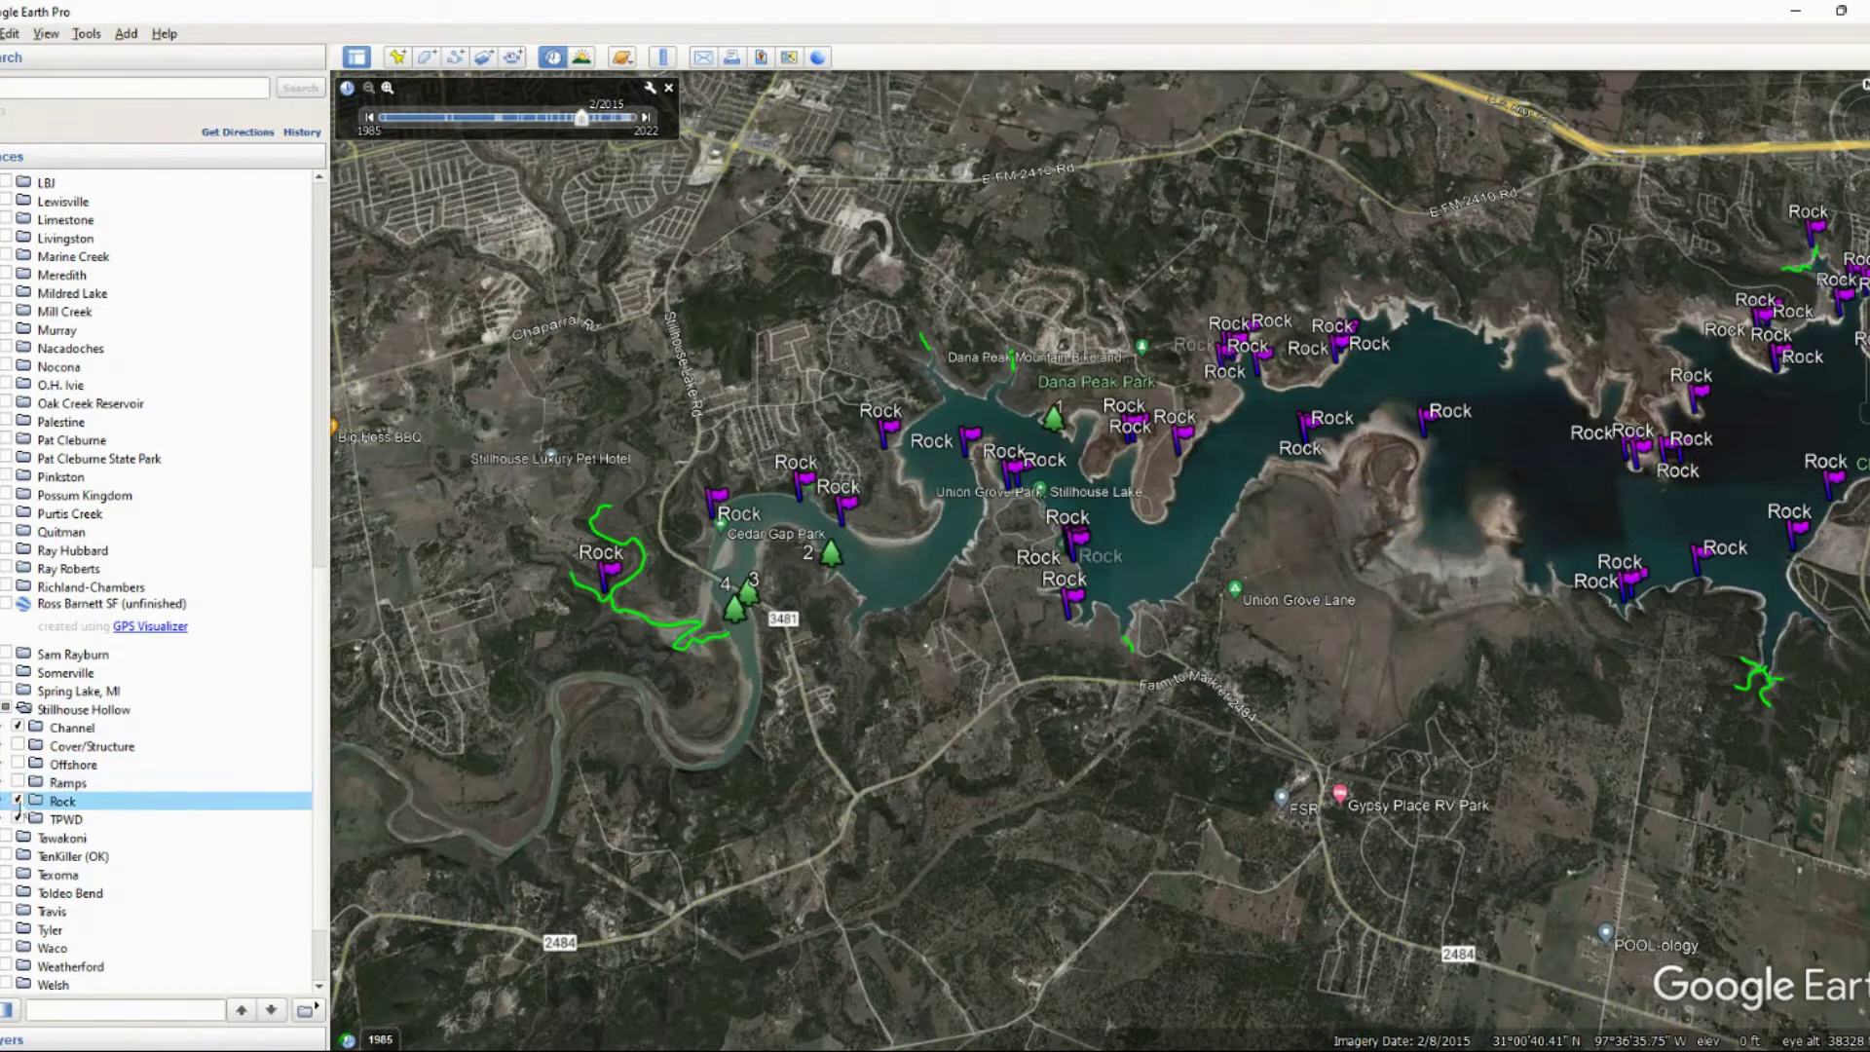
# Show the Cover/Structure and Offshore waypoint folders of Stillhouse Hollow on the map
pyautogui.click(66, 819)
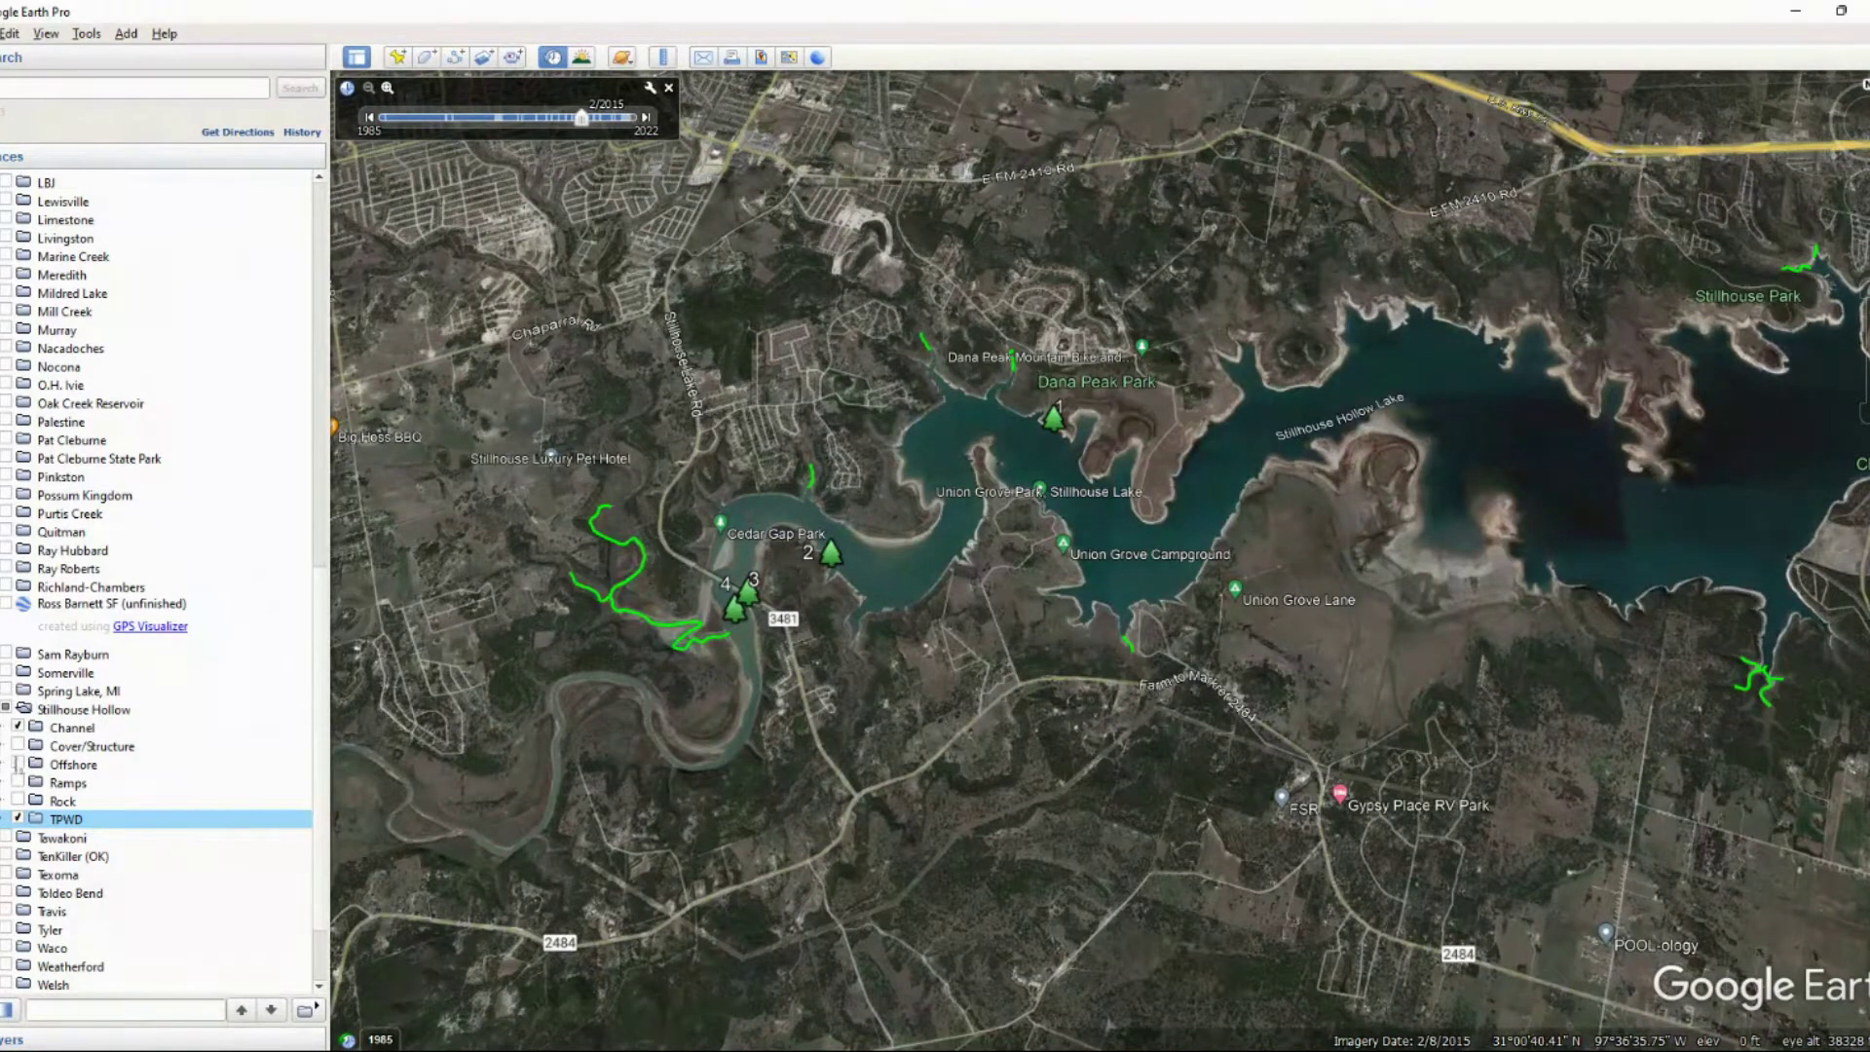
pyautogui.click(18, 745)
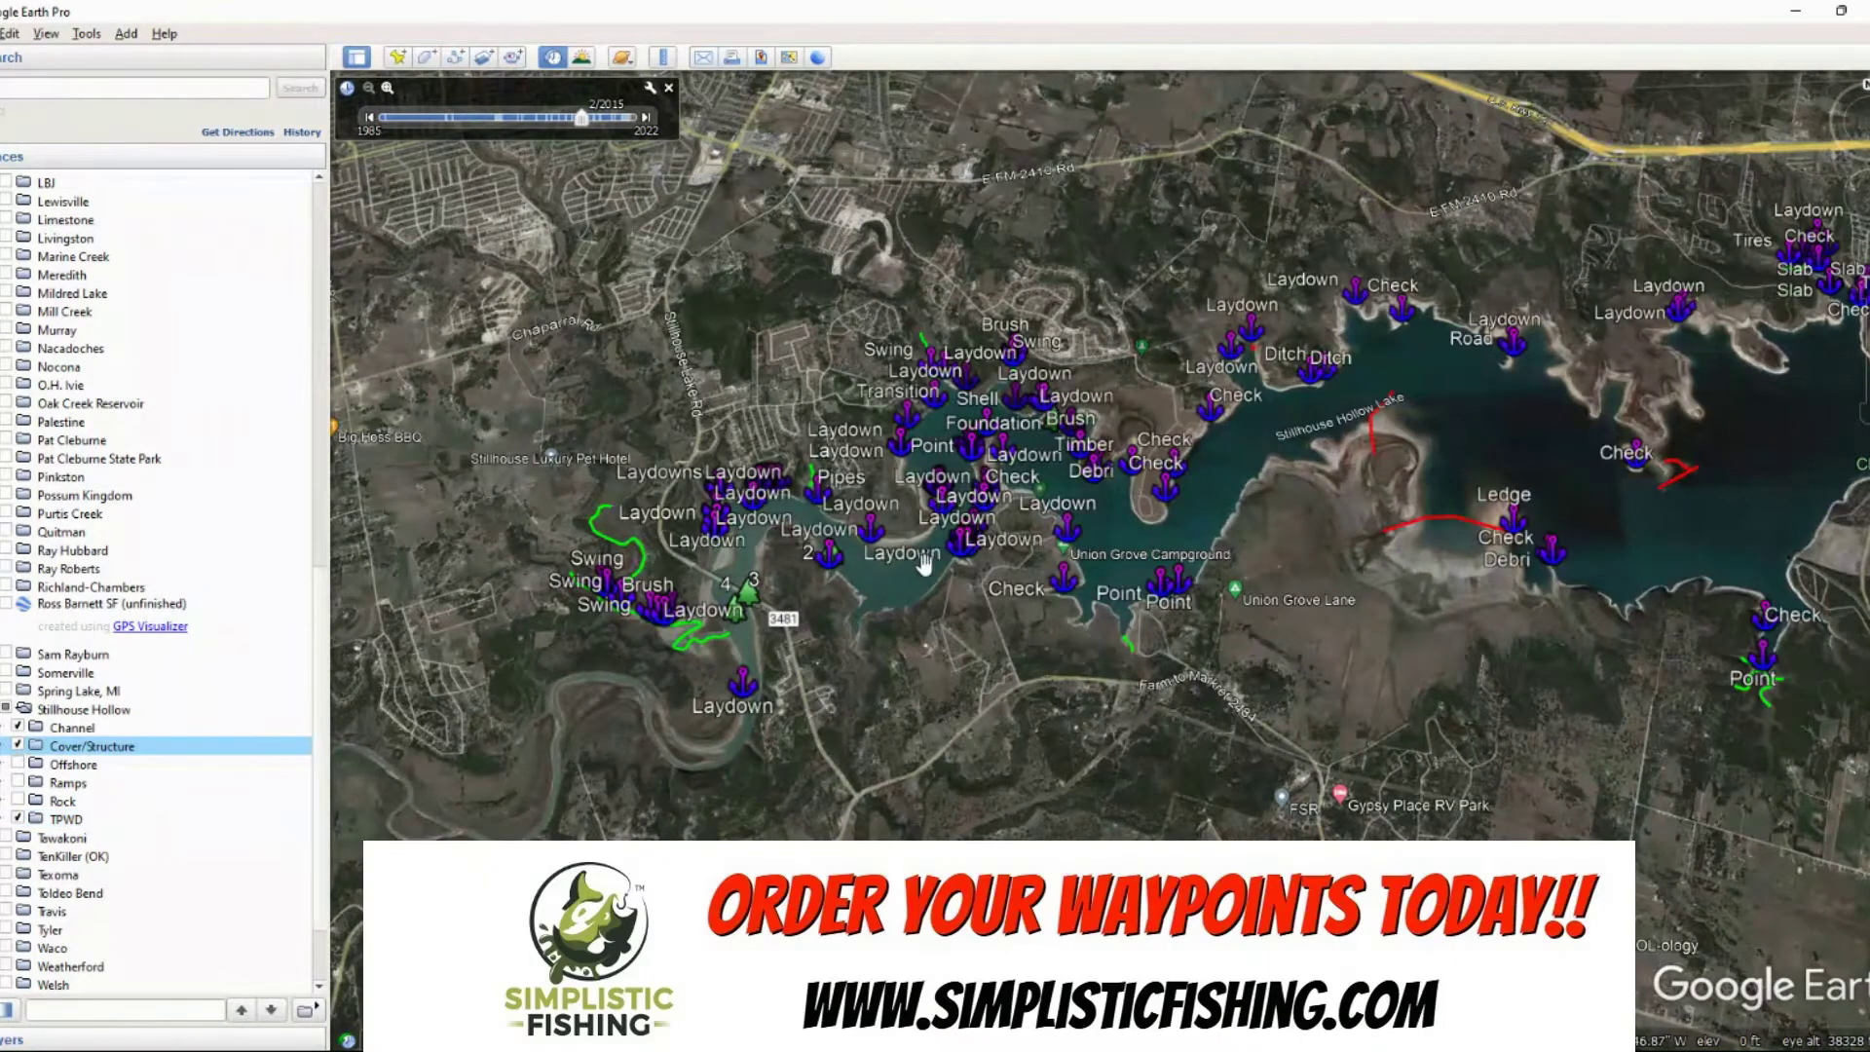
pyautogui.click(17, 764)
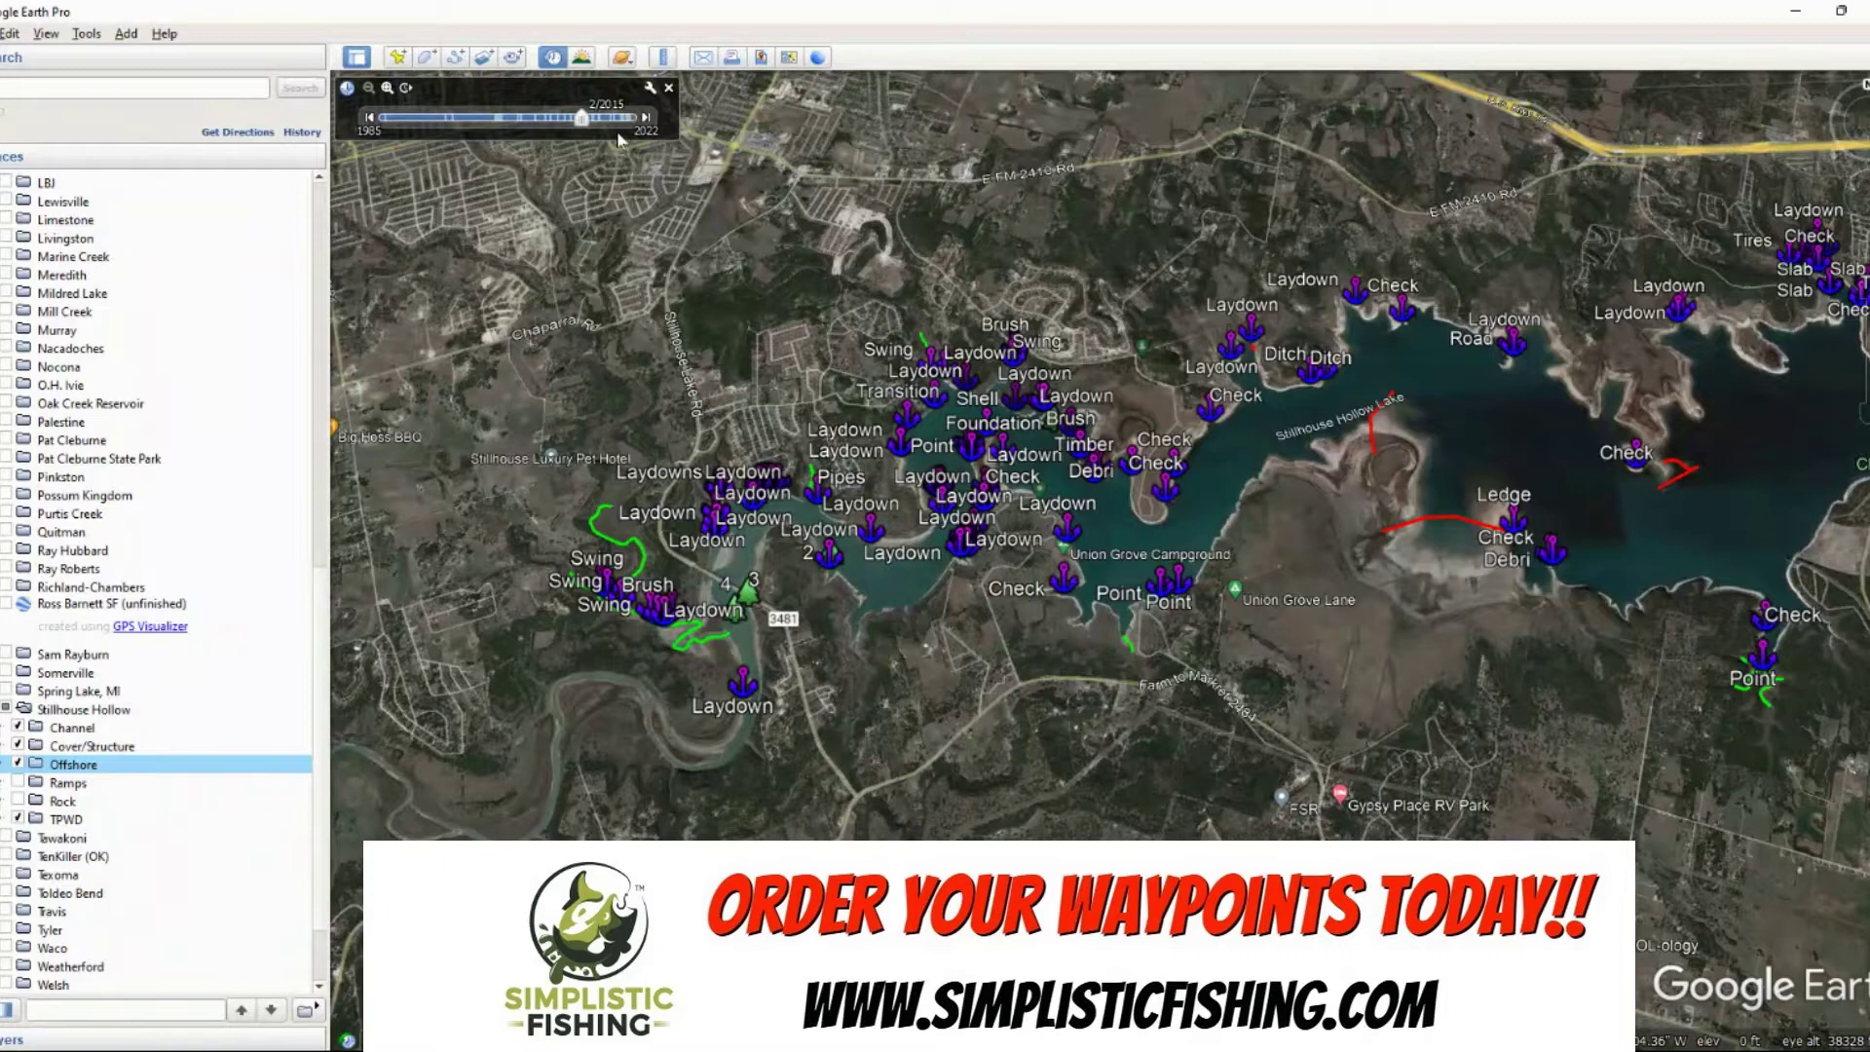
# Set the historical imagery date to 9/2022 and examine the cover and offshore waypoints on the lake
pyautogui.moveTo(591, 122); pyautogui.dragTo(638, 121)
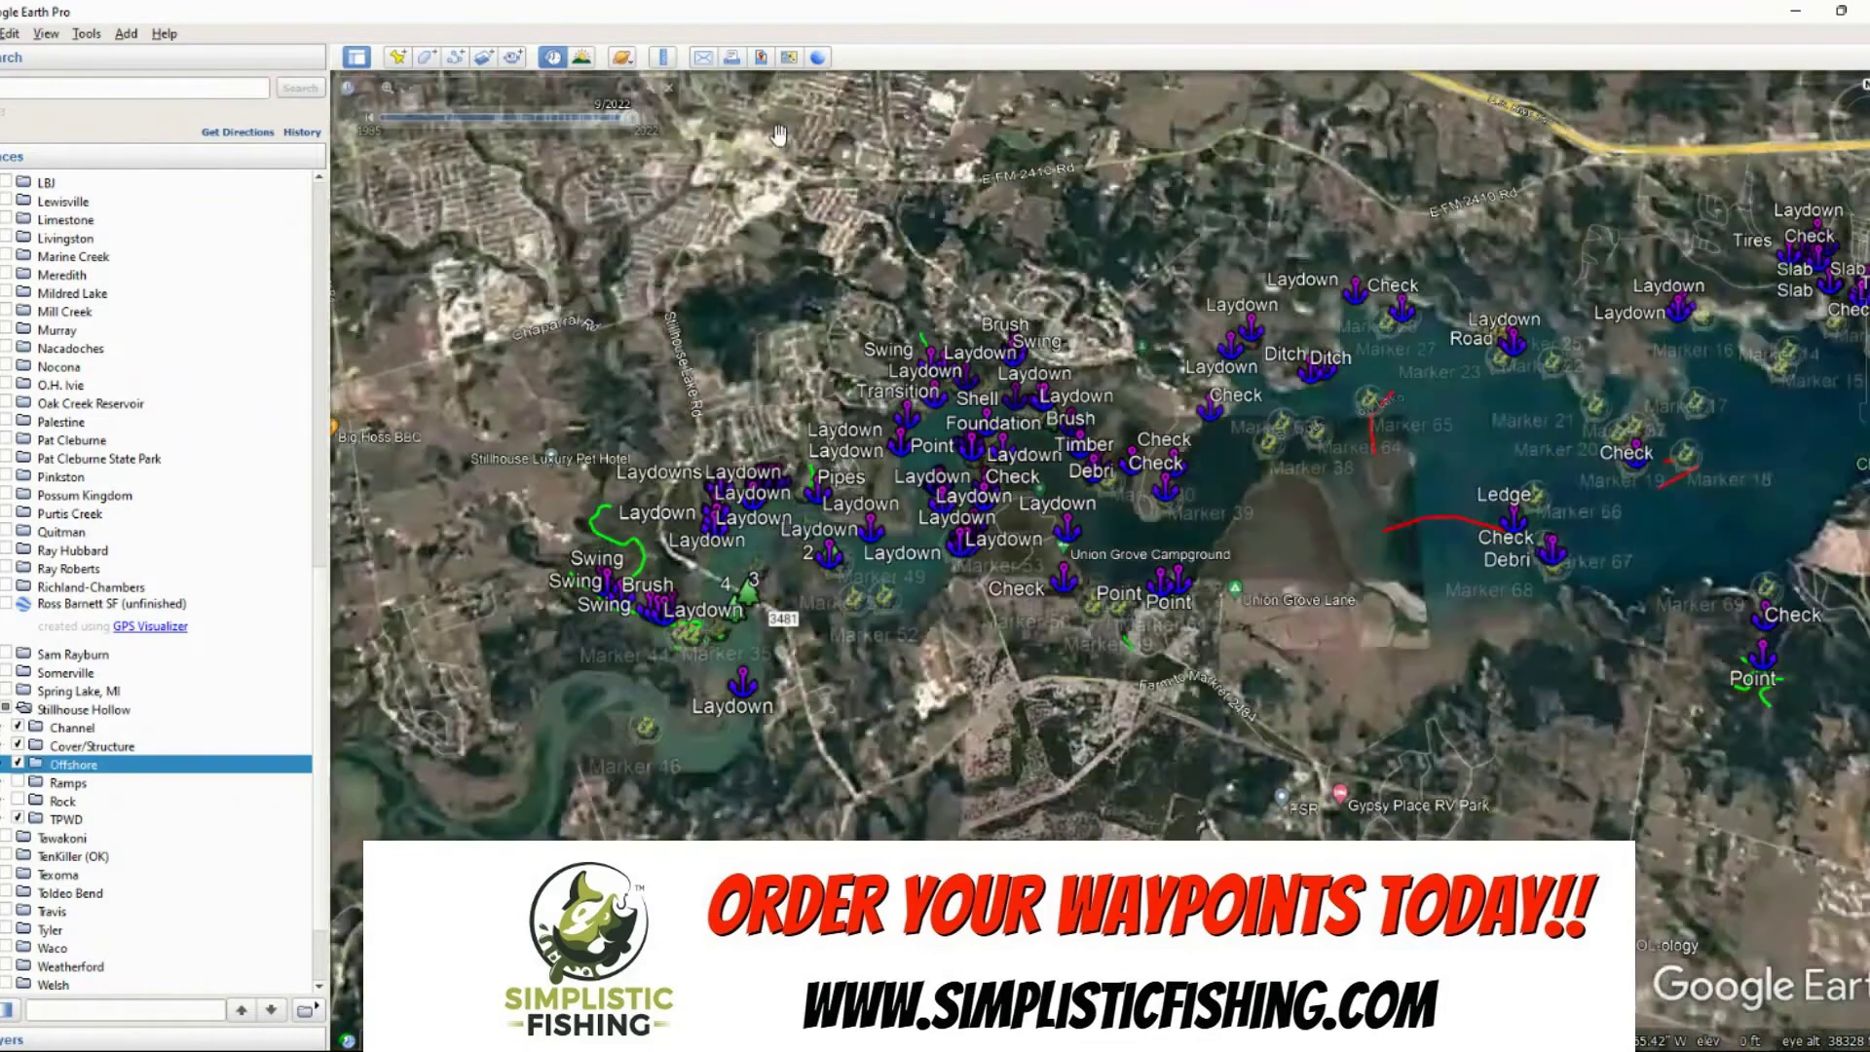
pyautogui.scroll(3, 1198, 540)
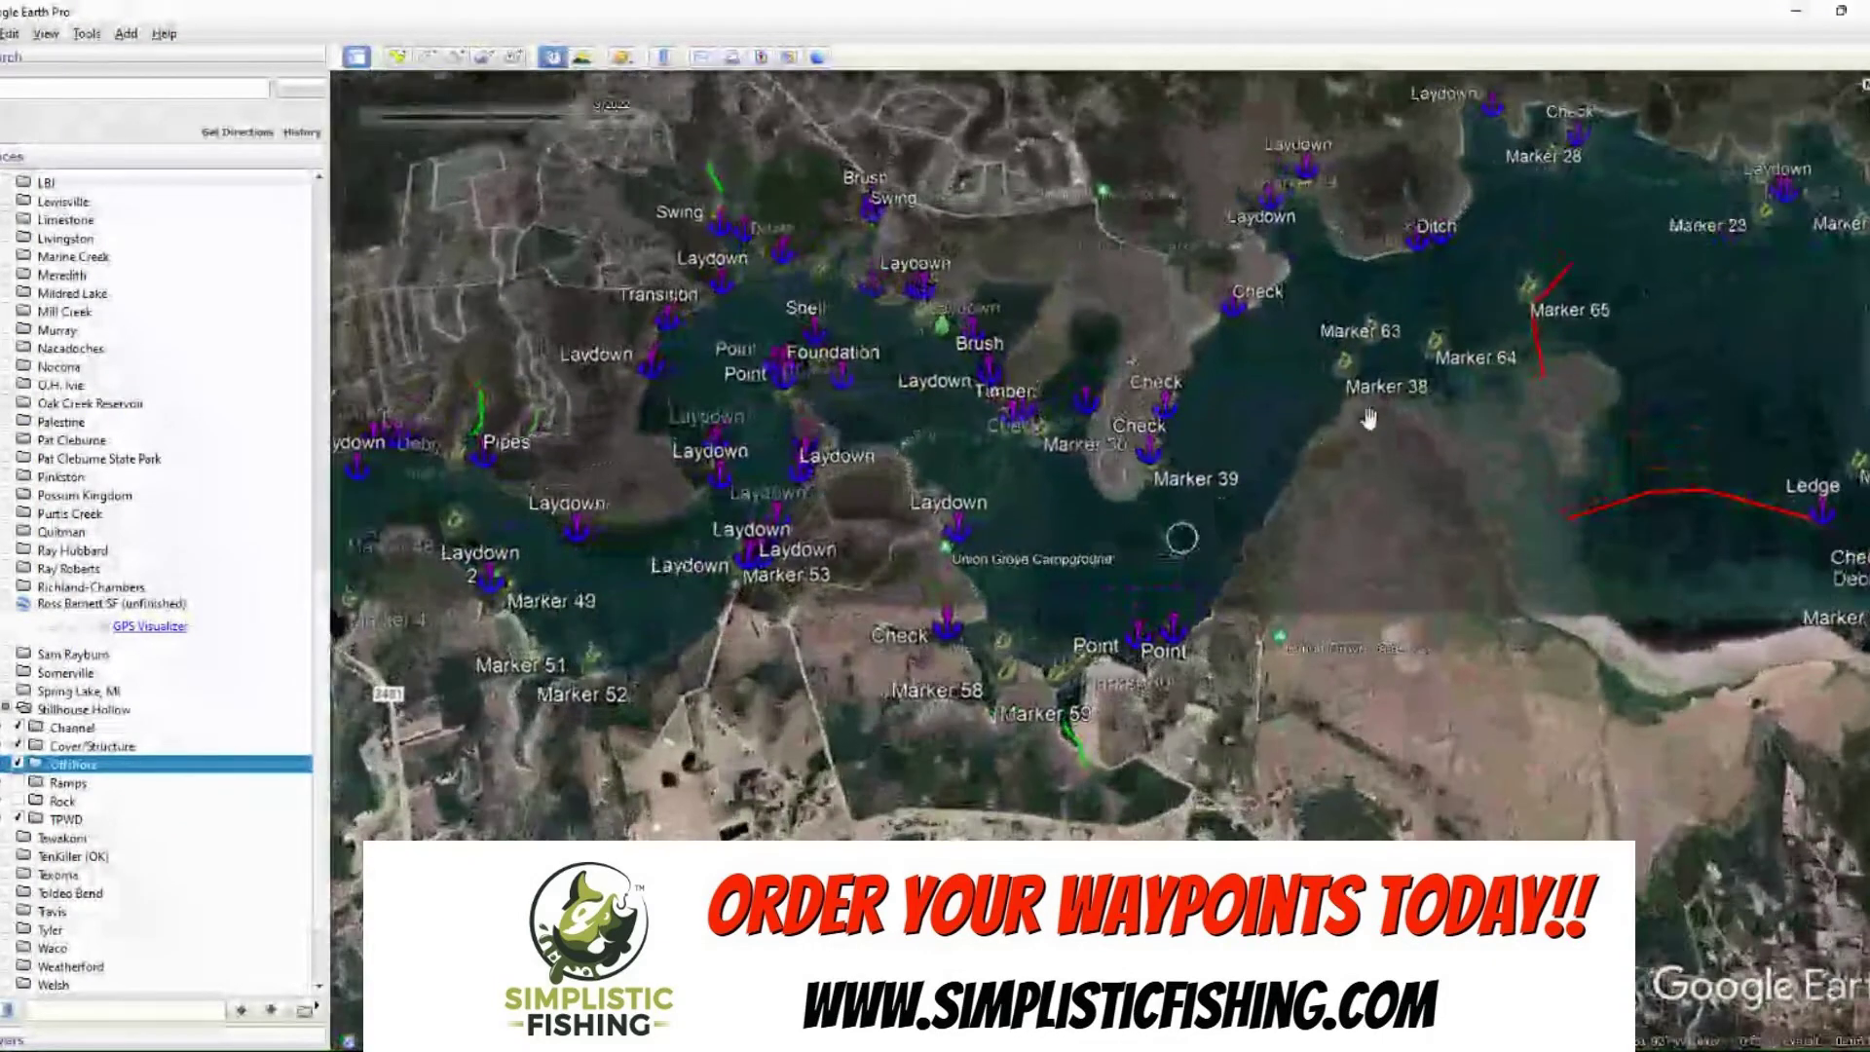
pyautogui.scroll(-3, 1235, 546)
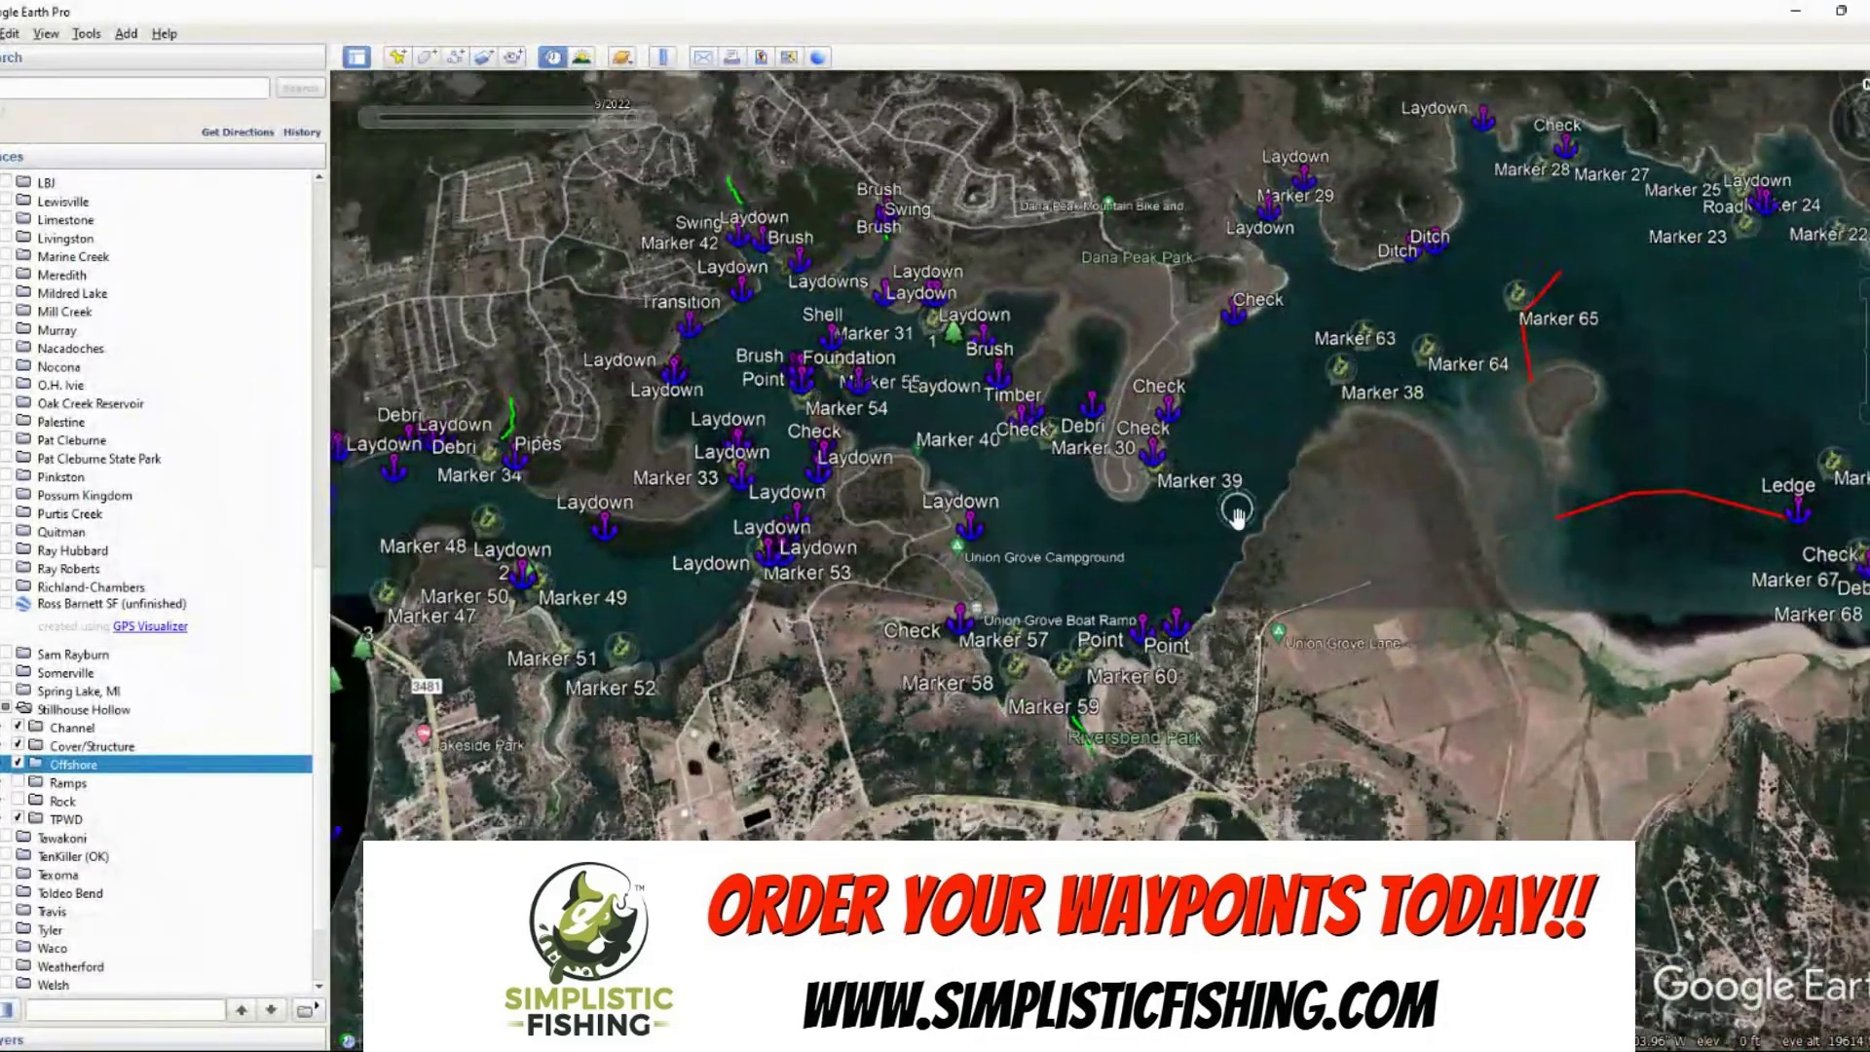
pyautogui.scroll(-3, 1227, 534)
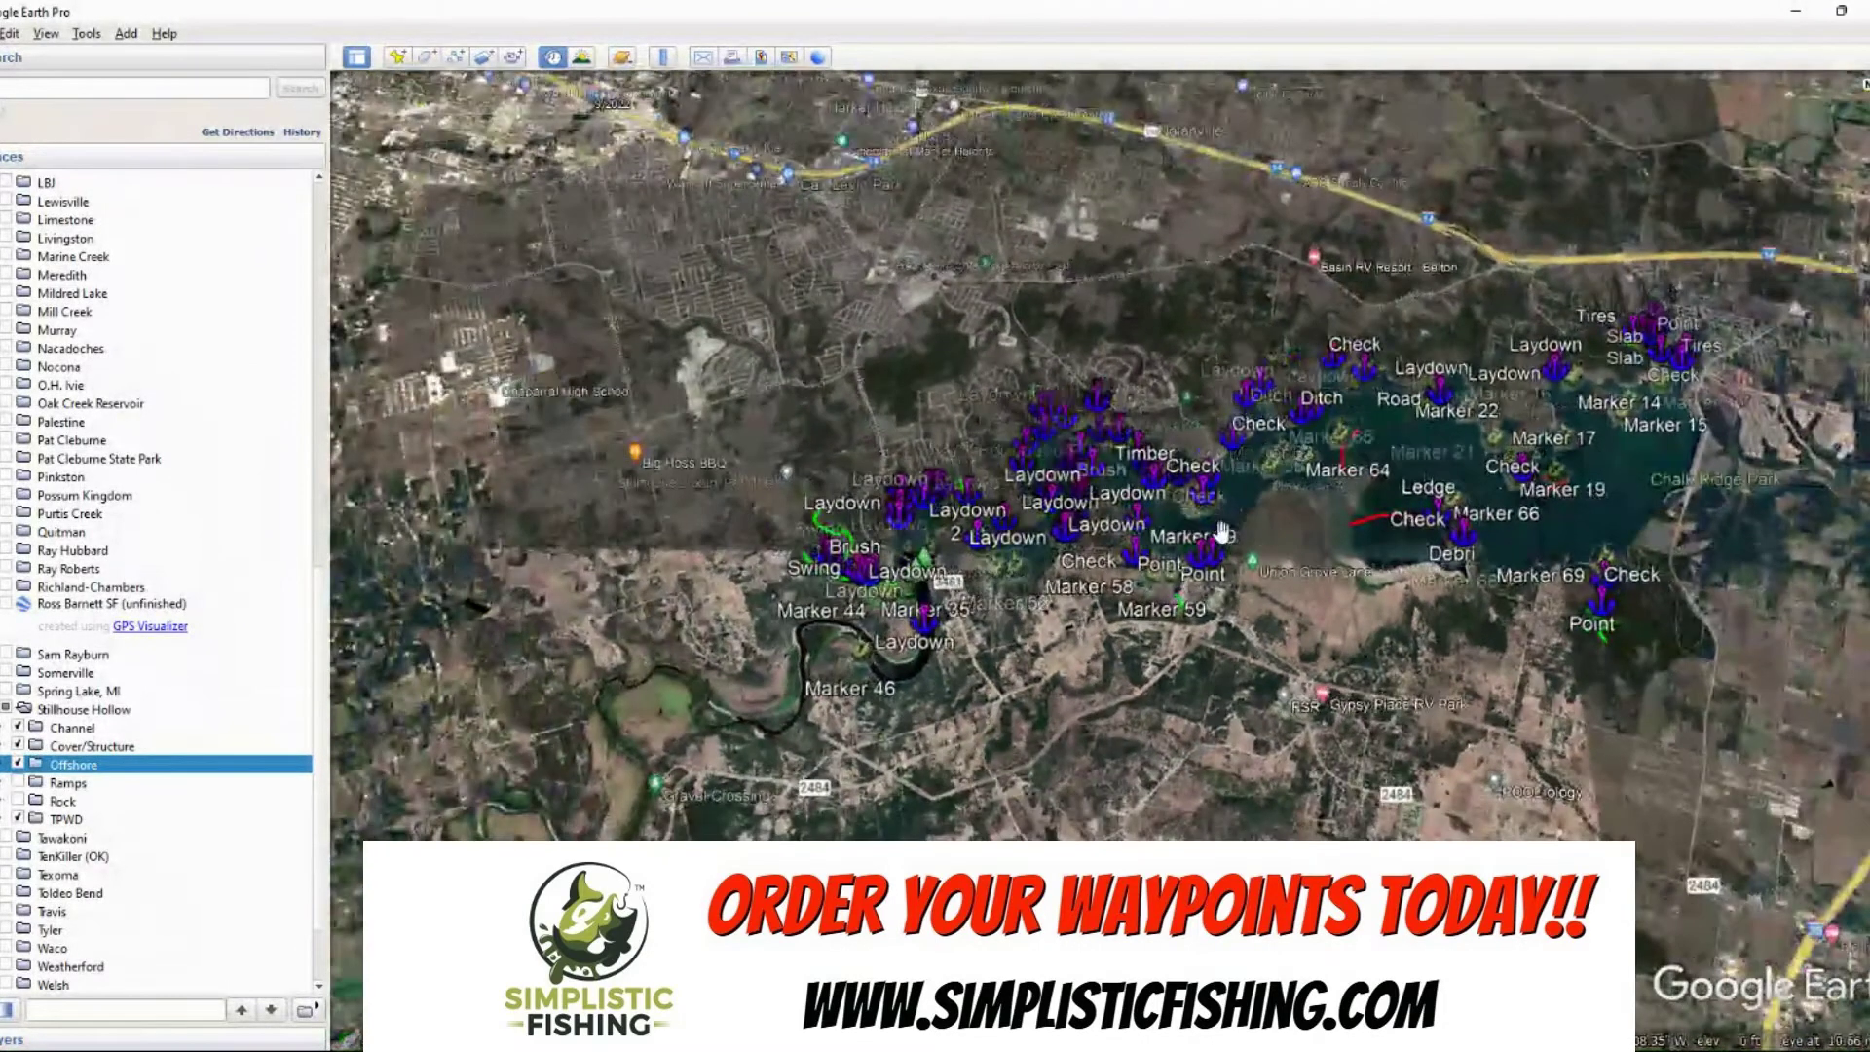
# Show the Ramps folder and hide the Offshore, Cover/Structure and Channel folders
pyautogui.click(18, 783)
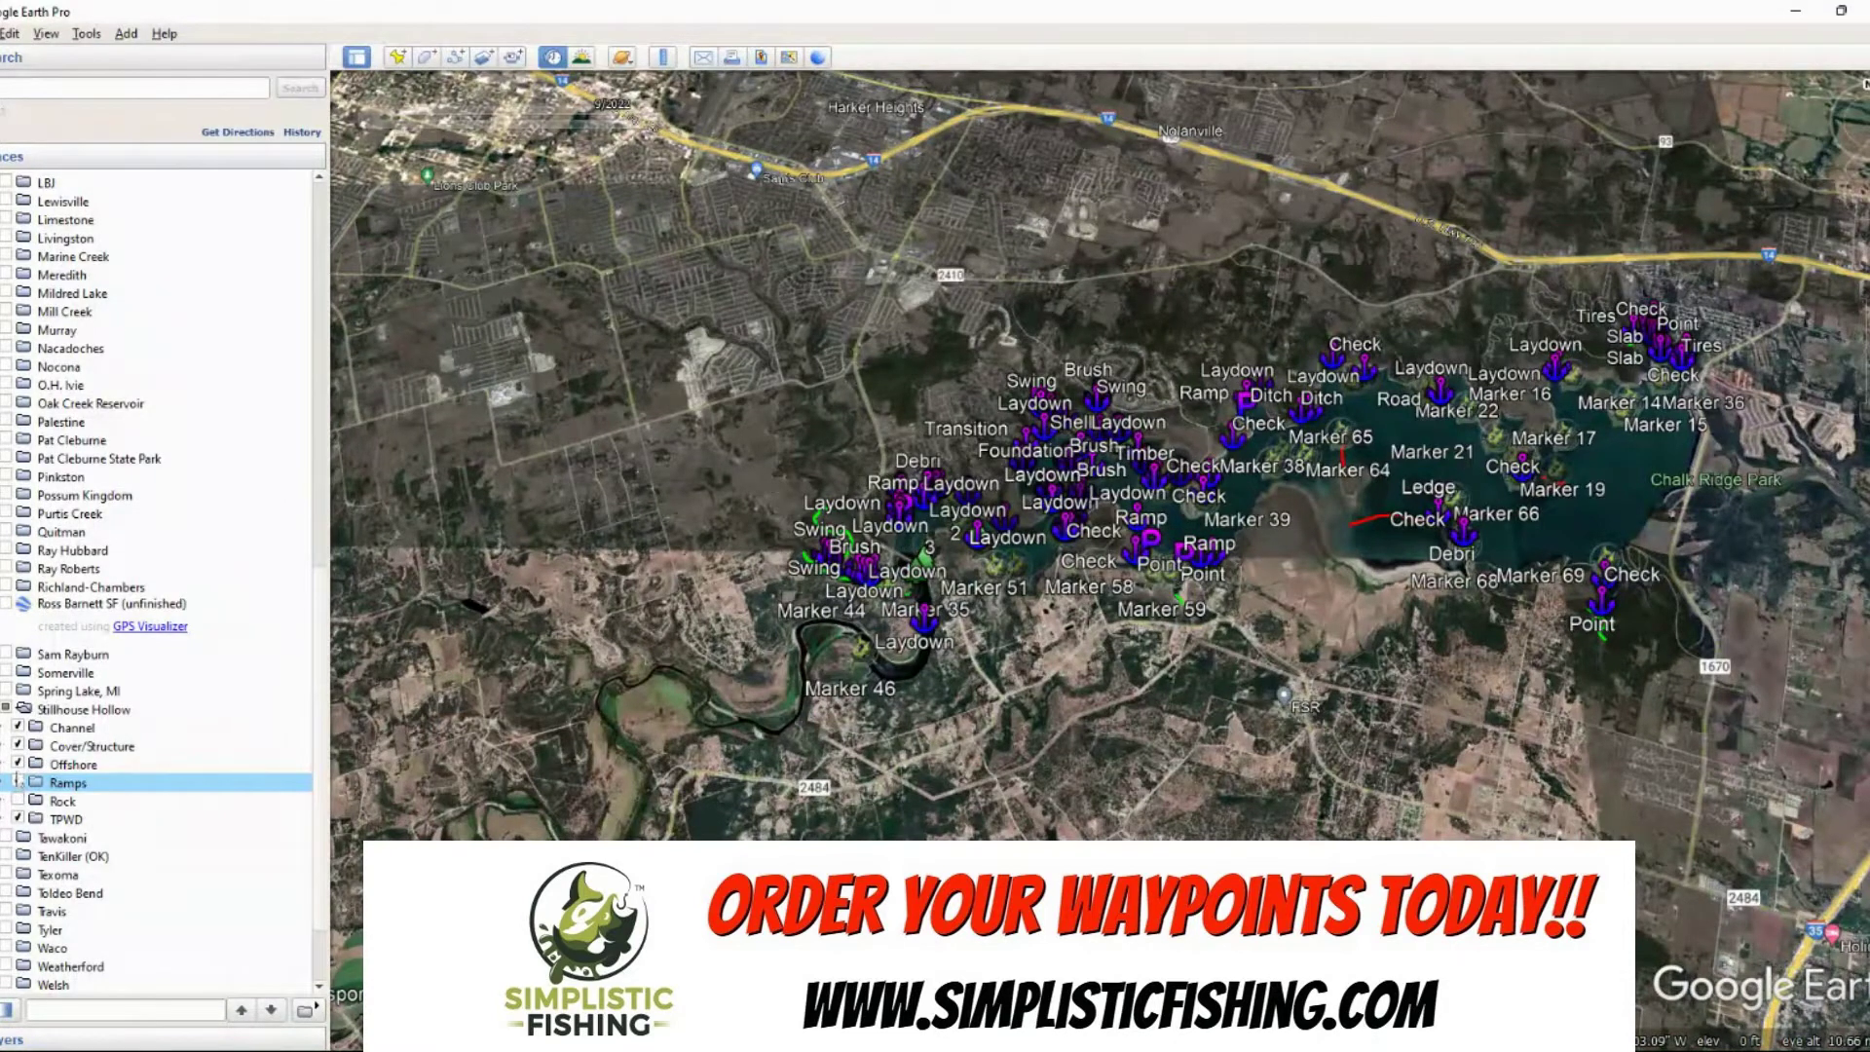
pyautogui.click(17, 764)
pyautogui.click(17, 746)
pyautogui.click(18, 729)
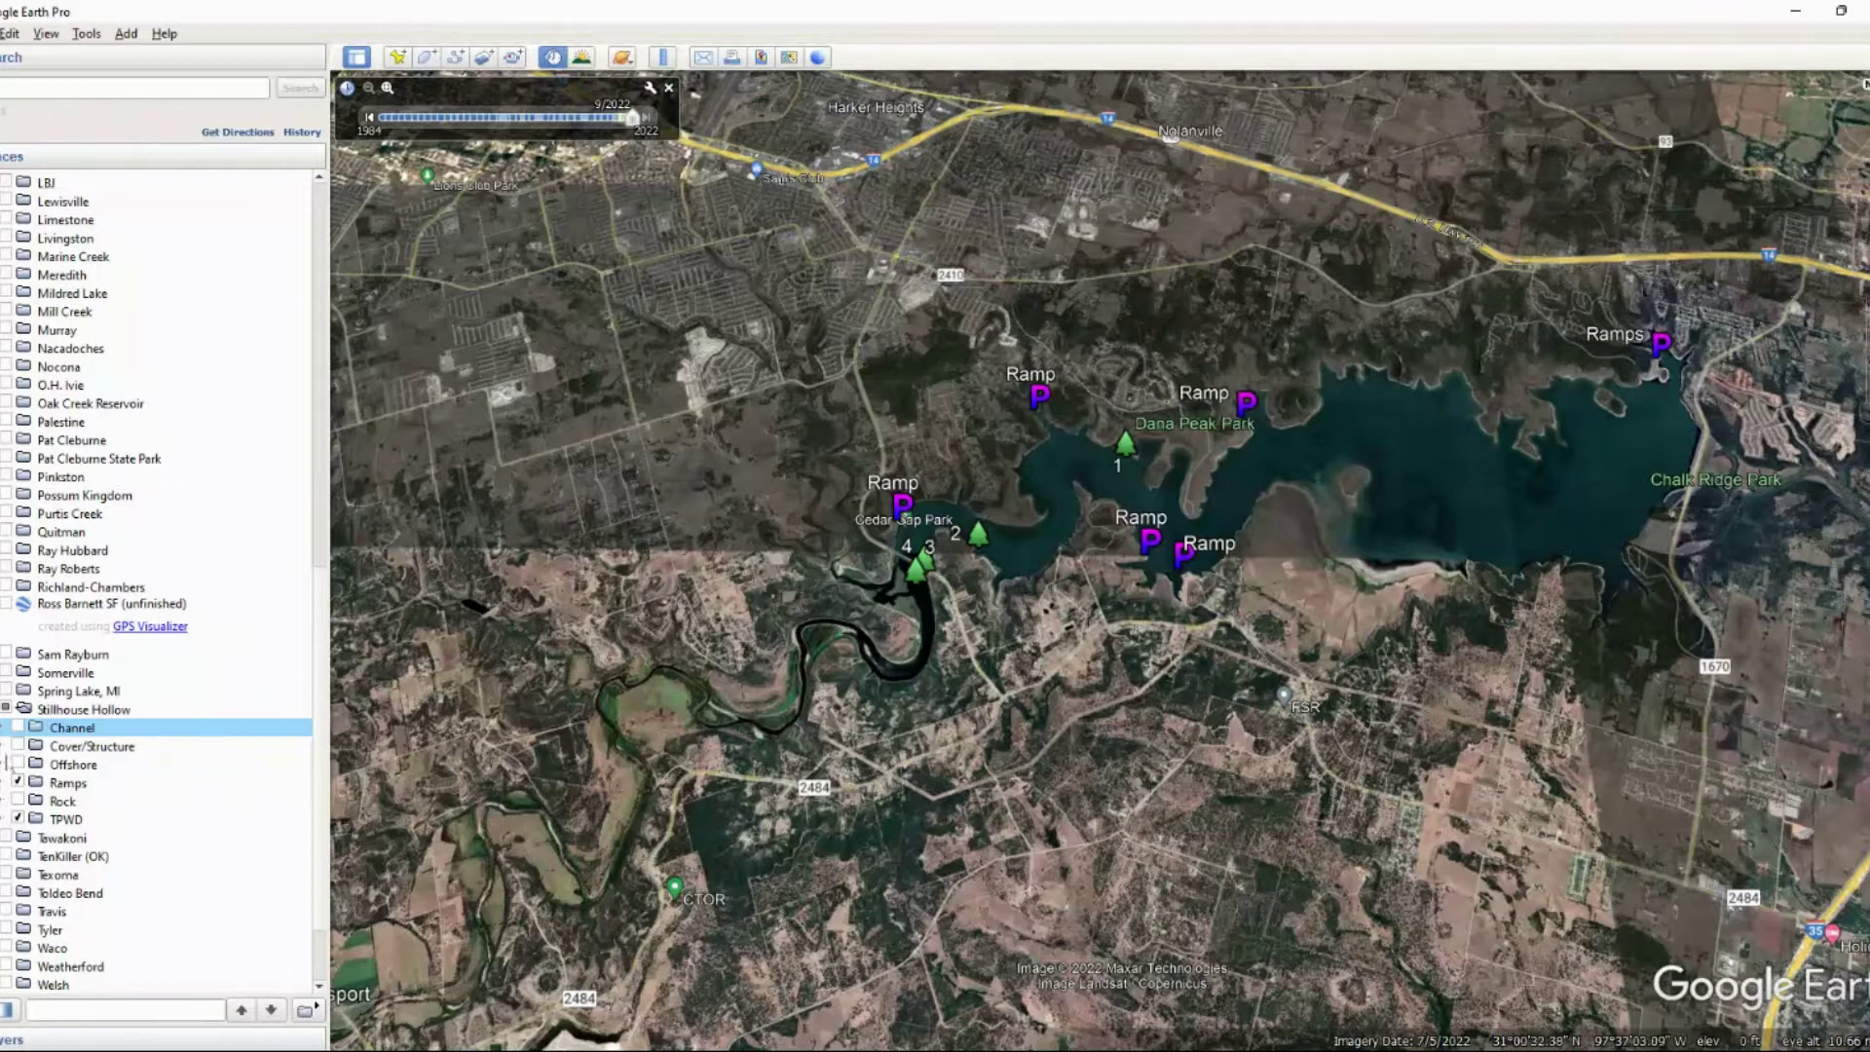
# Show the Rock folder and look over the rock waypoints from the lake's west end to the dam
pyautogui.click(18, 801)
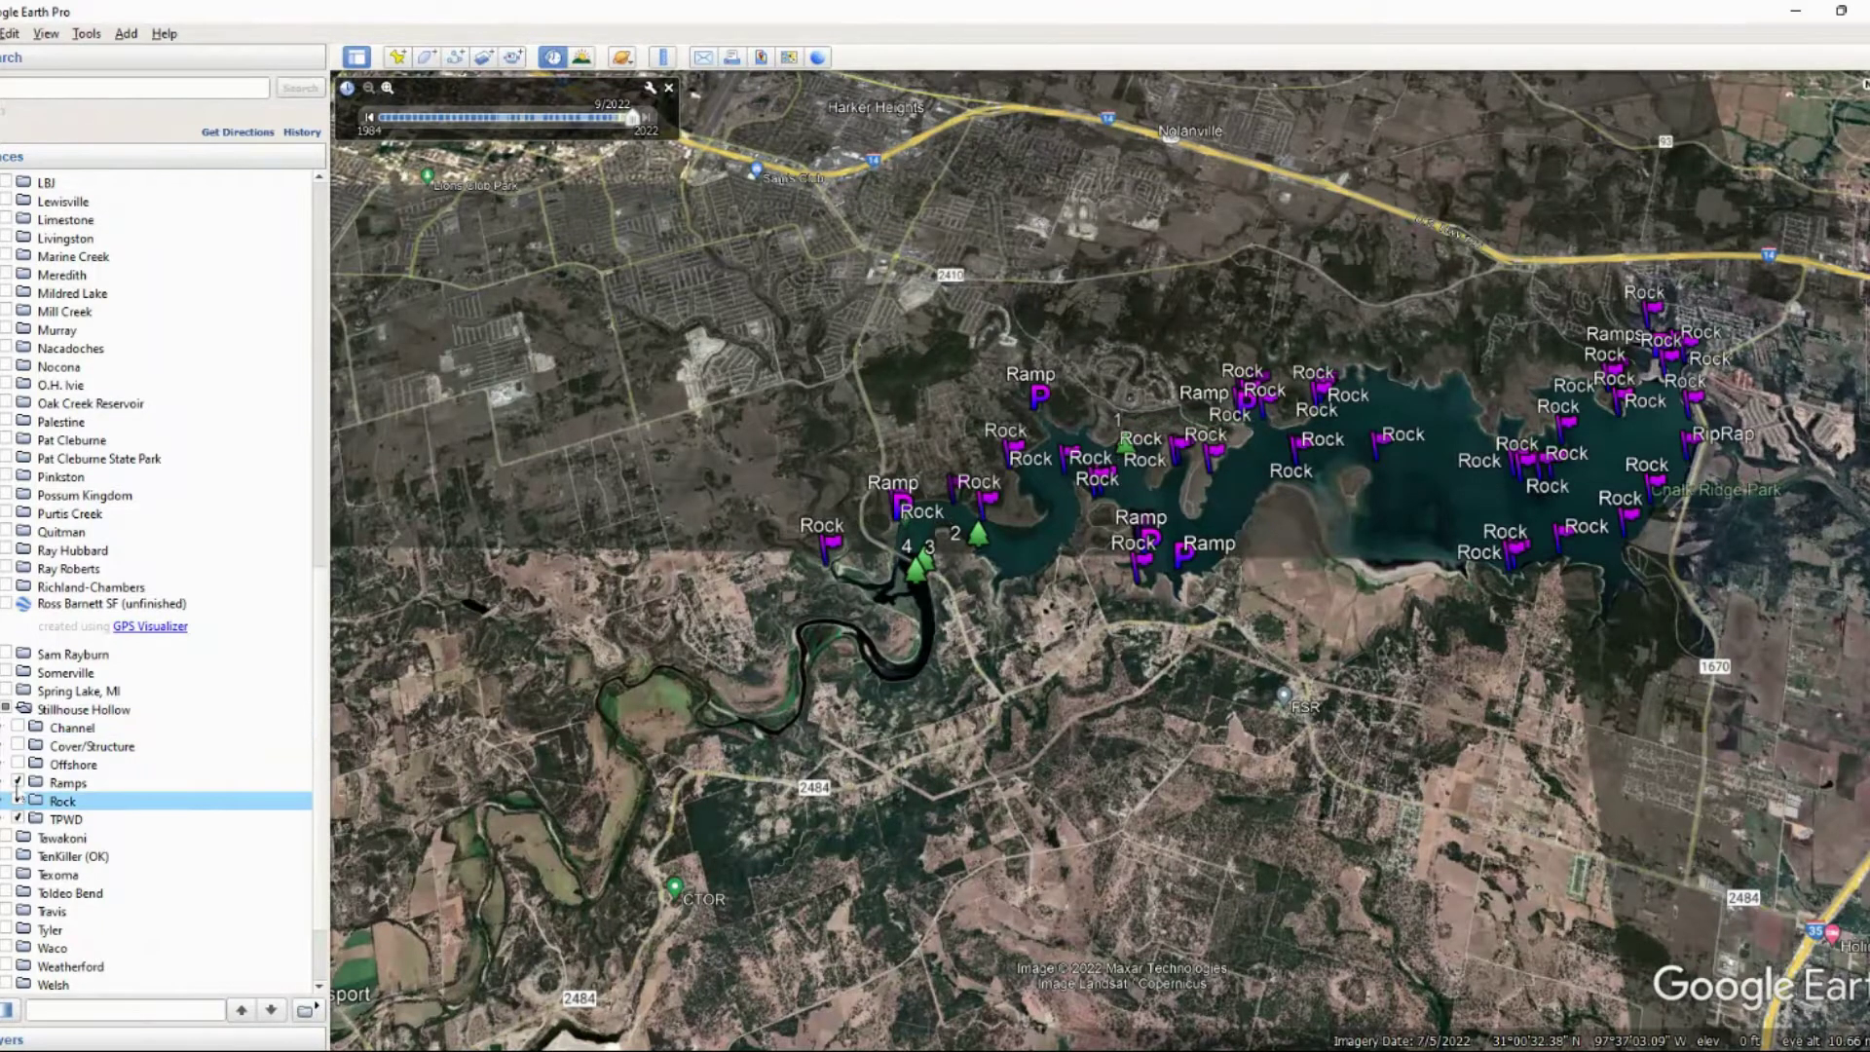
pyautogui.scroll(3, 1062, 574)
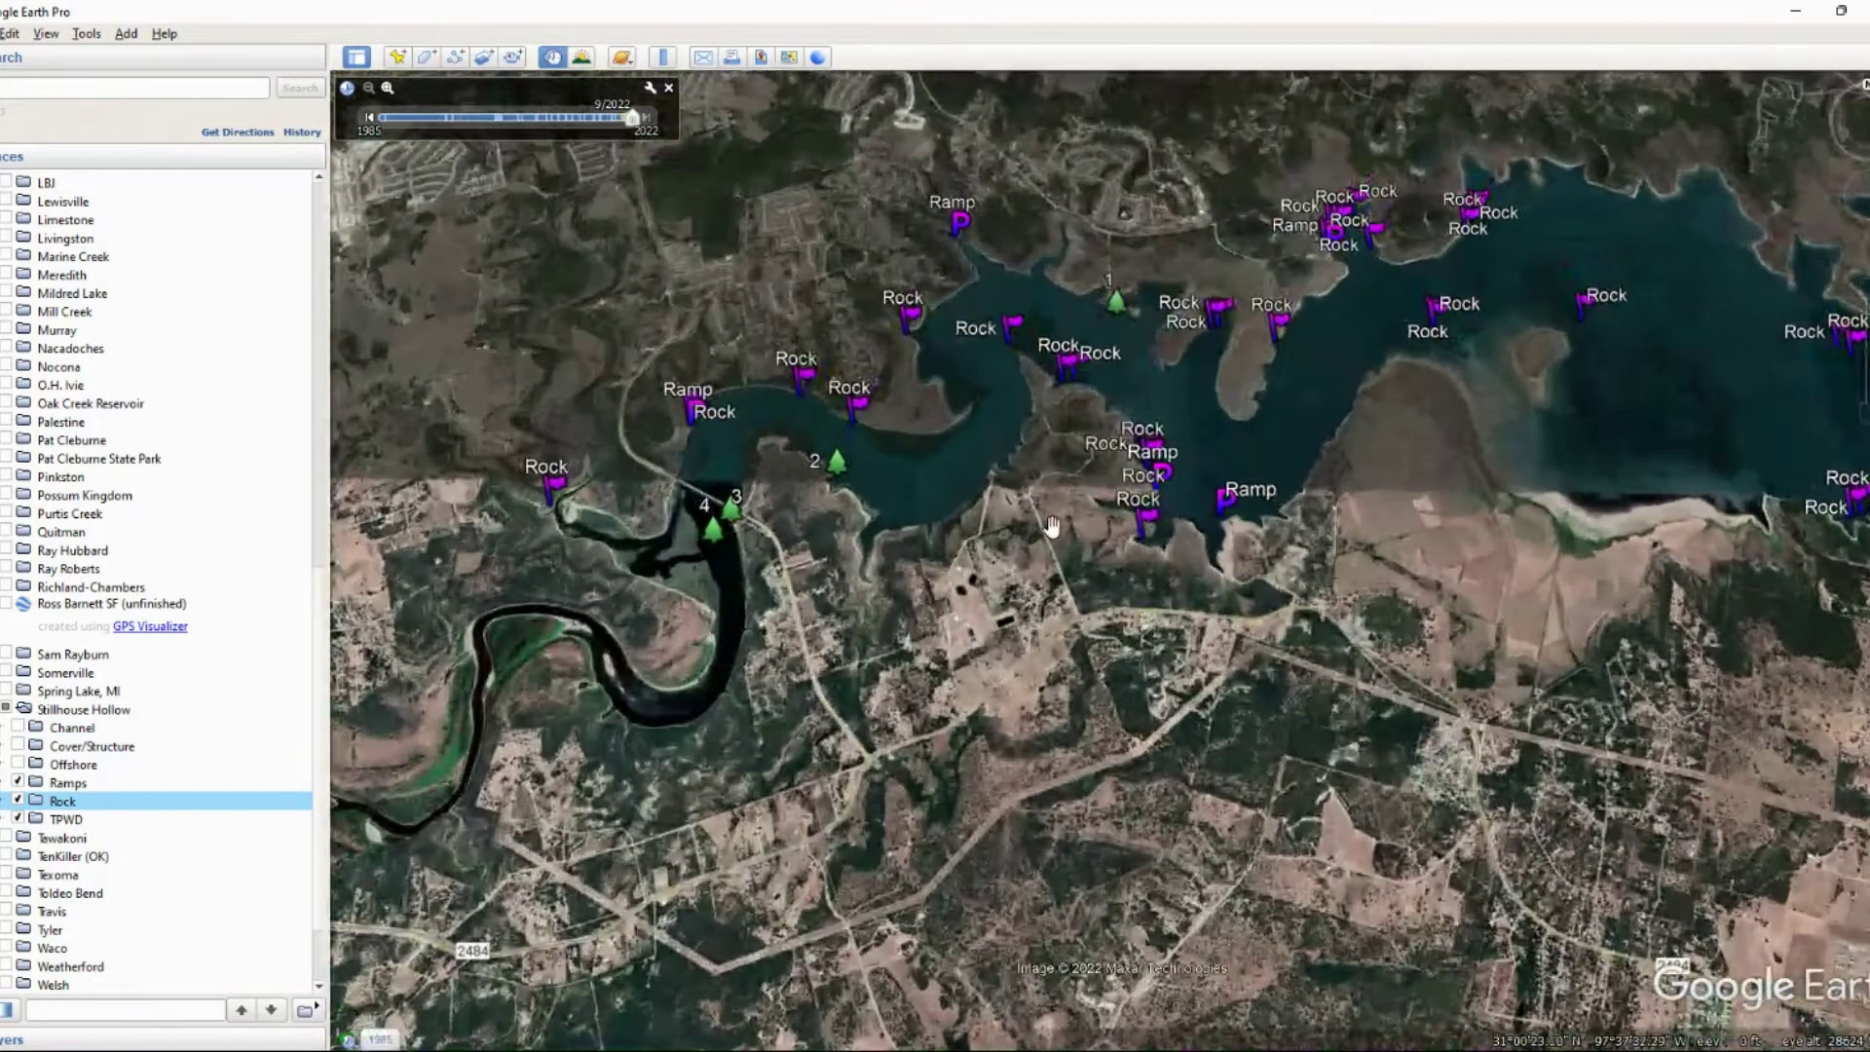
pyautogui.moveTo(1061, 482); pyautogui.dragTo(935, 635)
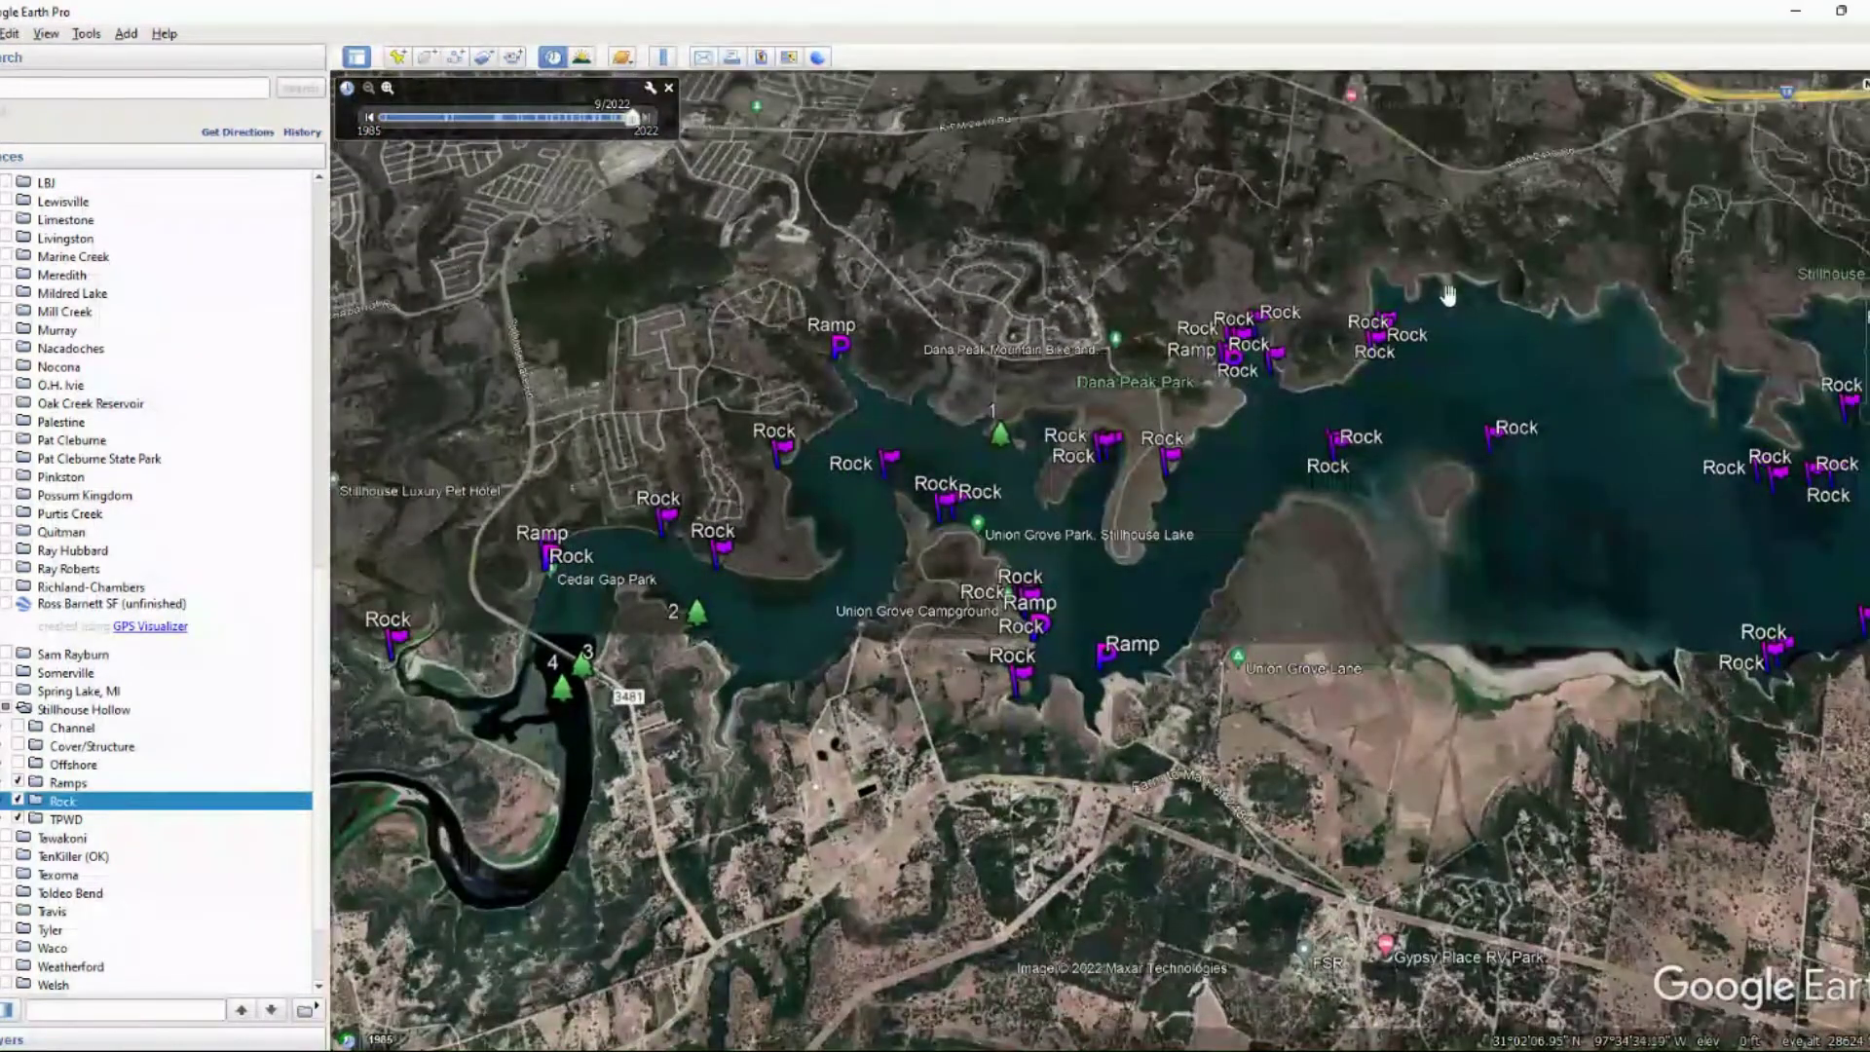
pyautogui.moveTo(1709, 312); pyautogui.dragTo(1281, 429)
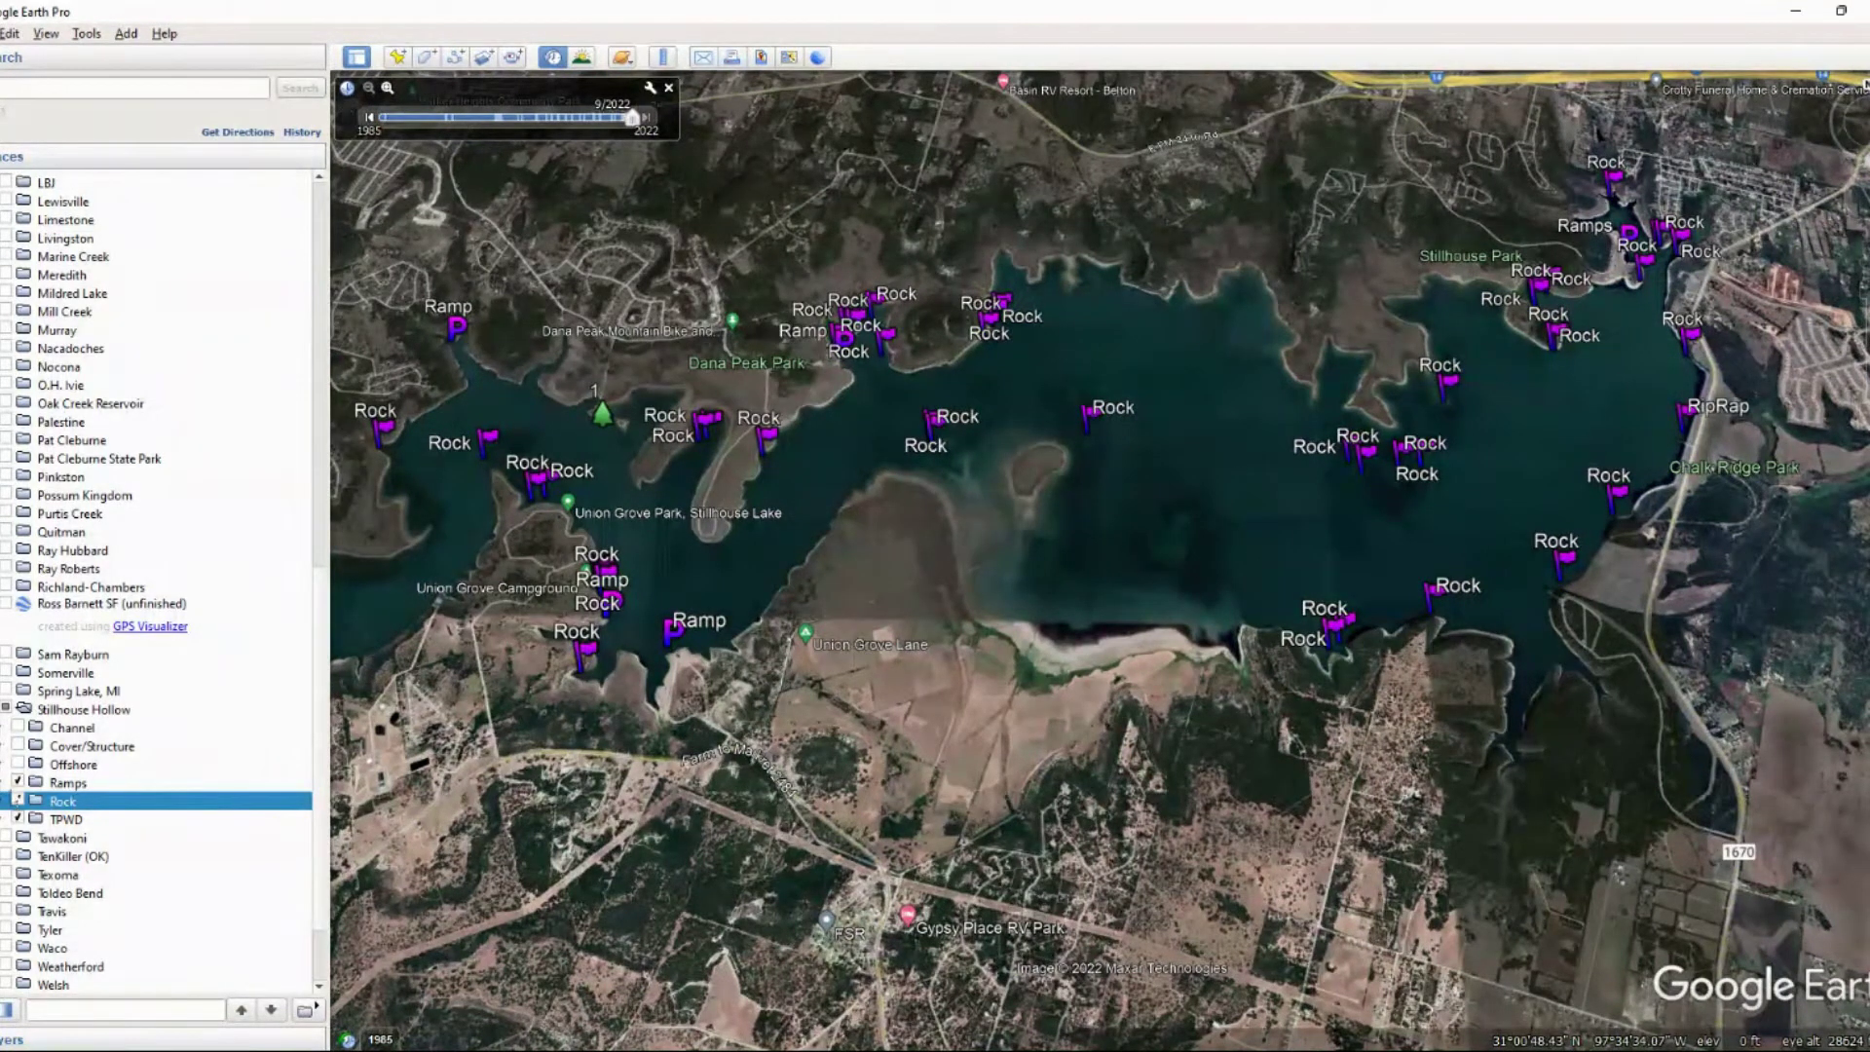
# Hide the Ramps and Rock folders and view the TPWD markers in the western part of the lake
pyautogui.click(17, 782)
pyautogui.click(17, 801)
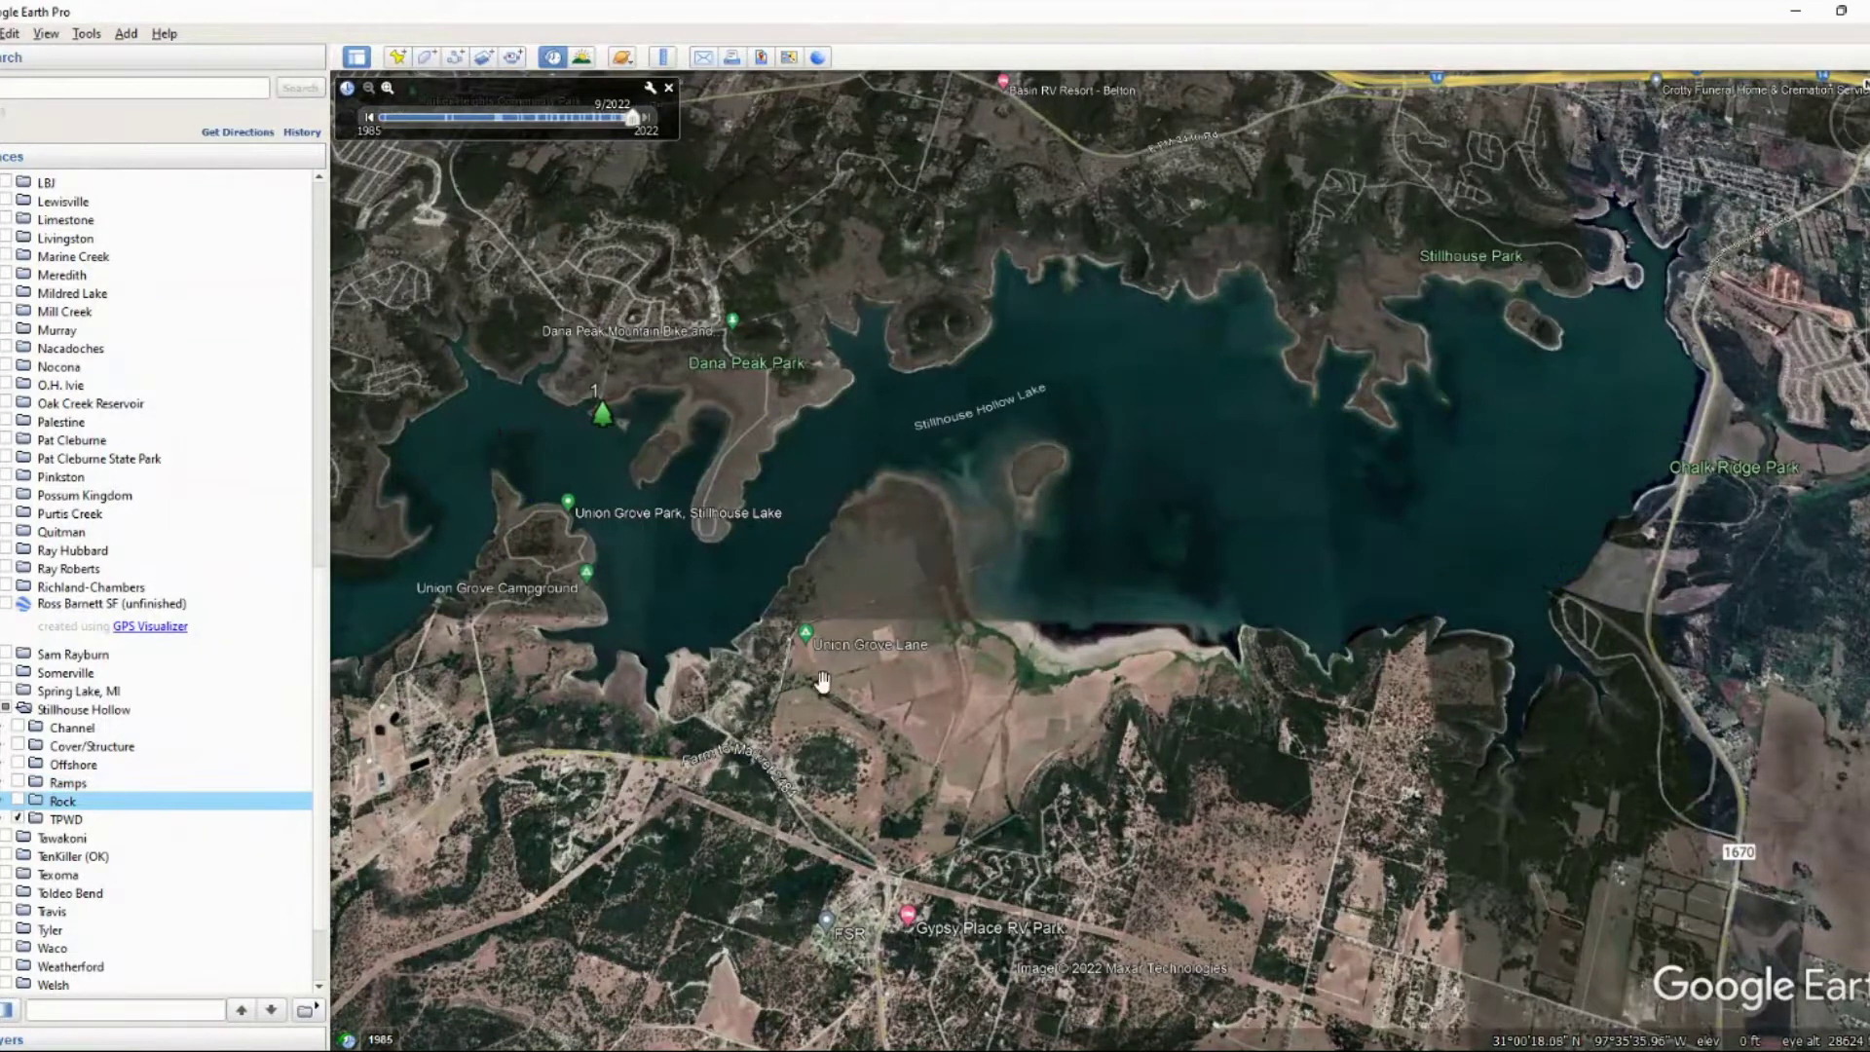
pyautogui.moveTo(789, 662); pyautogui.dragTo(1305, 638)
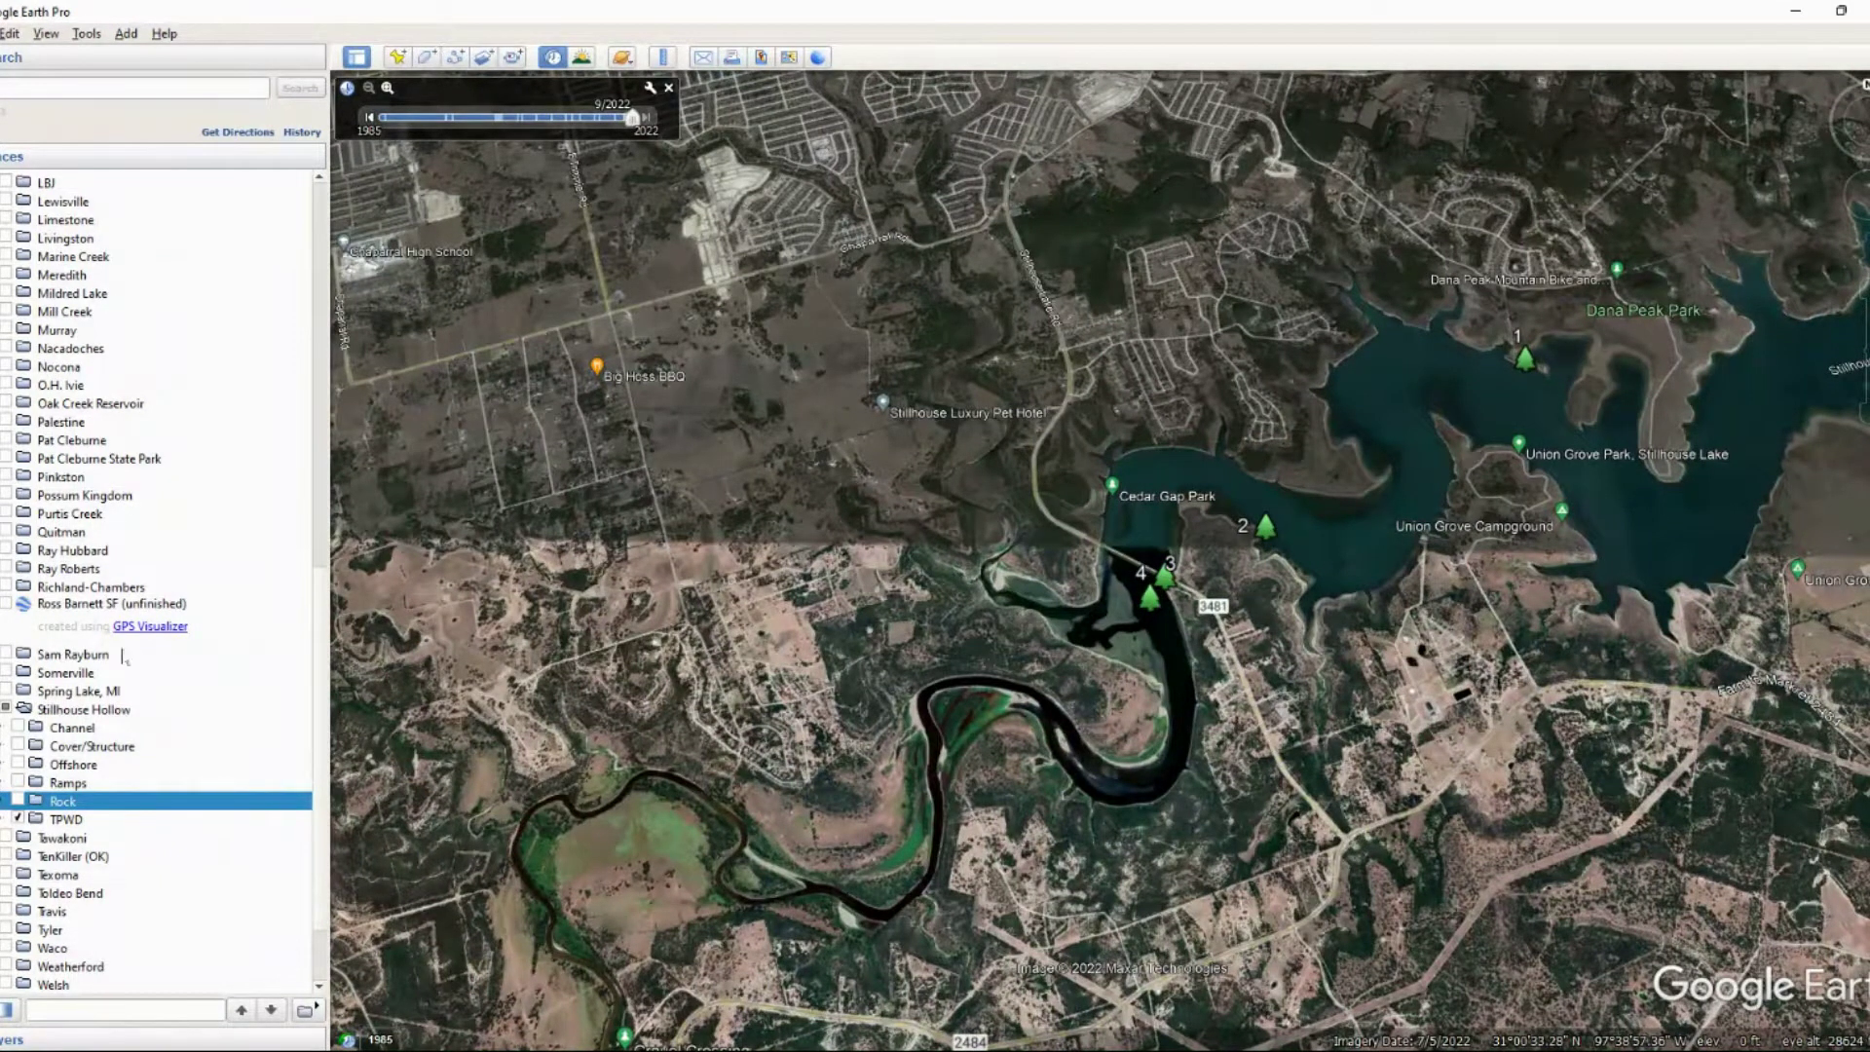
# Show every Stillhouse Hollow waypoint folder except Offshore, and collapse the sidebar to enlarge the map
pyautogui.click(5, 709)
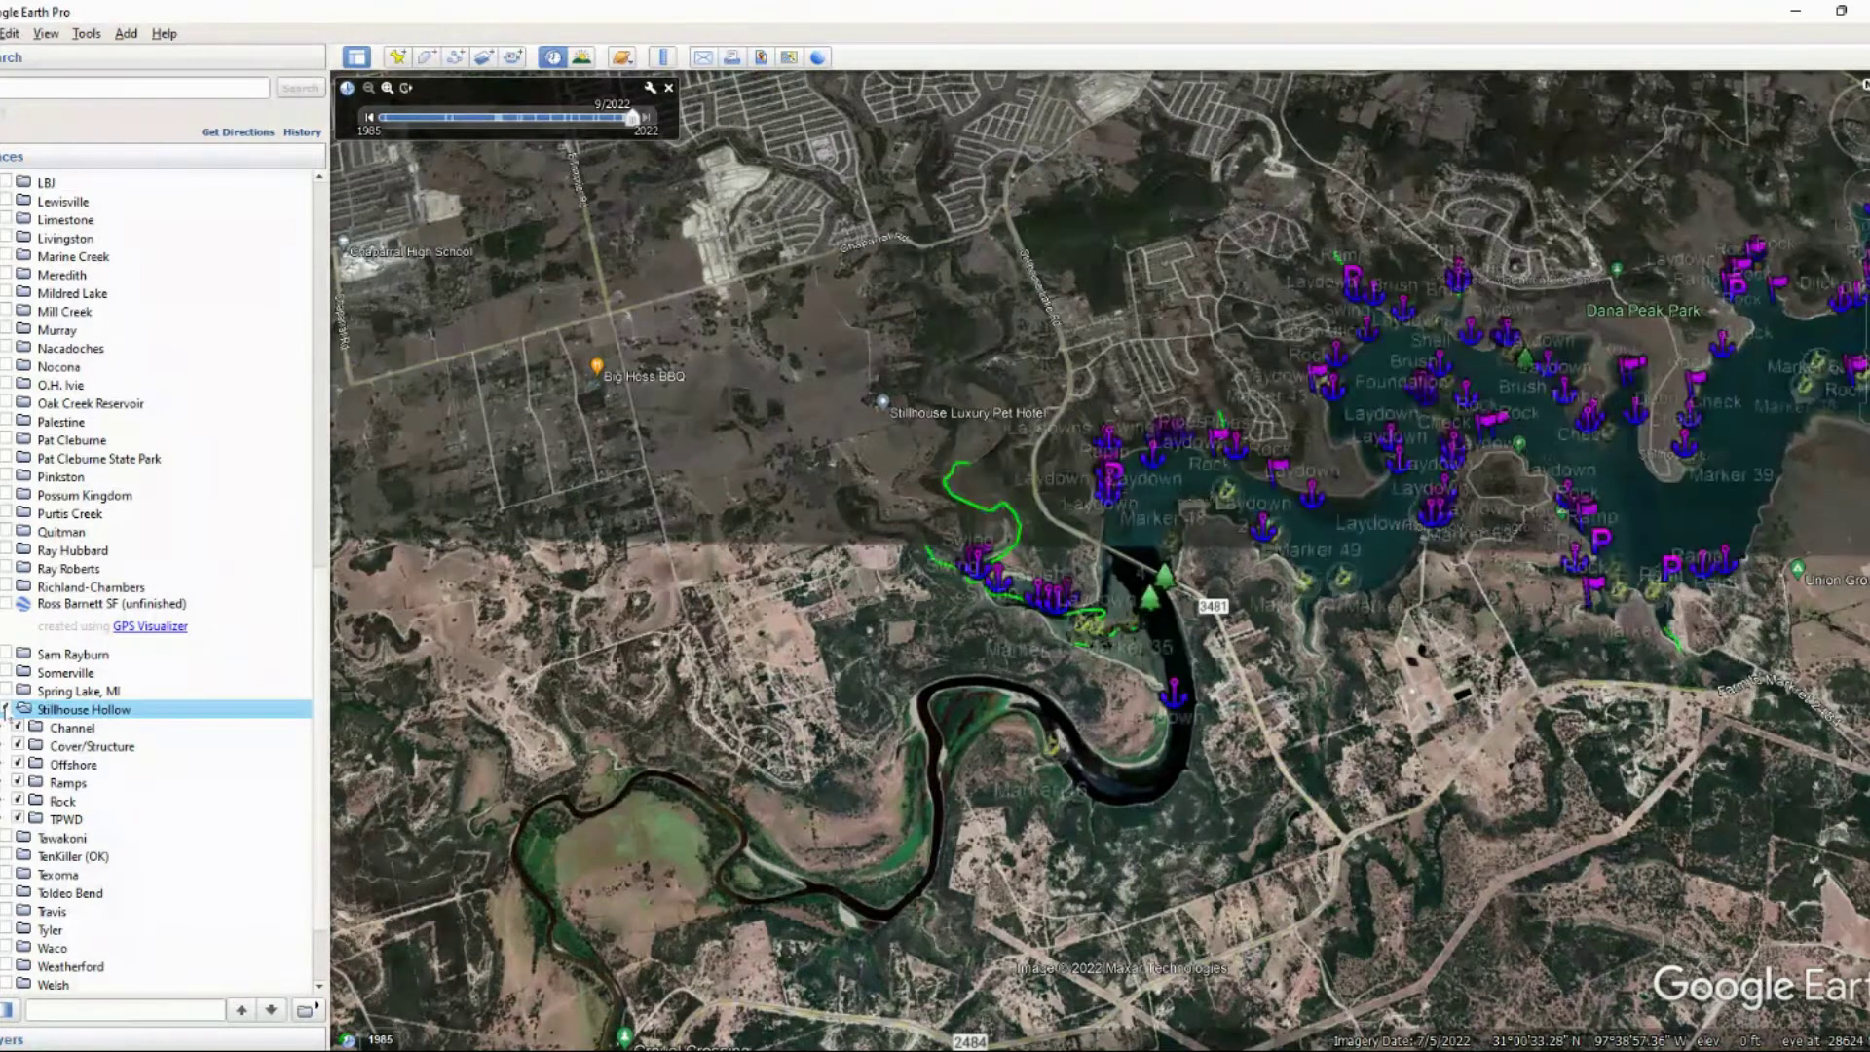
pyautogui.click(18, 763)
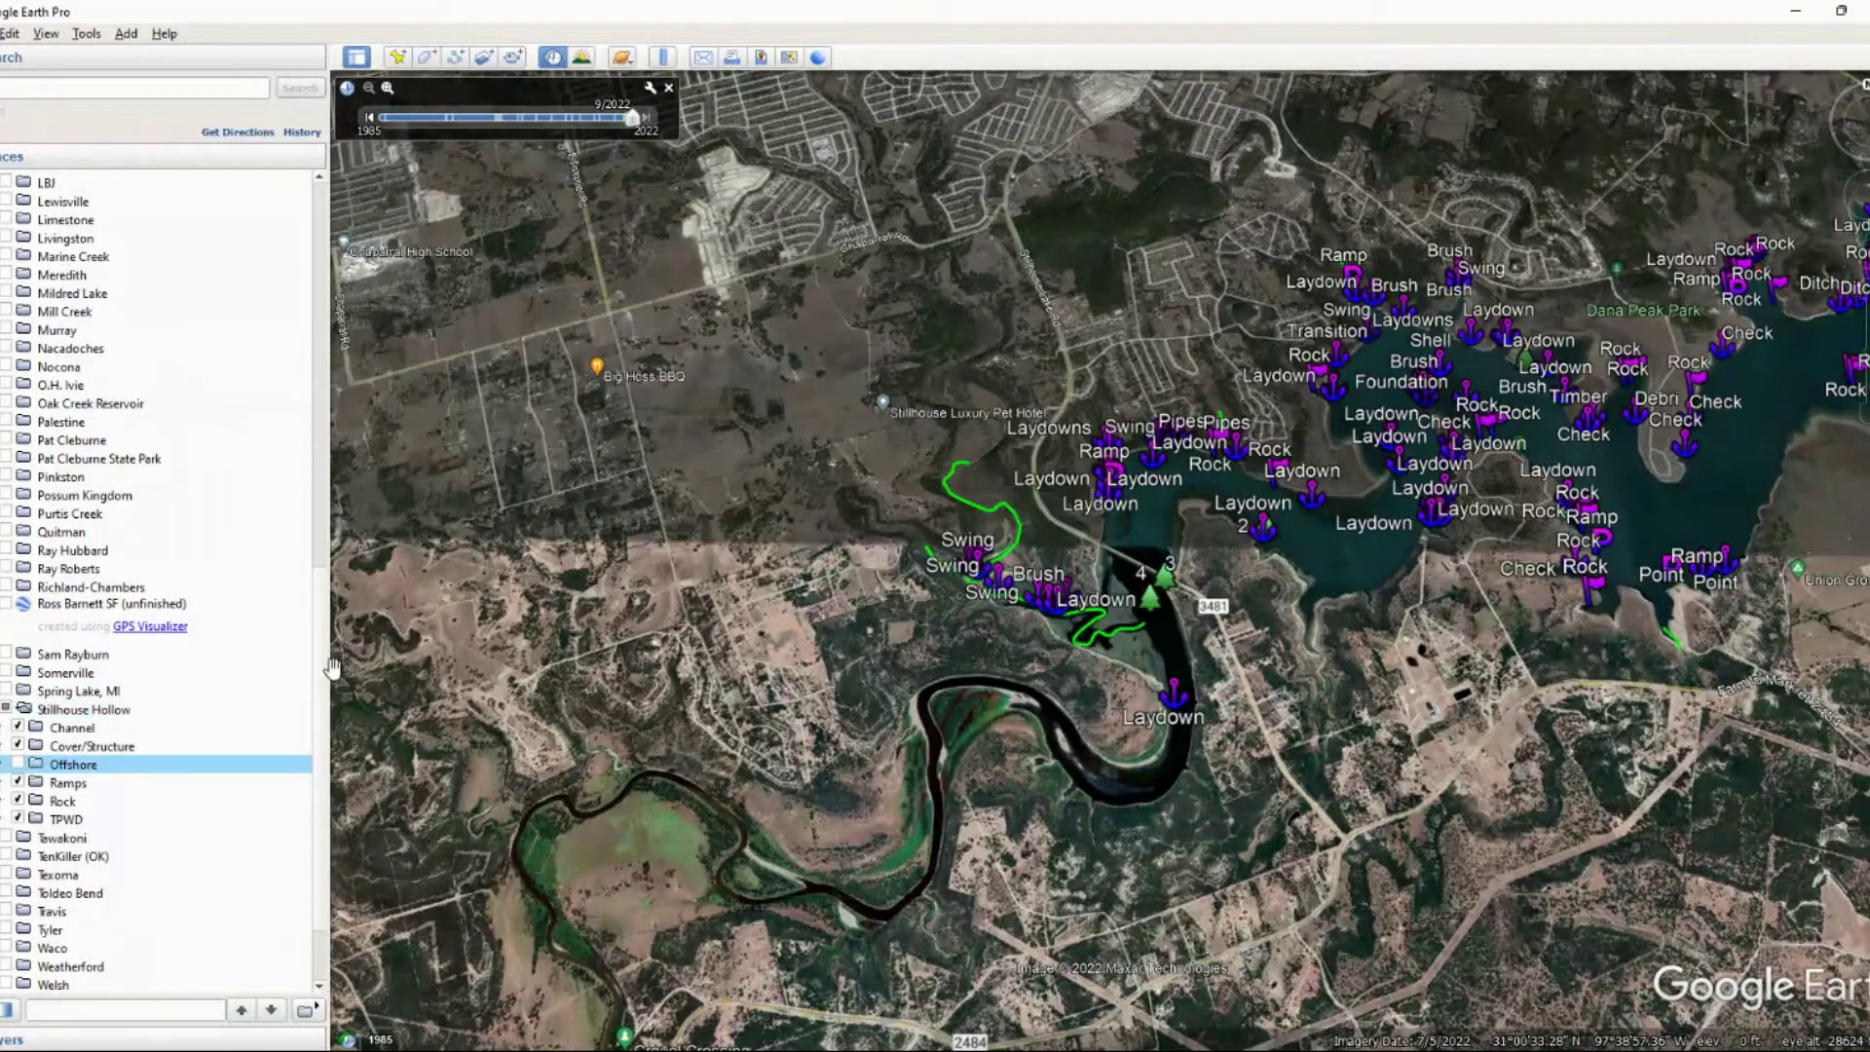
pyautogui.moveTo(328, 649); pyautogui.dragTo(150, 646)
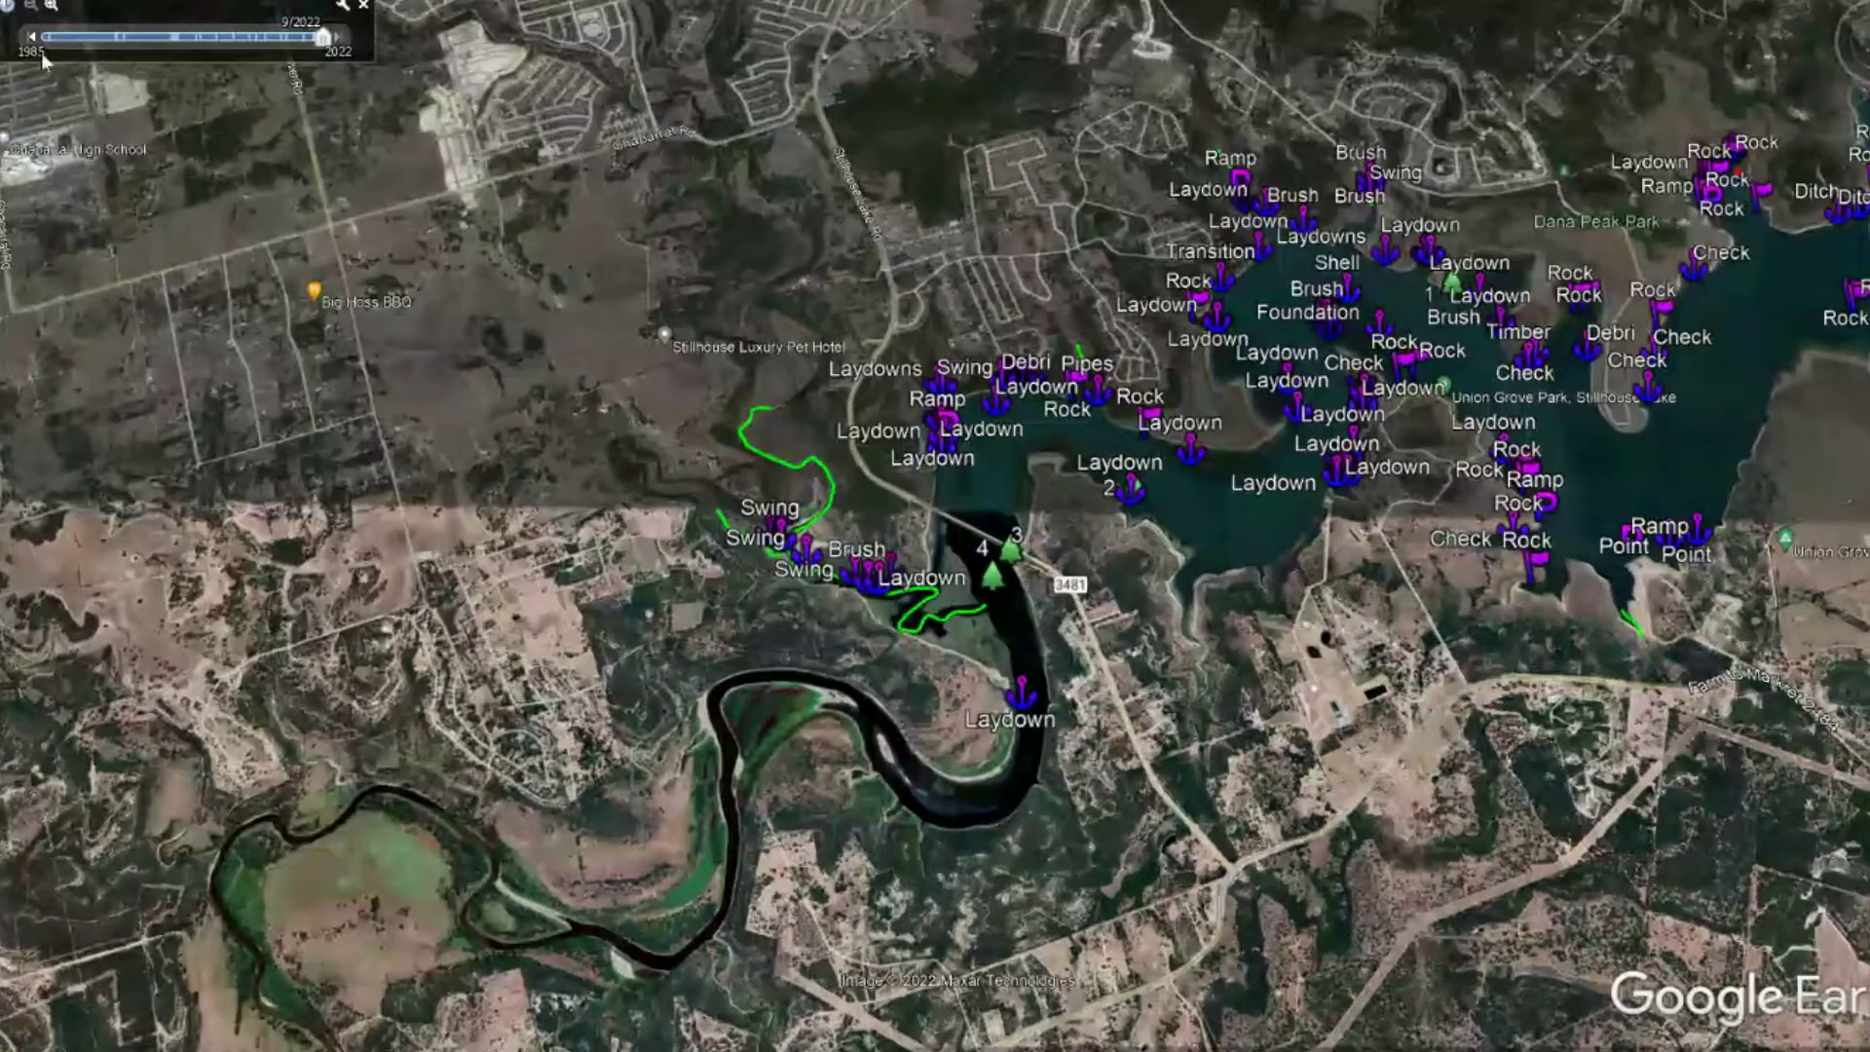
# Step the historical imagery back to 2/2015
pyautogui.click(33, 37)
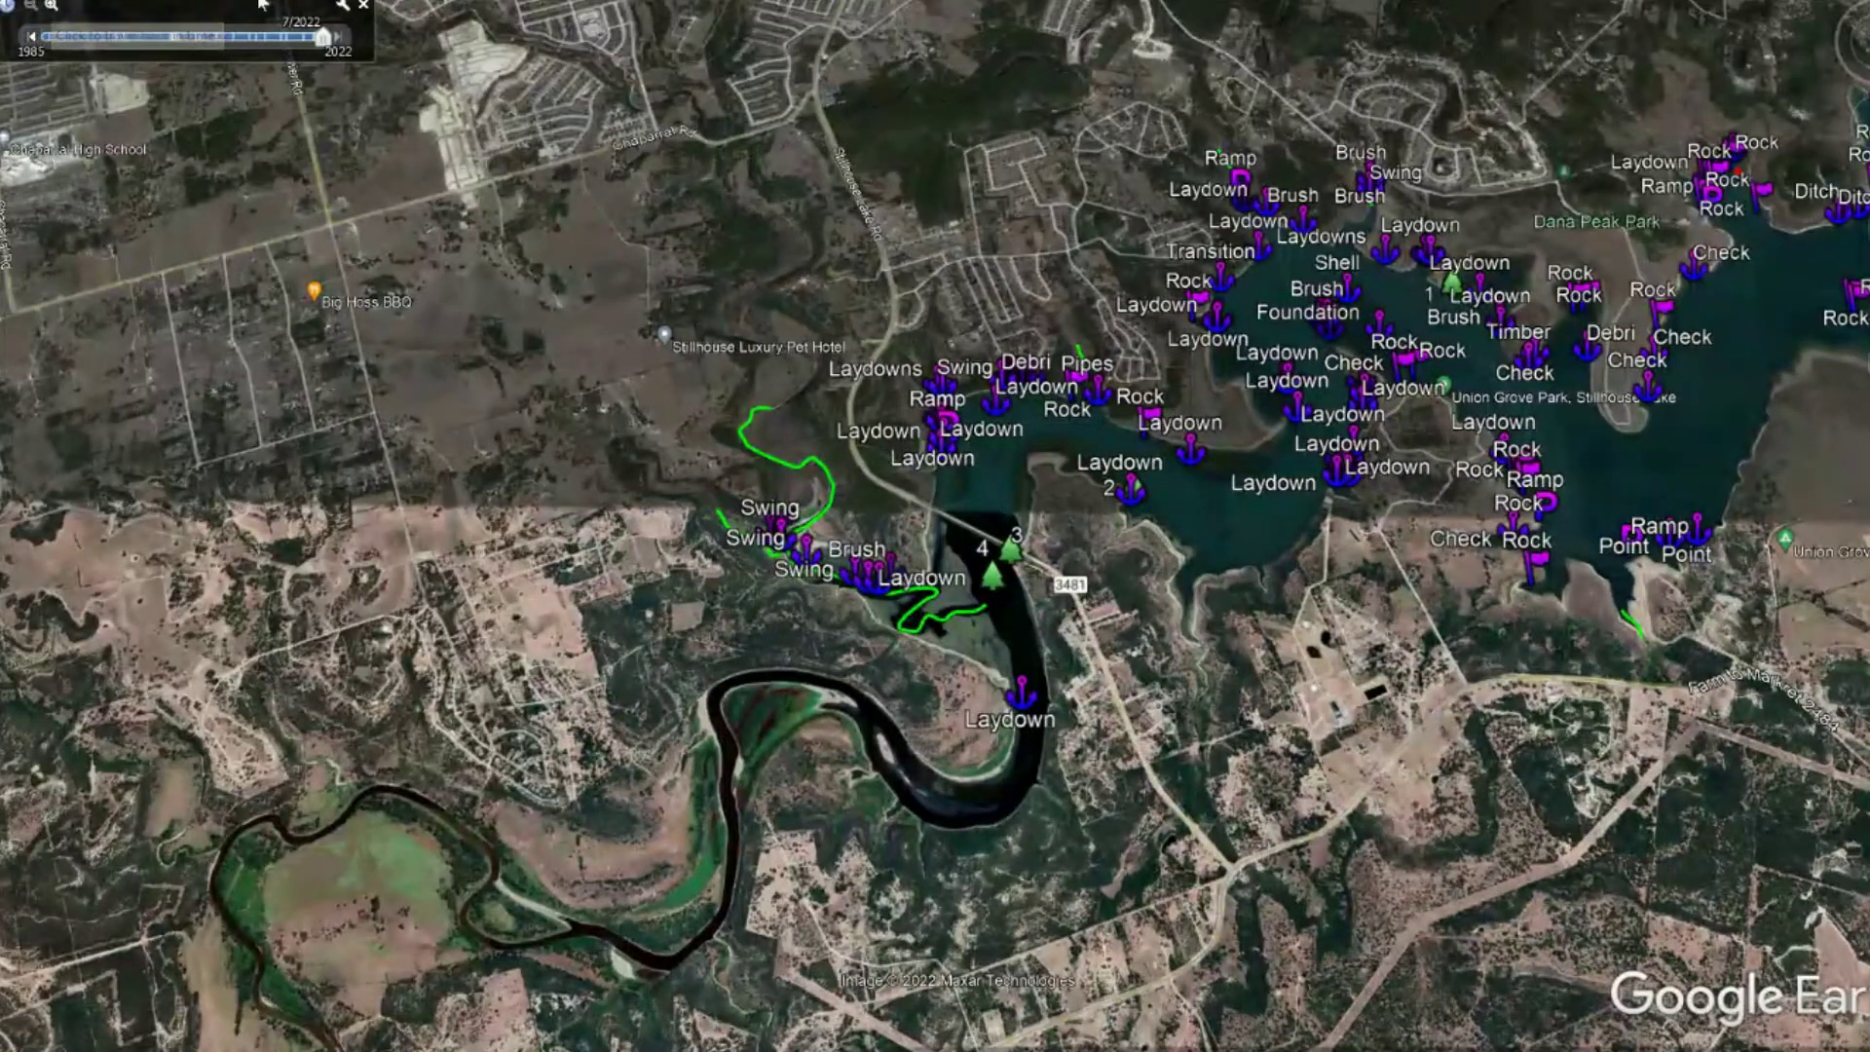
pyautogui.click(33, 37)
pyautogui.click(33, 37)
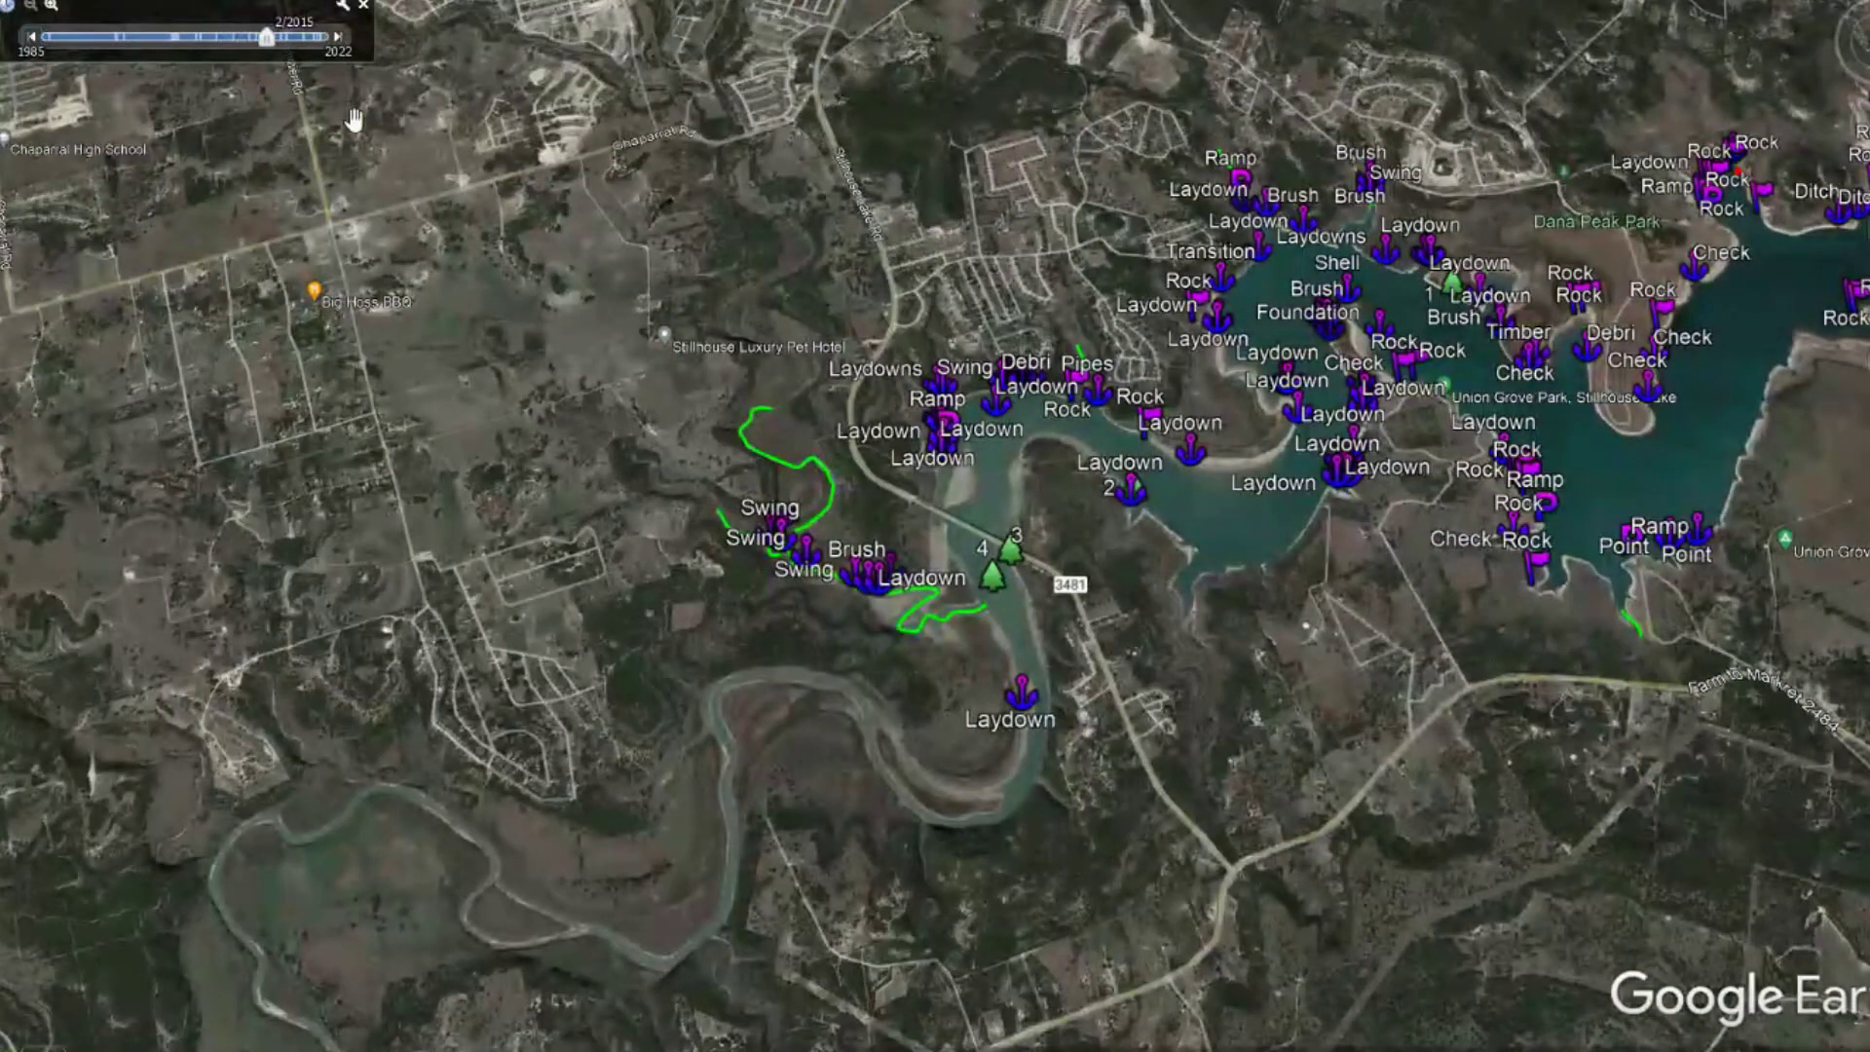
# Compare the 3/2017, 11/2013 and 2/2015 imagery at the Laydown waypoint east of Cedar Gap Park, ending on 2/2015
pyautogui.scroll(5, 1091, 438)
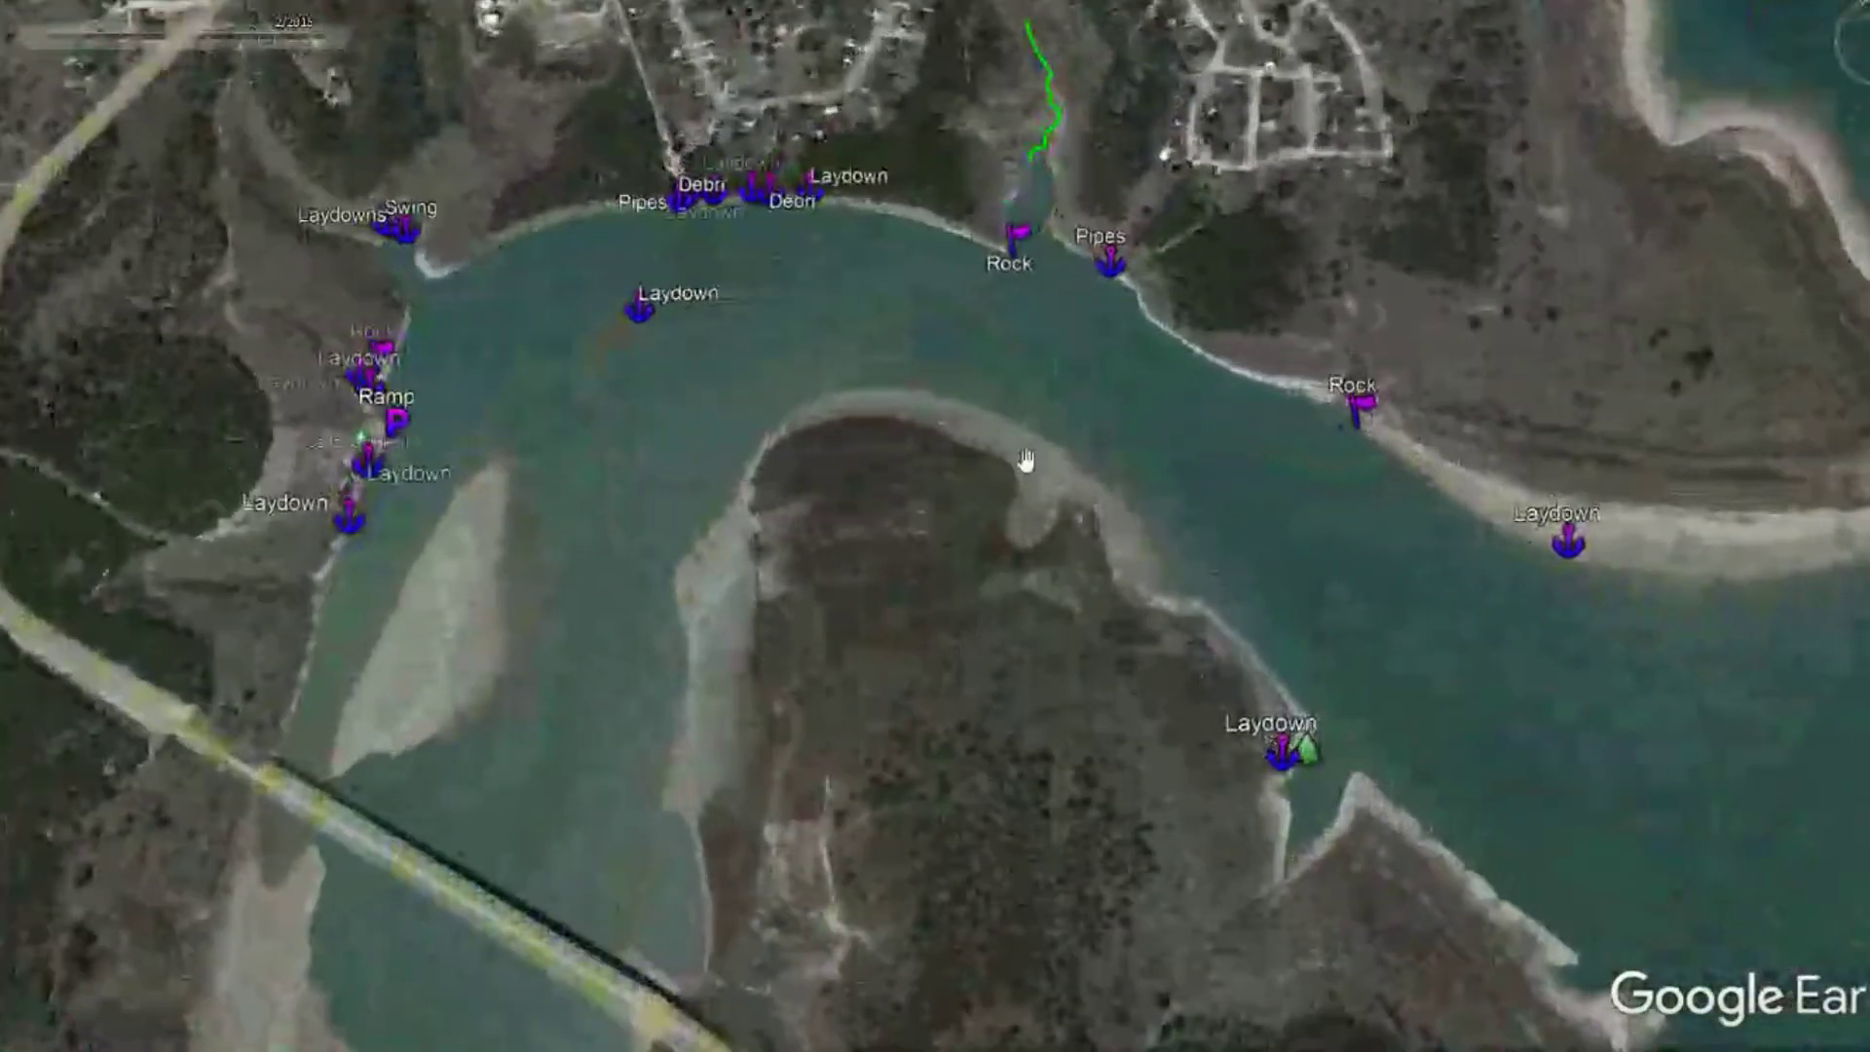
pyautogui.scroll(4, 1552, 572)
pyautogui.moveTo(1554, 584); pyautogui.dragTo(1089, 522)
pyautogui.click(337, 37)
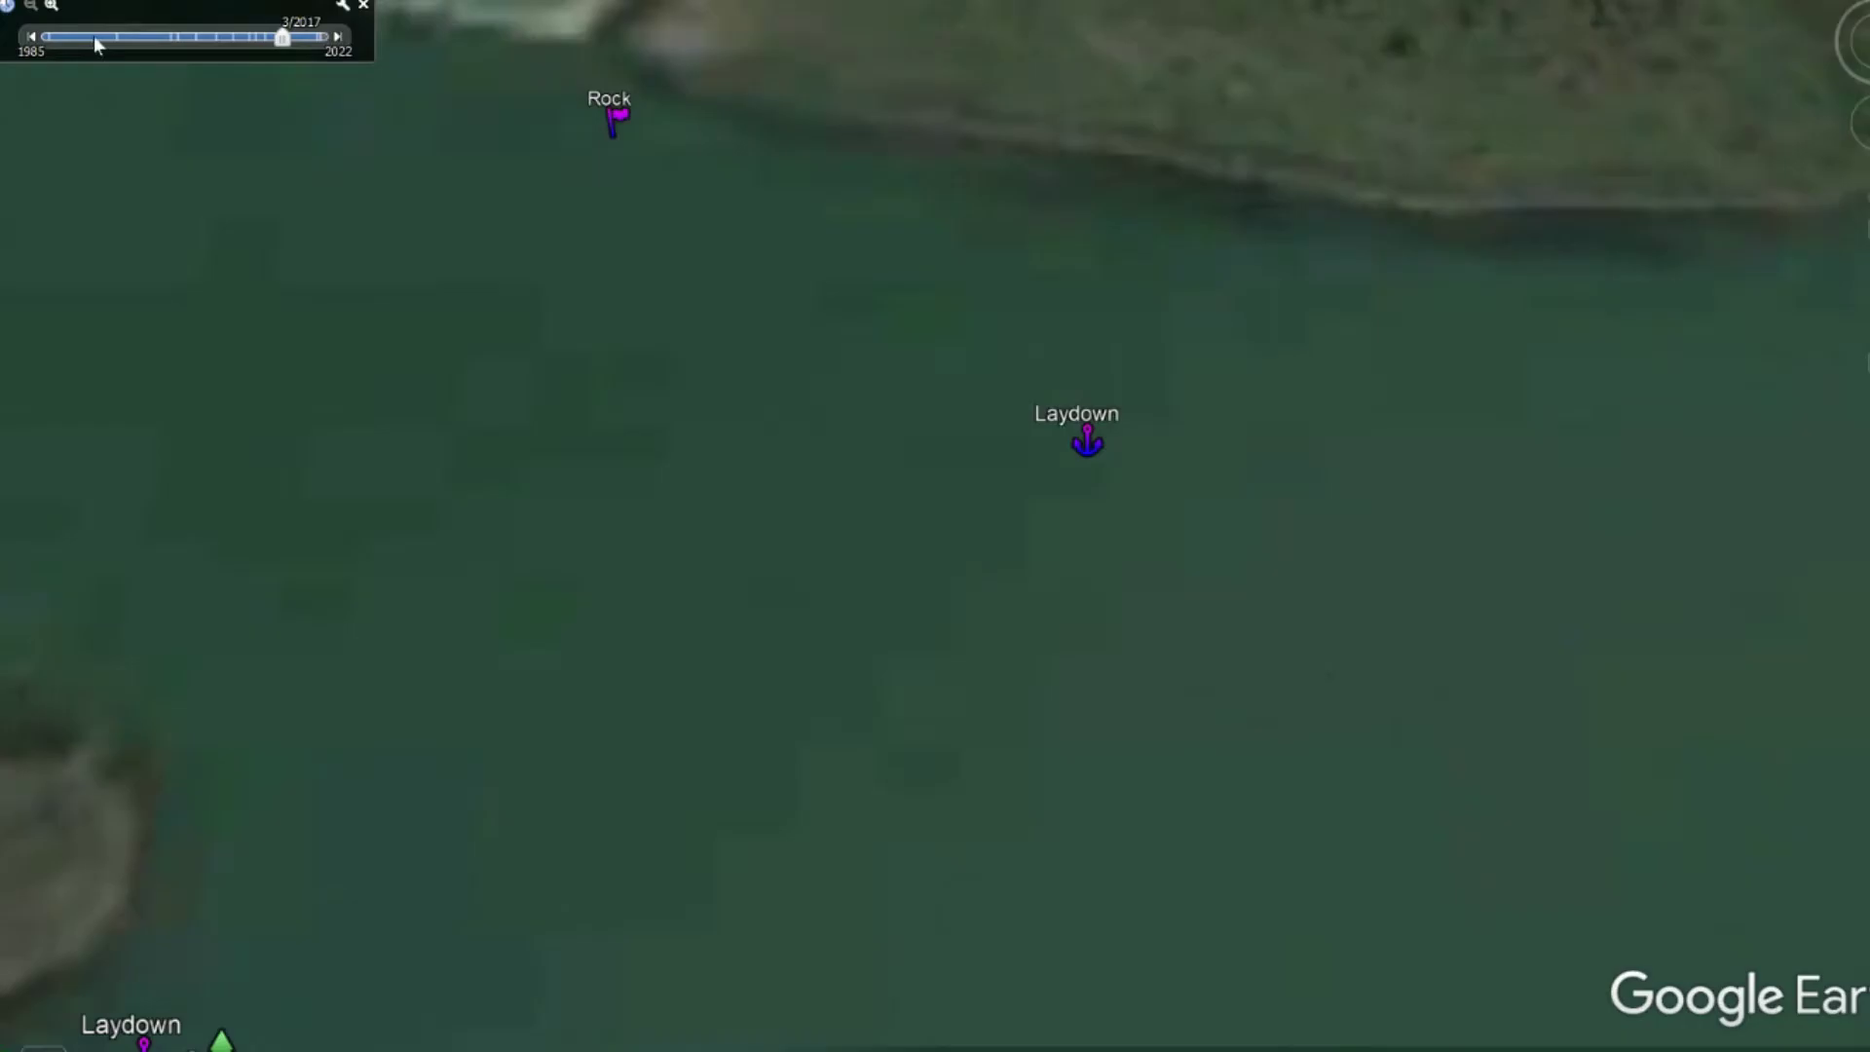
pyautogui.click(32, 37)
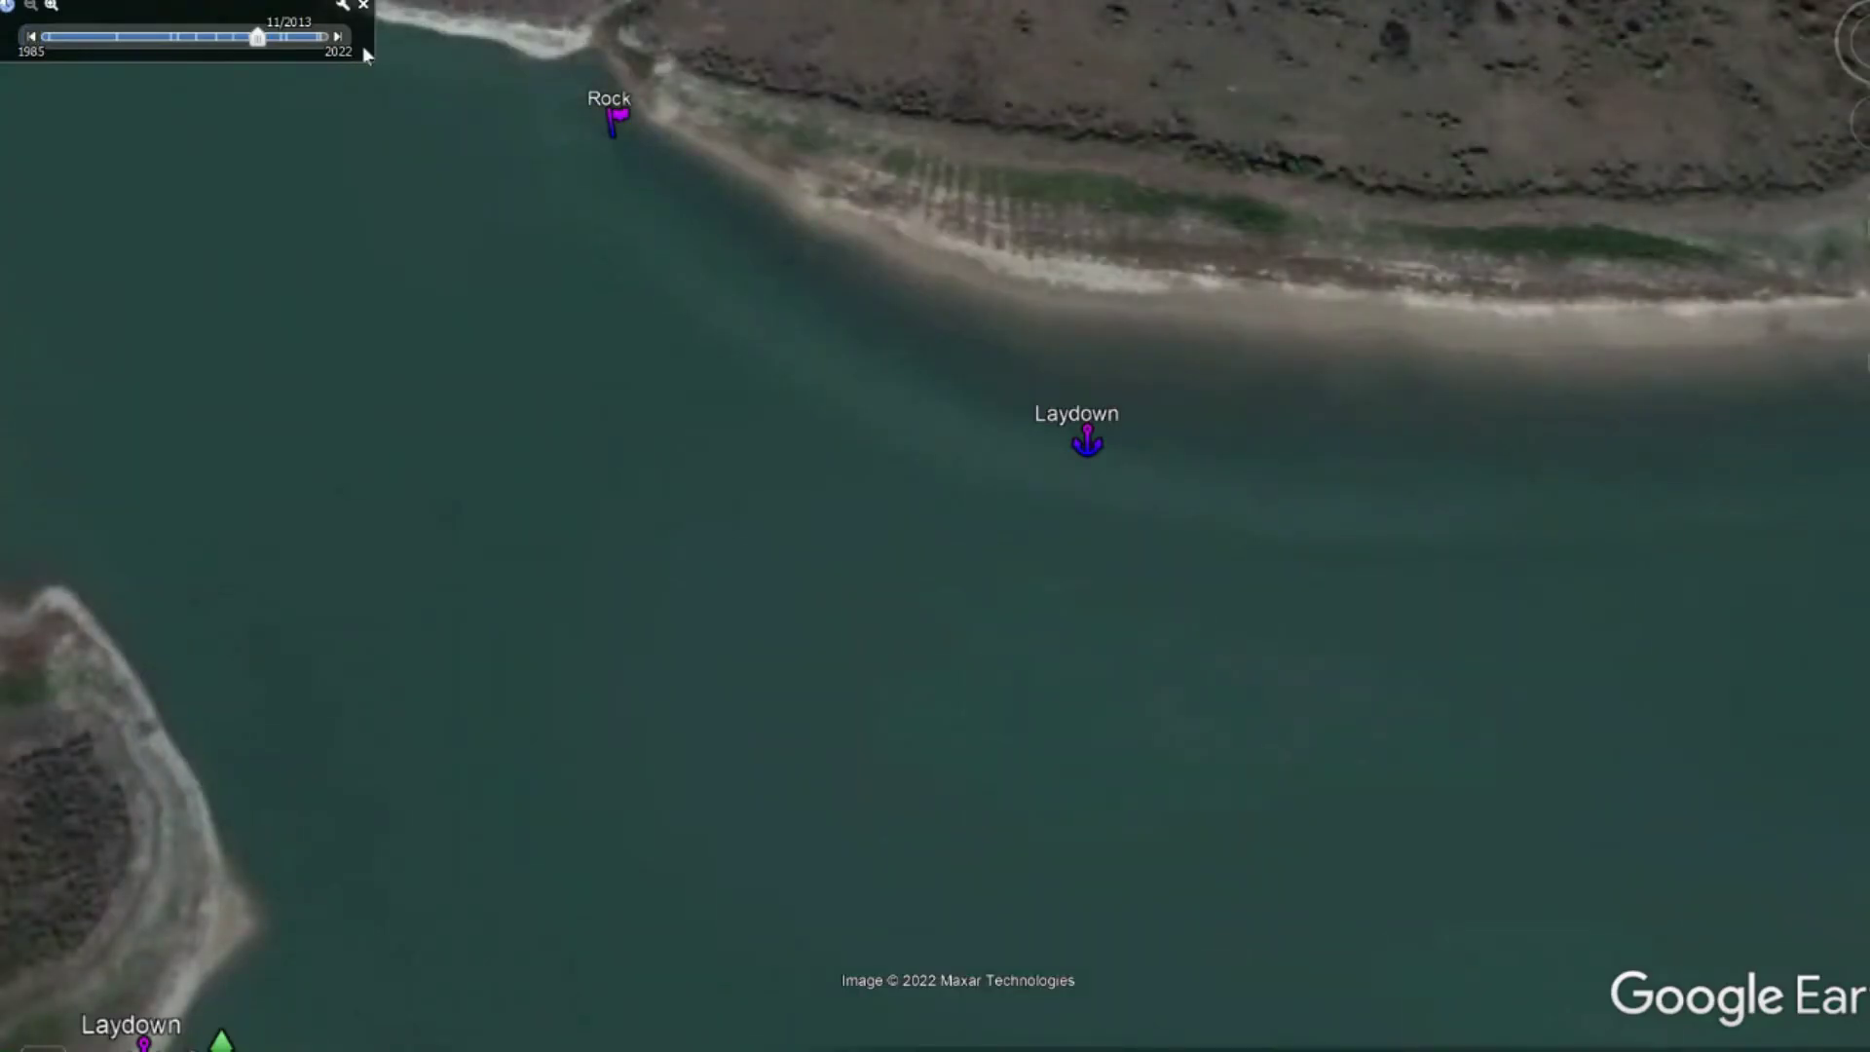
pyautogui.click(338, 37)
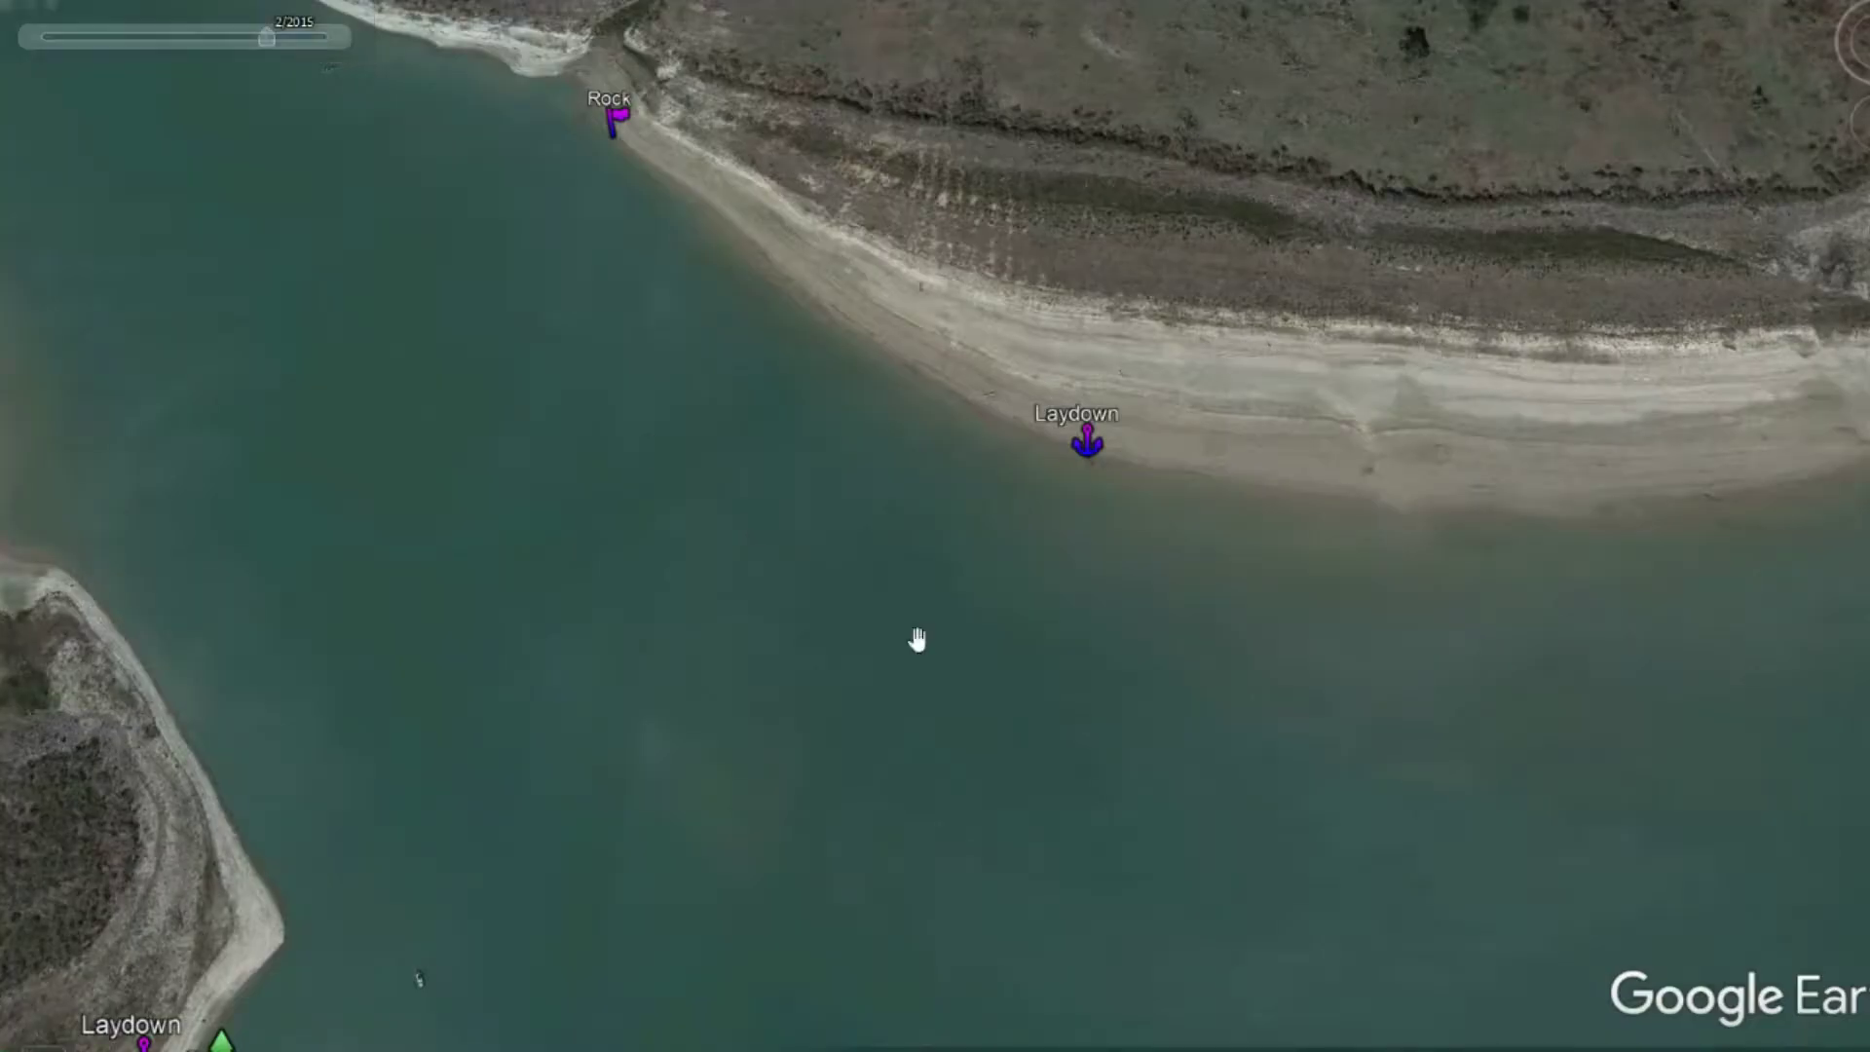
# Survey the waypoints across the whole lake, from the western river channel to the dam at Chalk Ridge Park
pyautogui.scroll(-2, 962, 631)
pyautogui.scroll(-3, 962, 631)
pyautogui.scroll(-2, 966, 624)
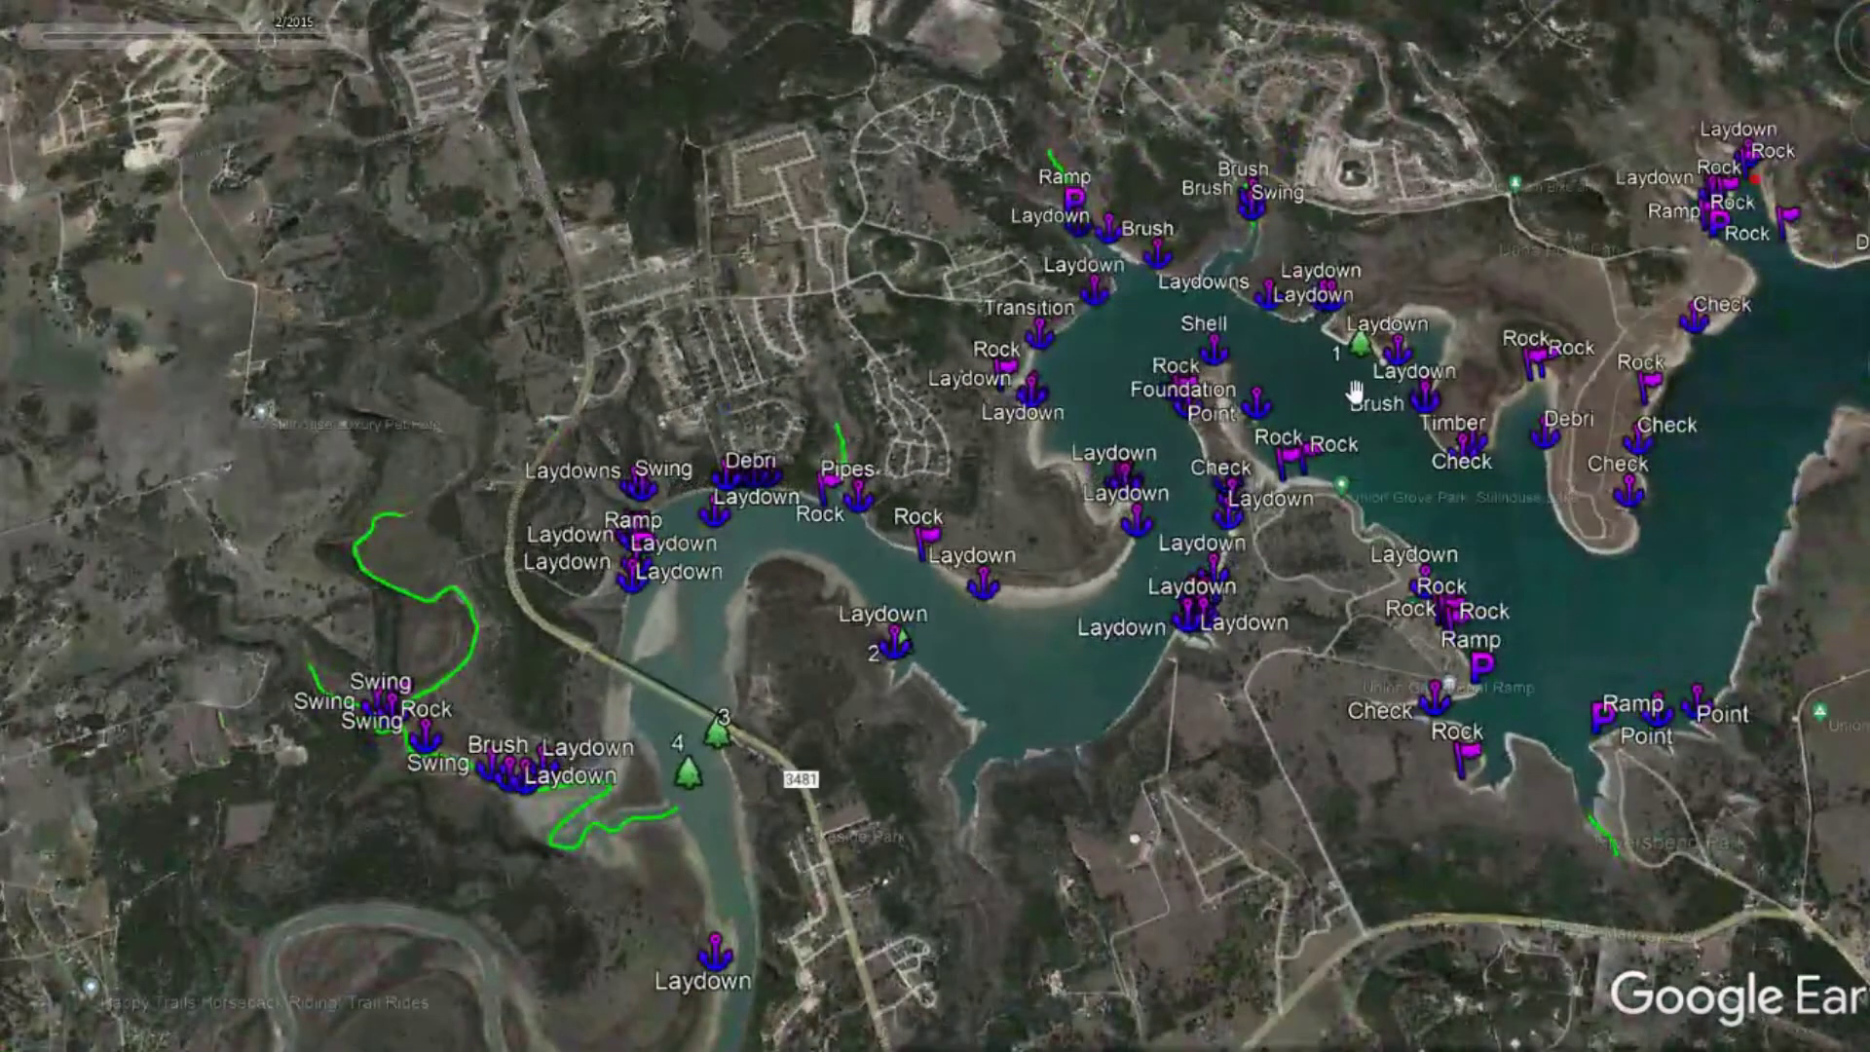
pyautogui.moveTo(1353, 396); pyautogui.dragTo(897, 392)
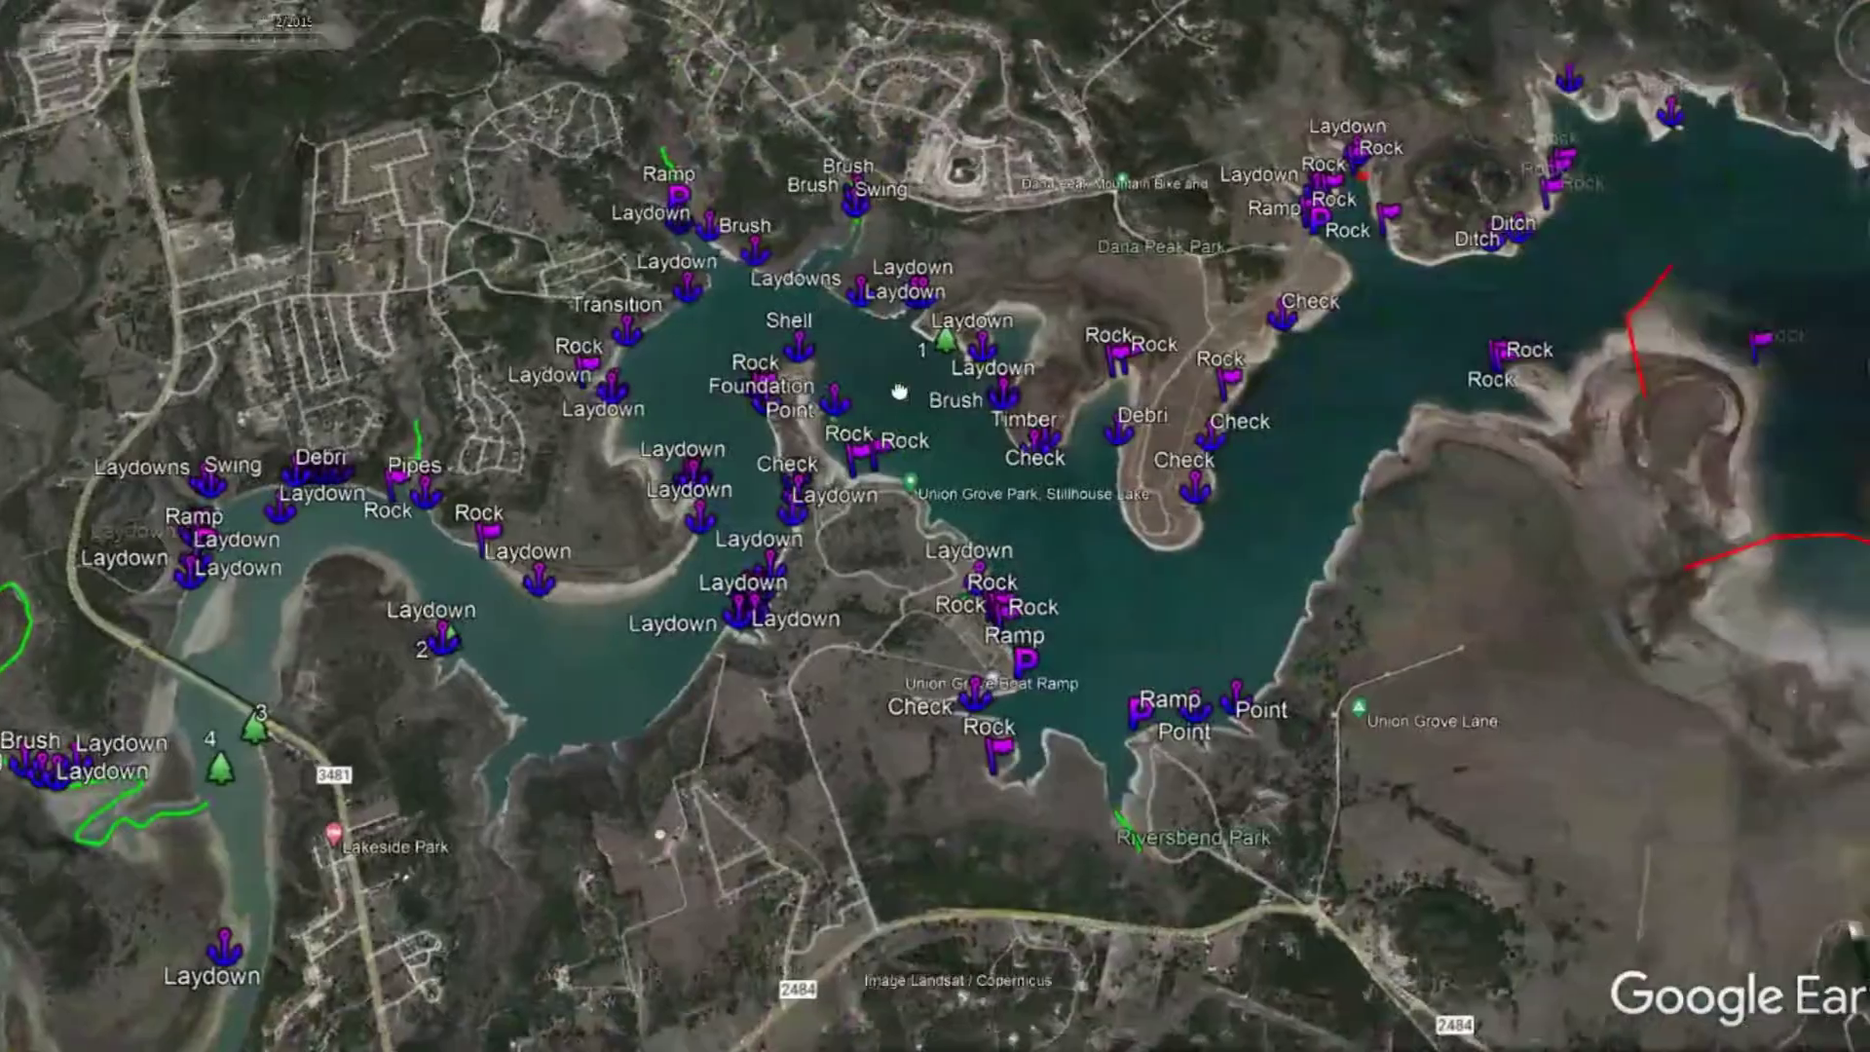
pyautogui.scroll(-3, 1125, 541)
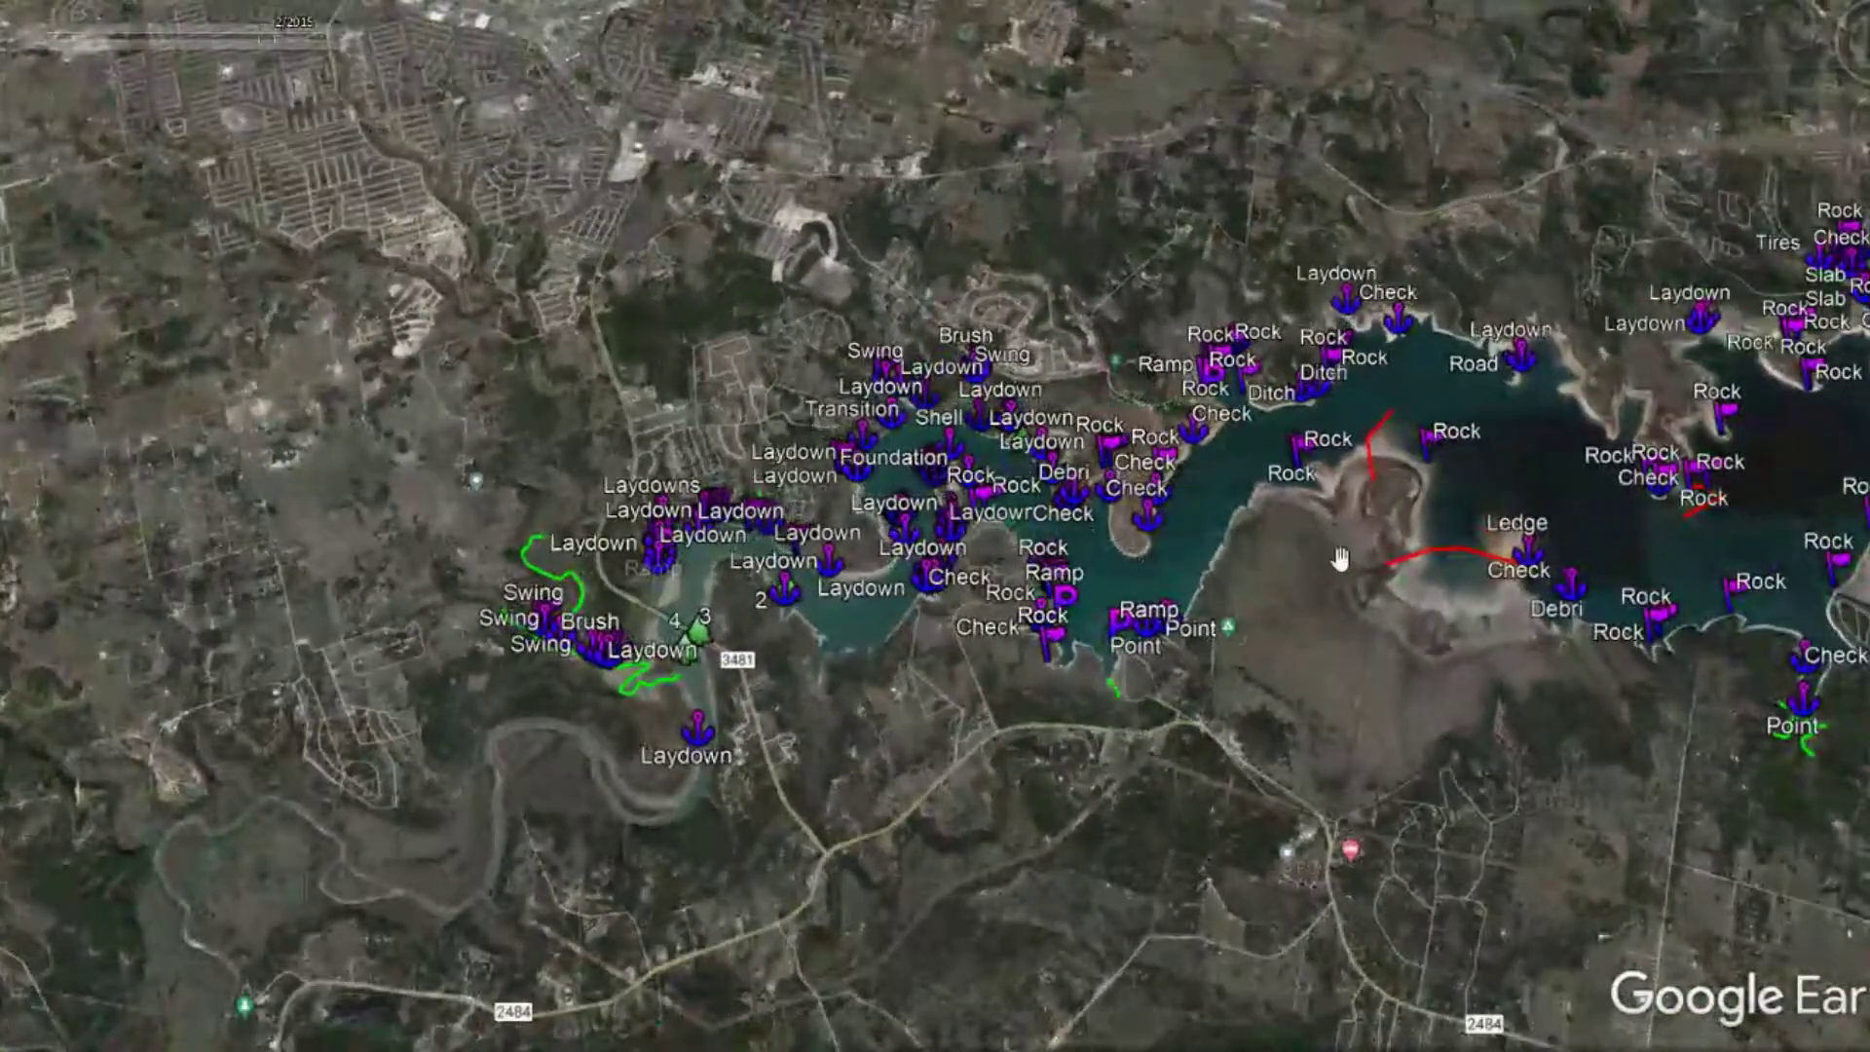
pyautogui.moveTo(1343, 557); pyautogui.dragTo(979, 545)
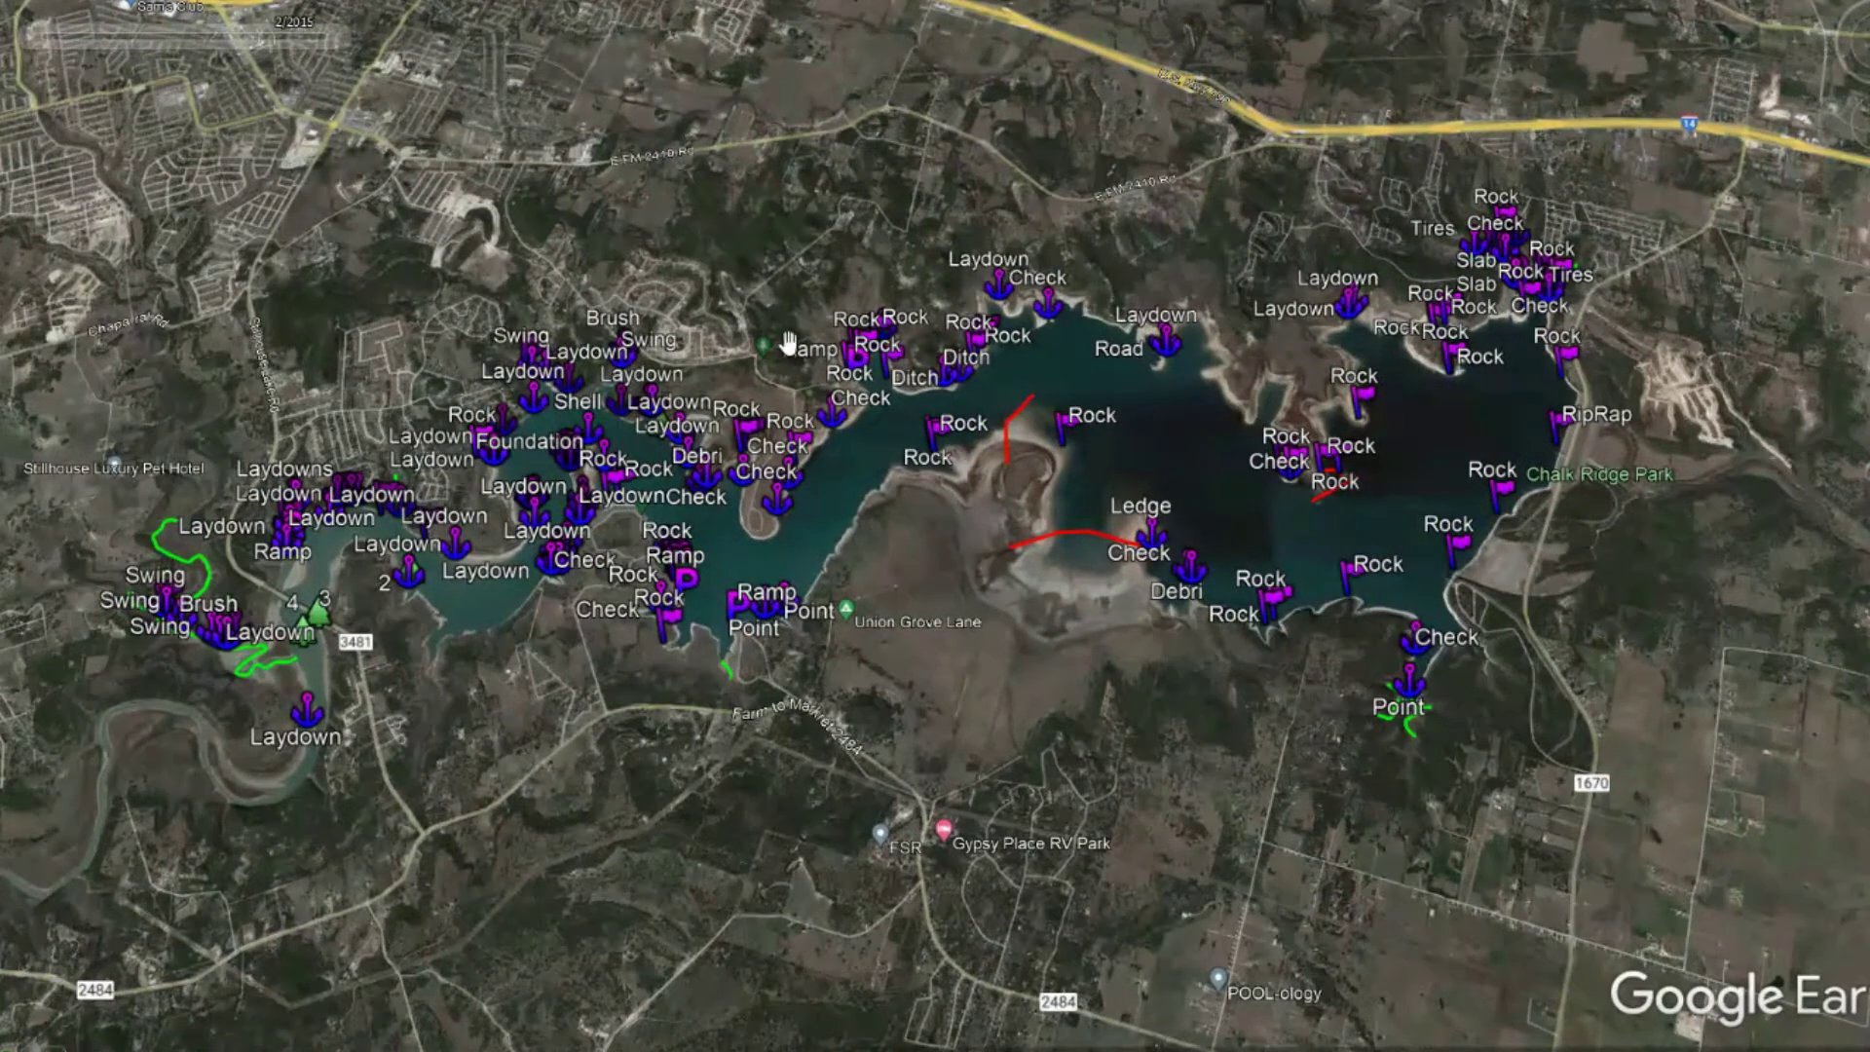
# Examine TPWD marker 1, the nearby creek arms and the cluster of Laydown waypoints in the cove near Burris Cemetery
pyautogui.scroll(3, 628, 443)
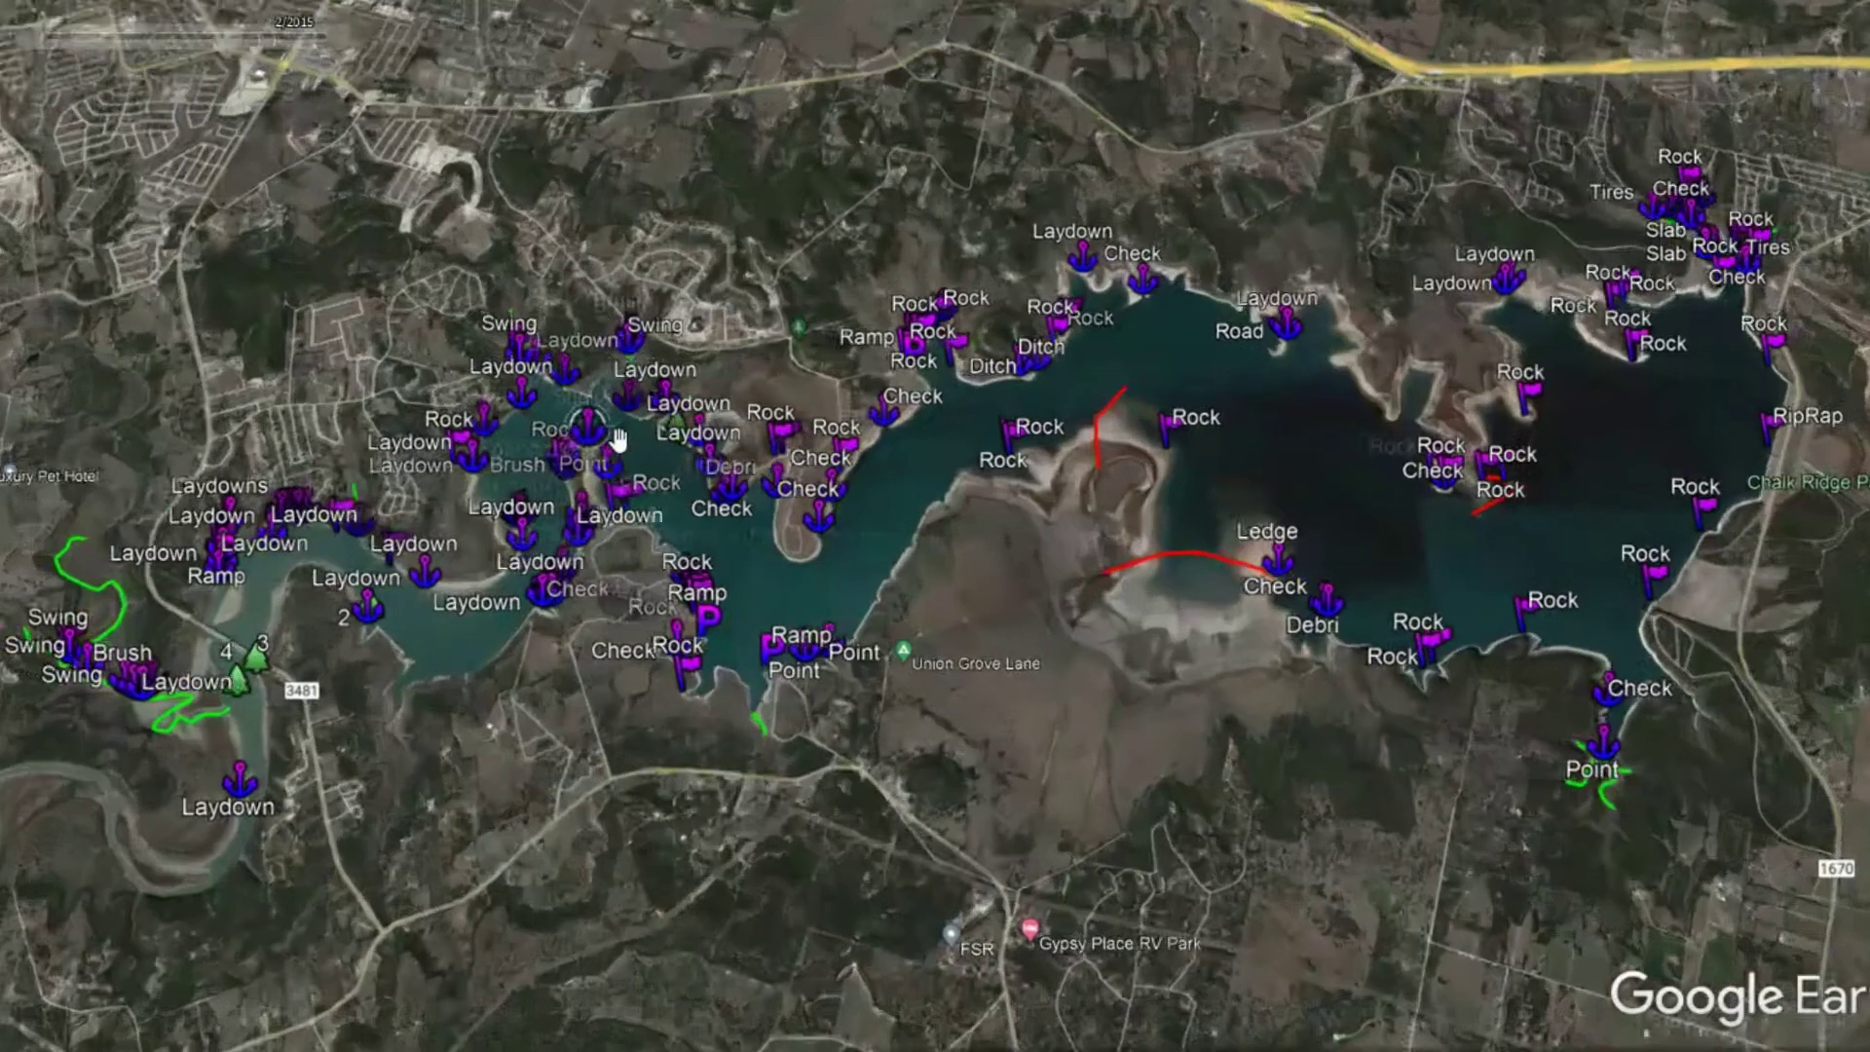
pyautogui.scroll(5, 735, 468)
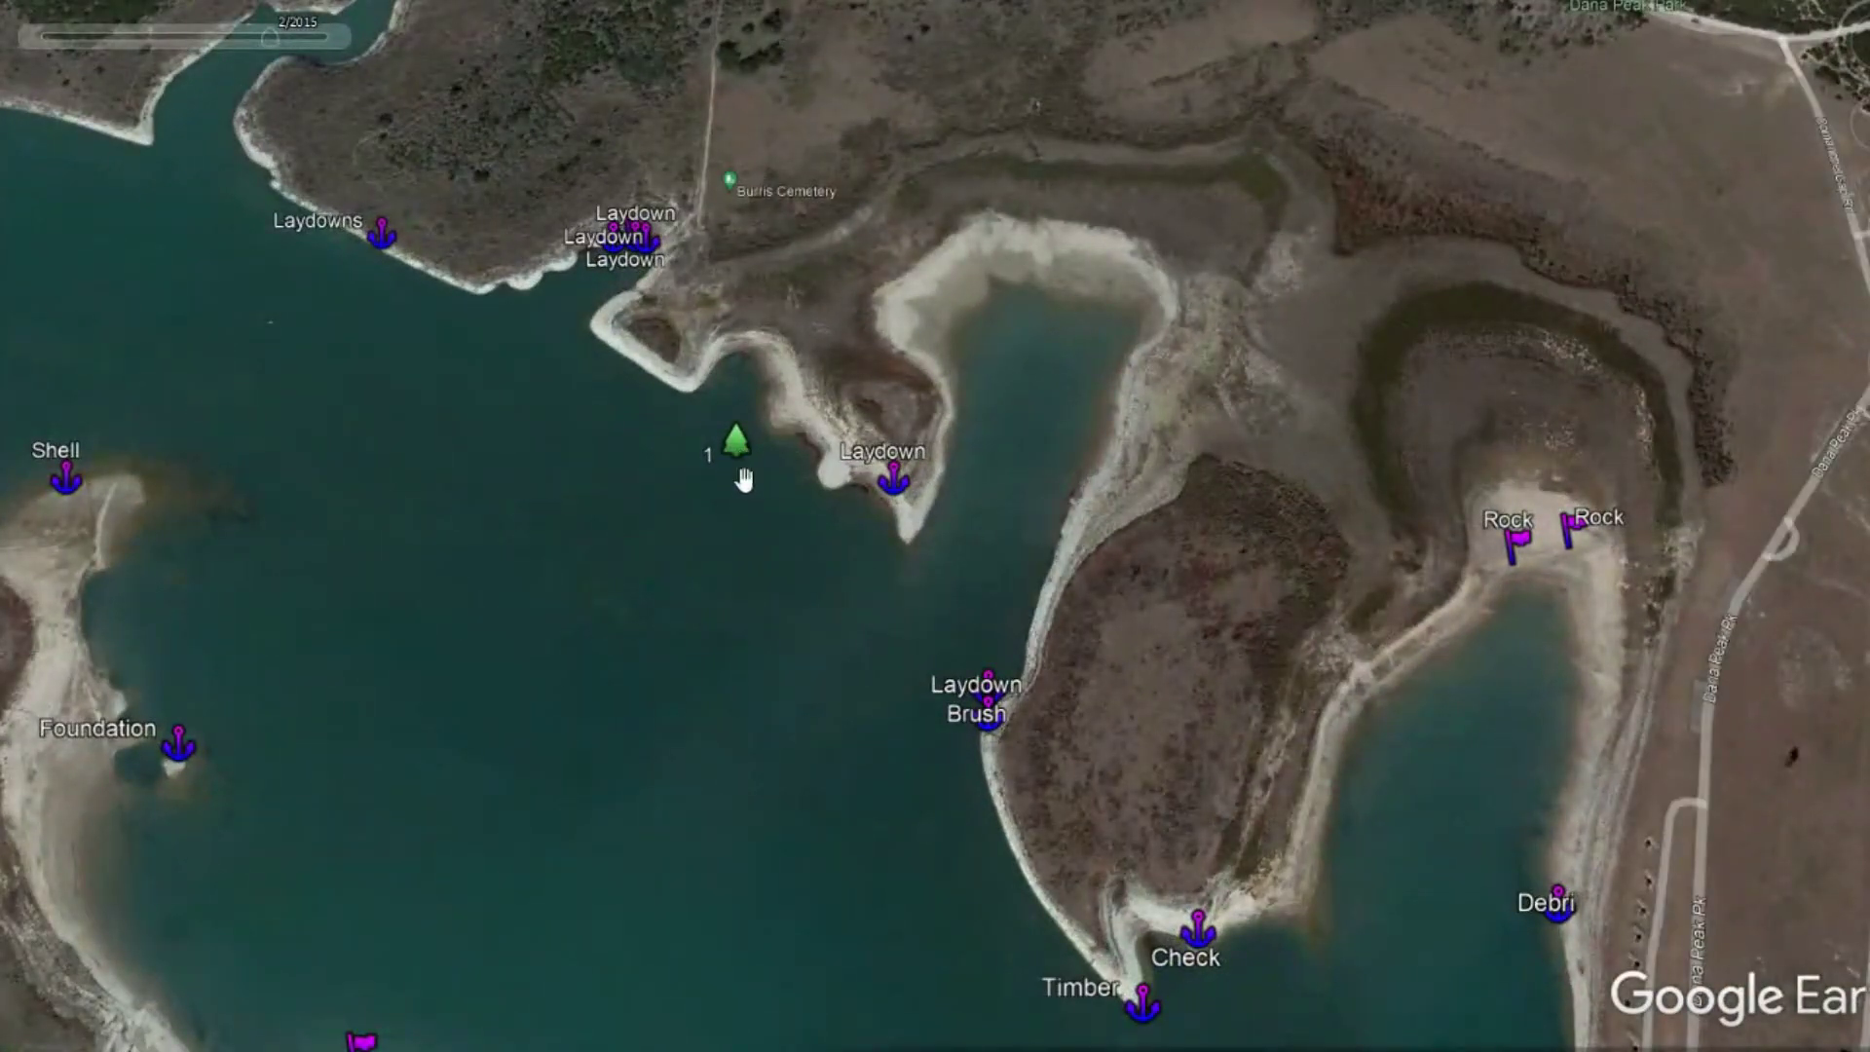
pyautogui.moveTo(278, 359); pyautogui.dragTo(1002, 676)
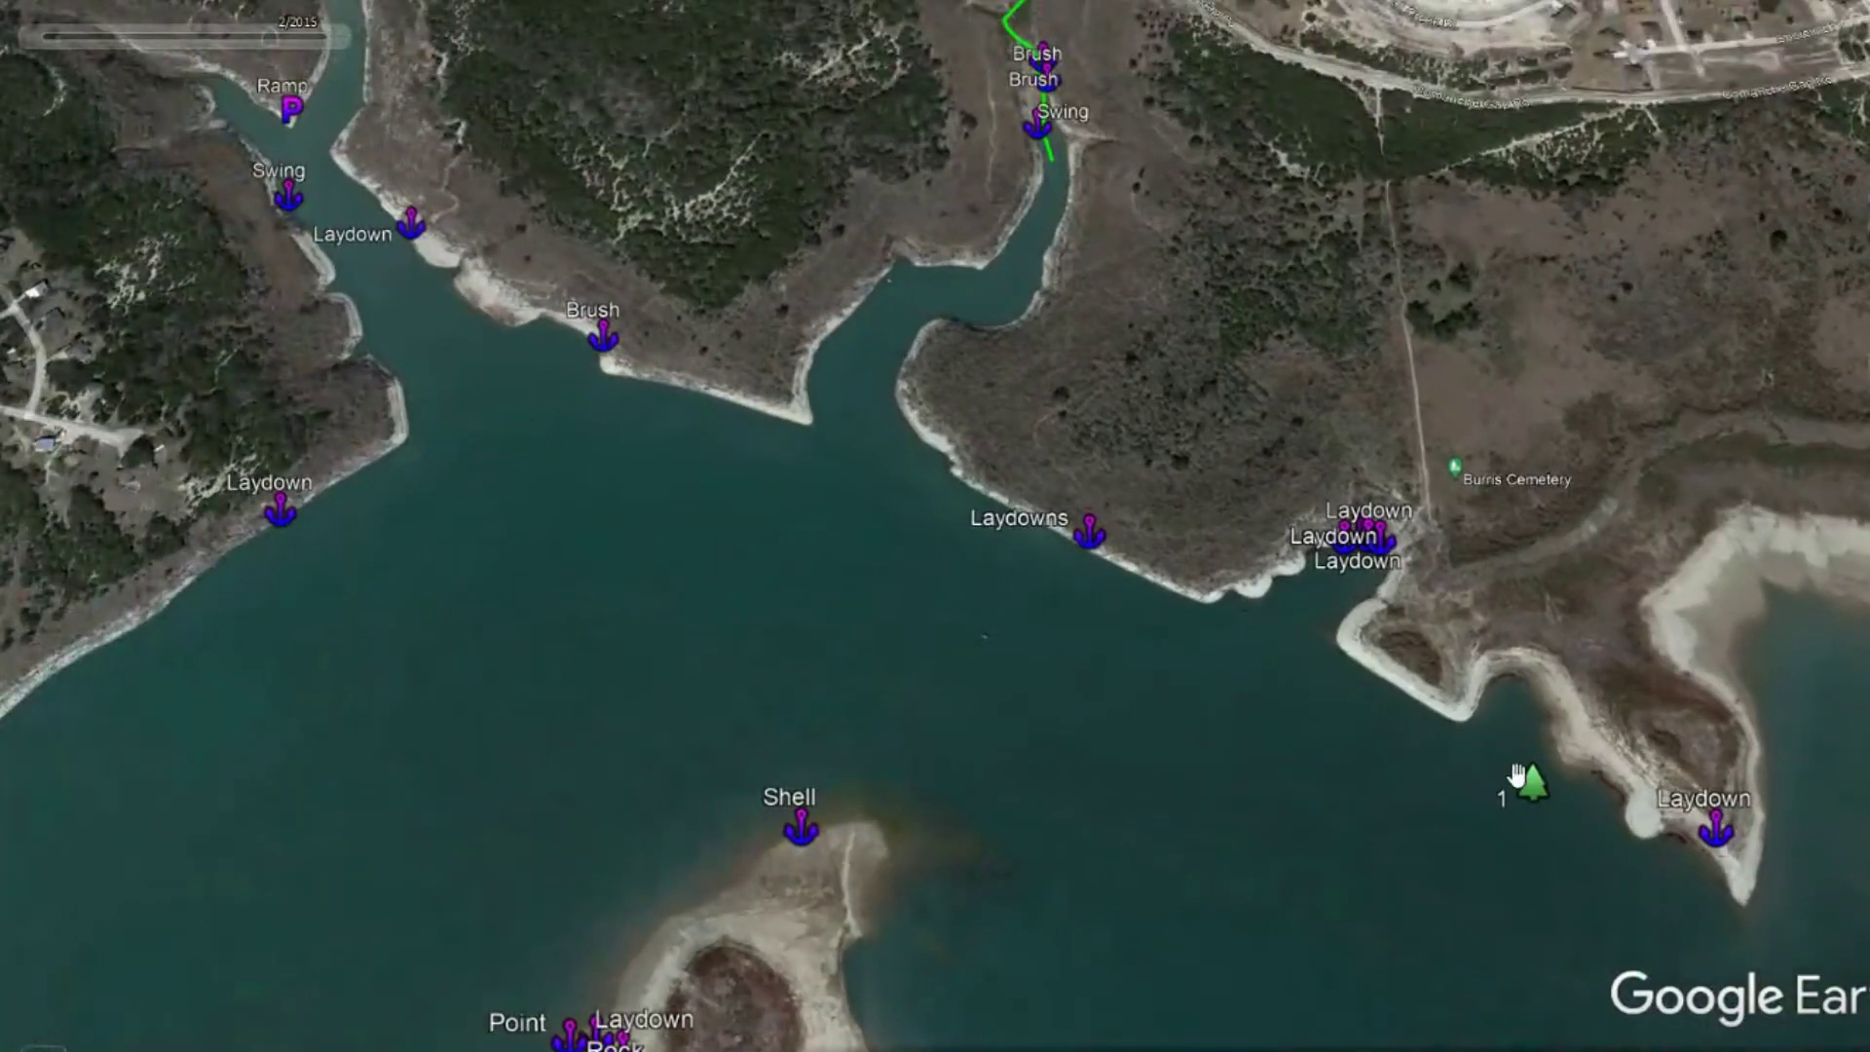
pyautogui.scroll(3, 1364, 579)
pyautogui.scroll(3, 1363, 584)
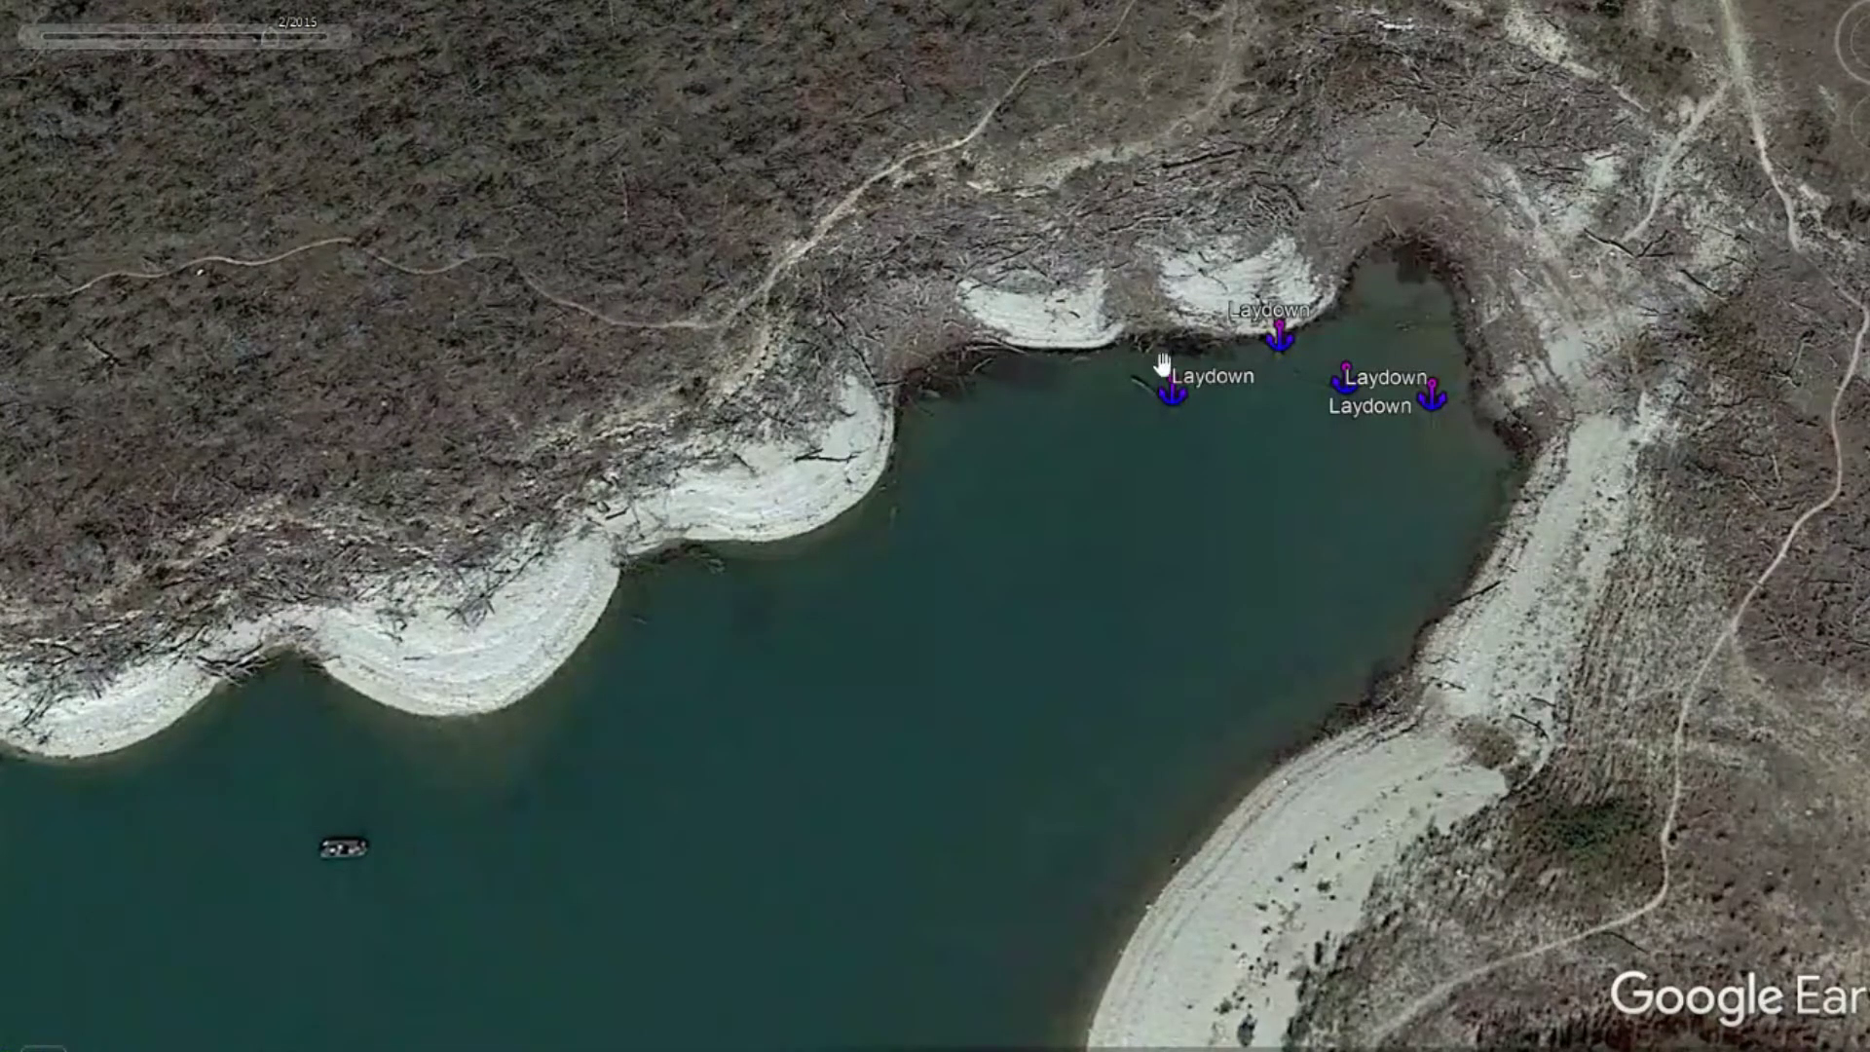
pyautogui.moveTo(1081, 681); pyautogui.dragTo(1440, 463)
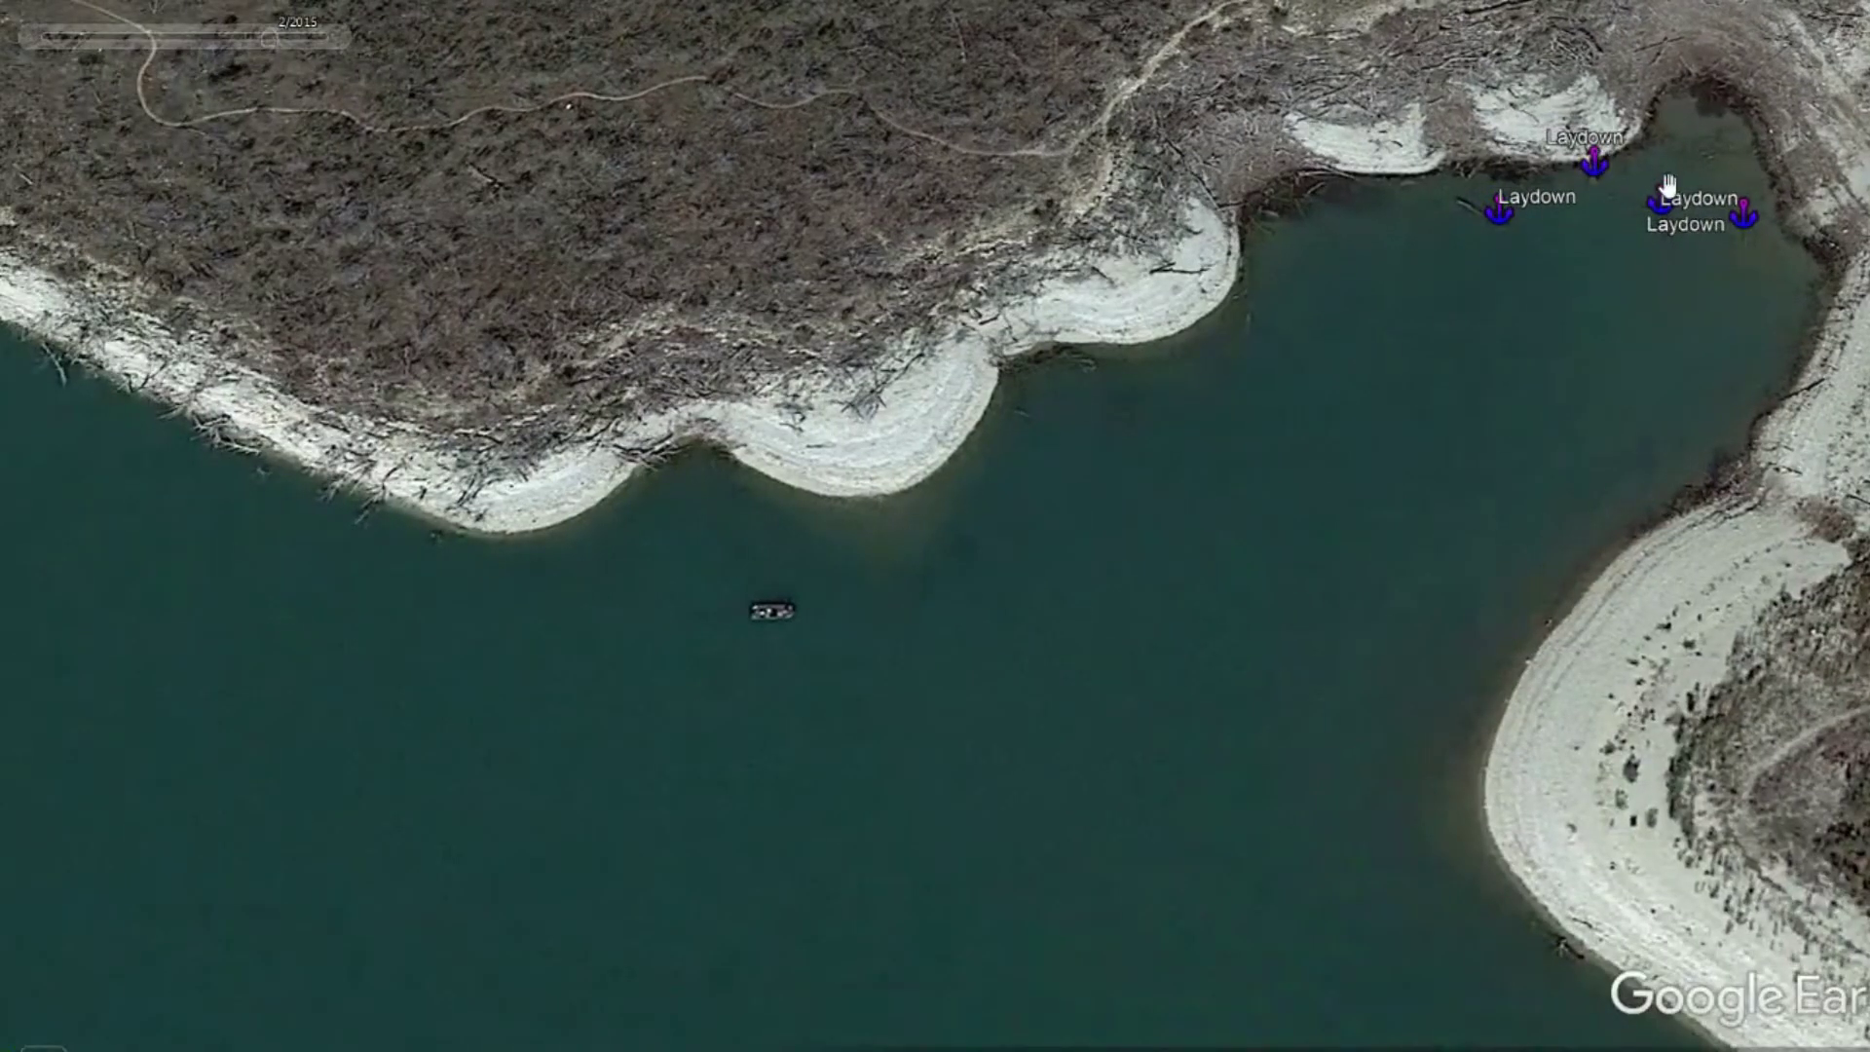
# Inspect the fallen trees along the shoreline around the Laydowns waypoint west of the cemetery cove
pyautogui.scroll(-3, 1169, 679)
pyautogui.moveTo(608, 534); pyautogui.dragTo(1177, 674)
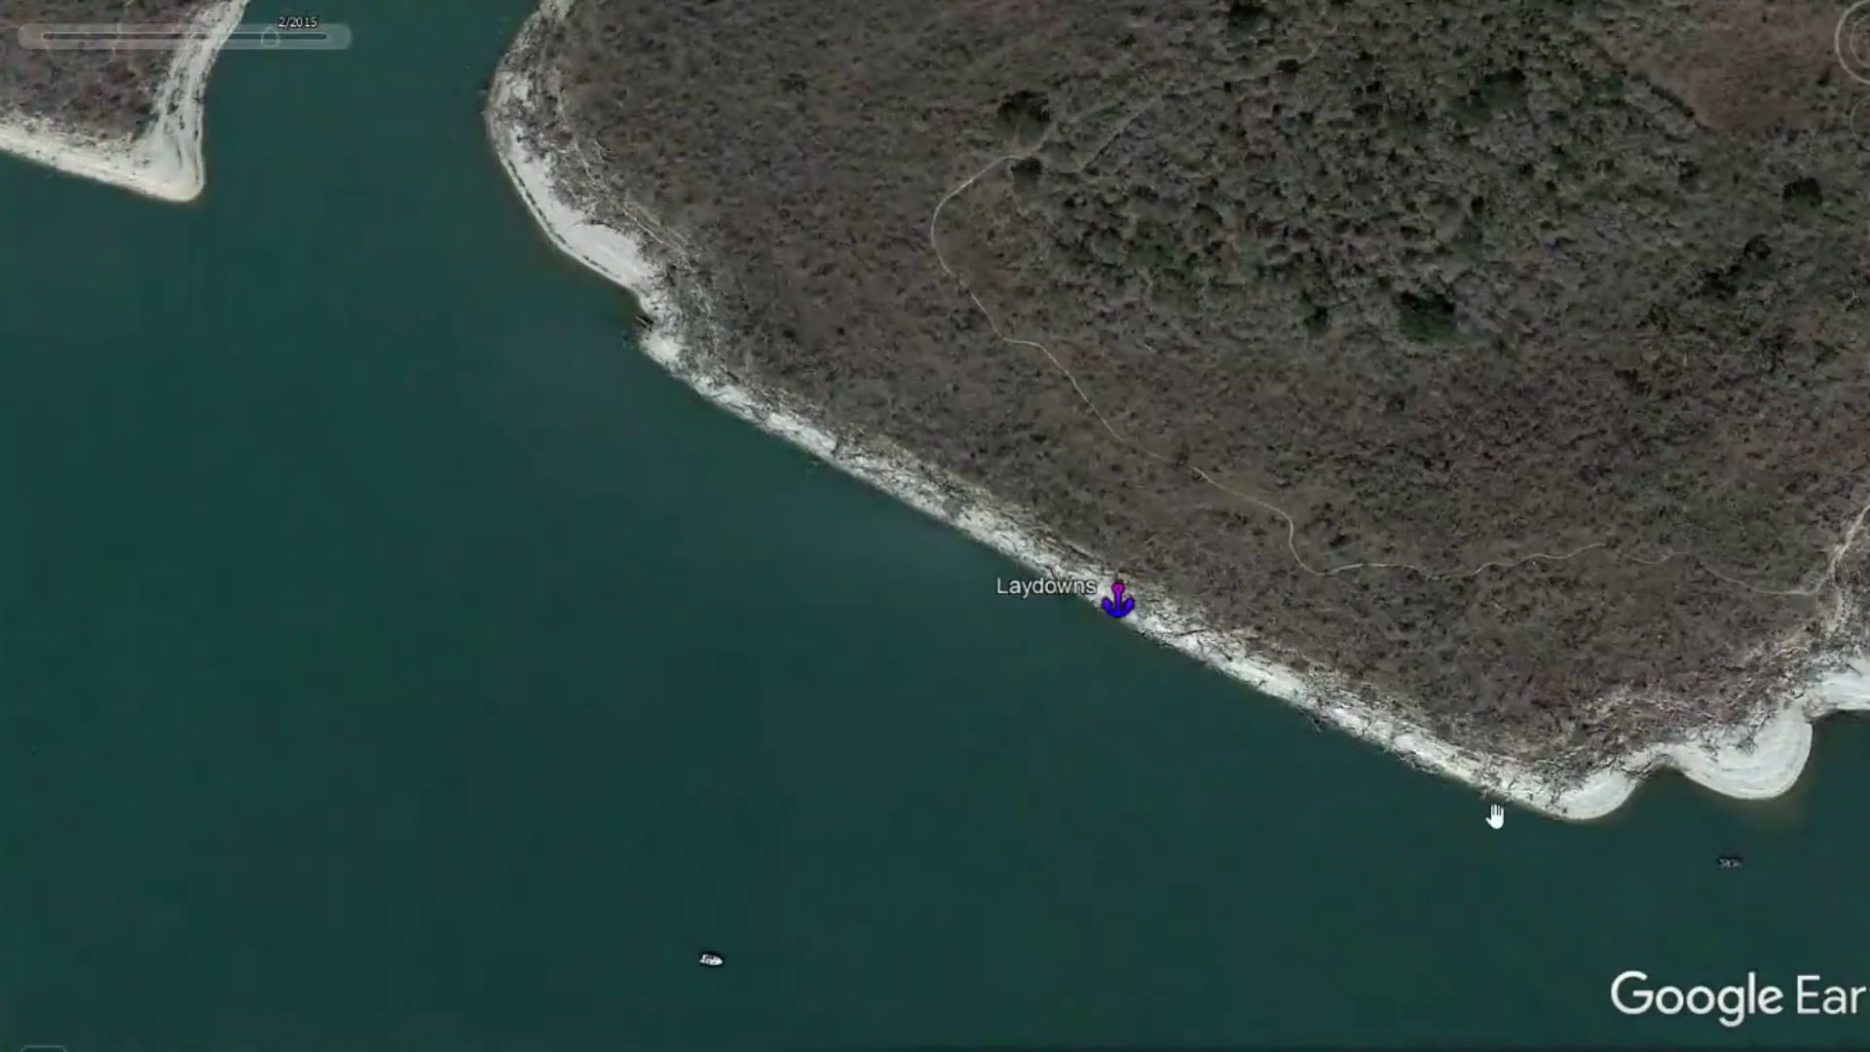
pyautogui.scroll(3, 1110, 631)
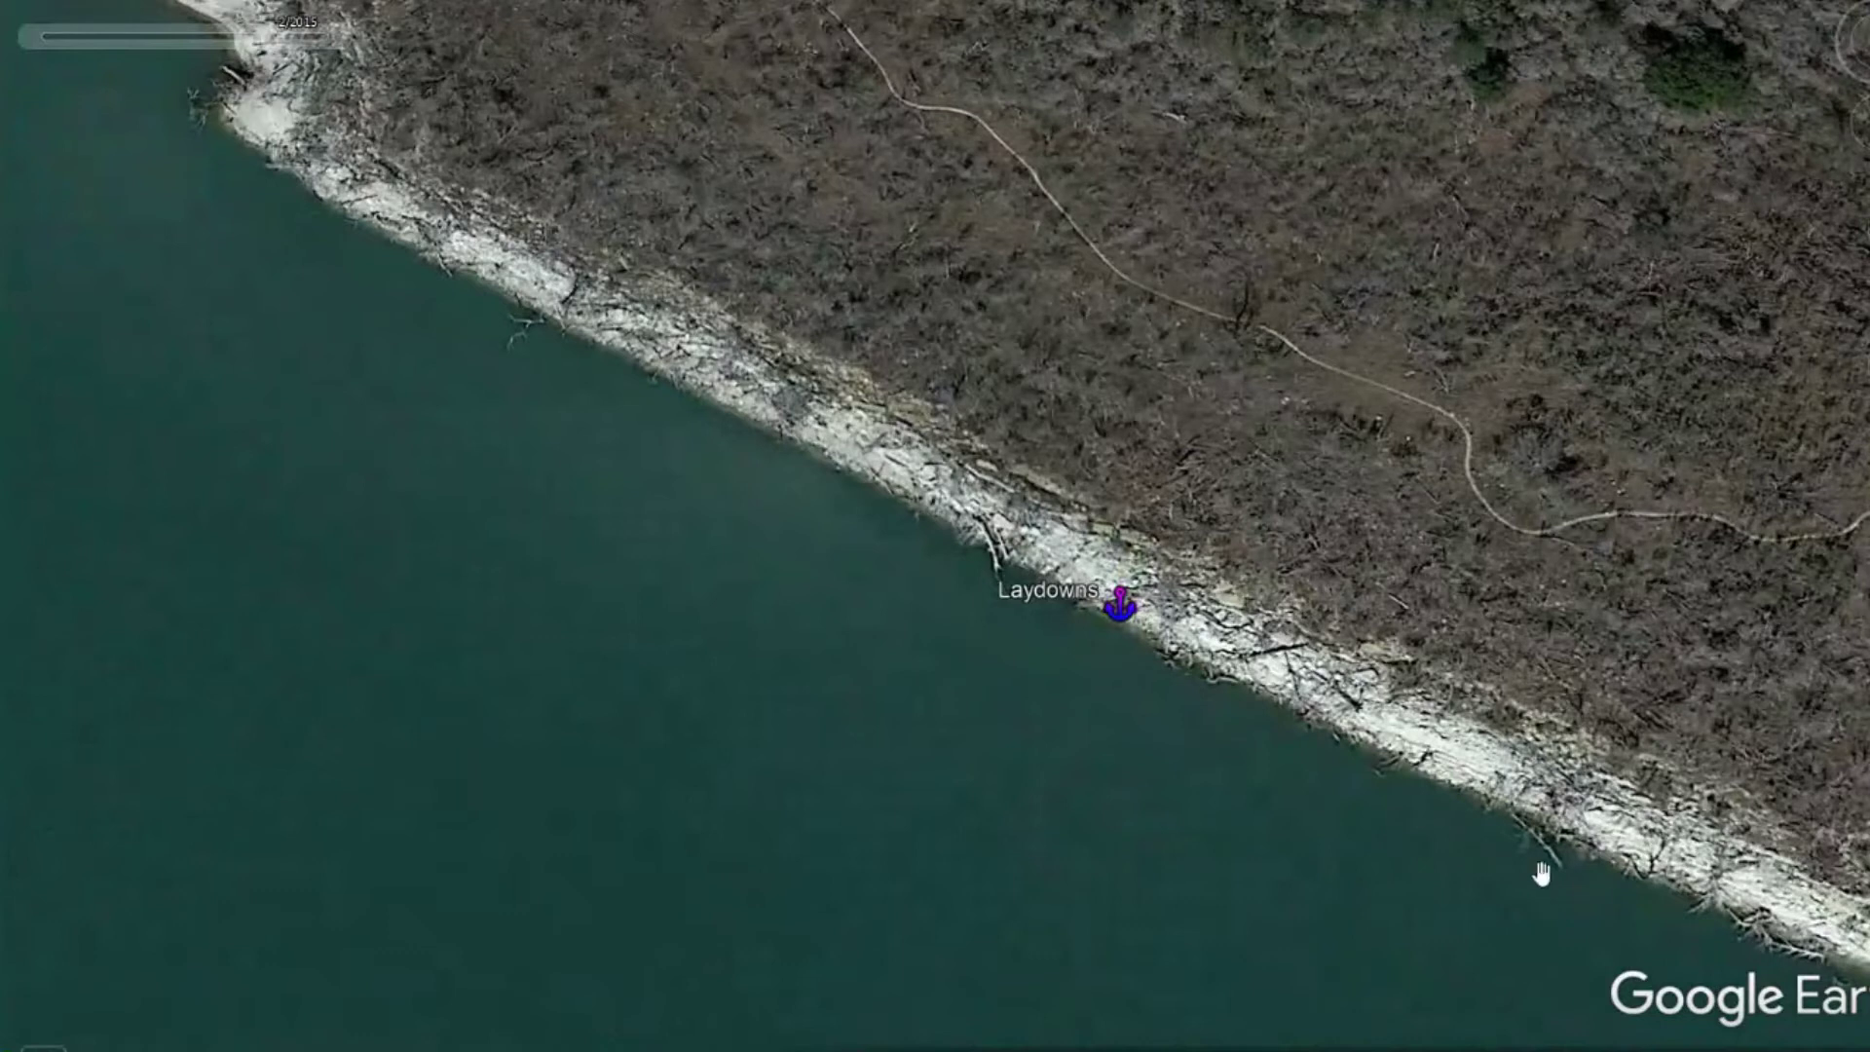
# Survey the waypoints around the basin between the northern creek arms, the Shell point and Union Grove Park
pyautogui.scroll(-3, 1308, 797)
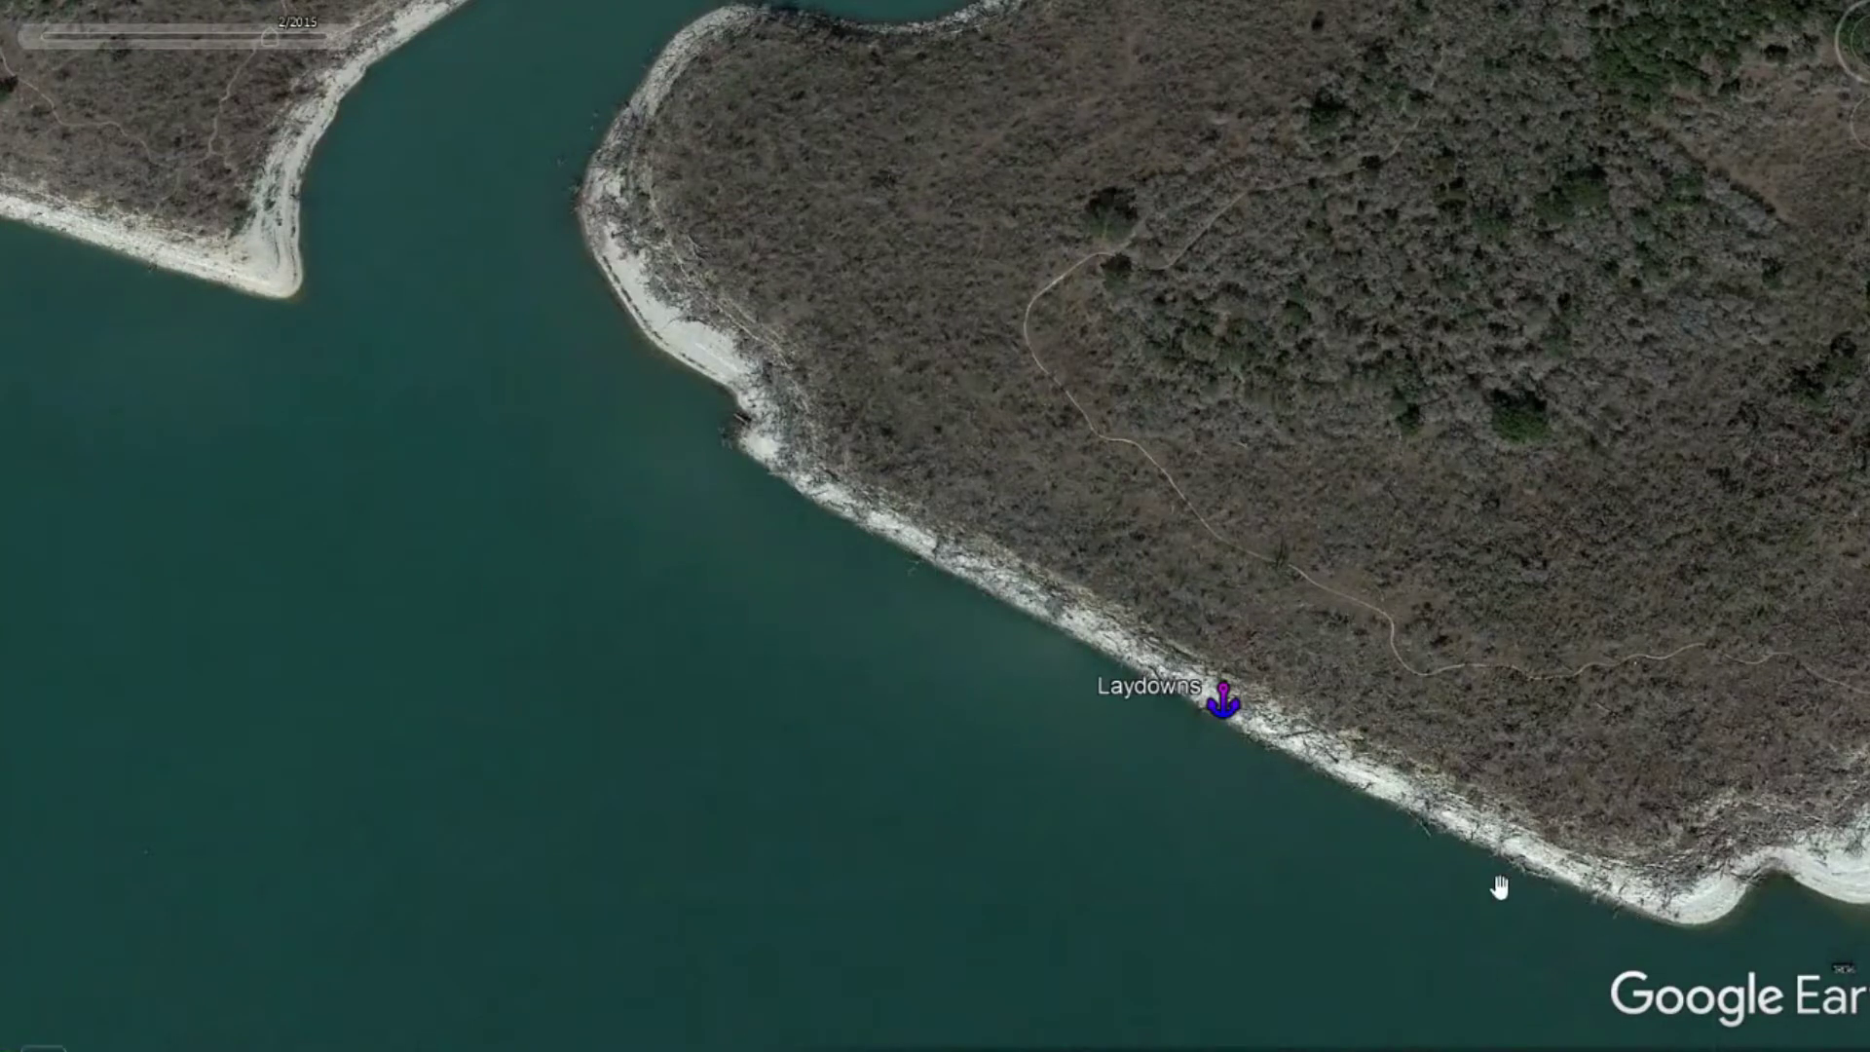
pyautogui.scroll(-5, 864, 697)
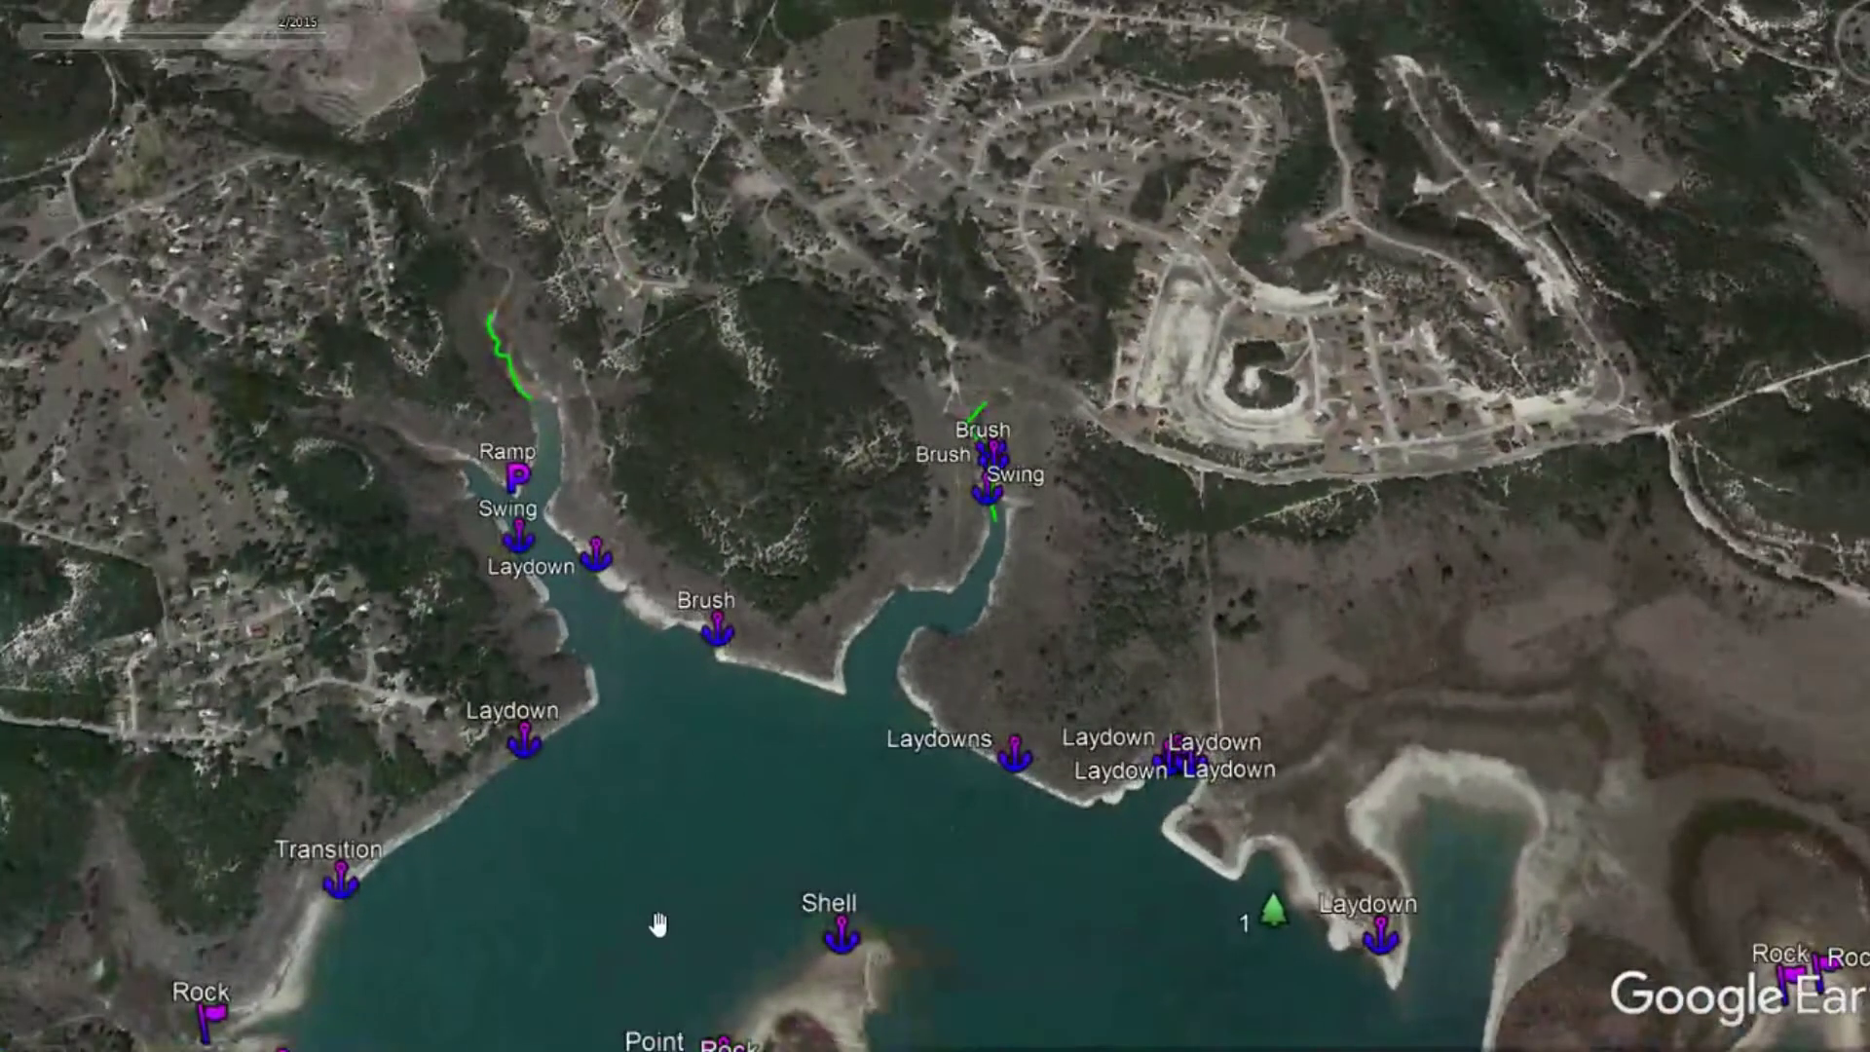
pyautogui.scroll(-3, 596, 979)
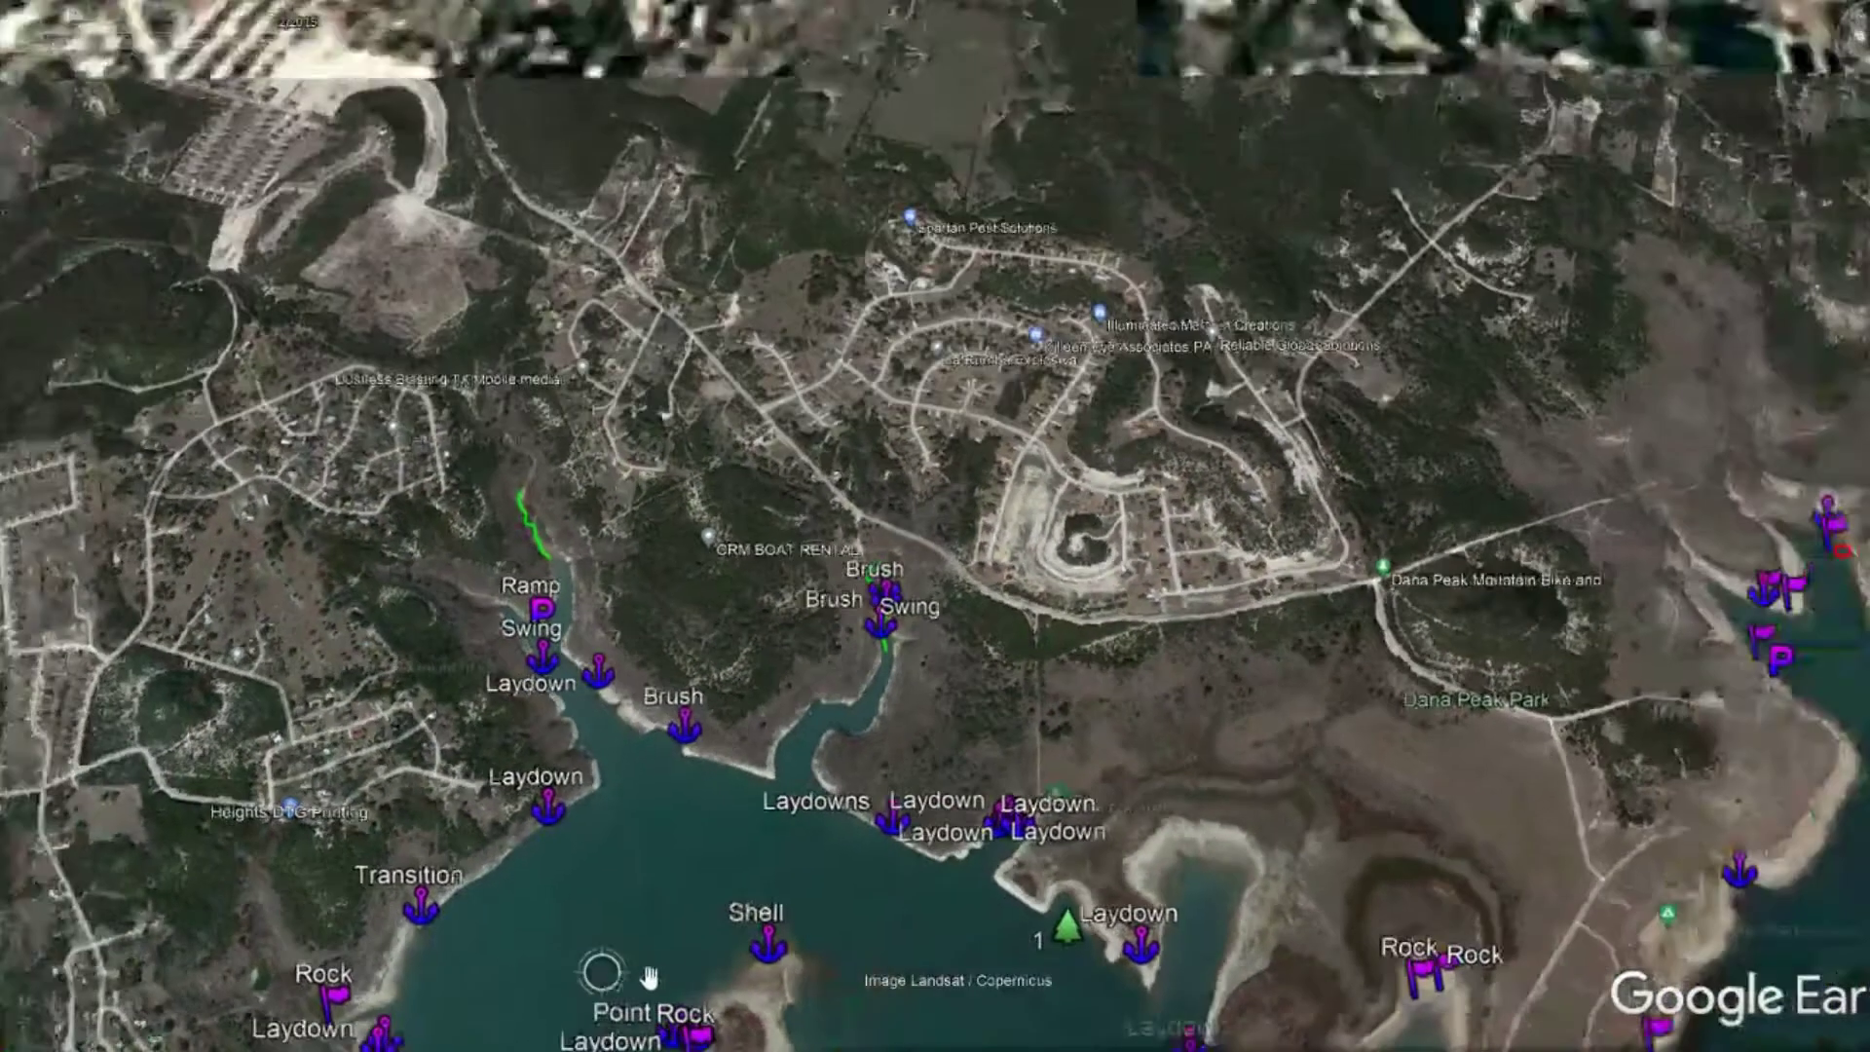
pyautogui.moveTo(618, 972); pyautogui.dragTo(805, 517)
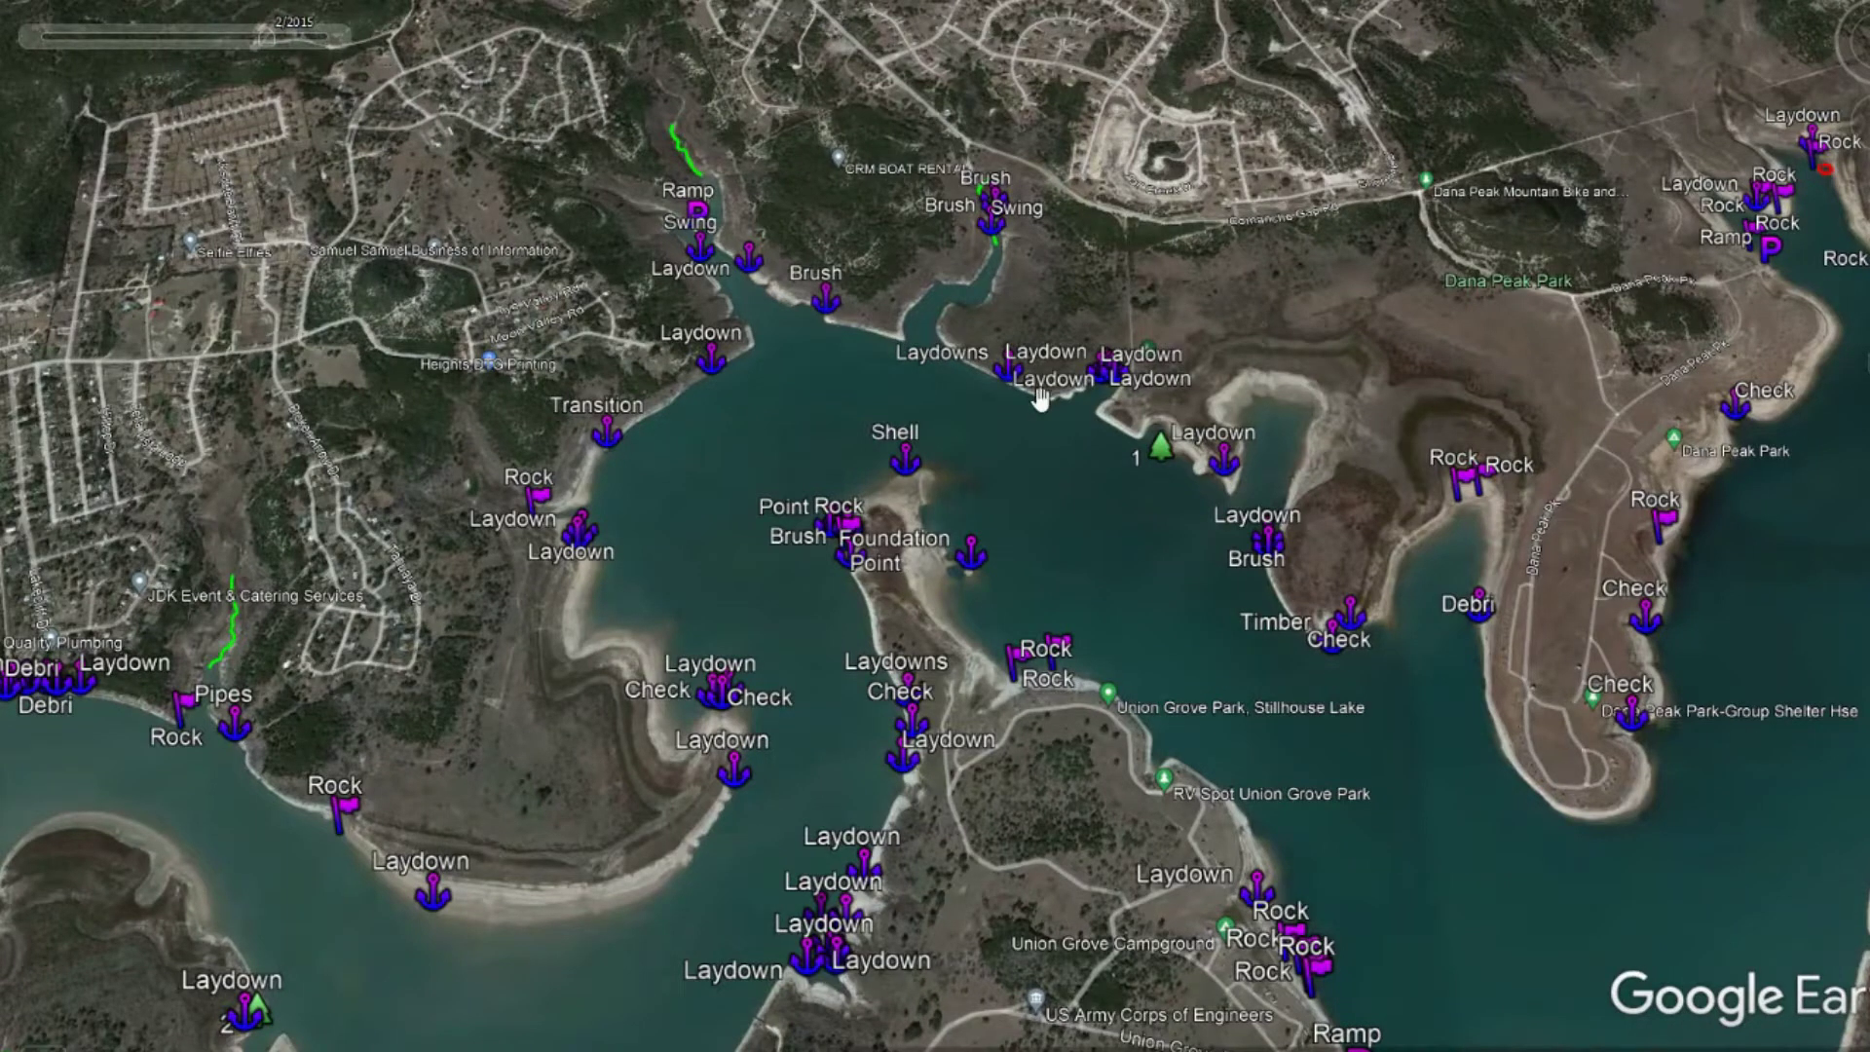
pyautogui.scroll(5, 1018, 402)
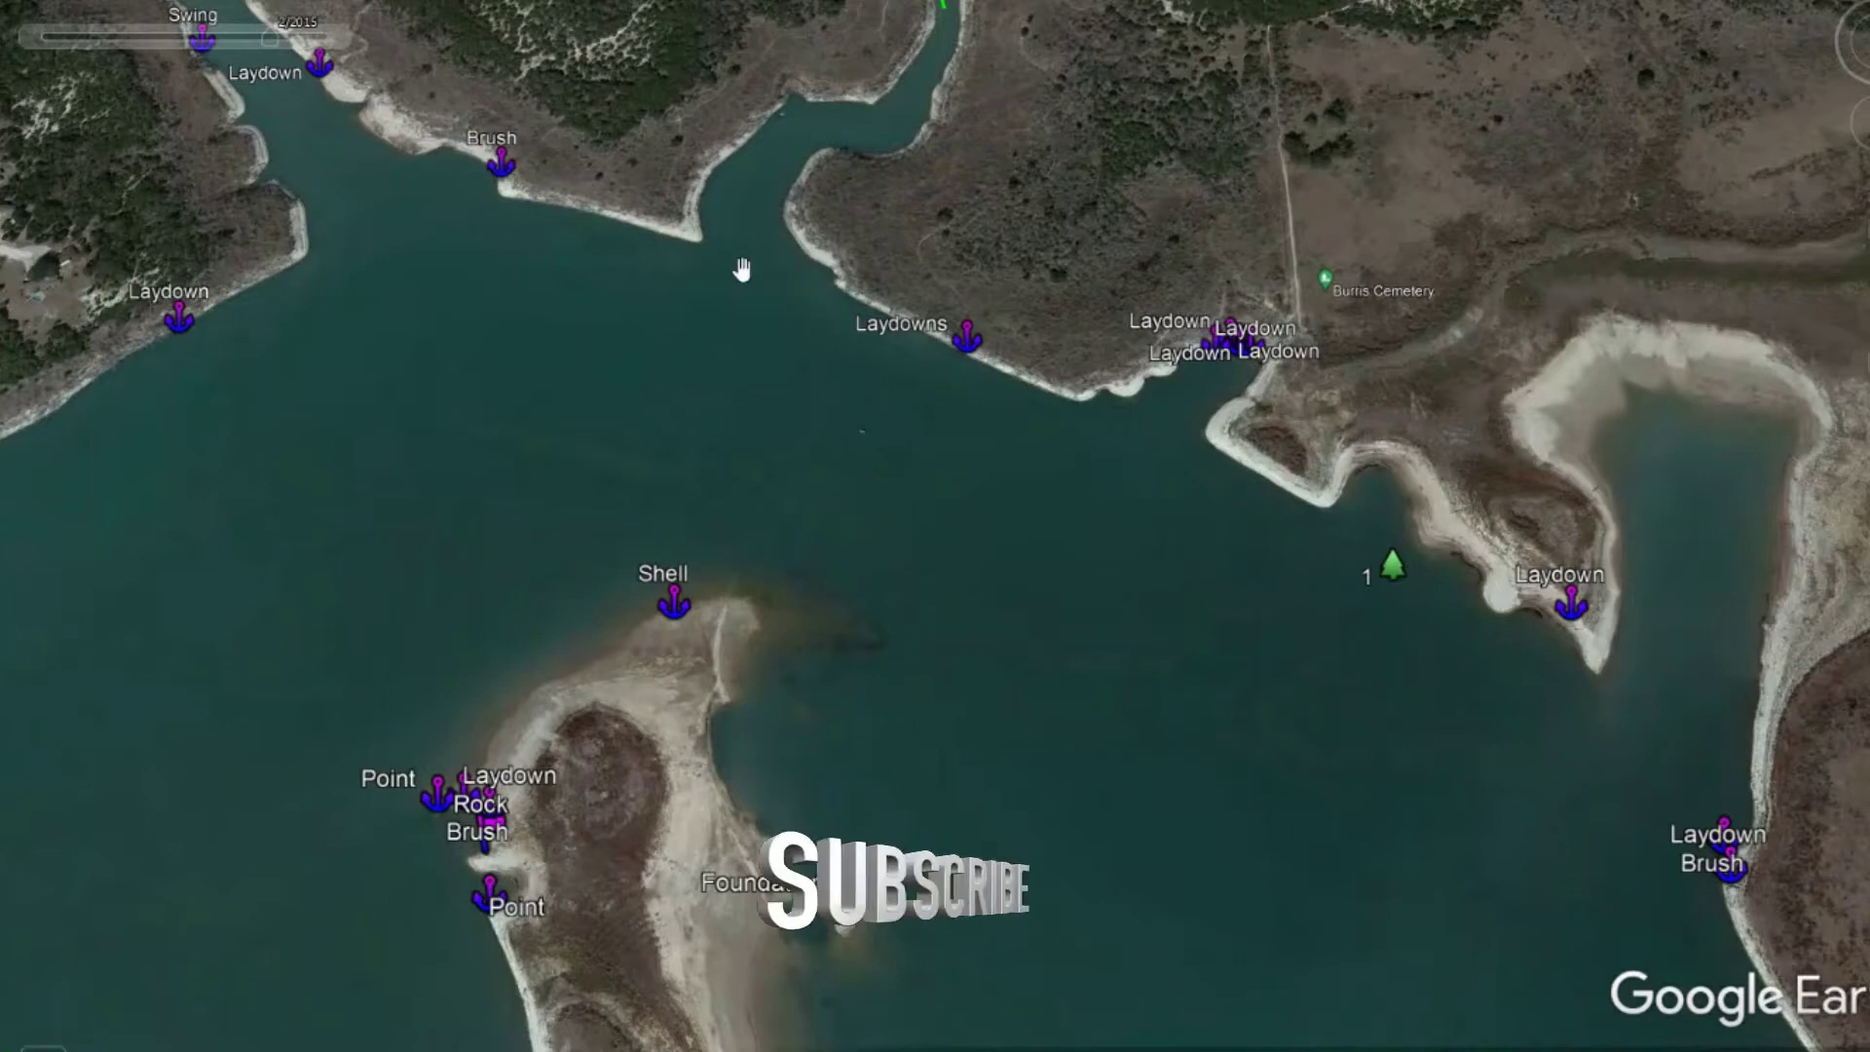
# Follow the green channel line past the two Brush waypoints and the Swing waypoint in the creek arm northwest of Burris Cemetery
pyautogui.moveTo(742, 270); pyautogui.dragTo(942, 670)
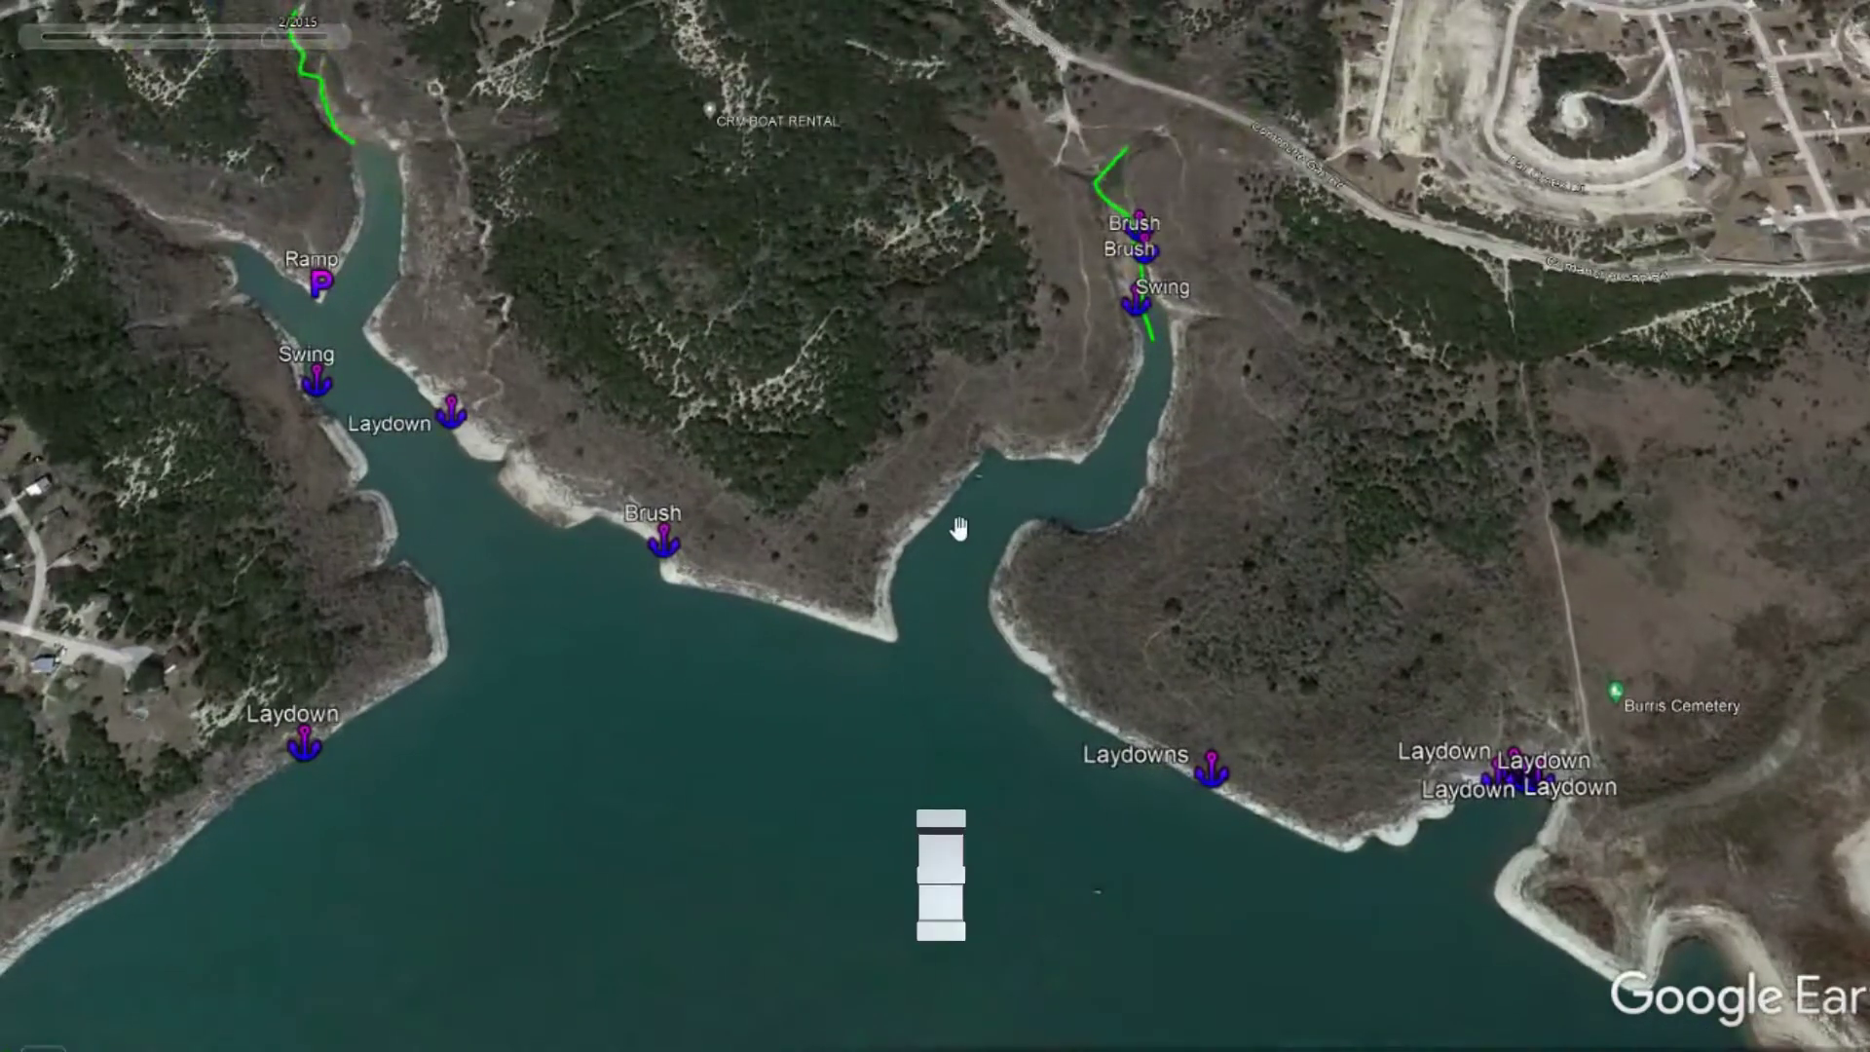
pyautogui.doubleClick(1169, 372)
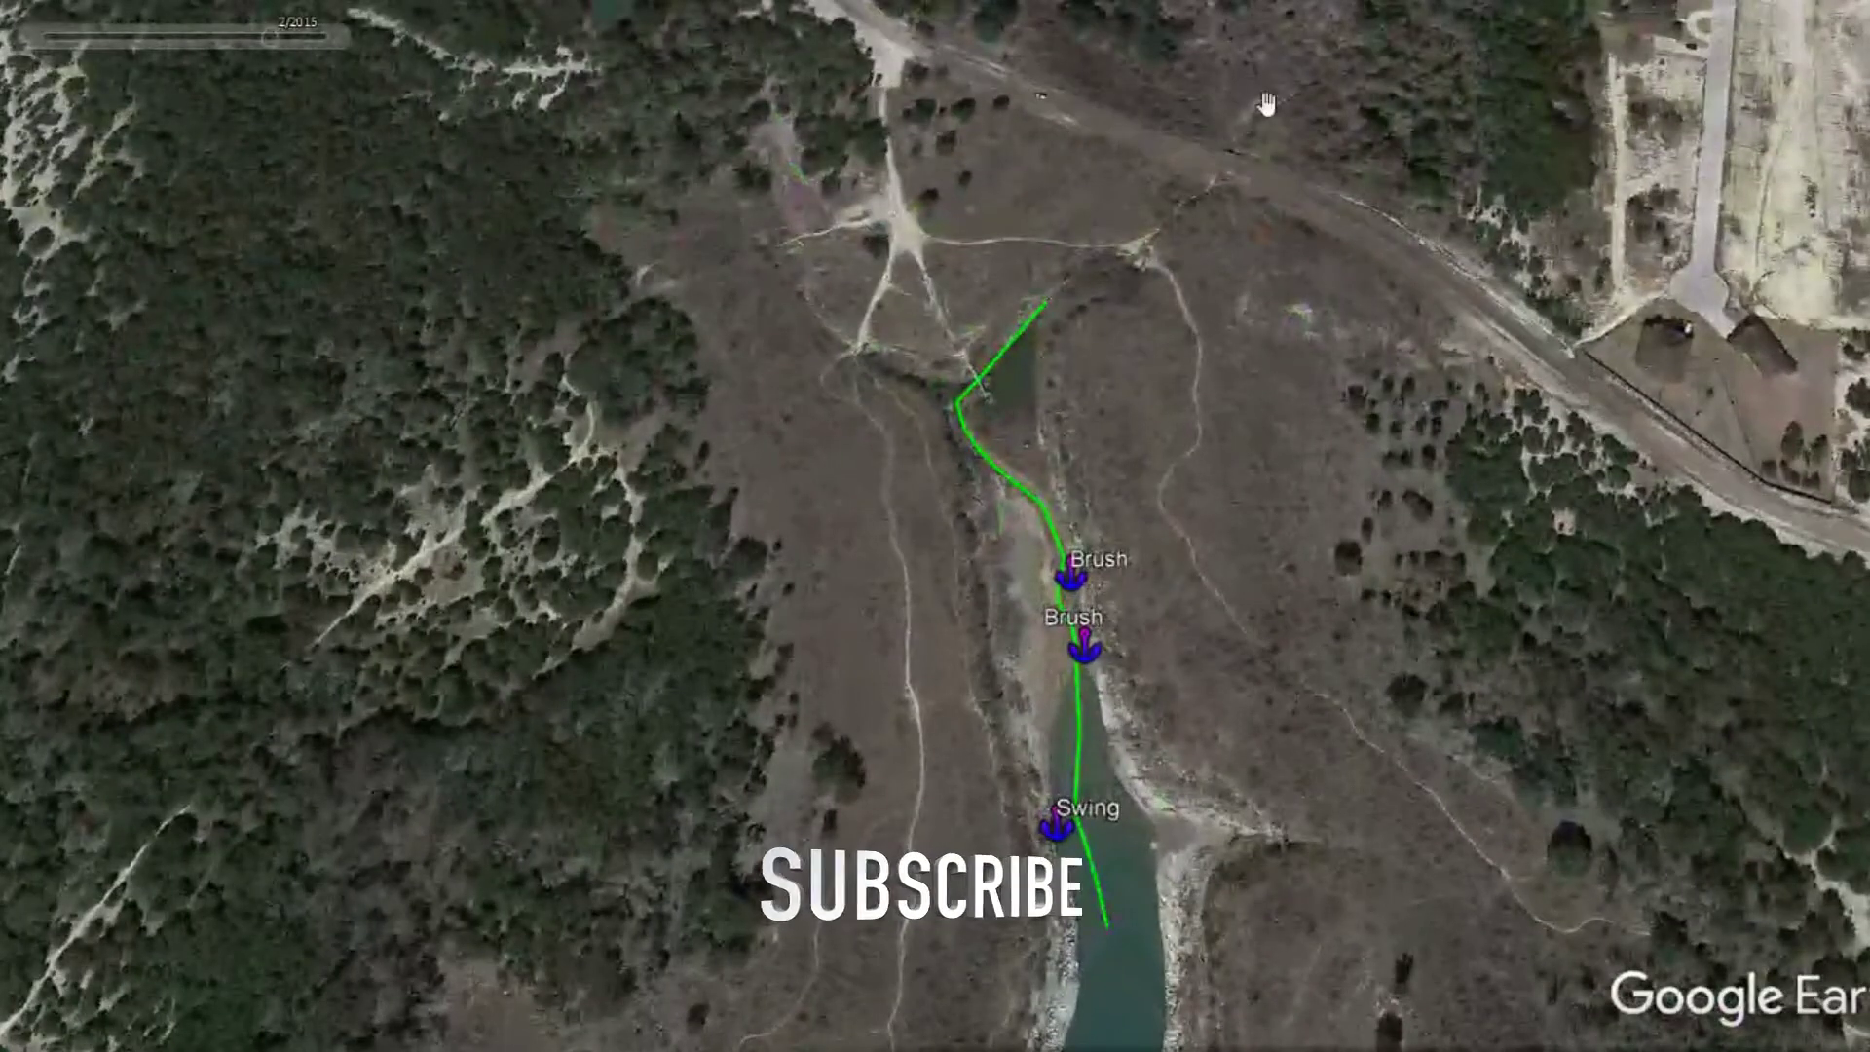
pyautogui.doubleClick(1028, 532)
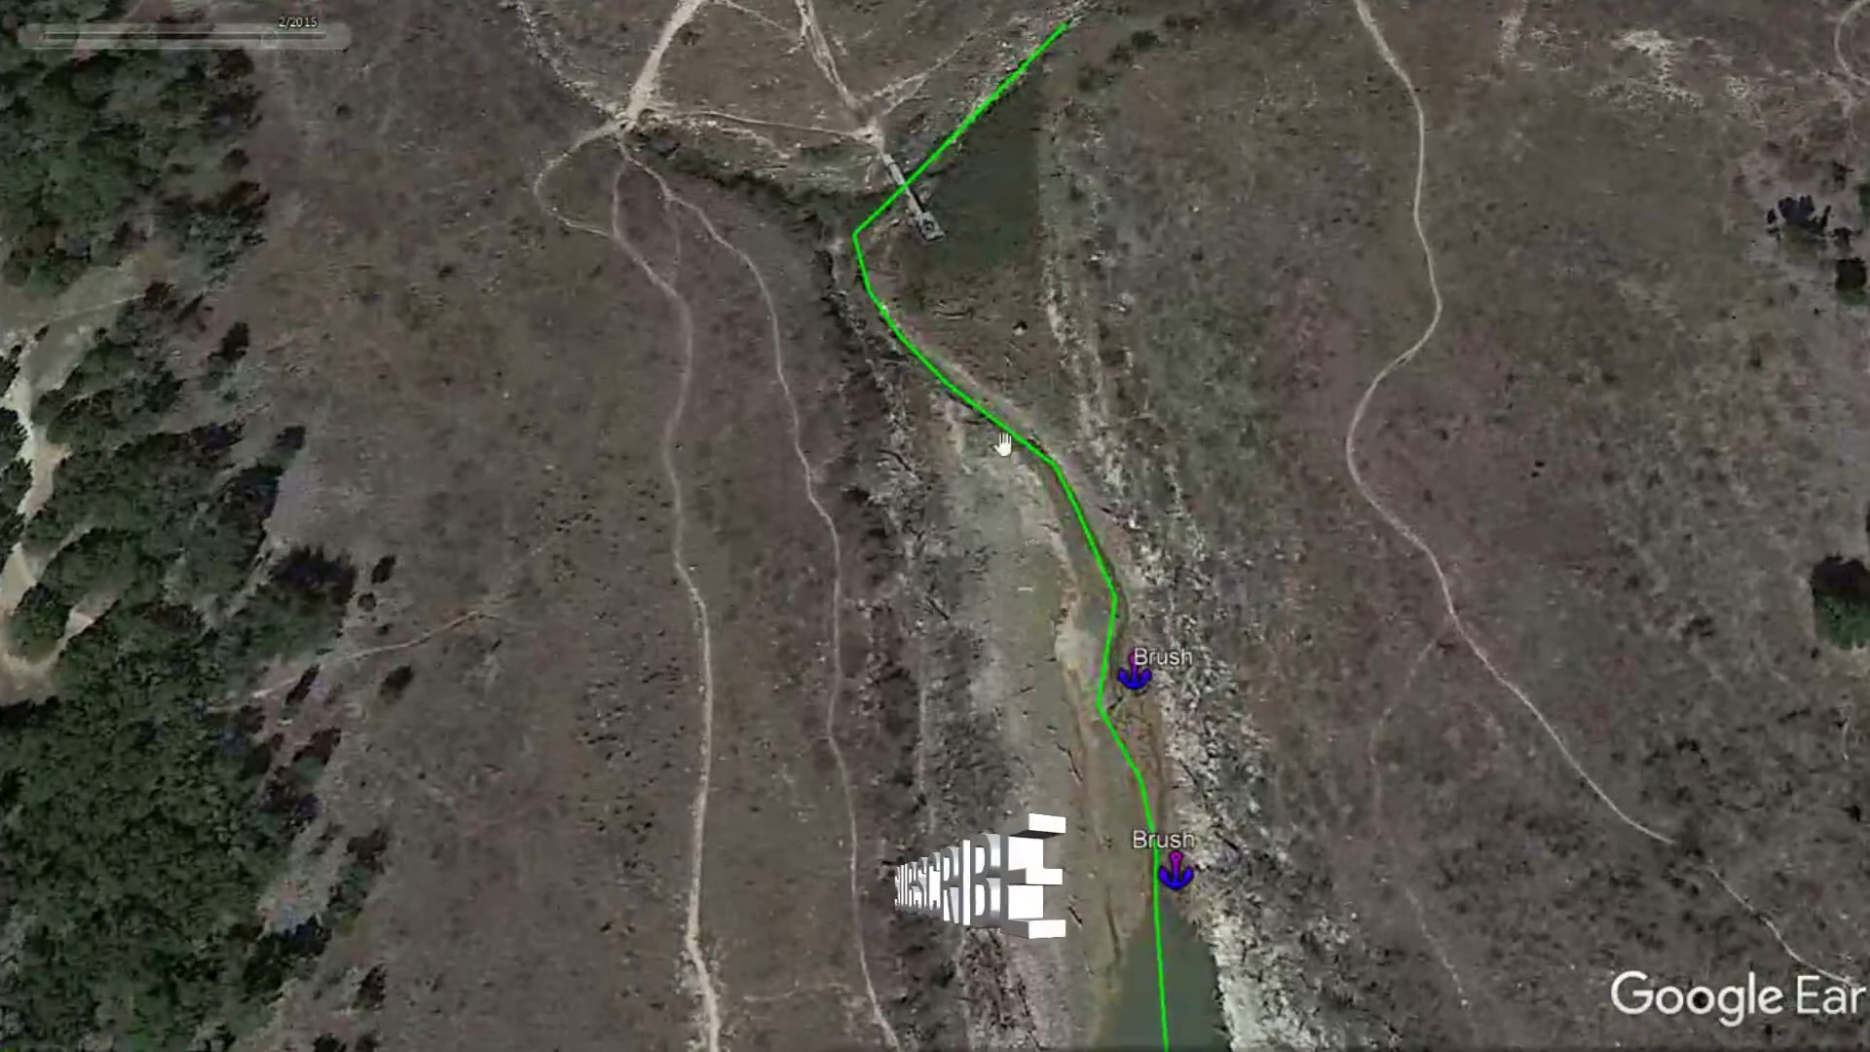
pyautogui.moveTo(1198, 655); pyautogui.dragTo(1185, 325)
pyautogui.scroll(3, 1093, 386)
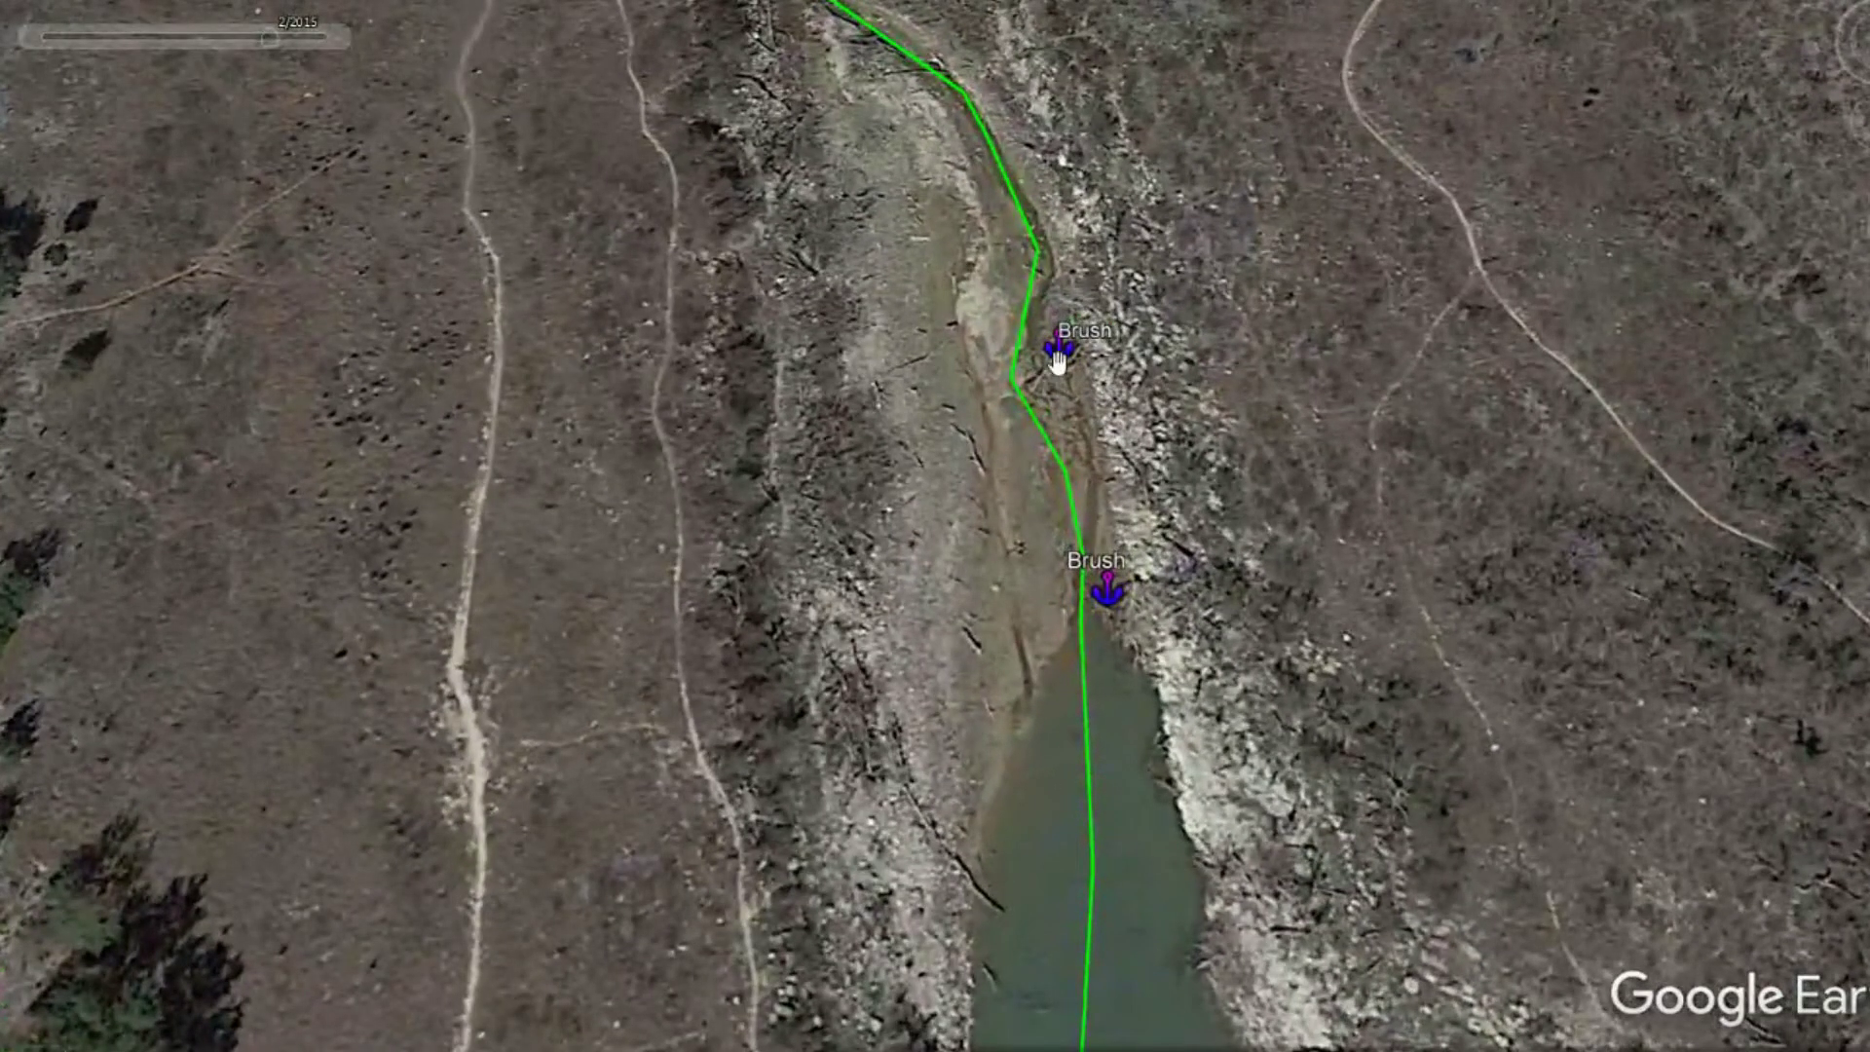
pyautogui.moveTo(1277, 663); pyautogui.dragTo(1089, 292)
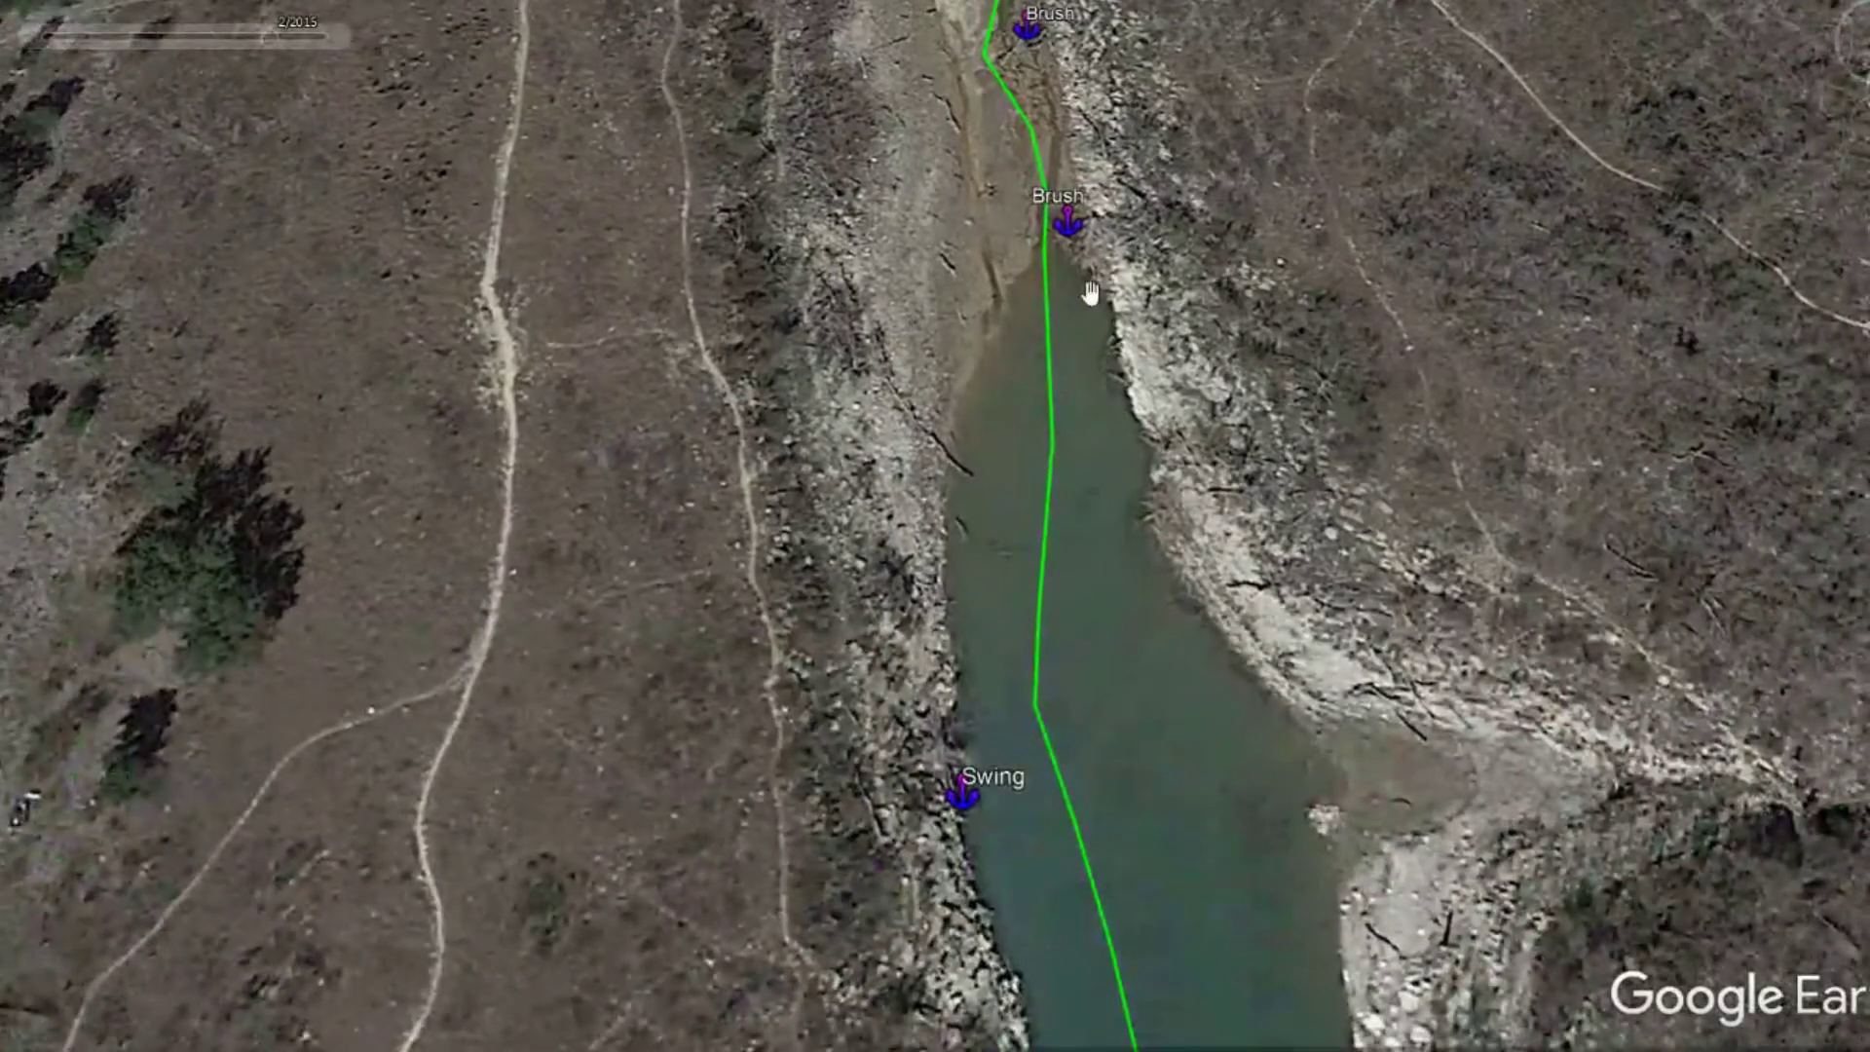
pyautogui.moveTo(1069, 417); pyautogui.dragTo(1006, 44)
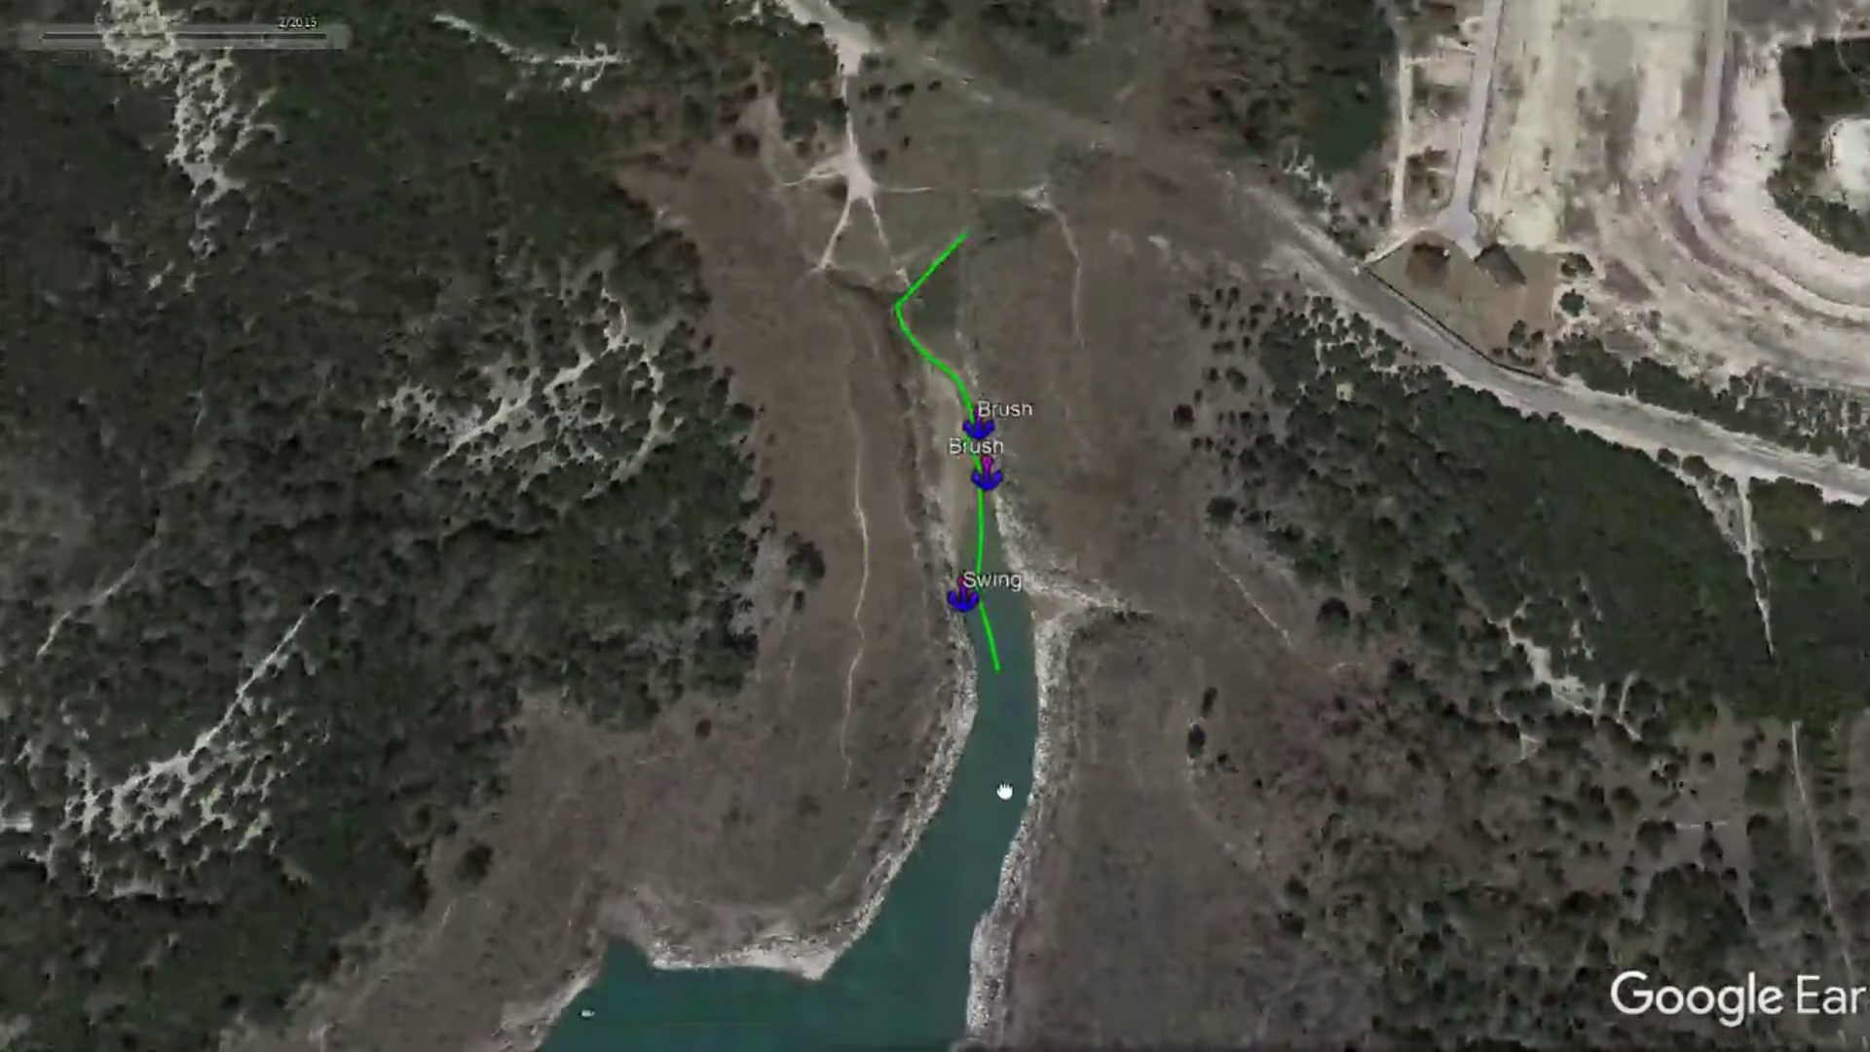
# Inspect the exposed brush at the Brush waypoint on the shoreline between the two northern creek arms
pyautogui.moveTo(1003, 791); pyautogui.dragTo(1152, 280)
pyautogui.moveTo(529, 825)
pyautogui.mouseDown()
pyautogui.moveTo(1294, 614)
pyautogui.moveTo(1006, 513)
pyautogui.moveTo(1098, 709)
pyautogui.mouseUp()
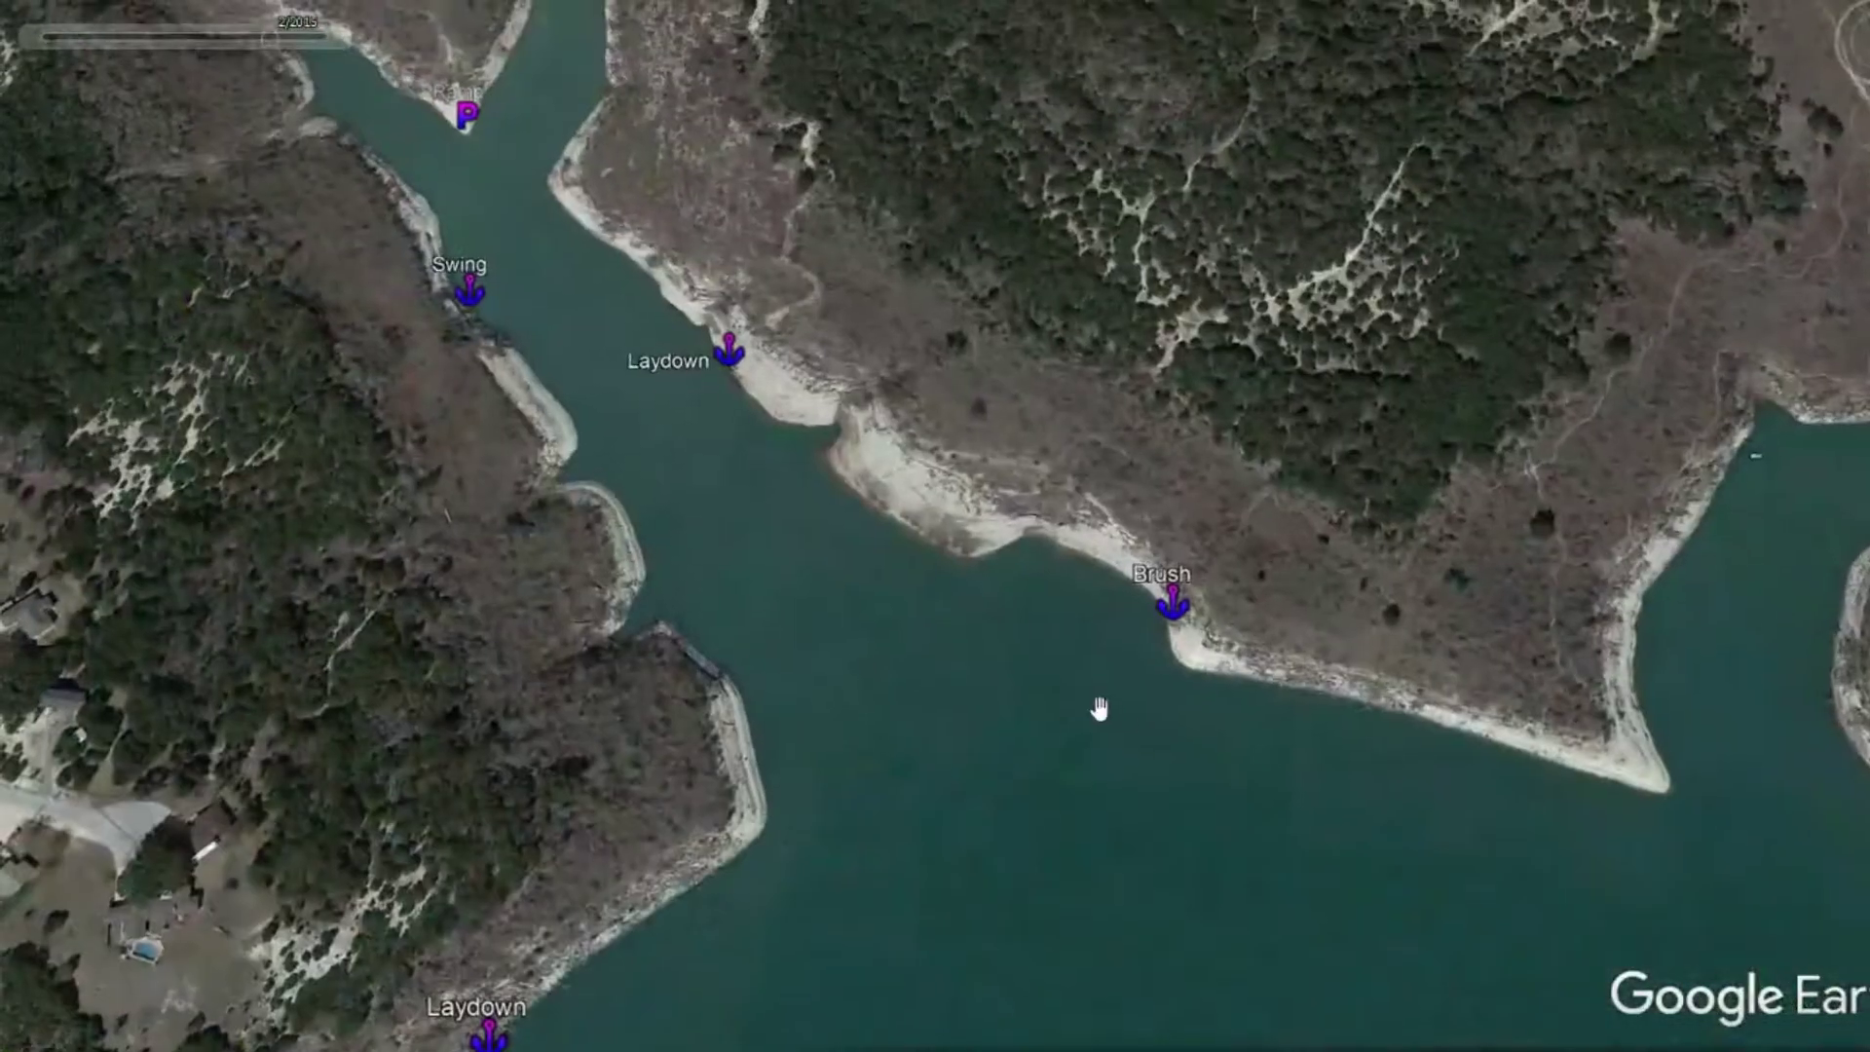
pyautogui.doubleClick(1160, 713)
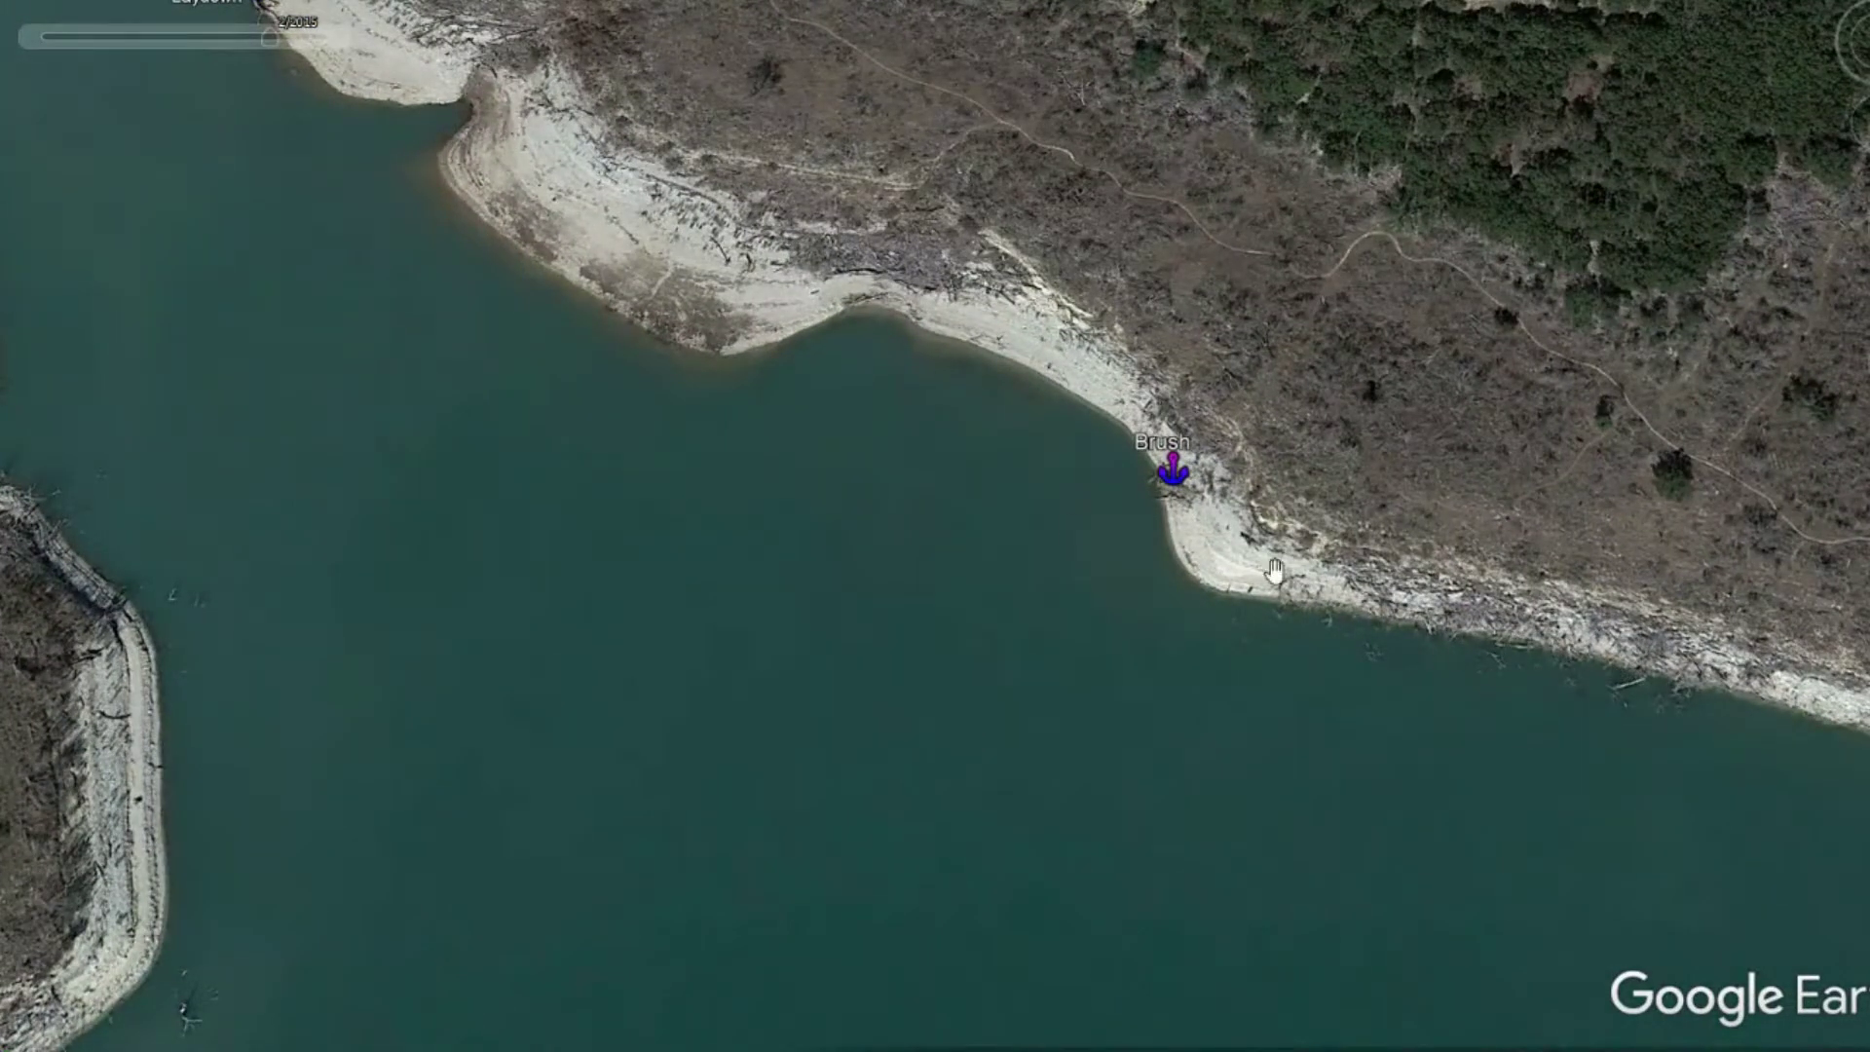
pyautogui.scroll(5, 1129, 503)
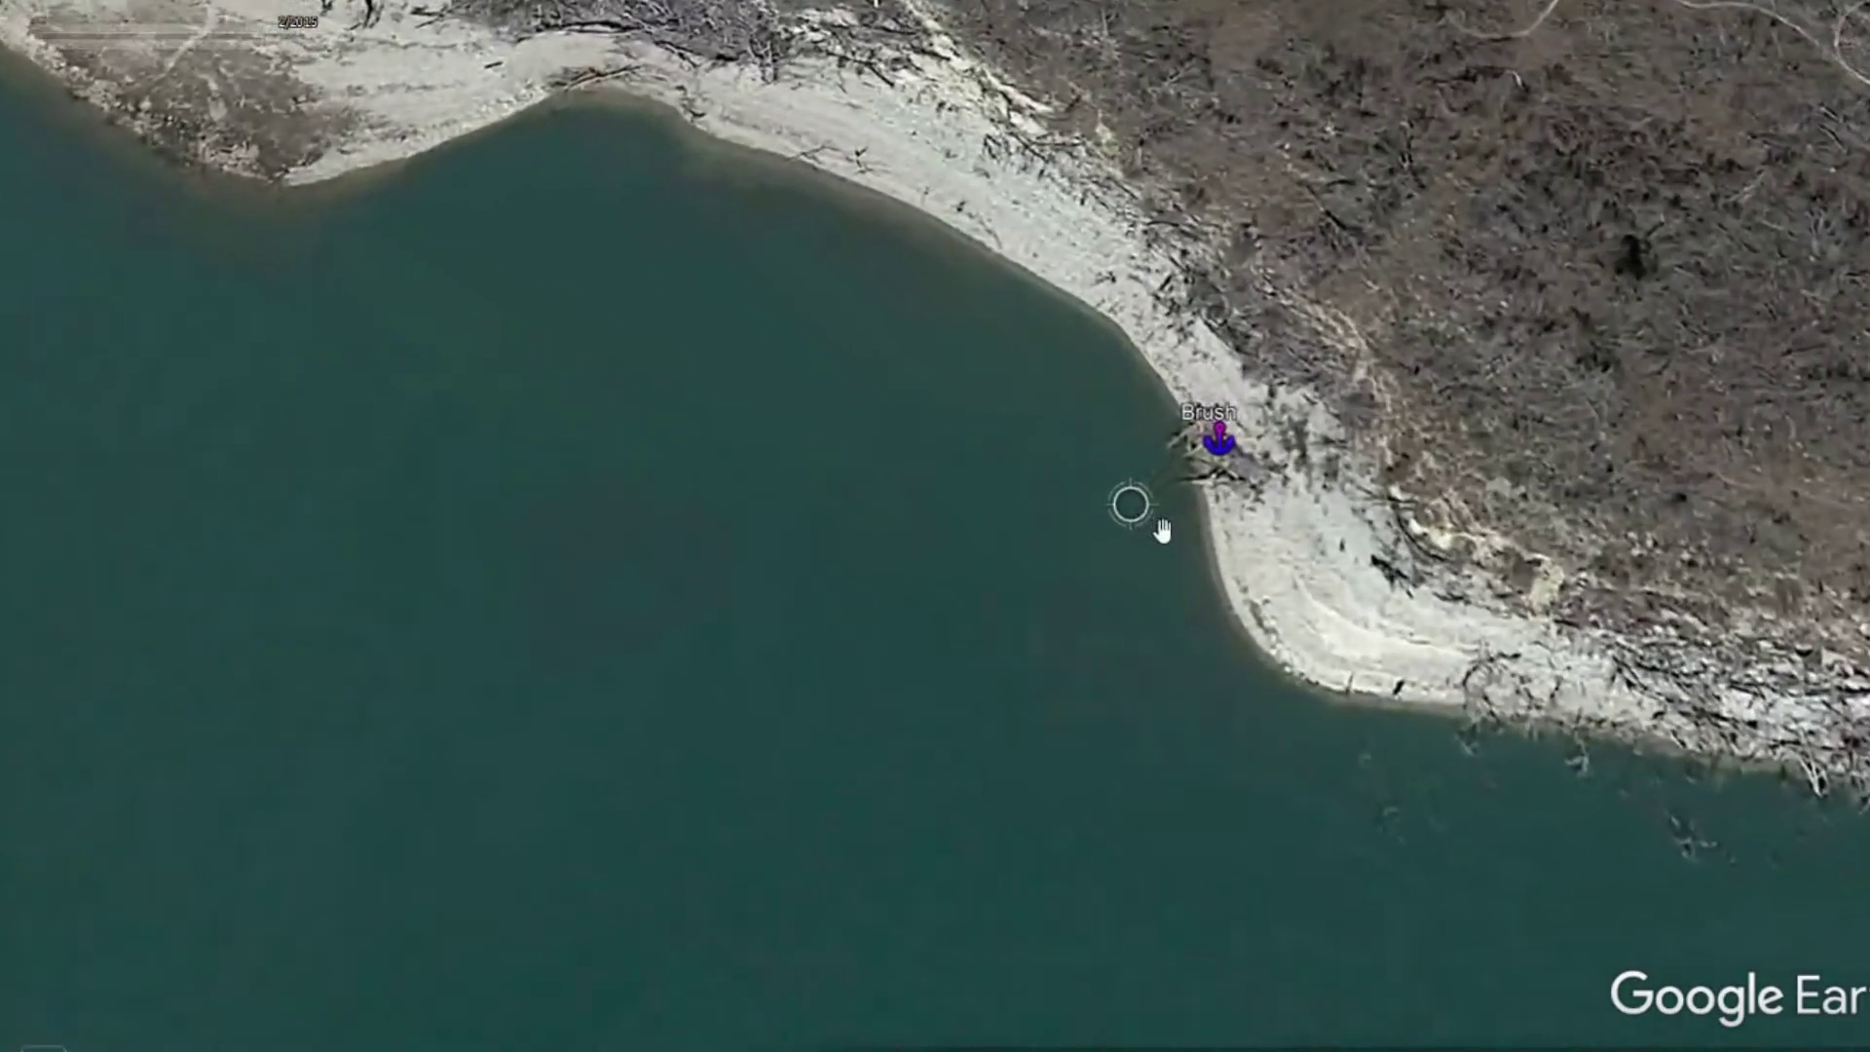
pyautogui.scroll(4, 1163, 531)
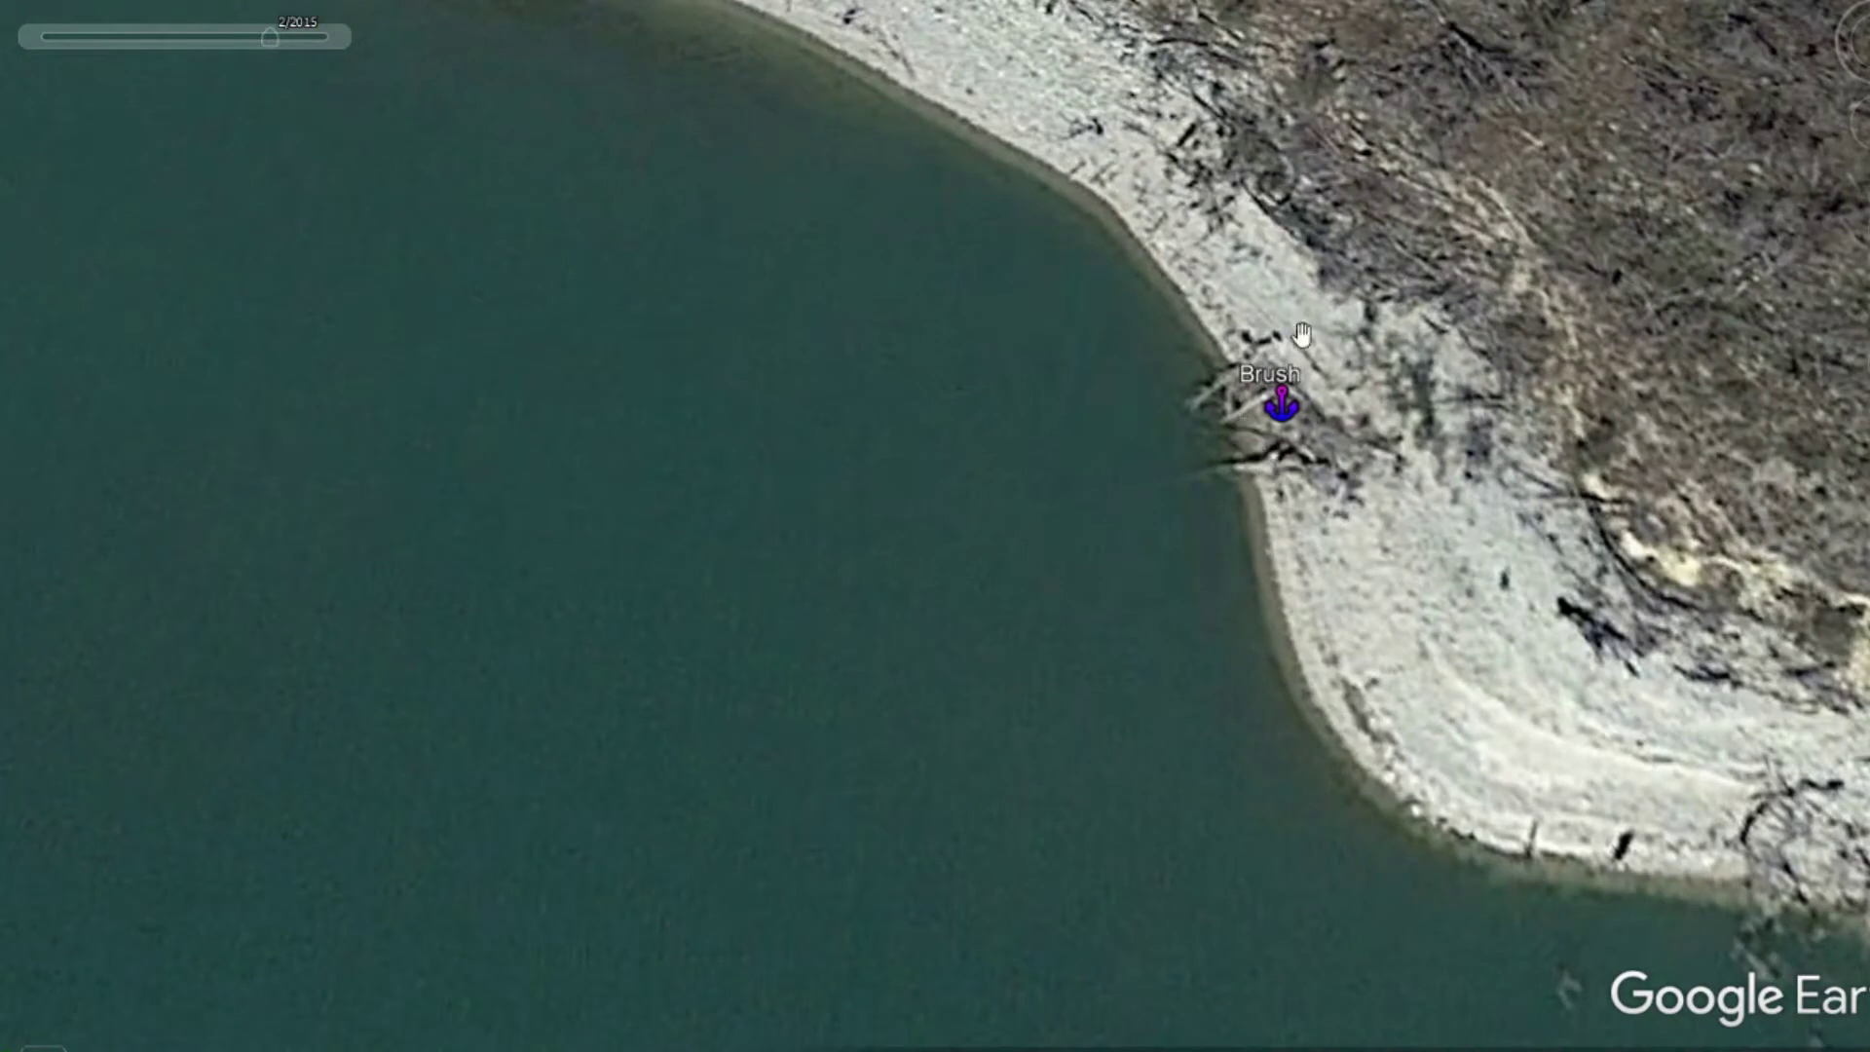
pyautogui.scroll(-3, 1210, 513)
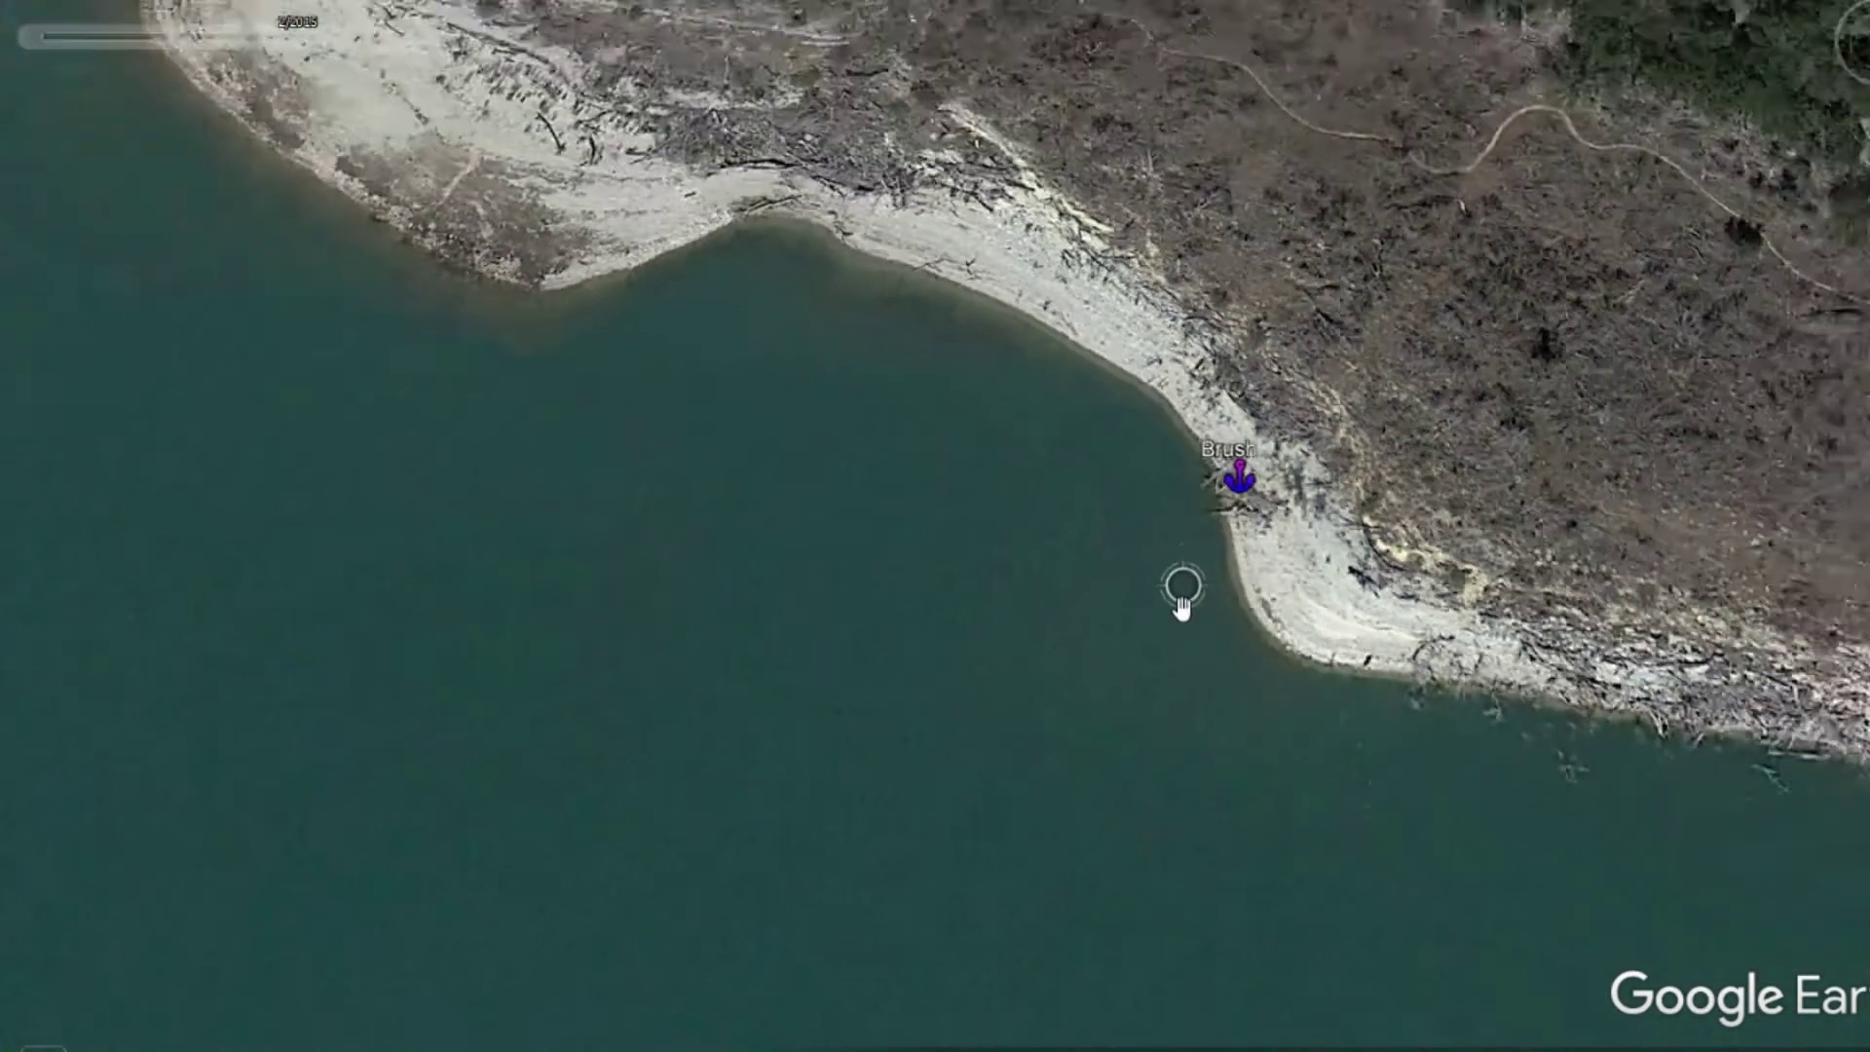
# Trace the green channel line at the upper end of the western creek arm, above the Ramp waypoint
pyautogui.scroll(-5, 1181, 607)
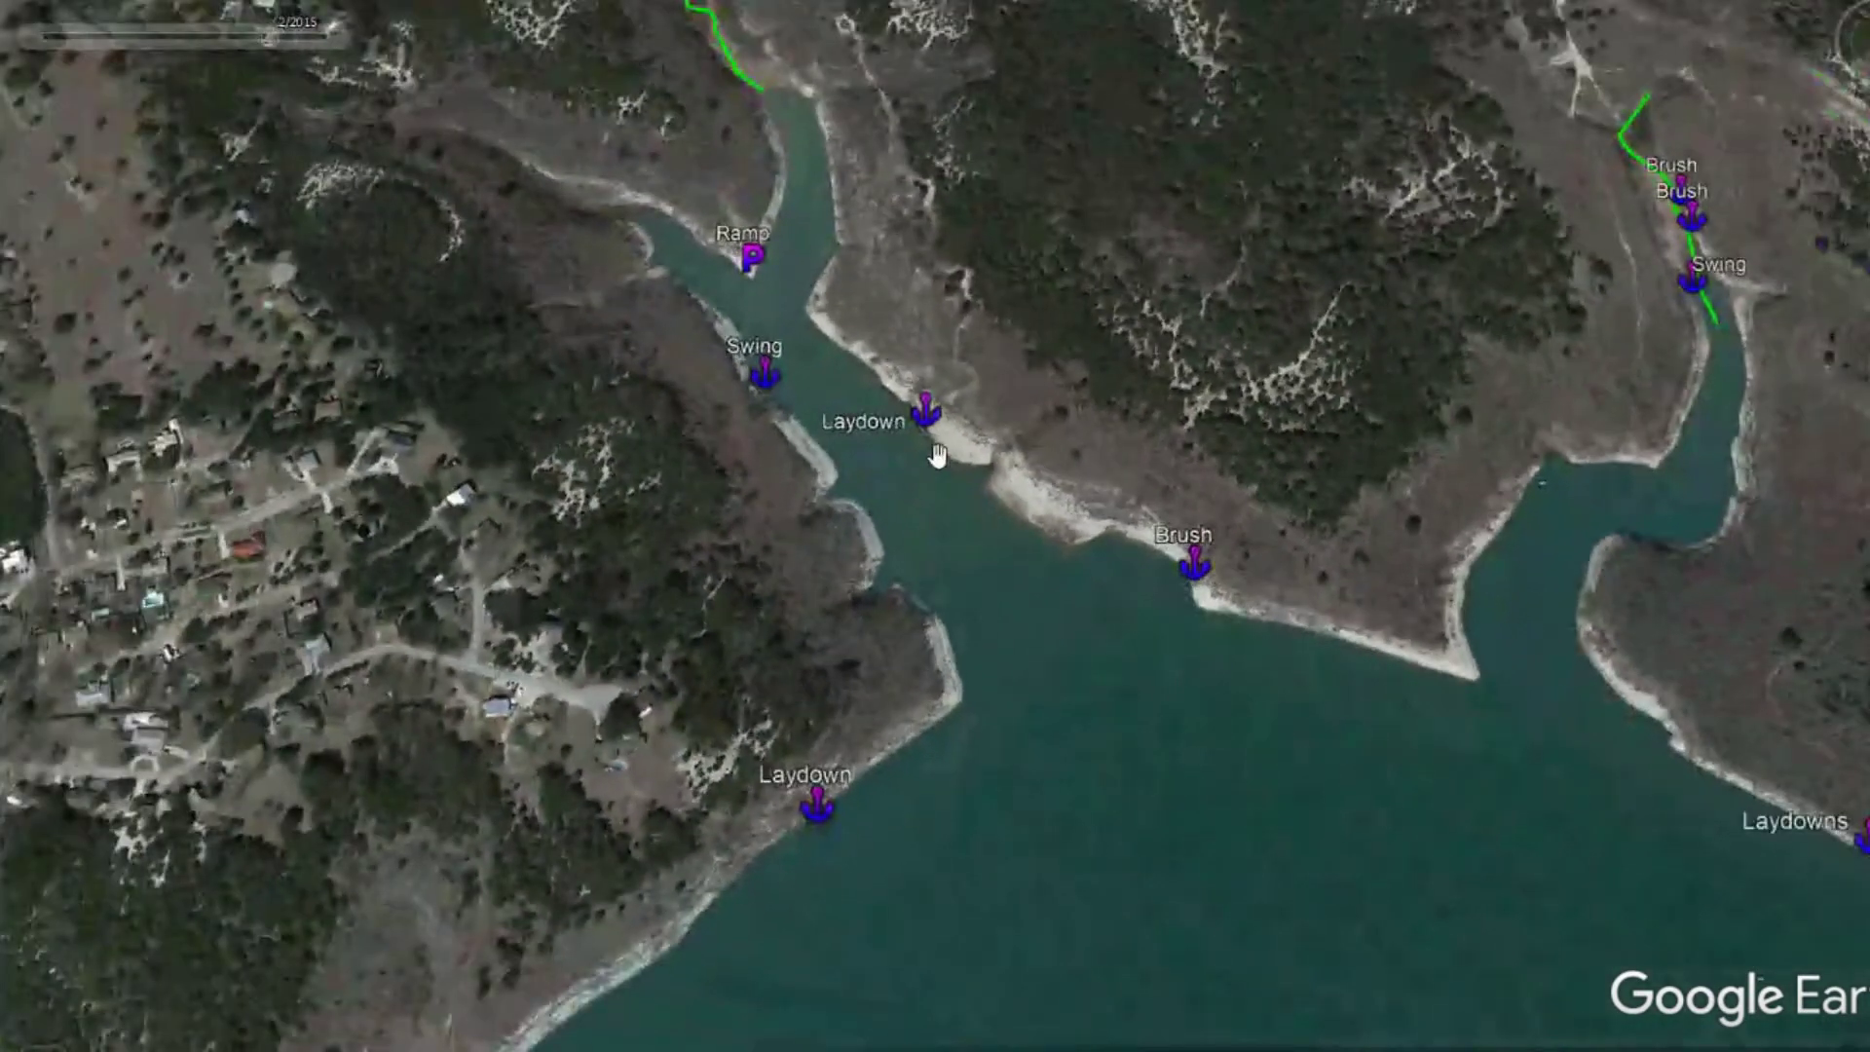
pyautogui.scroll(-5, 937, 456)
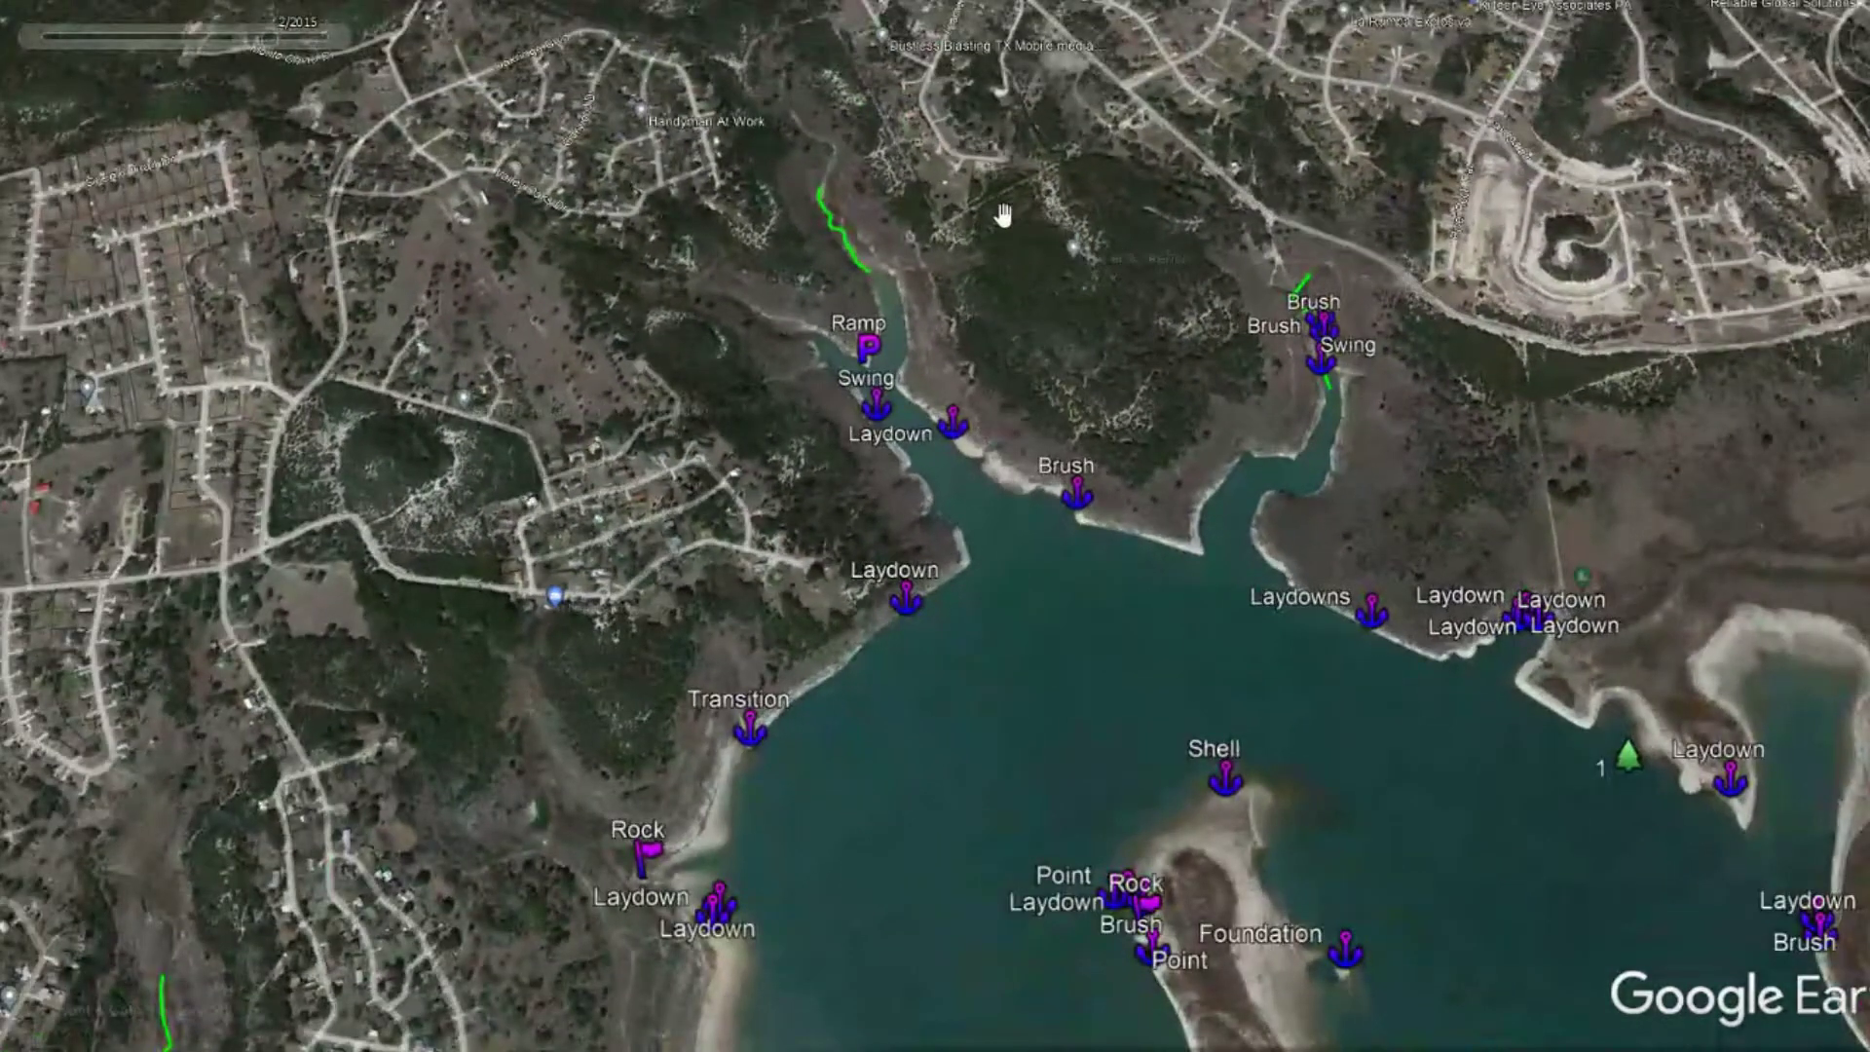
pyautogui.moveTo(1003, 214); pyautogui.dragTo(1135, 417)
pyautogui.scroll(5, 991, 450)
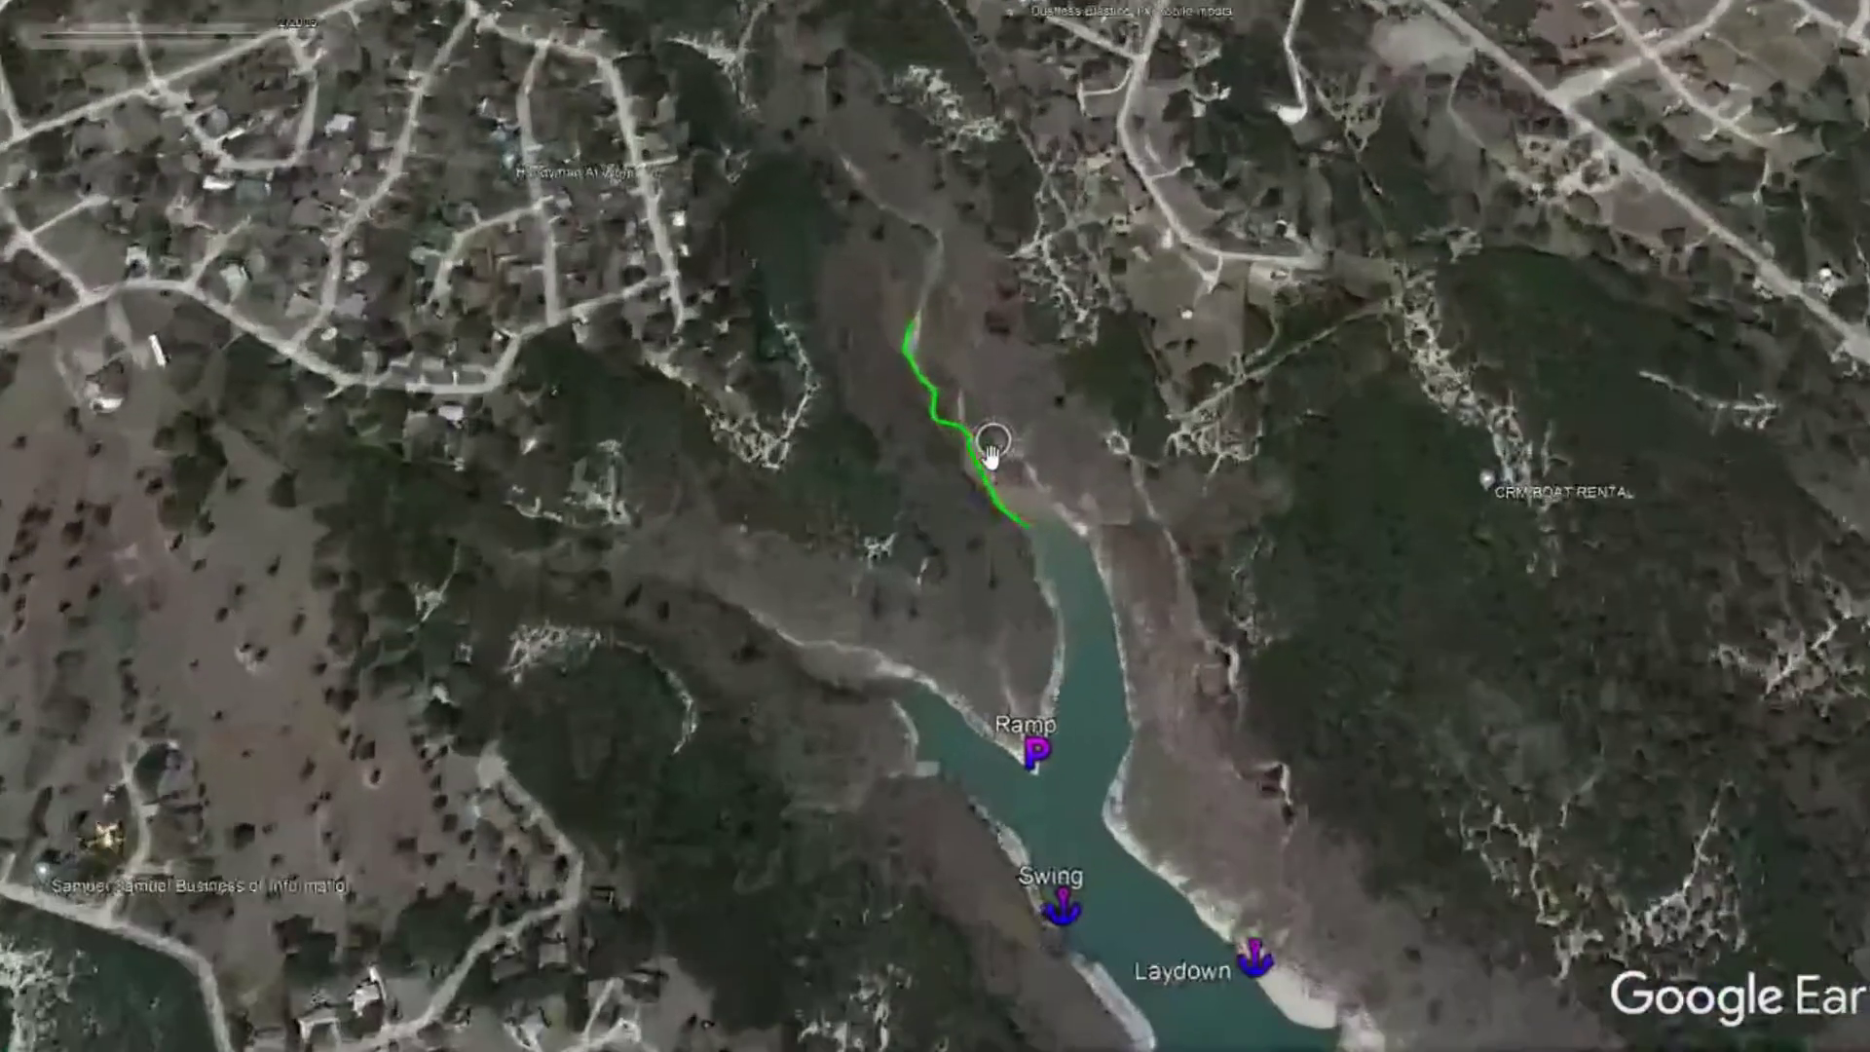
pyautogui.scroll(5, 866, 370)
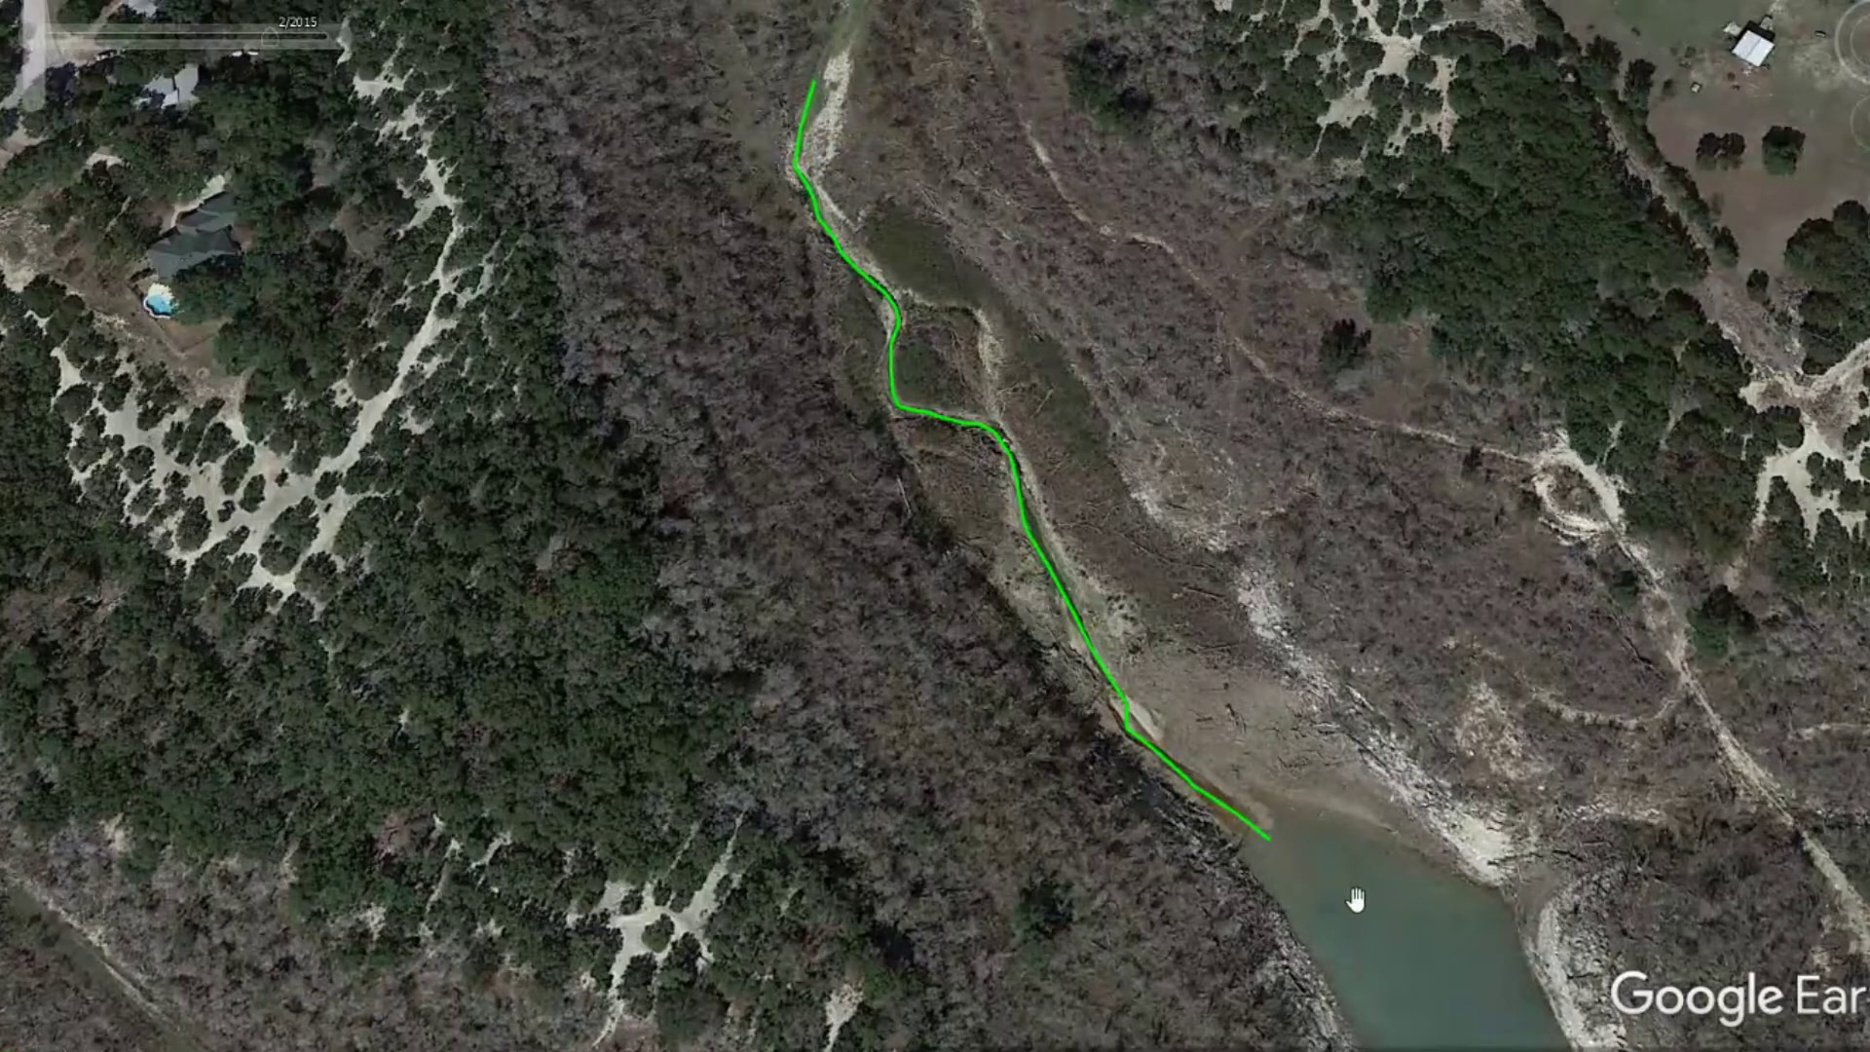
pyautogui.moveTo(1356, 901); pyautogui.dragTo(1136, 647)
# Examine the Ramp waypoint at the creek fork and the Swing waypoint on the bank south of it
pyautogui.moveTo(1210, 759); pyautogui.dragTo(952, 5)
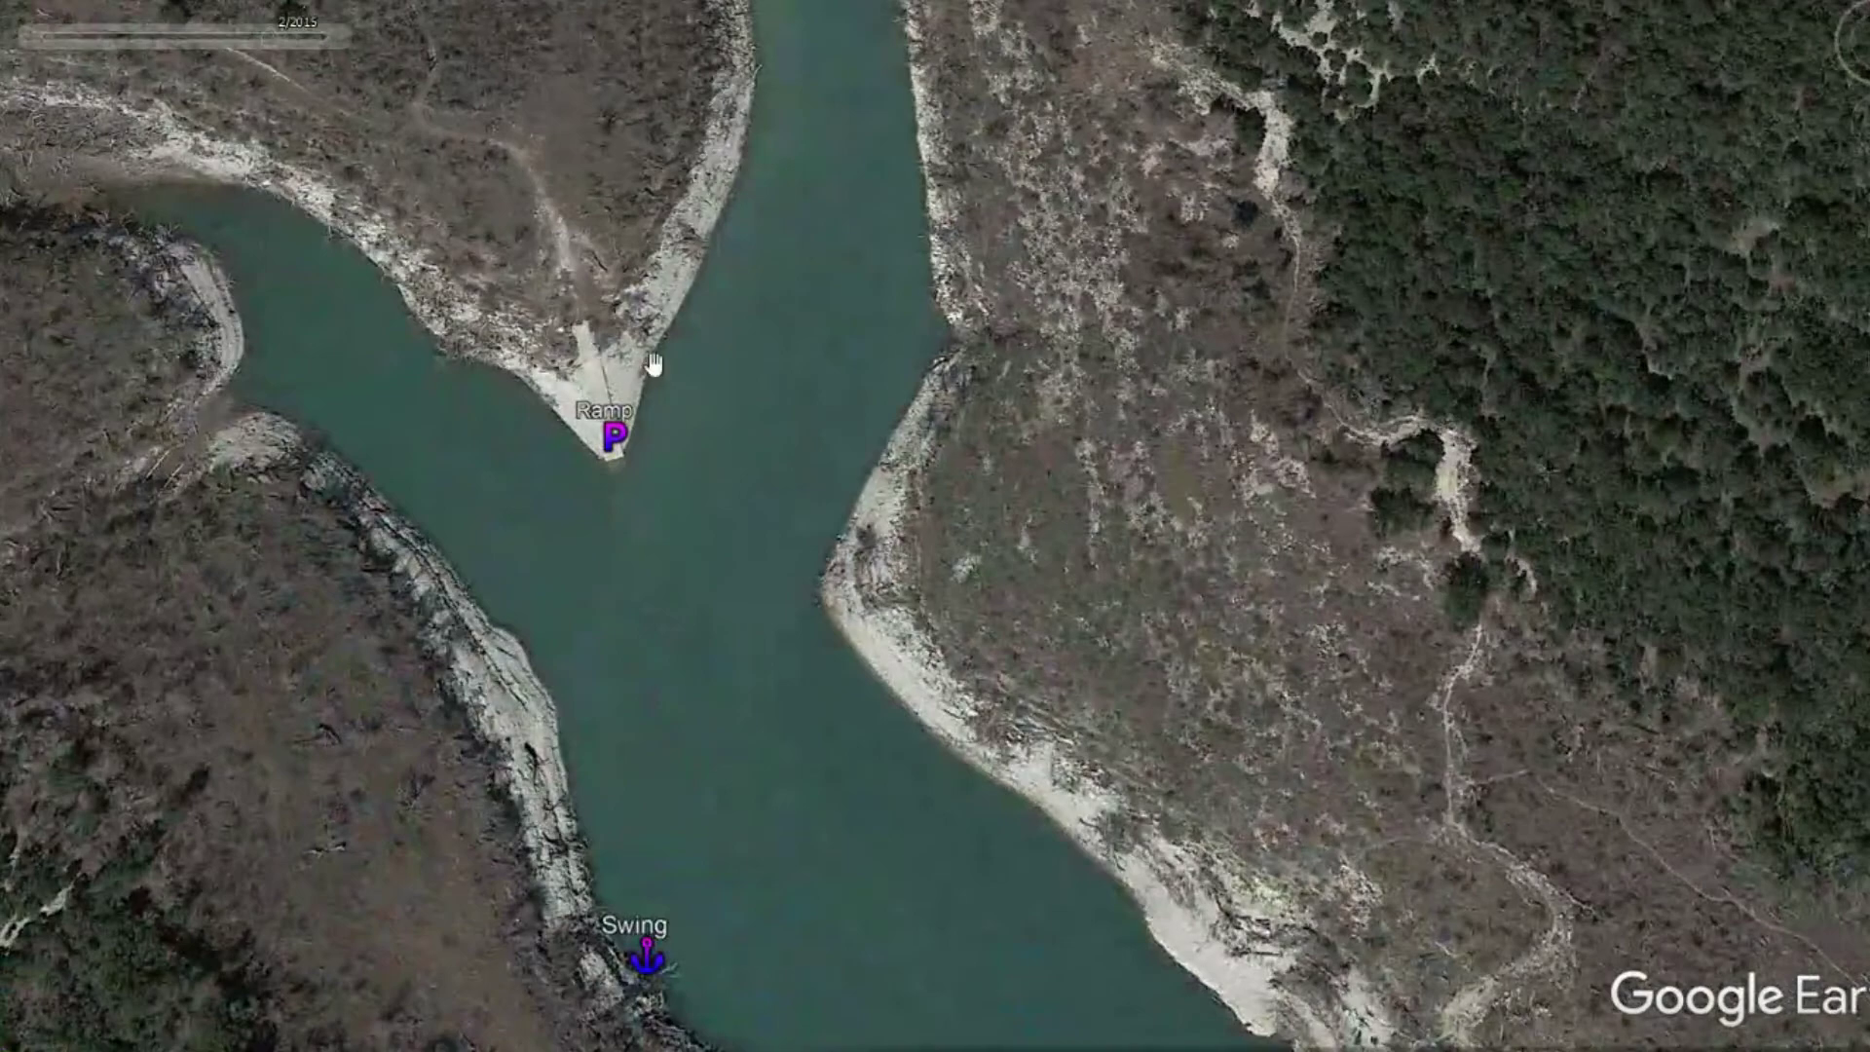
pyautogui.scroll(-5, 780, 763)
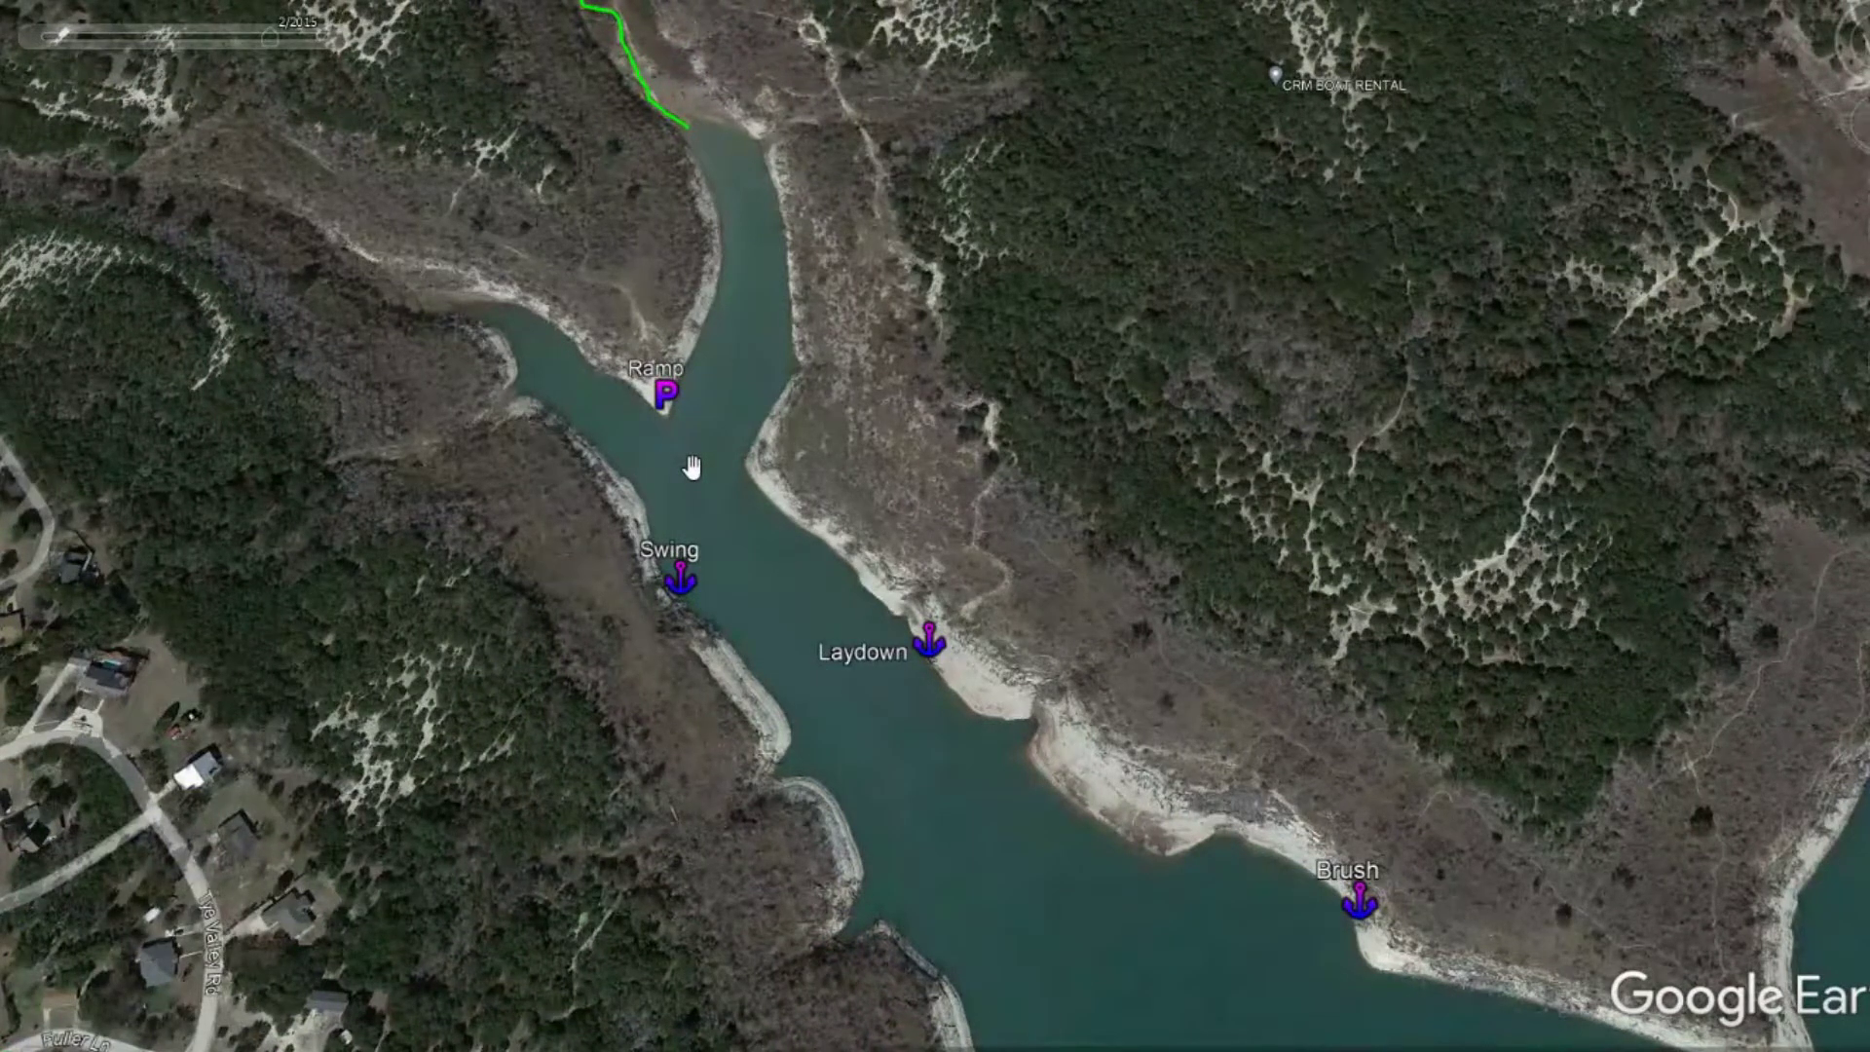
pyautogui.scroll(5, 655, 464)
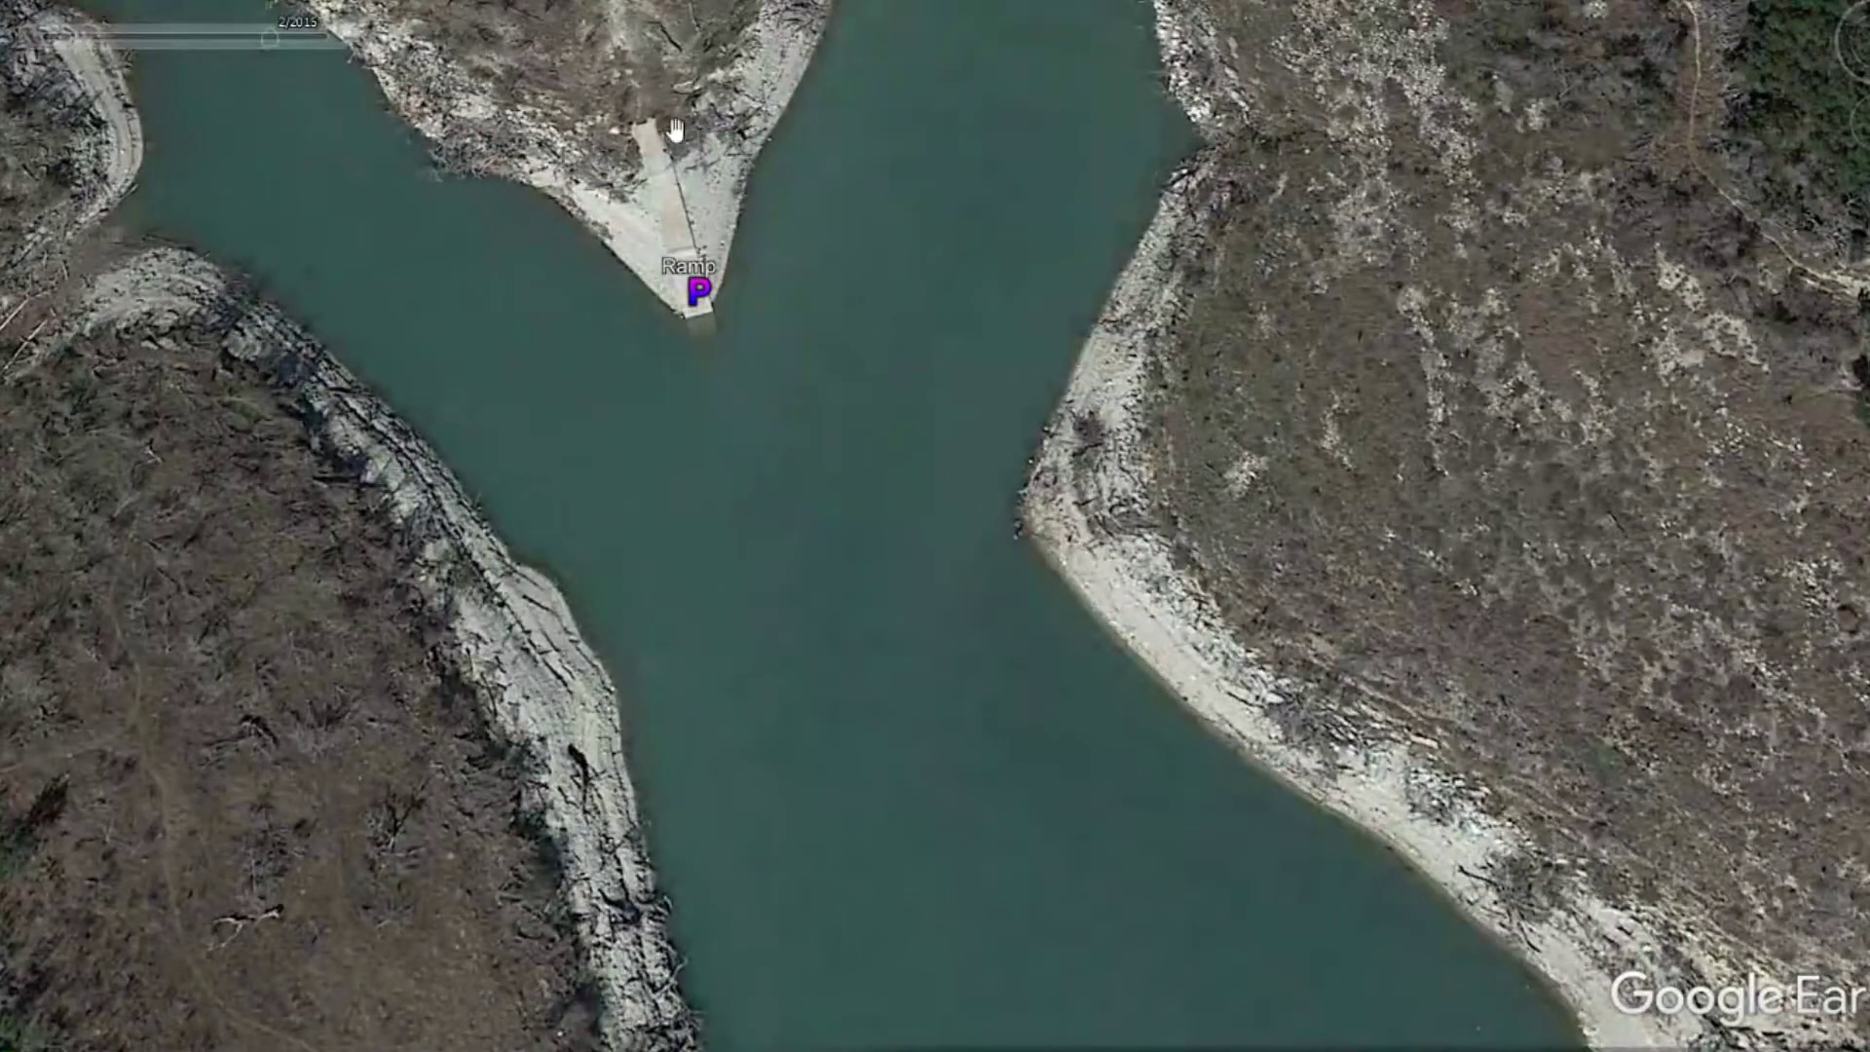
pyautogui.scroll(-5, 826, 833)
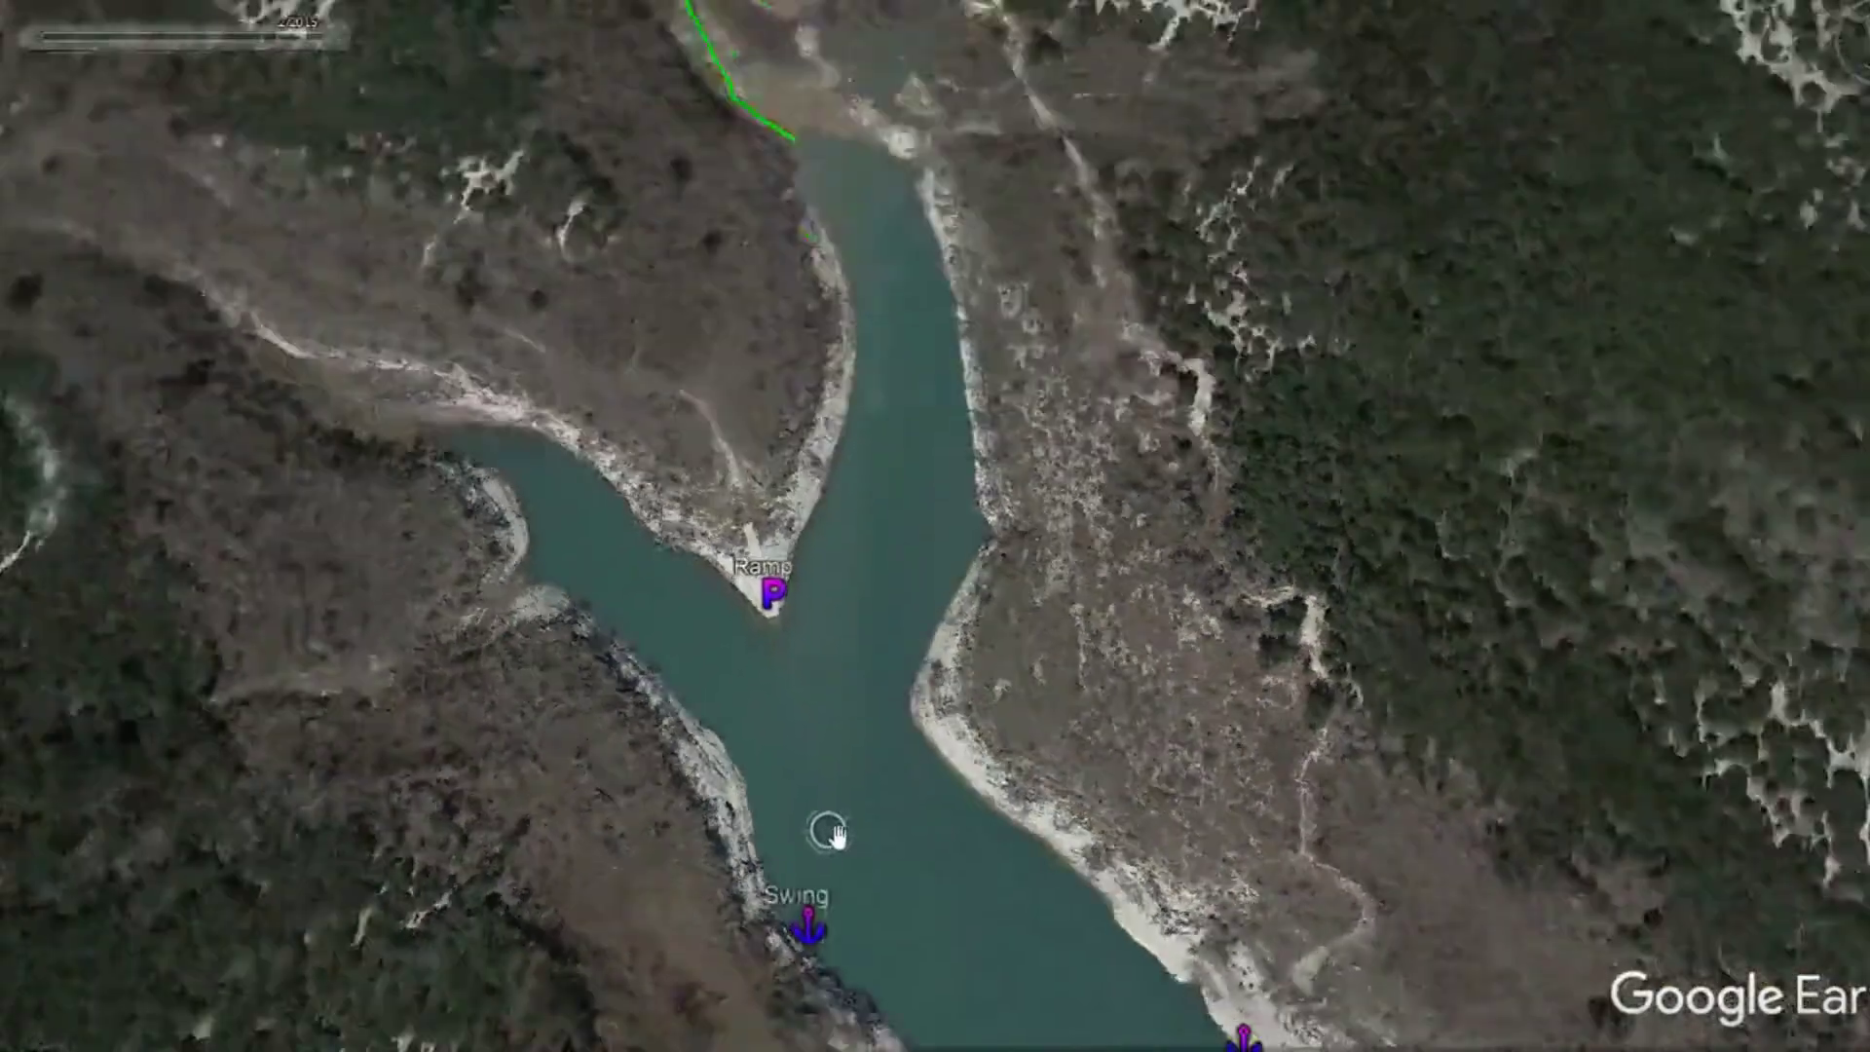
pyautogui.moveTo(949, 893); pyautogui.dragTo(1423, 593)
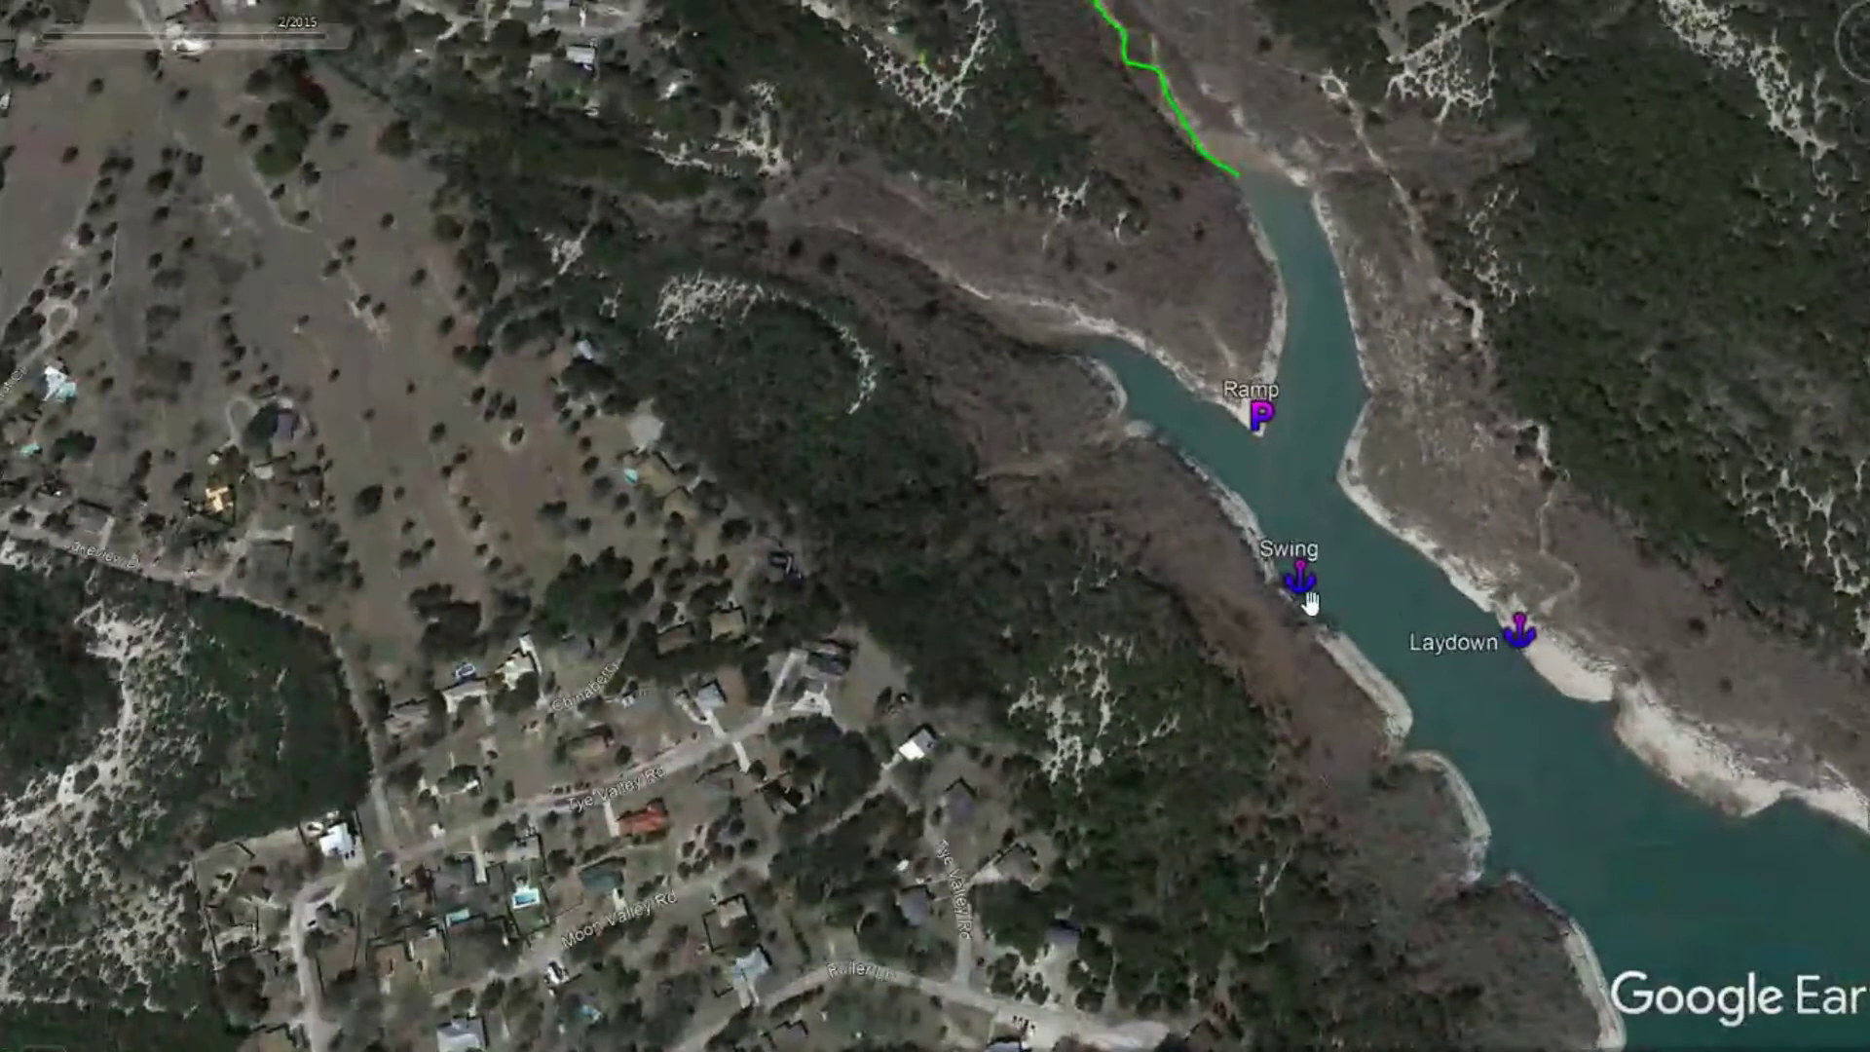
pyautogui.scroll(2, 1310, 599)
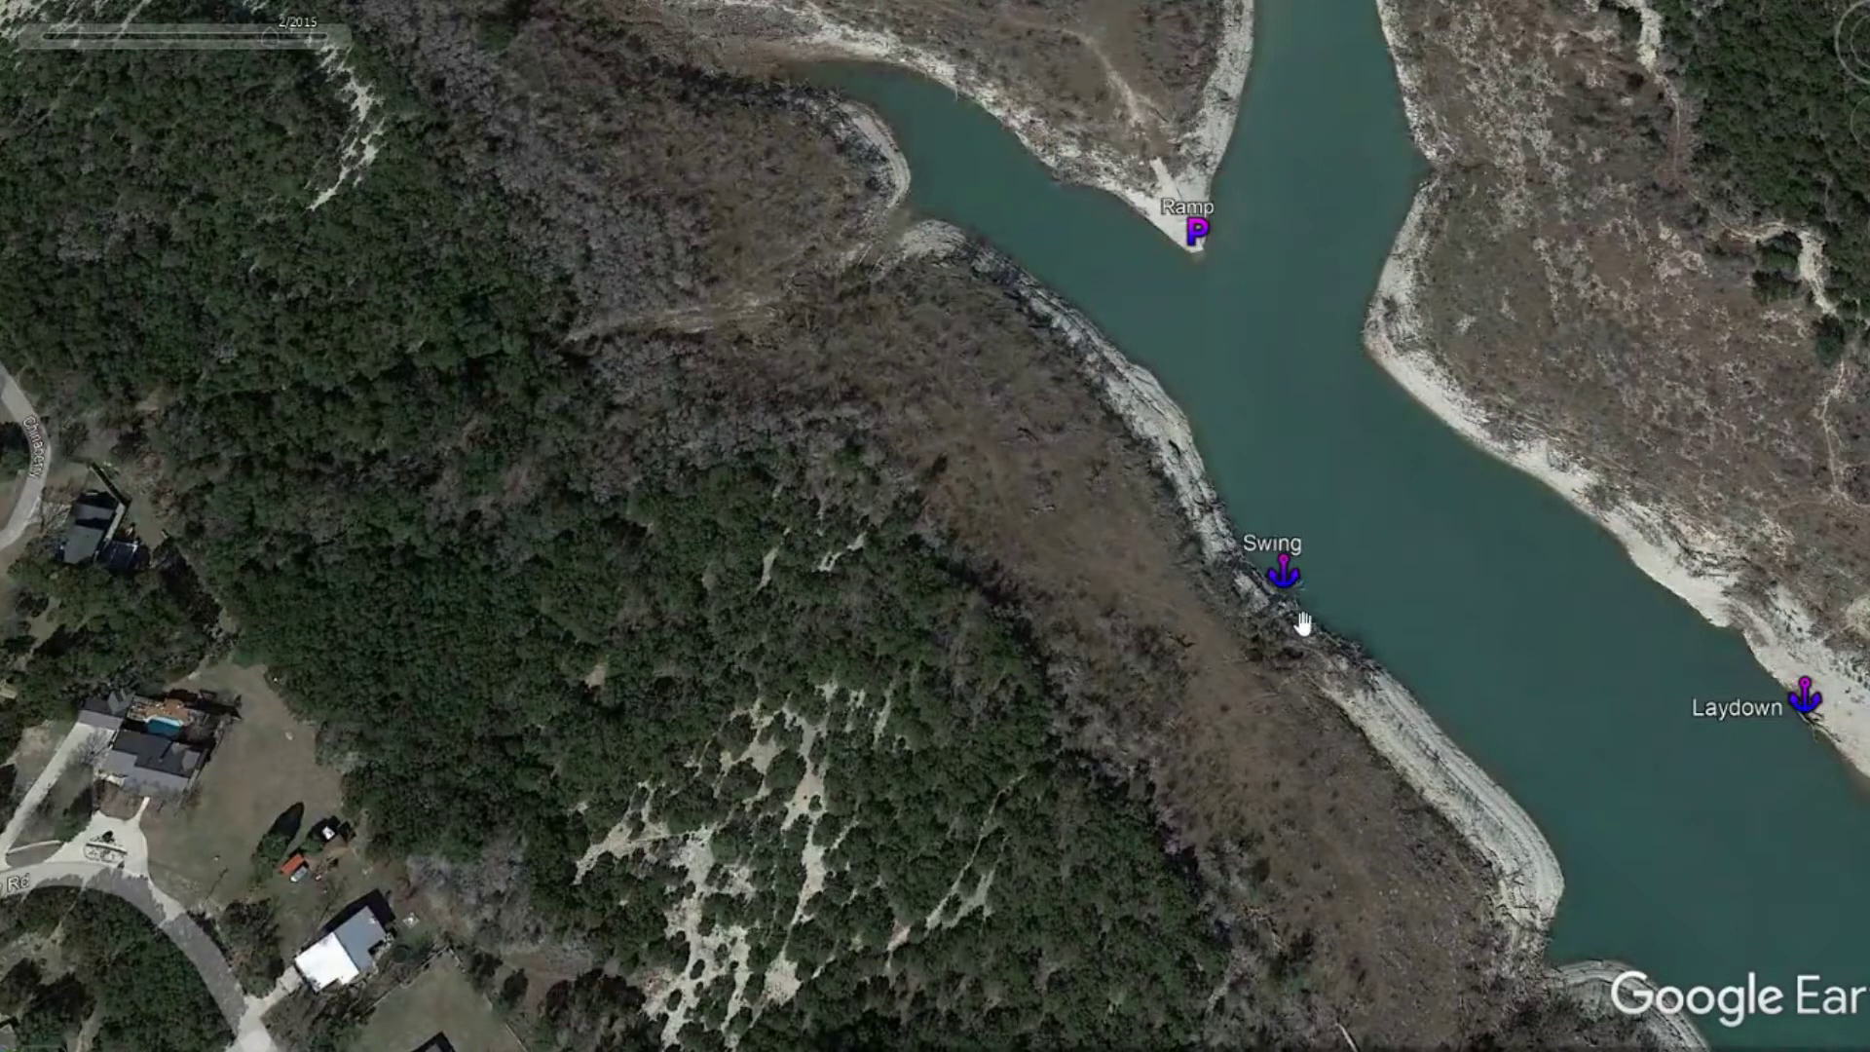
pyautogui.scroll(2, 1314, 639)
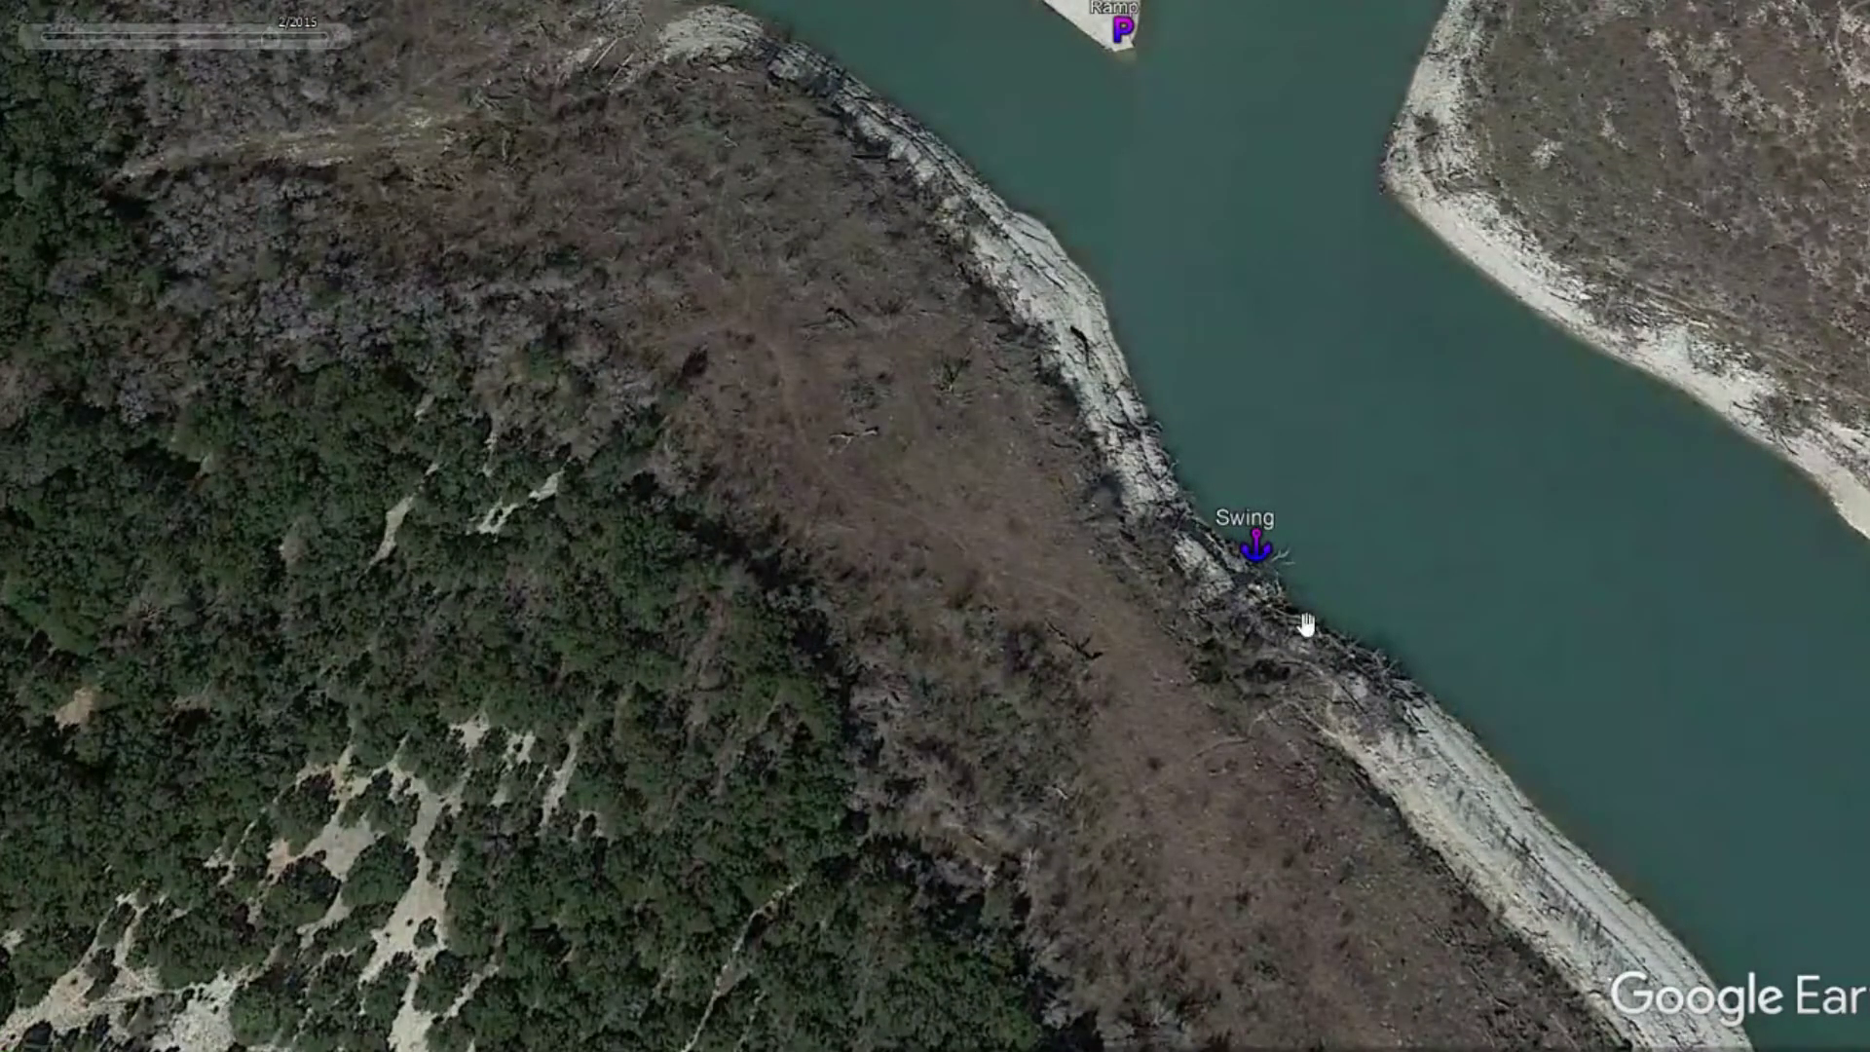
# Examine the shoreline from the Laydown waypoint outside the western creek mouth southwest to the Transition waypoint
pyautogui.scroll(-4, 1605, 713)
pyautogui.moveTo(1707, 791)
pyautogui.mouseDown()
pyautogui.moveTo(1139, 75)
pyautogui.moveTo(1126, 14)
pyautogui.mouseUp()
pyautogui.moveTo(1231, 797); pyautogui.dragTo(1507, 396)
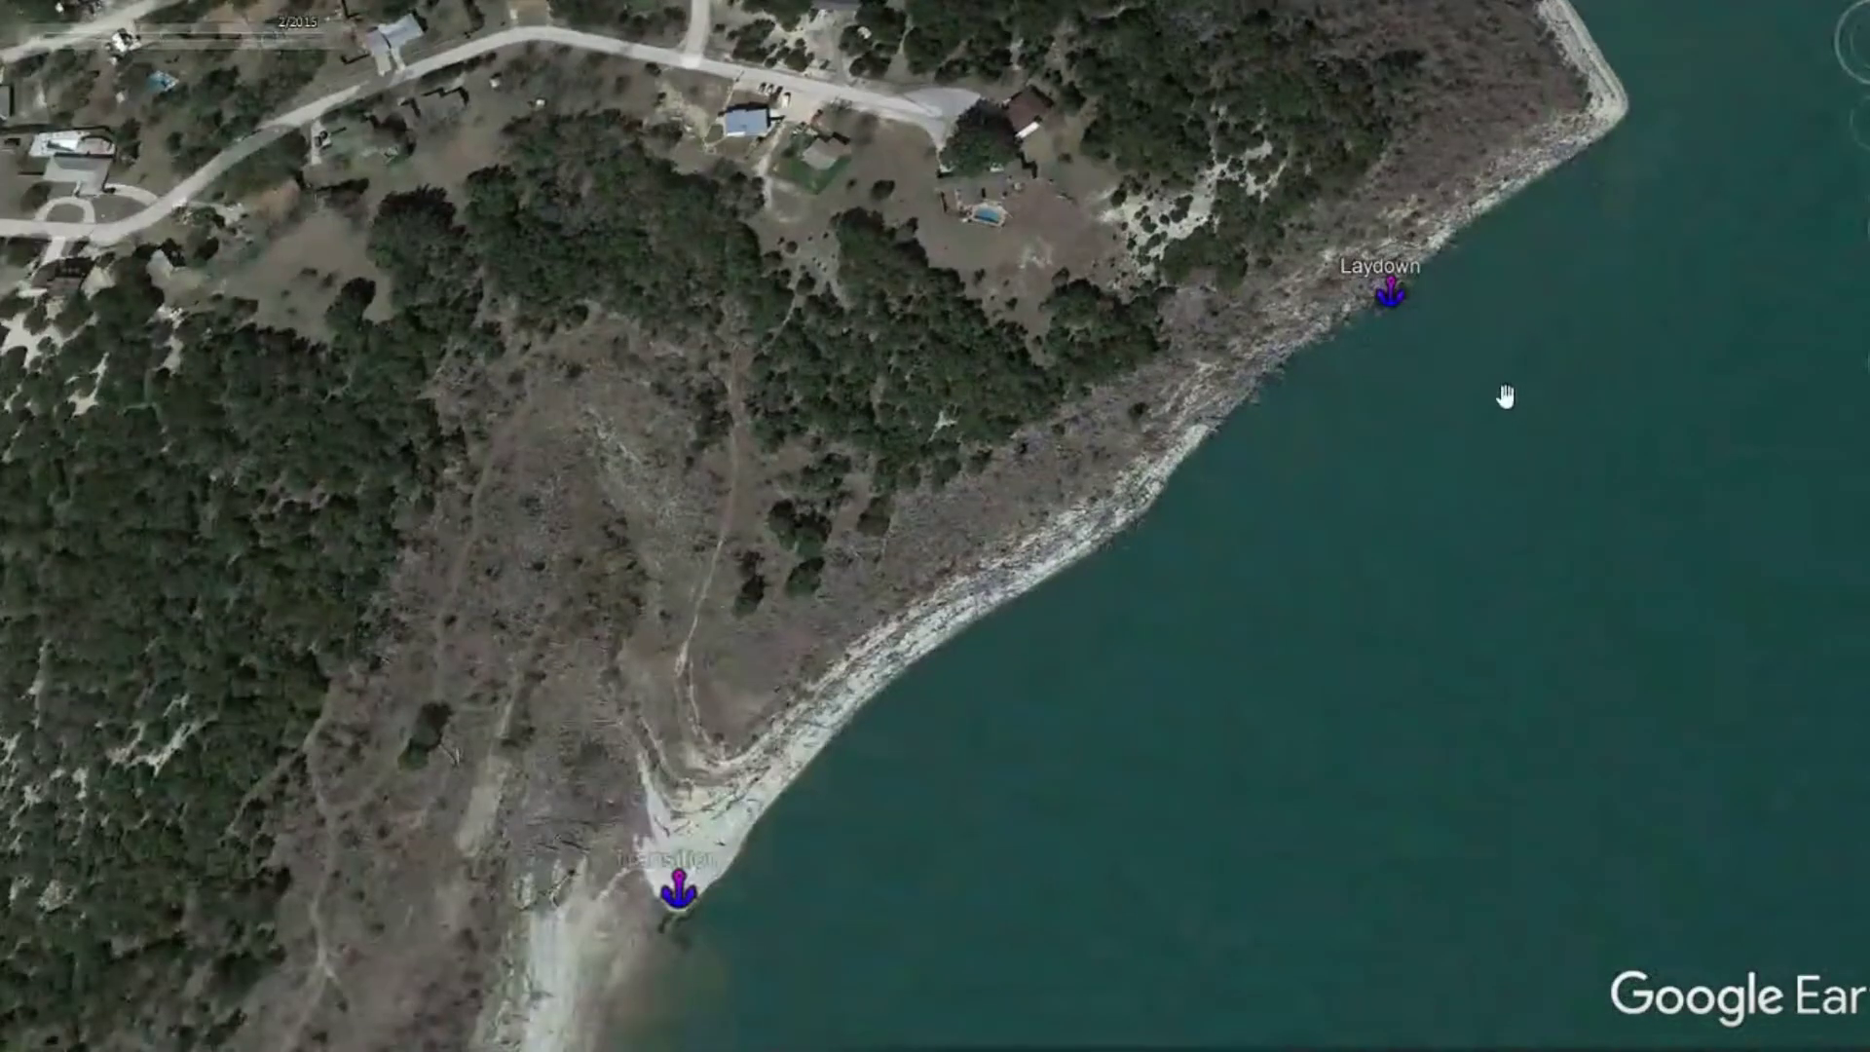
pyautogui.scroll(-2, 1505, 391)
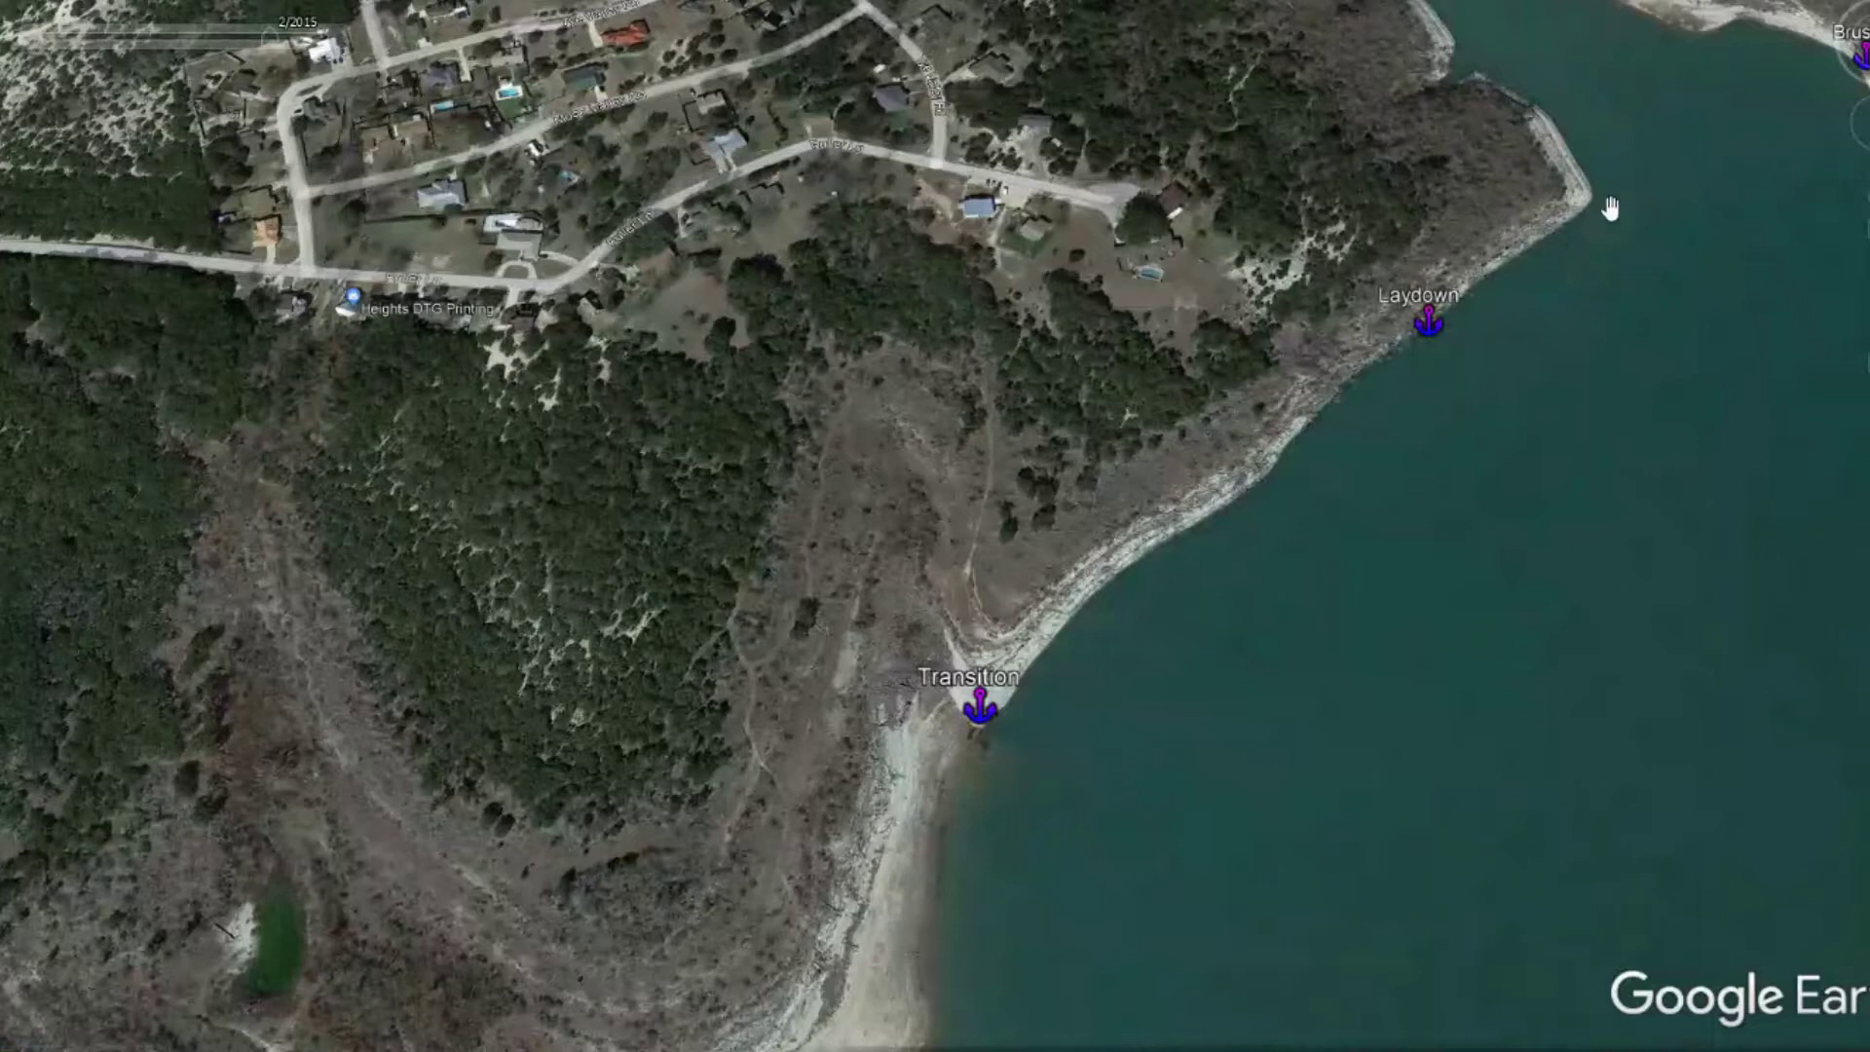
# Inspect the bank change at the Transition waypoint and follow the shoreline south to the Rock waypoint in the small inlet
pyautogui.scroll(-5, 1527, 378)
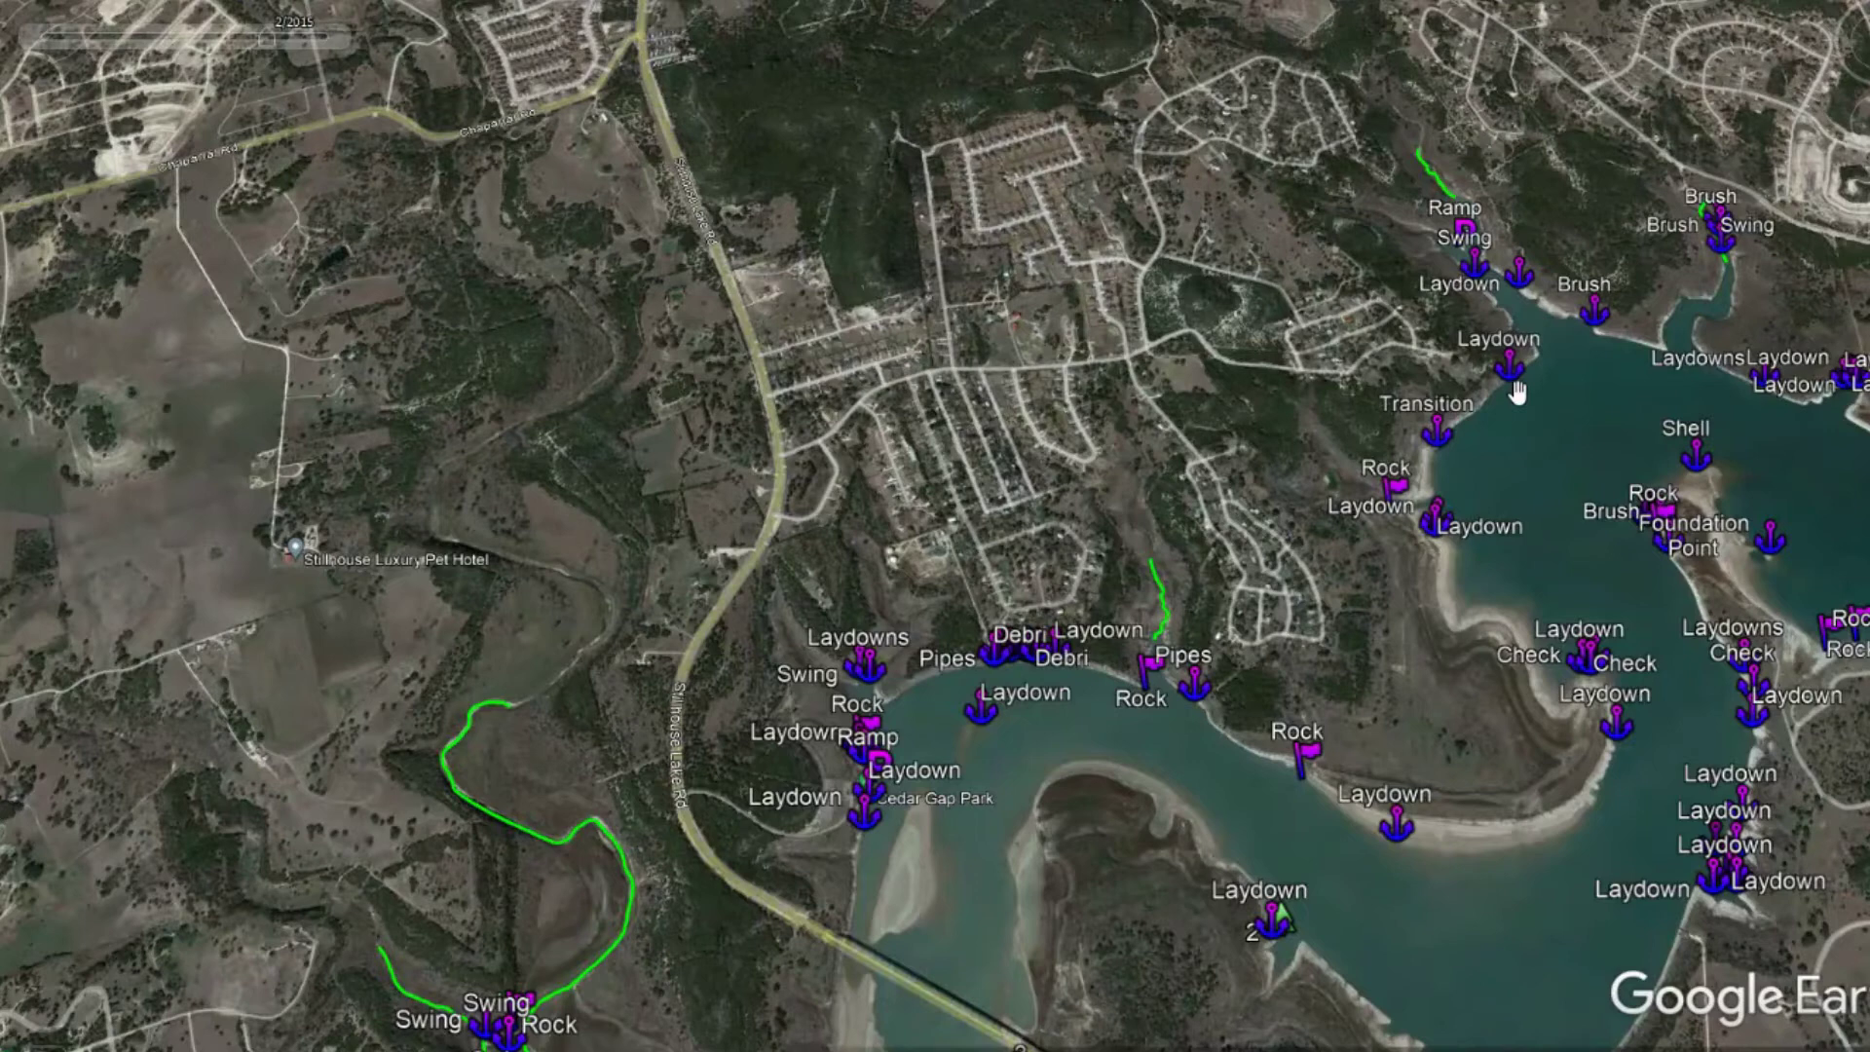
pyautogui.scroll(3, 1516, 392)
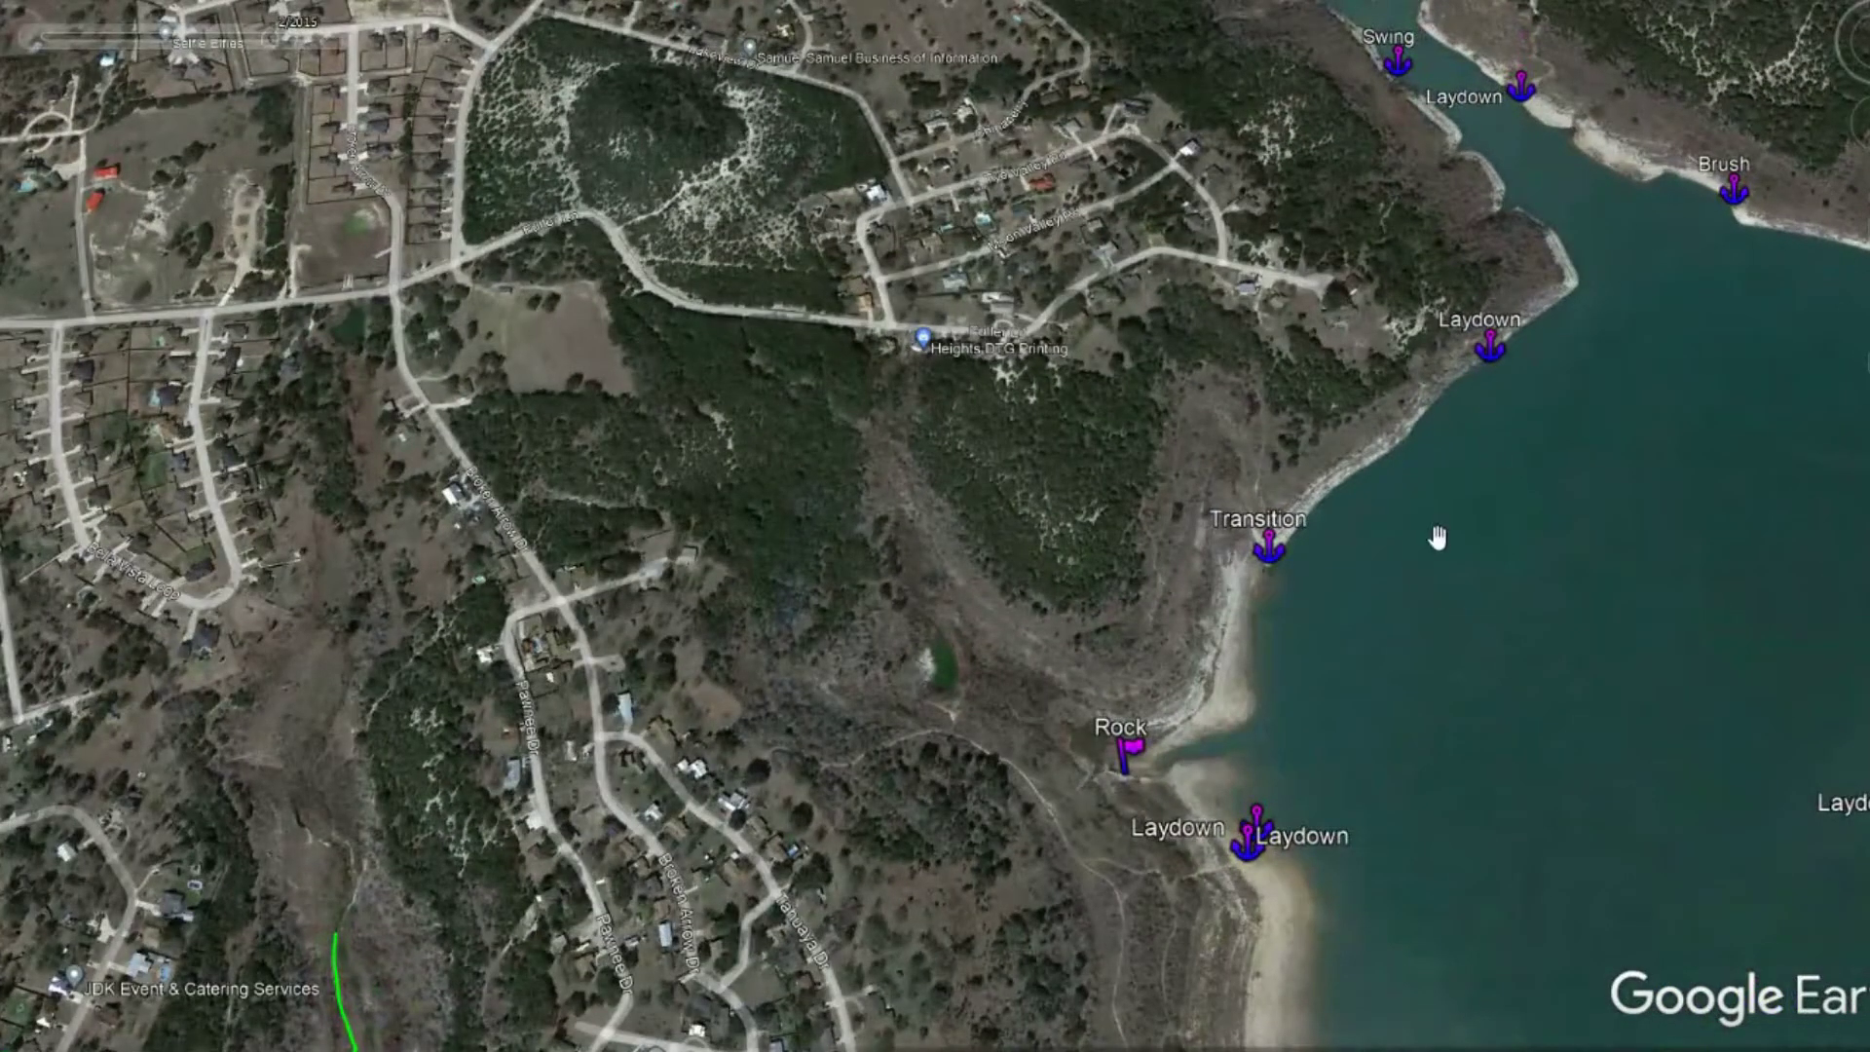
pyautogui.scroll(5, 1284, 604)
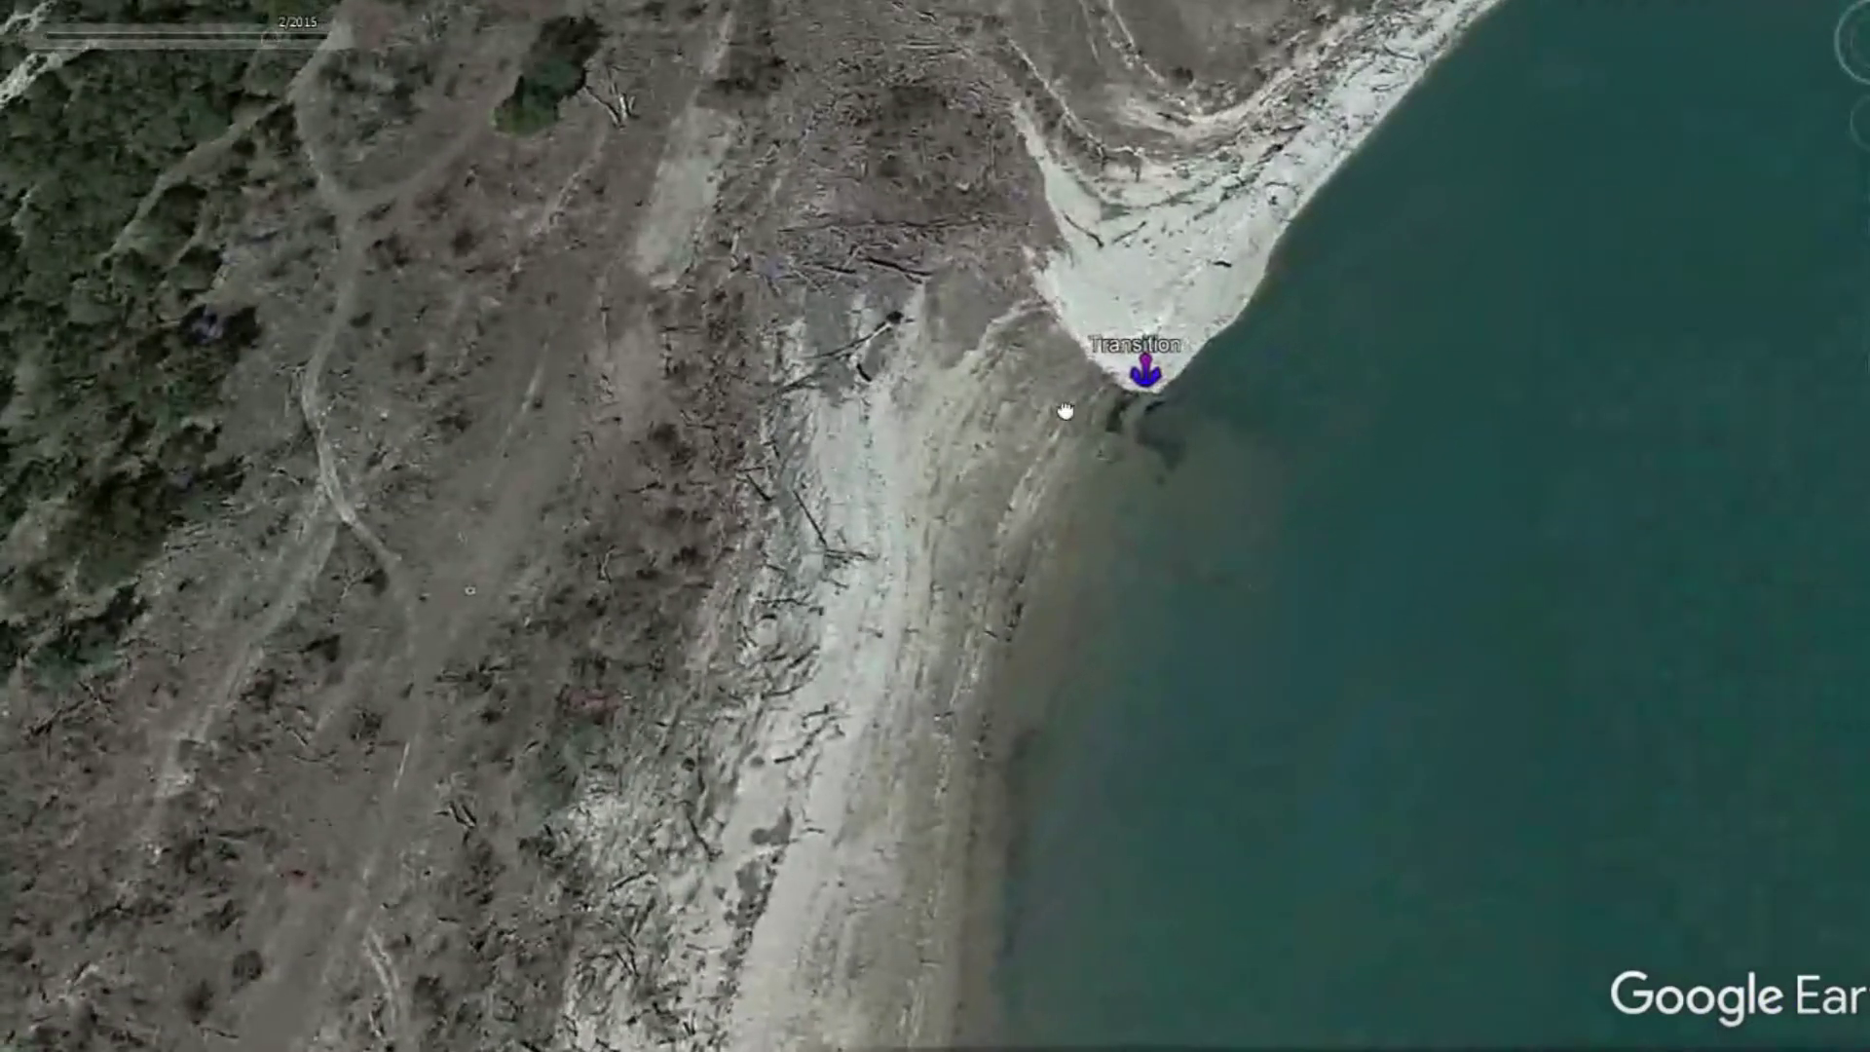
pyautogui.moveTo(1062, 413); pyautogui.dragTo(1333, 357)
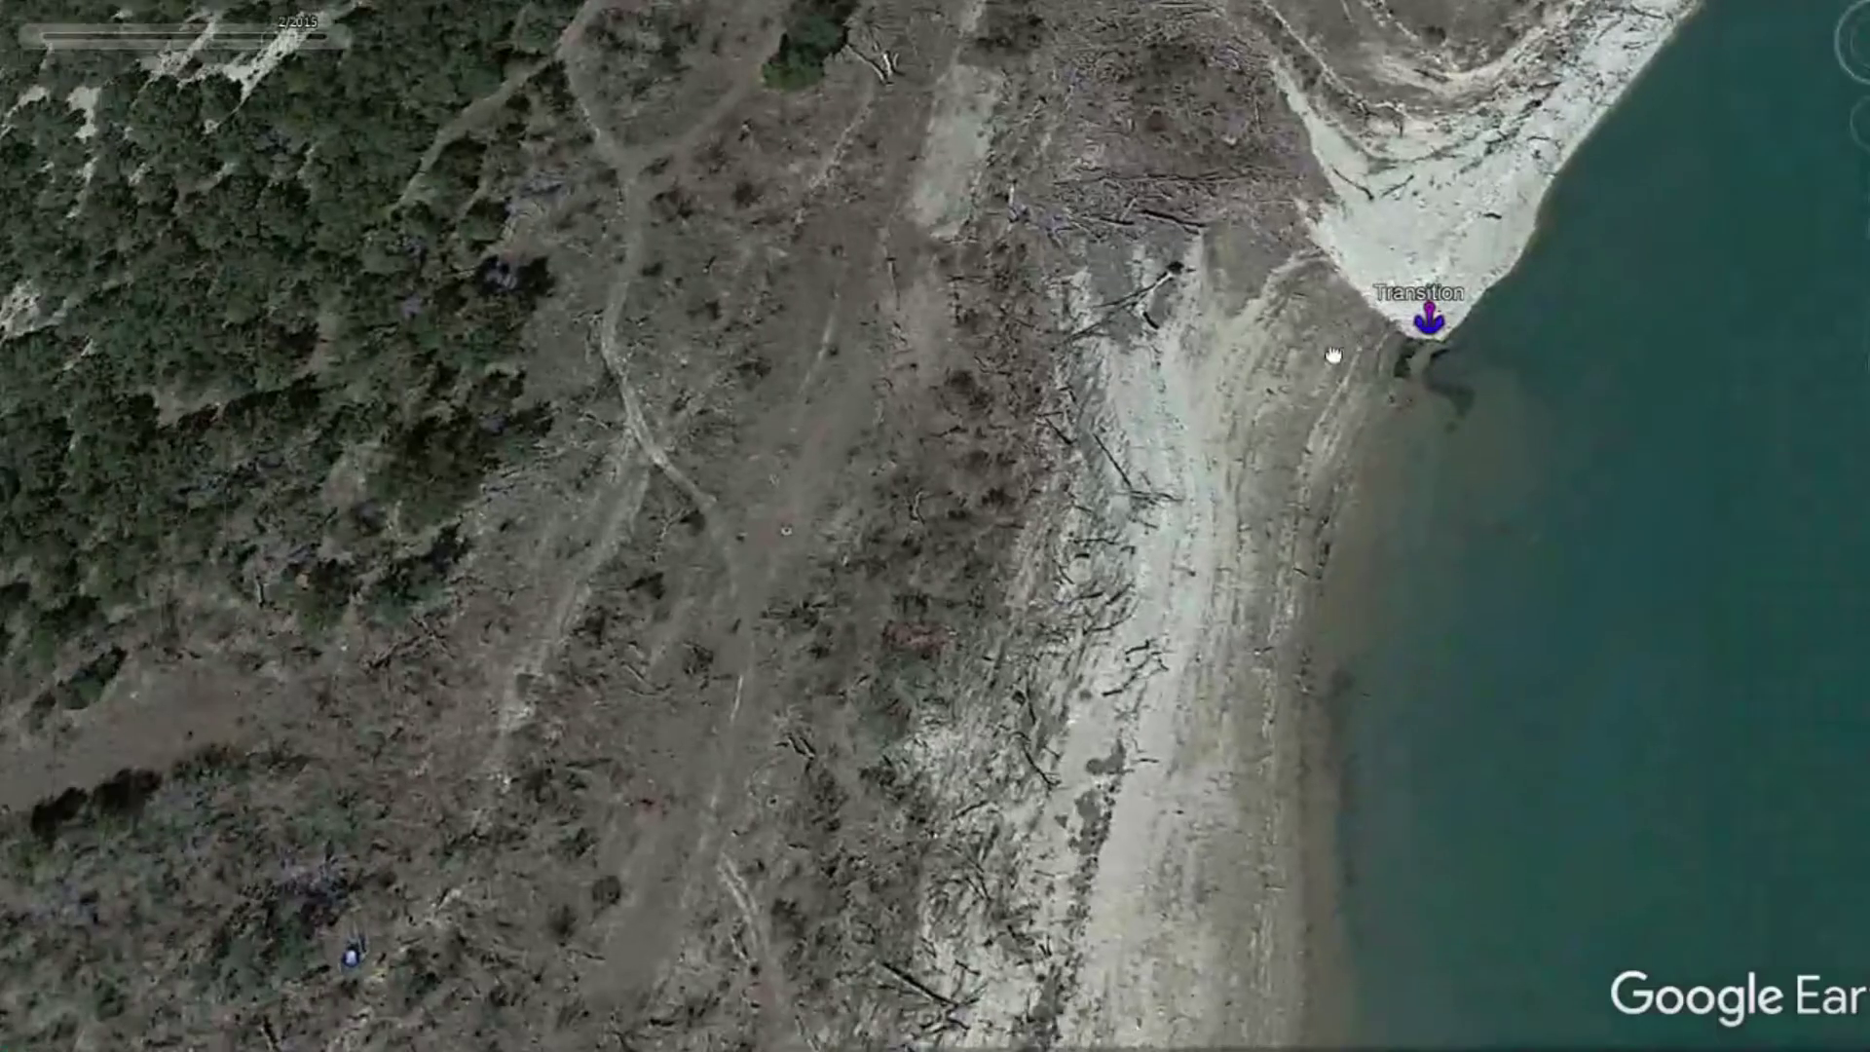
pyautogui.scroll(-2, 1325, 531)
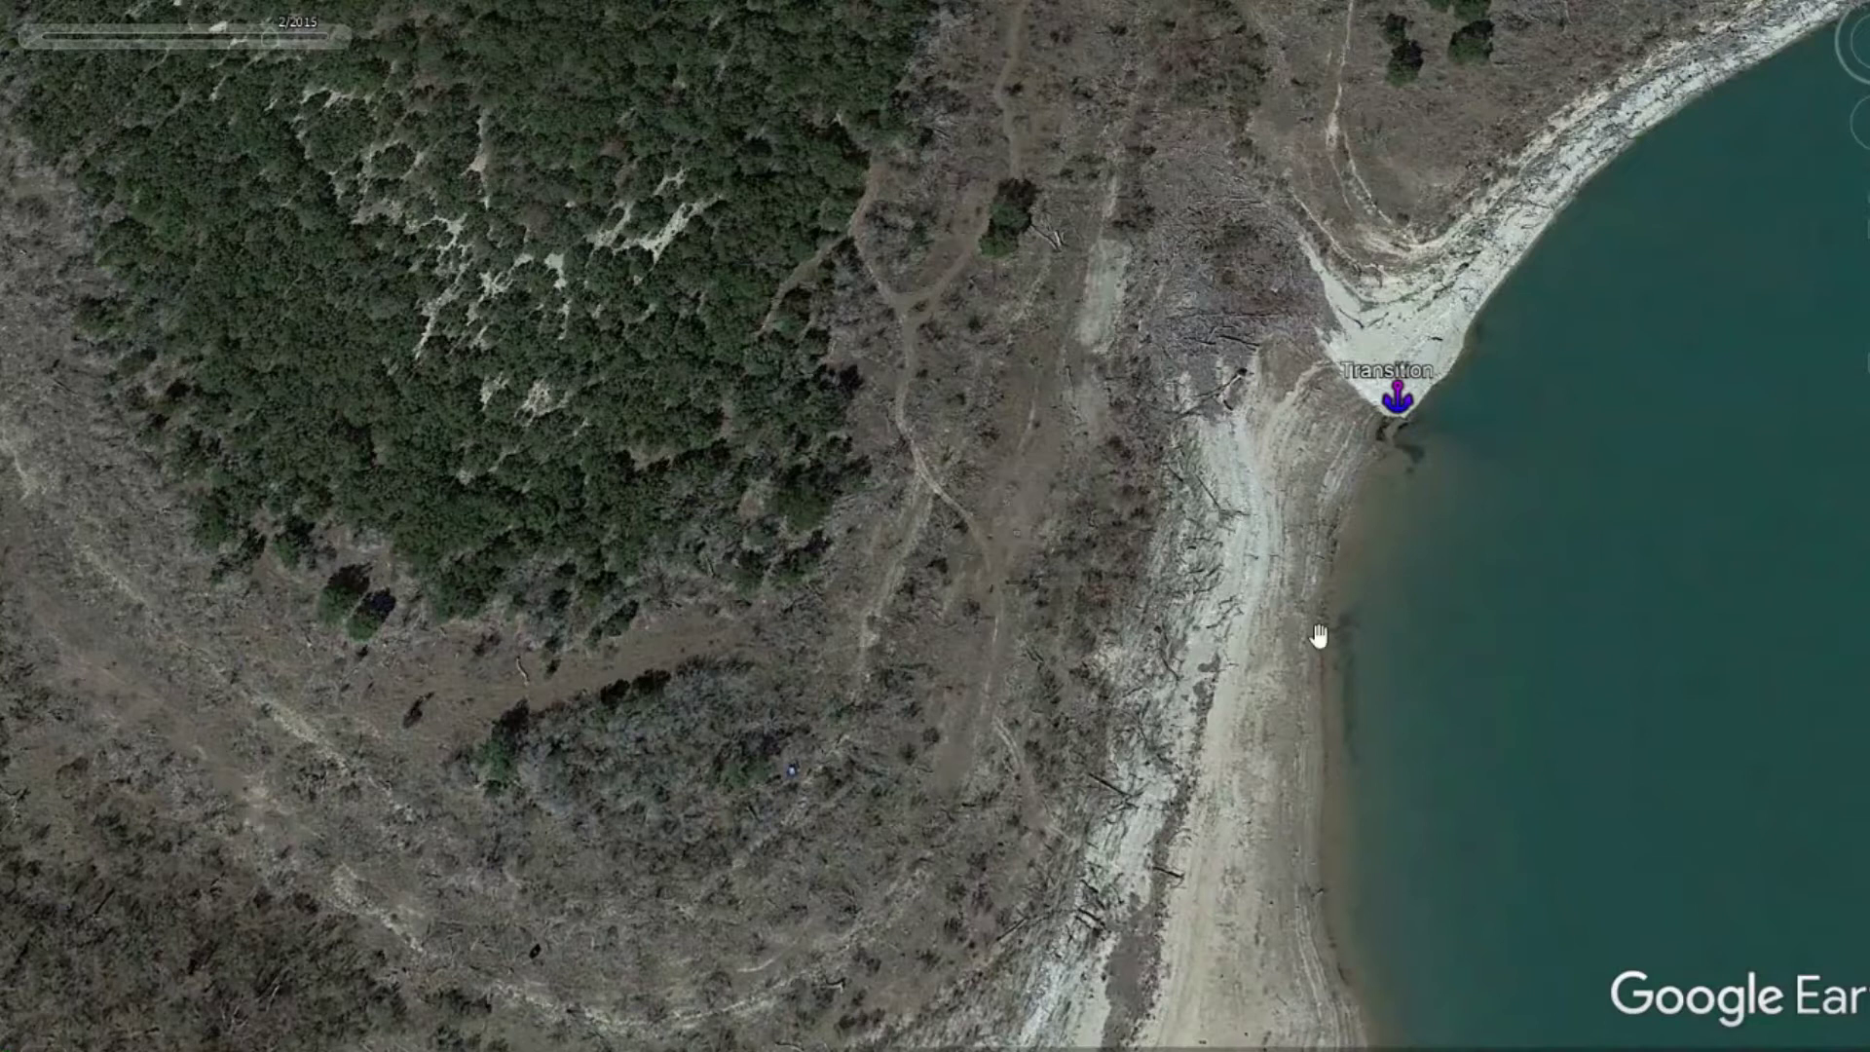
pyautogui.moveTo(1363, 779); pyautogui.dragTo(1306, 468)
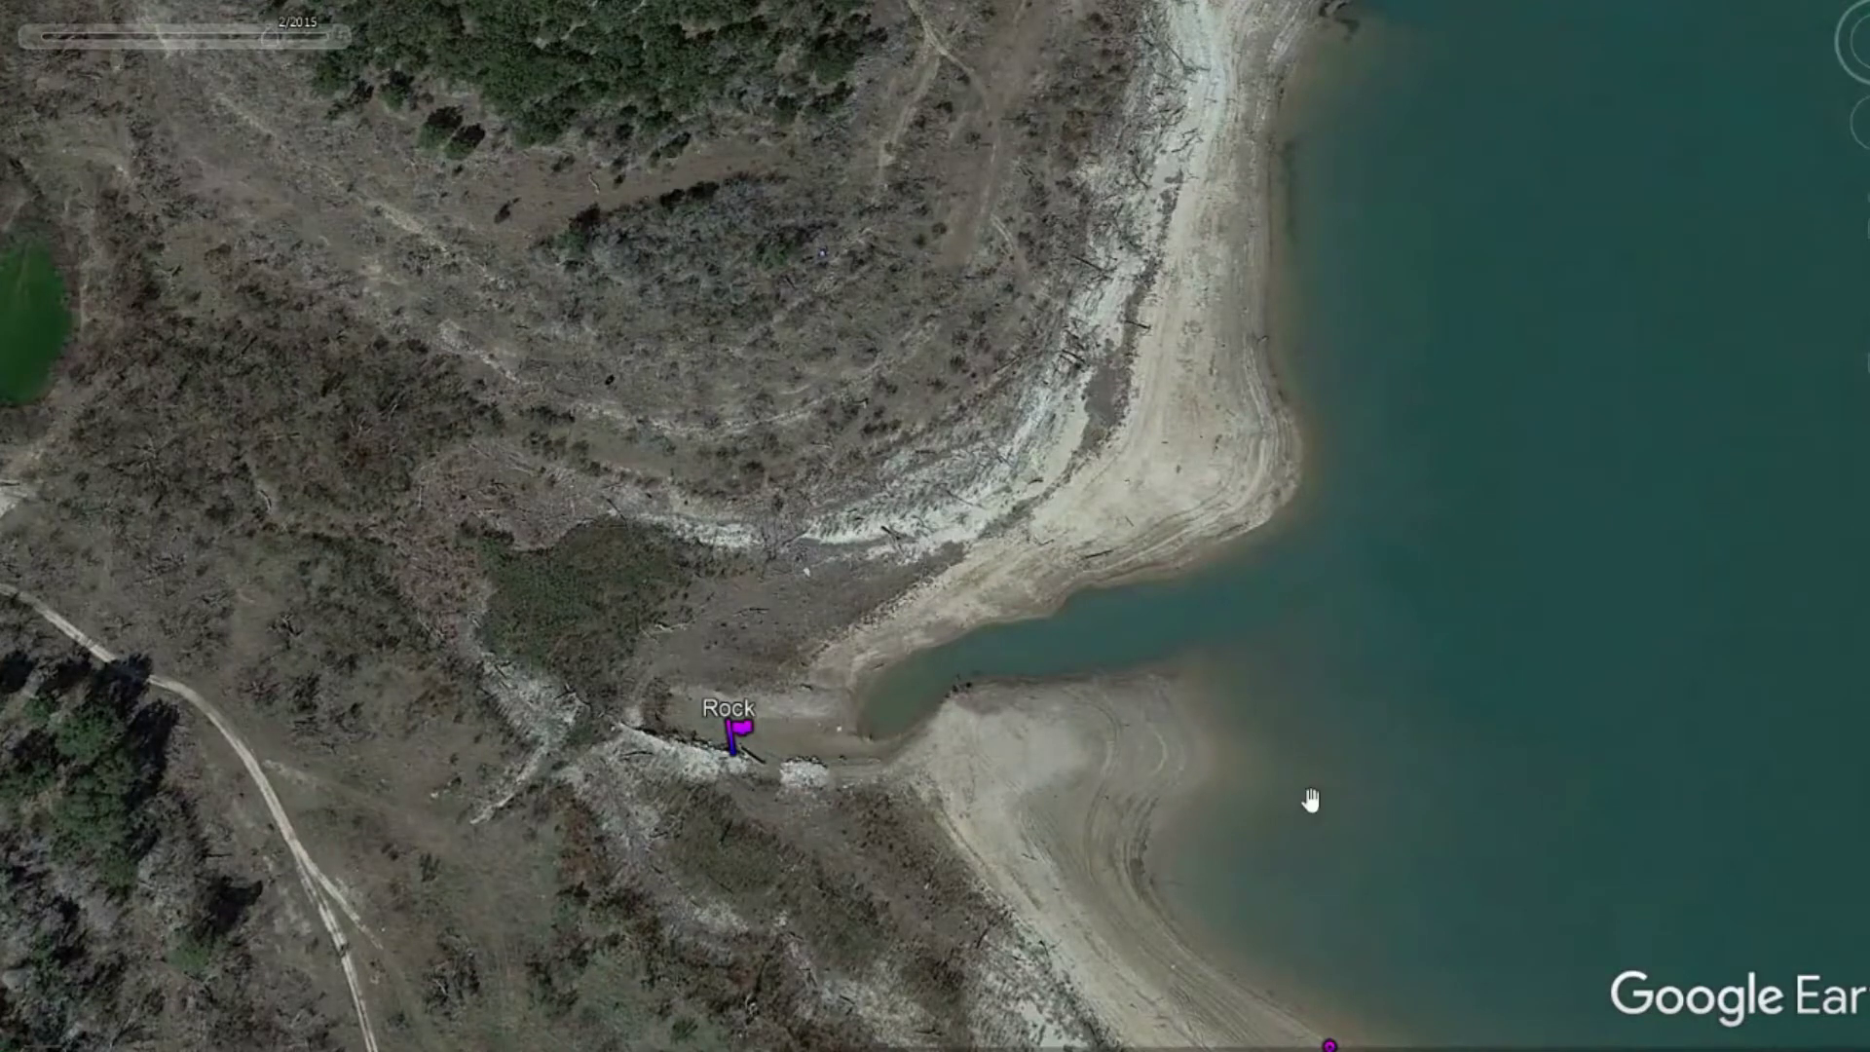
# Compare the Rock waypoint inlet in the 1/2022 historical imagery with the low-water 2/2015 imagery
pyautogui.scroll(-3, 1310, 798)
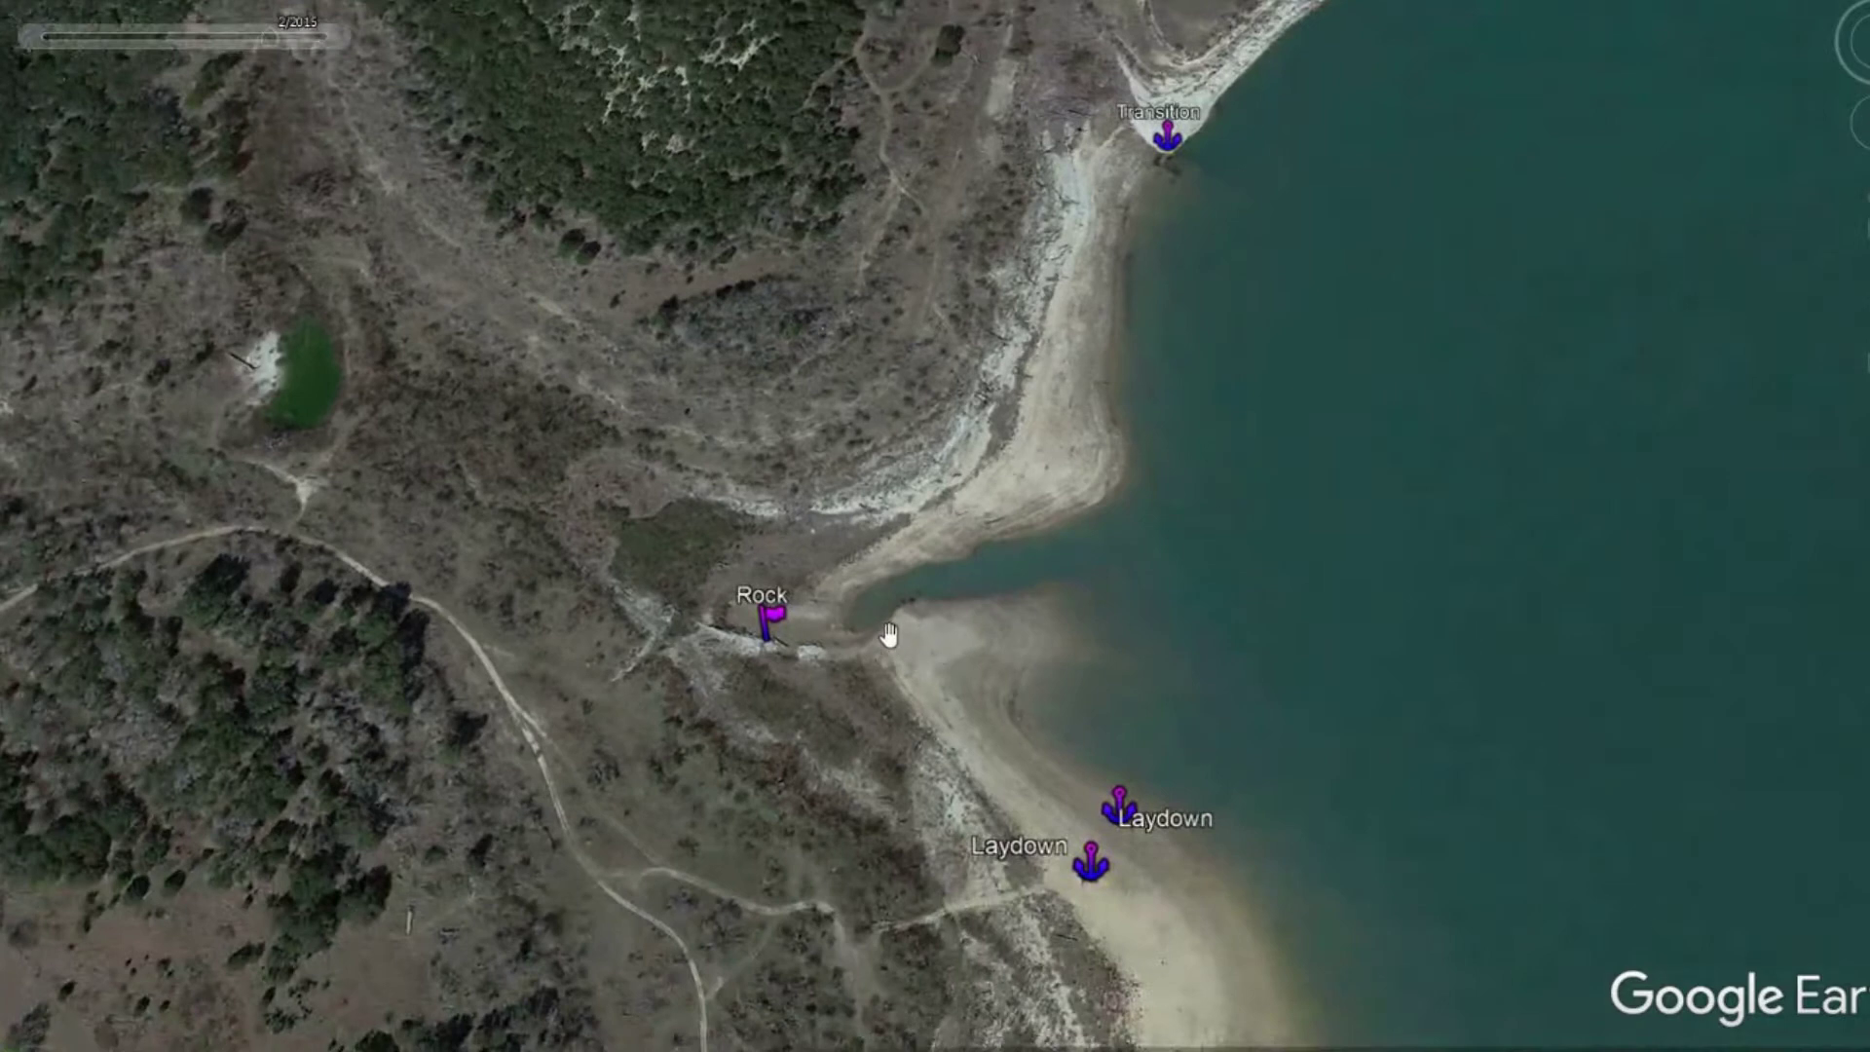
pyautogui.scroll(3, 888, 634)
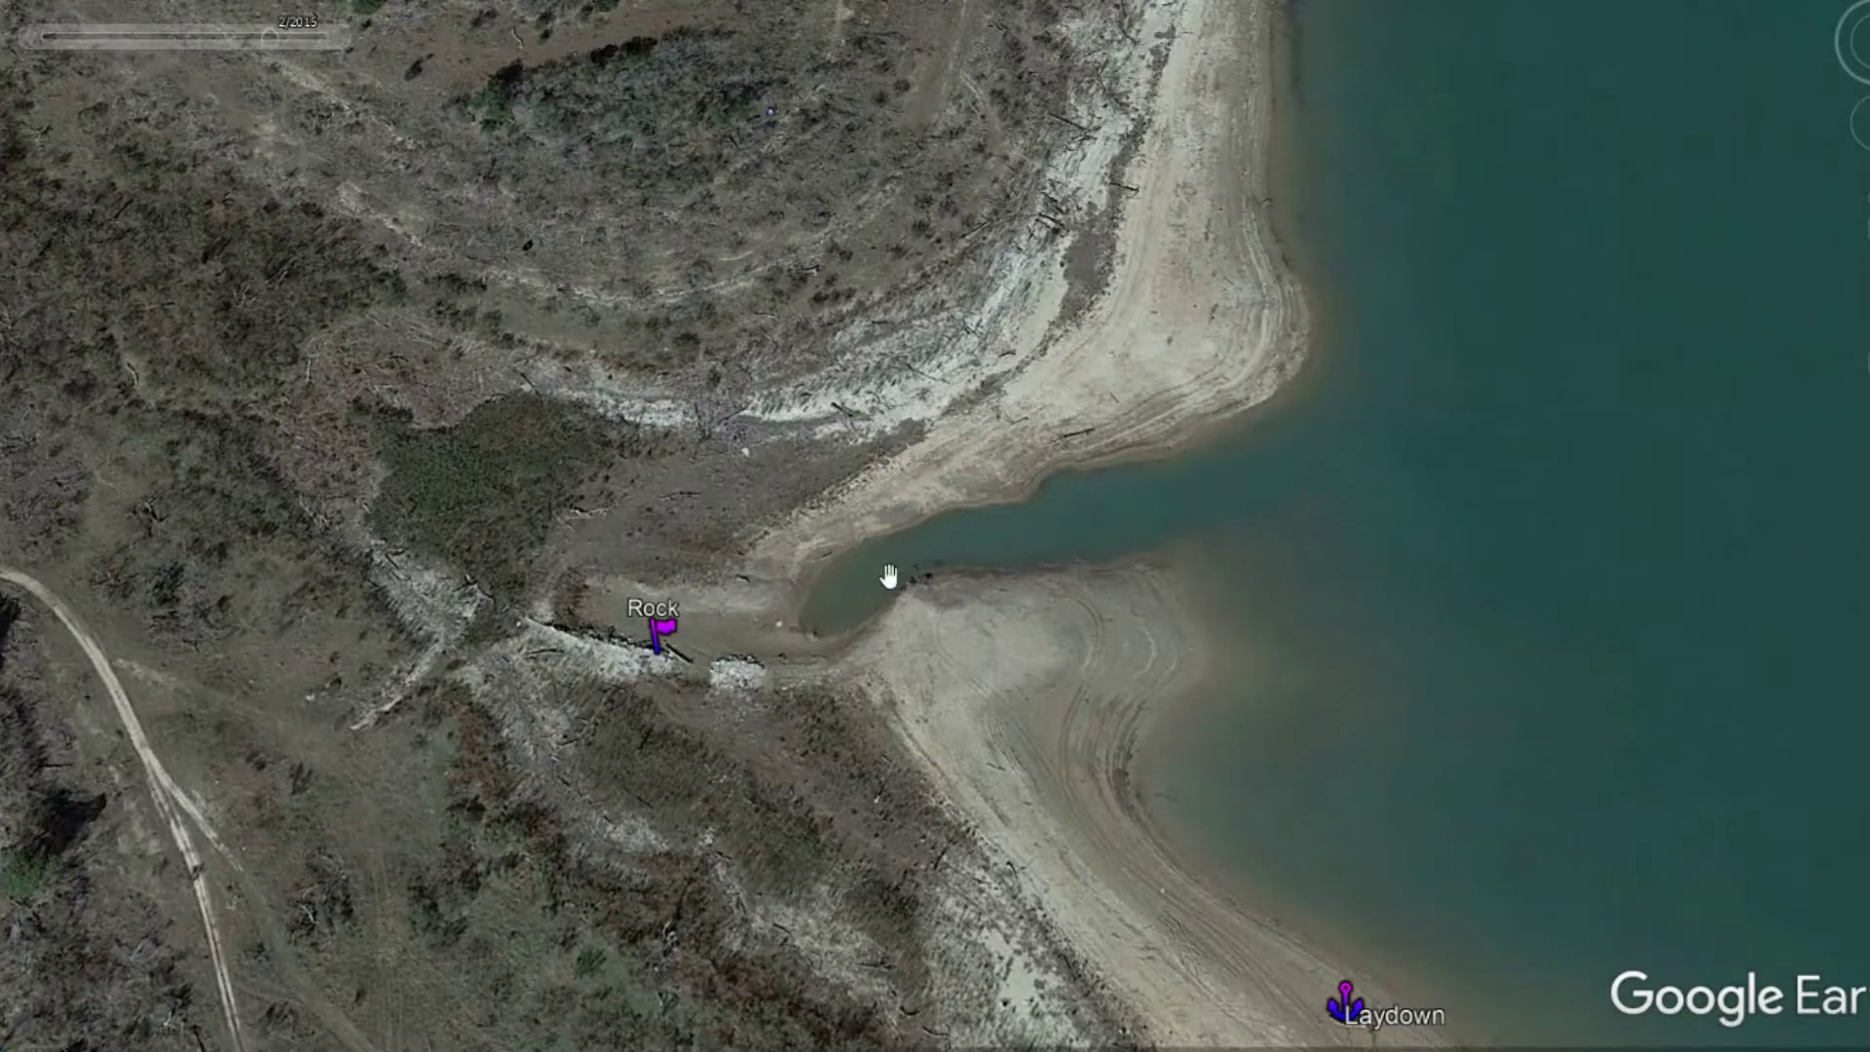
pyautogui.moveTo(270, 37); pyautogui.dragTo(322, 37)
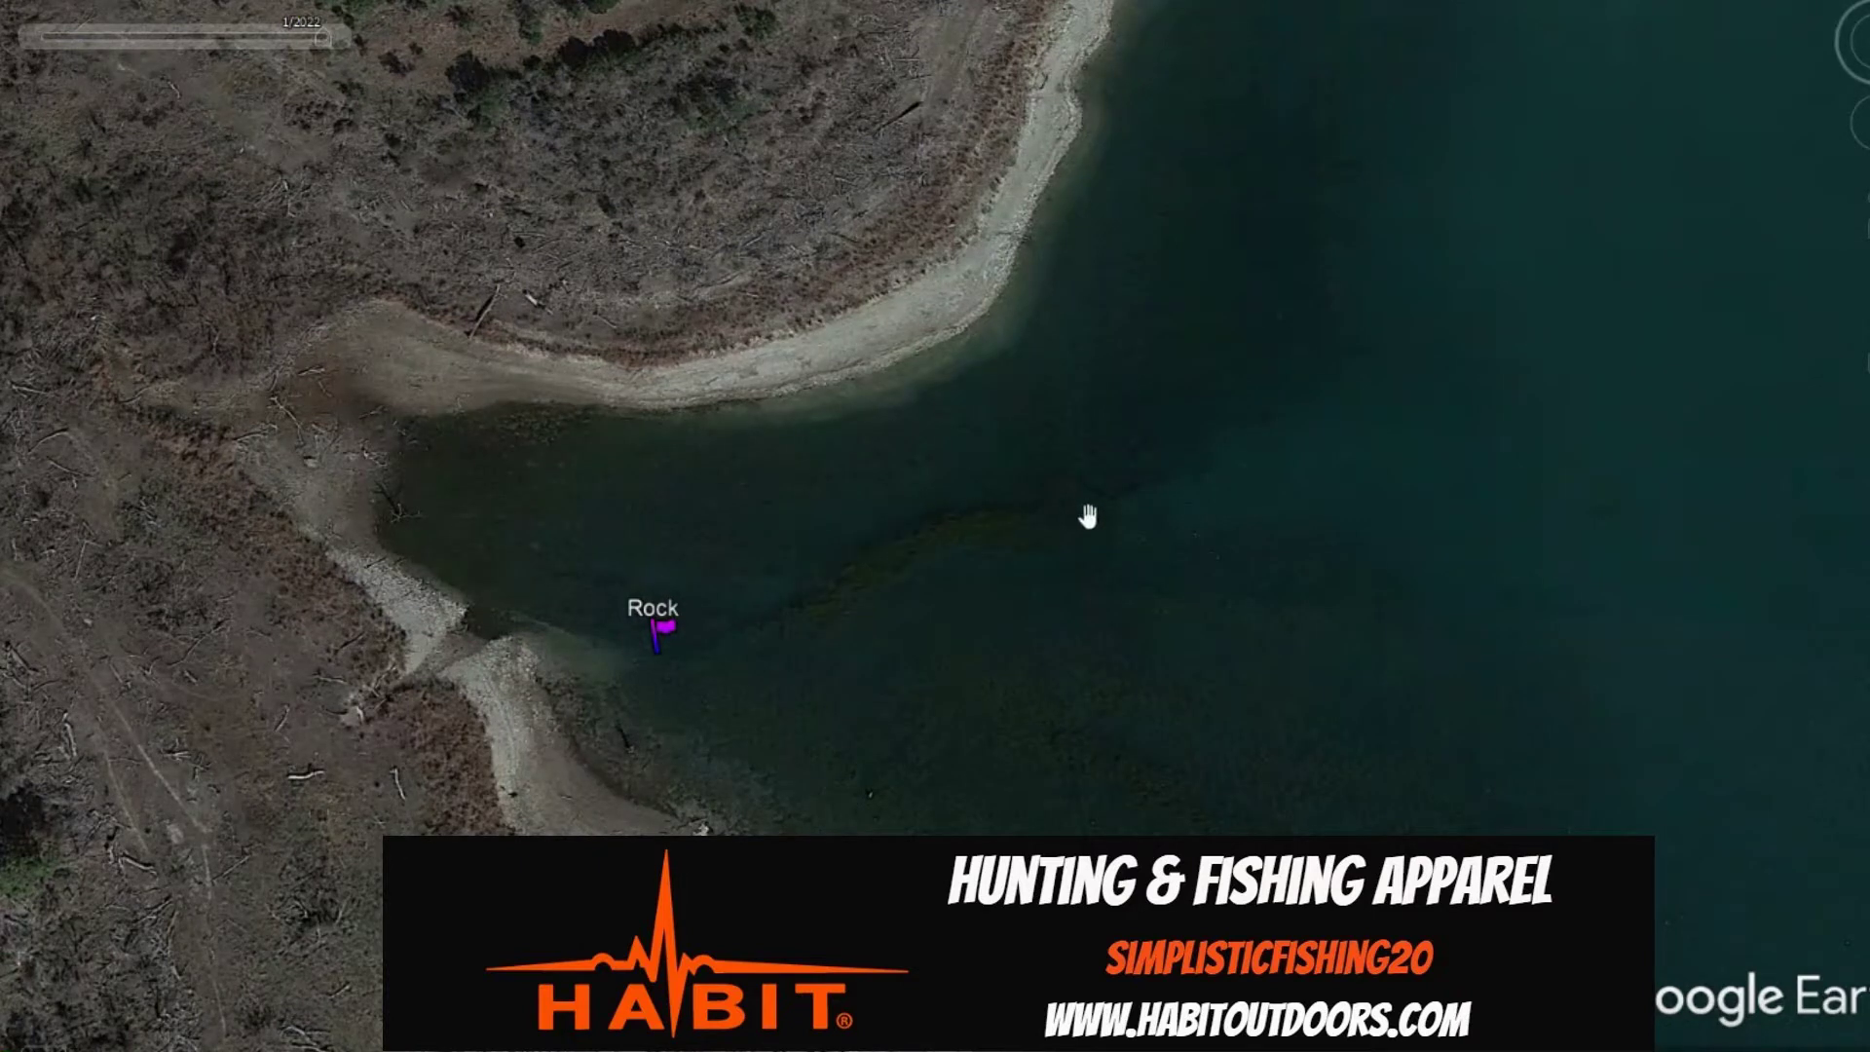
pyautogui.click(32, 39)
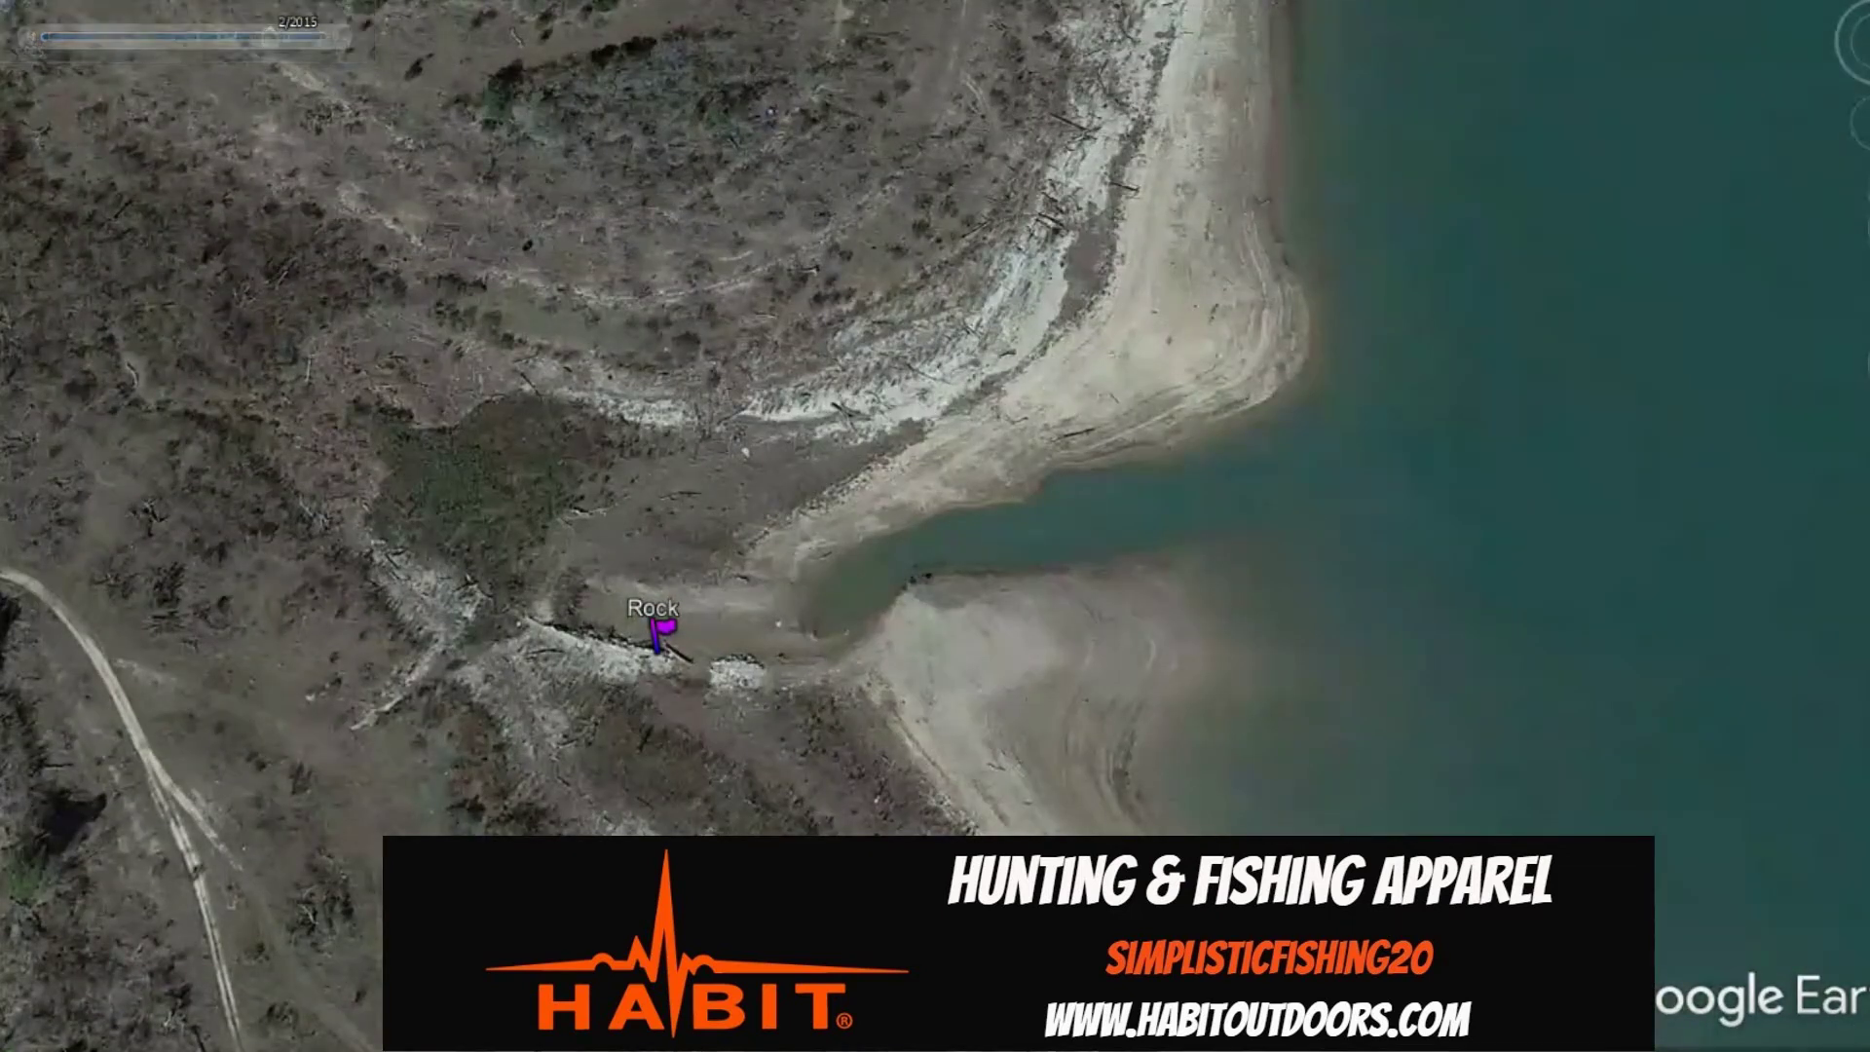
# Follow the shoreline southeast from the Rock inlet and inspect the two Laydown waypoints on the exposed bank
pyautogui.moveTo(1266, 769); pyautogui.dragTo(764, 313)
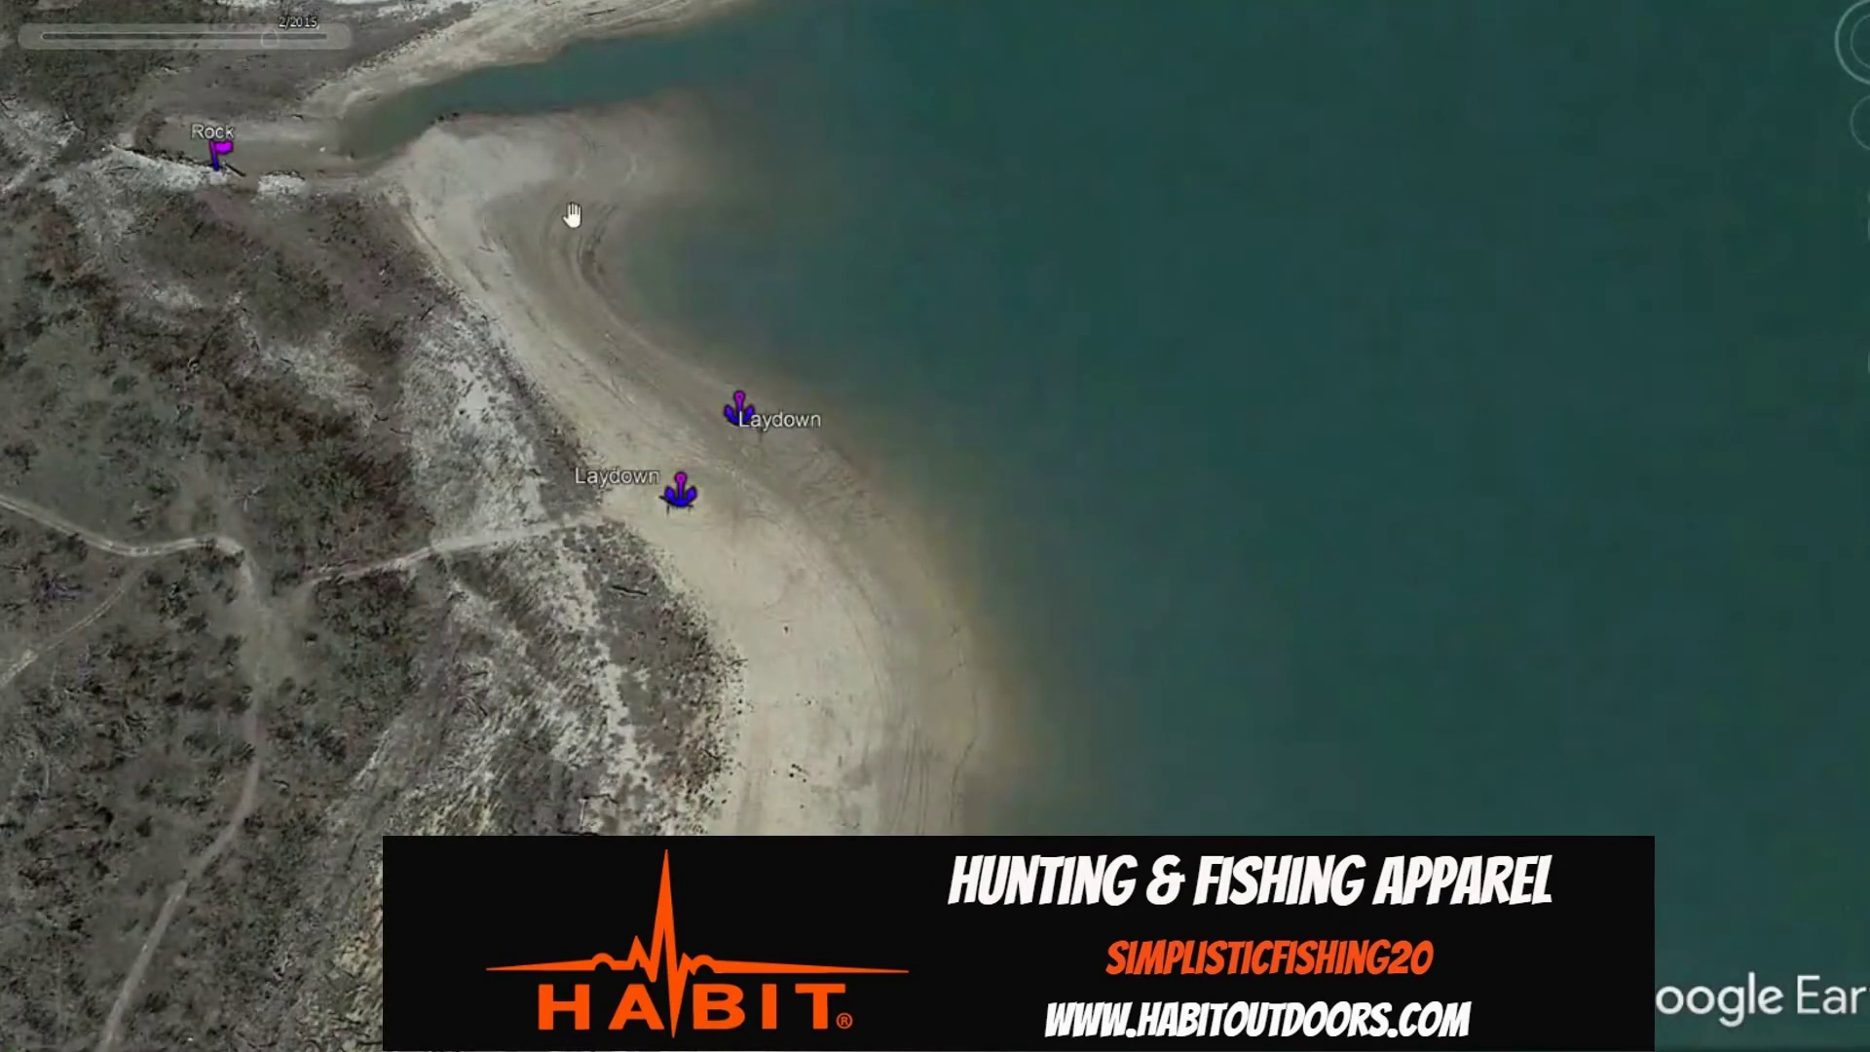
pyautogui.moveTo(1003, 655); pyautogui.dragTo(1114, 584)
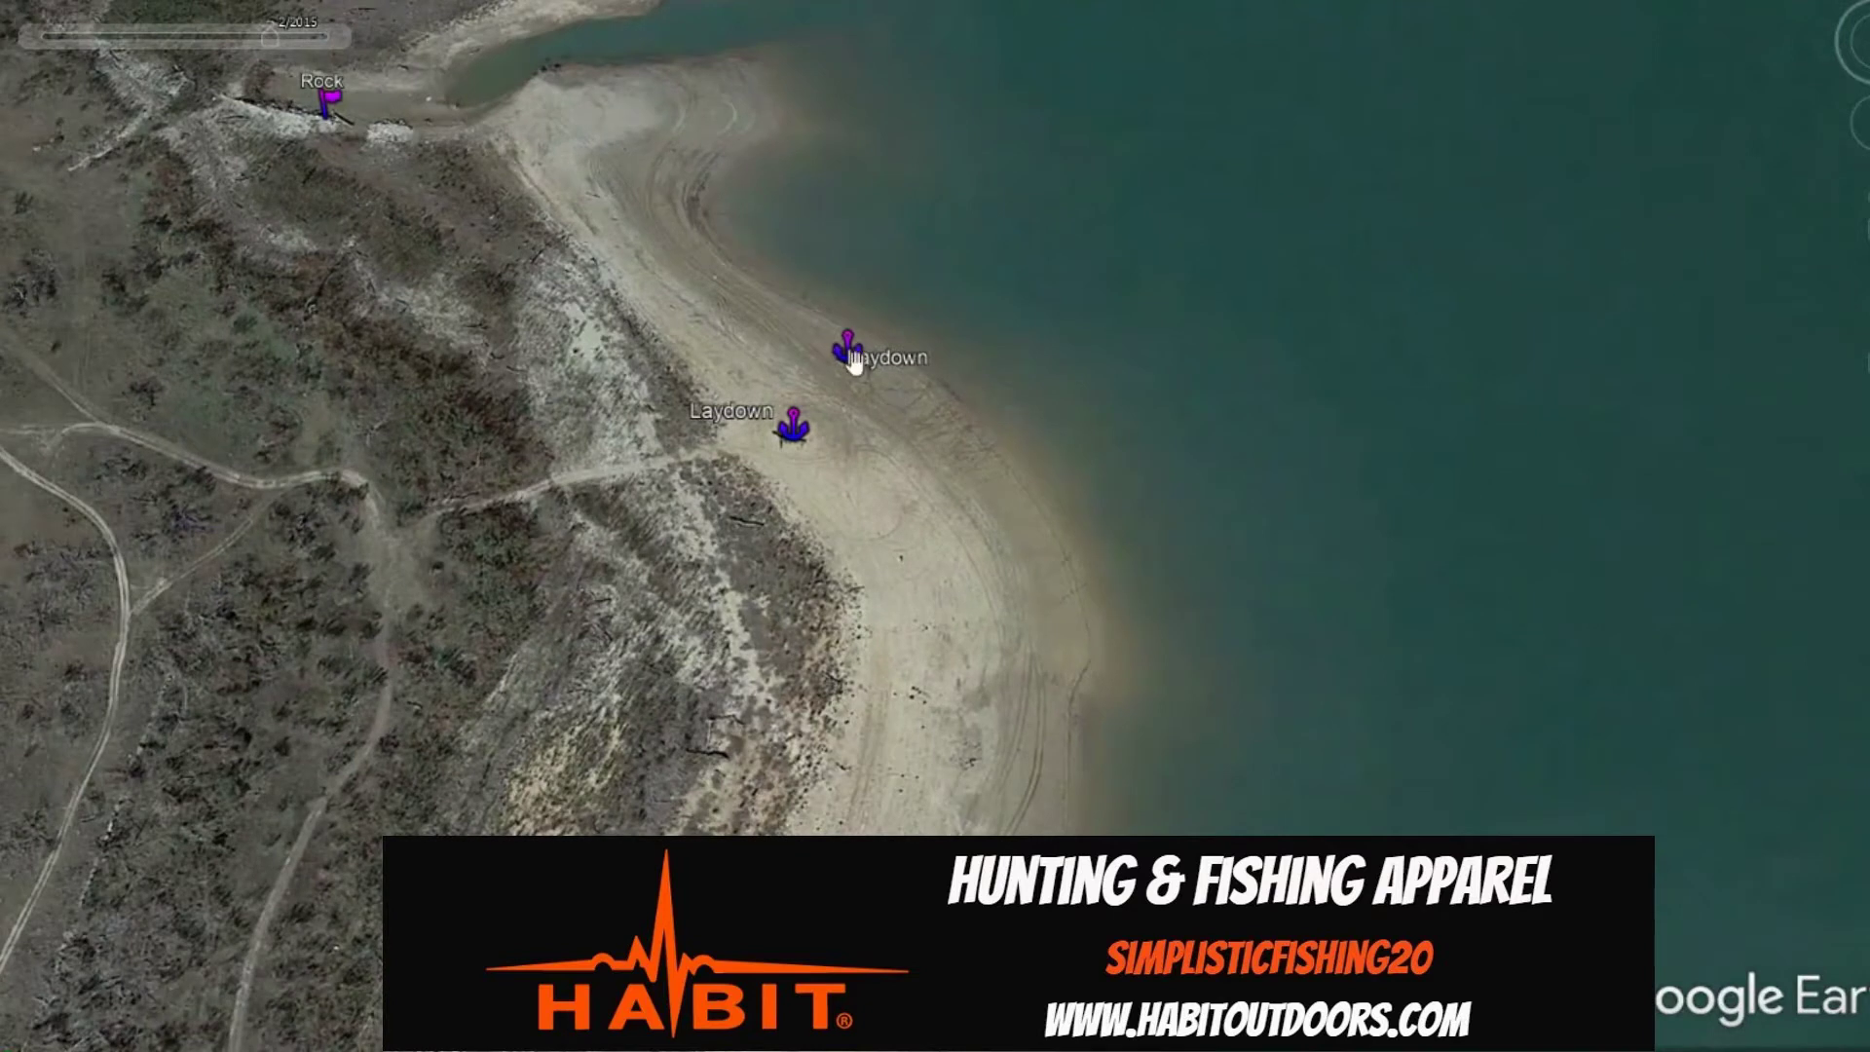
pyautogui.doubleClick(782, 472)
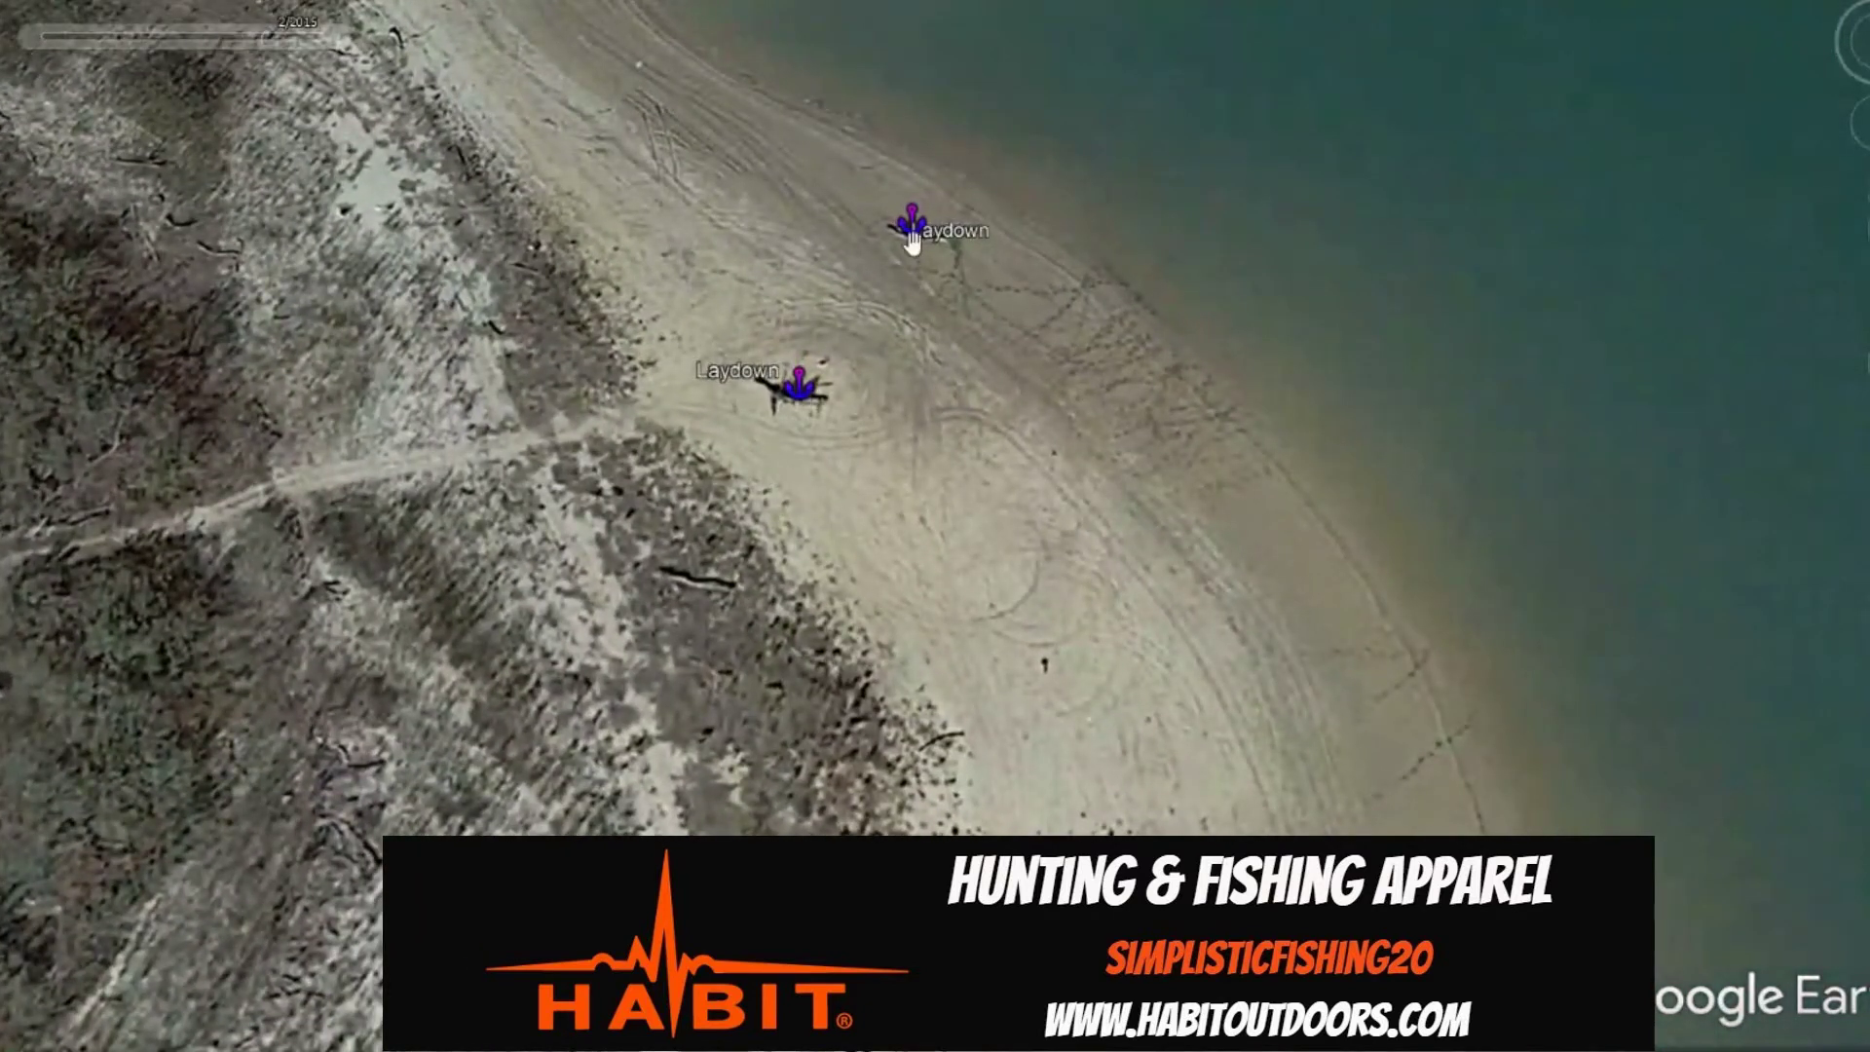
# Examine the two Check waypoints and the Laydown waypoint at the tip of the point farther southeast, including the surrounding submerged cover
pyautogui.scroll(-5, 1135, 720)
pyautogui.scroll(-5, 1173, 738)
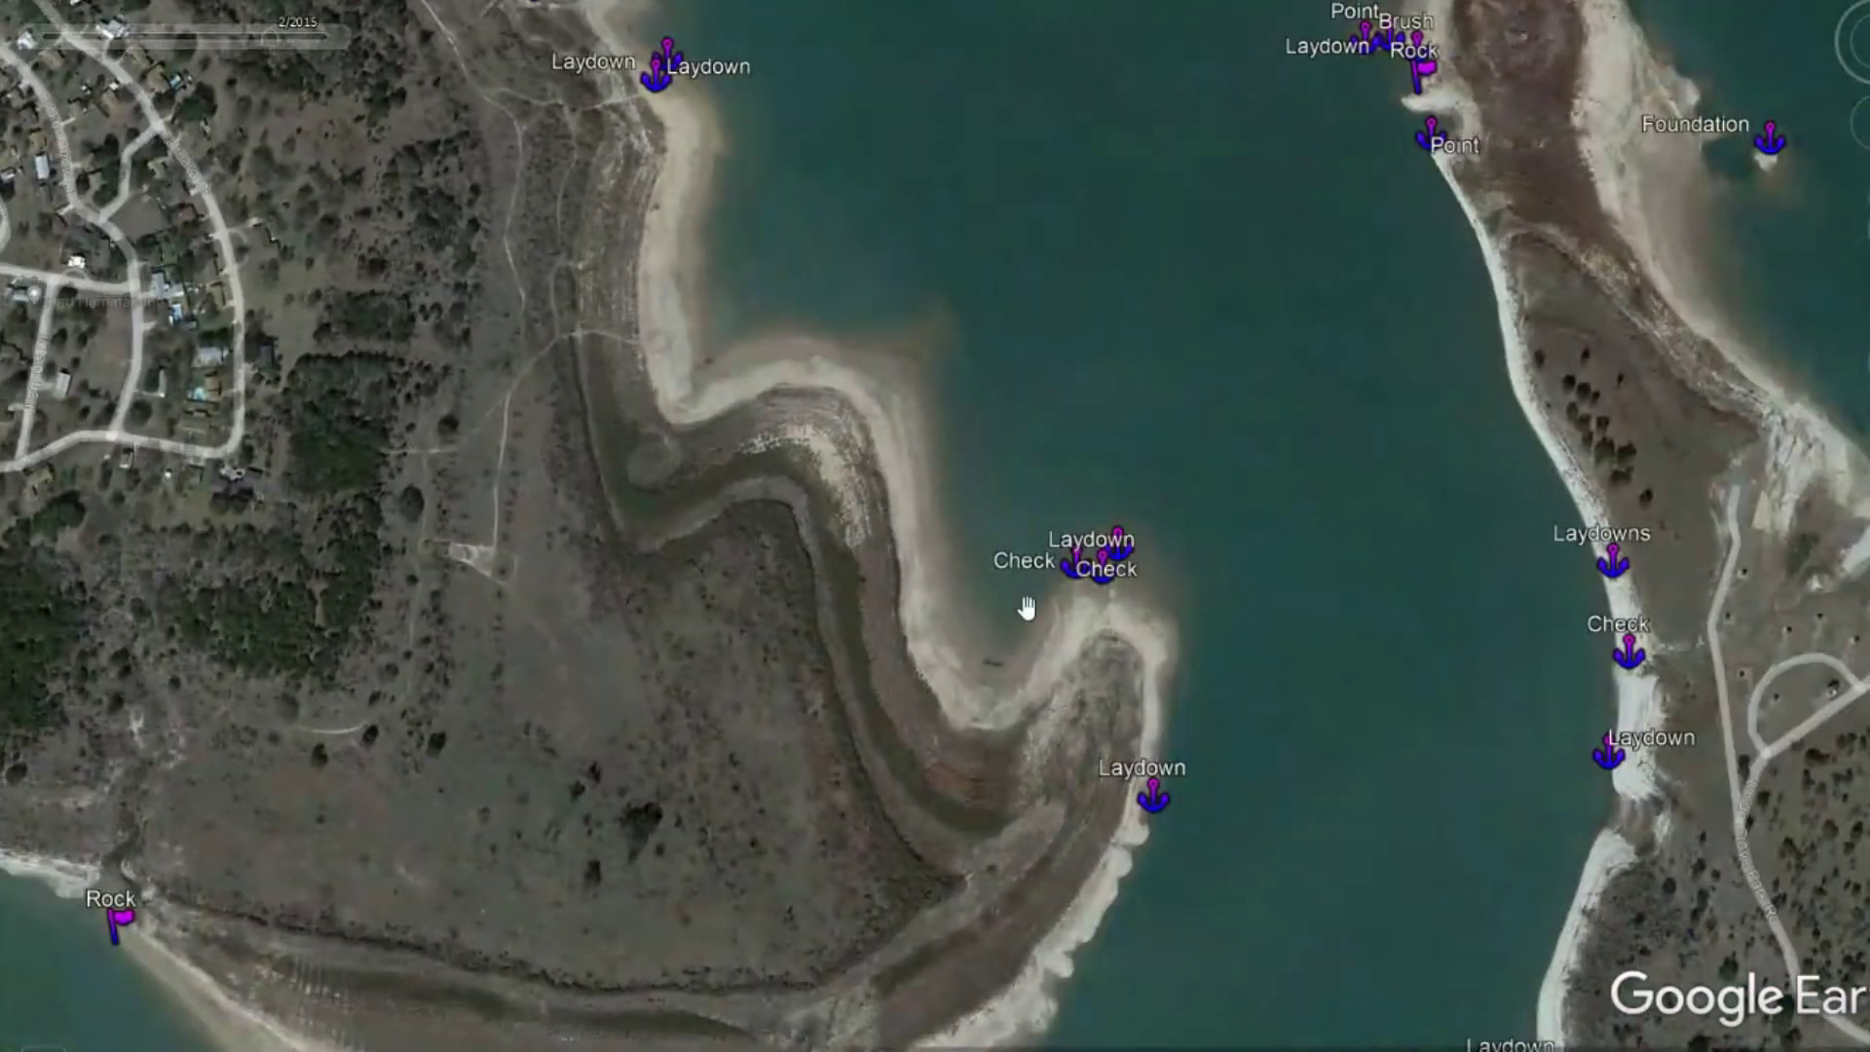
pyautogui.doubleClick(1091, 603)
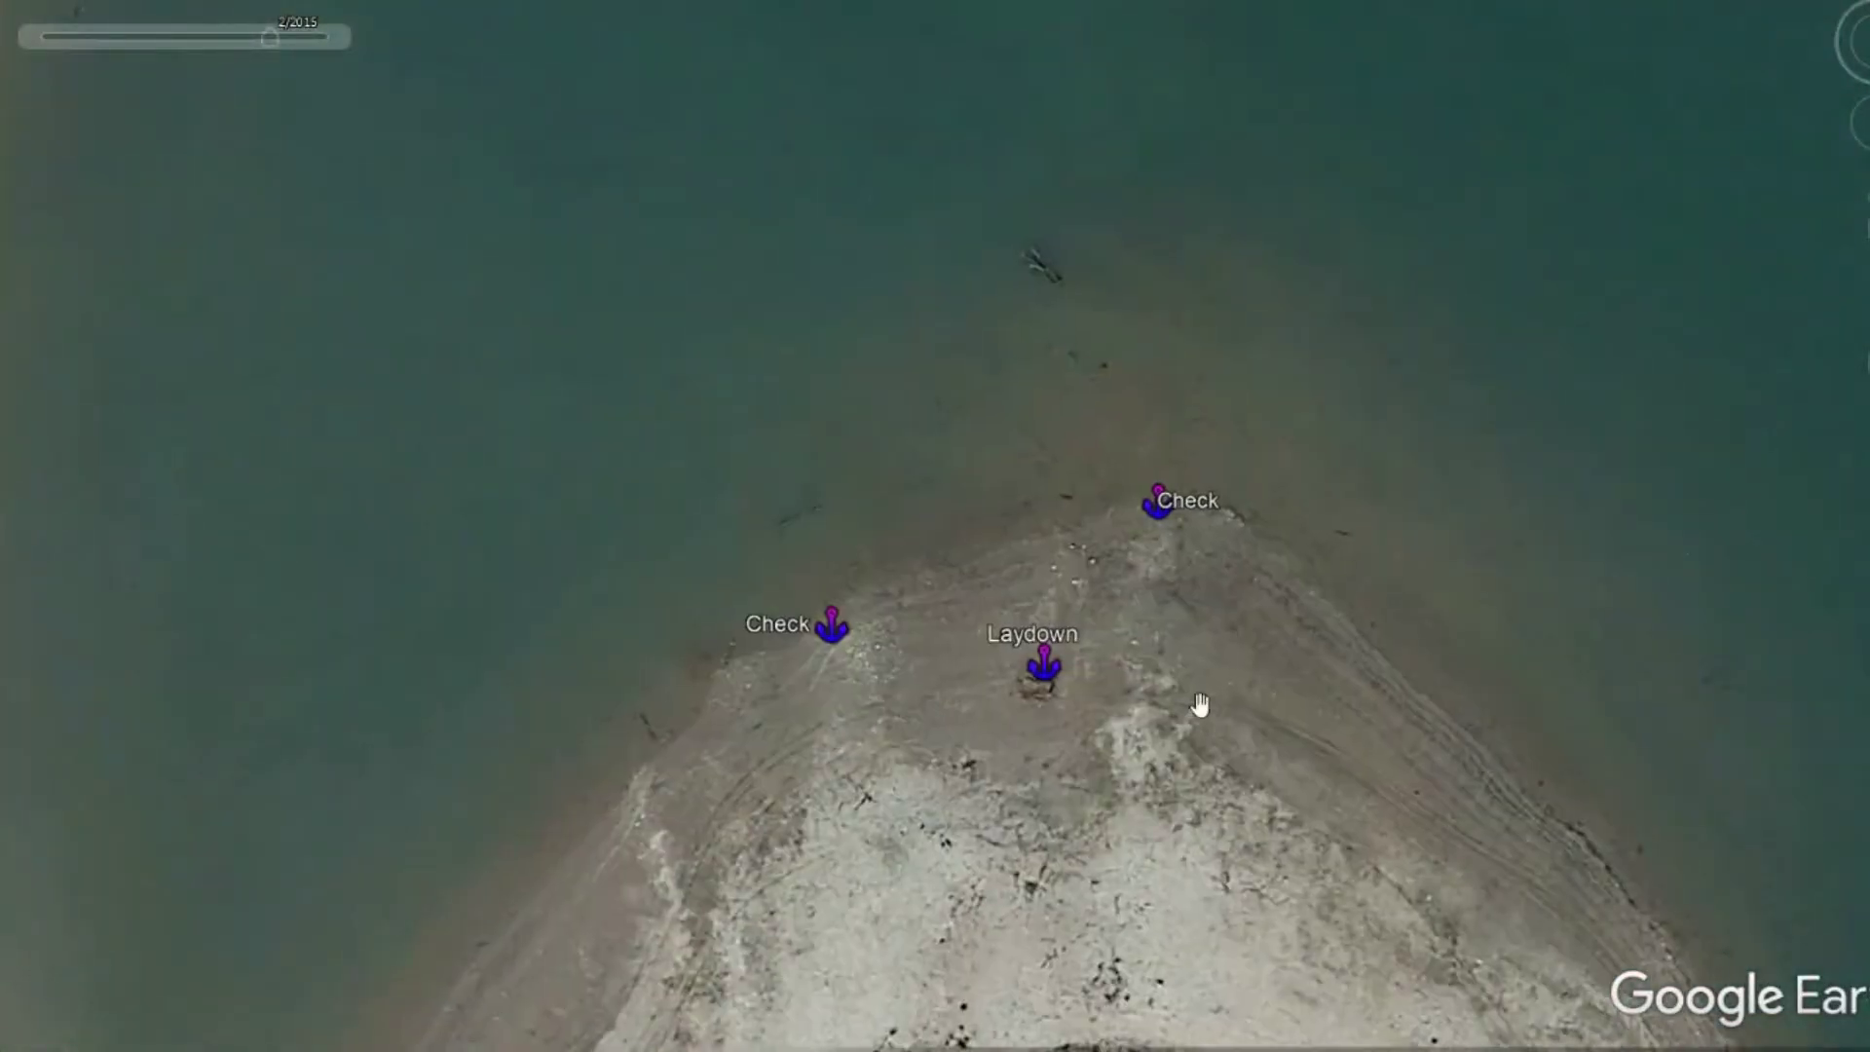
pyautogui.doubleClick(814, 740)
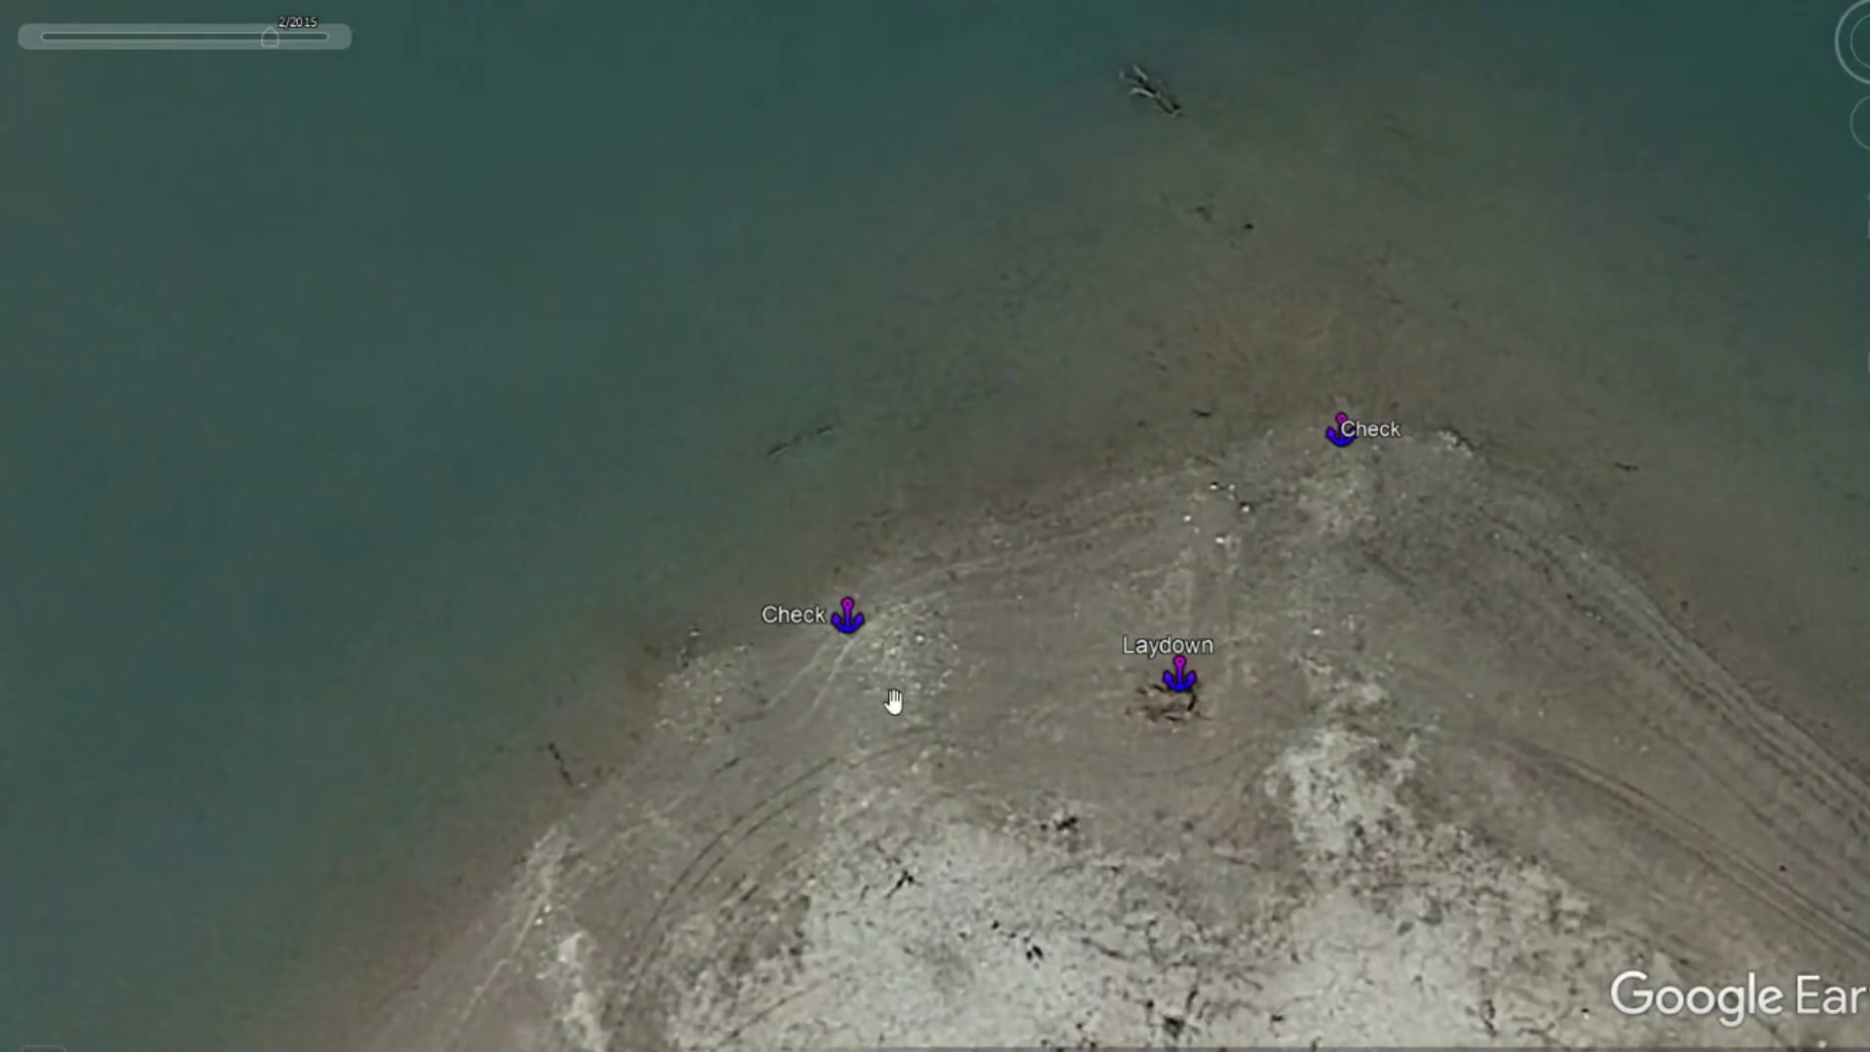
pyautogui.scroll(-5, 912, 752)
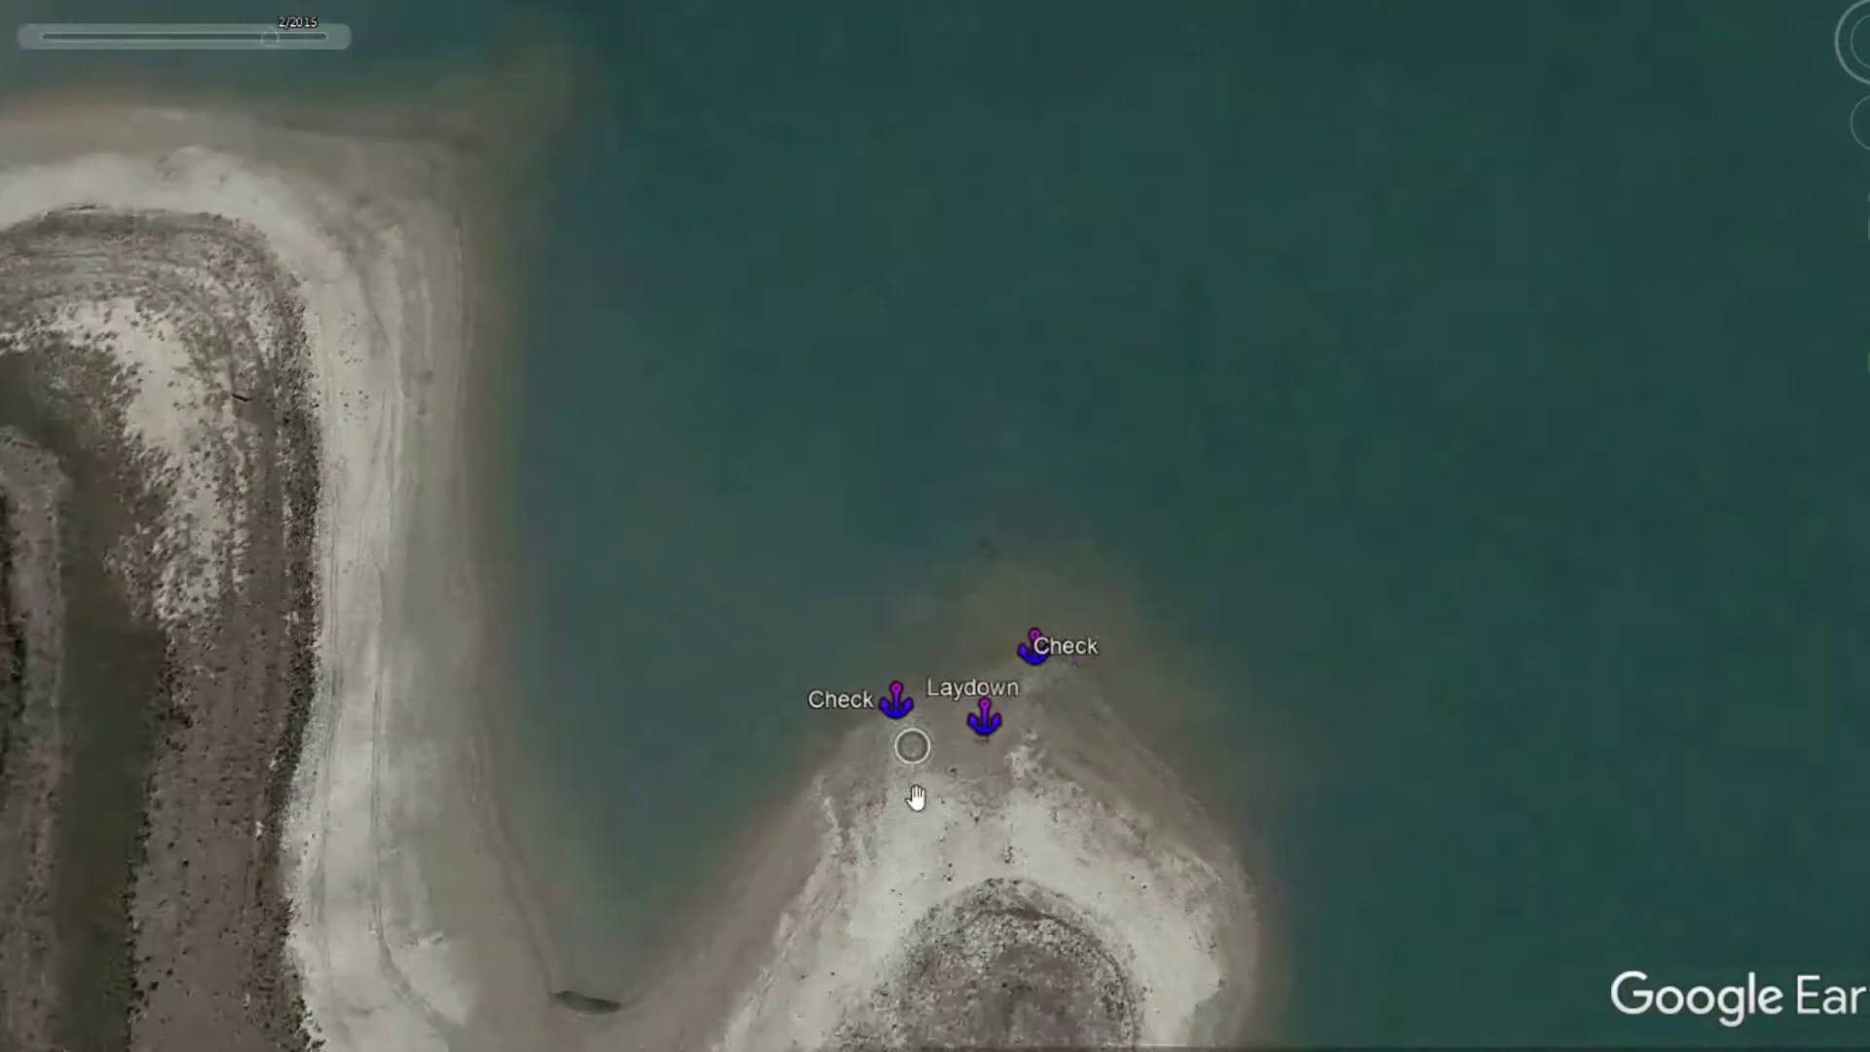
pyautogui.scroll(-5, 915, 794)
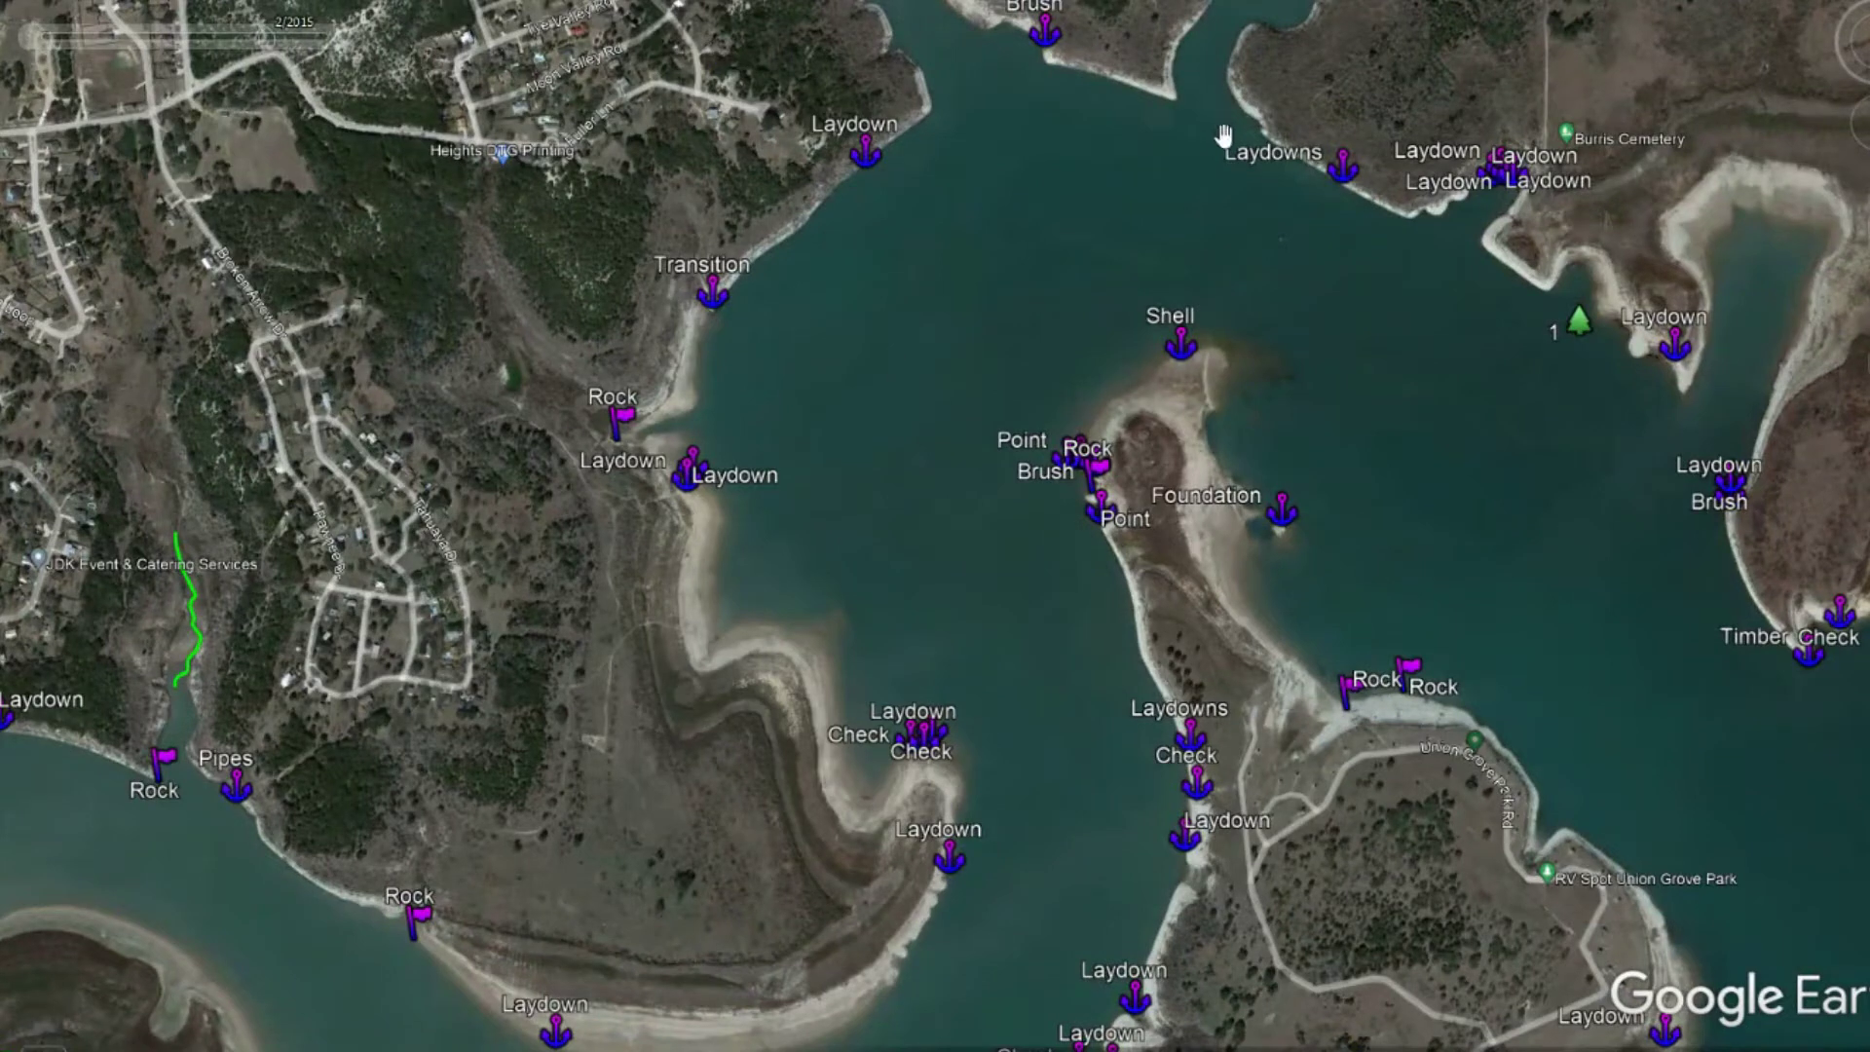
pyautogui.scroll(5, 935, 770)
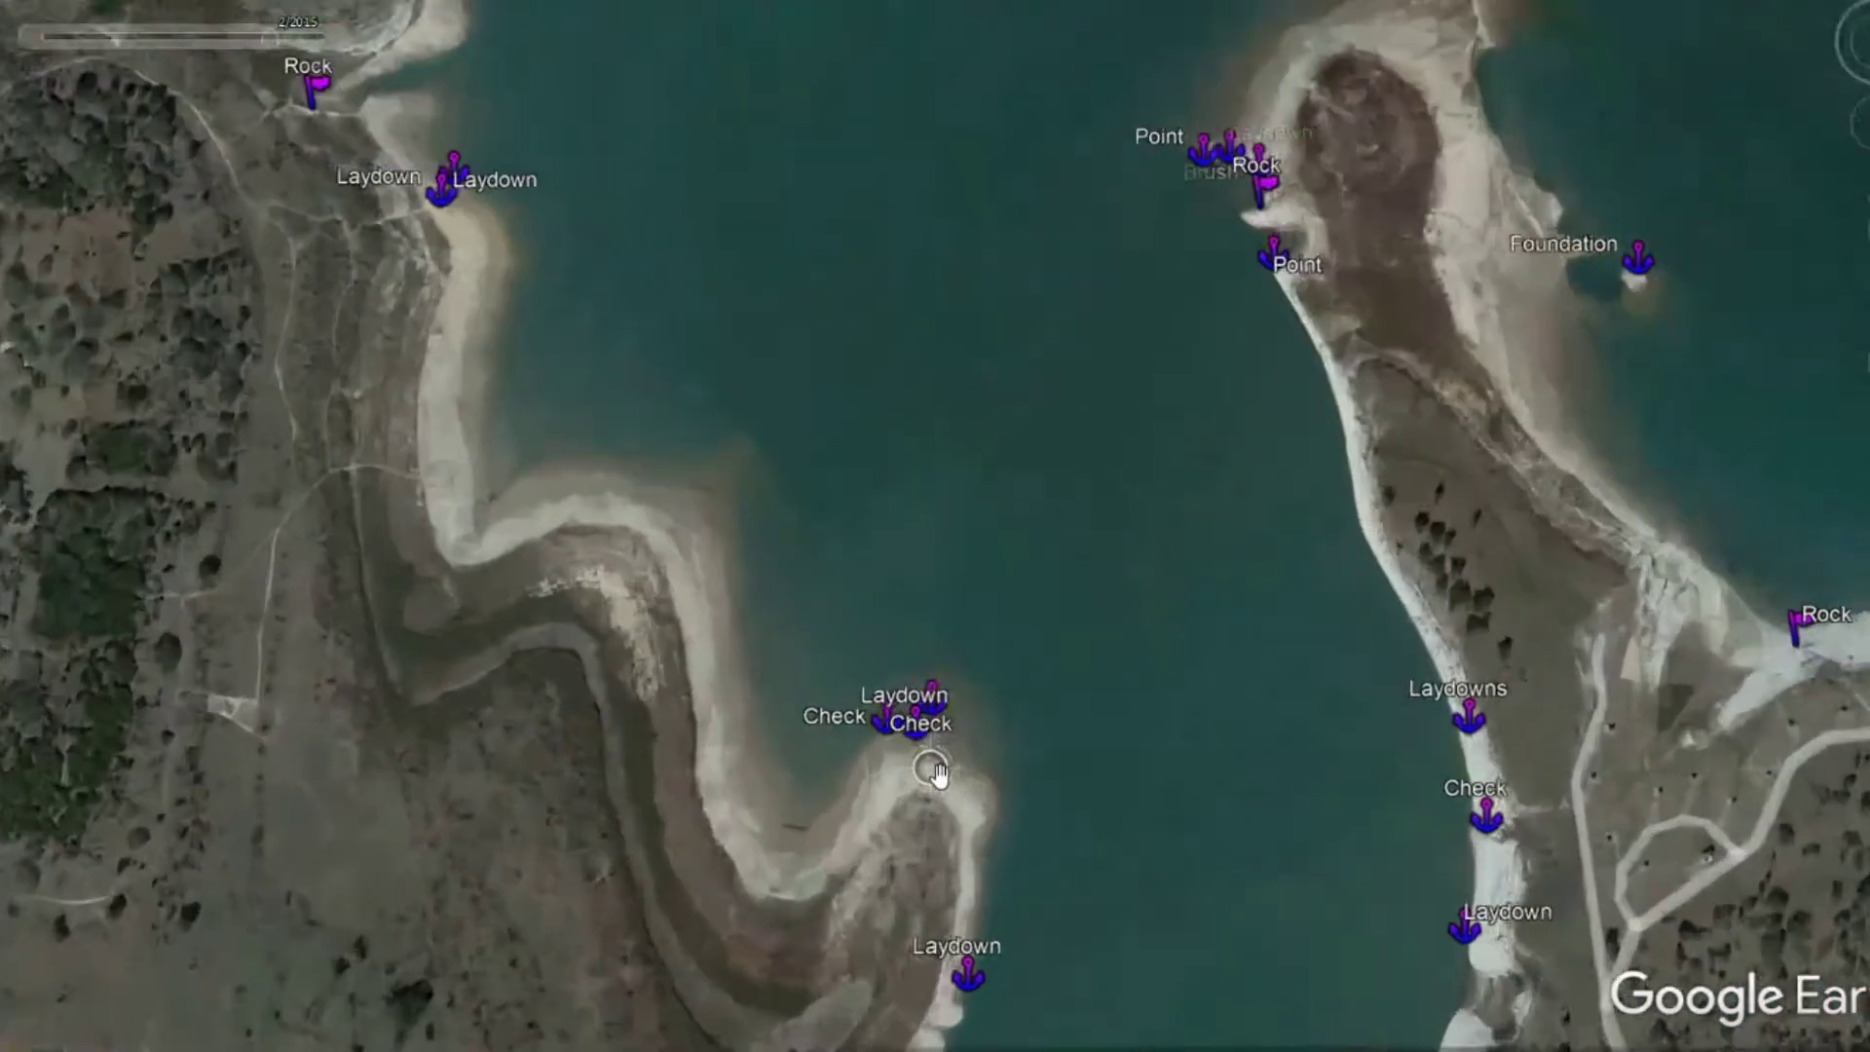
pyautogui.scroll(5, 935, 771)
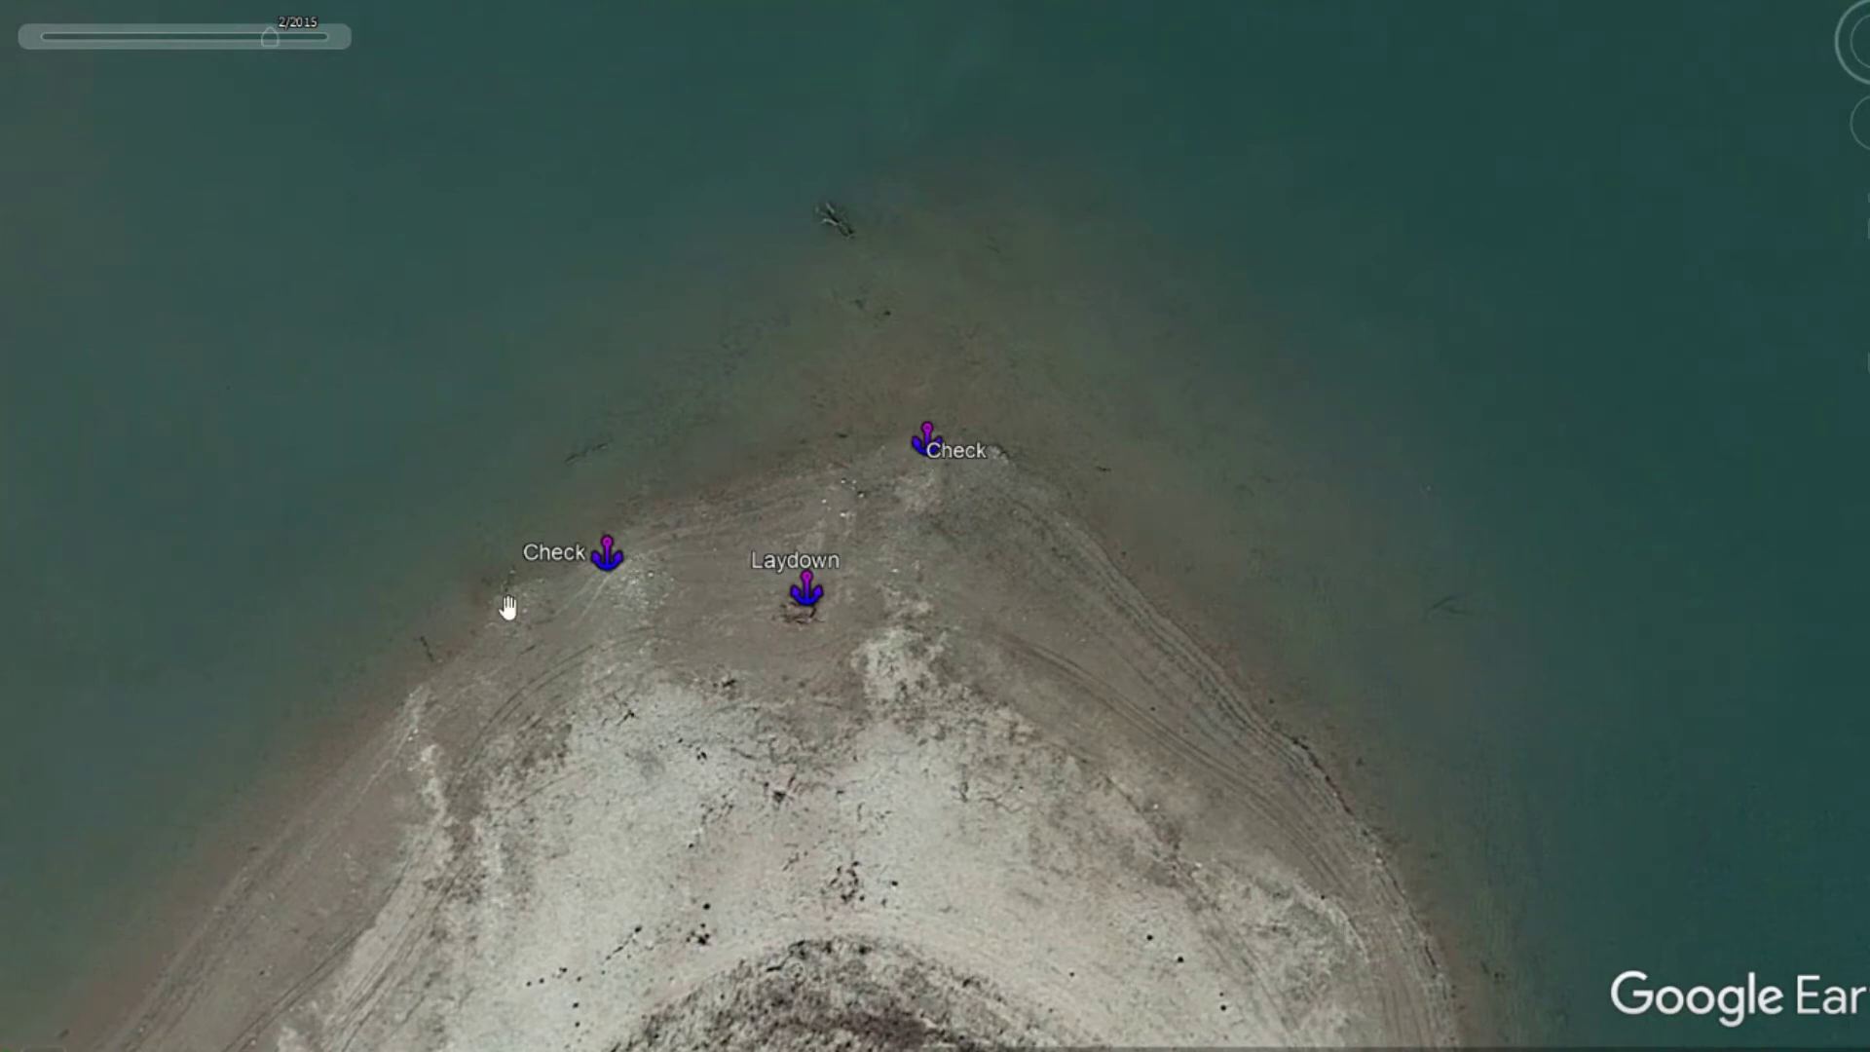
# Survey the waypoints across the main lake and around the peninsula with the Shell, Brush and Point waypoints
pyautogui.scroll(-5, 988, 652)
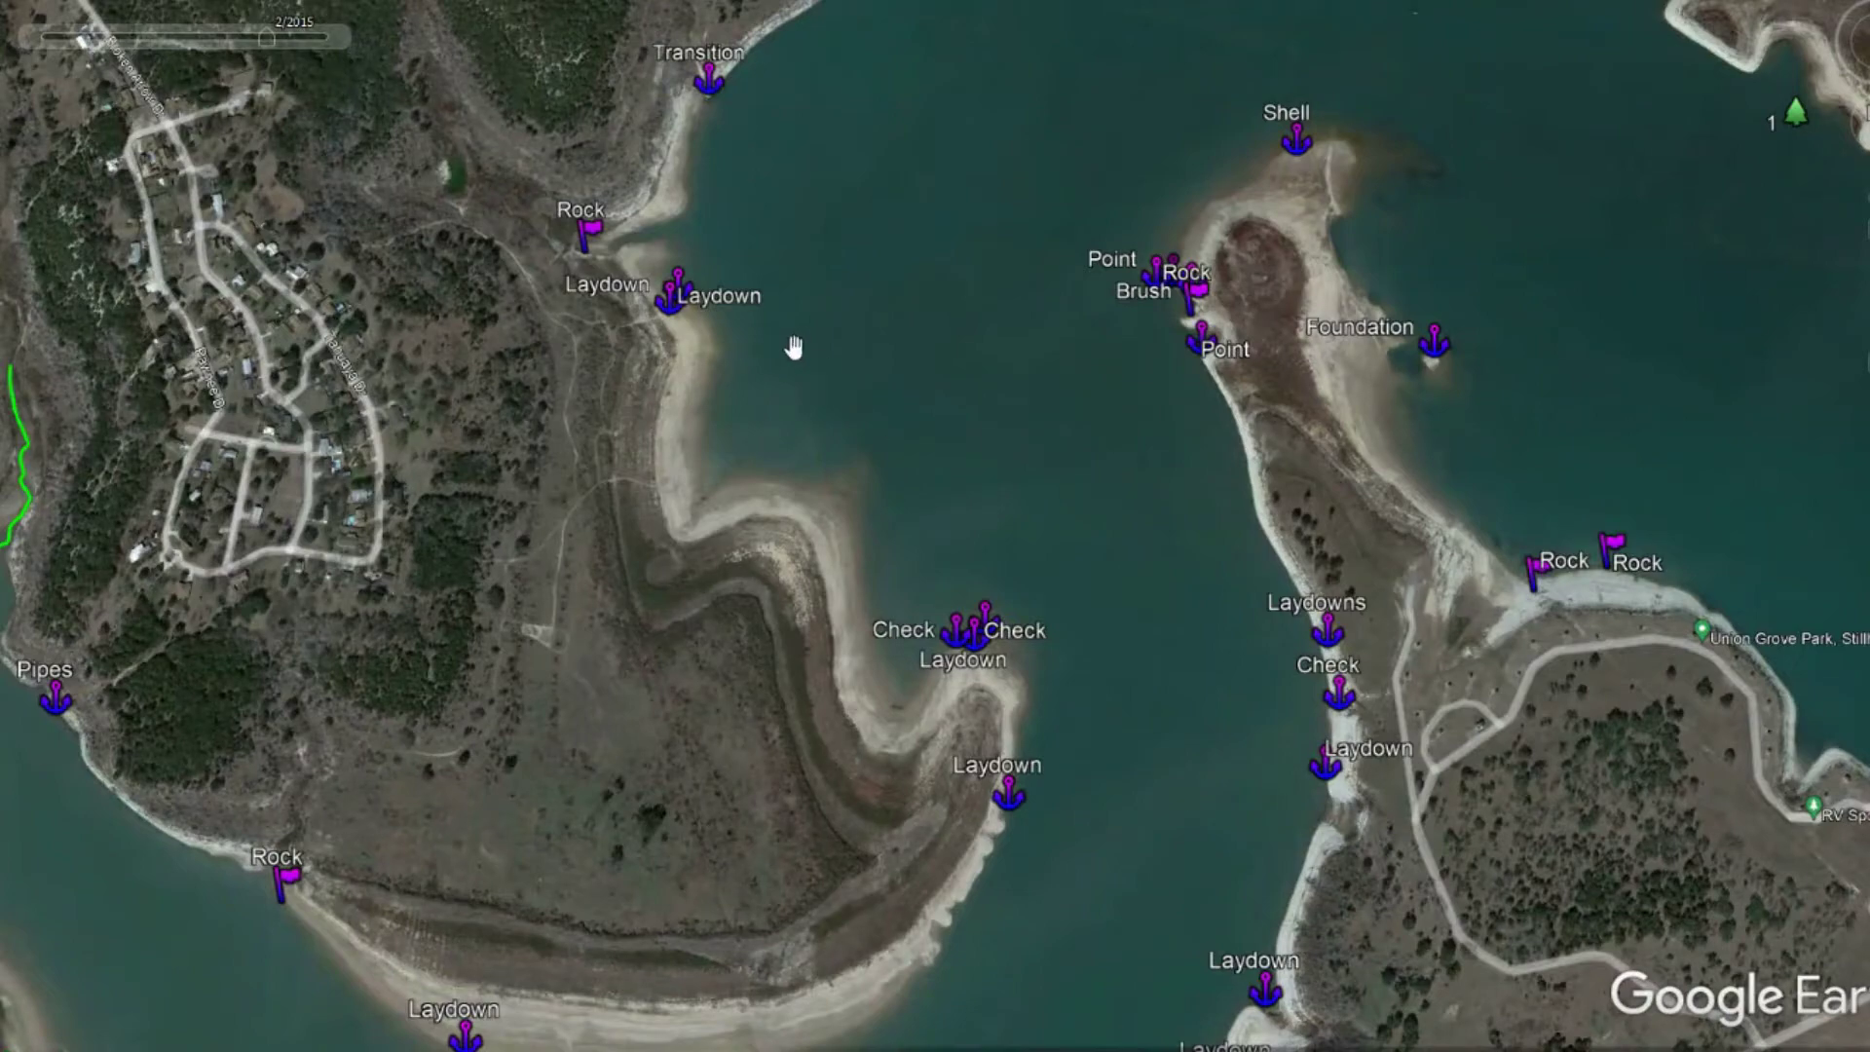
pyautogui.scroll(-5, 1217, 721)
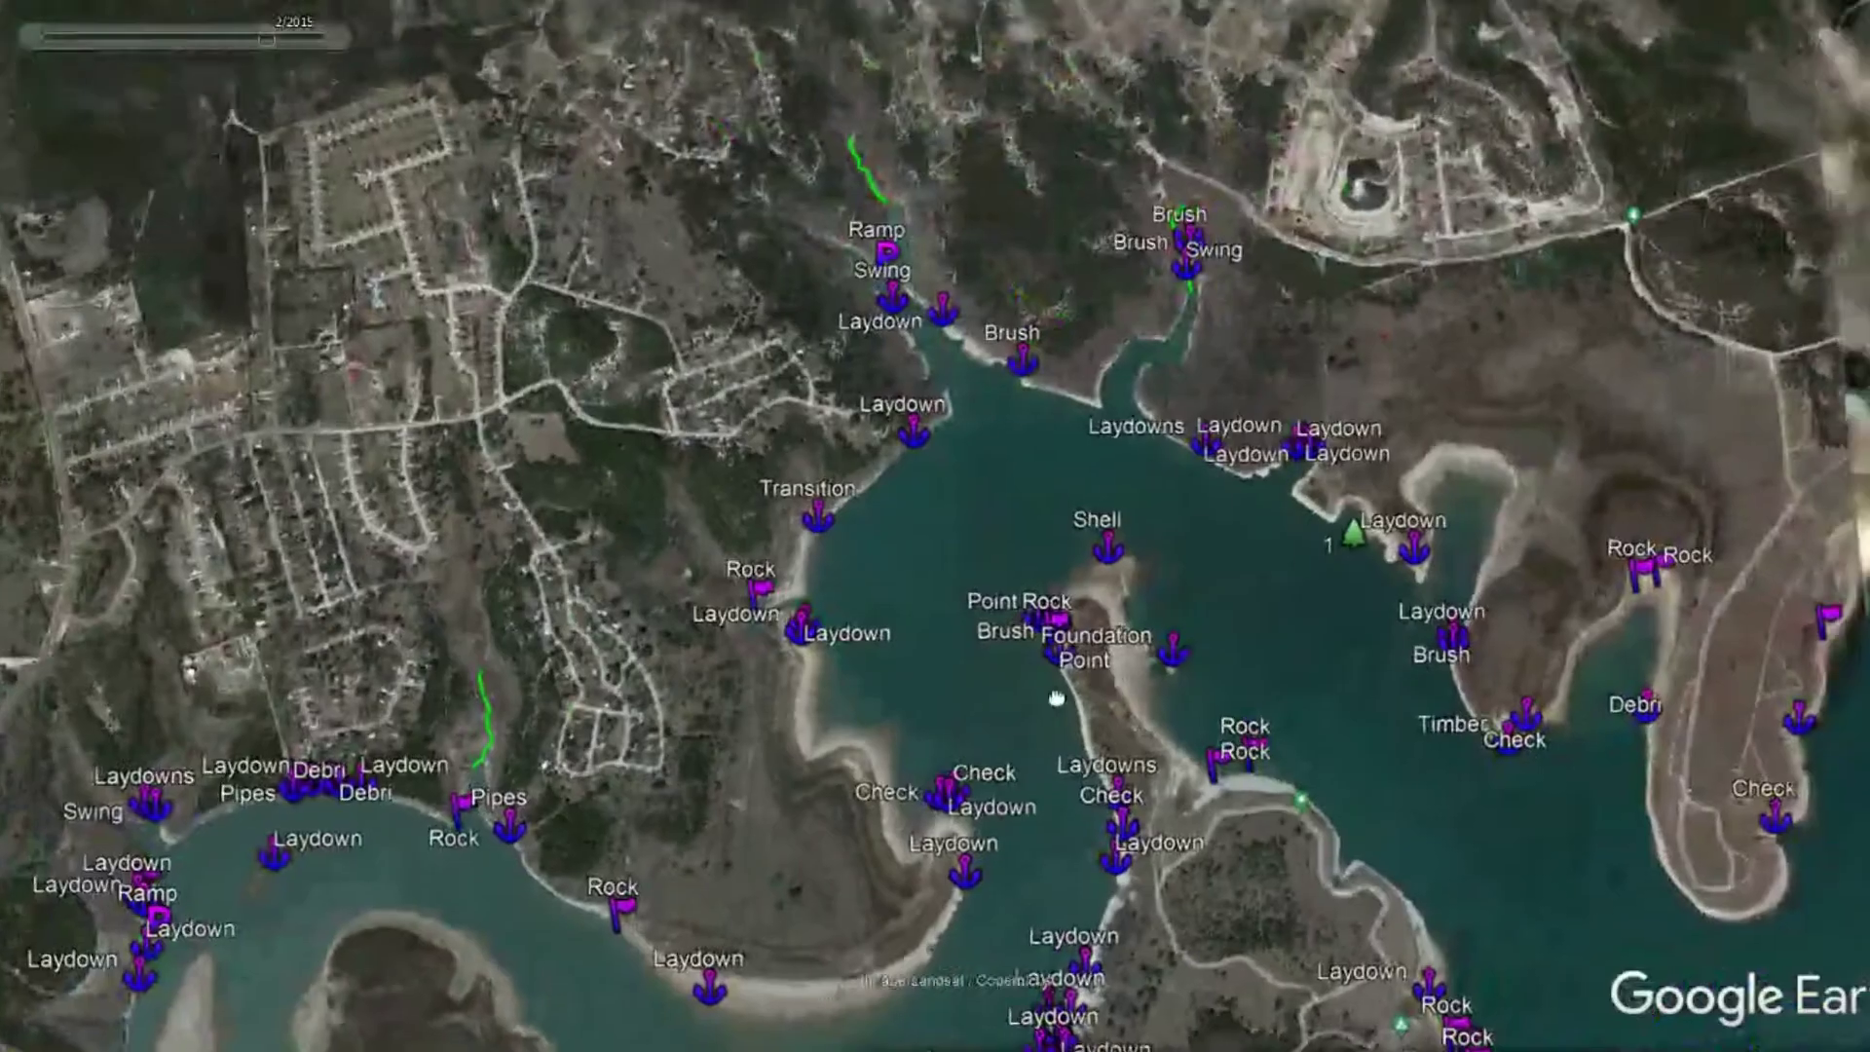
pyautogui.scroll(5, 770, 696)
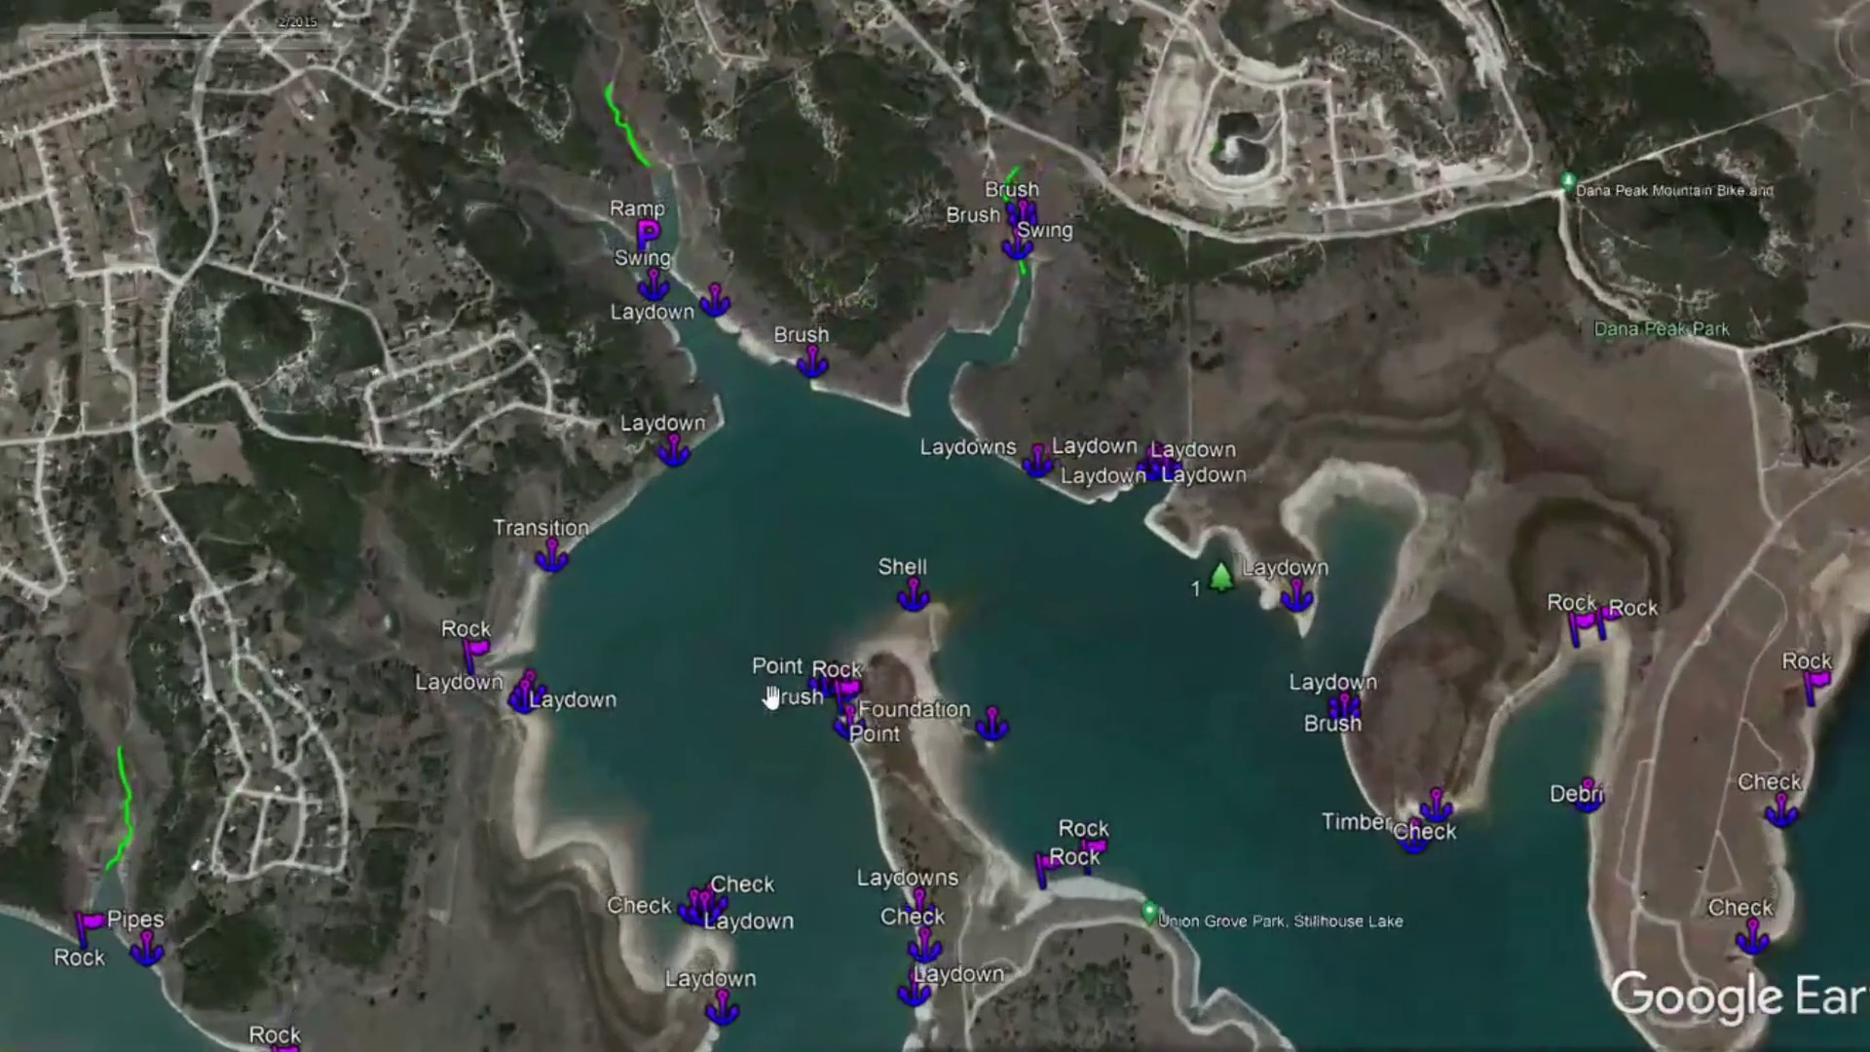
pyautogui.scroll(2, 902, 820)
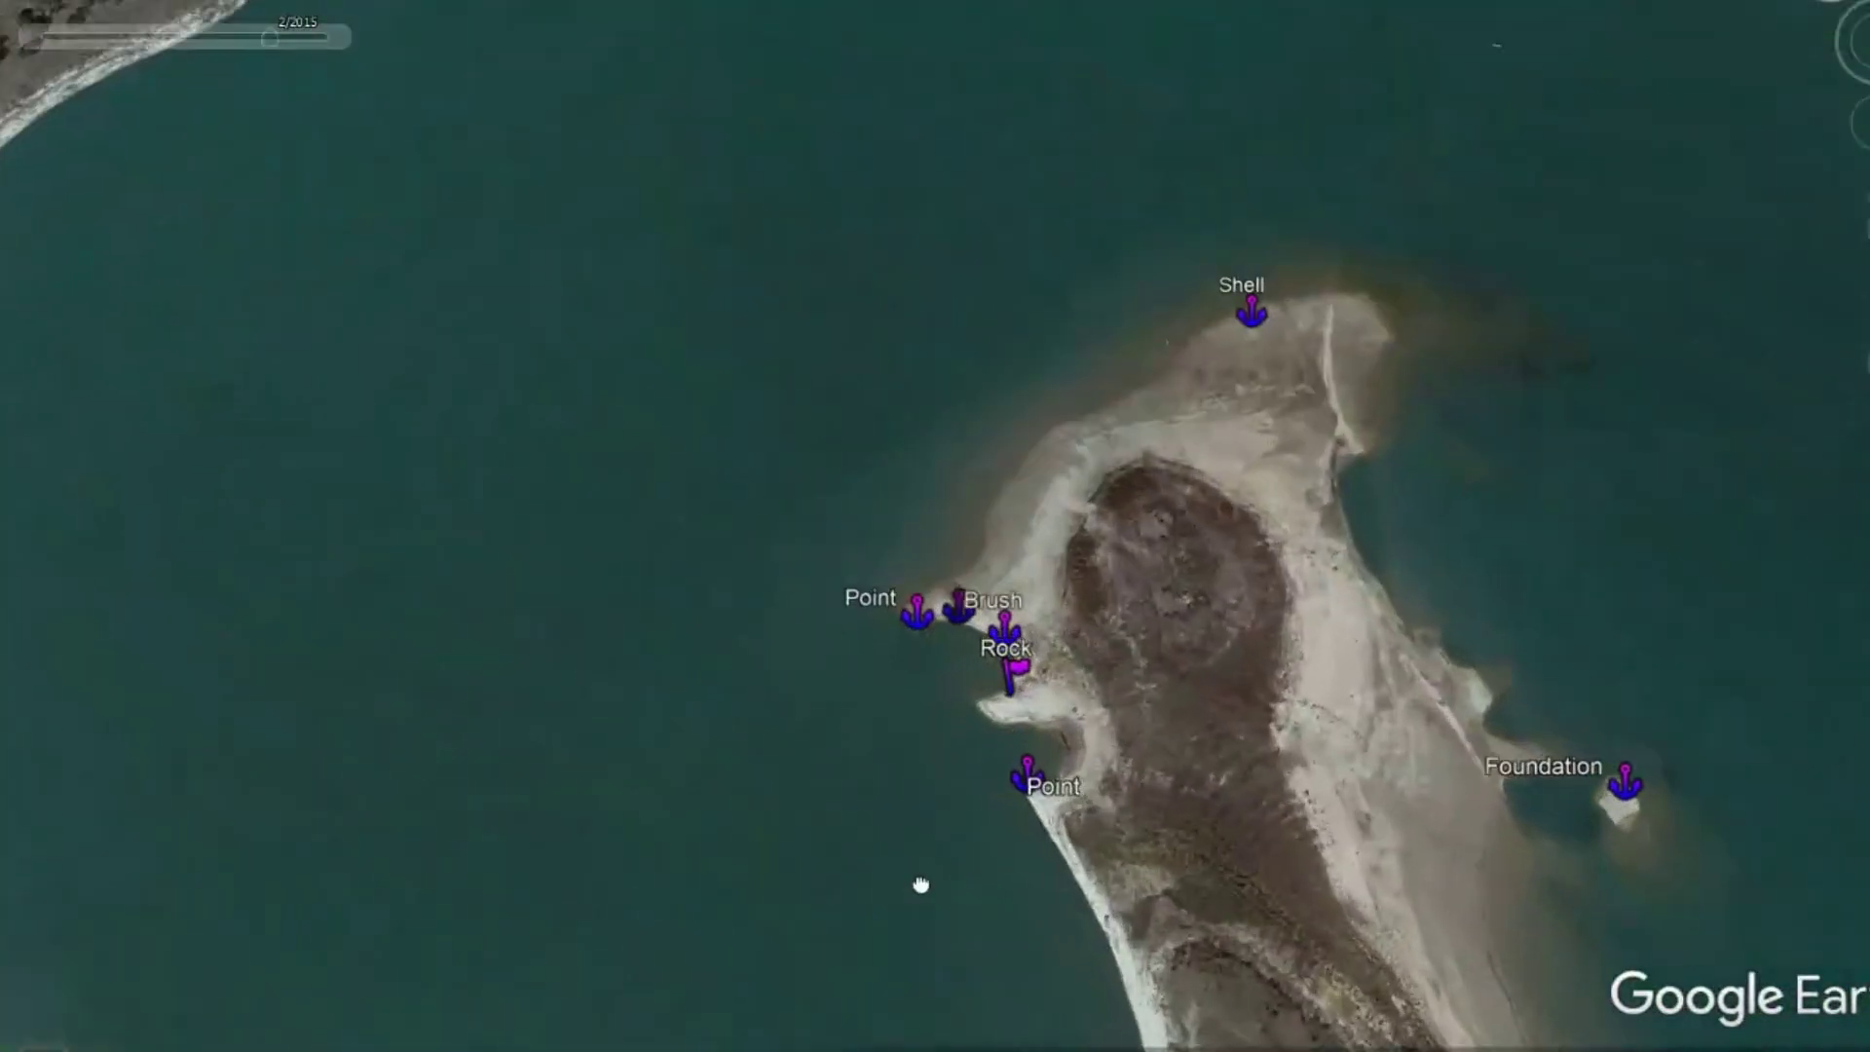
pyautogui.moveTo(922, 885); pyautogui.dragTo(685, 312)
pyautogui.scroll(-3, 728, 463)
pyautogui.scroll(-3, 729, 462)
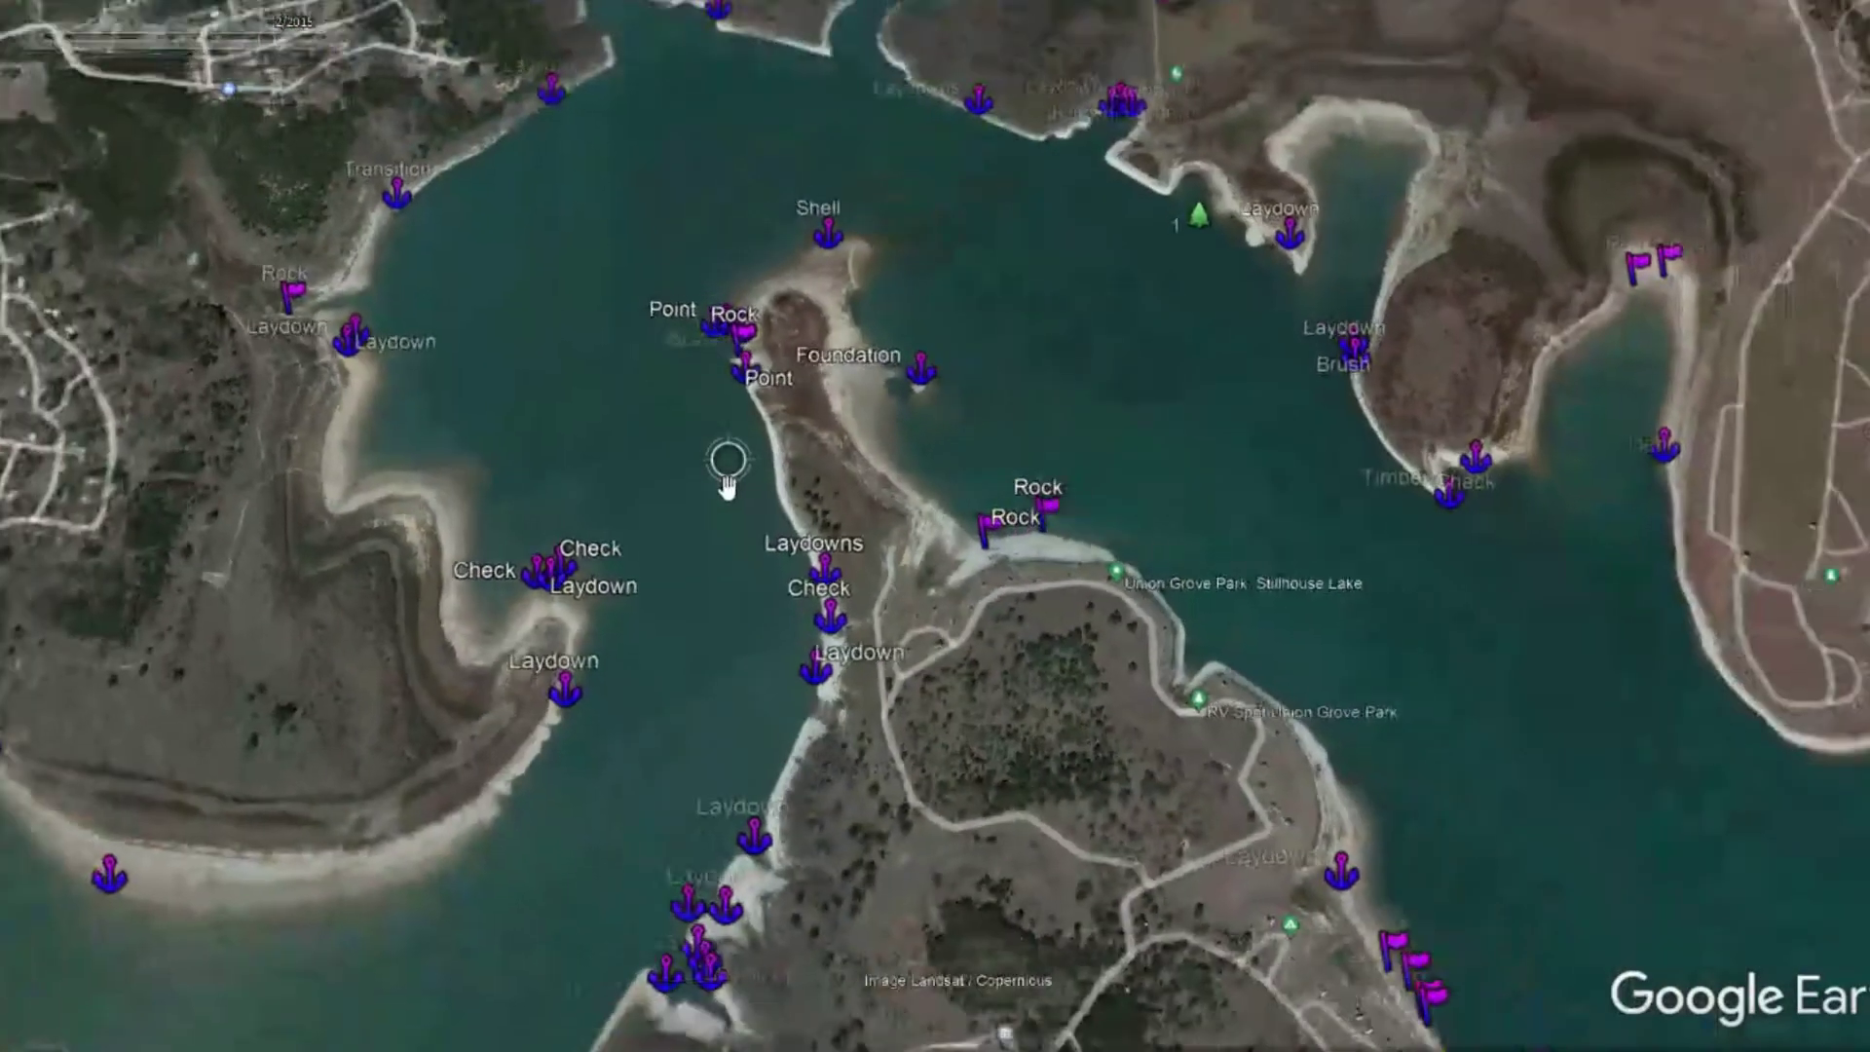
# Follow the bank southwest from the Laydown waypoint below the Check point and inspect the Laydown waypoint on the outer bend
pyautogui.moveTo(399, 837); pyautogui.dragTo(842, 568)
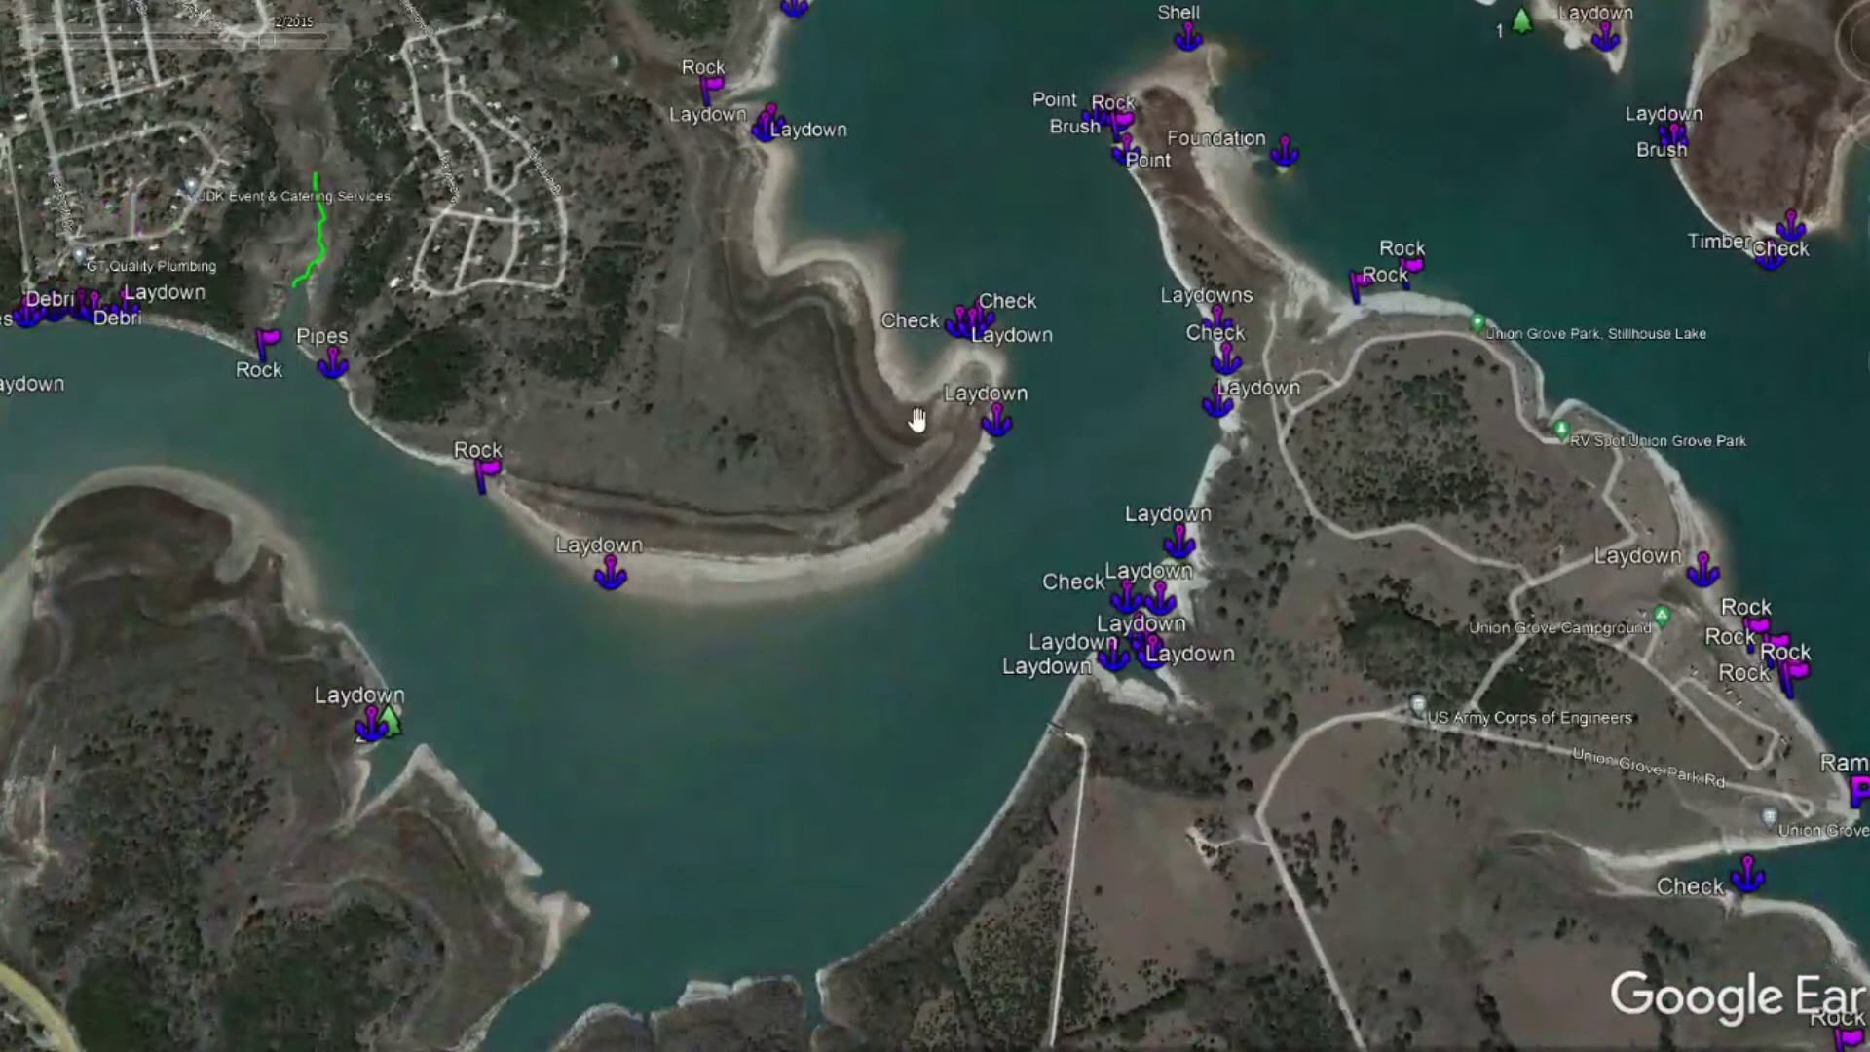
pyautogui.moveTo(966, 306); pyautogui.dragTo(967, 313)
pyautogui.scroll(5, 967, 498)
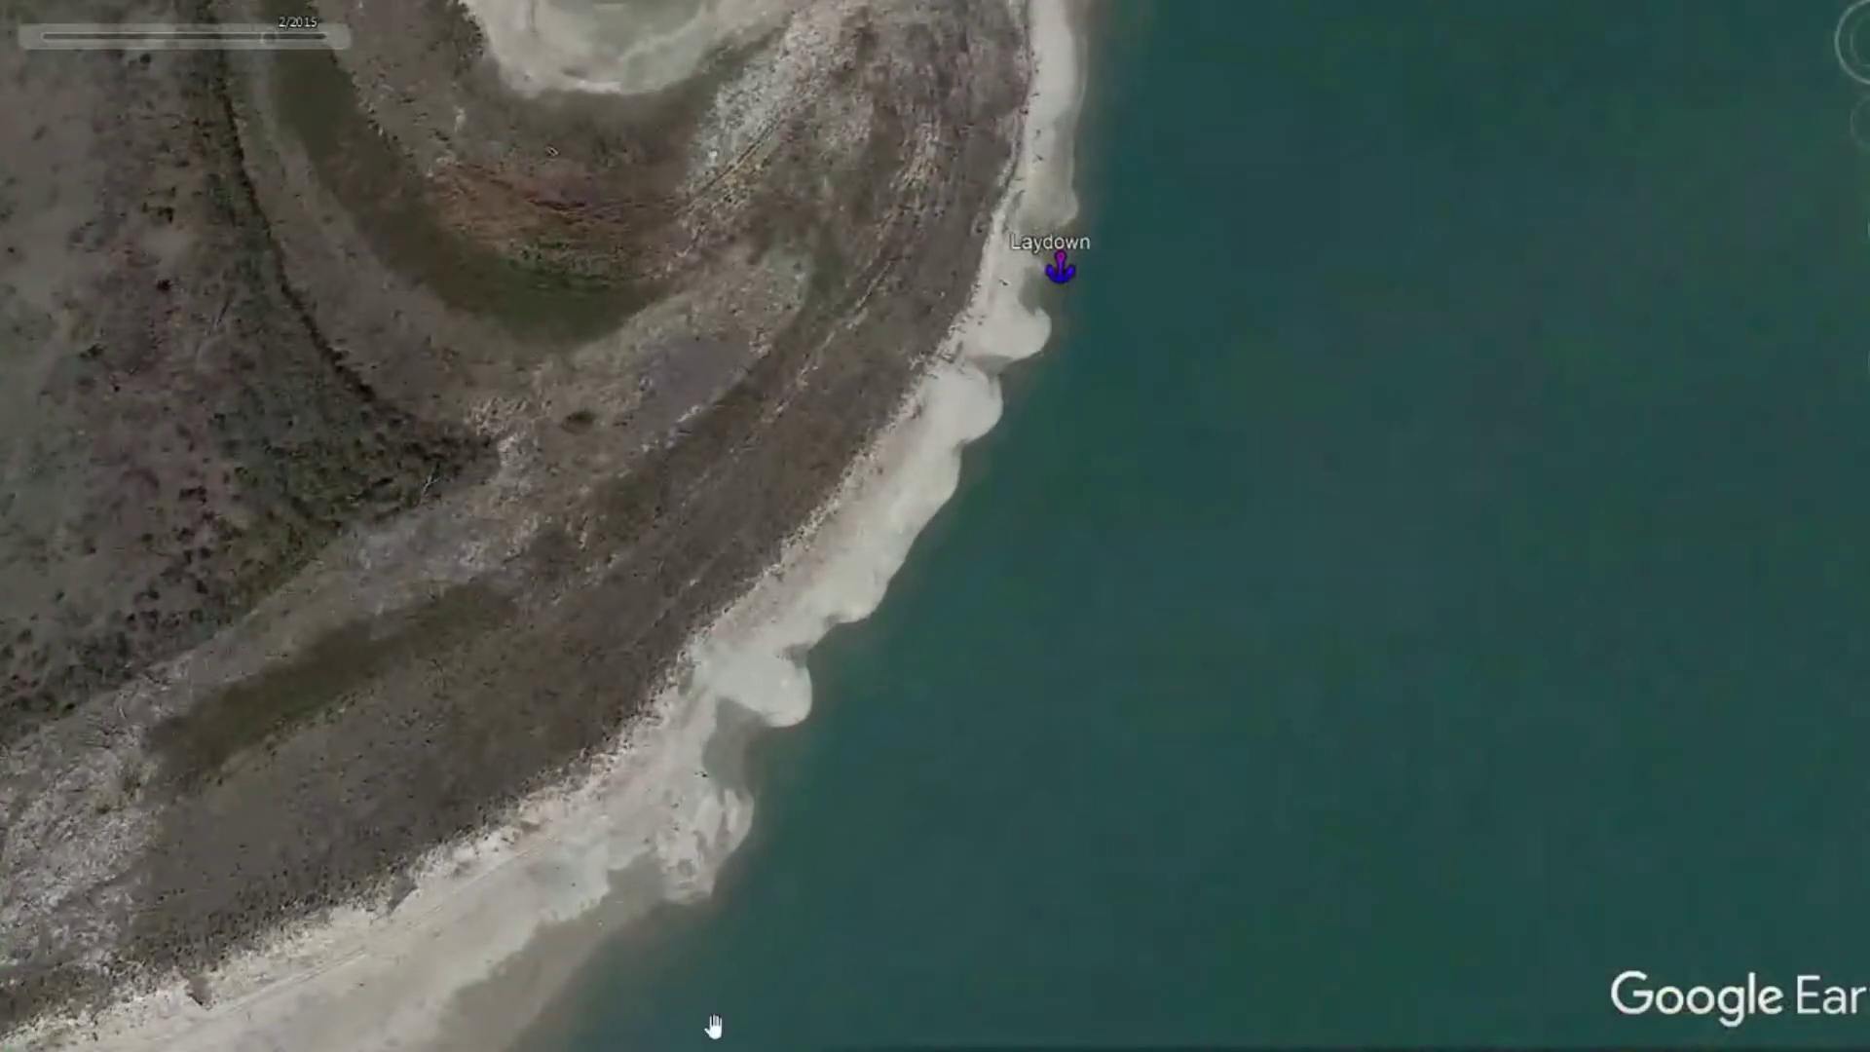
pyautogui.moveTo(715, 1026); pyautogui.dragTo(1451, 387)
pyautogui.moveTo(497, 618); pyautogui.dragTo(1189, 722)
pyautogui.scroll(-3, 1188, 721)
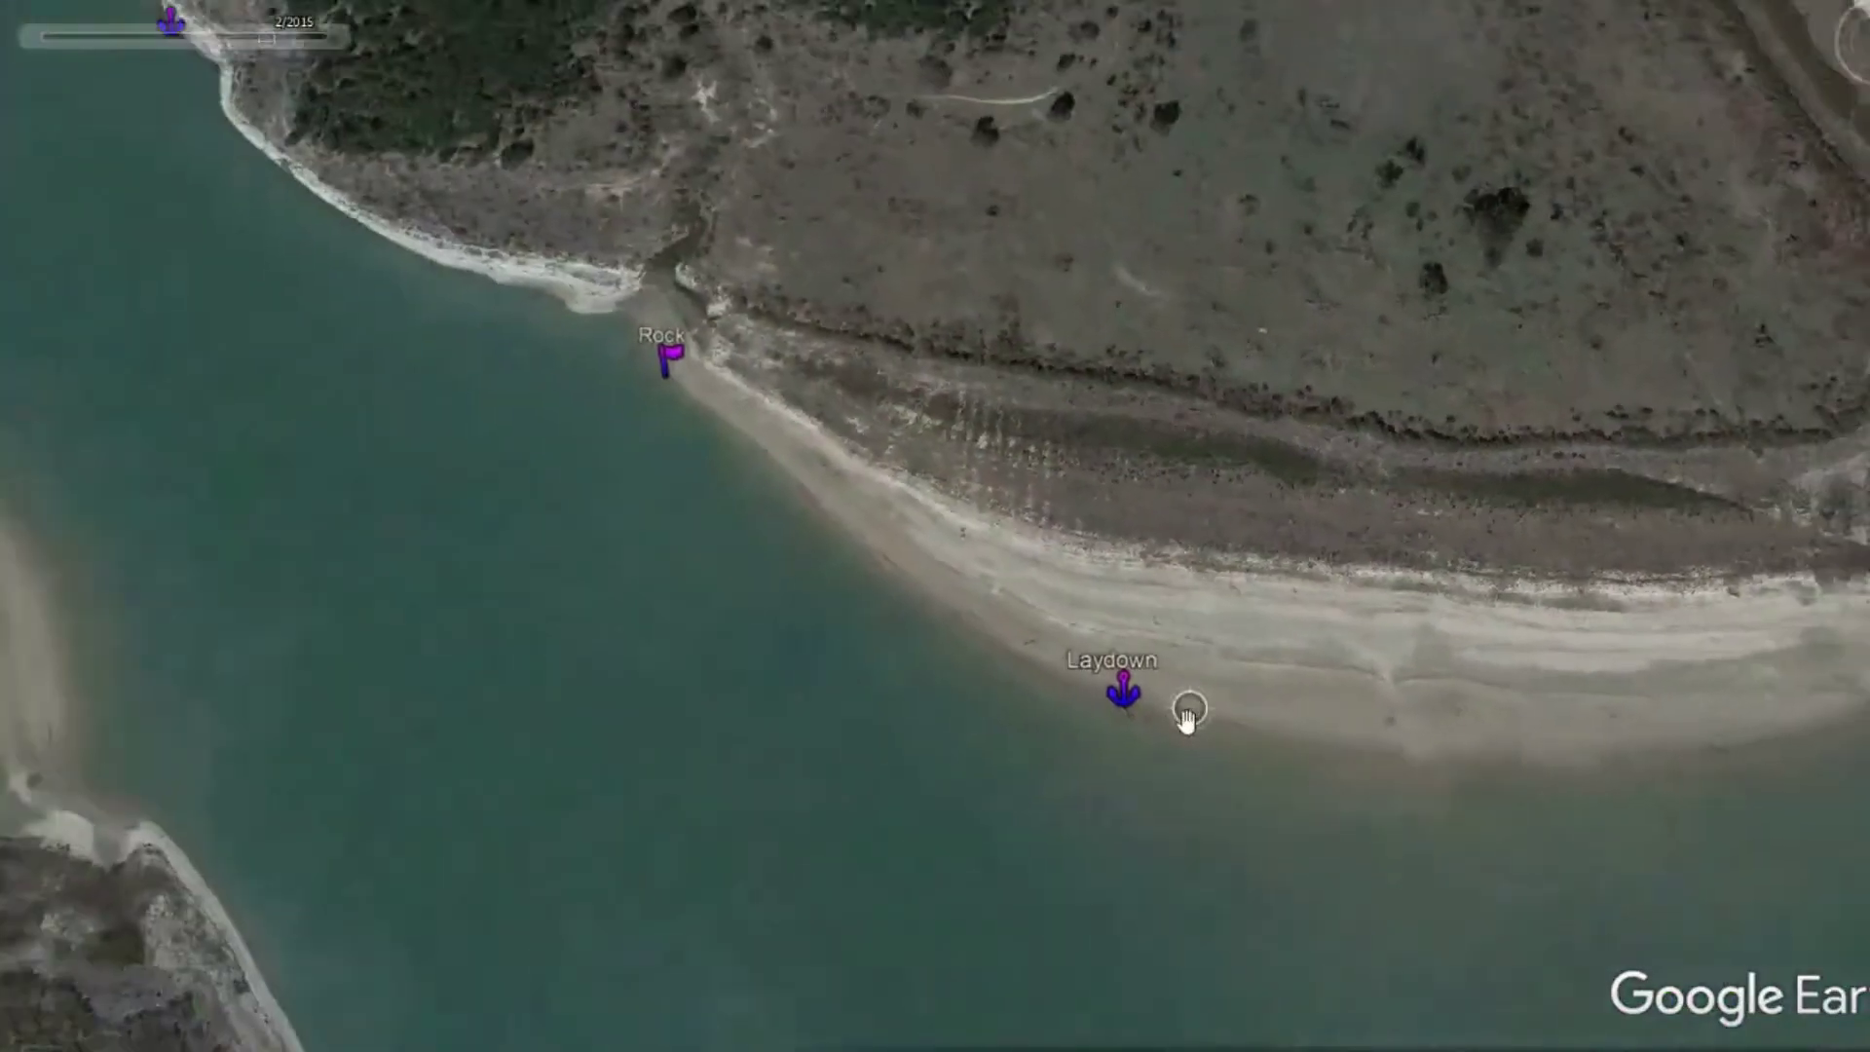
pyautogui.scroll(4, 1124, 732)
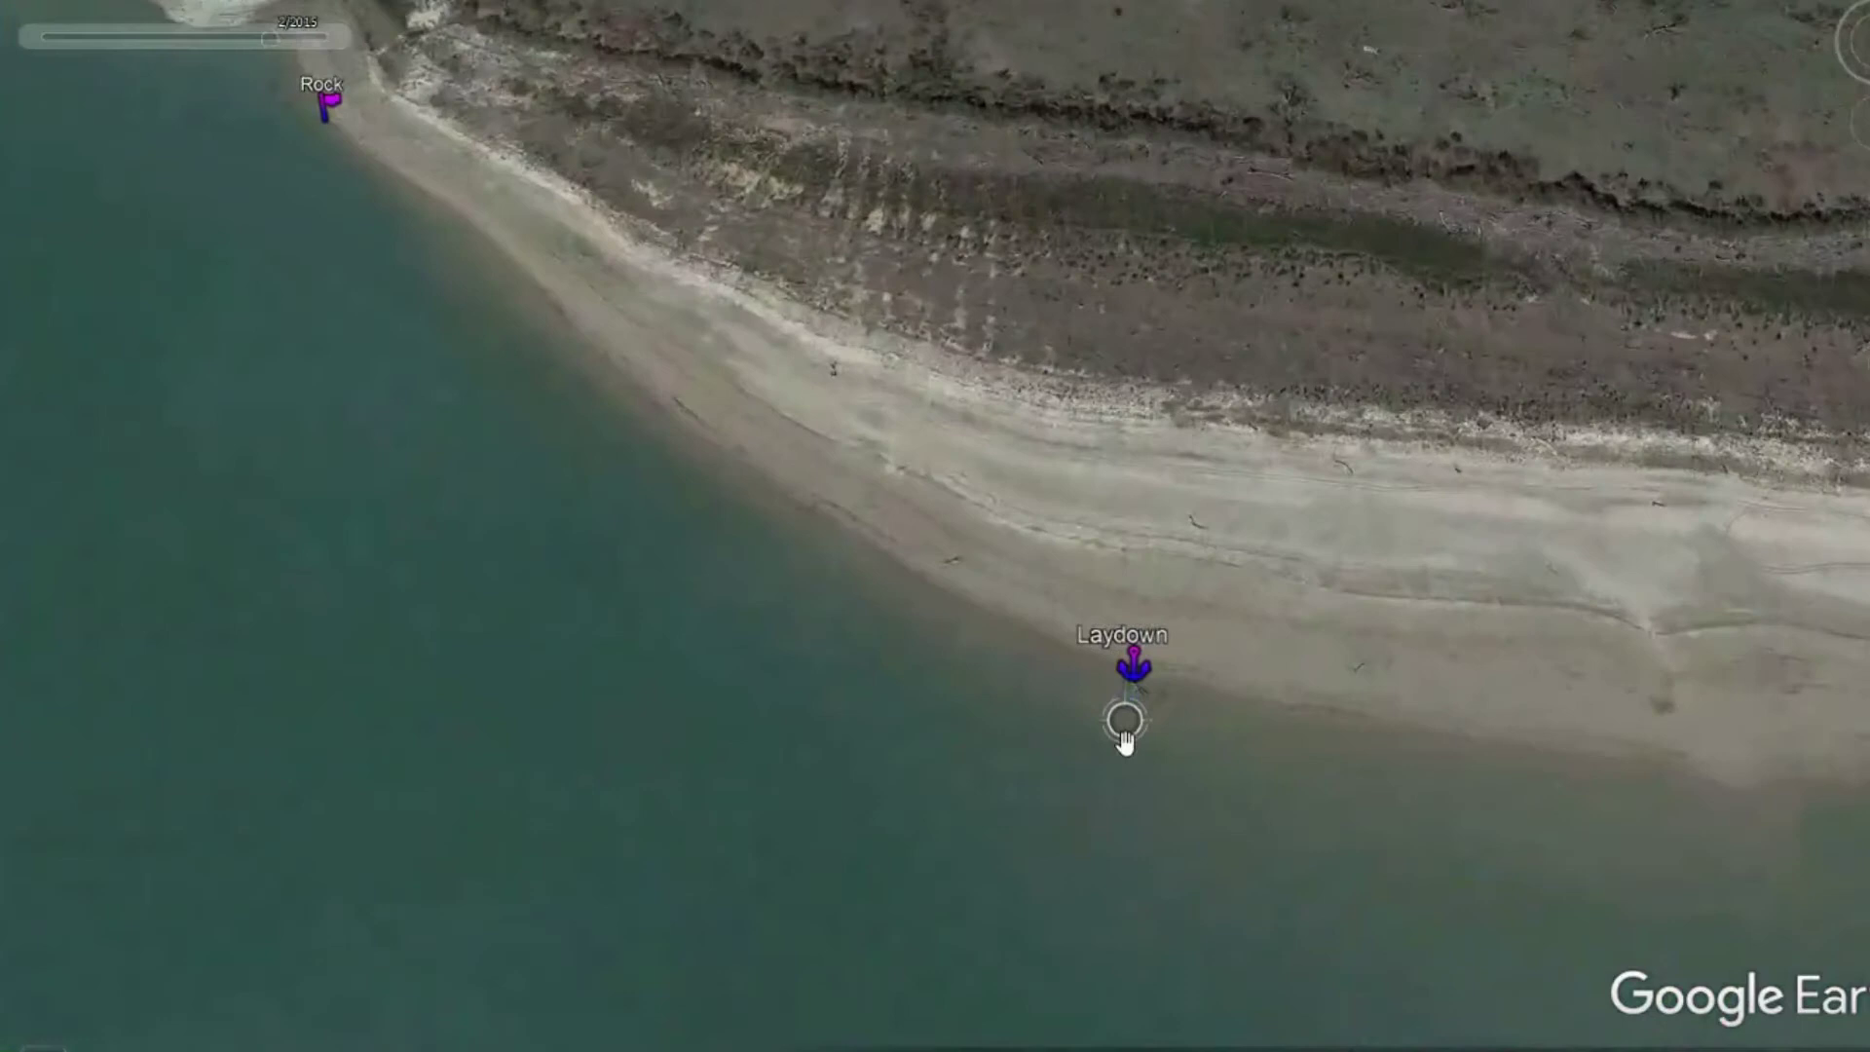
pyautogui.scroll(2, 1138, 706)
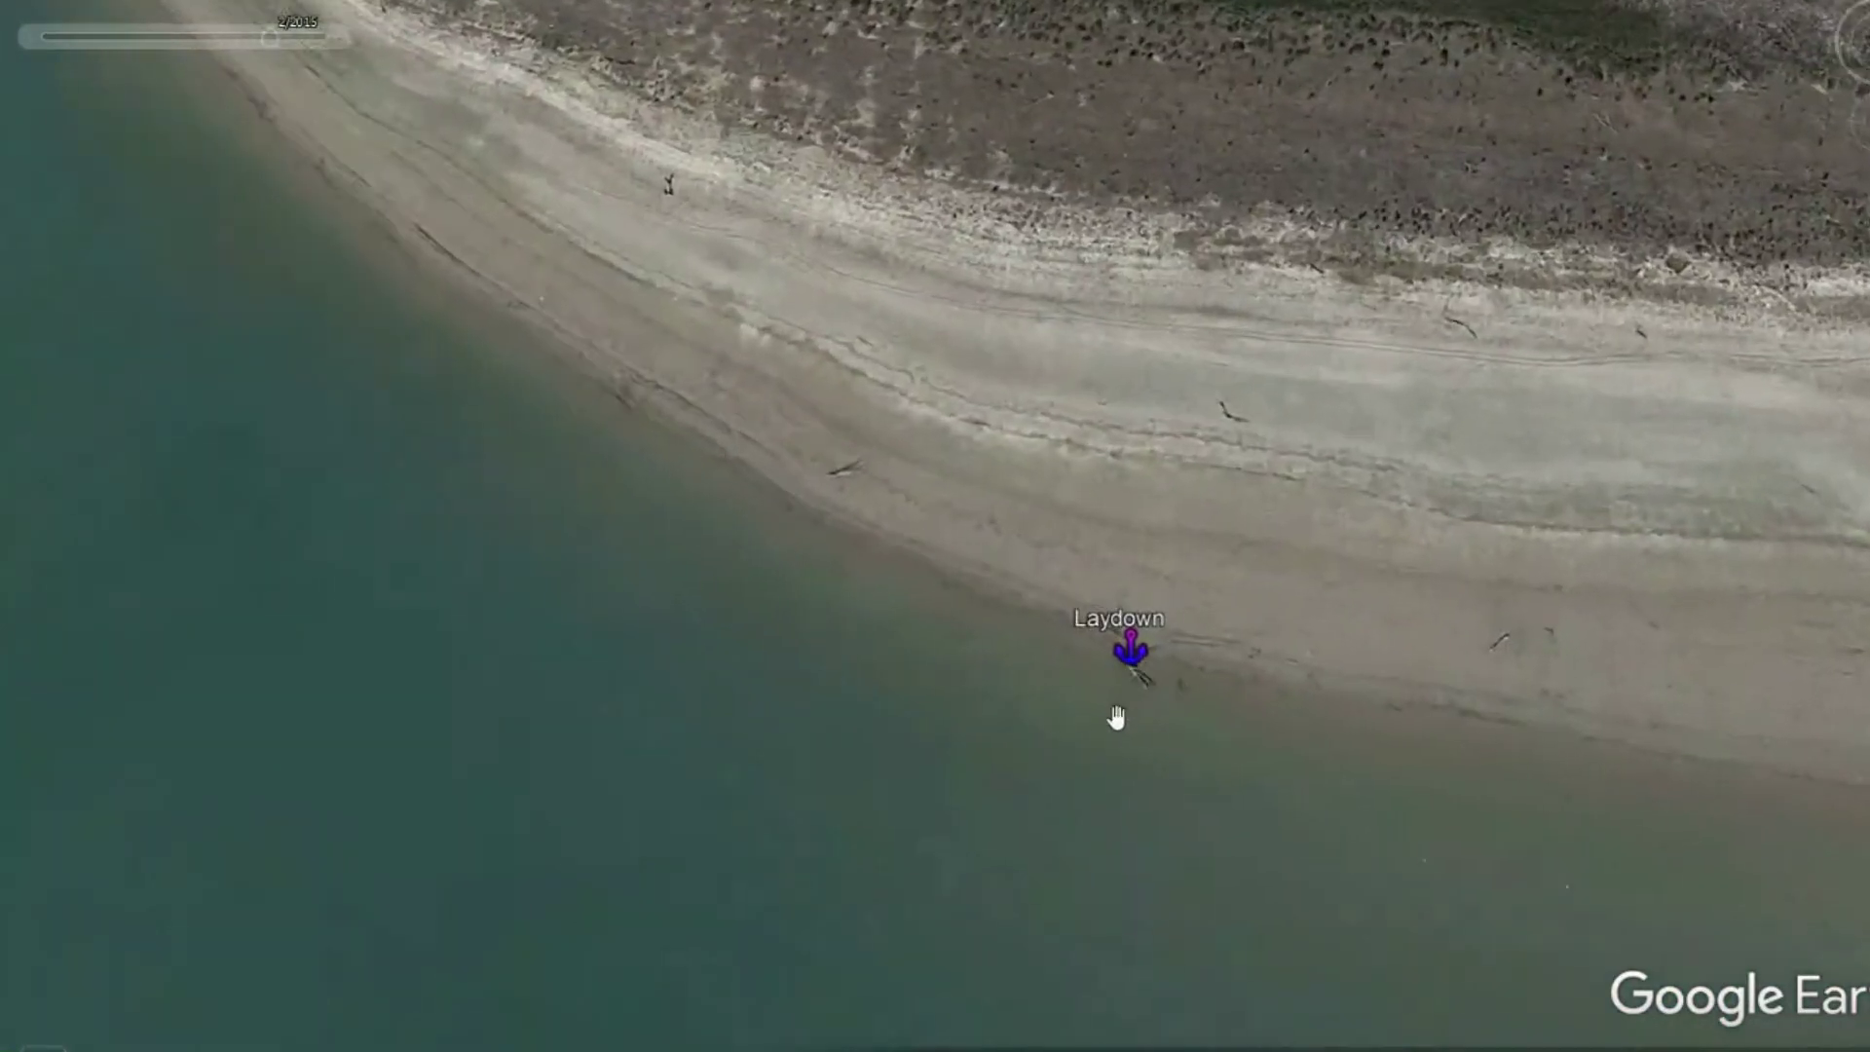
# Examine the Rock waypoint beside the small drain northwest of the bend and the bank running southeast from it
pyautogui.scroll(-3, 1138, 703)
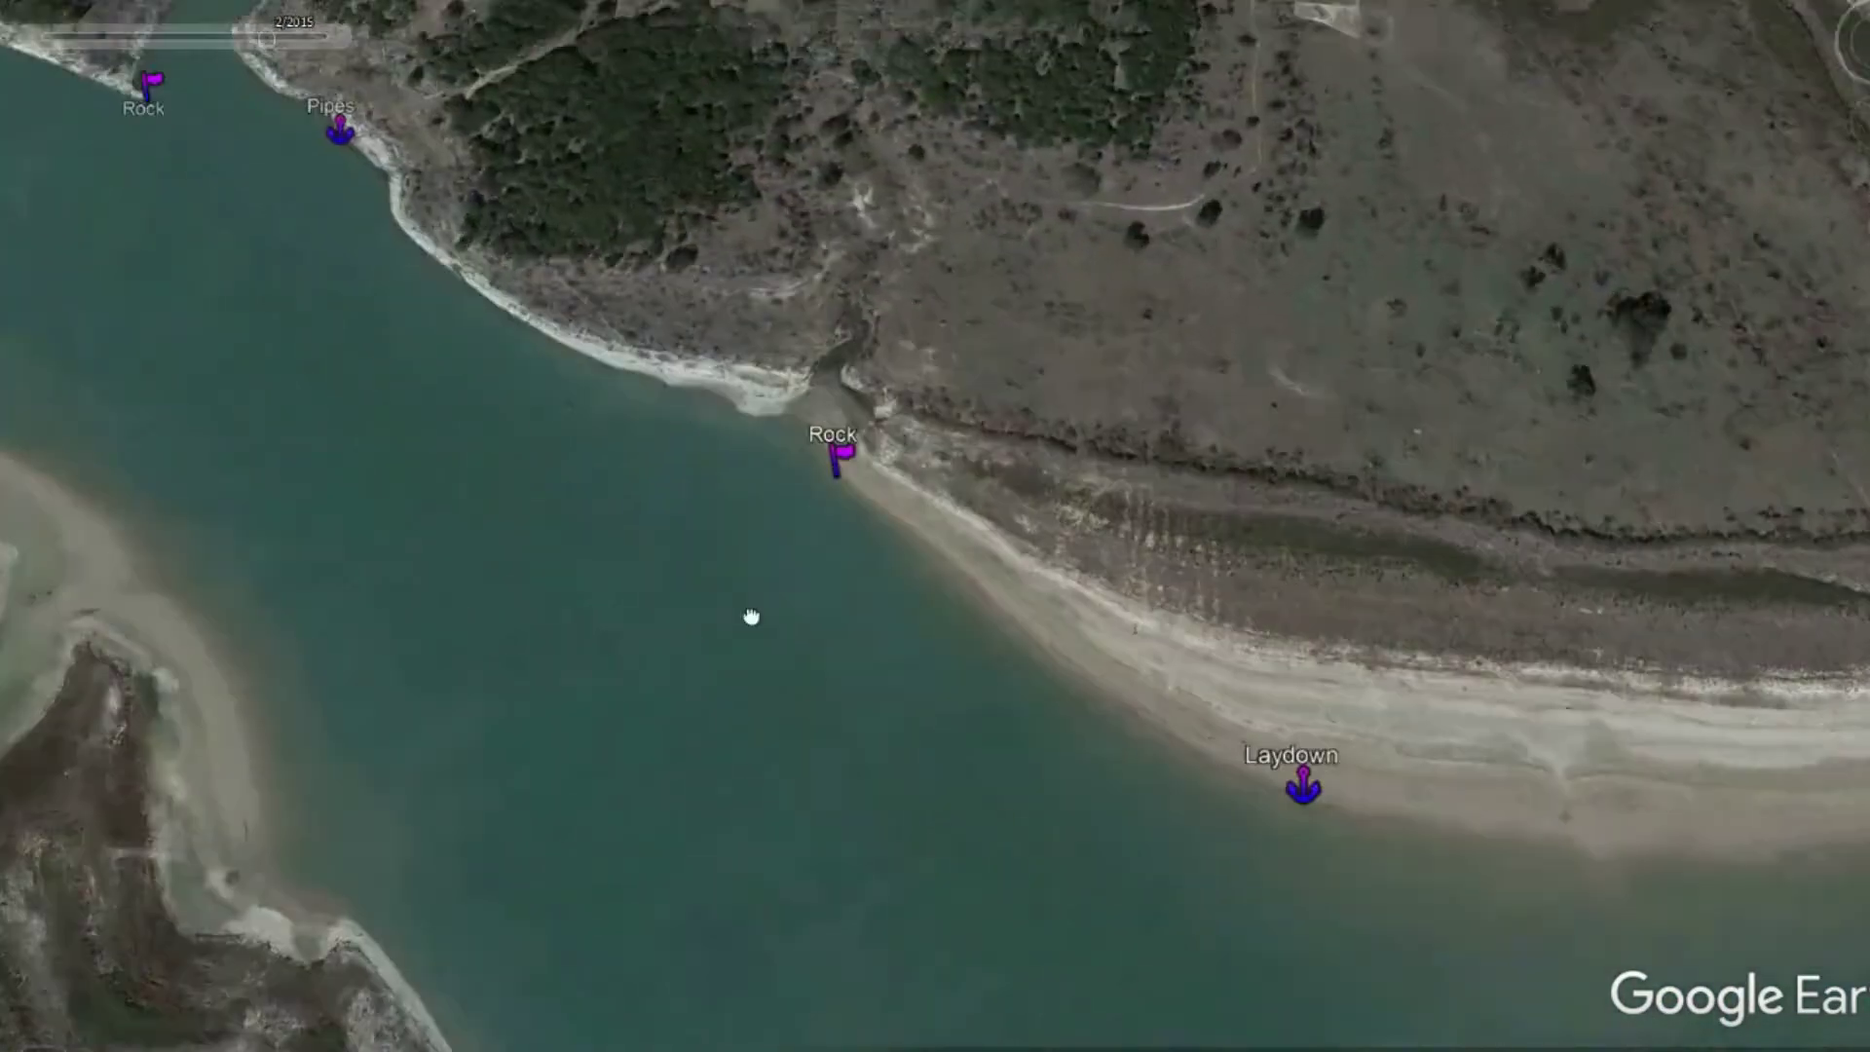
pyautogui.moveTo(750, 616); pyautogui.dragTo(1020, 782)
pyautogui.scroll(3, 1120, 662)
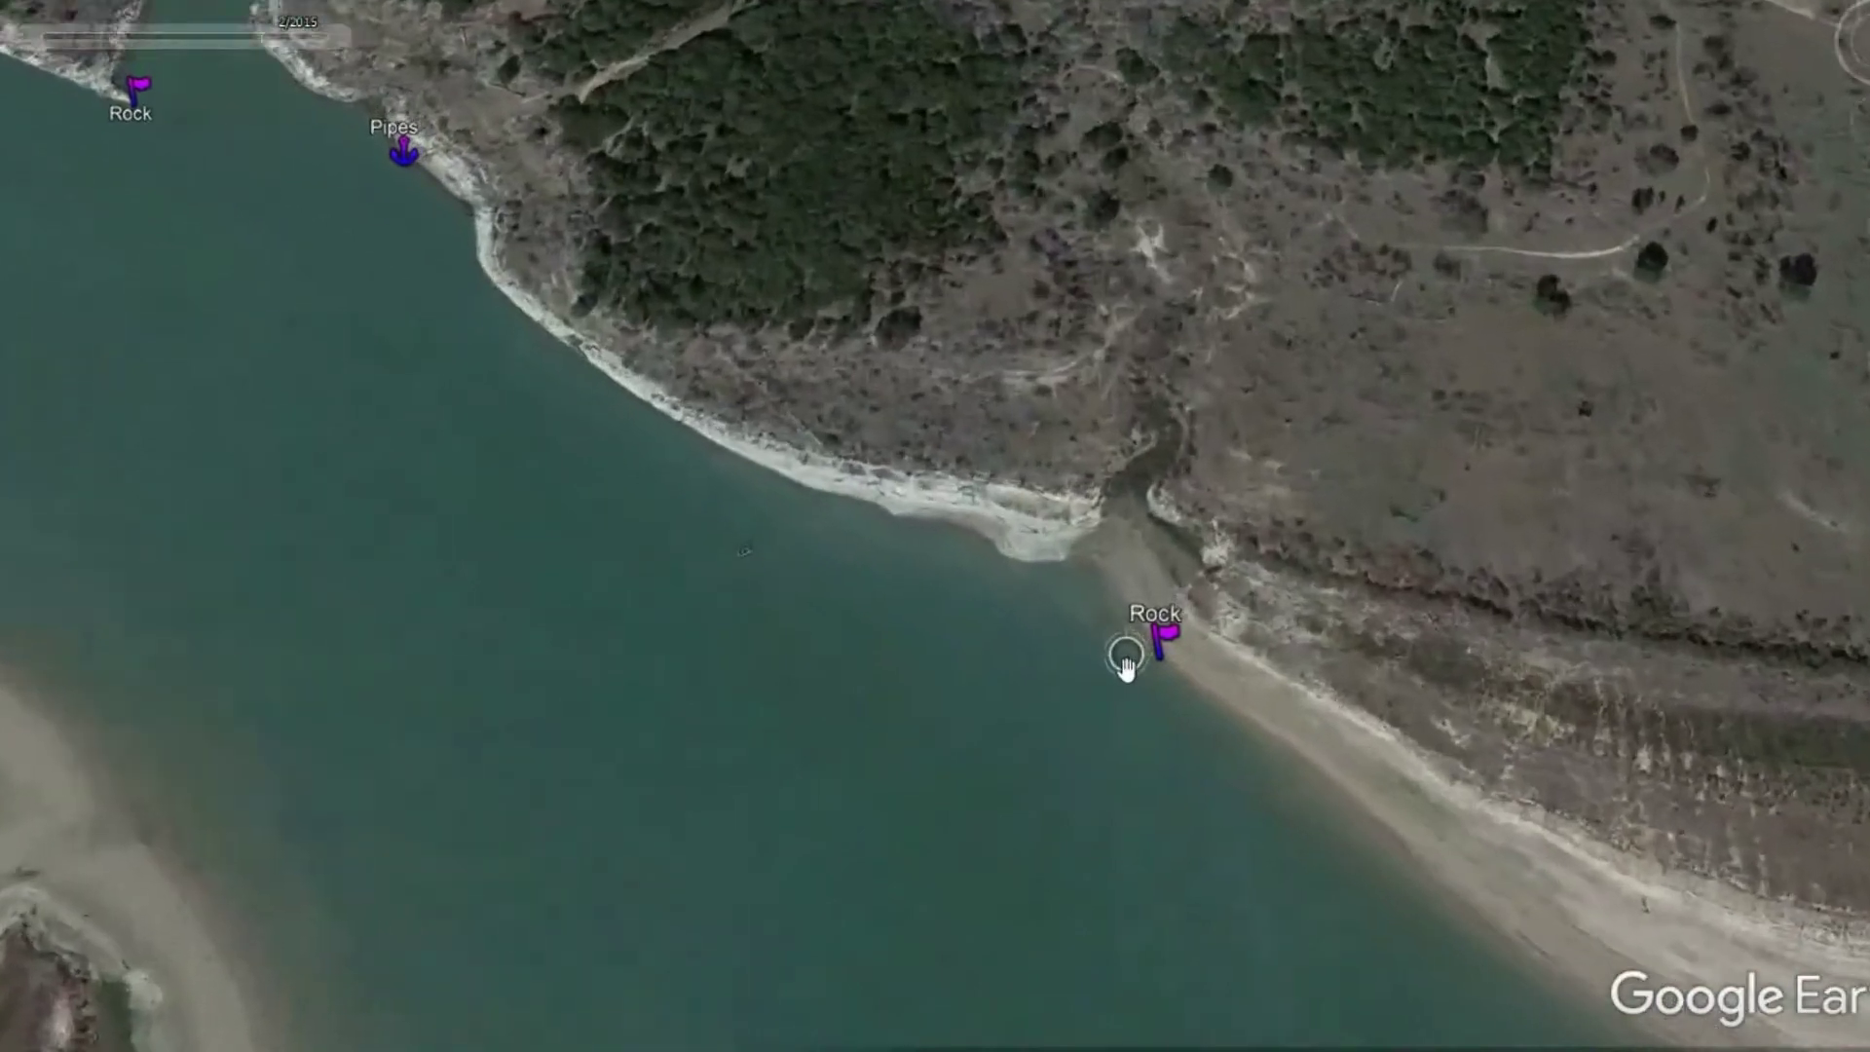
pyautogui.scroll(1, 1125, 670)
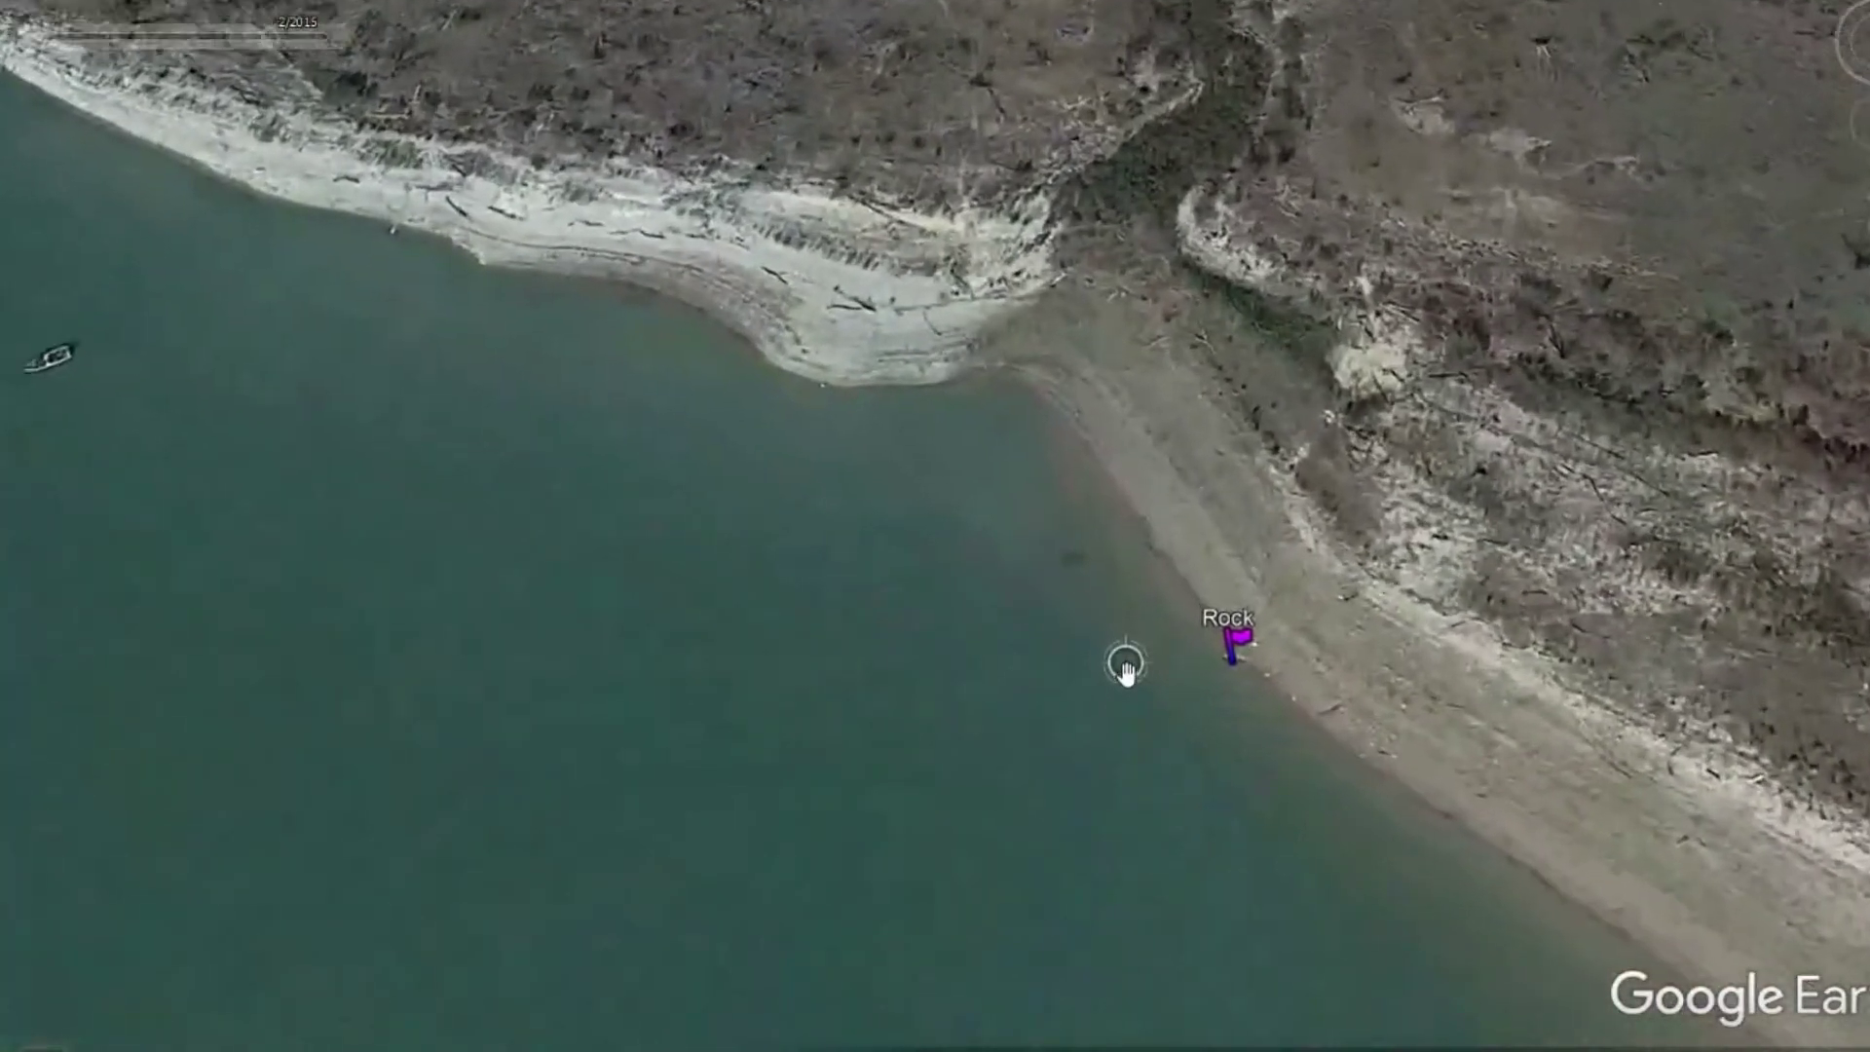
pyautogui.moveTo(1583, 801); pyautogui.dragTo(1266, 588)
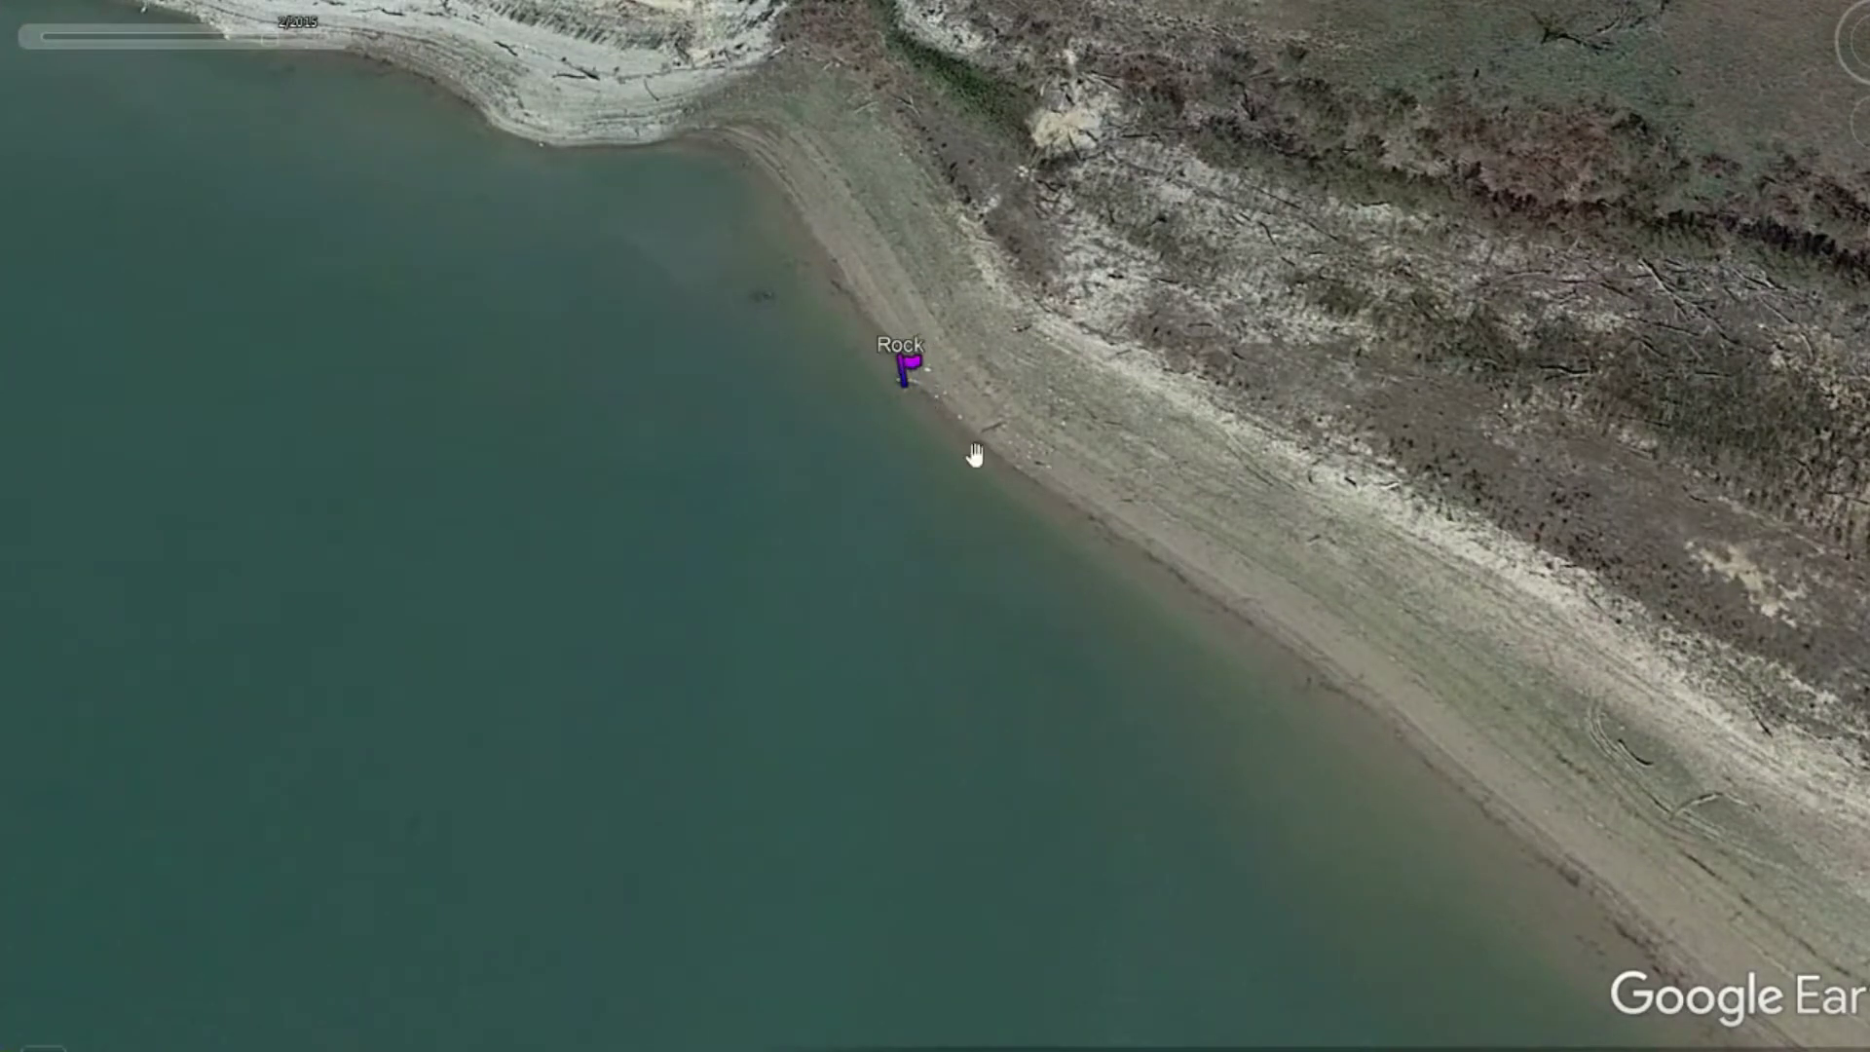
# Examine the Pipes waypoint and the Rock waypoint on opposite sides of the next creek mouth to the northwest
pyautogui.scroll(-6, 897, 486)
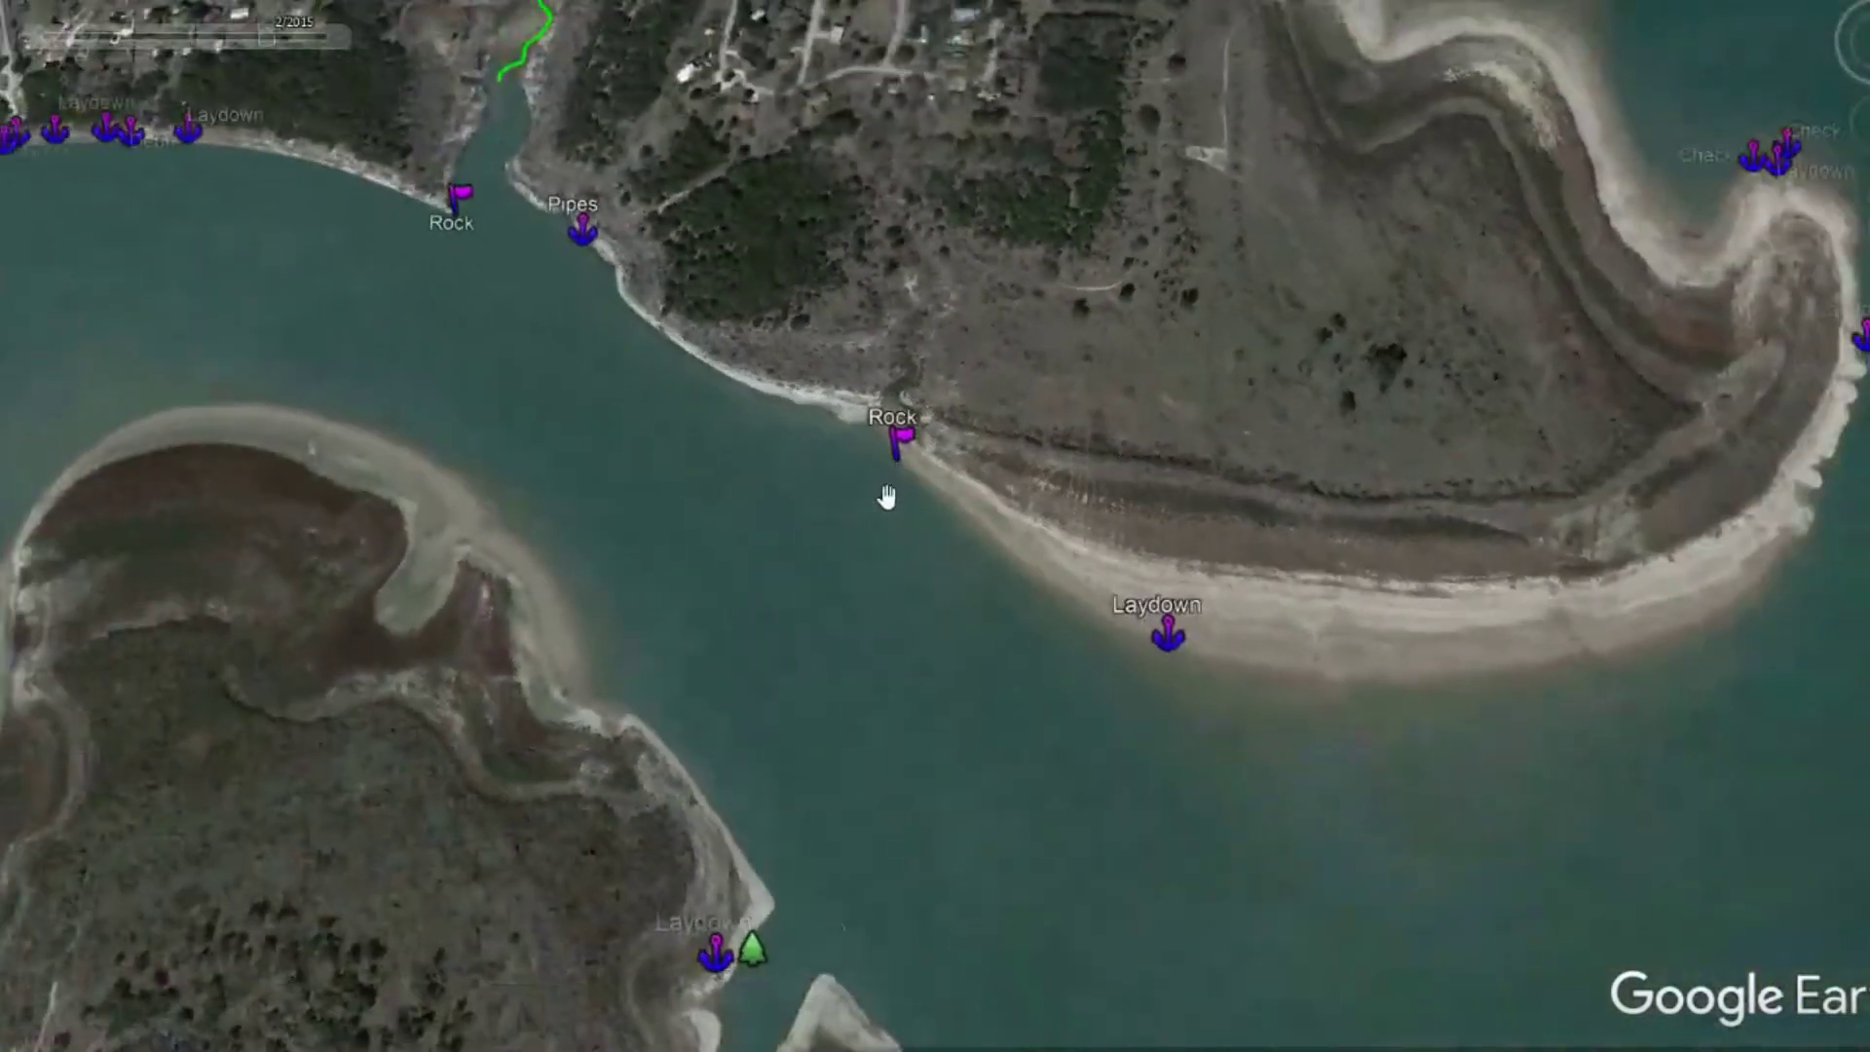
pyautogui.moveTo(580, 354); pyautogui.dragTo(1014, 743)
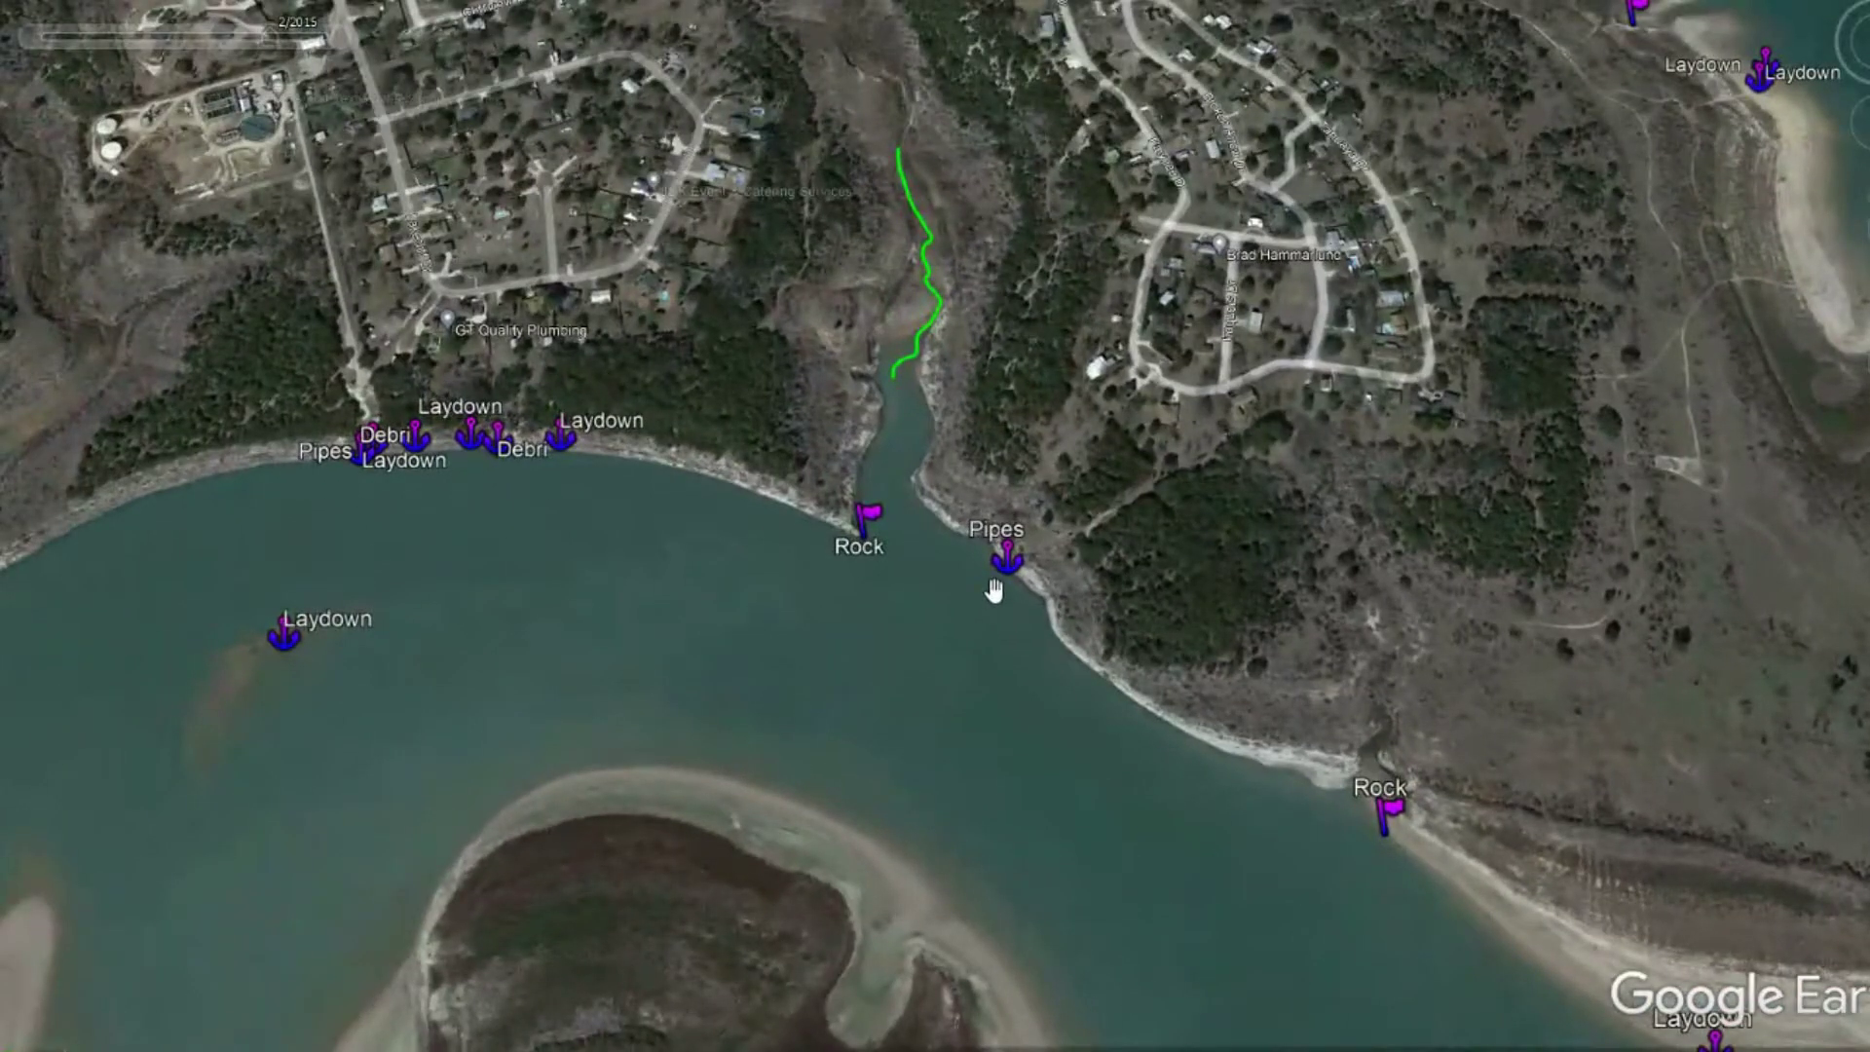
pyautogui.scroll(5, 991, 582)
pyautogui.scroll(2, 994, 584)
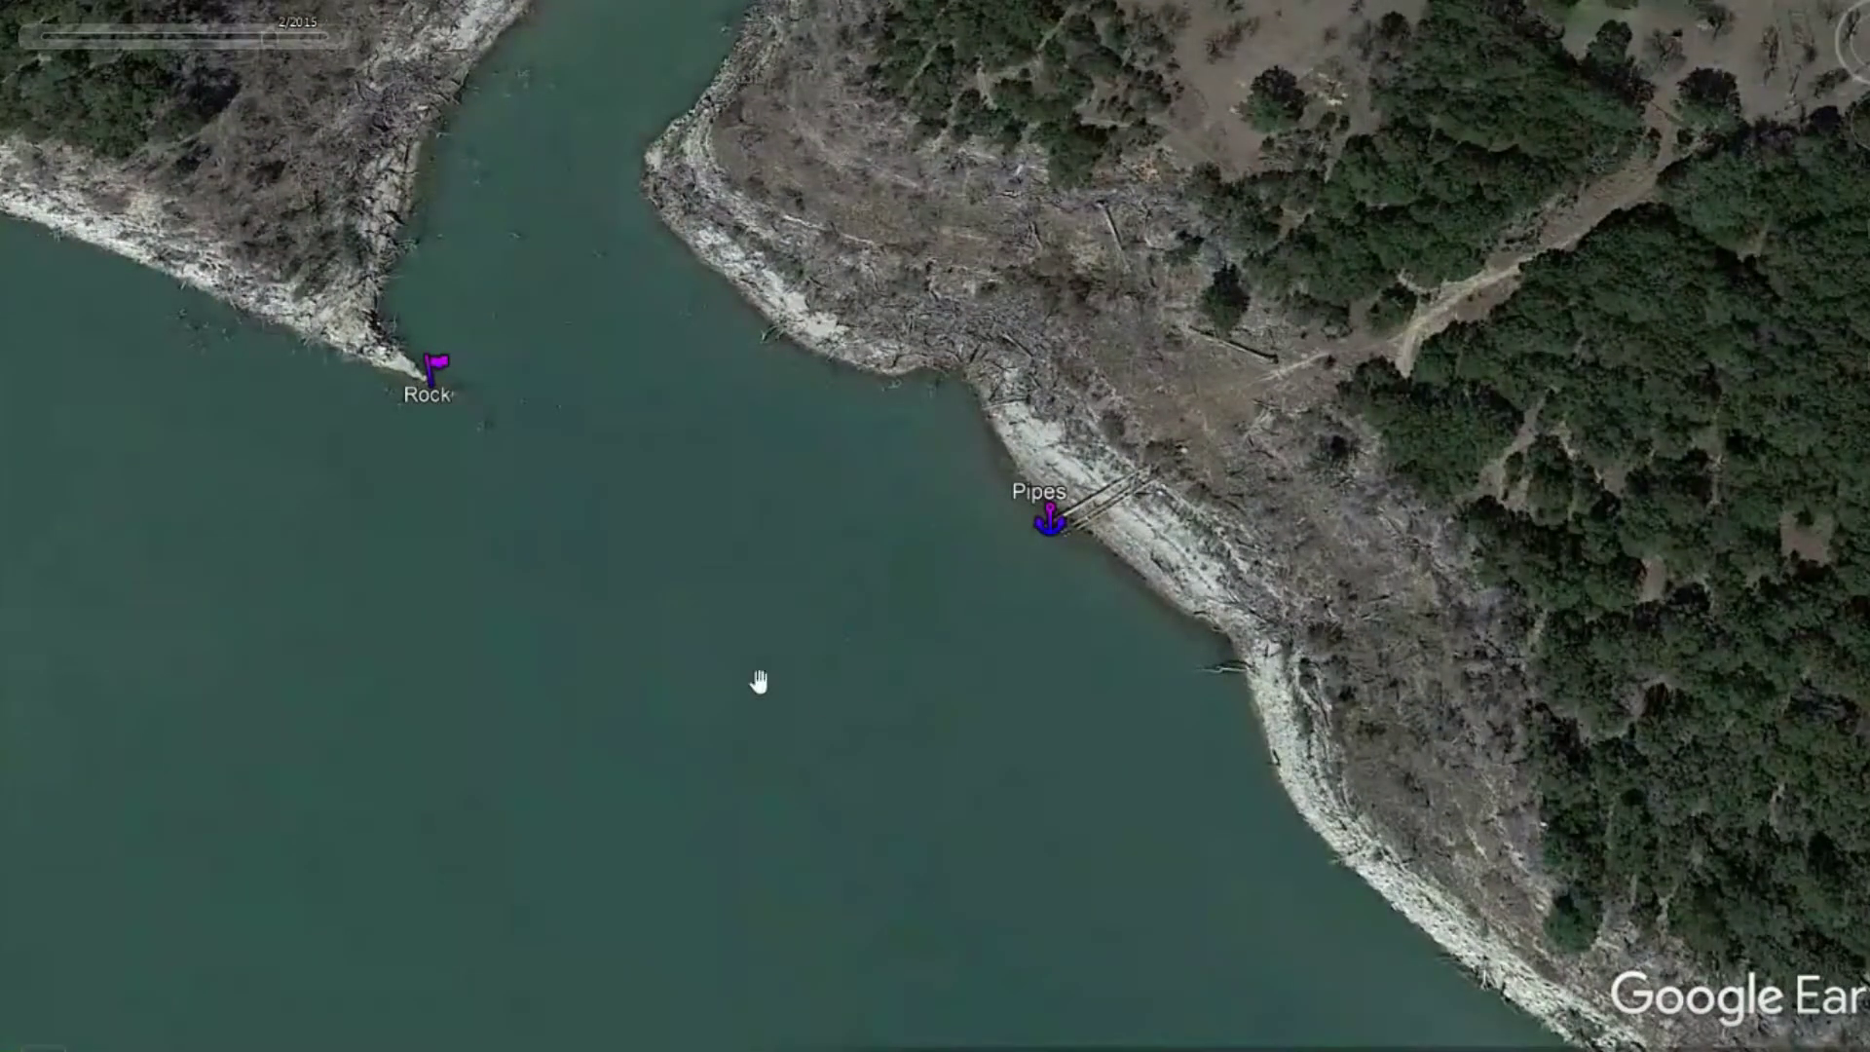
pyautogui.scroll(-3, 491, 716)
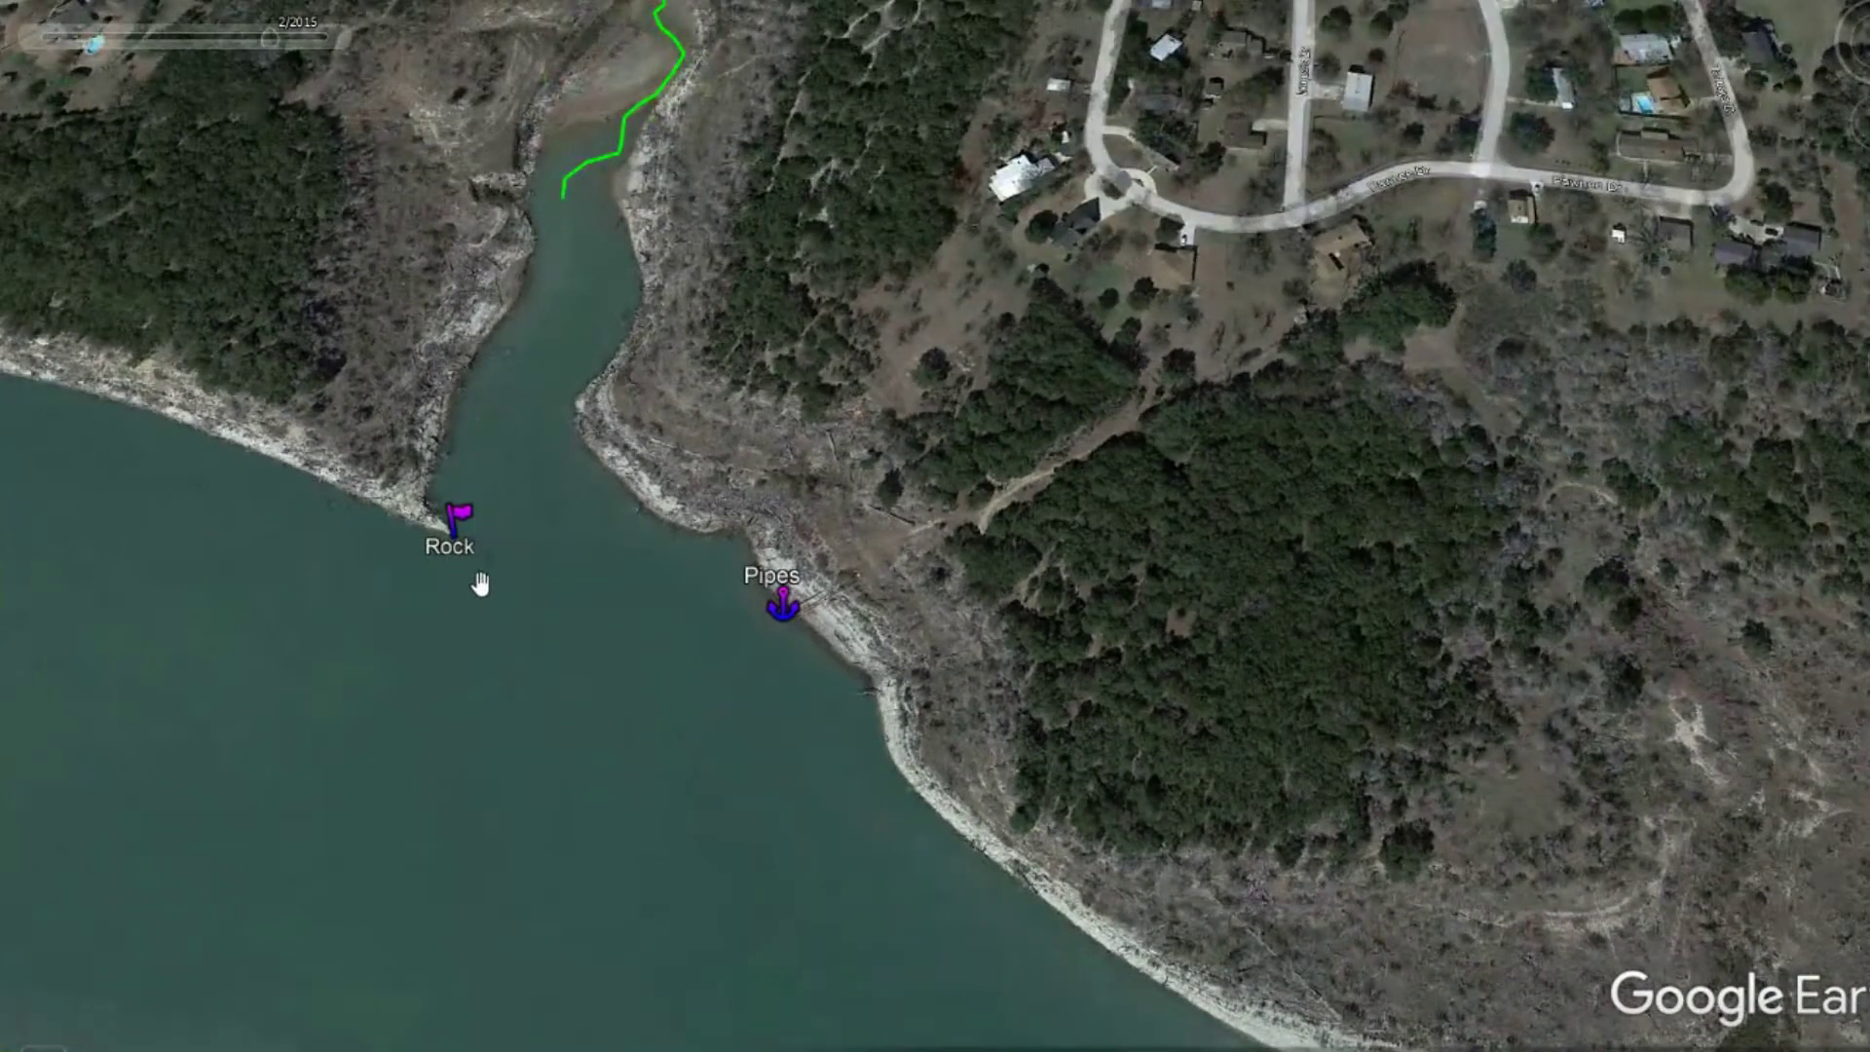
pyautogui.scroll(3, 490, 638)
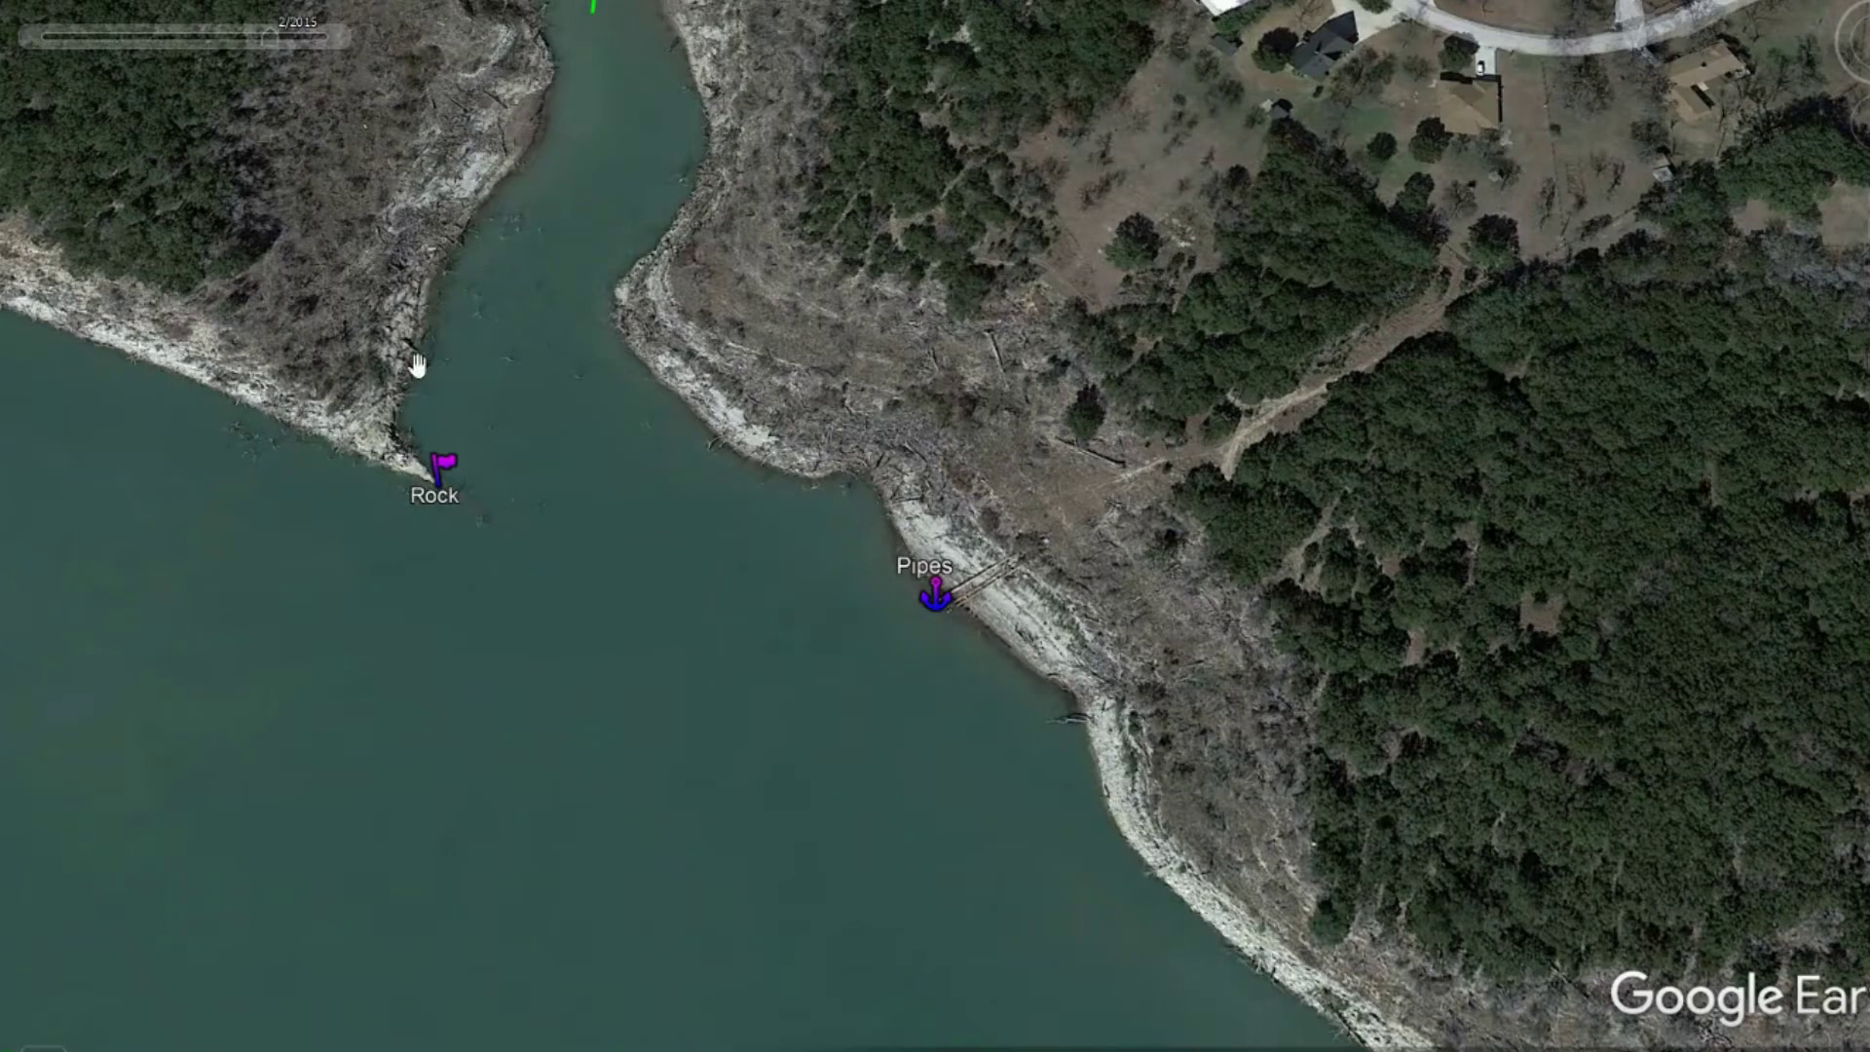
# Follow the creek north from the Rock waypoint and inspect the green channel line at its upper end
pyautogui.moveTo(612, 252); pyautogui.dragTo(649, 669)
pyautogui.moveTo(779, 283); pyautogui.dragTo(773, 609)
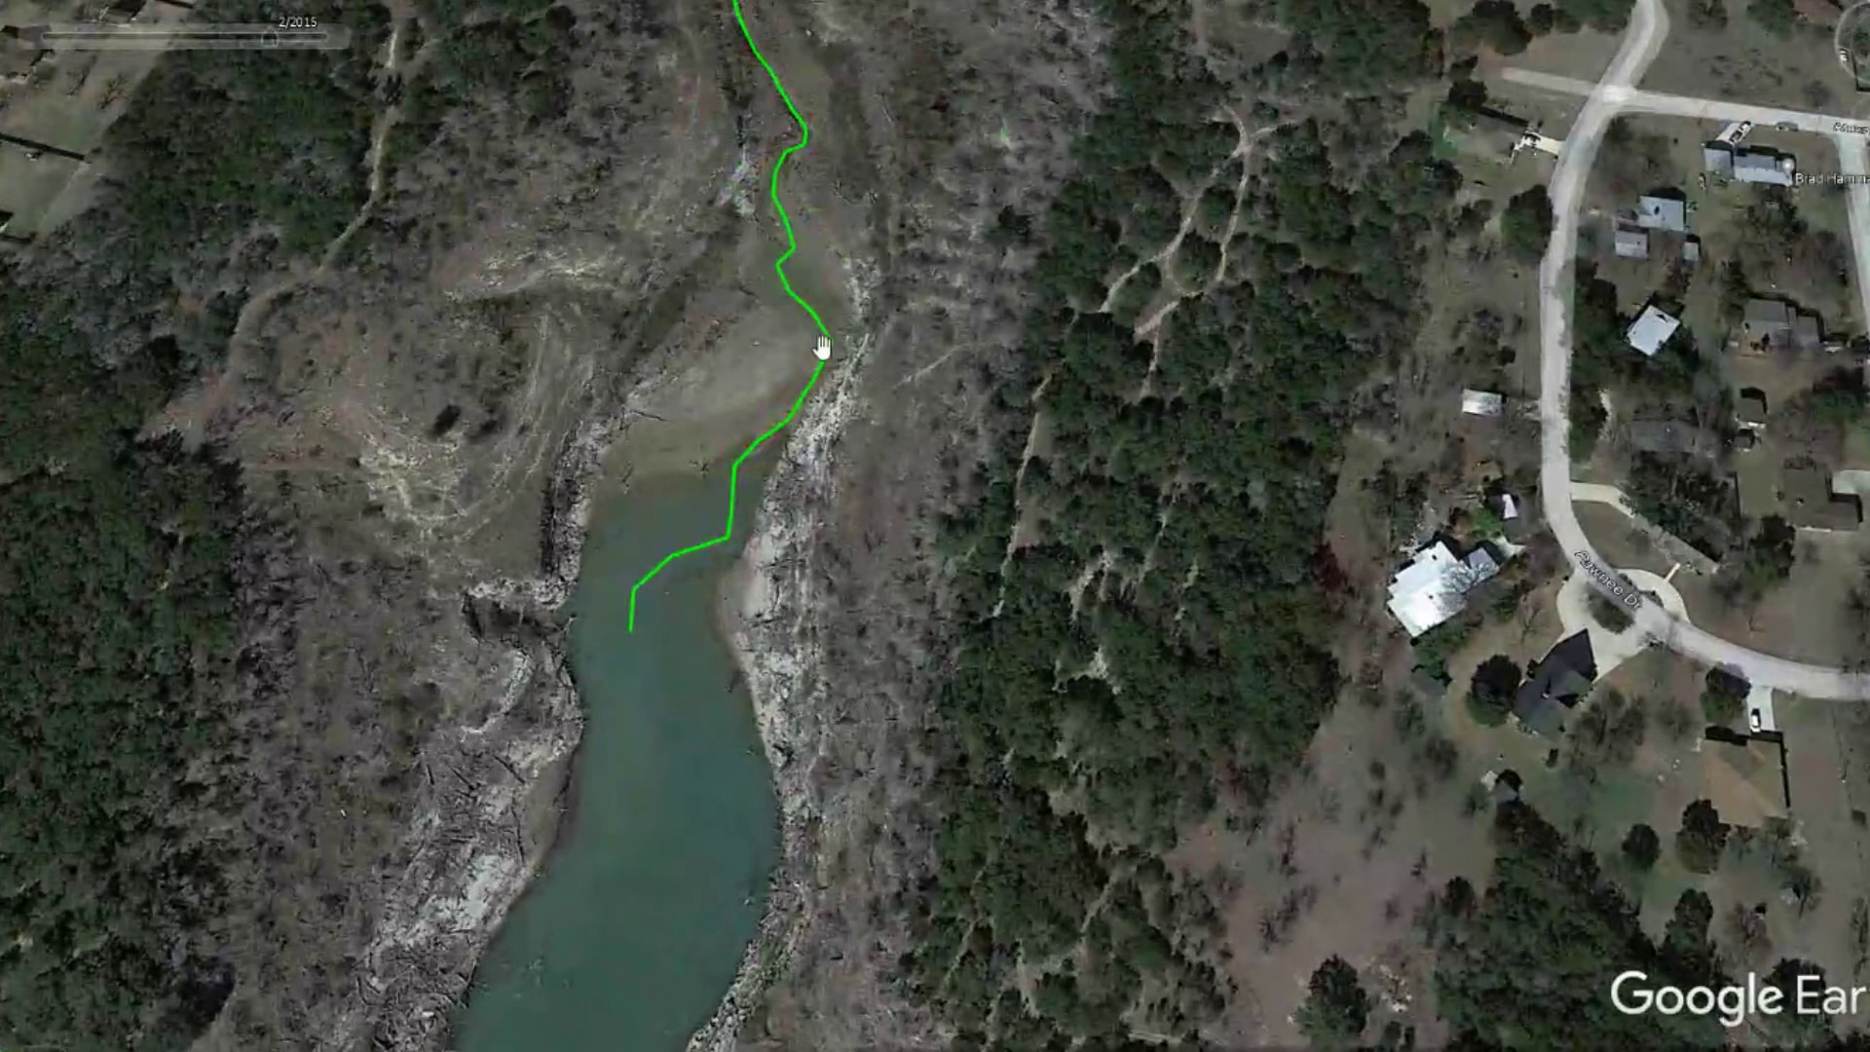
pyautogui.scroll(3, 828, 395)
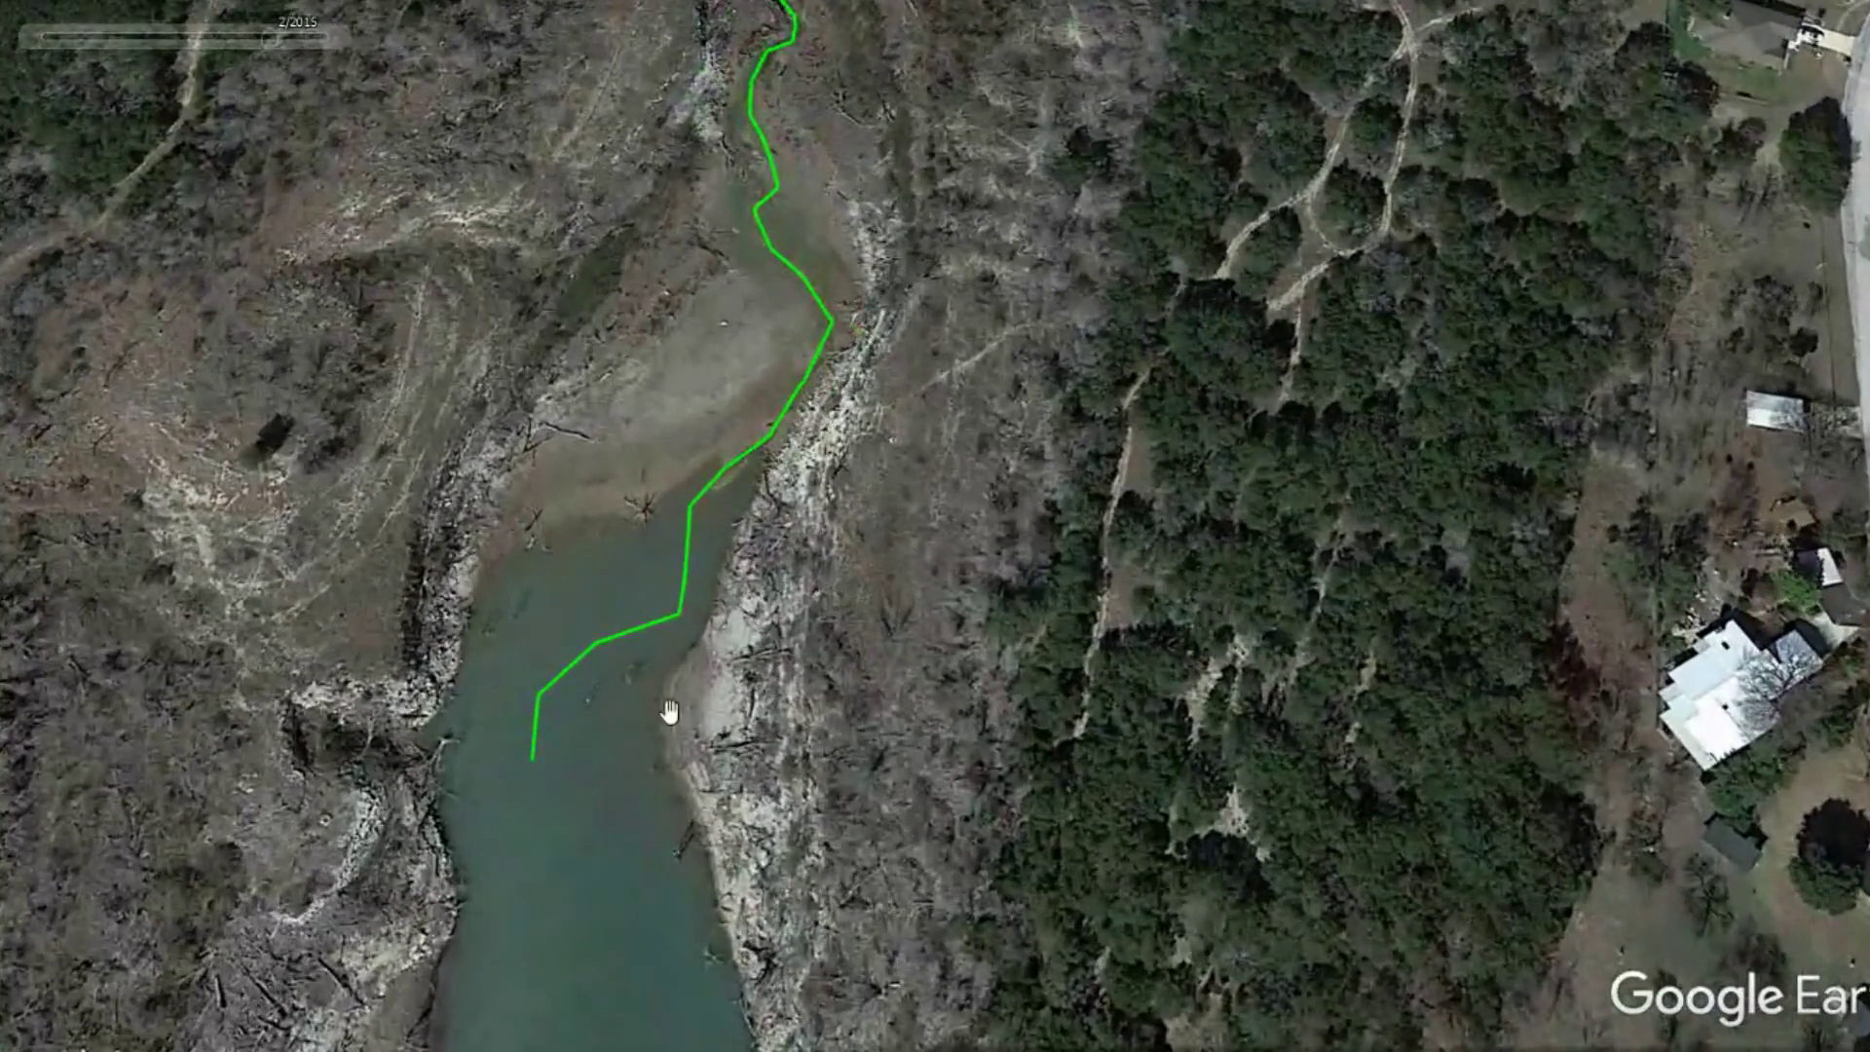
# Follow the bank west from the green channel creek and inspect the cluster of Laydown, Debri and Pipes waypoints along it
pyautogui.scroll(-5, 634, 796)
pyautogui.scroll(-3, 634, 796)
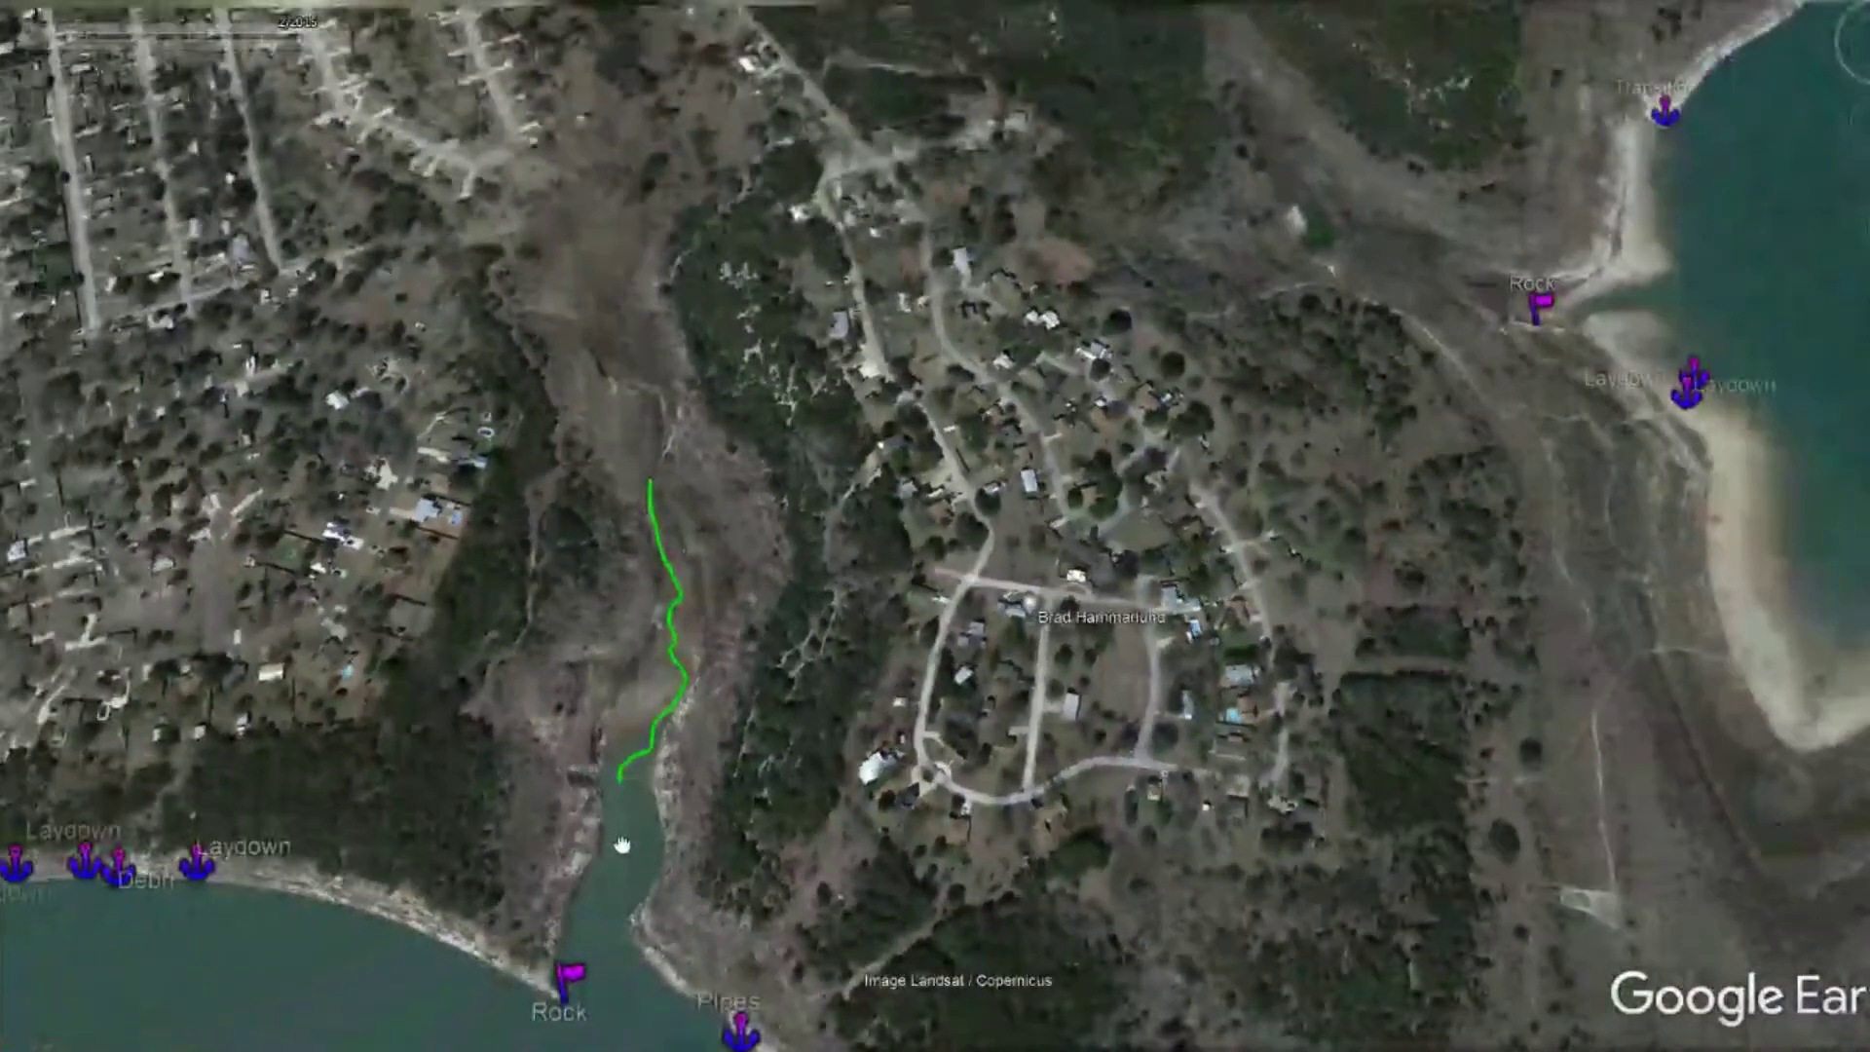
pyautogui.moveTo(634, 797); pyautogui.dragTo(966, 569)
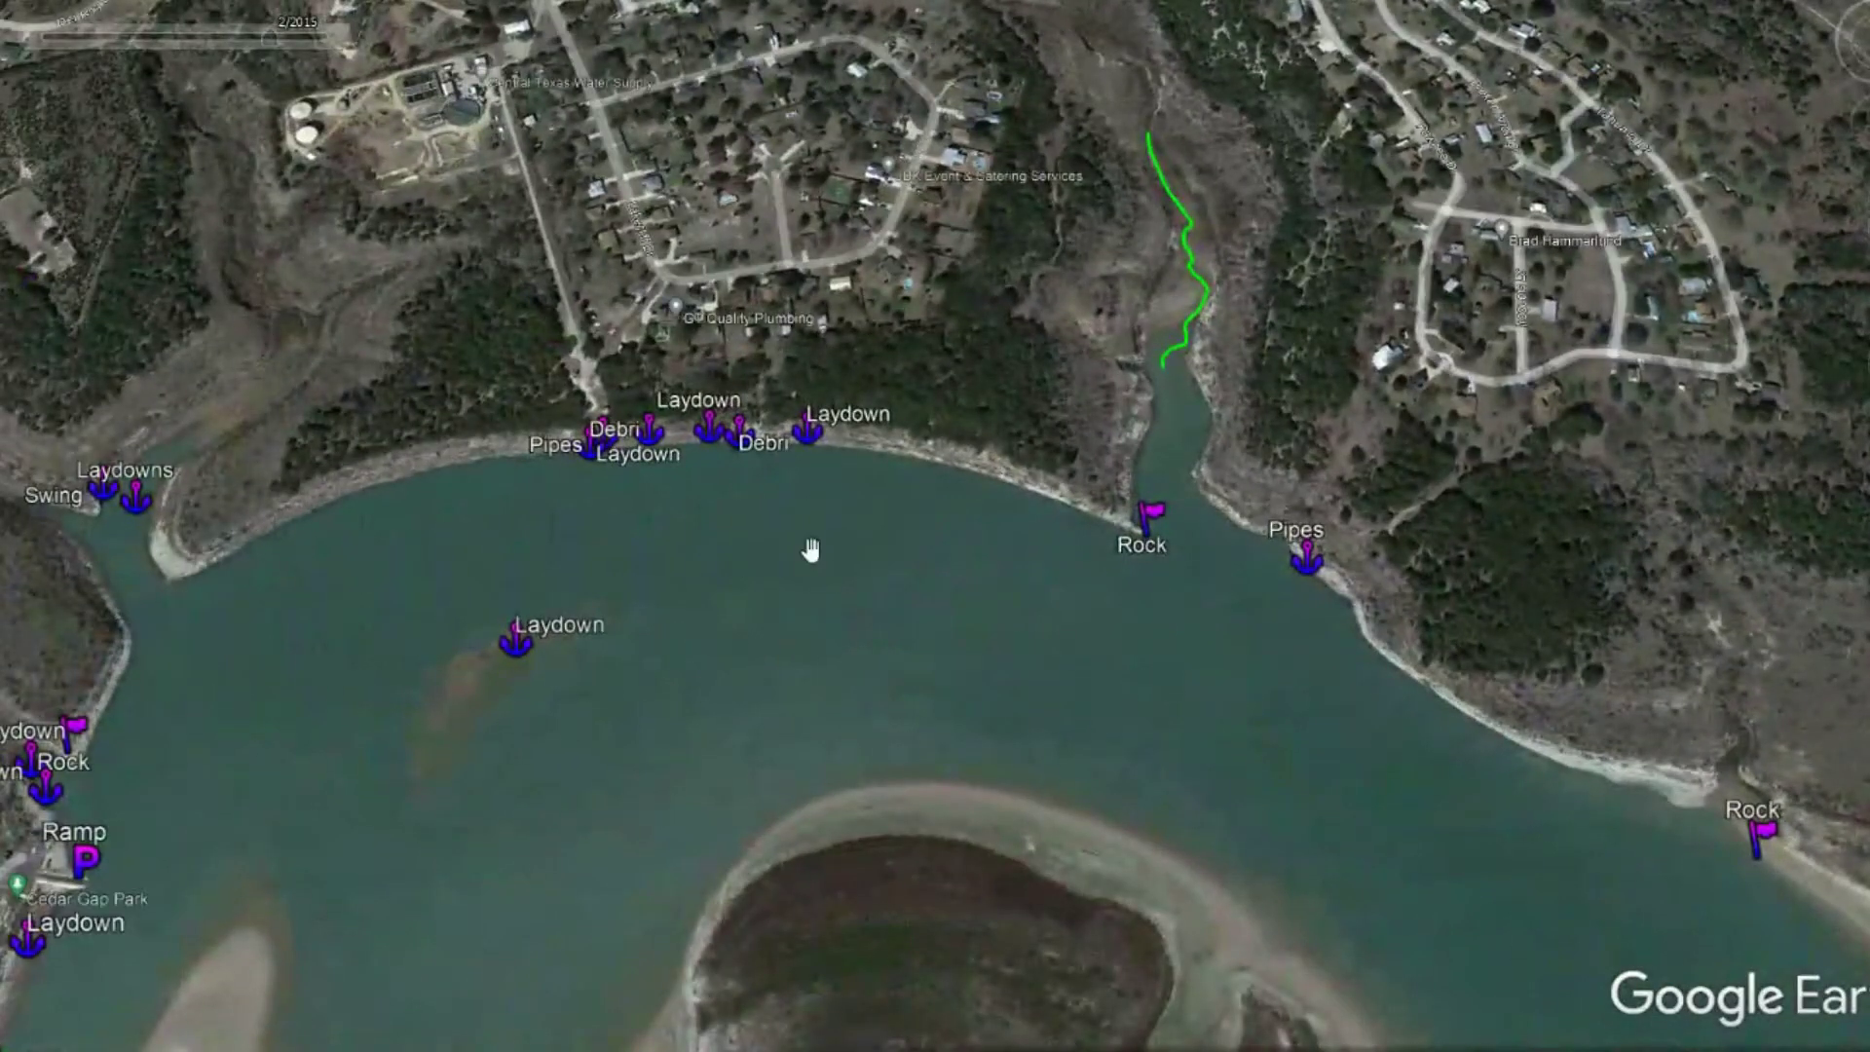
pyautogui.scroll(3, 776, 488)
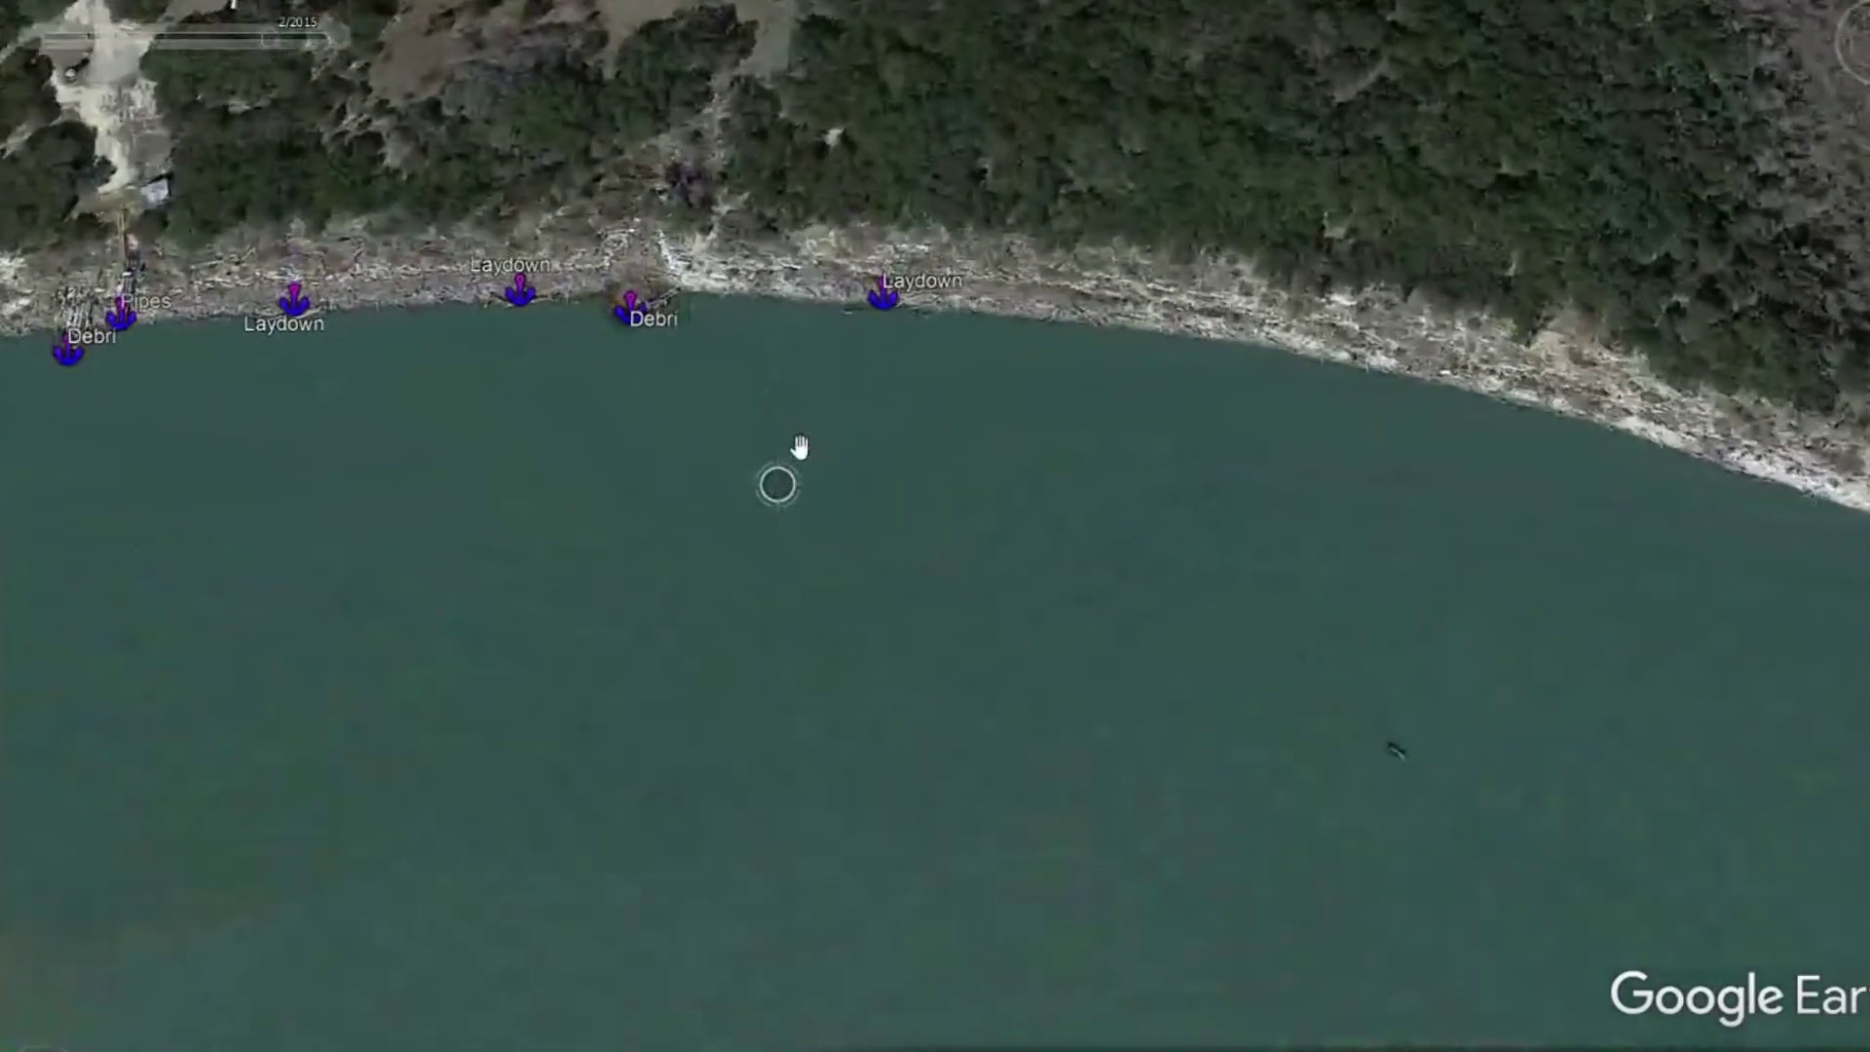
pyautogui.moveTo(628, 470); pyautogui.dragTo(1024, 469)
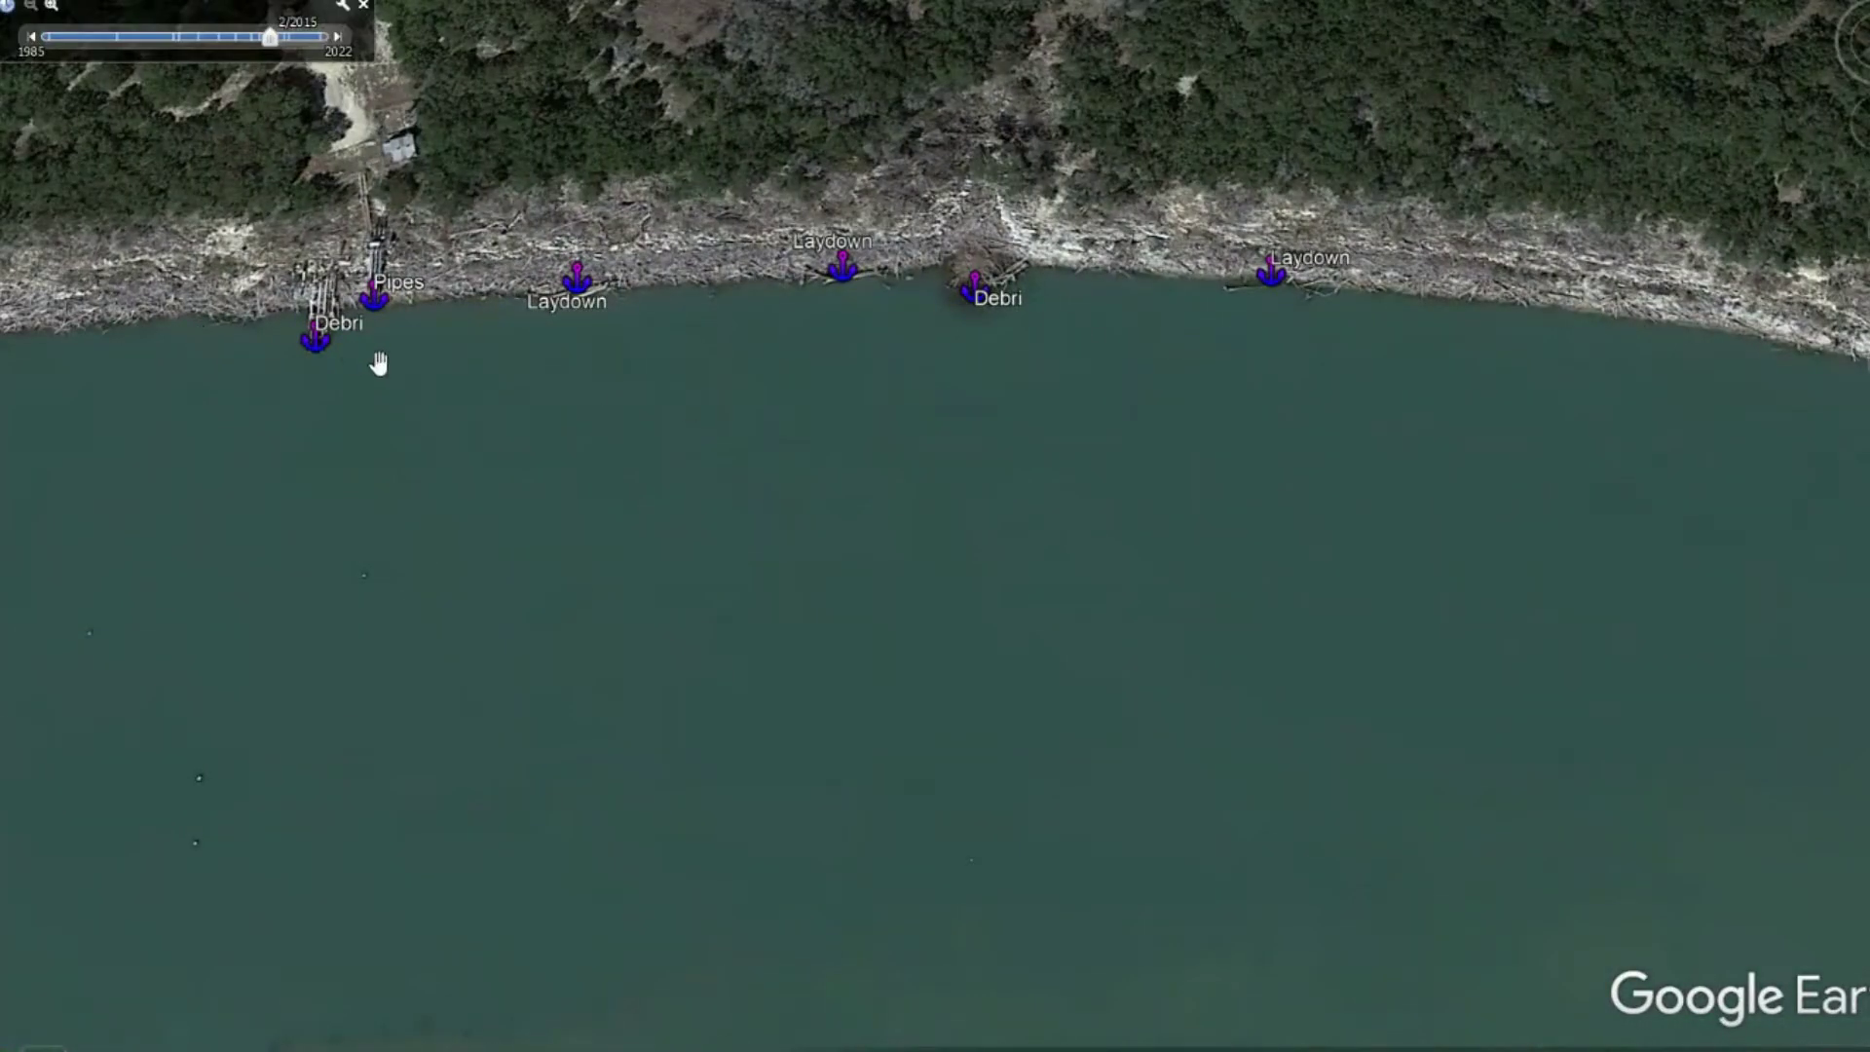
pyautogui.scroll(1, 997, 376)
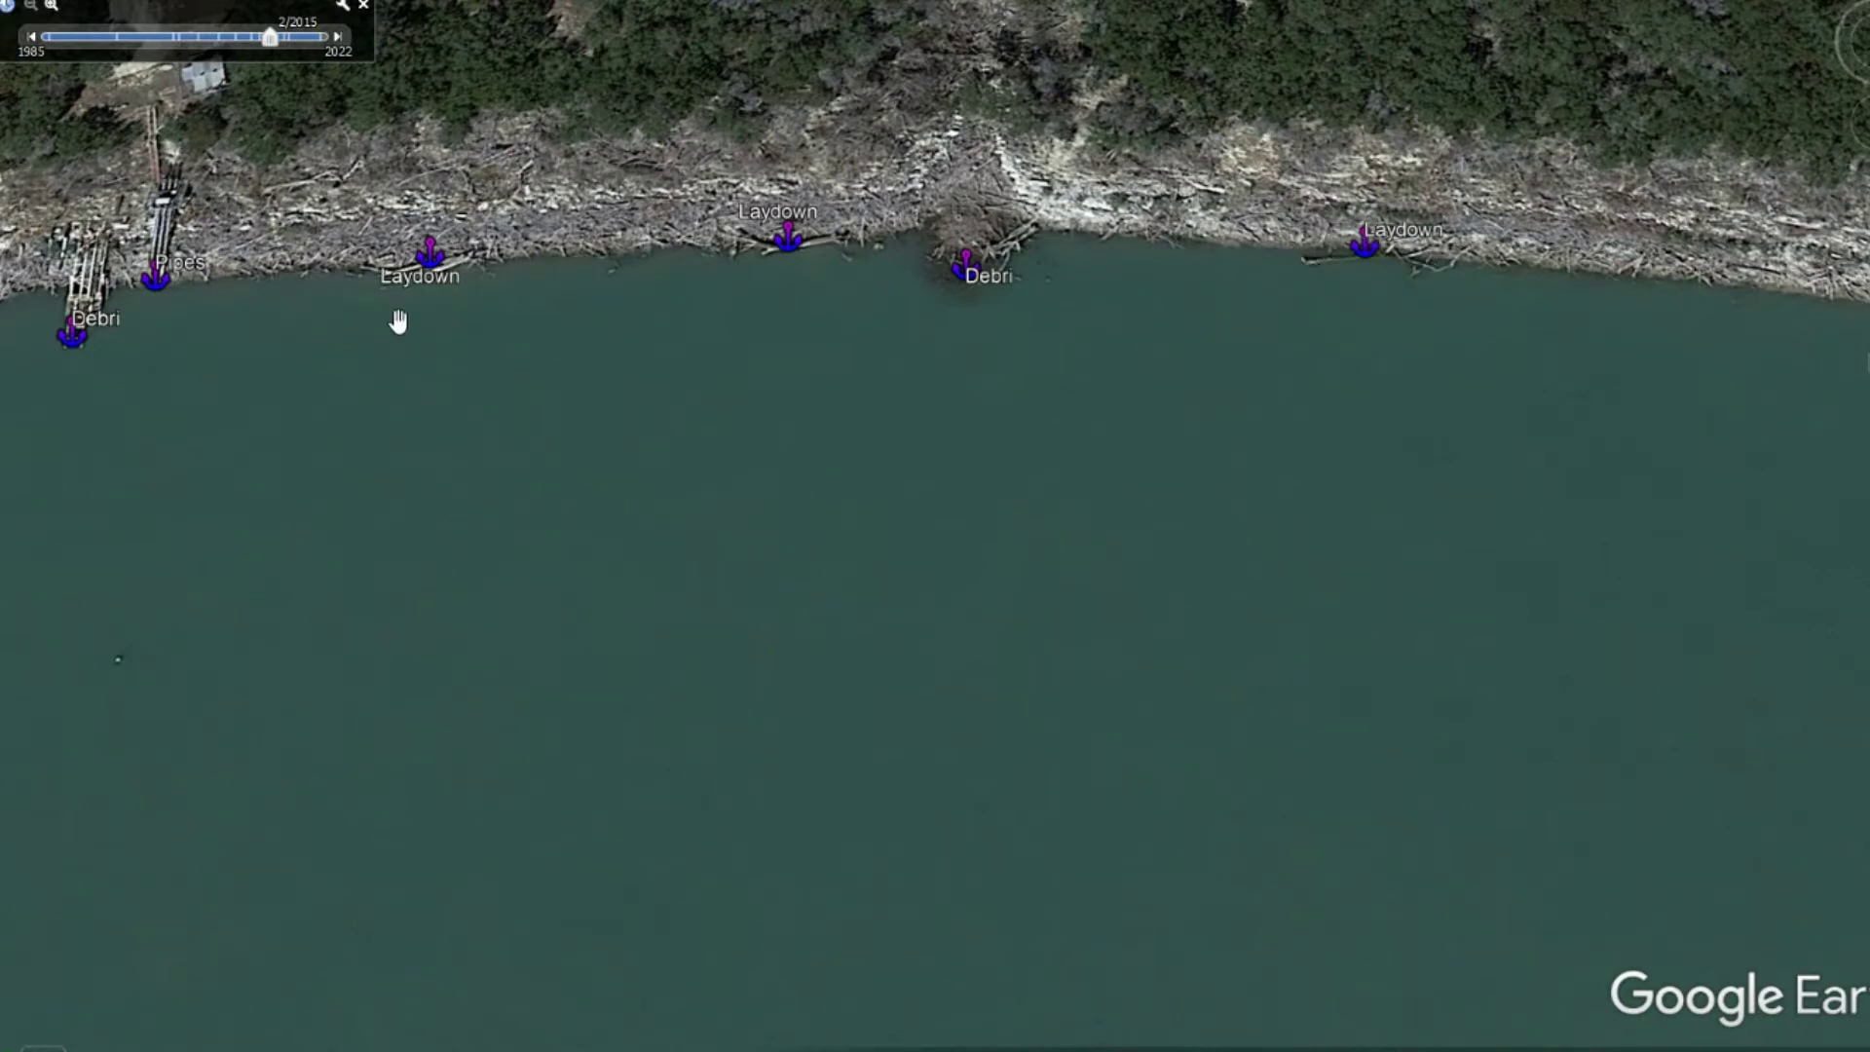
pyautogui.moveTo(399, 321); pyautogui.dragTo(897, 438)
pyautogui.scroll(1, 926, 406)
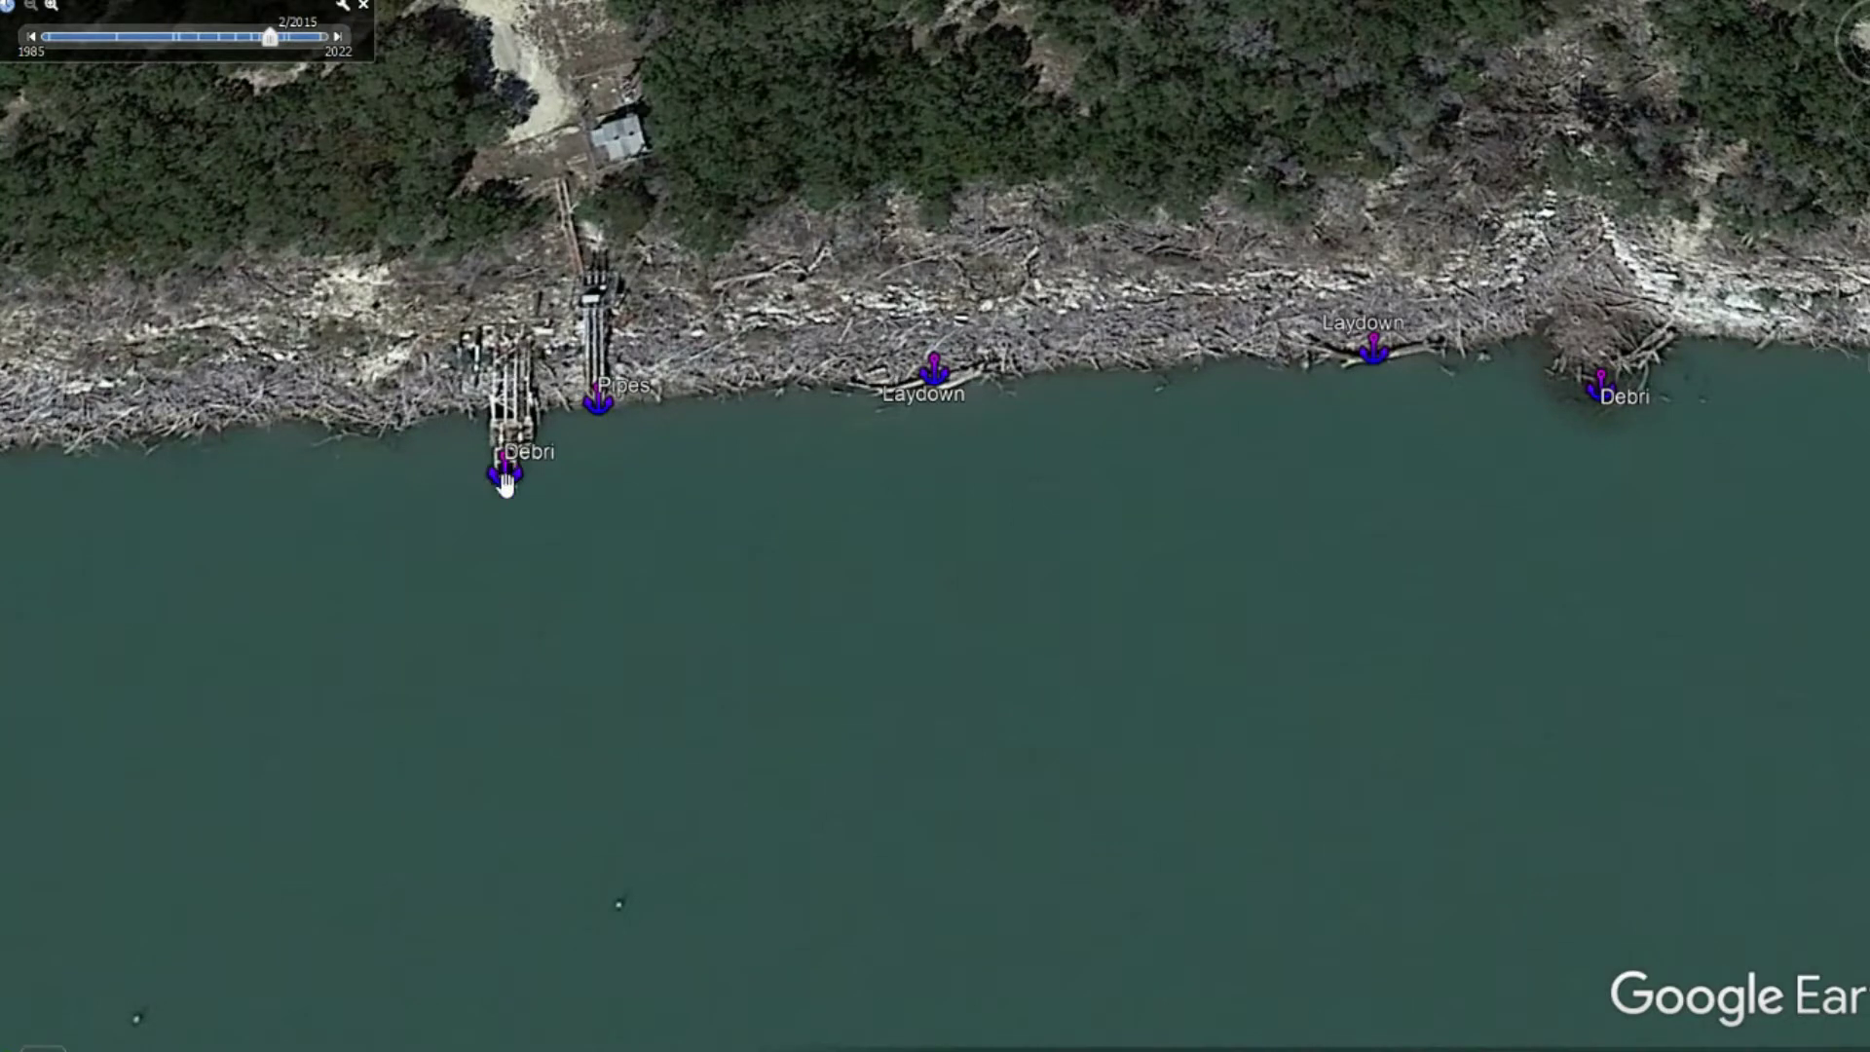
# Examine the open water south of the Debri and Pipes waypoints and the bank curving west from them
pyautogui.scroll(-5, 567, 758)
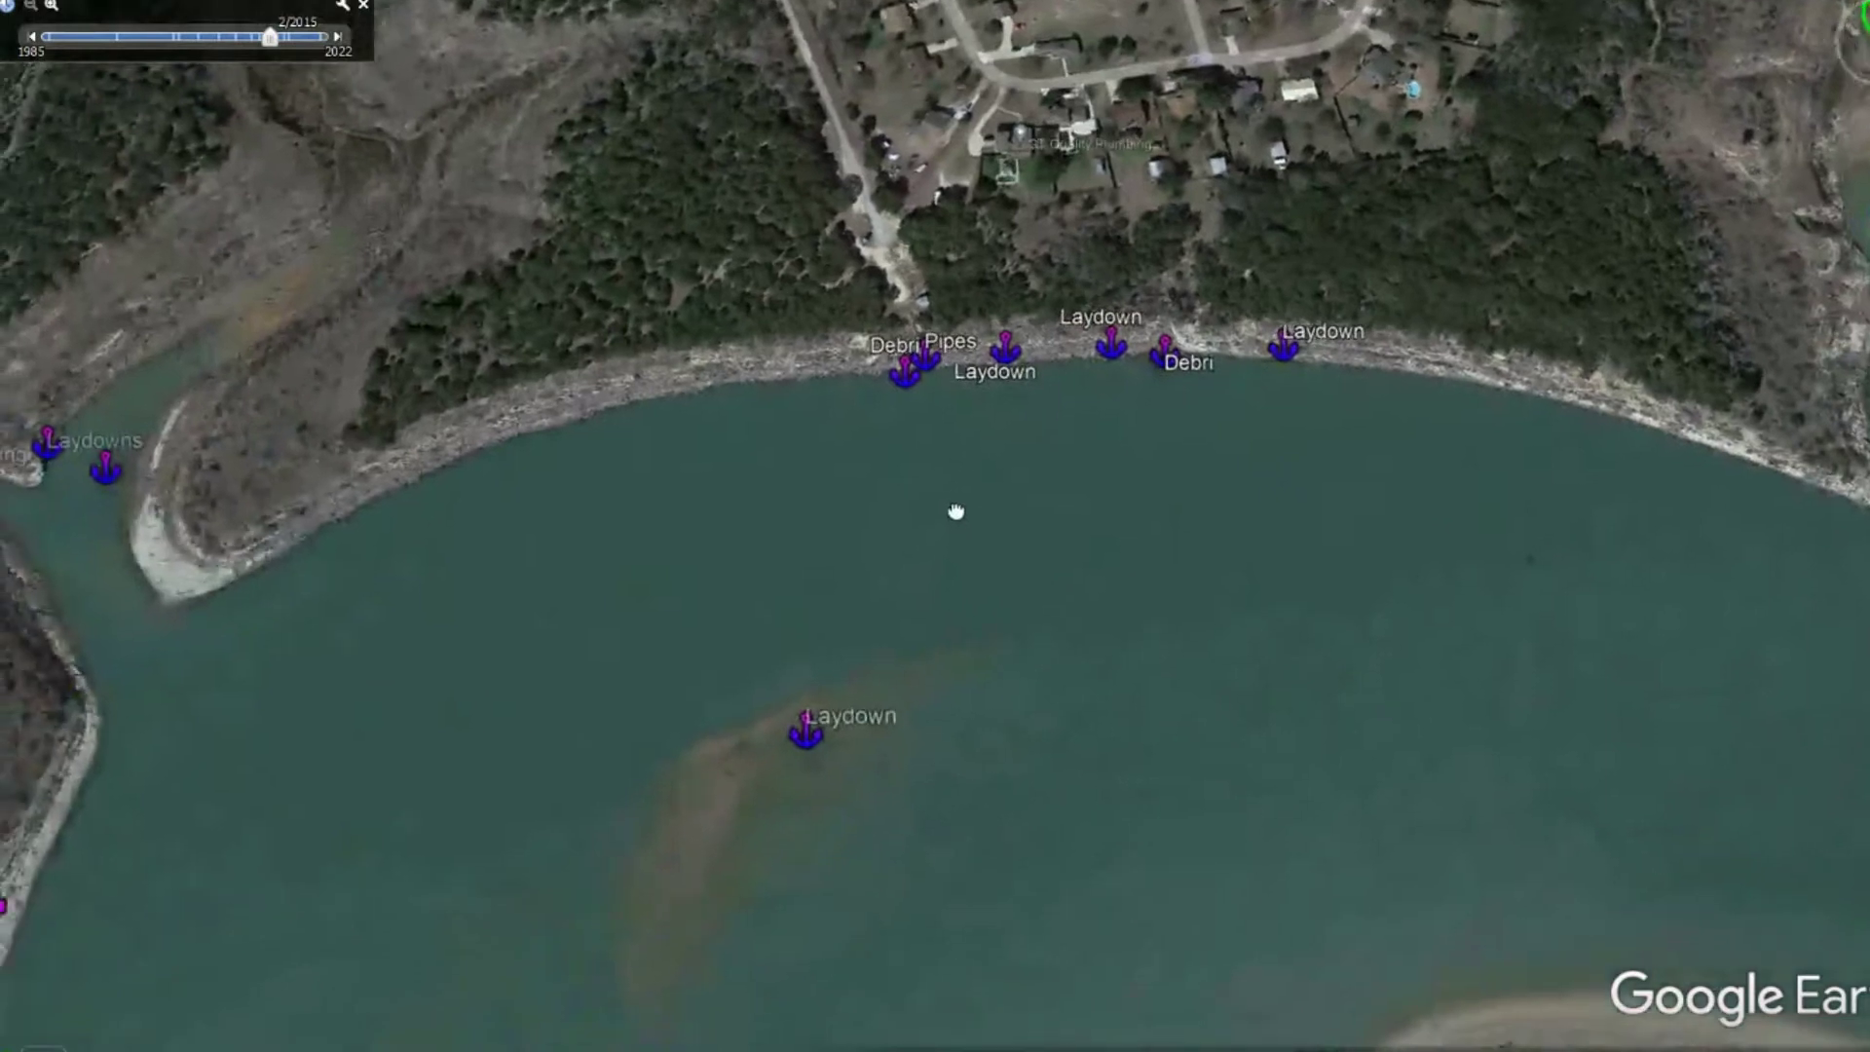
pyautogui.scroll(4, 968, 468)
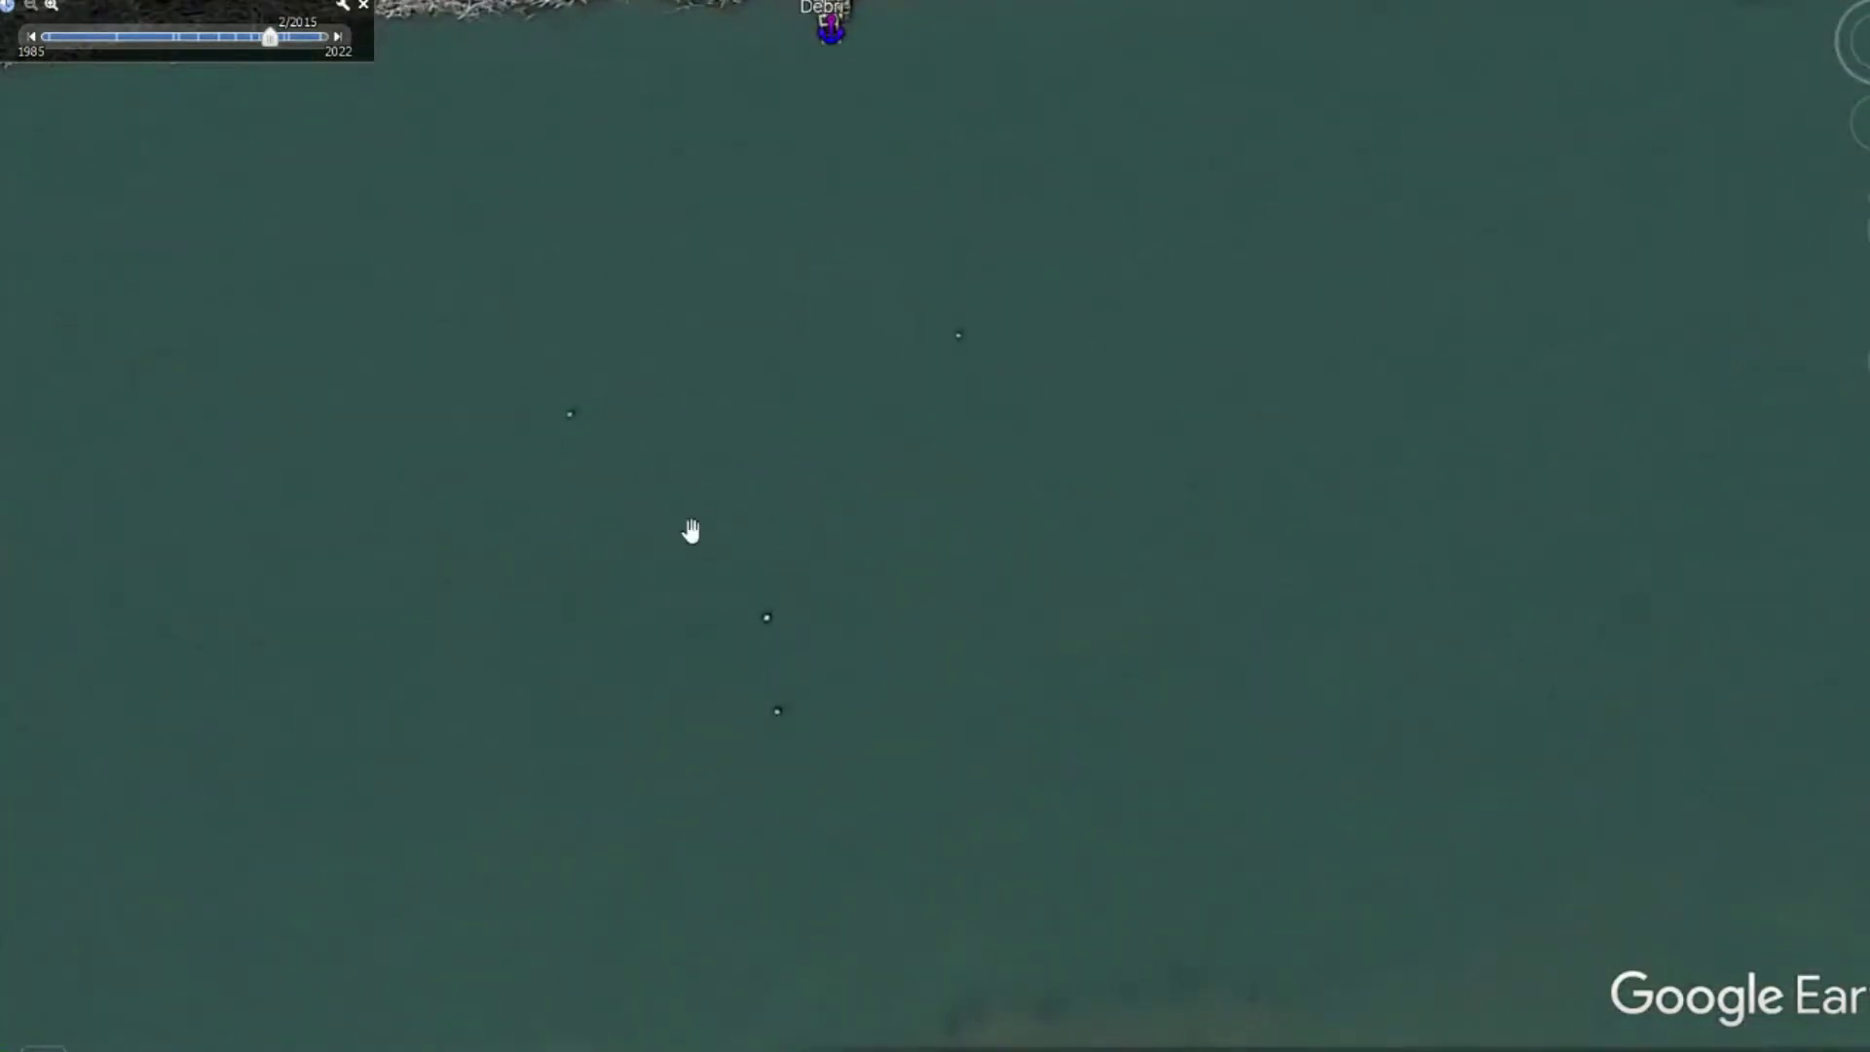
pyautogui.scroll(-3, 398, 417)
pyautogui.moveTo(500, 353); pyautogui.dragTo(1047, 272)
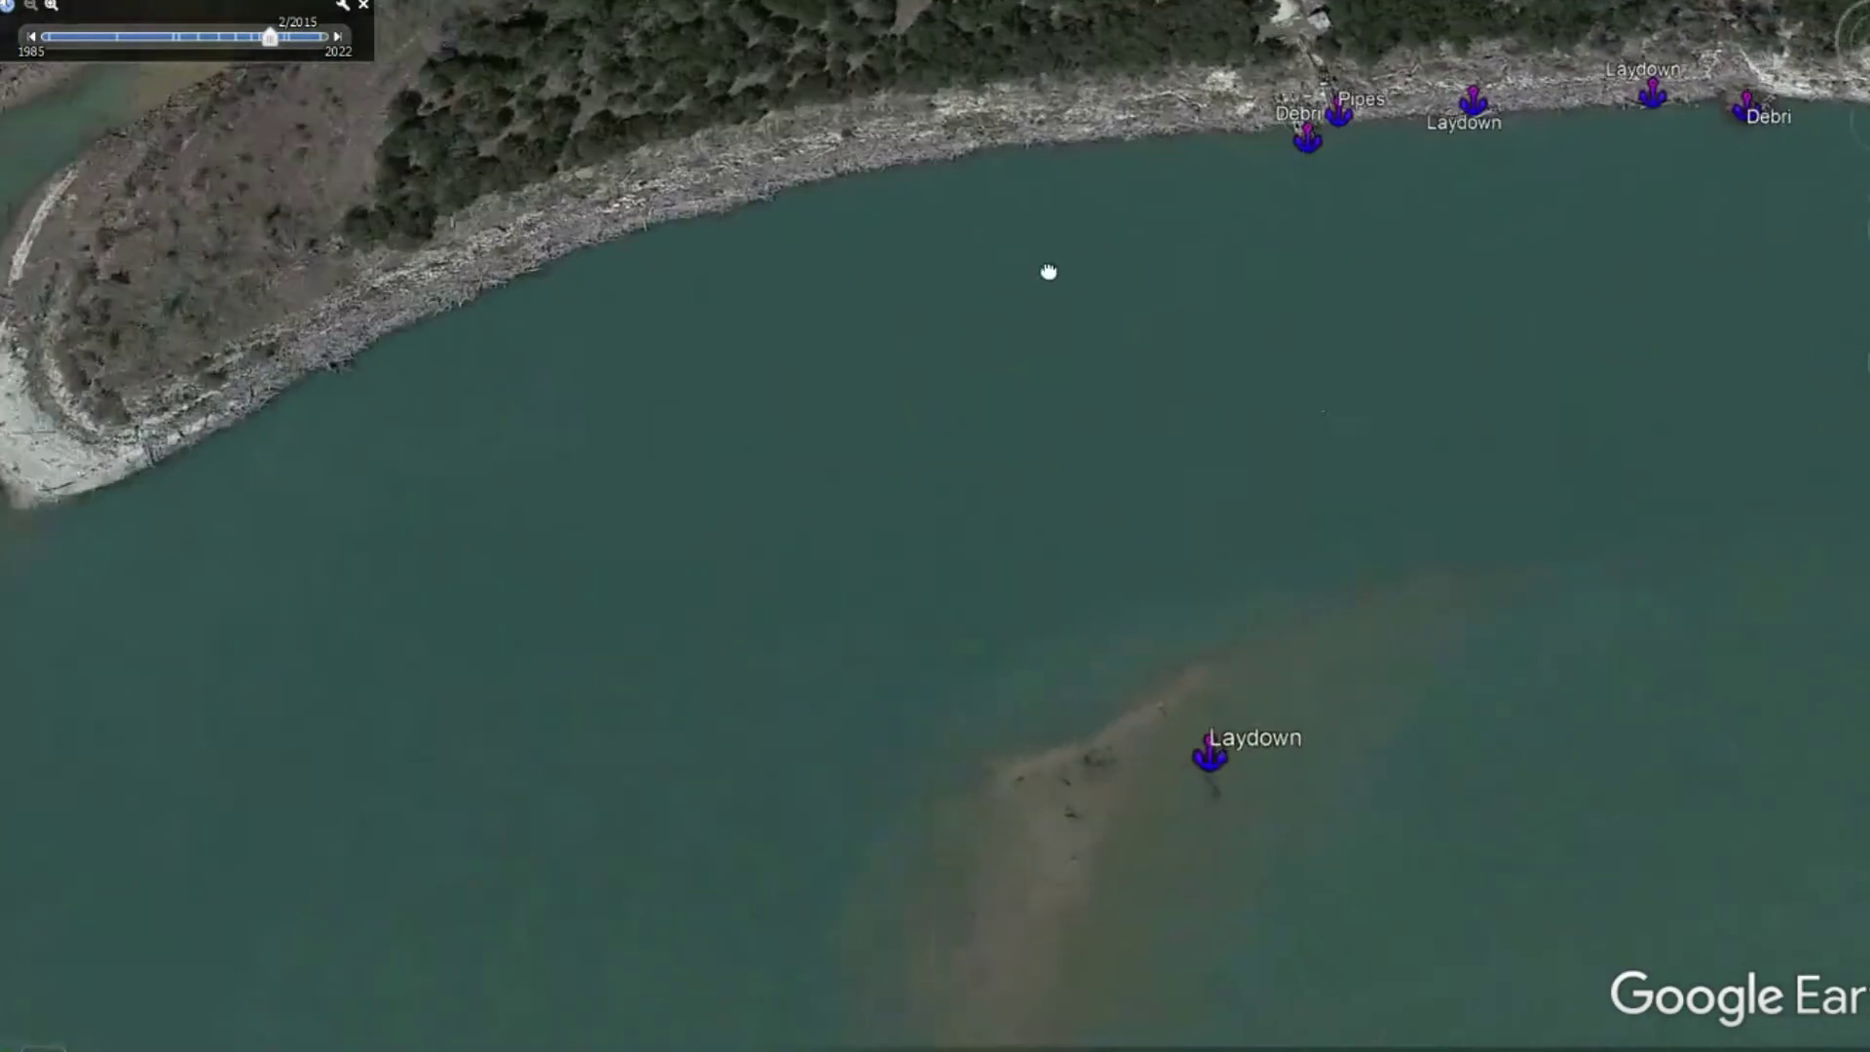
# Inspect the Swing and Laydowns waypoints in the creek mouth at the west end of the curving bank
pyautogui.moveTo(327, 432); pyautogui.dragTo(779, 330)
pyautogui.scroll(3, 509, 207)
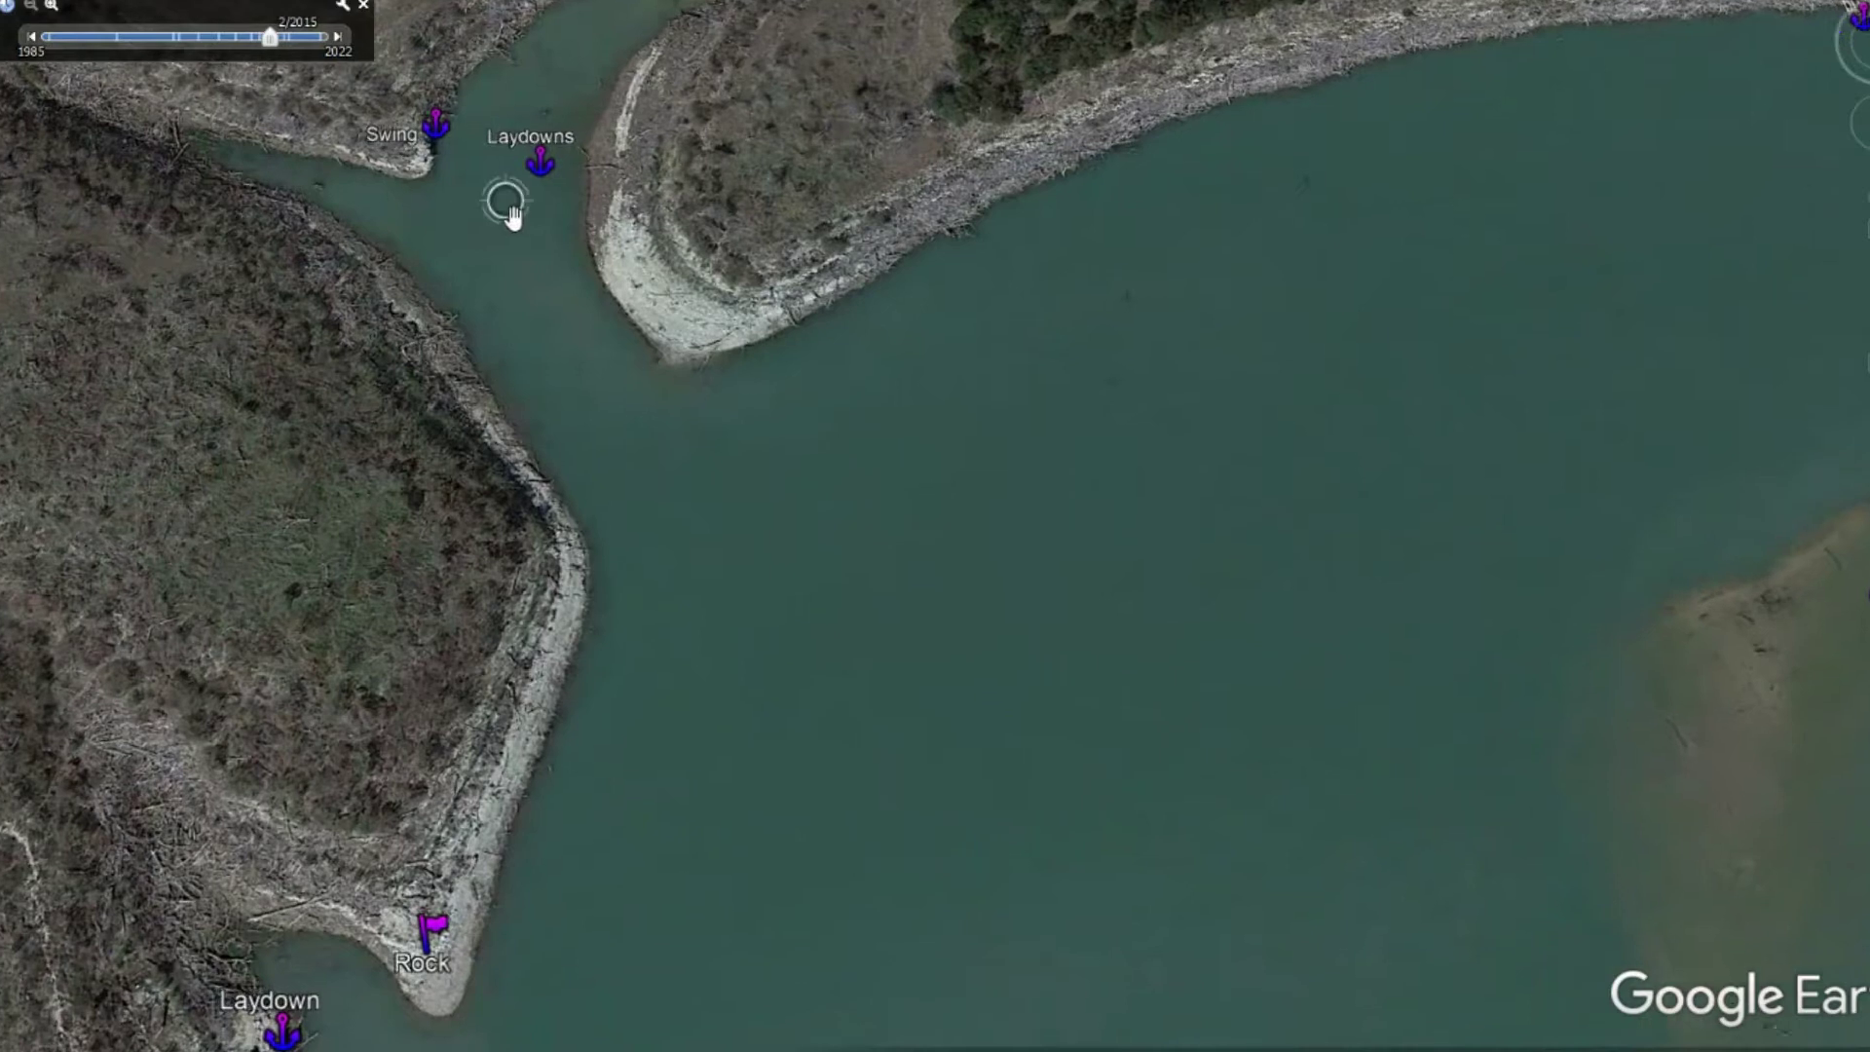
pyautogui.moveTo(512, 205); pyautogui.dragTo(726, 579)
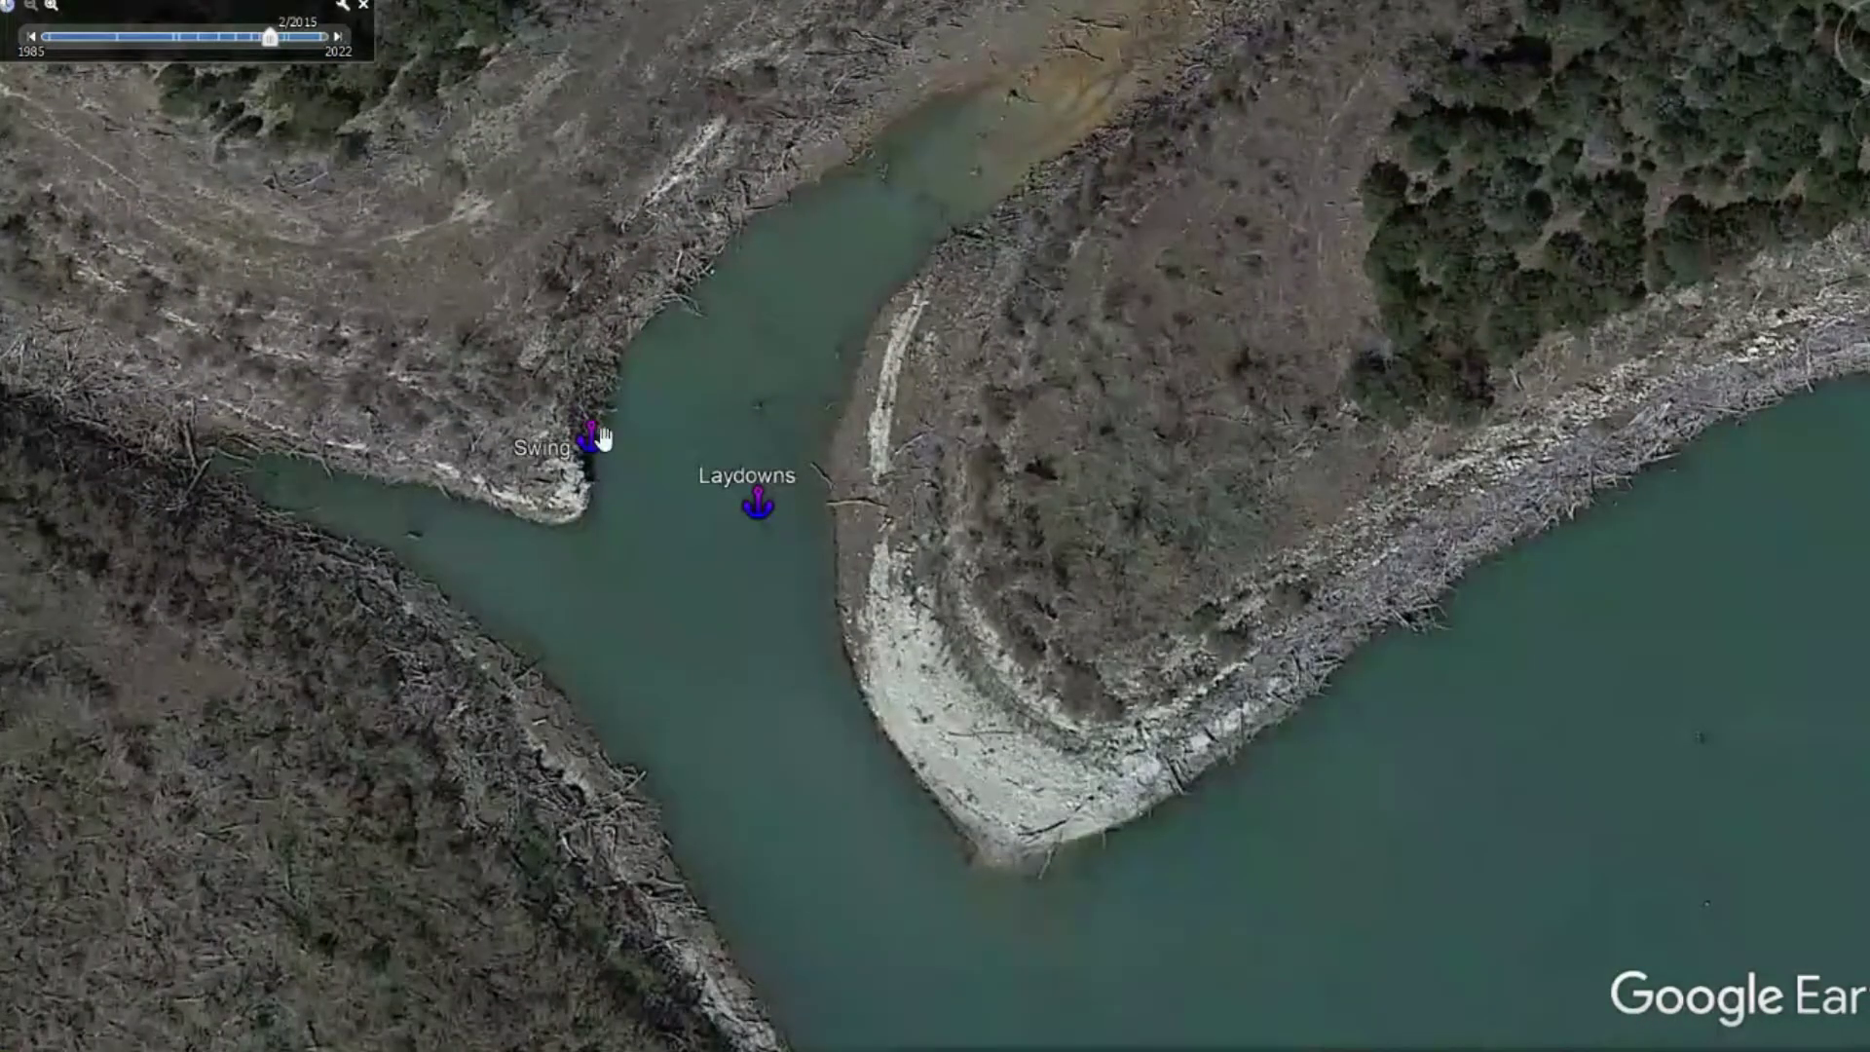
pyautogui.scroll(-5, 964, 380)
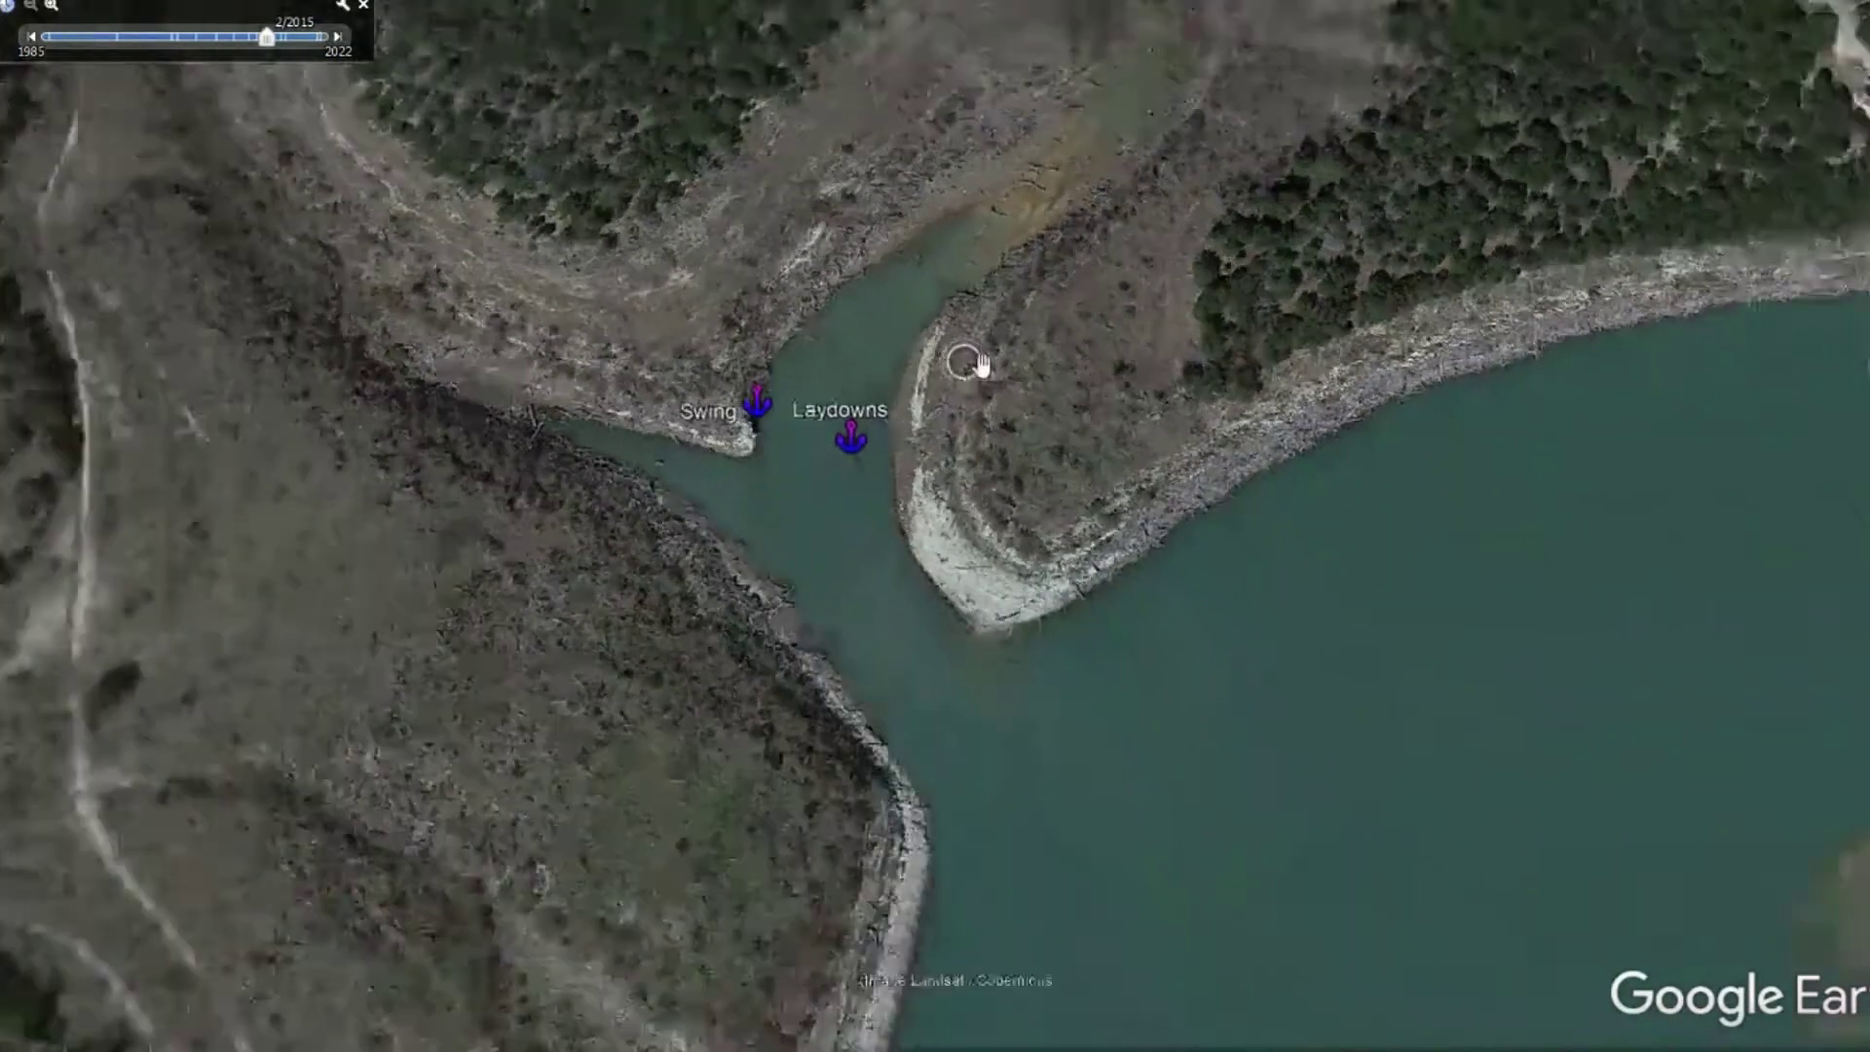
pyautogui.scroll(-1, 1038, 201)
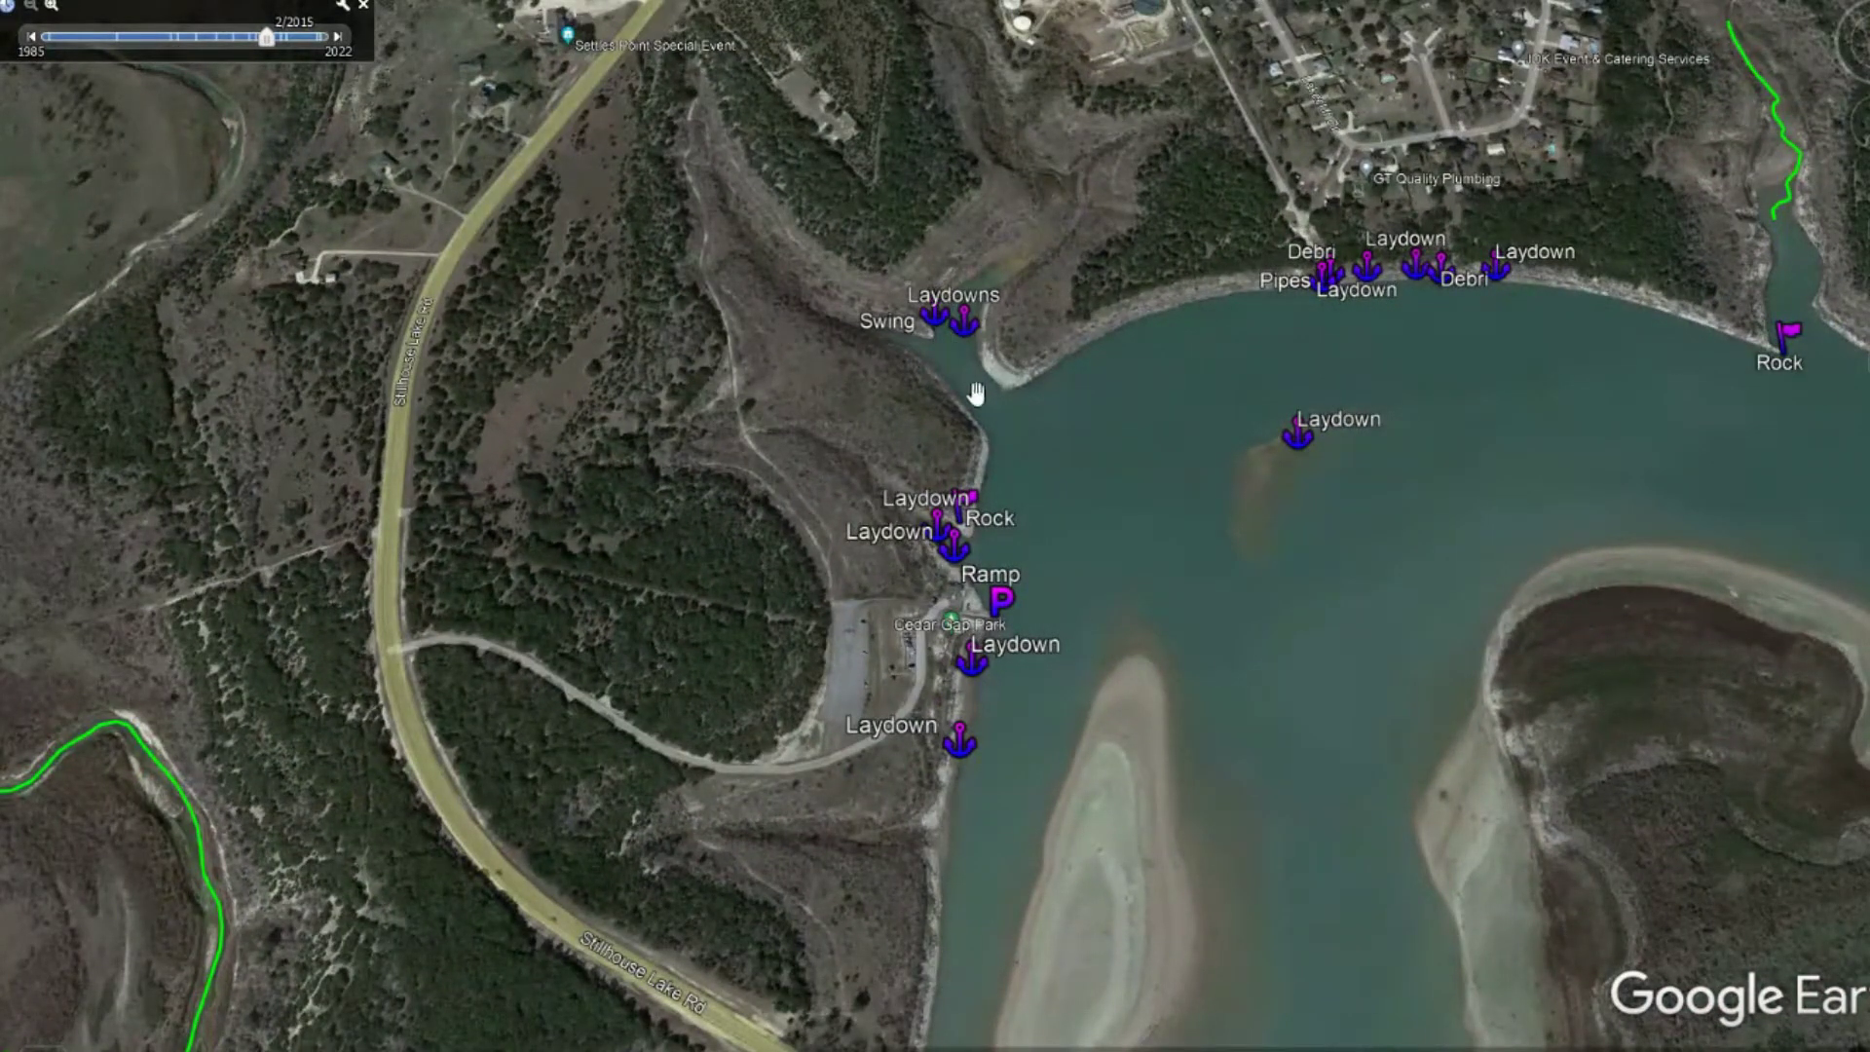
pyautogui.doubleClick(935, 349)
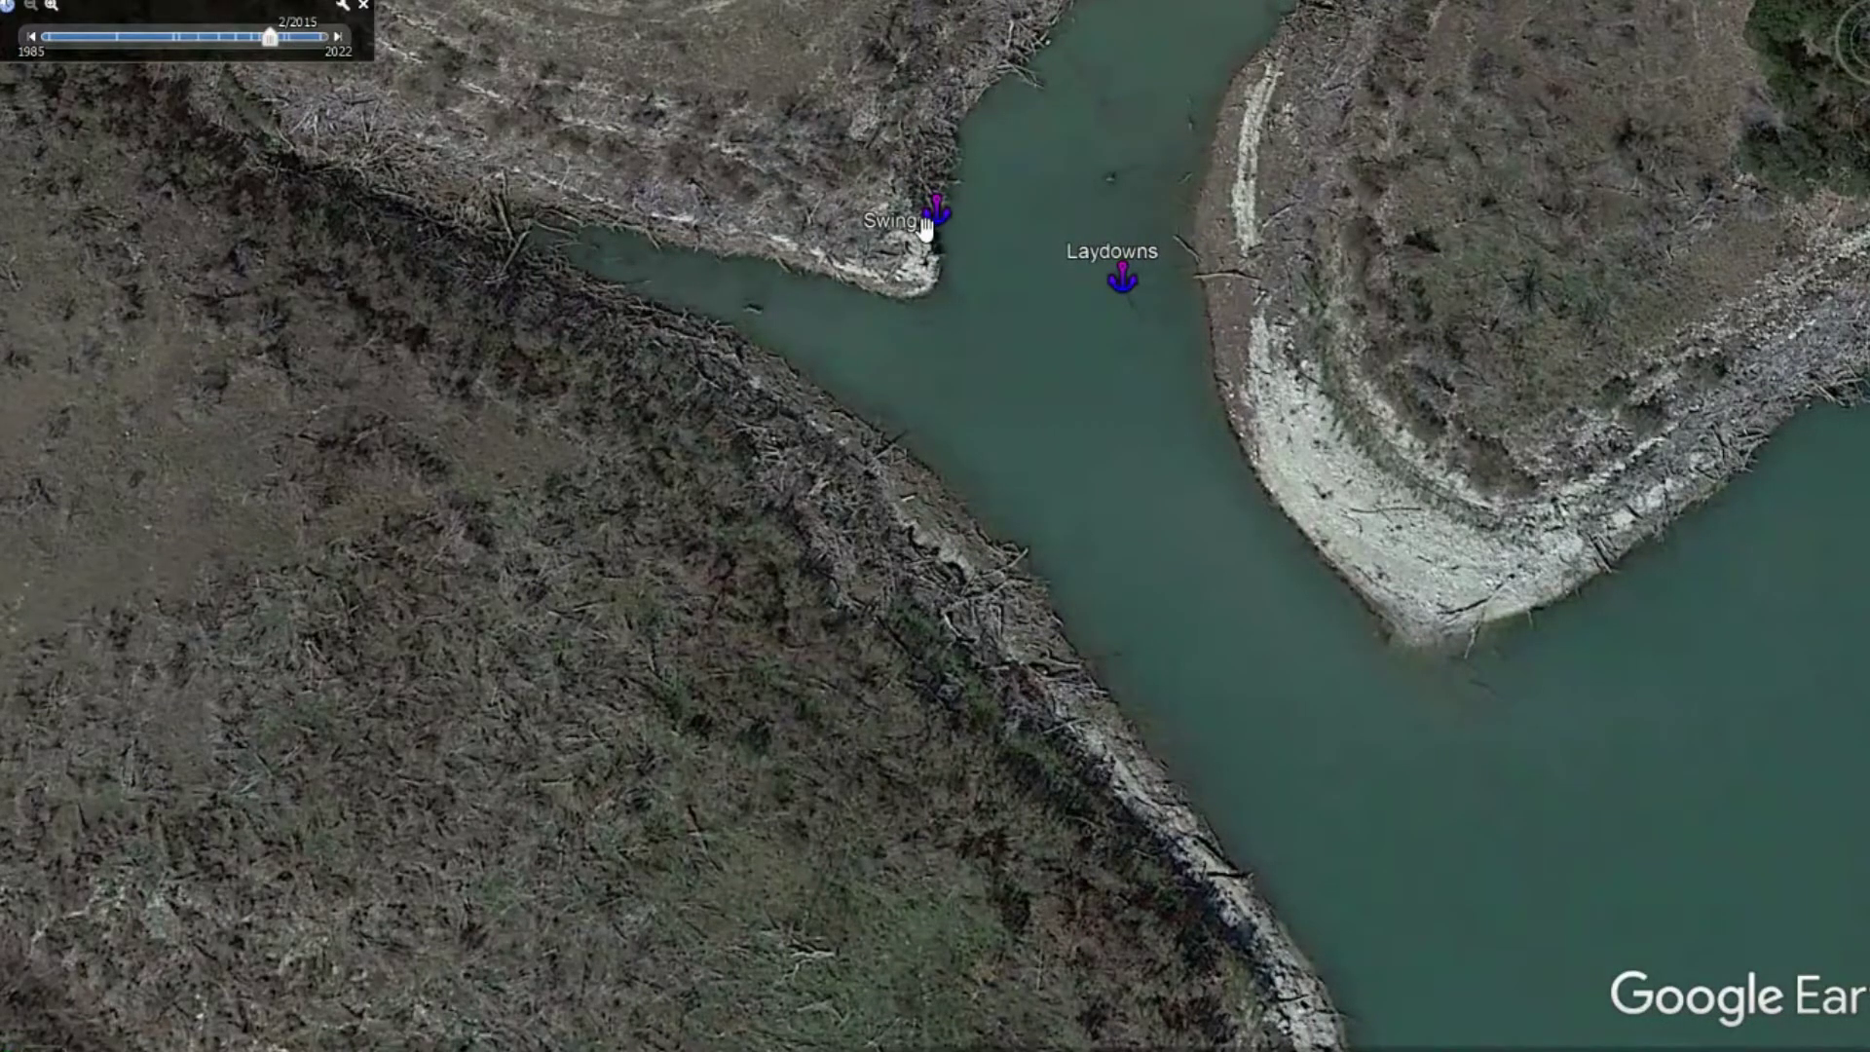
pyautogui.scroll(-3, 948, 337)
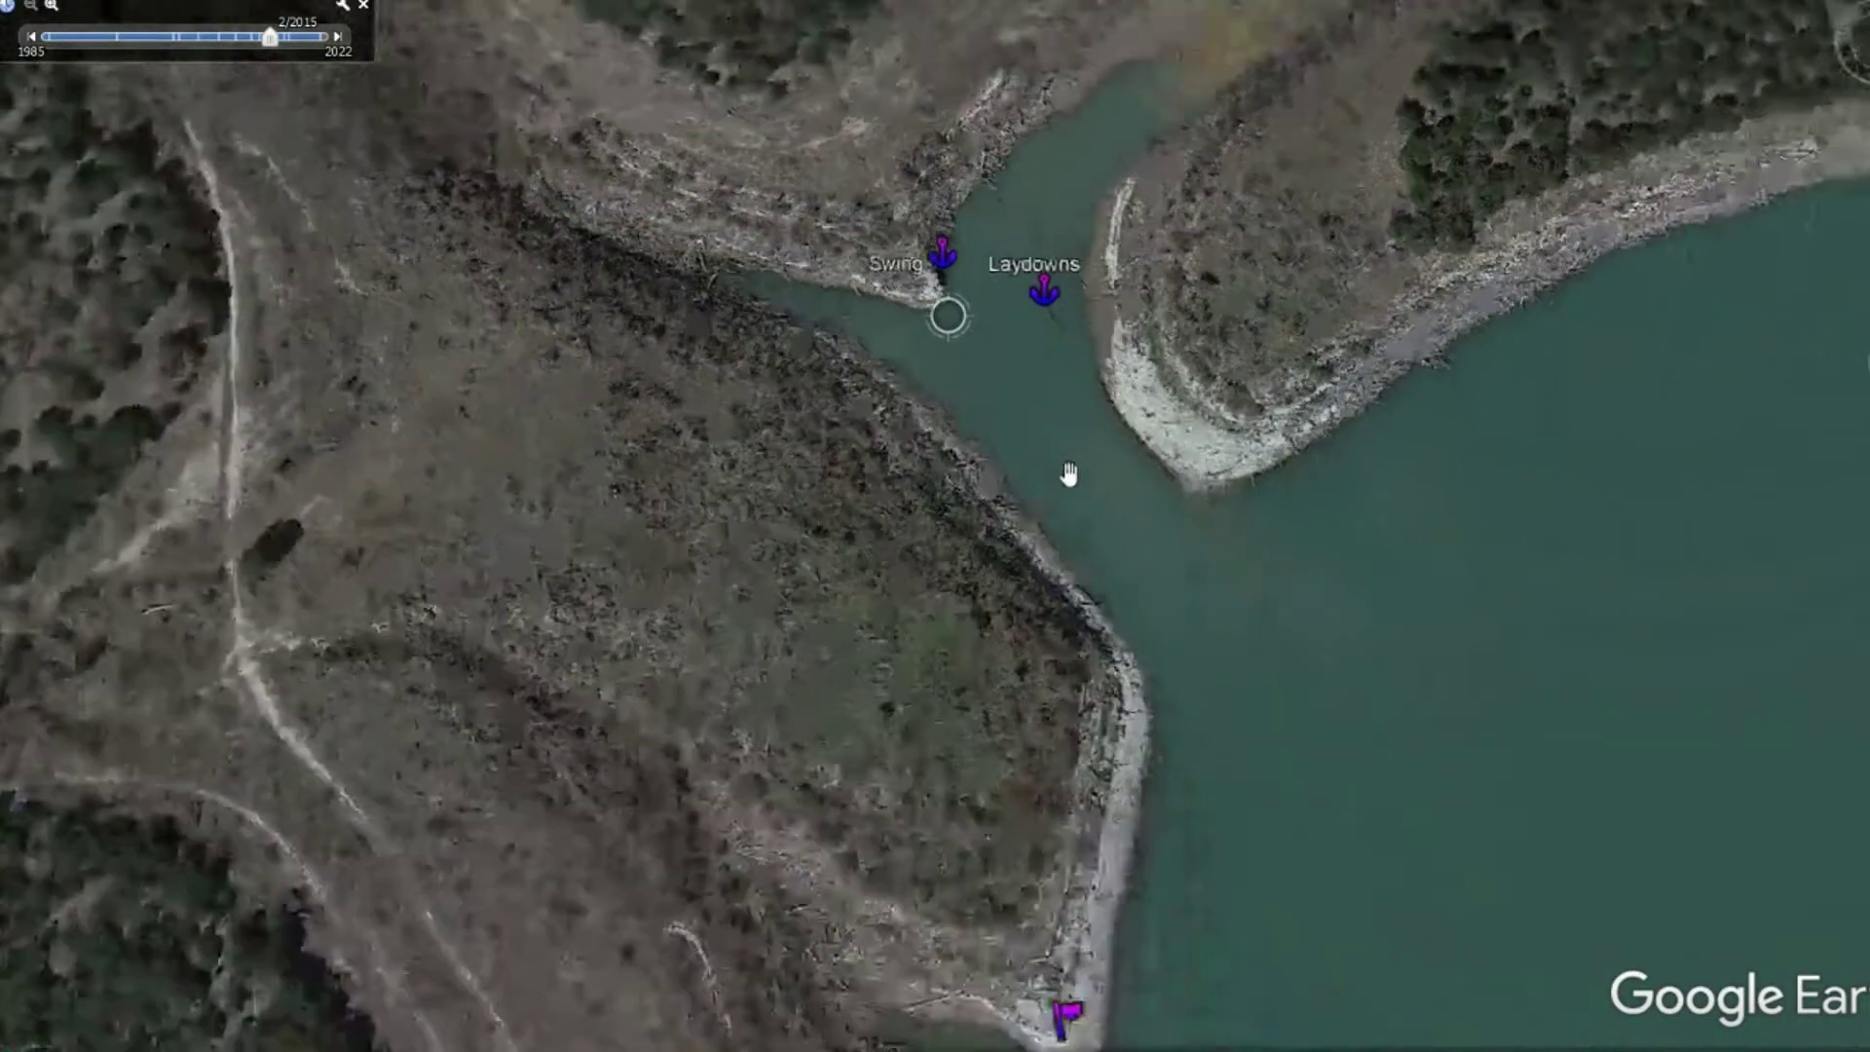
# Examine the Rock waypoint on the small point and the two Laydown waypoints in the pocket north of the Cedar Gap Park ramp
pyautogui.moveTo(1194, 614); pyautogui.dragTo(890, 188)
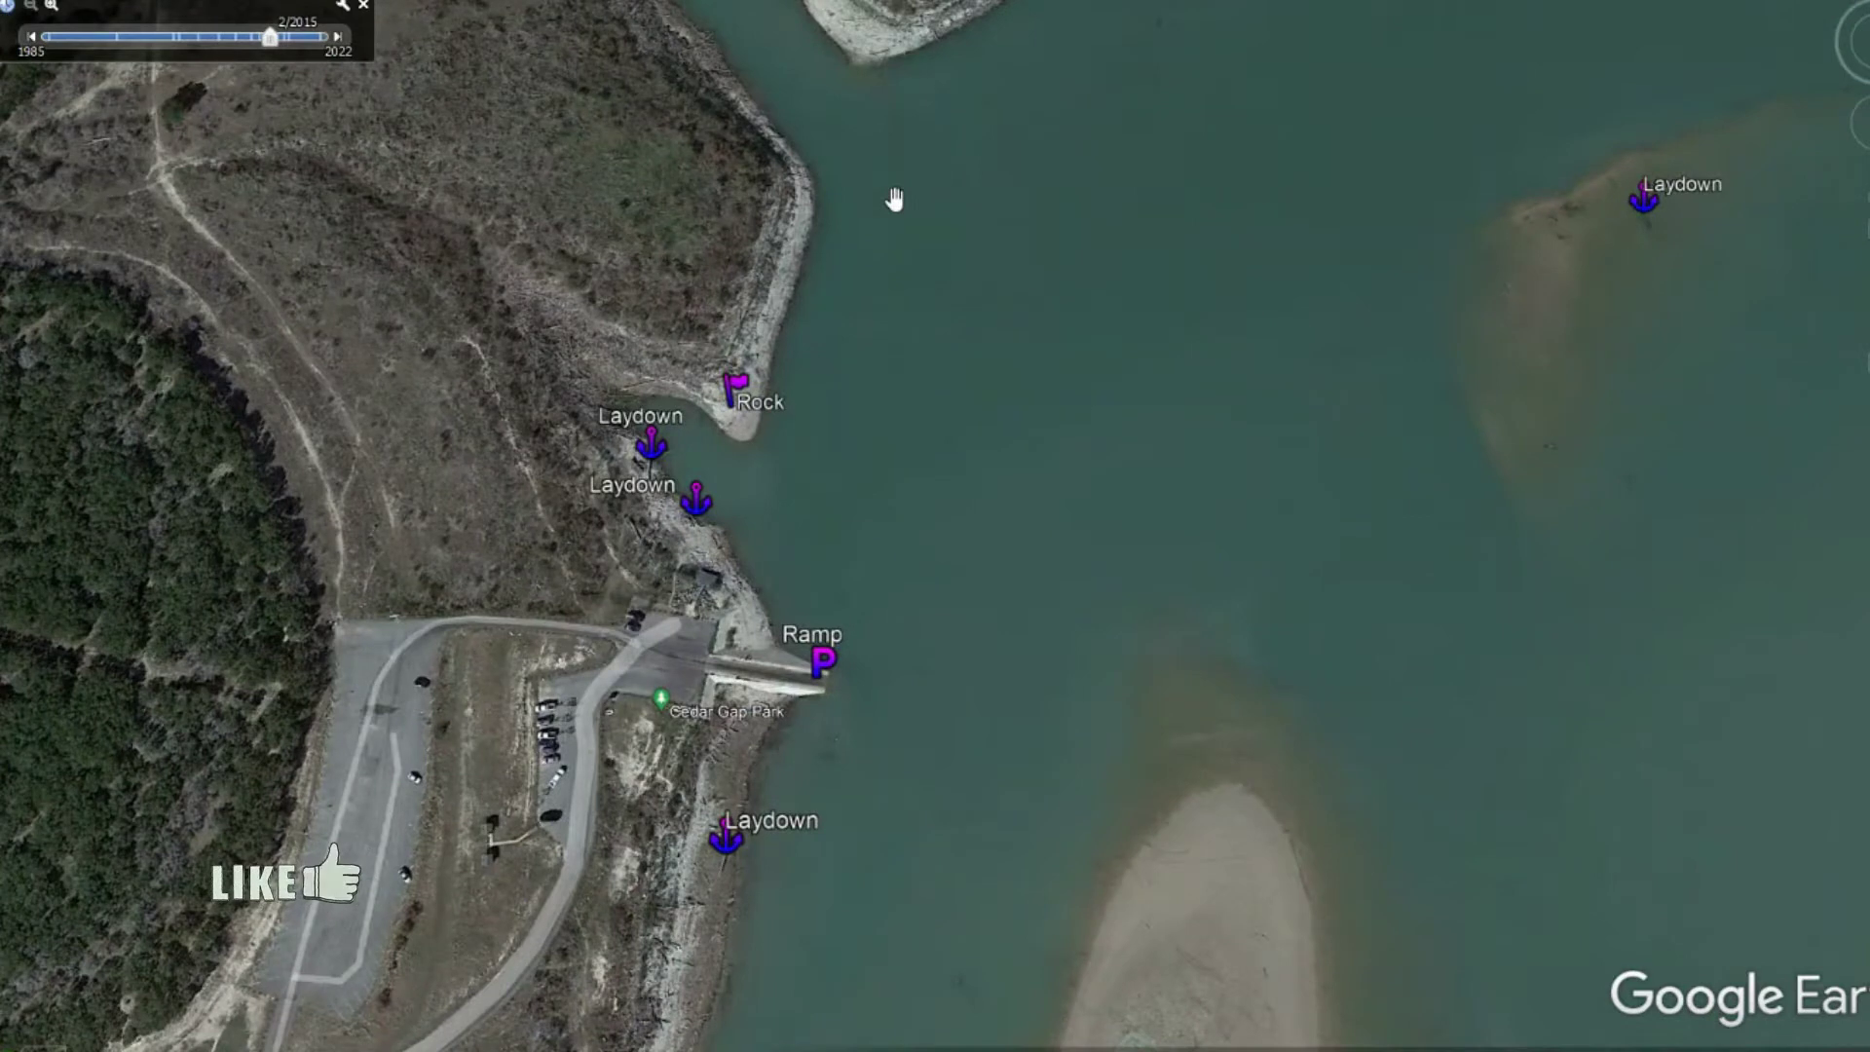
pyautogui.scroll(1, 810, 360)
pyautogui.scroll(3, 767, 420)
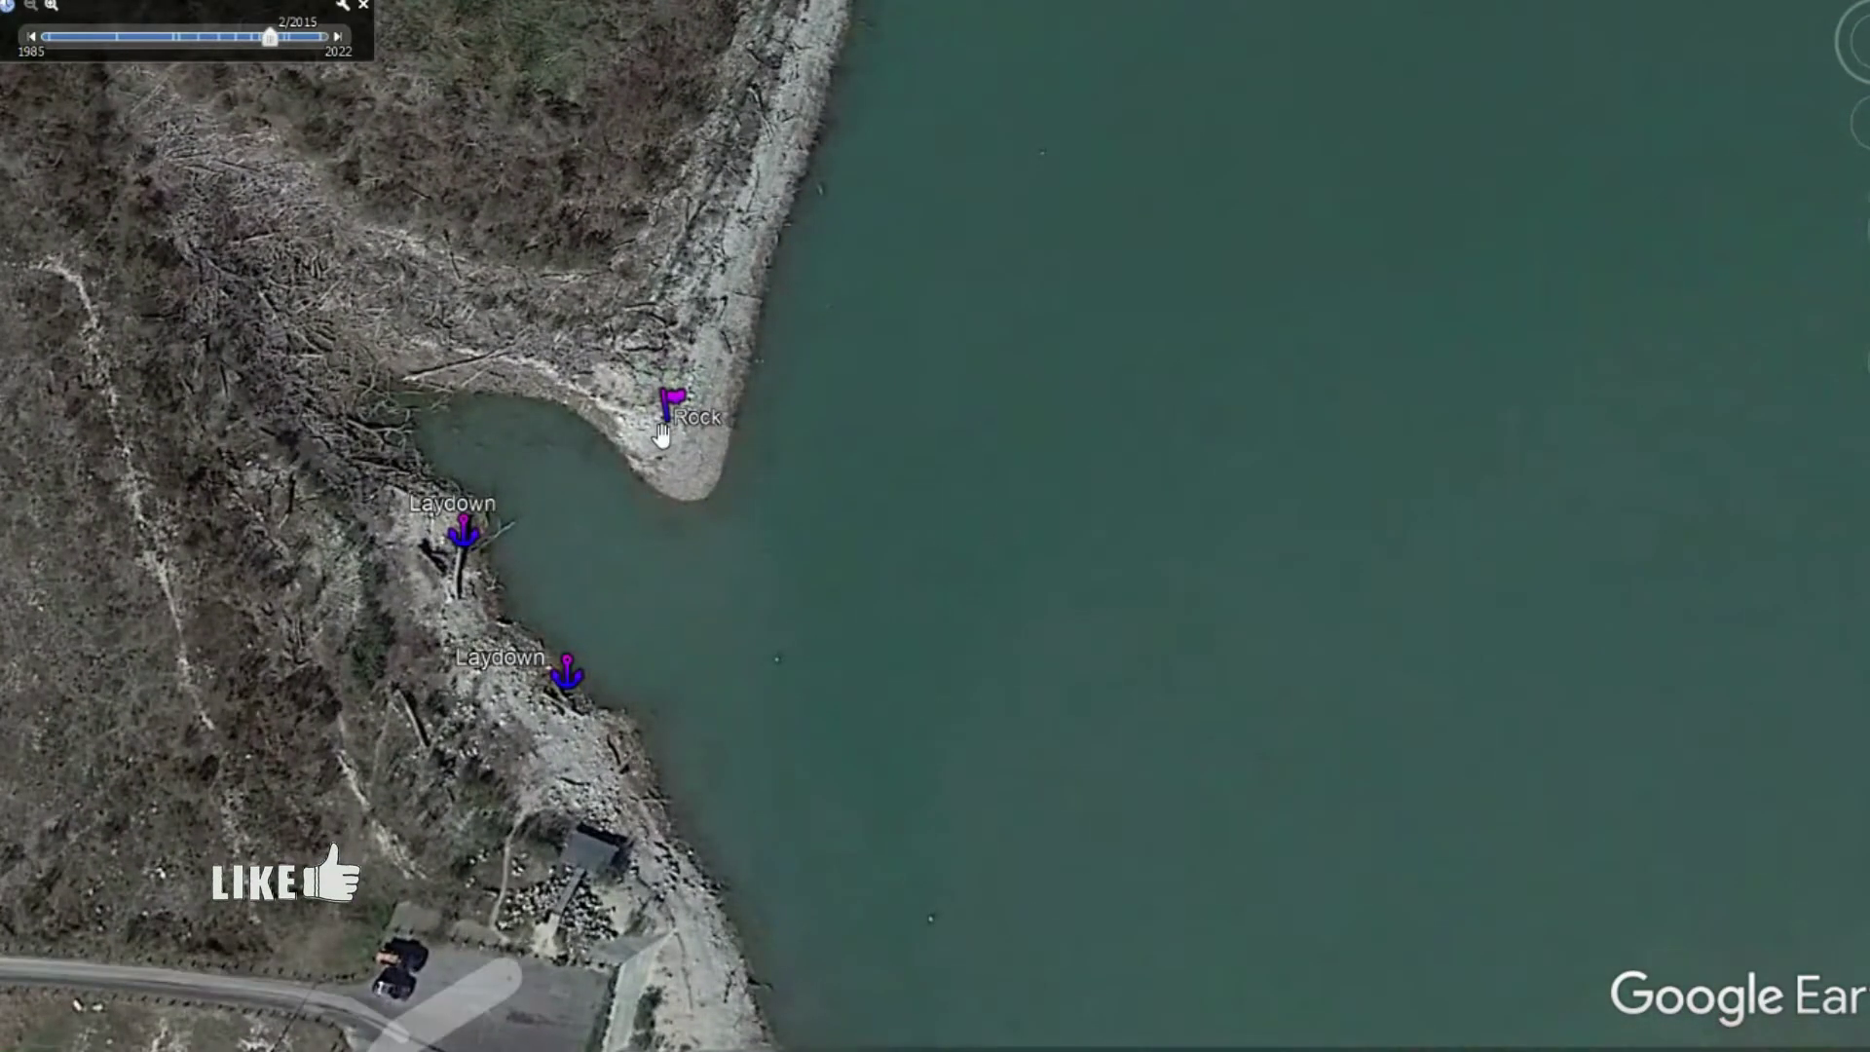
pyautogui.moveTo(879, 637); pyautogui.dragTo(884, 273)
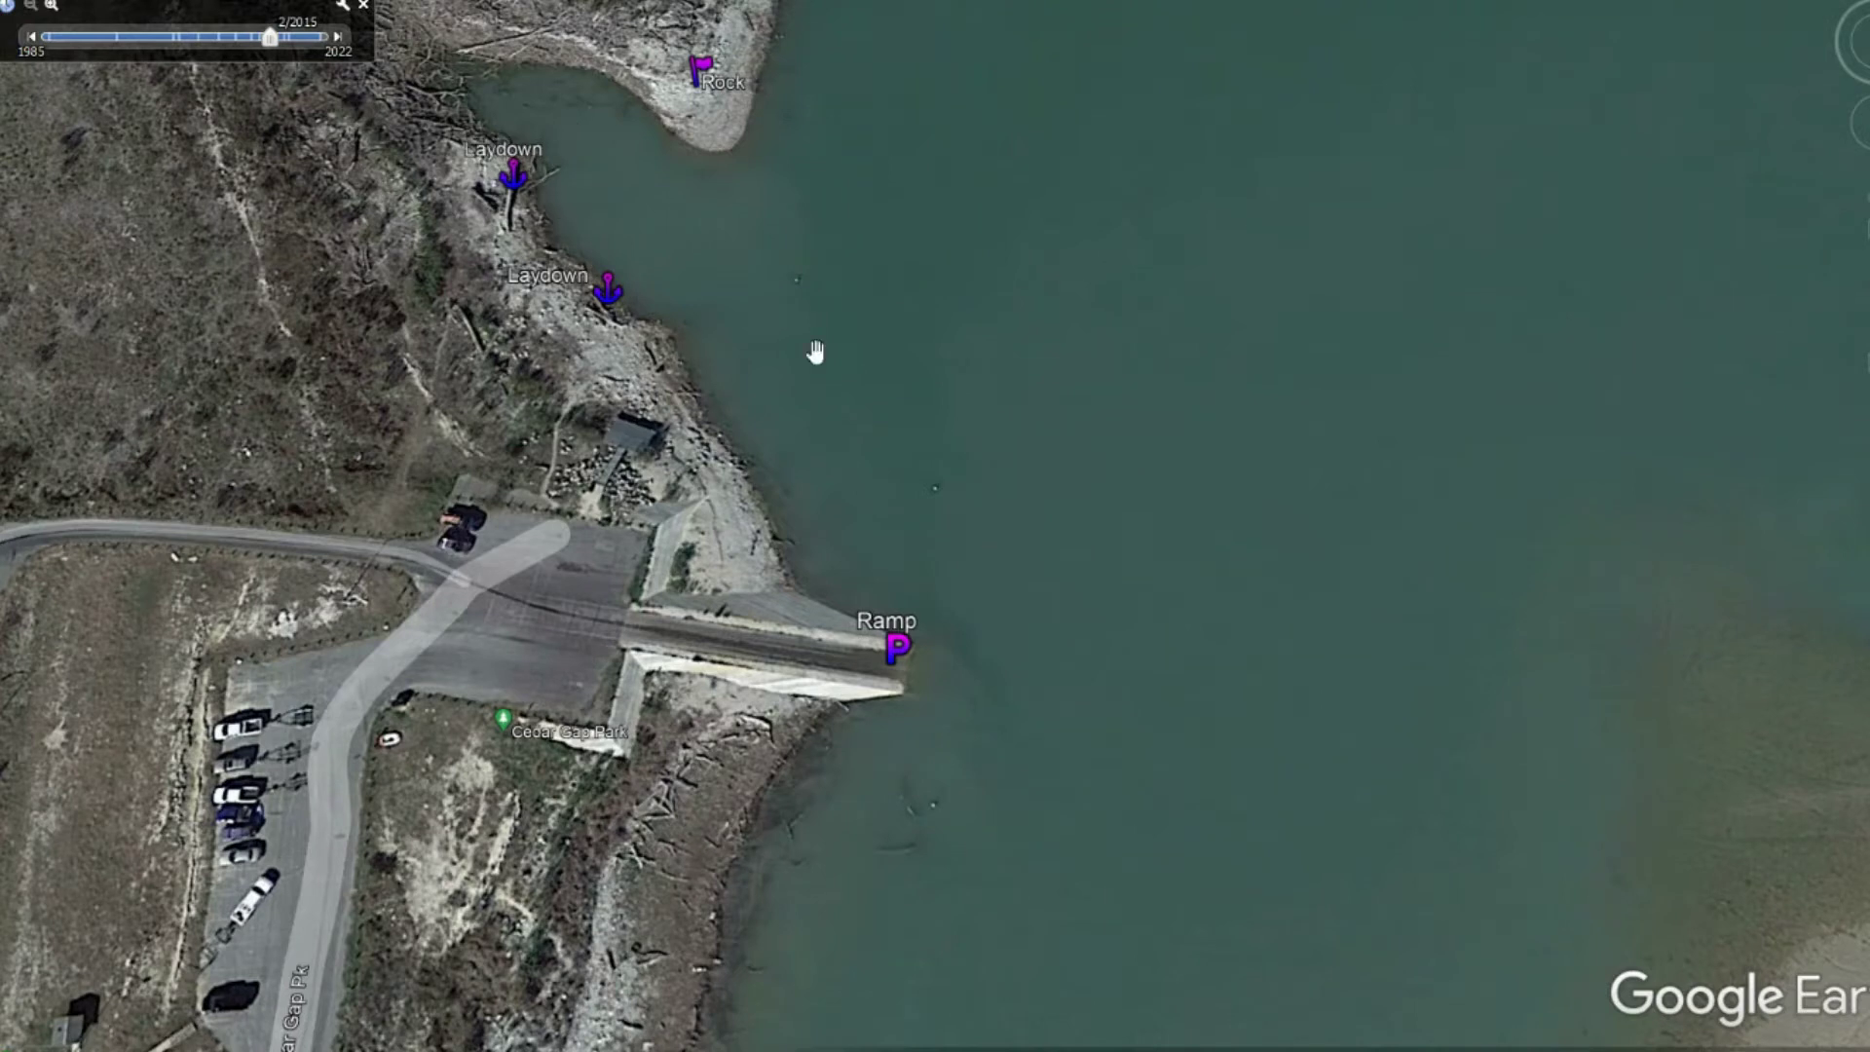
# Inspect the Cedar Gap Park Ramp waypoint and the two Laydown waypoints along the bank south of it
pyautogui.moveTo(1020, 704); pyautogui.dragTo(1068, 321)
pyautogui.scroll(-2, 1022, 428)
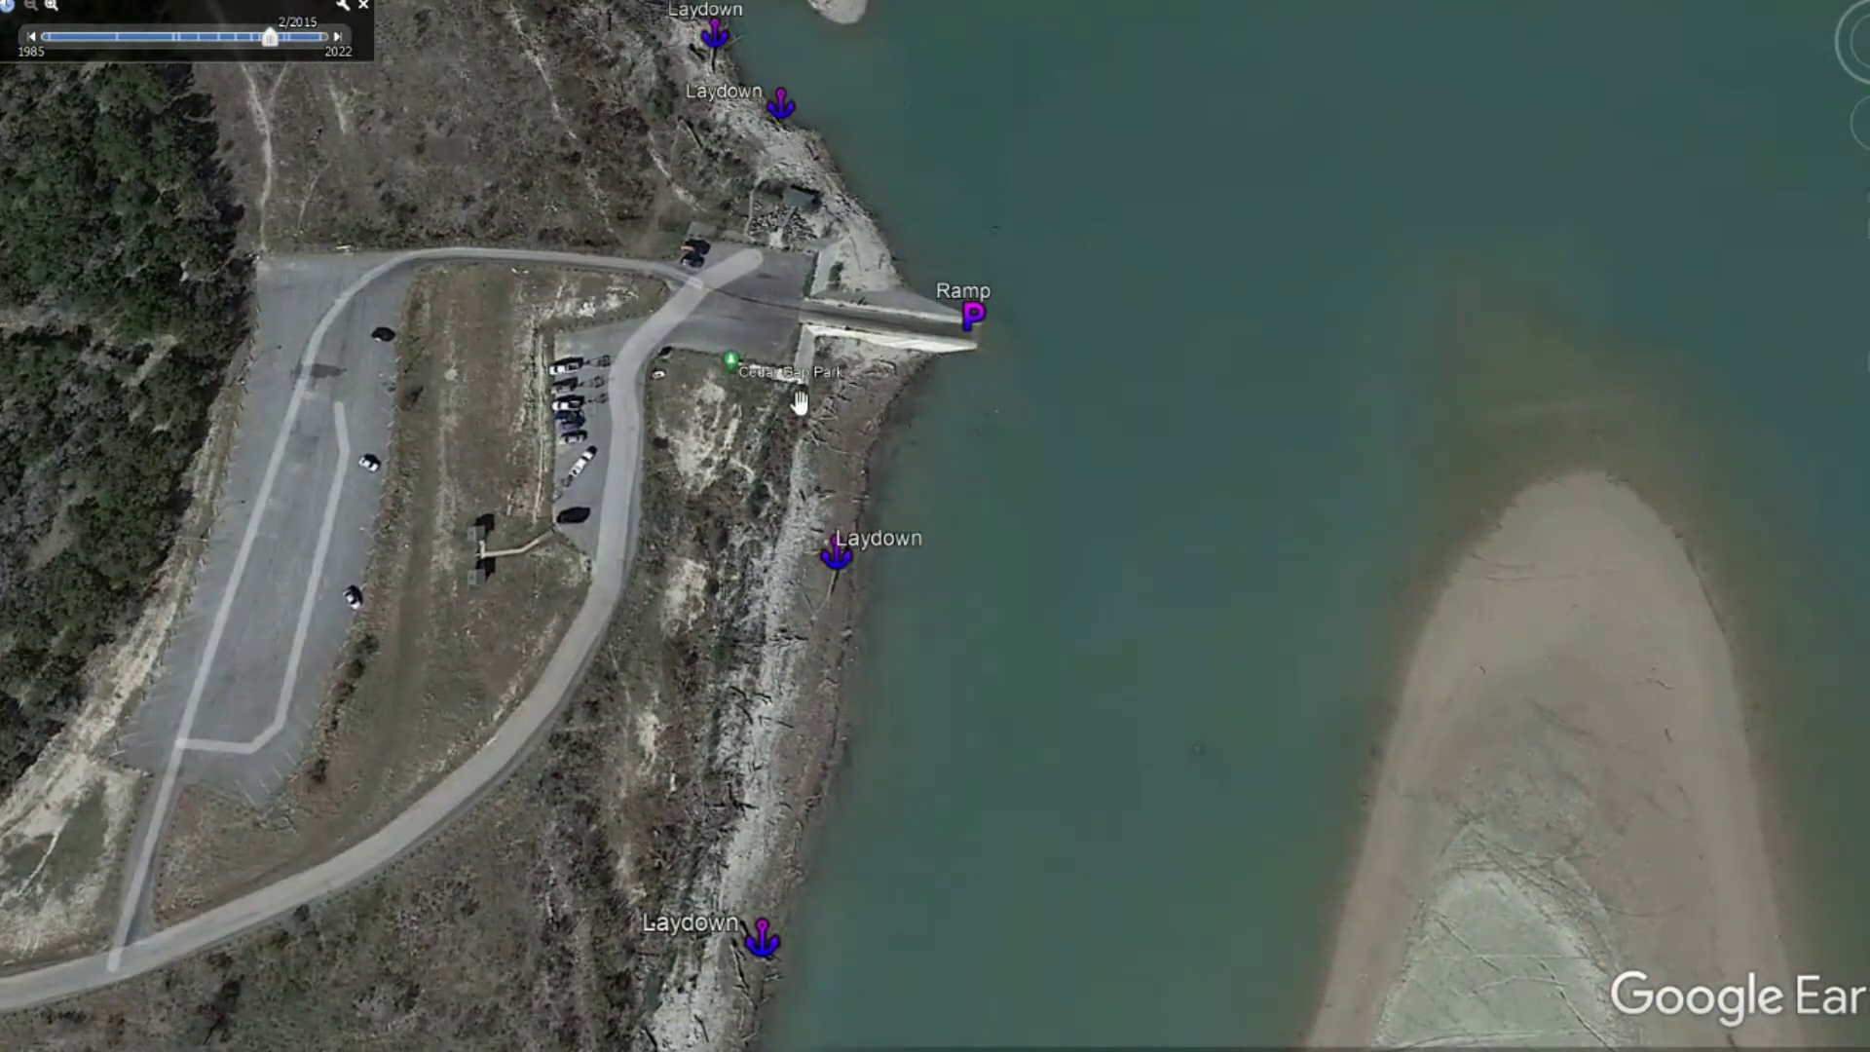
pyautogui.scroll(2, 799, 401)
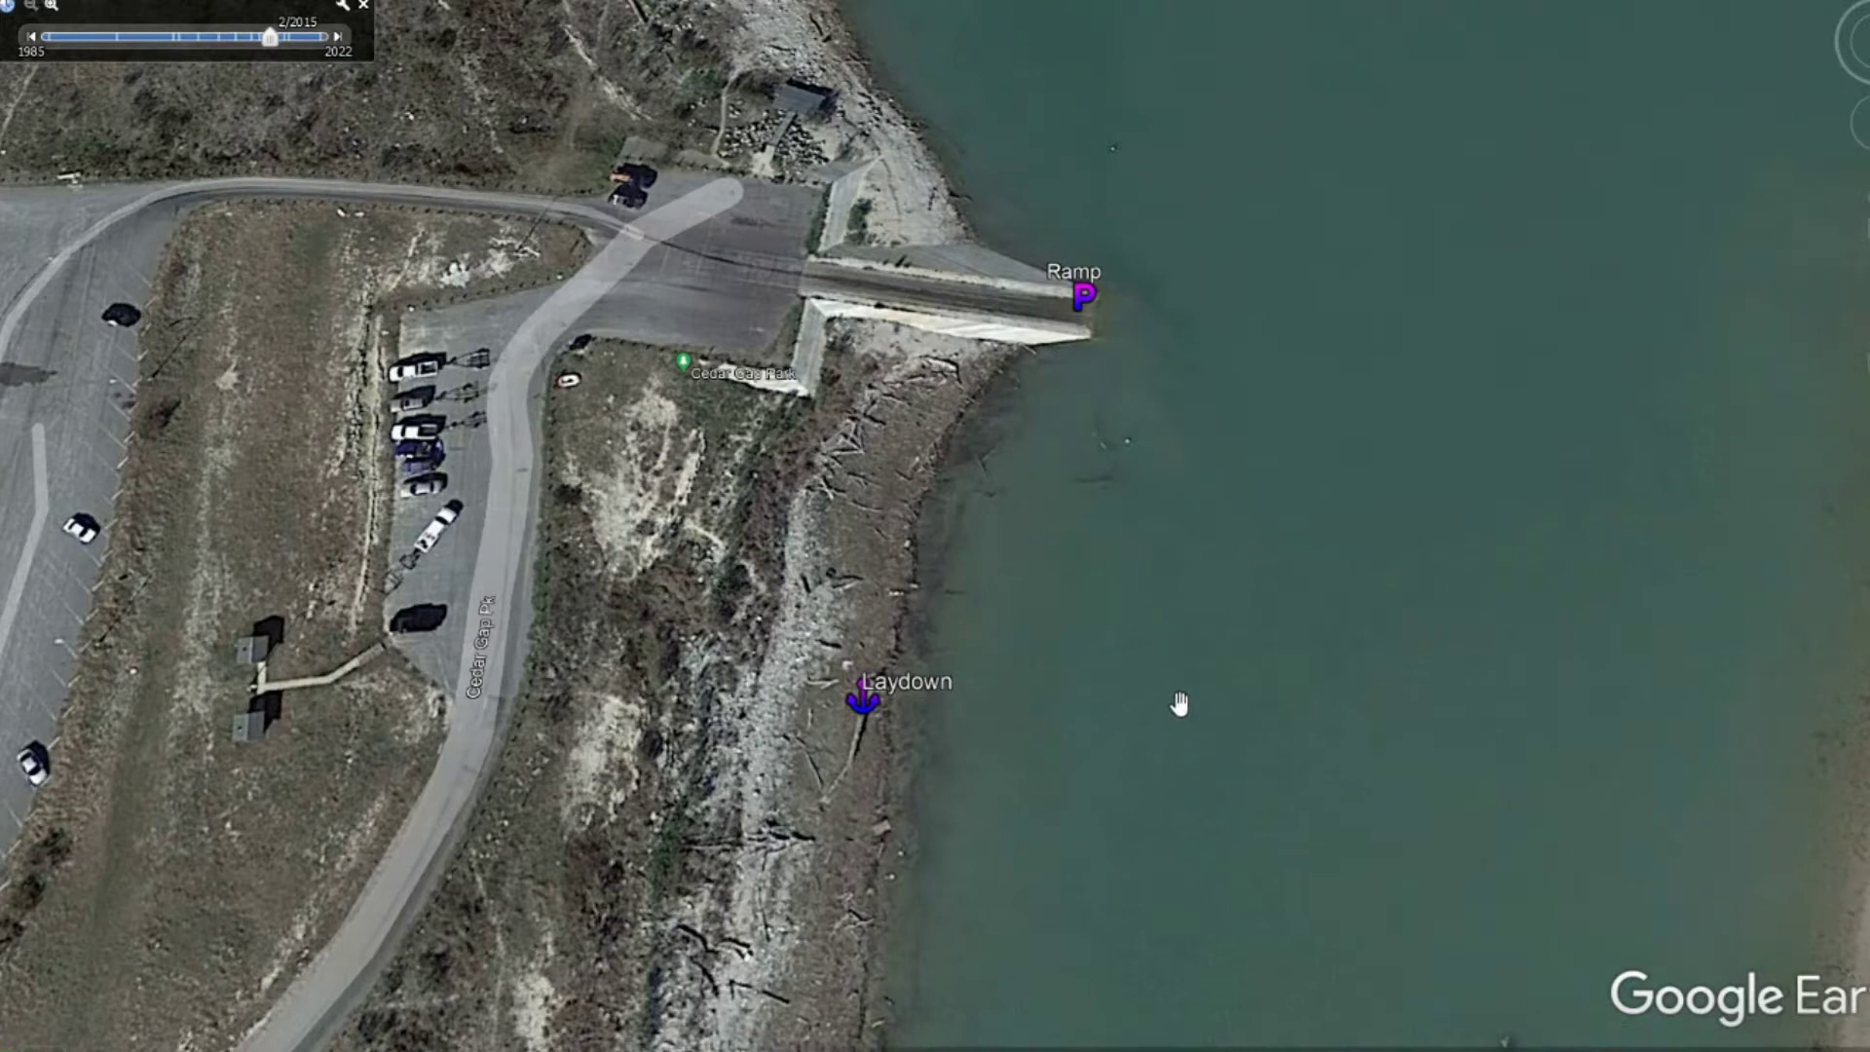
pyautogui.scroll(-5, 1179, 699)
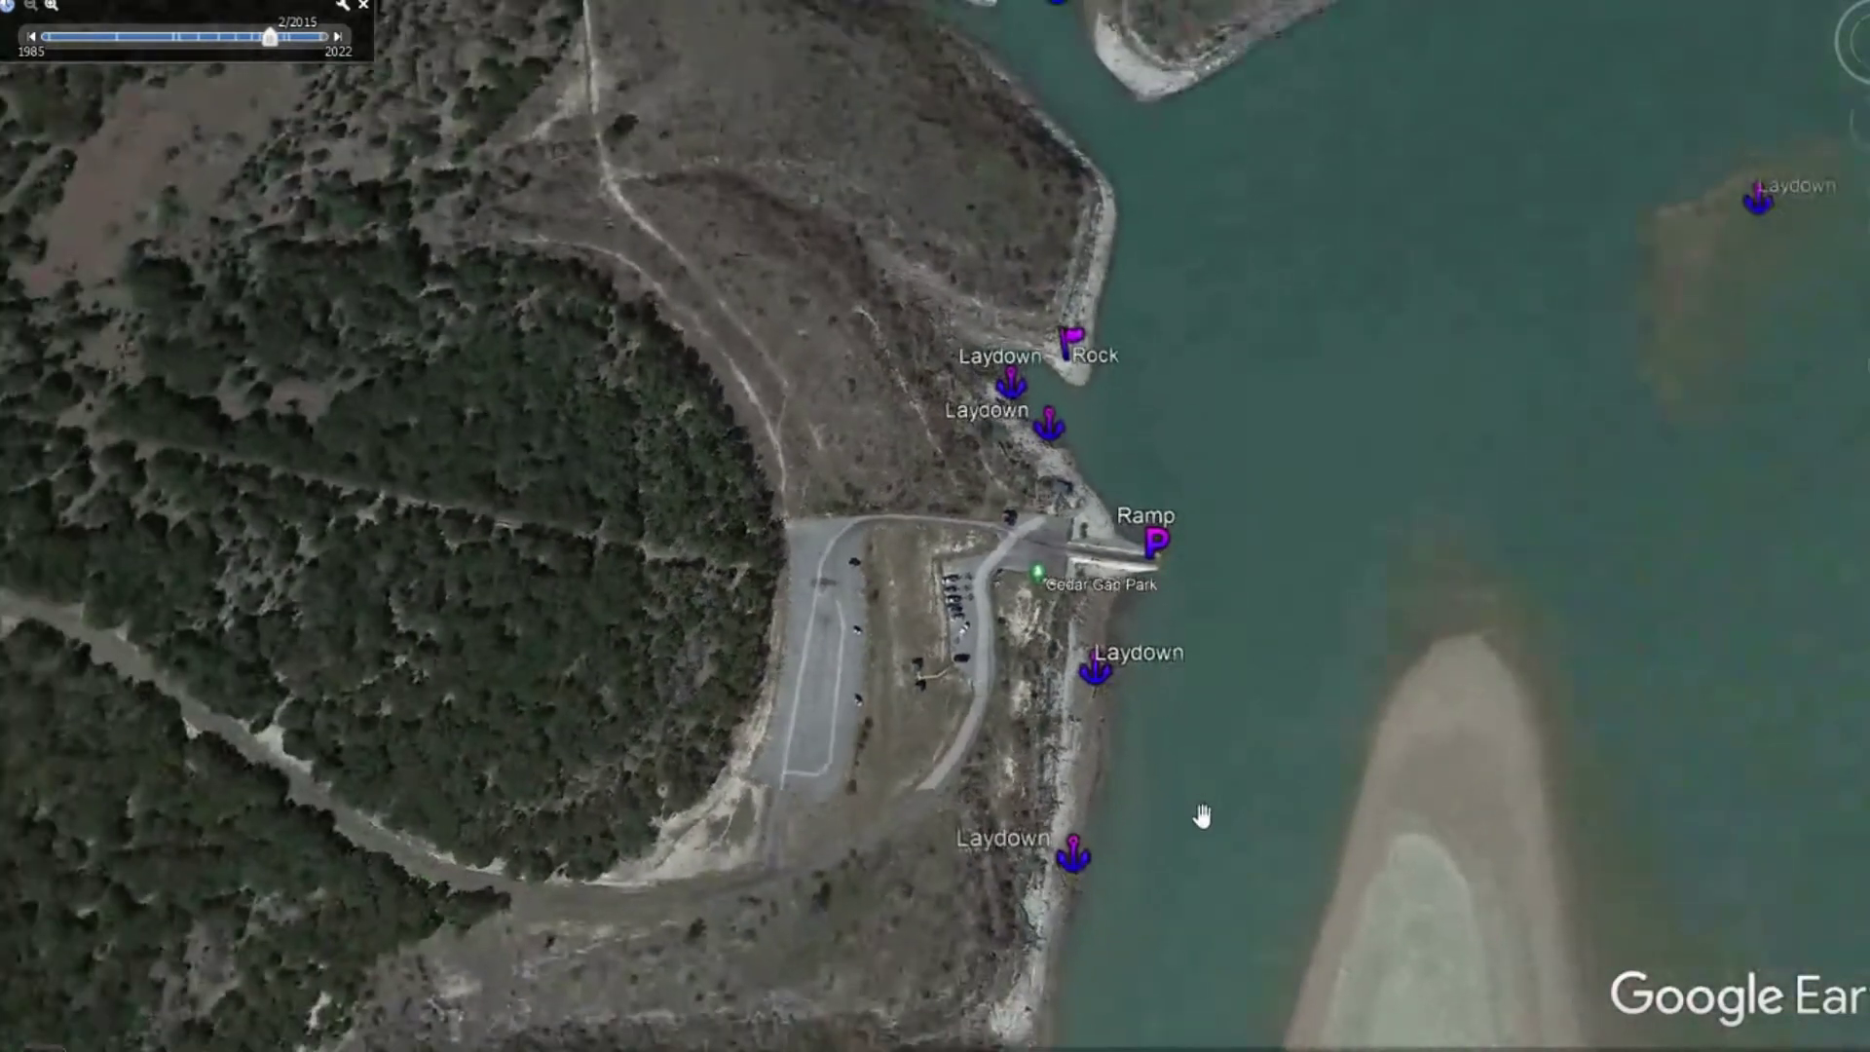
pyautogui.moveTo(1208, 803); pyautogui.dragTo(1079, 462)
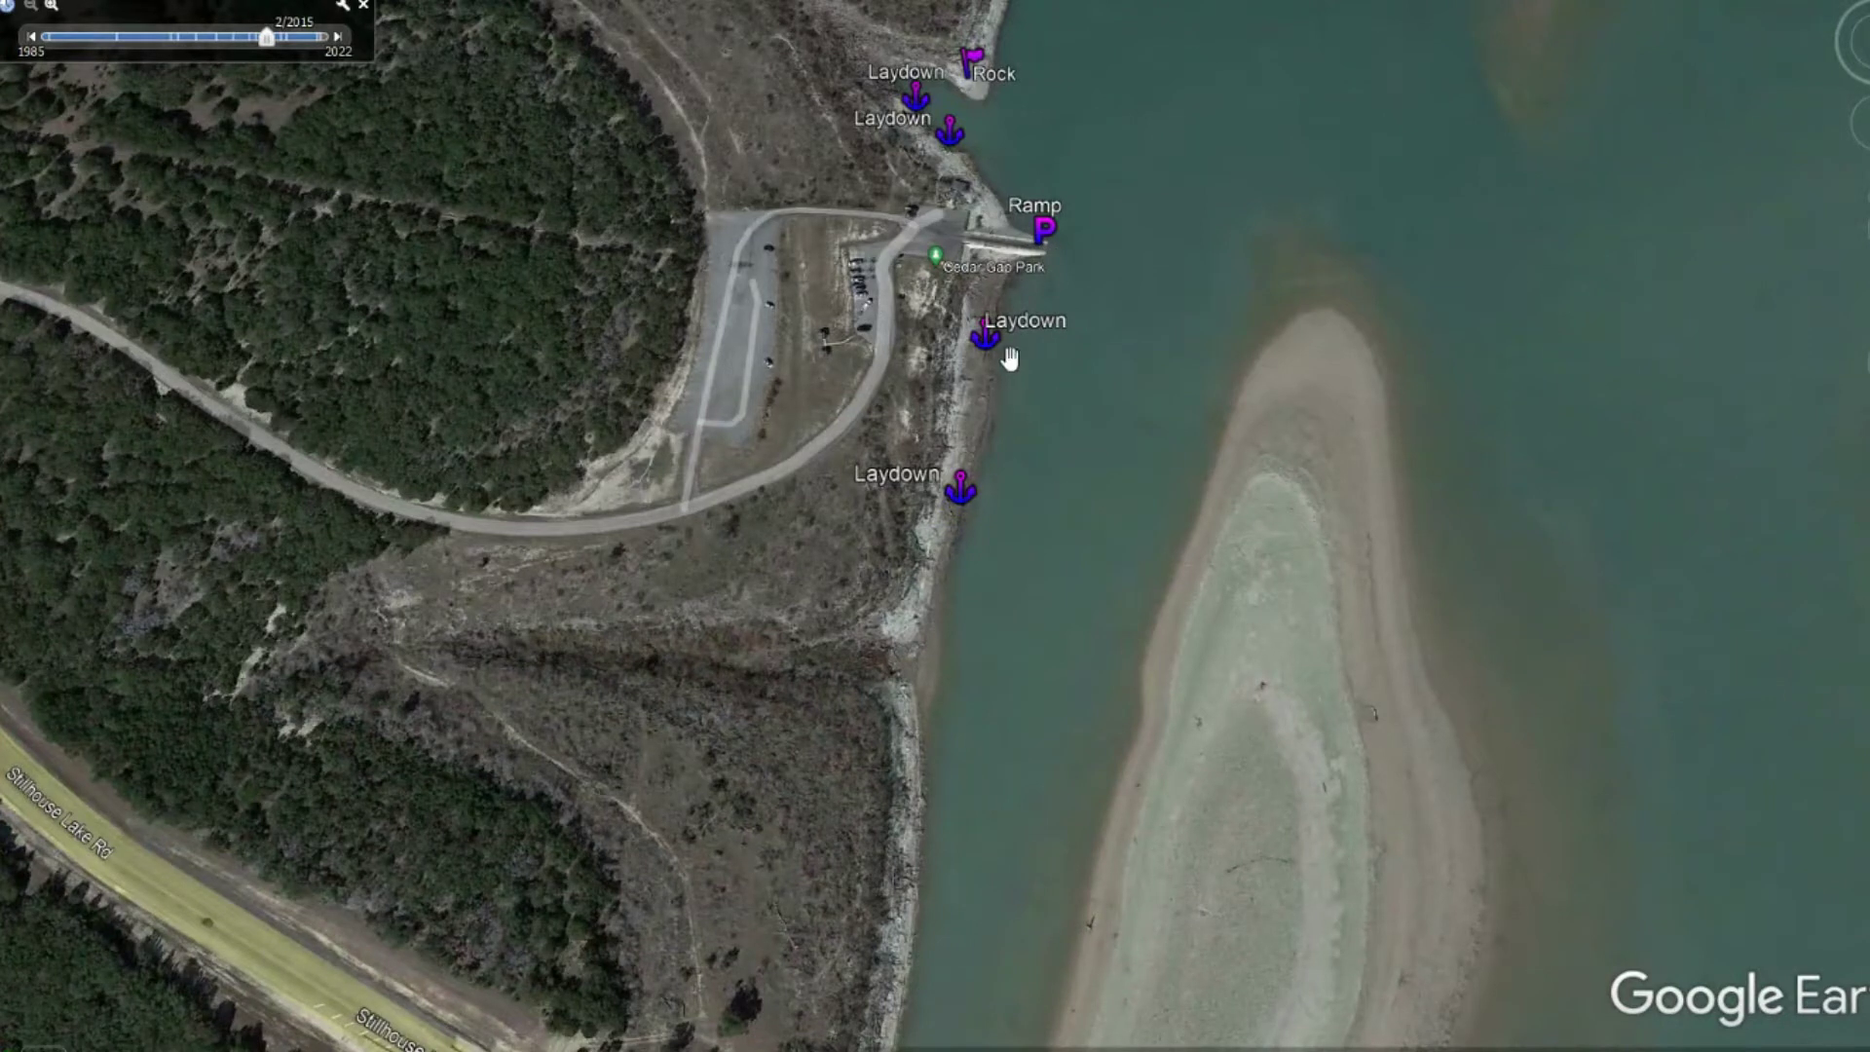
pyautogui.scroll(3, 1003, 375)
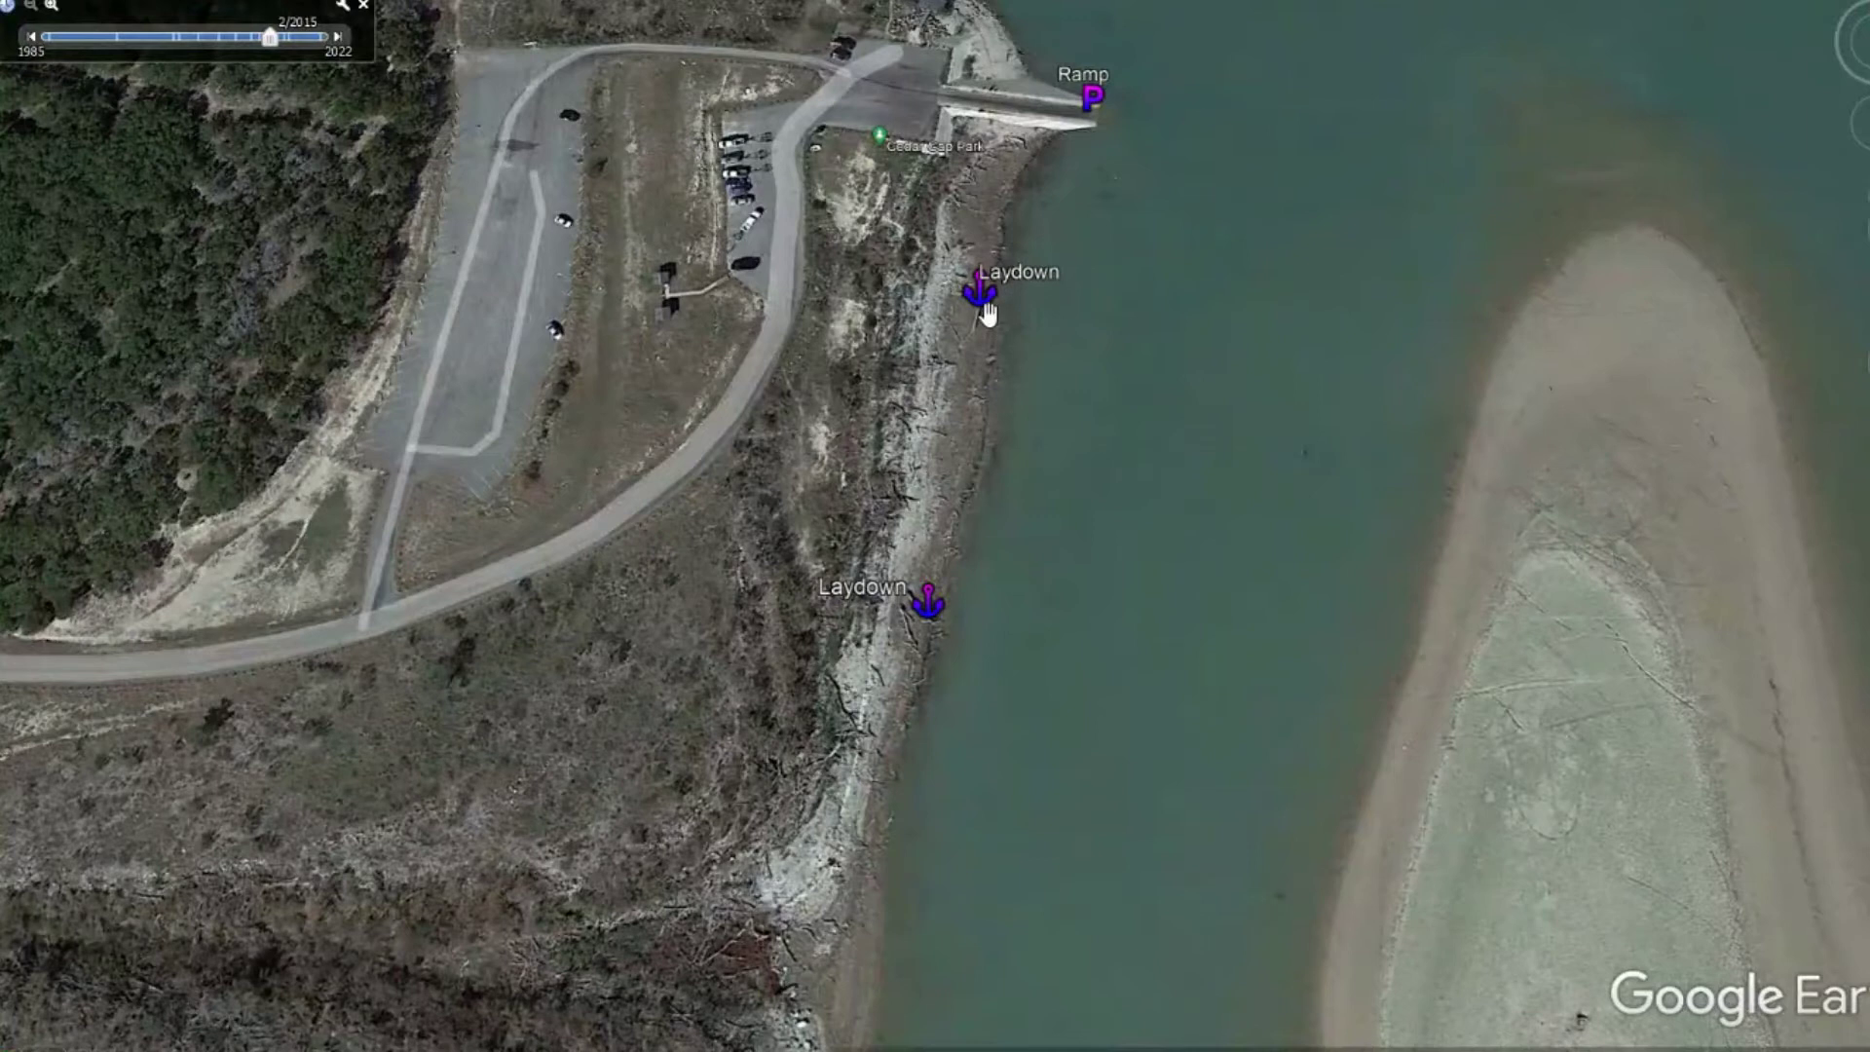
pyautogui.scroll(-5, 1061, 740)
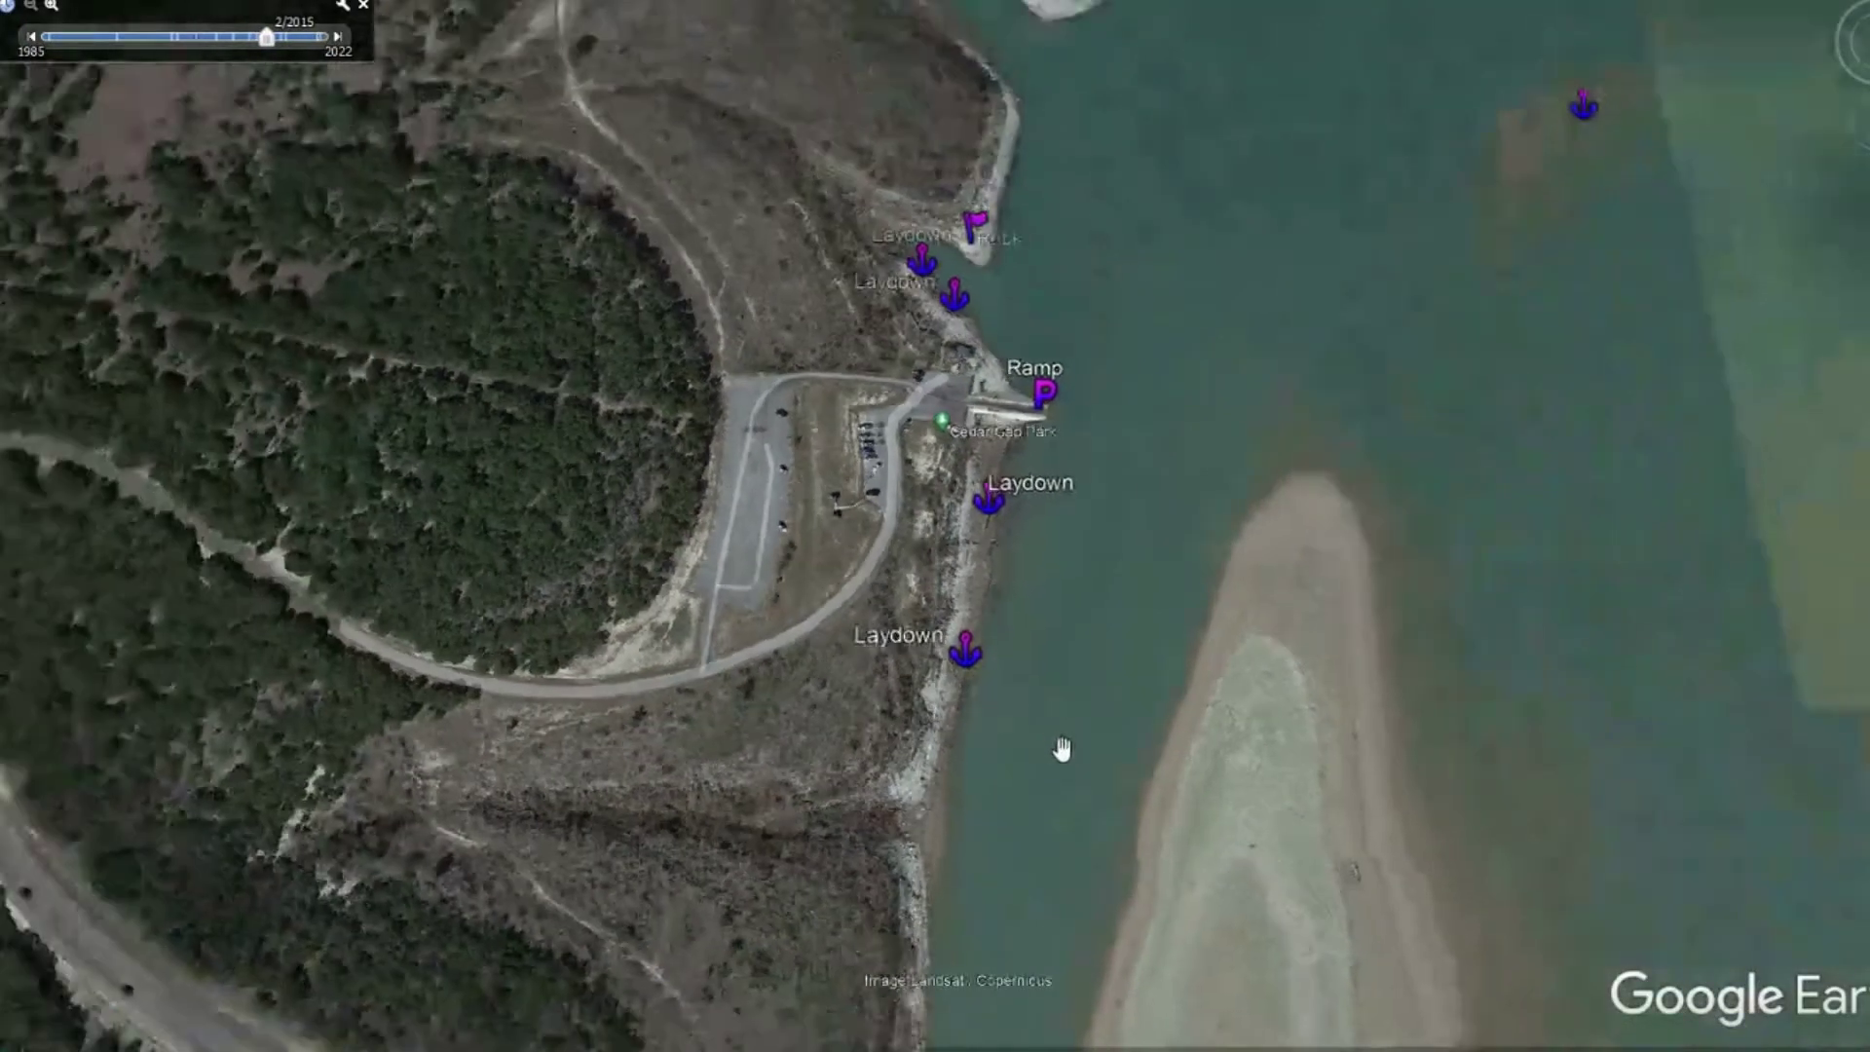
# Examine tree markers 3 and 4 in the river arm just south of the road bridge
pyautogui.scroll(-5, 1067, 735)
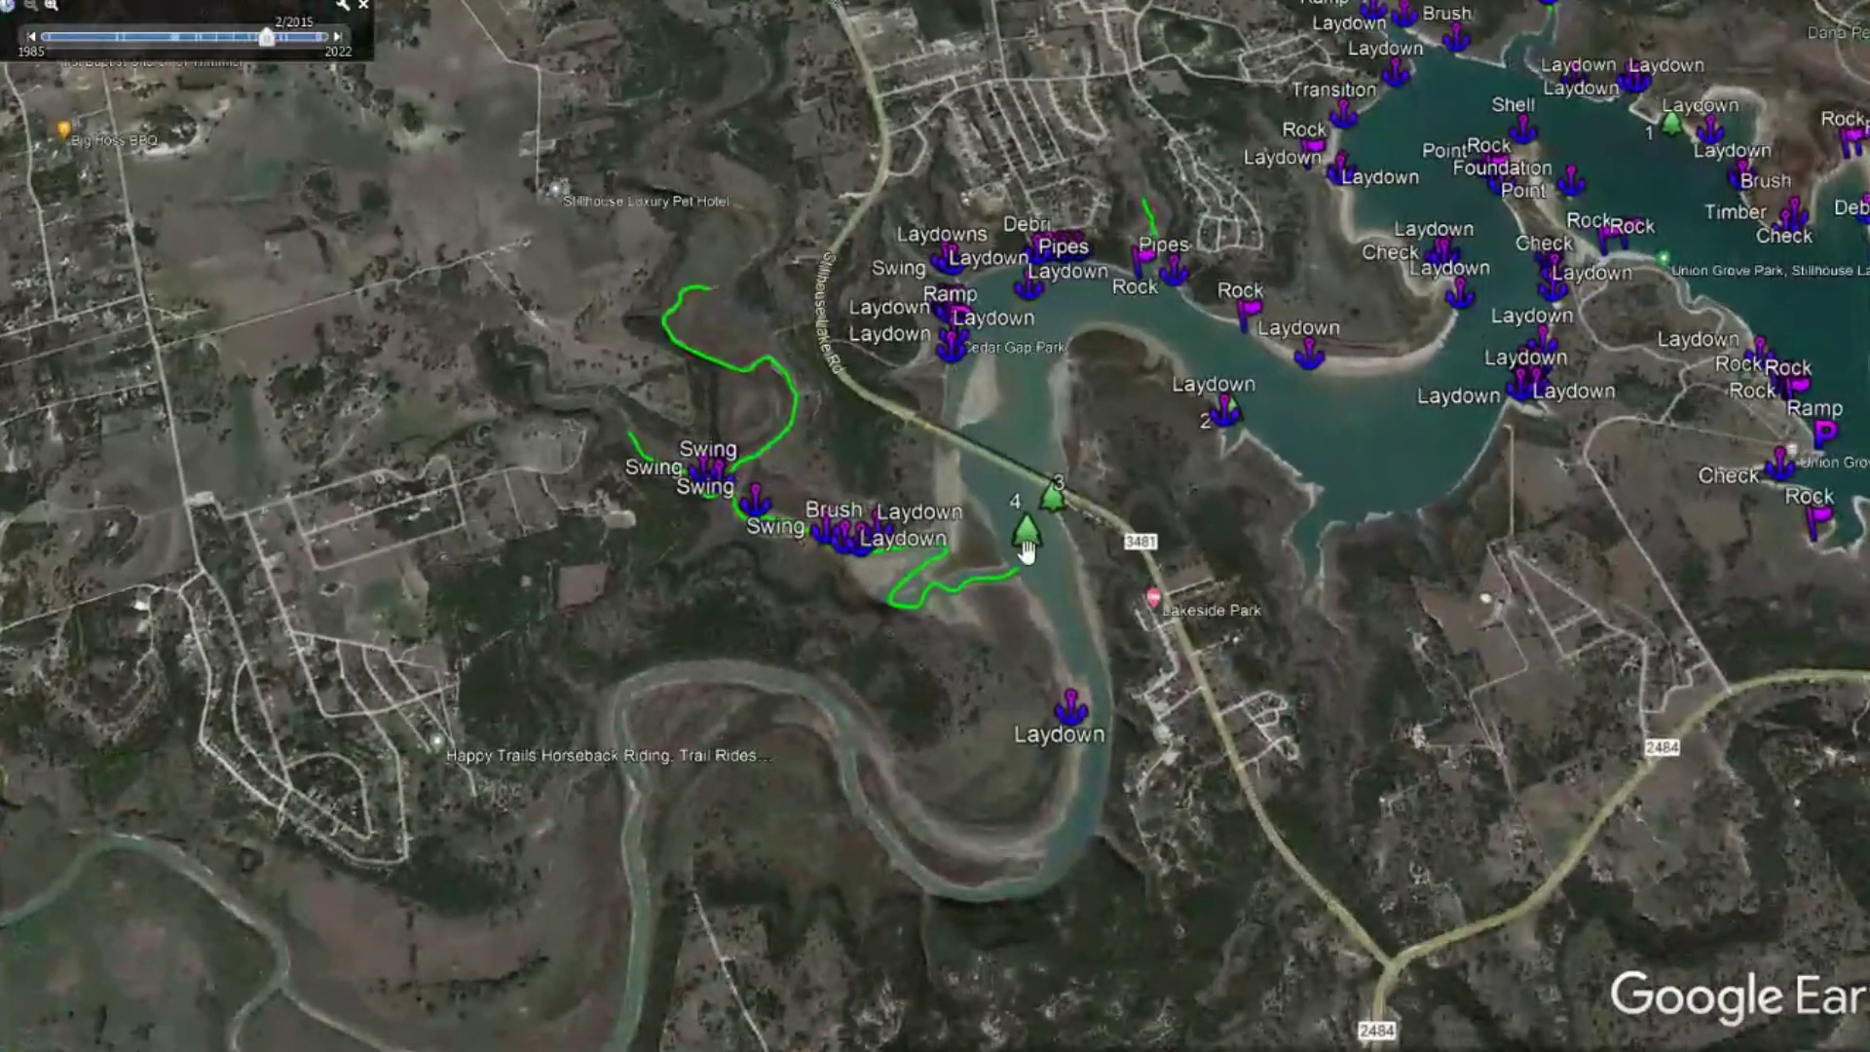
pyautogui.scroll(5, 1026, 557)
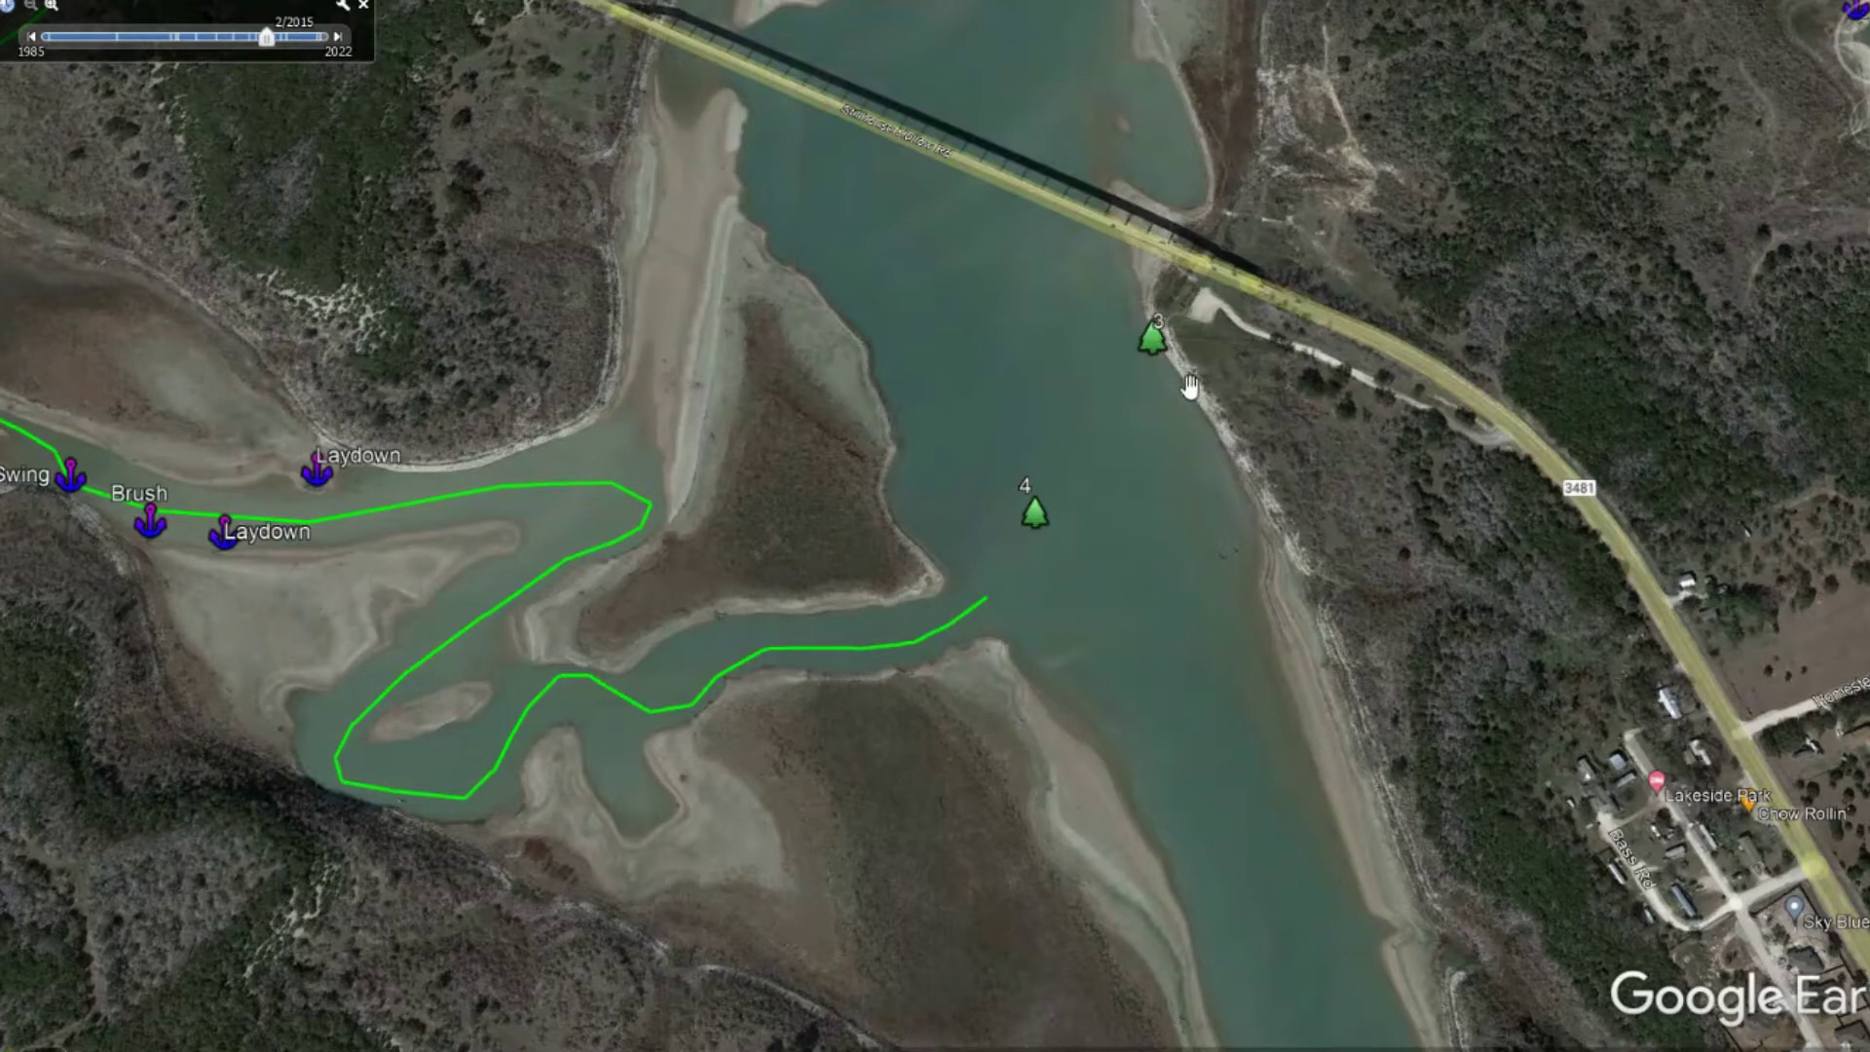
pyautogui.scroll(2, 1152, 352)
pyautogui.scroll(4, 1166, 381)
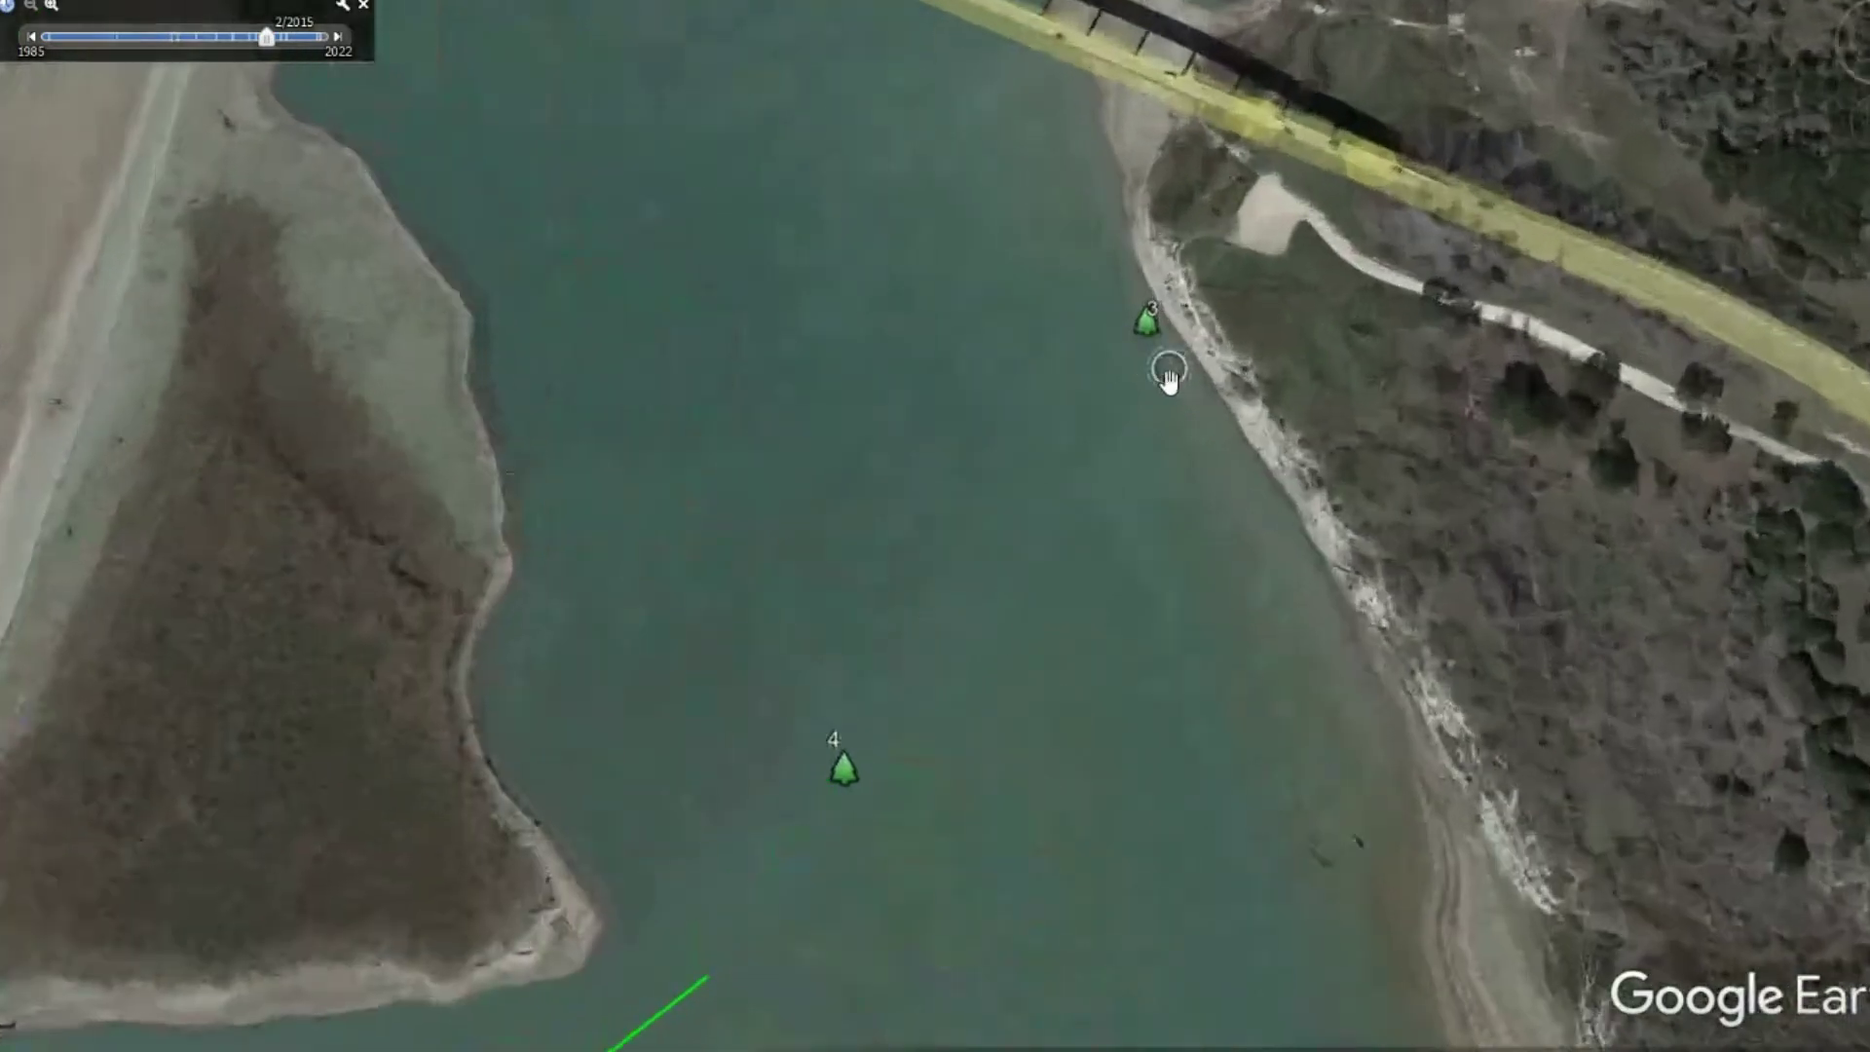
pyautogui.scroll(-5, 1115, 346)
pyautogui.scroll(-3, 1086, 467)
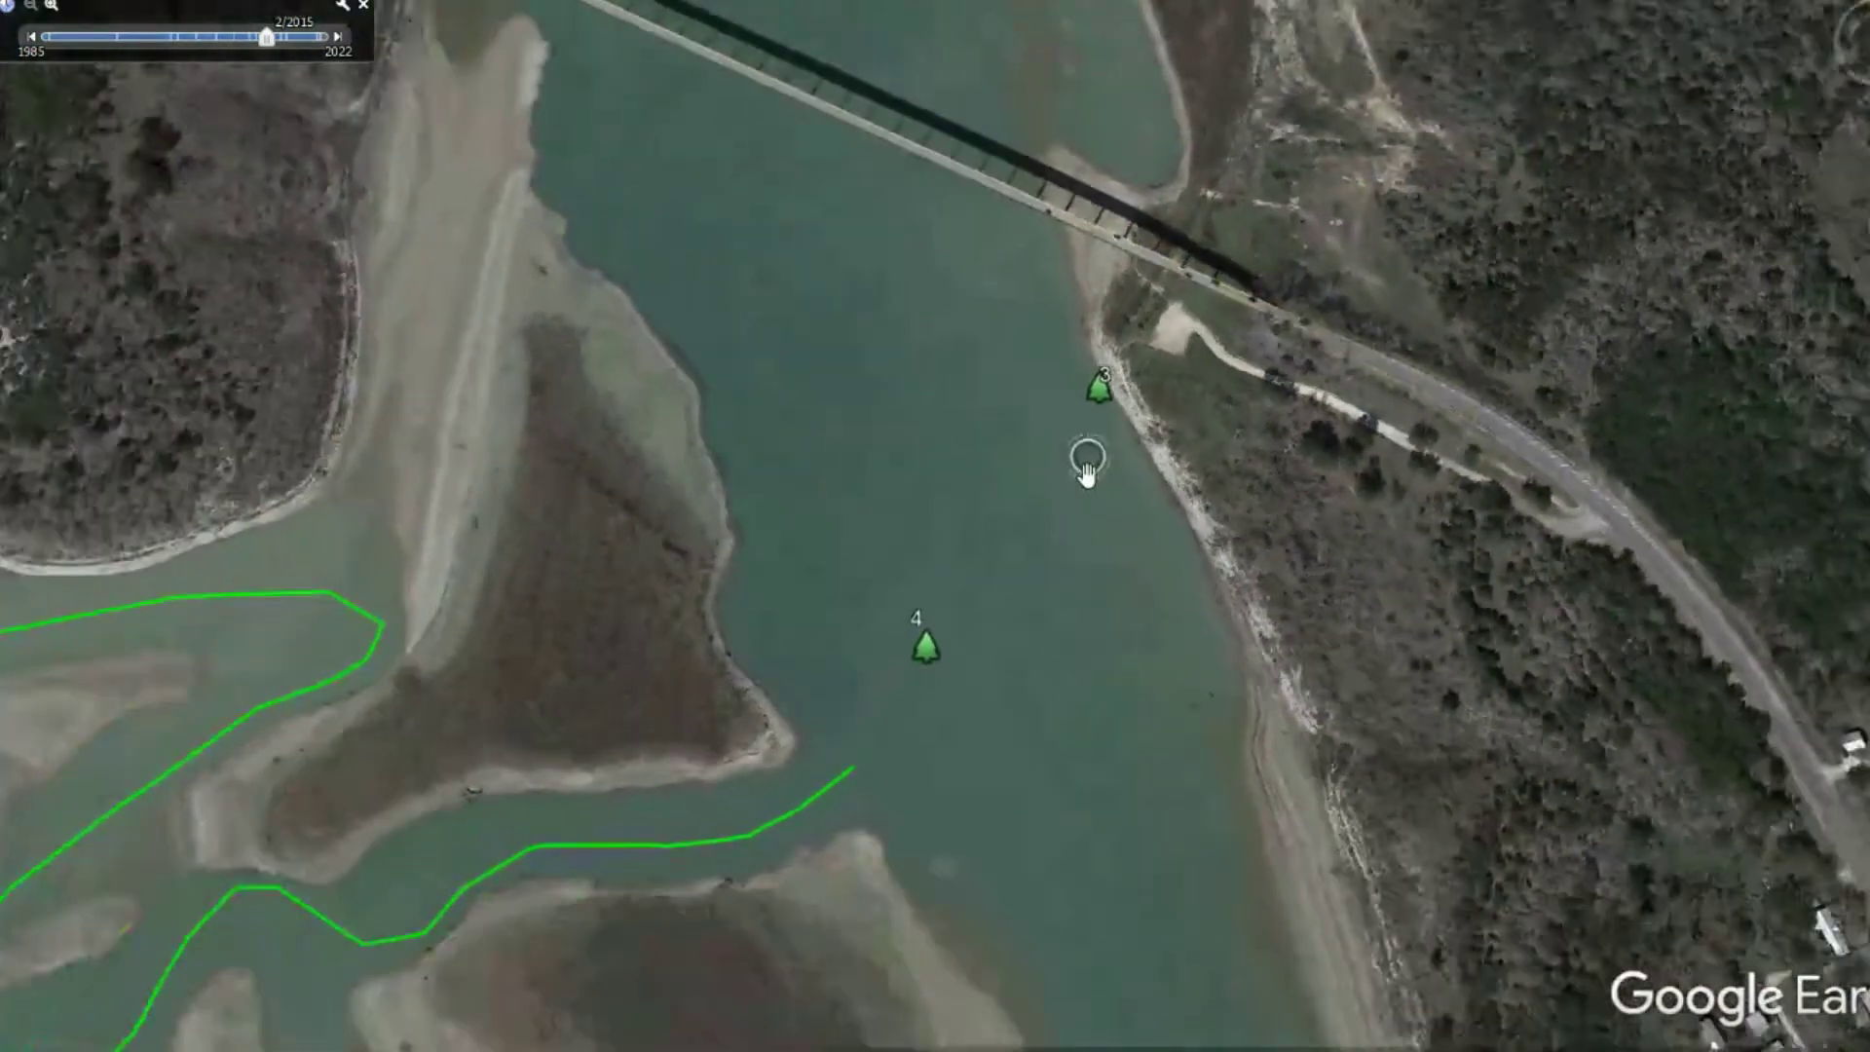
# Follow the green channel line west up the side creek, inspecting the Laydown, Brush, Swing and Rock waypoints along it
pyautogui.moveTo(789, 596)
pyautogui.mouseDown()
pyautogui.moveTo(1276, 429)
pyautogui.moveTo(1319, 462)
pyautogui.mouseUp()
pyautogui.scroll(-5, 672, 623)
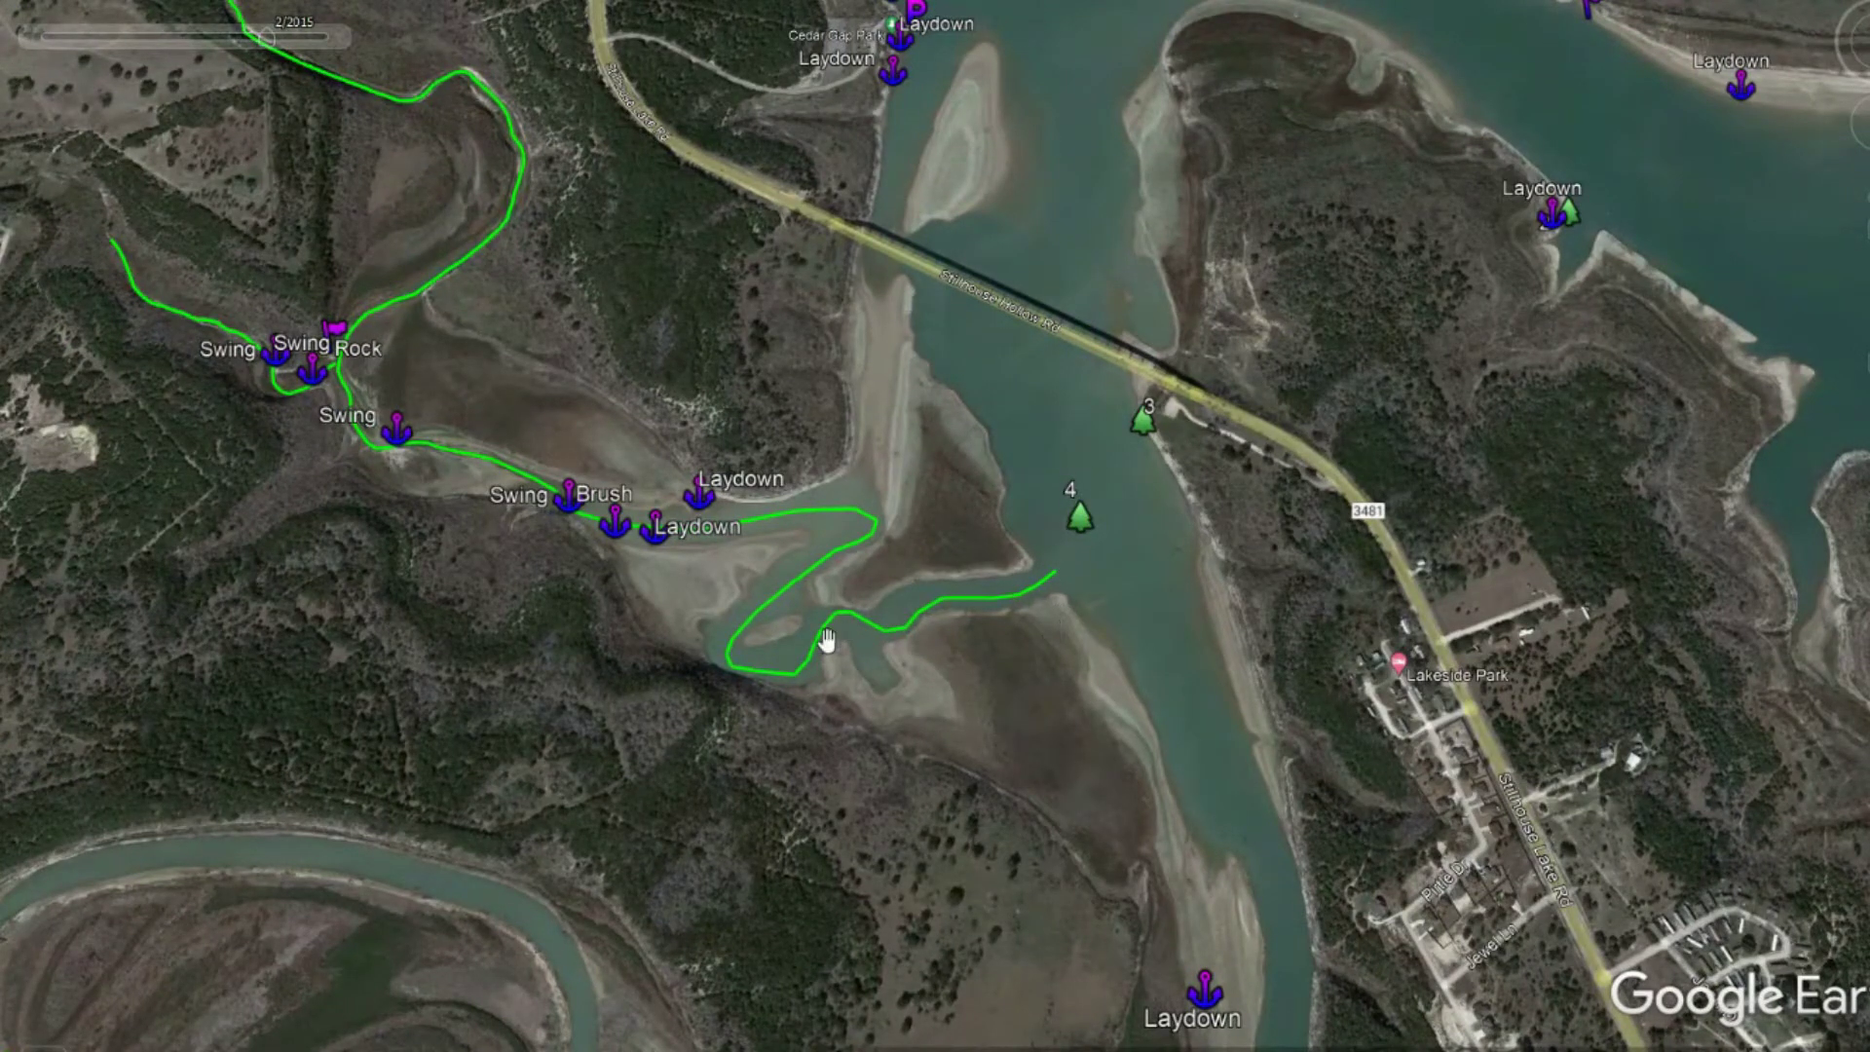
pyautogui.scroll(5, 658, 539)
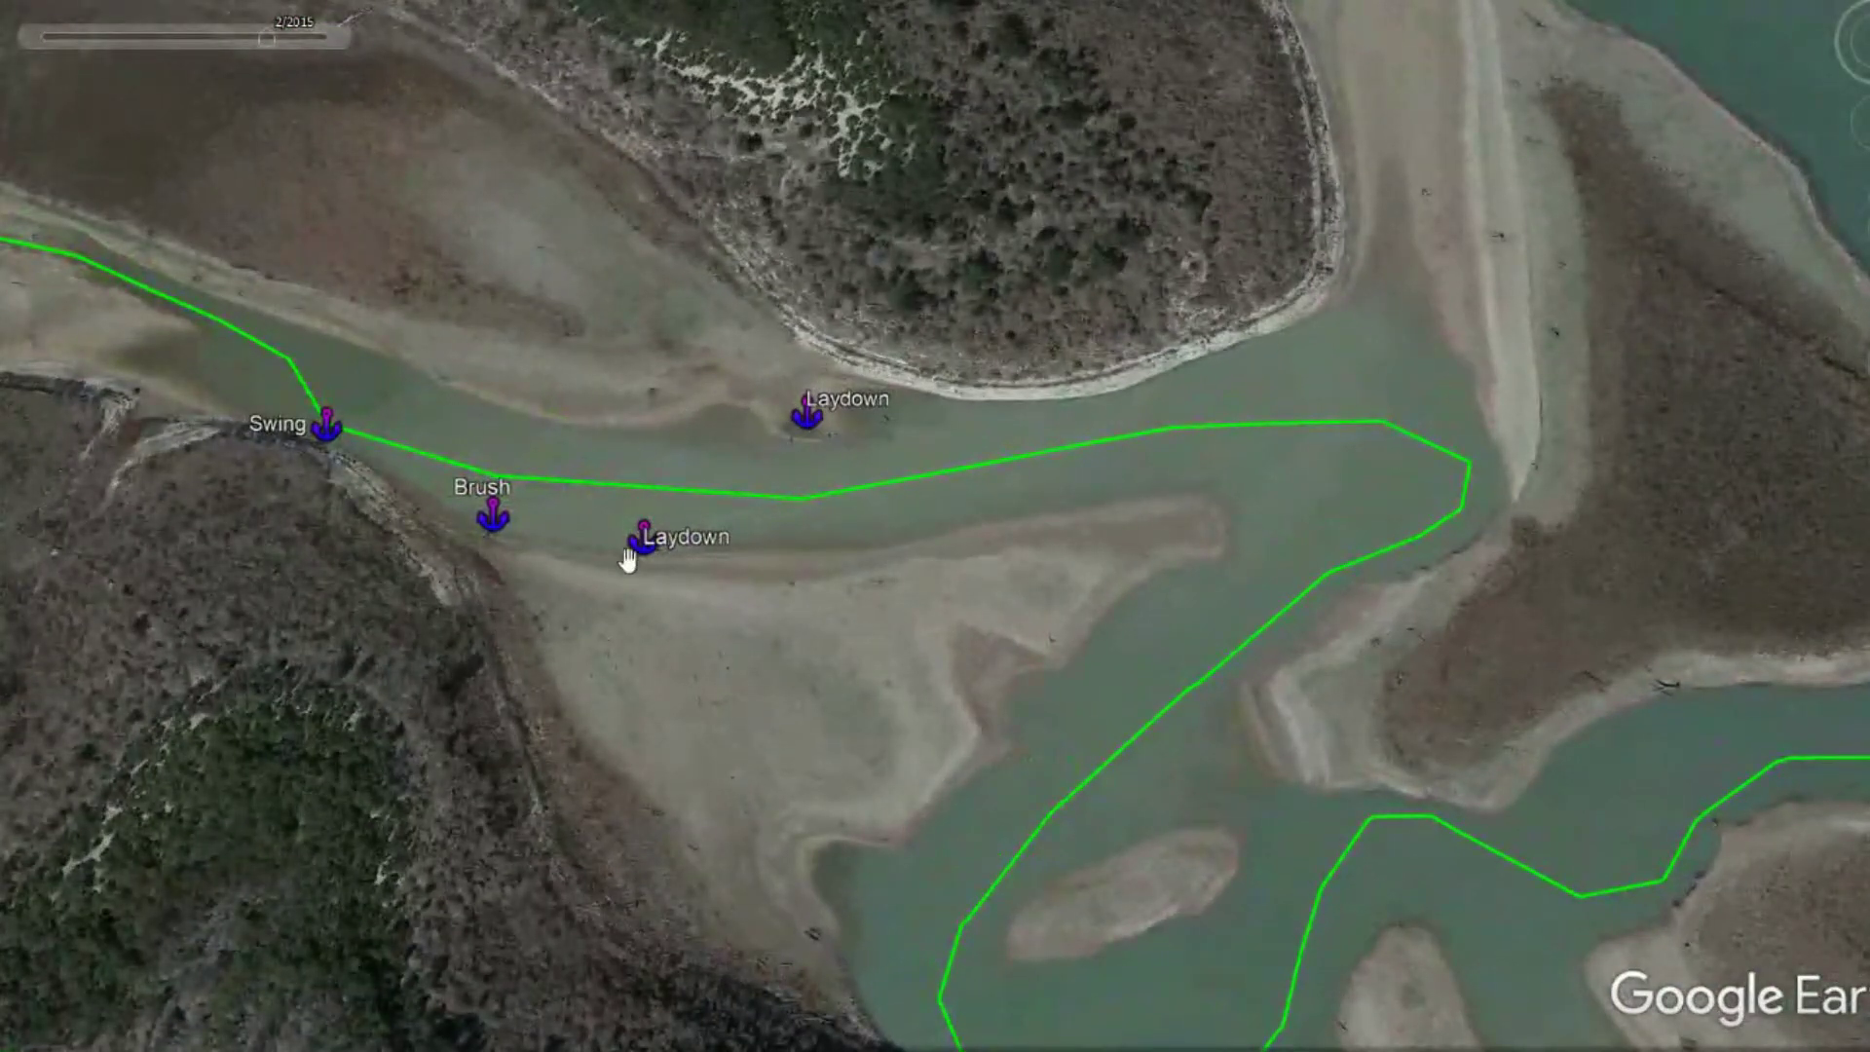
pyautogui.moveTo(216, 448); pyautogui.dragTo(1236, 697)
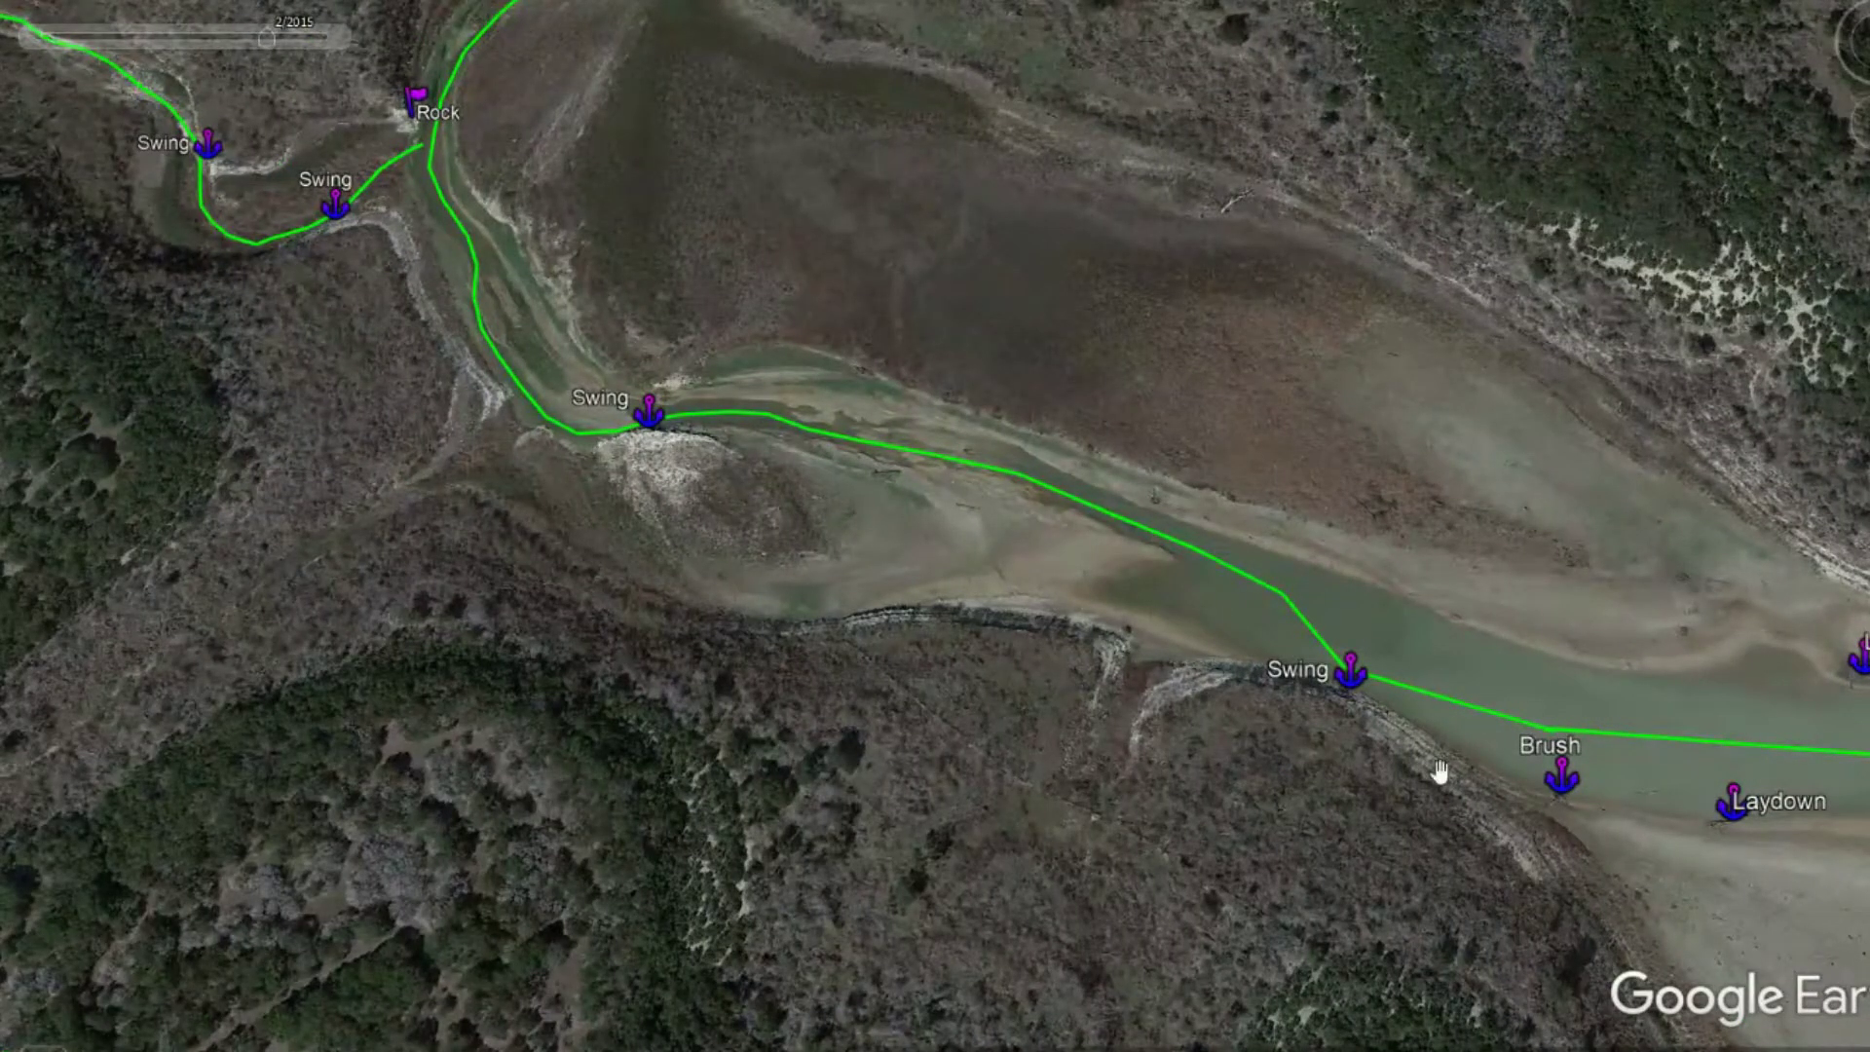
pyautogui.moveTo(582, 575)
pyautogui.mouseDown()
pyautogui.moveTo(1052, 751)
pyautogui.moveTo(1172, 772)
pyautogui.mouseUp()
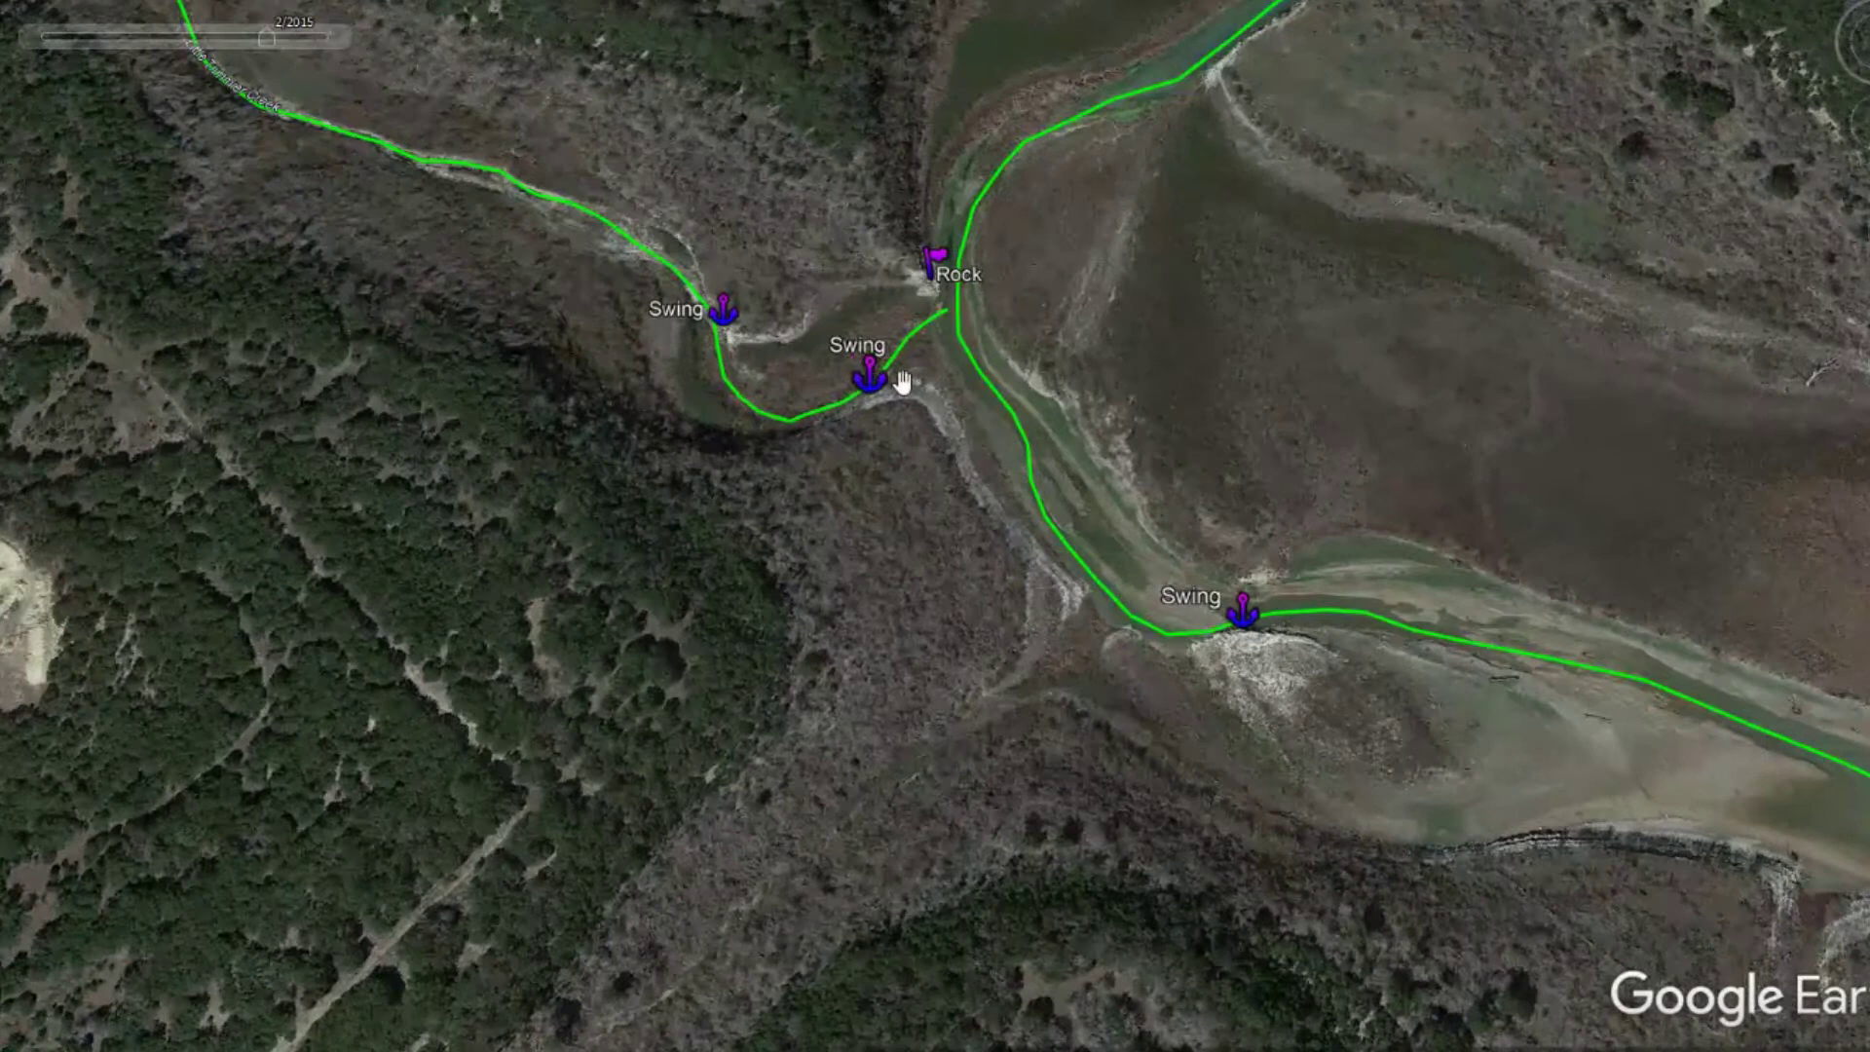
# Show the whole green-lined creek arm and set the historical imagery date to 7/2022
pyautogui.scroll(-5, 1022, 569)
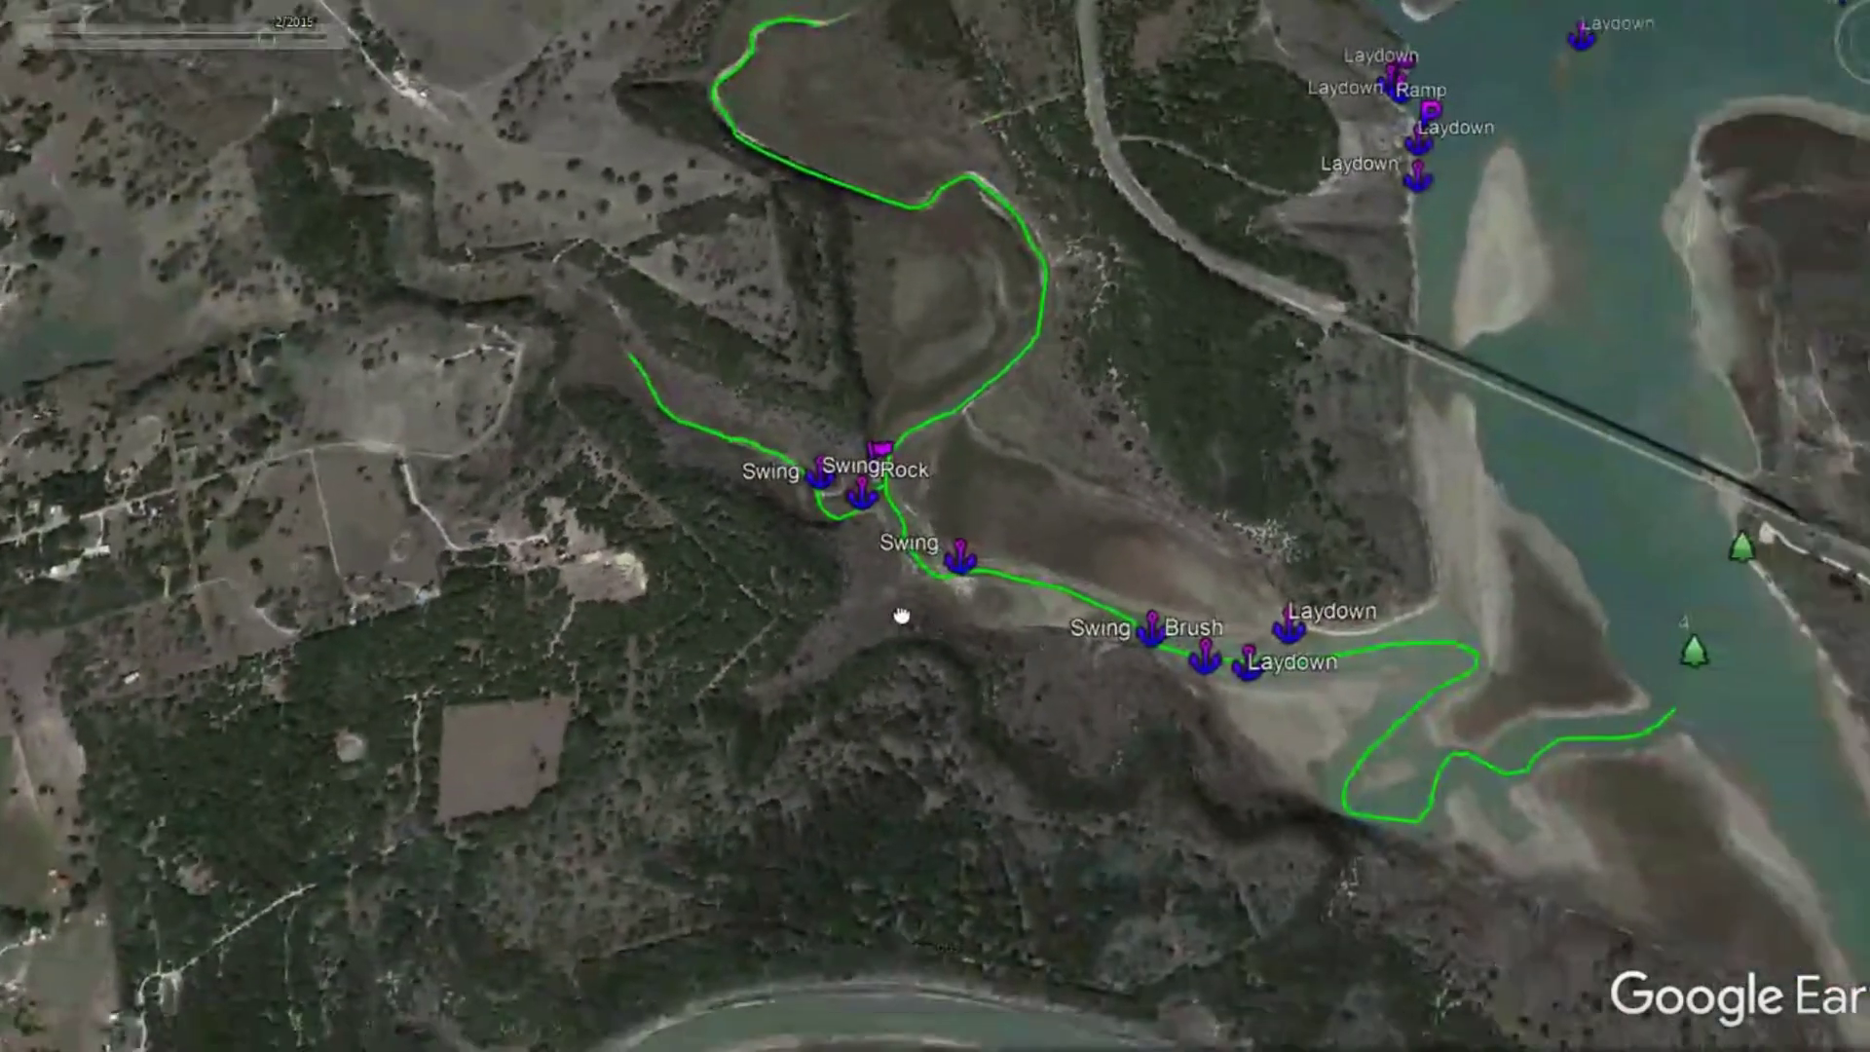
pyautogui.moveTo(901, 615); pyautogui.dragTo(764, 570)
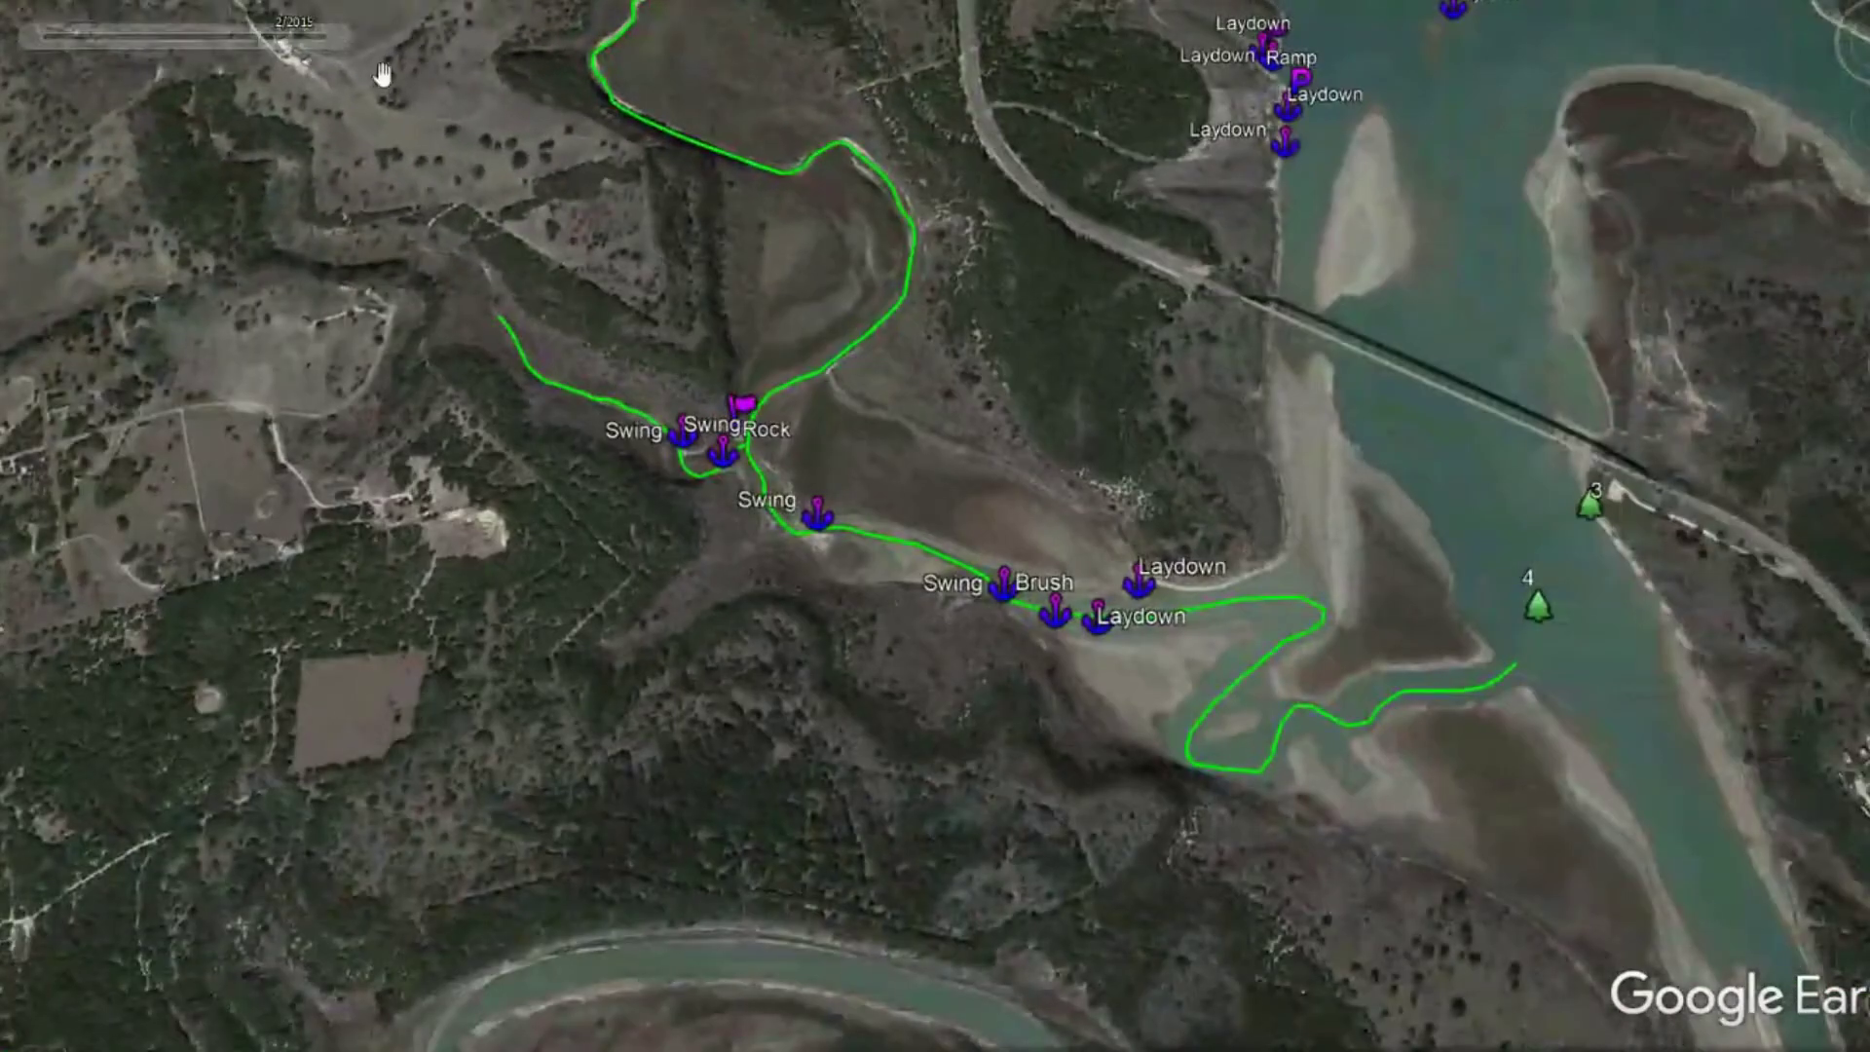
pyautogui.moveTo(270, 38); pyautogui.dragTo(356, 40)
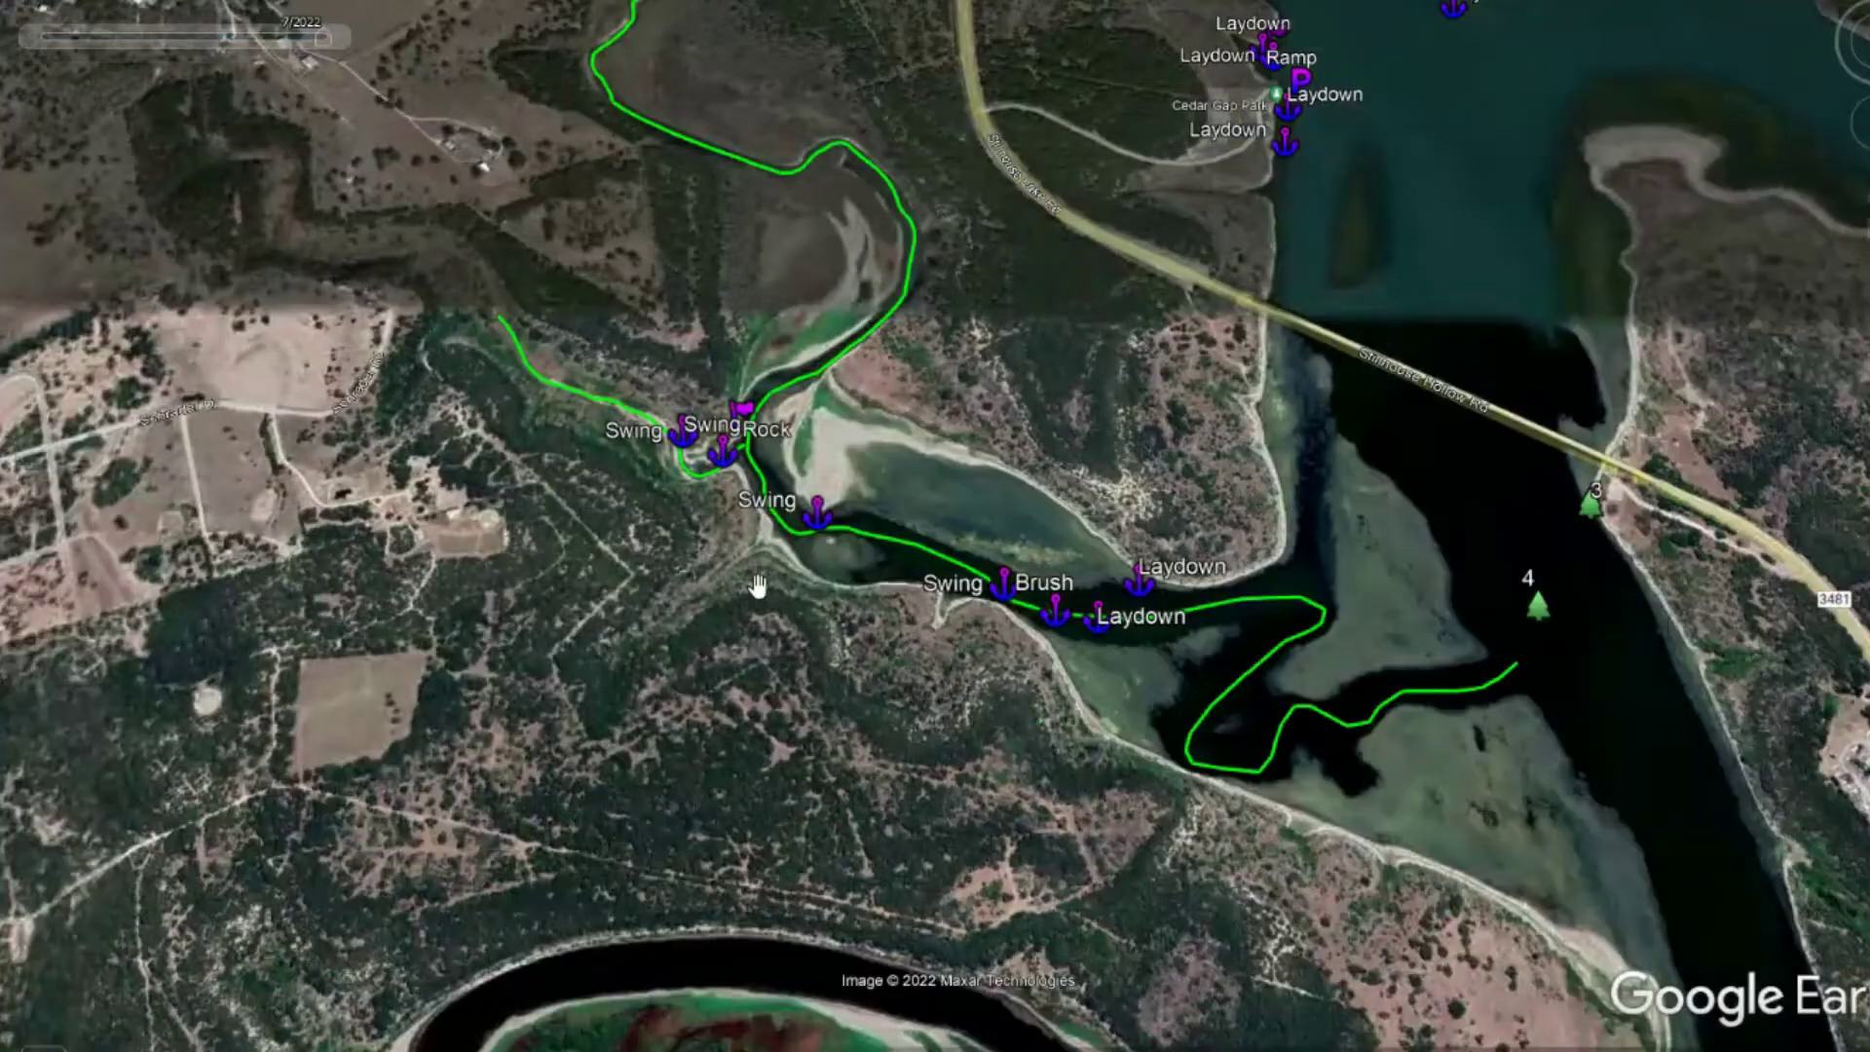
# Follow the green channel line east down the side creek to its mouth and the adjoining river flats
pyautogui.scroll(3, 553, 516)
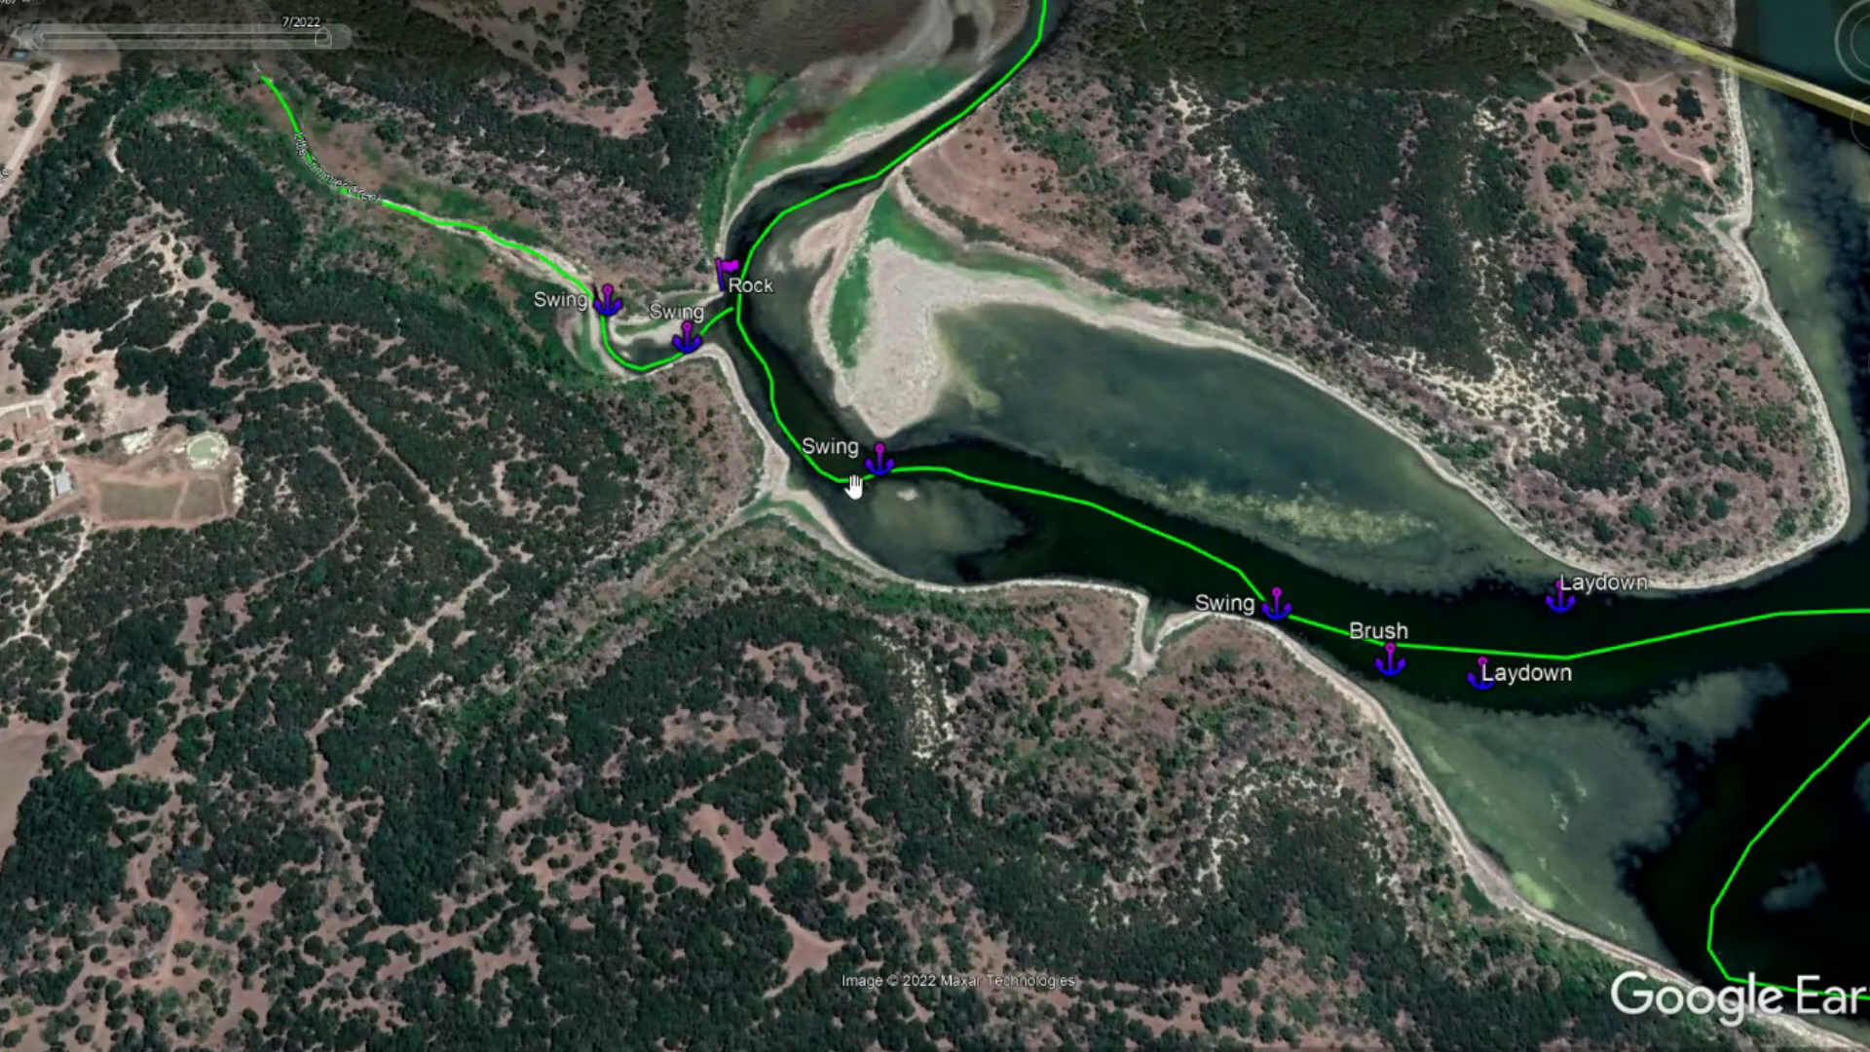
pyautogui.moveTo(1357, 780); pyautogui.dragTo(733, 358)
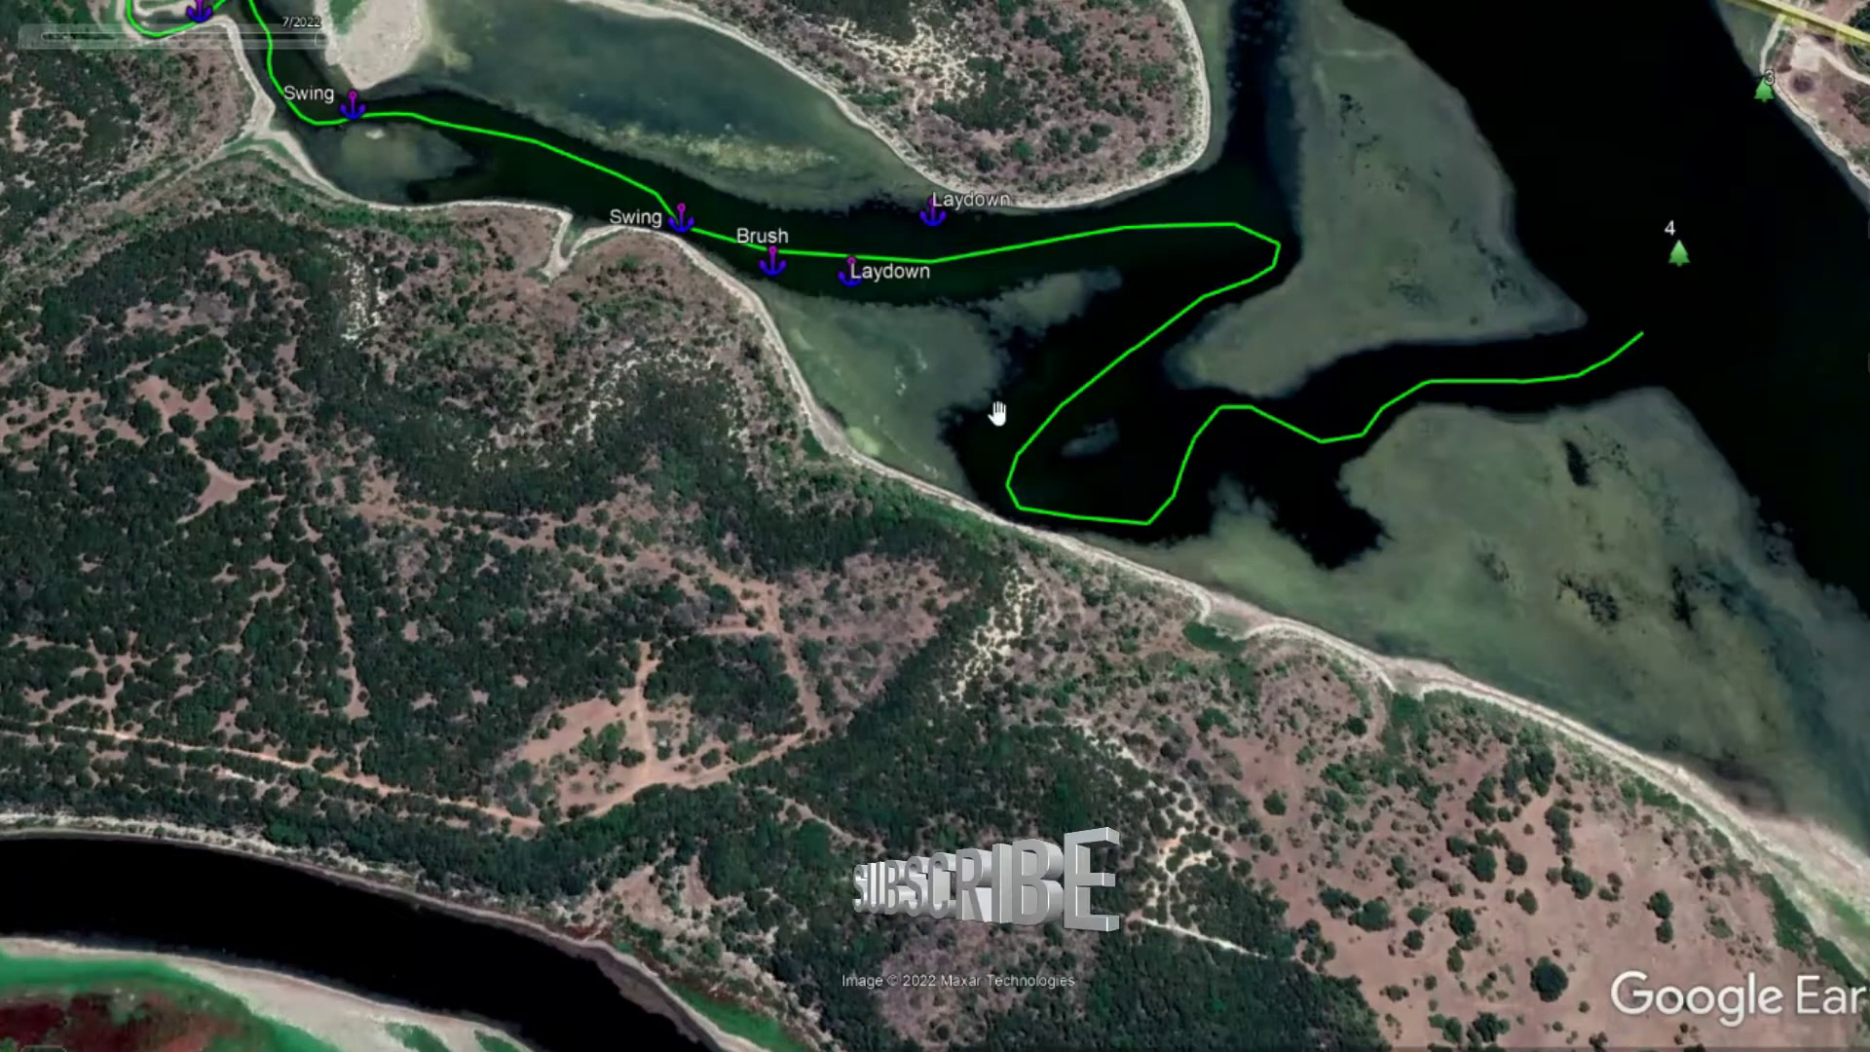
pyautogui.moveTo(1423, 589); pyautogui.dragTo(839, 367)
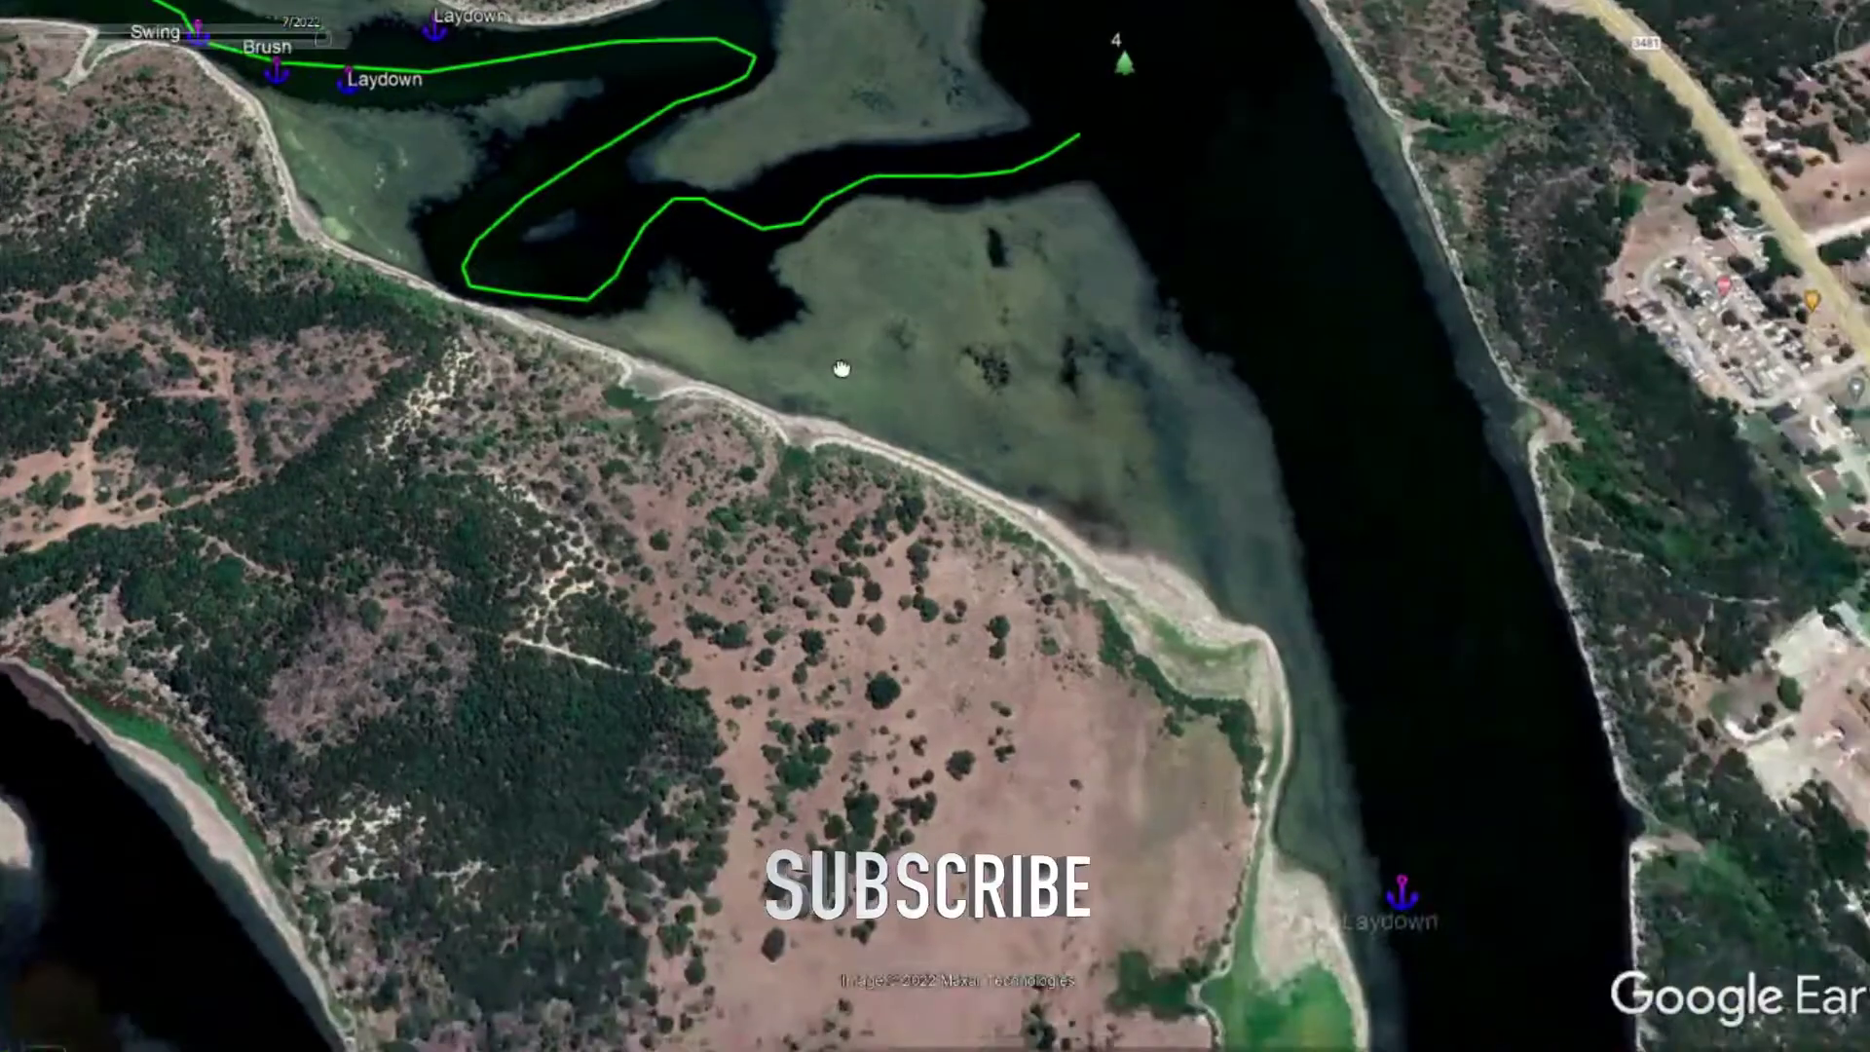
pyautogui.scroll(-4, 1128, 503)
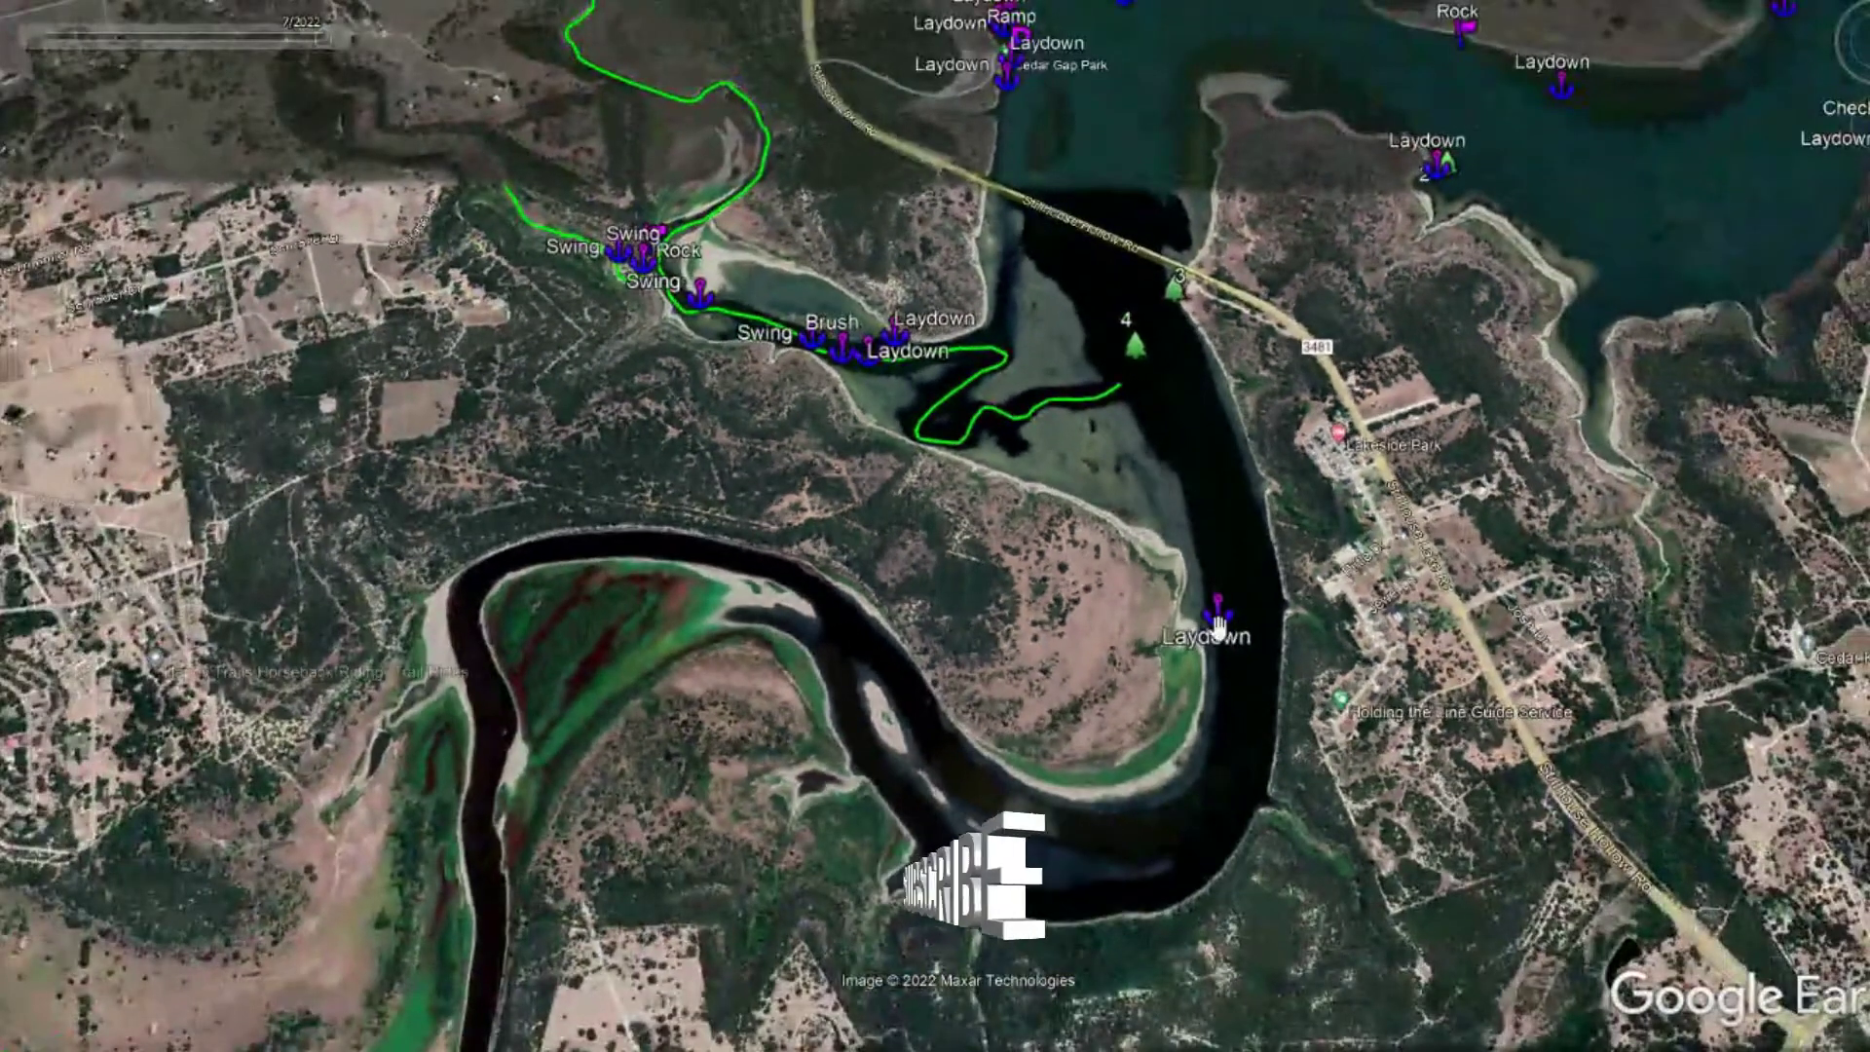
# Inspect the lone Laydown waypoint in the river arm south of tree marker 4, using the 2/2015 imagery
pyautogui.scroll(4, 1215, 657)
pyautogui.scroll(3, 1212, 642)
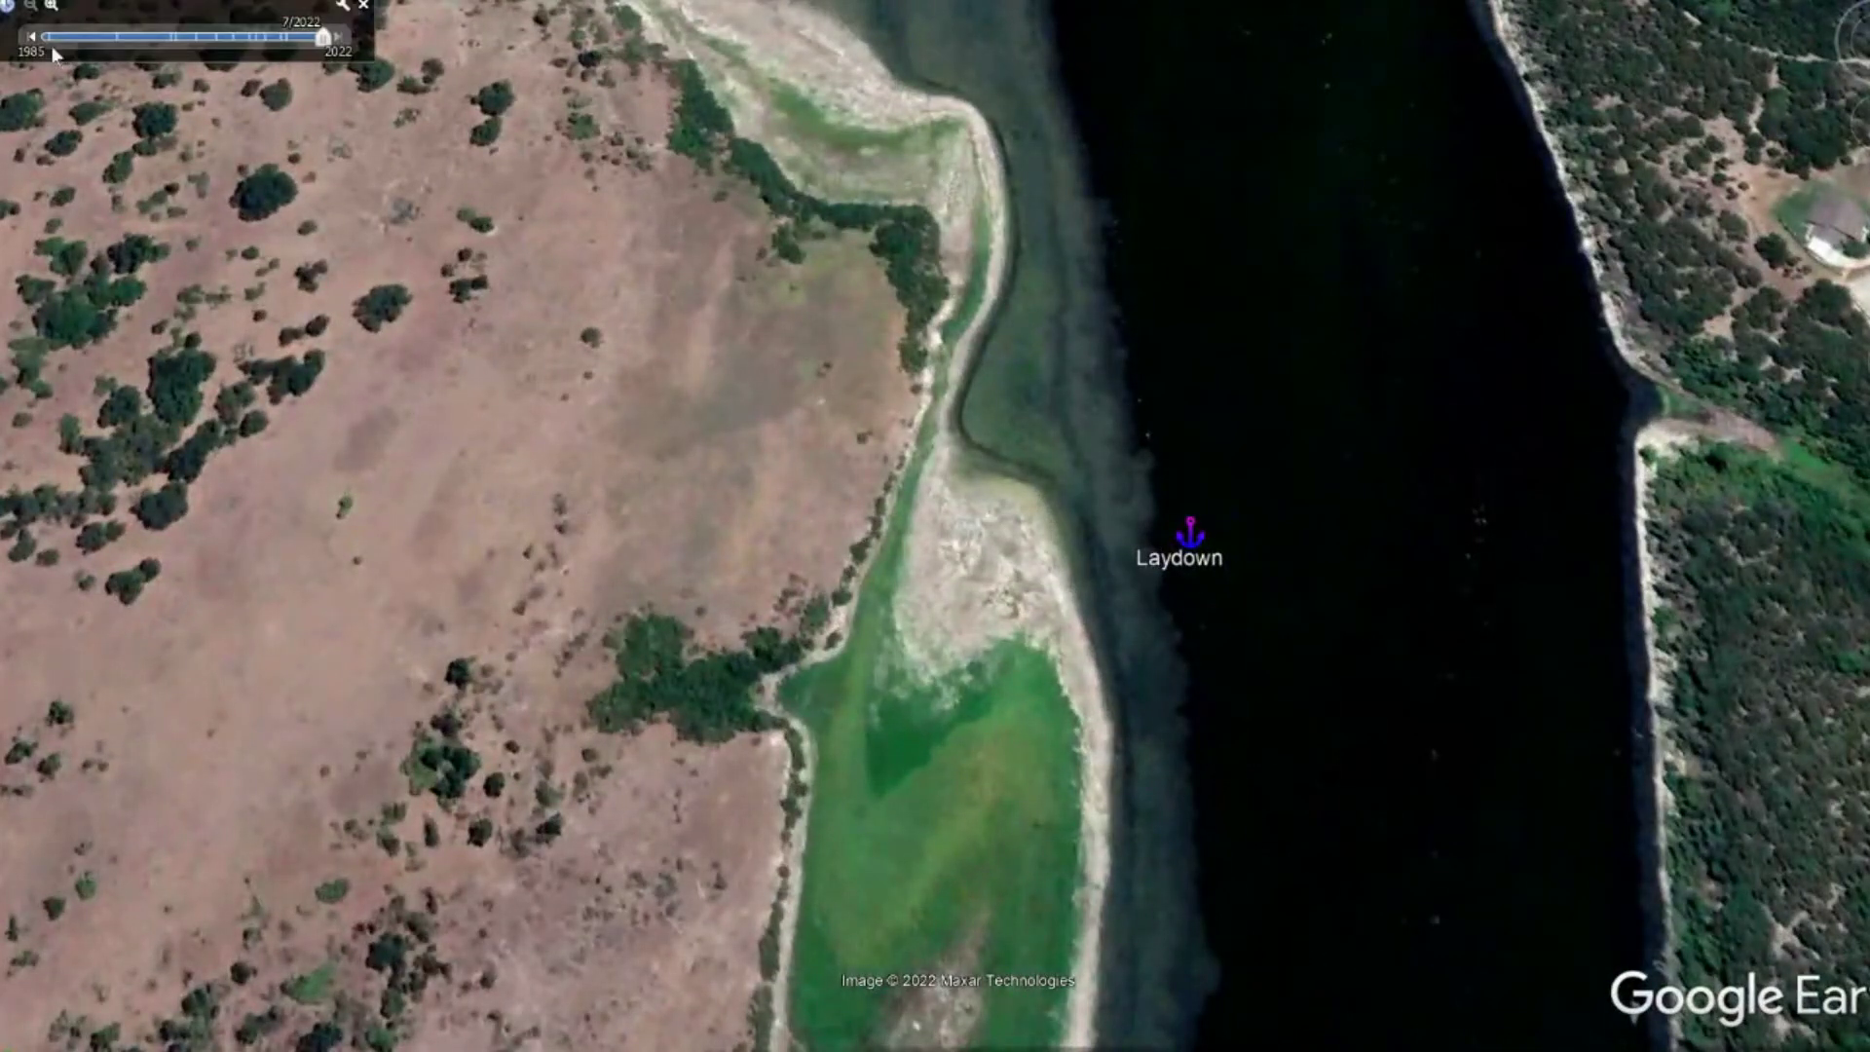
pyautogui.click(32, 37)
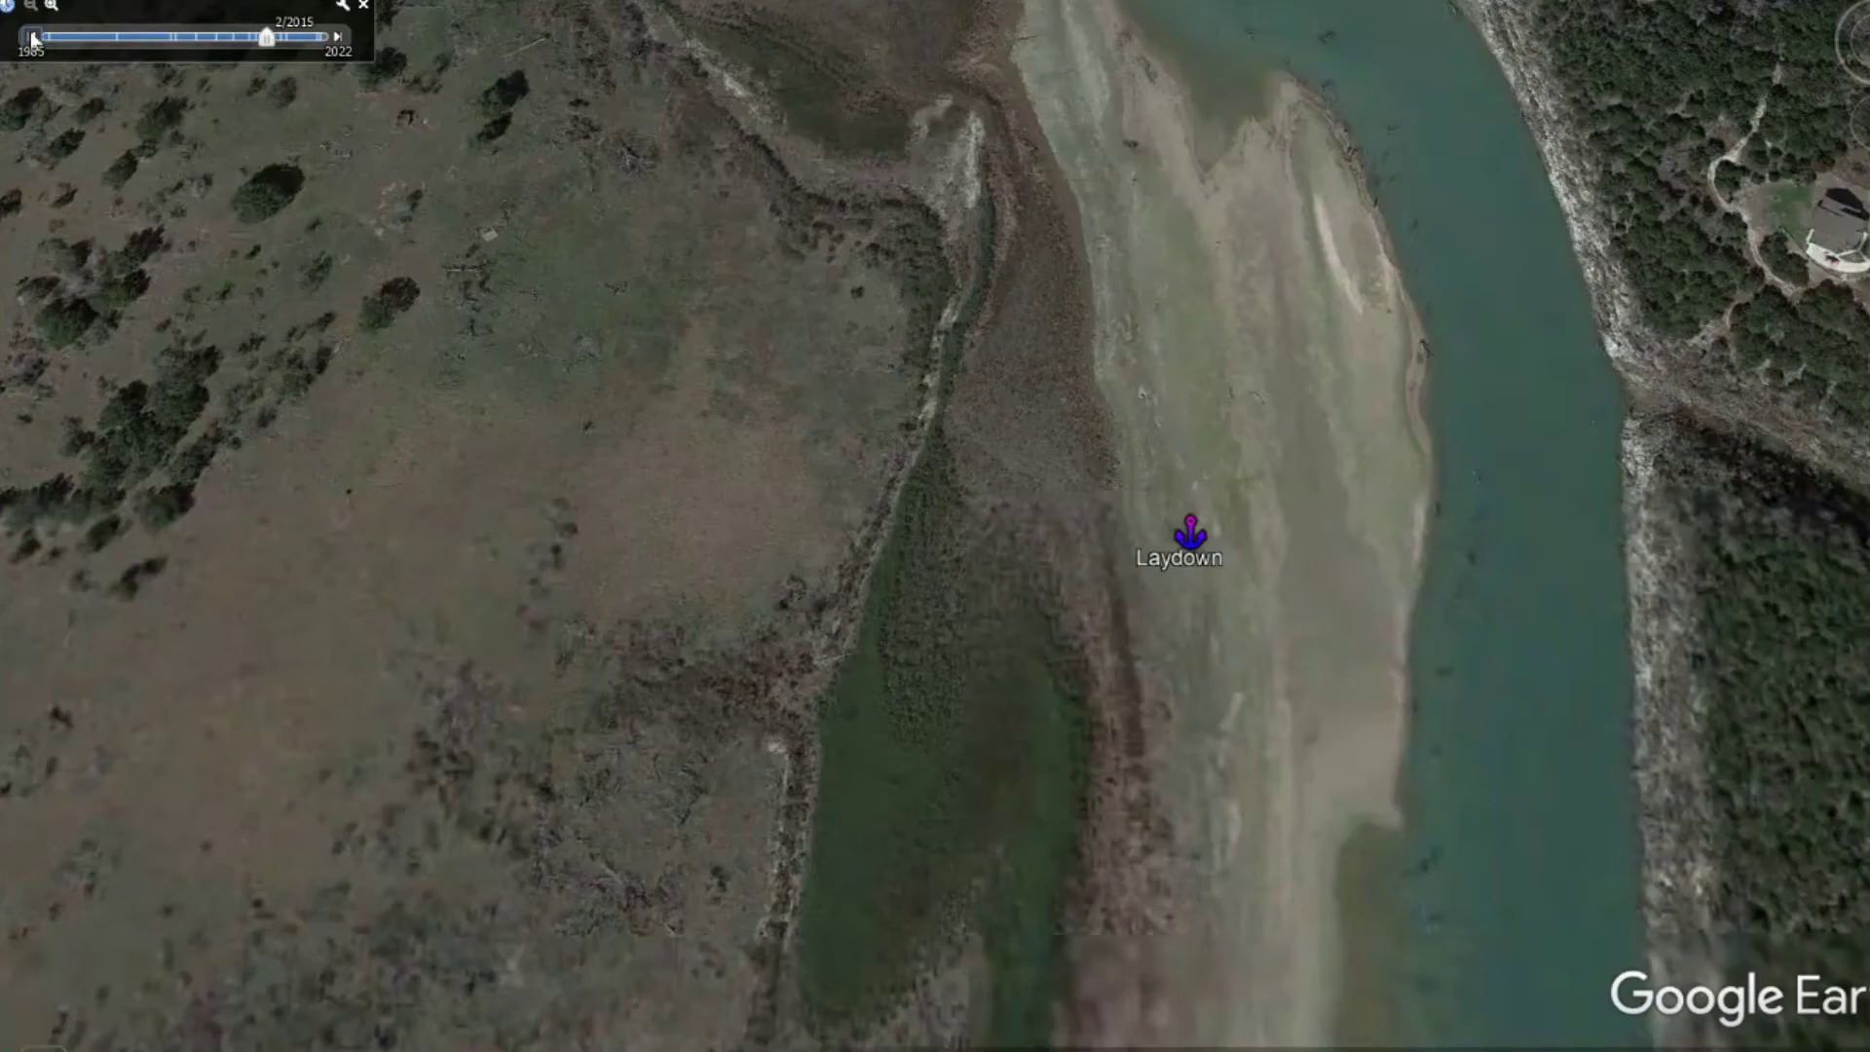
pyautogui.scroll(4, 1177, 597)
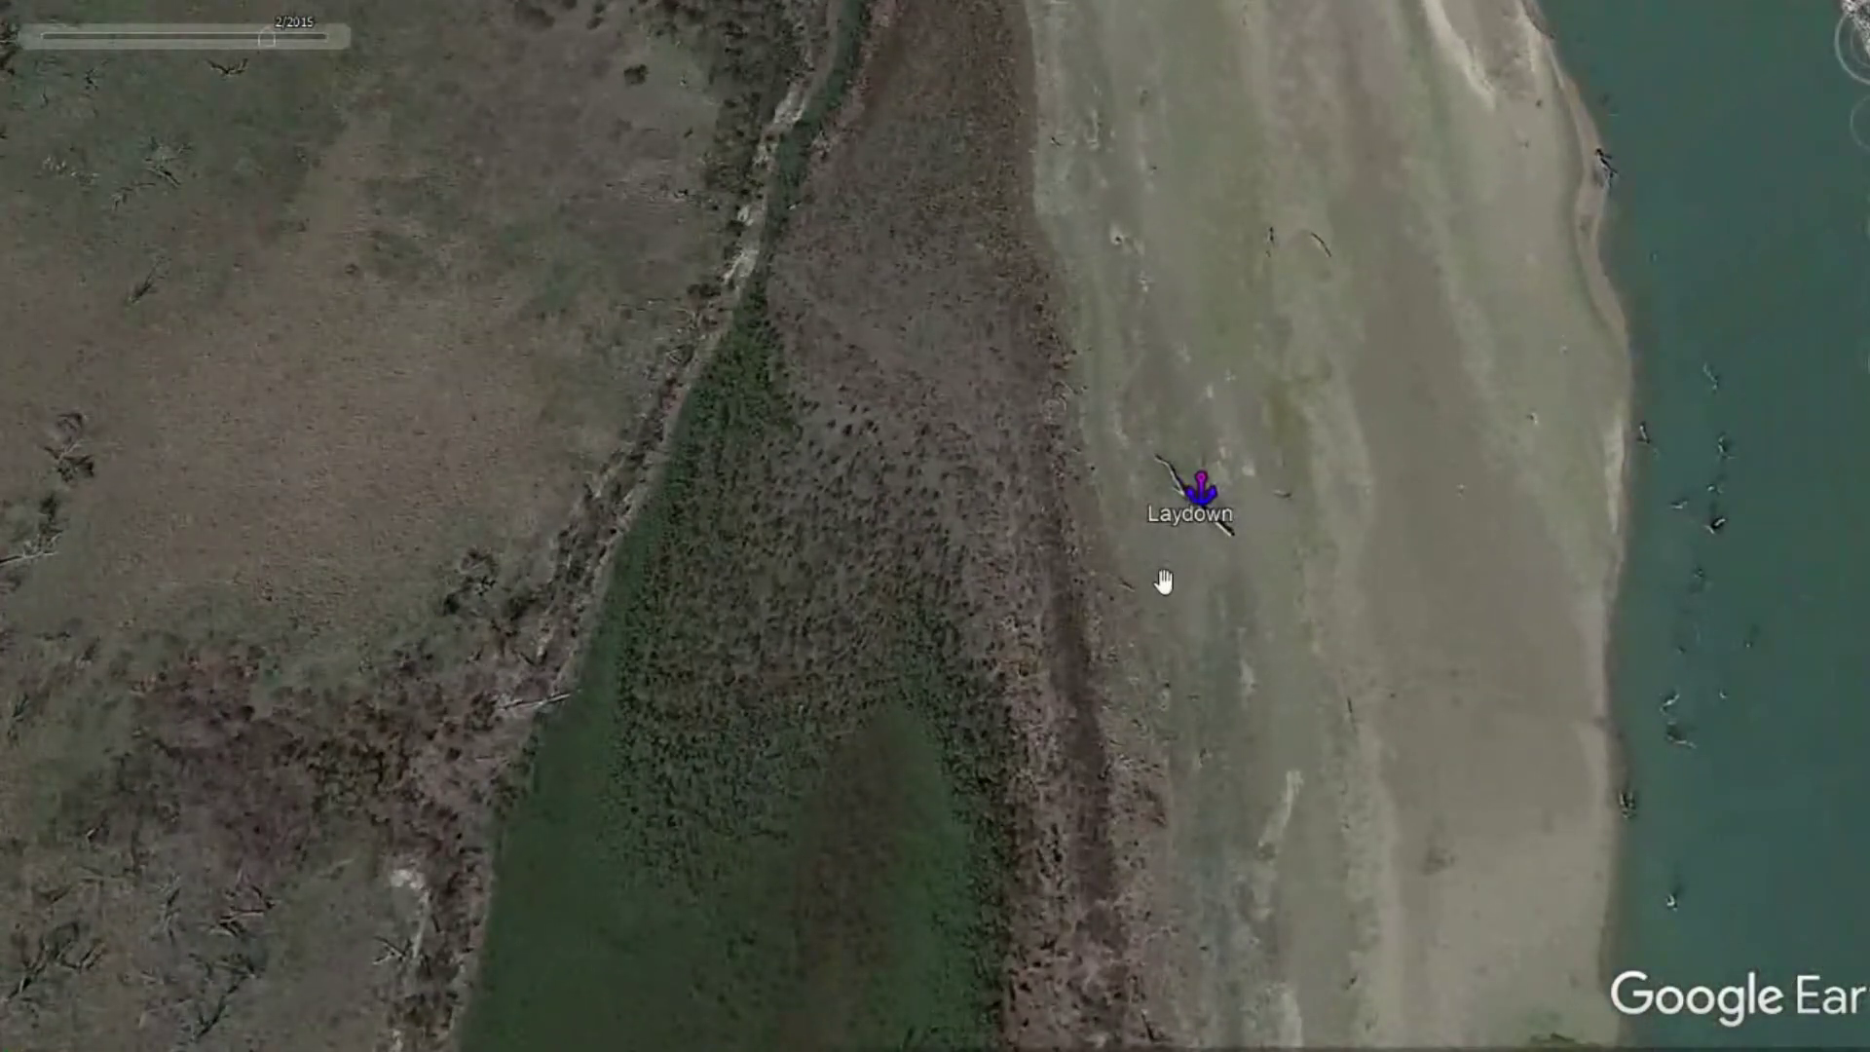
pyautogui.scroll(-5, 1163, 581)
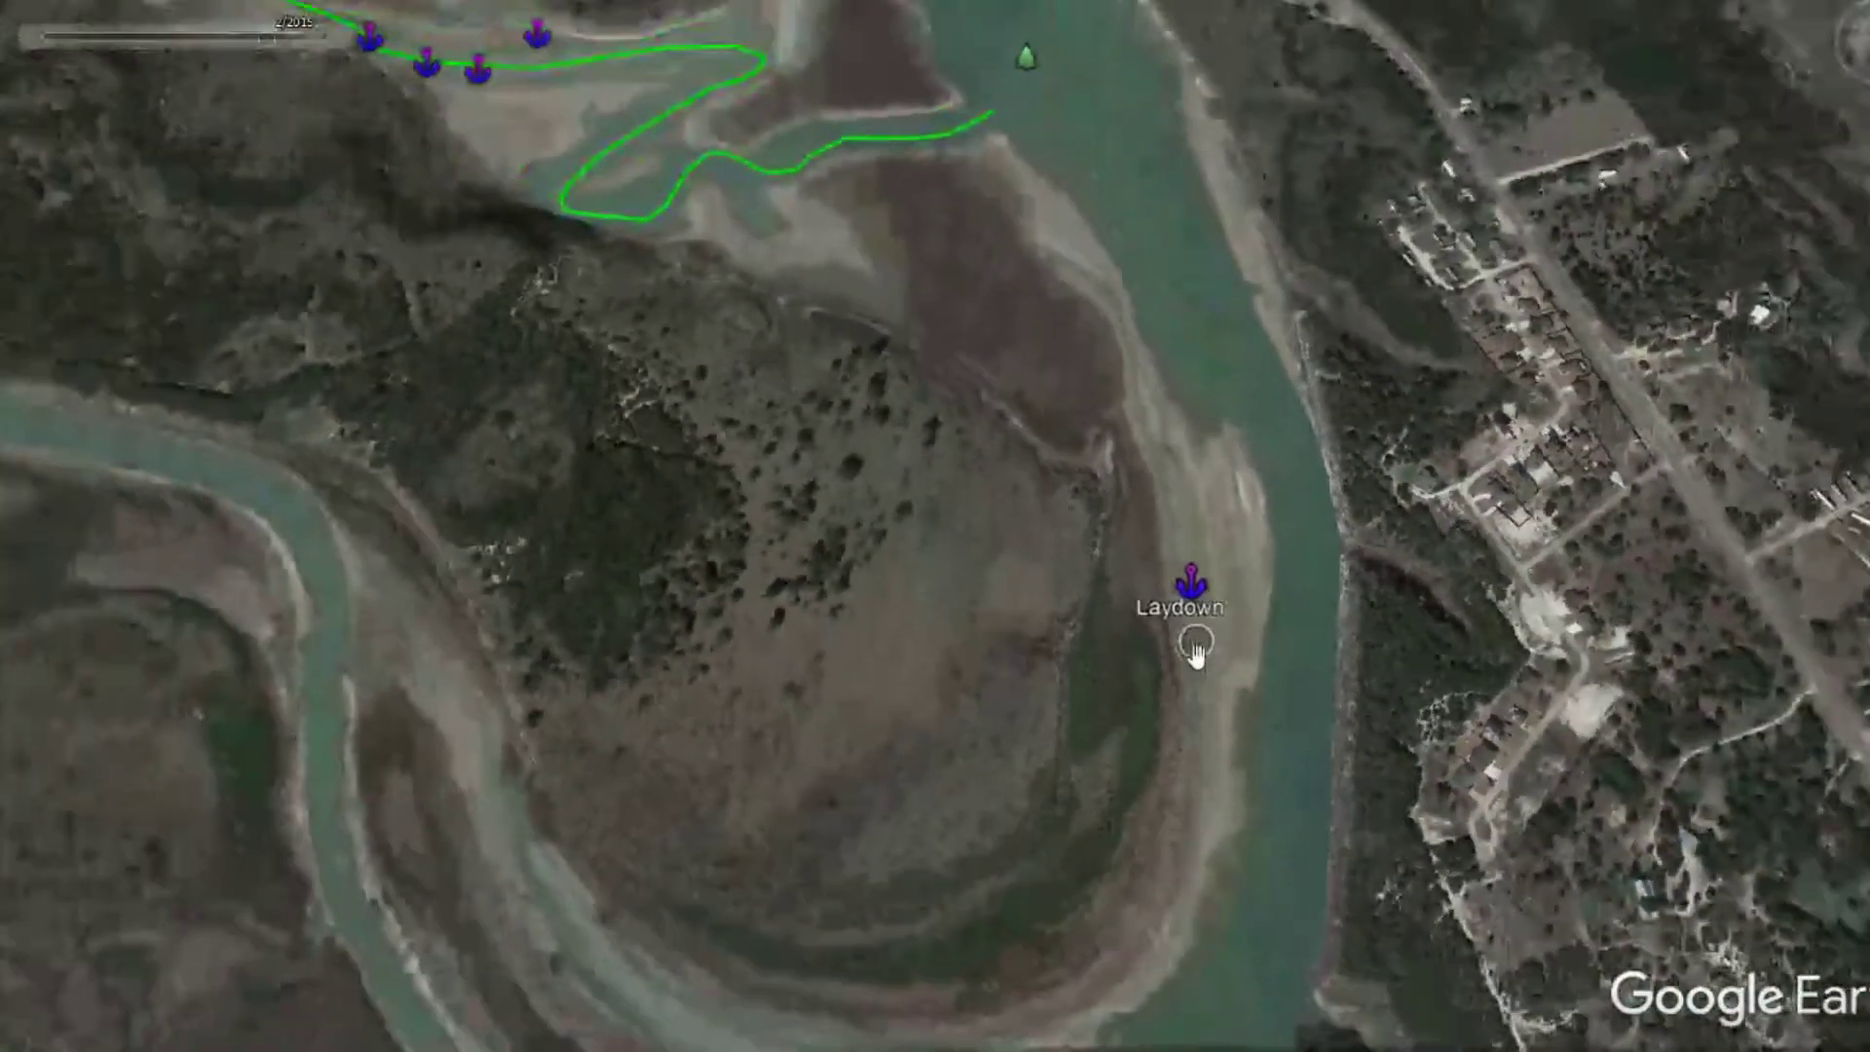
# Survey the upstream river bends, then the main lake from the road bridge to Union Grove Park
pyautogui.scroll(-3, 1196, 652)
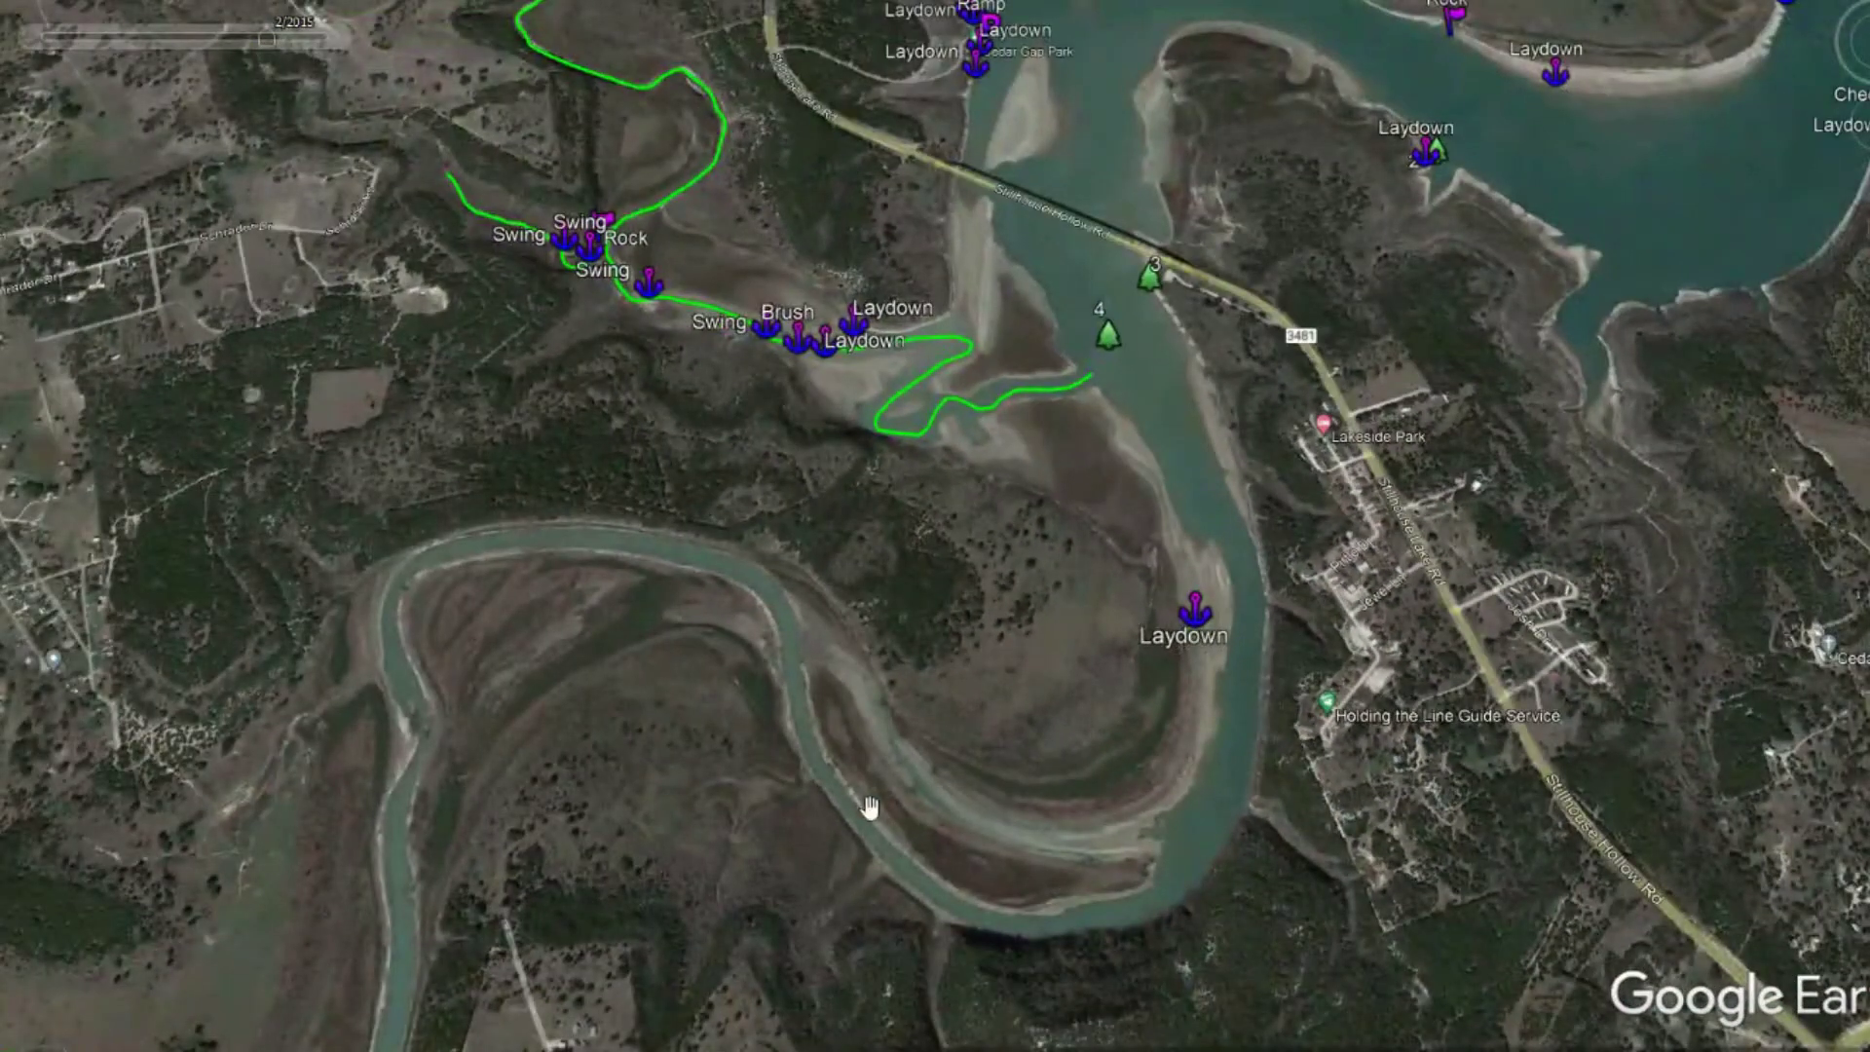
pyautogui.scroll(-4, 881, 930)
pyautogui.moveTo(913, 997); pyautogui.dragTo(881, 675)
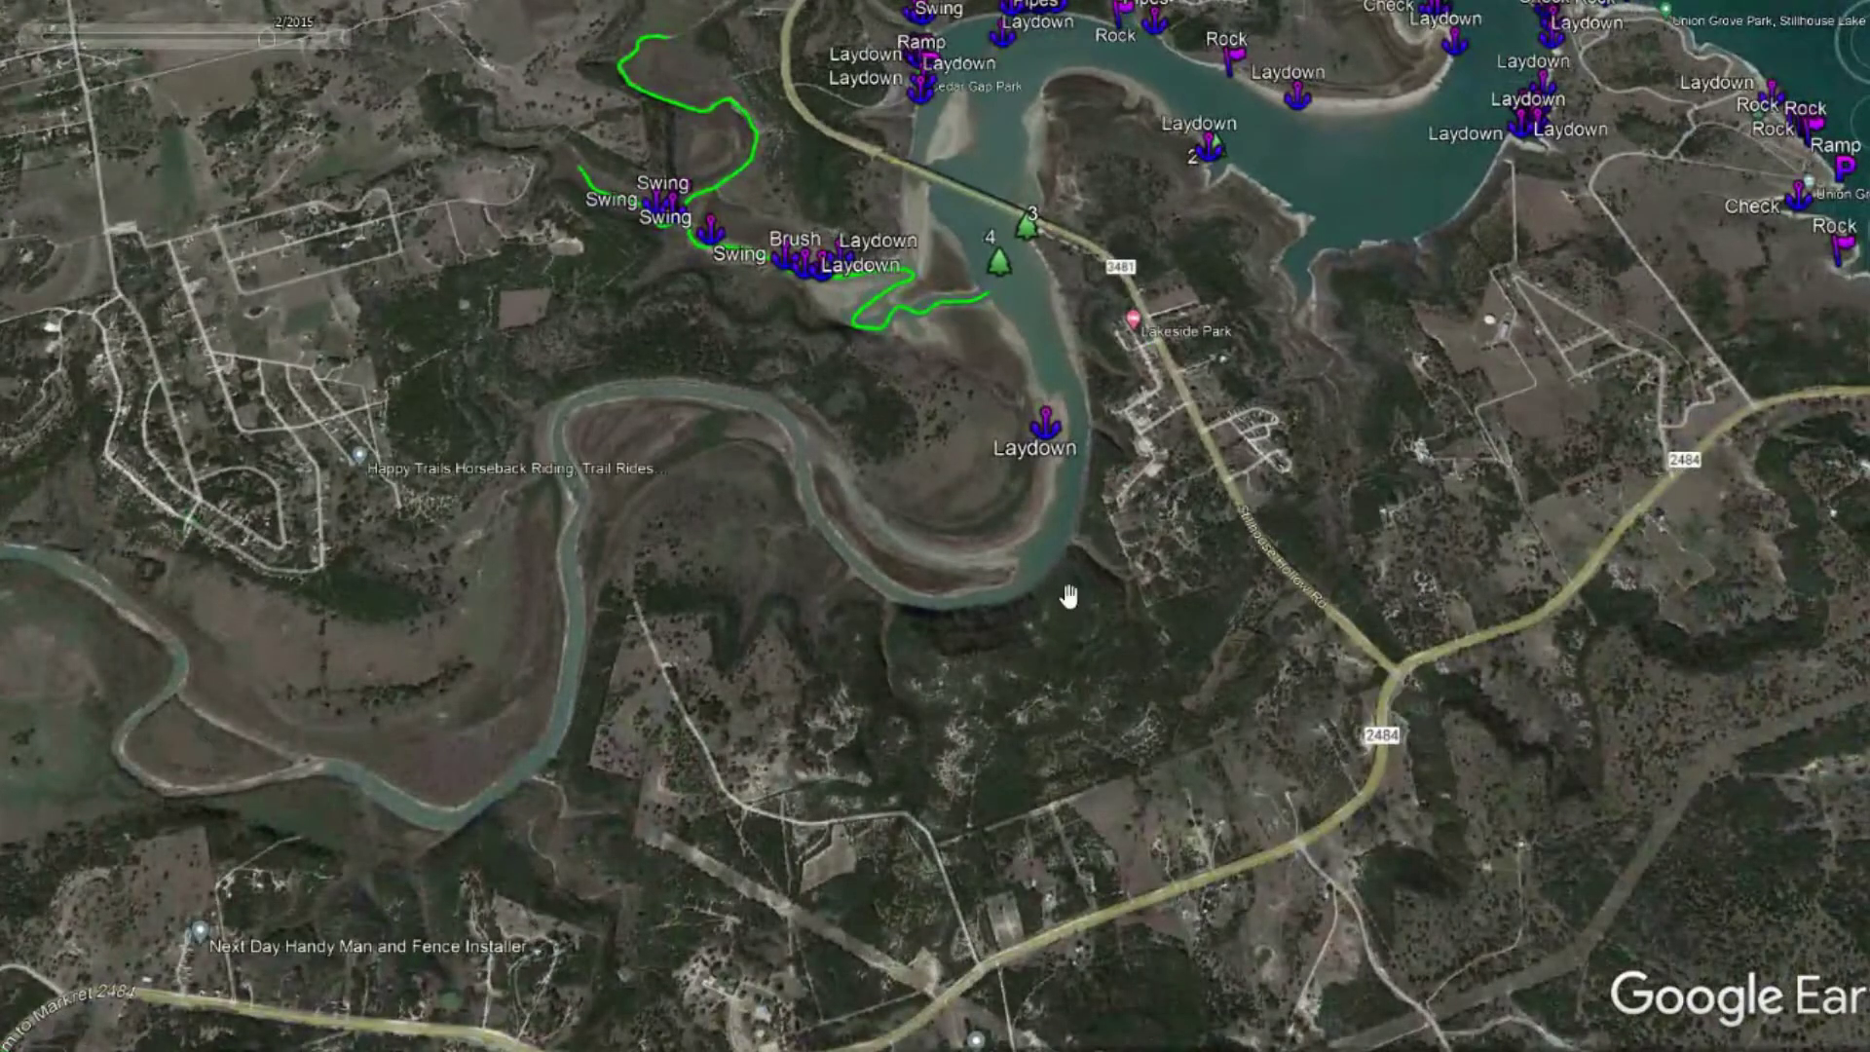
pyautogui.moveTo(1035, 226); pyautogui.dragTo(685, 579)
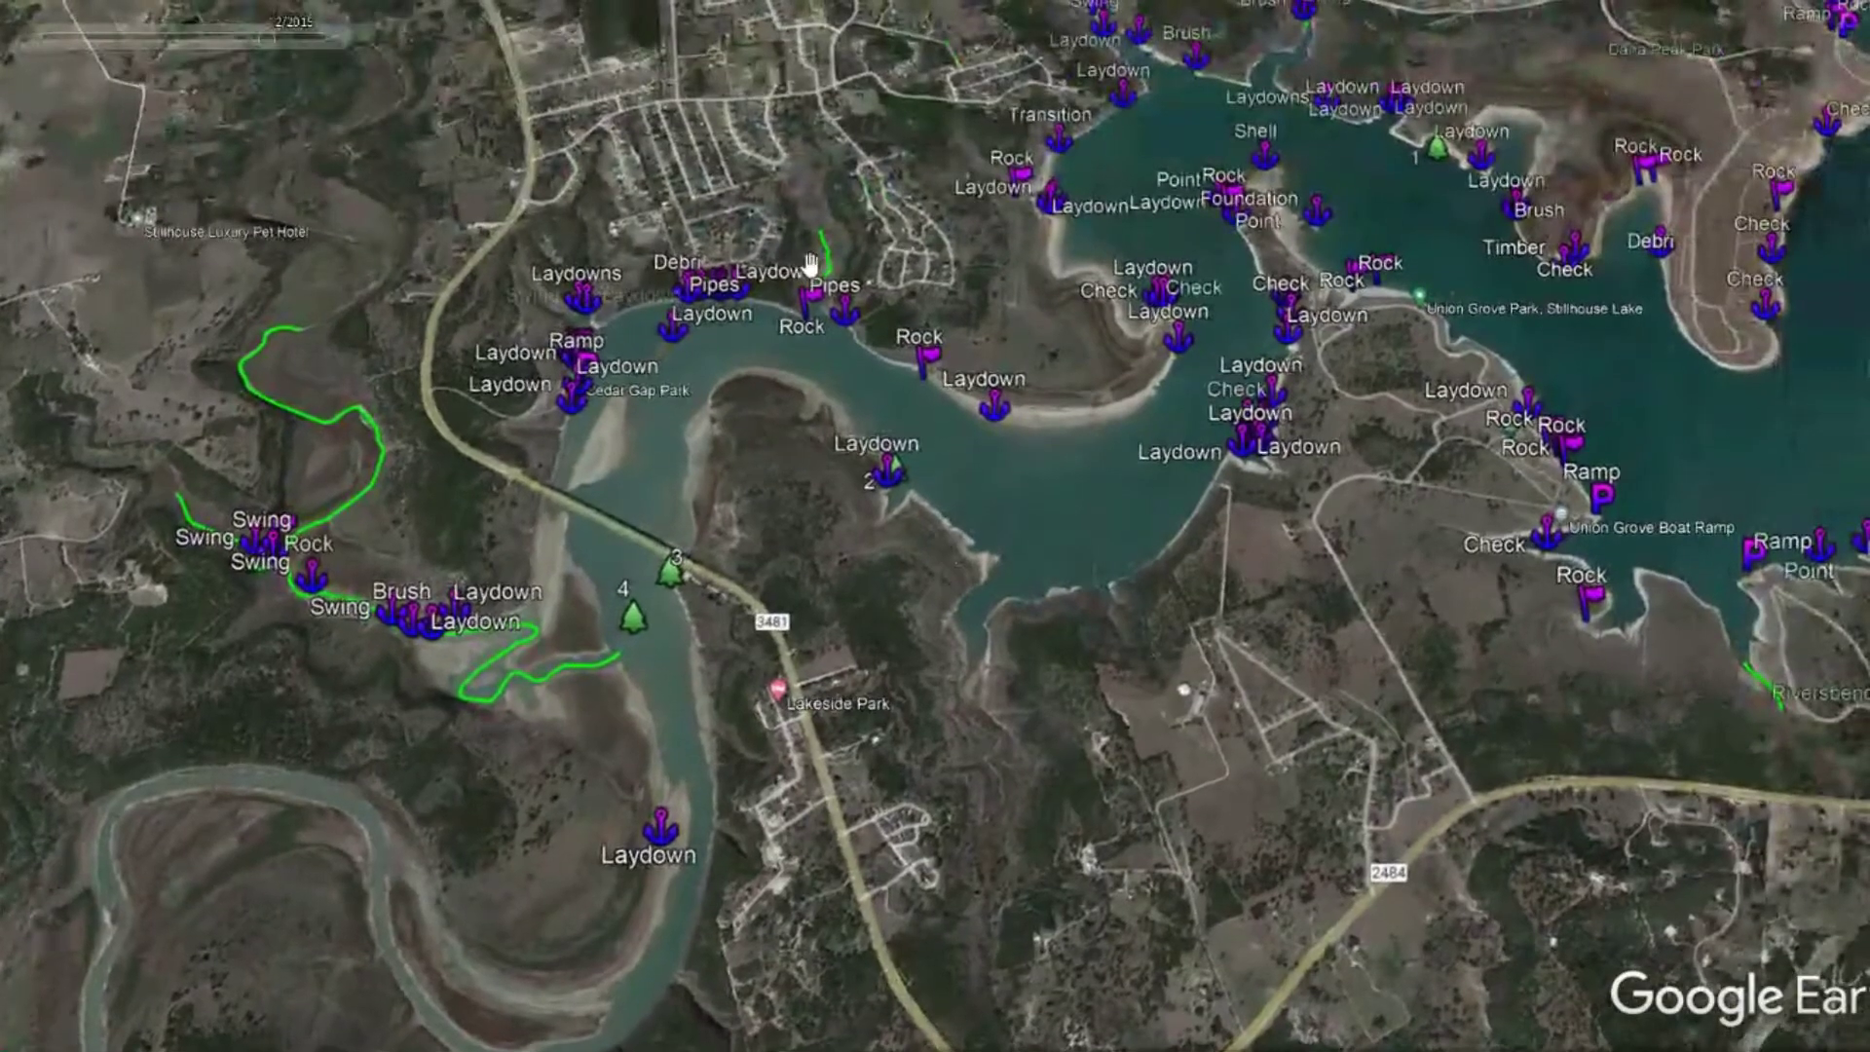
# Examine the exposed east bank just north of the road bridge for hard structure in the 2/2015 imagery
pyautogui.scroll(5, 682, 574)
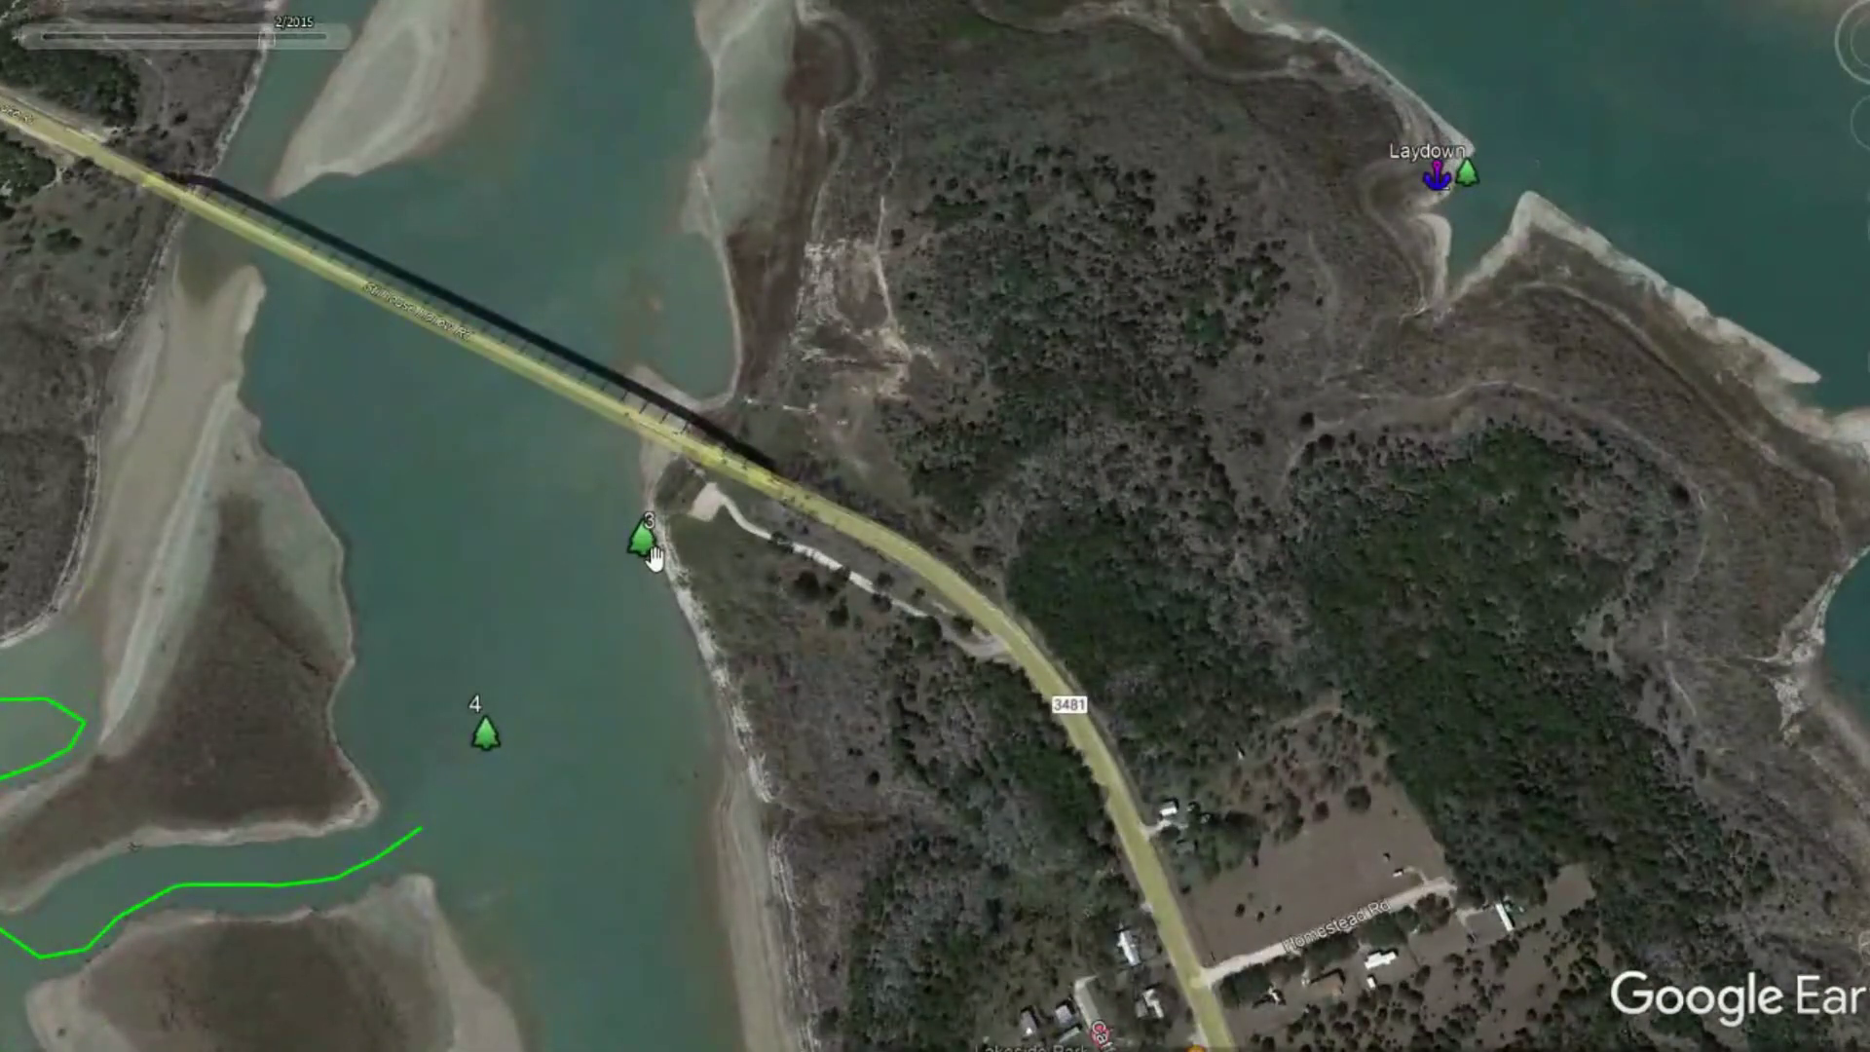
pyautogui.moveTo(937, 121); pyautogui.dragTo(998, 522)
pyautogui.moveTo(711, 949); pyautogui.dragTo(732, 967)
pyautogui.scroll(4, 732, 967)
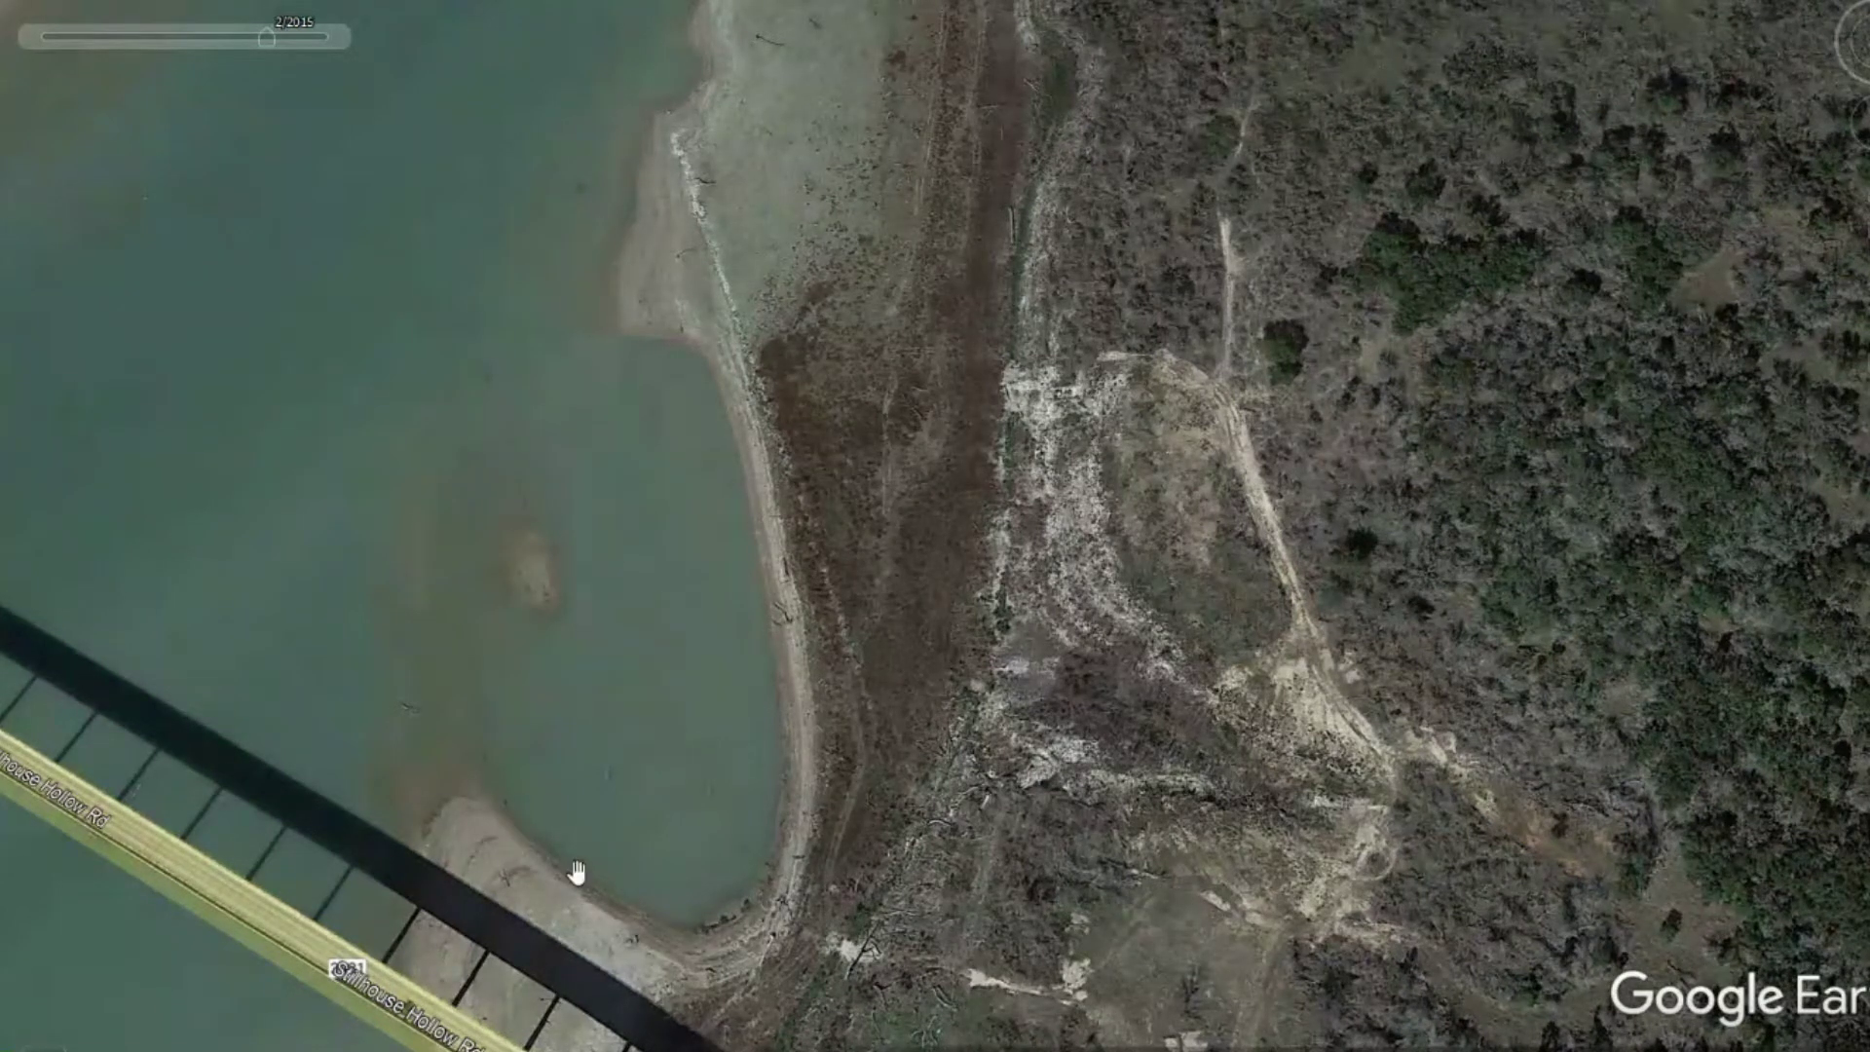
pyautogui.scroll(-4, 931, 509)
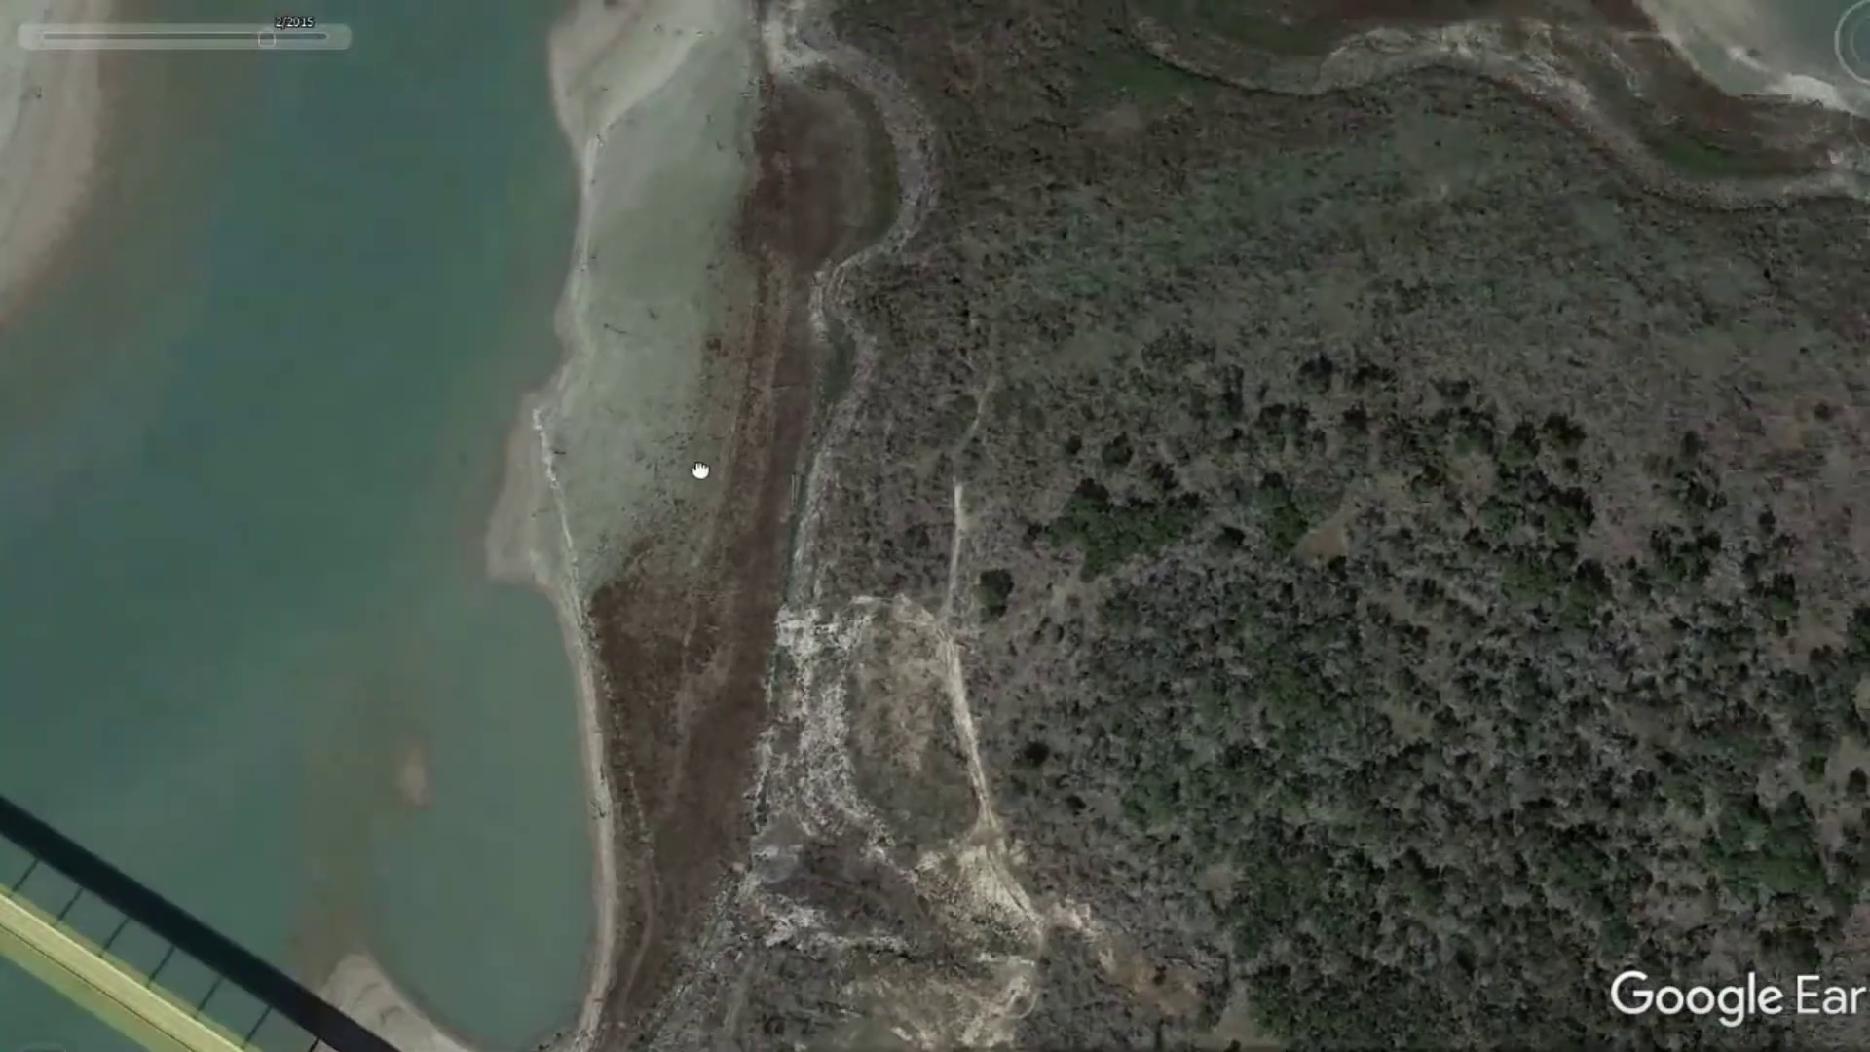
pyautogui.moveTo(700, 470); pyautogui.dragTo(705, 321)
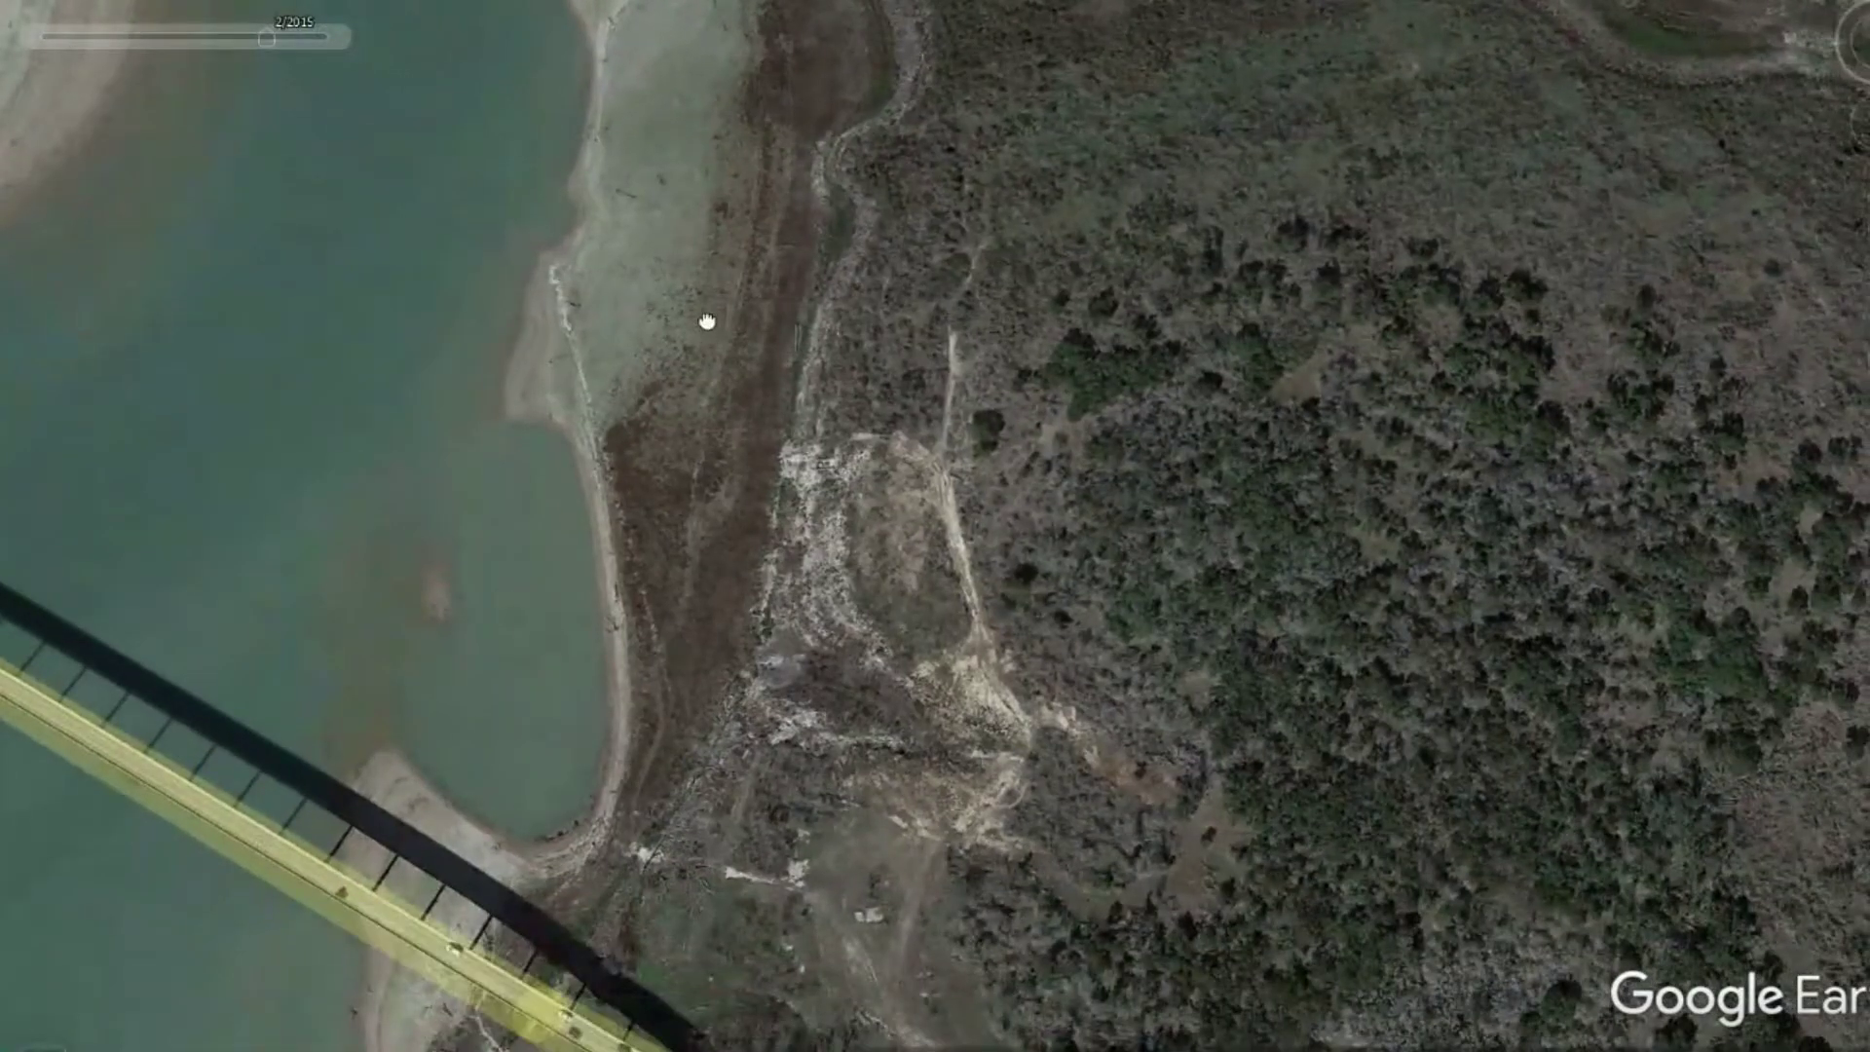
pyautogui.scroll(2, 611, 457)
pyautogui.scroll(2, 610, 452)
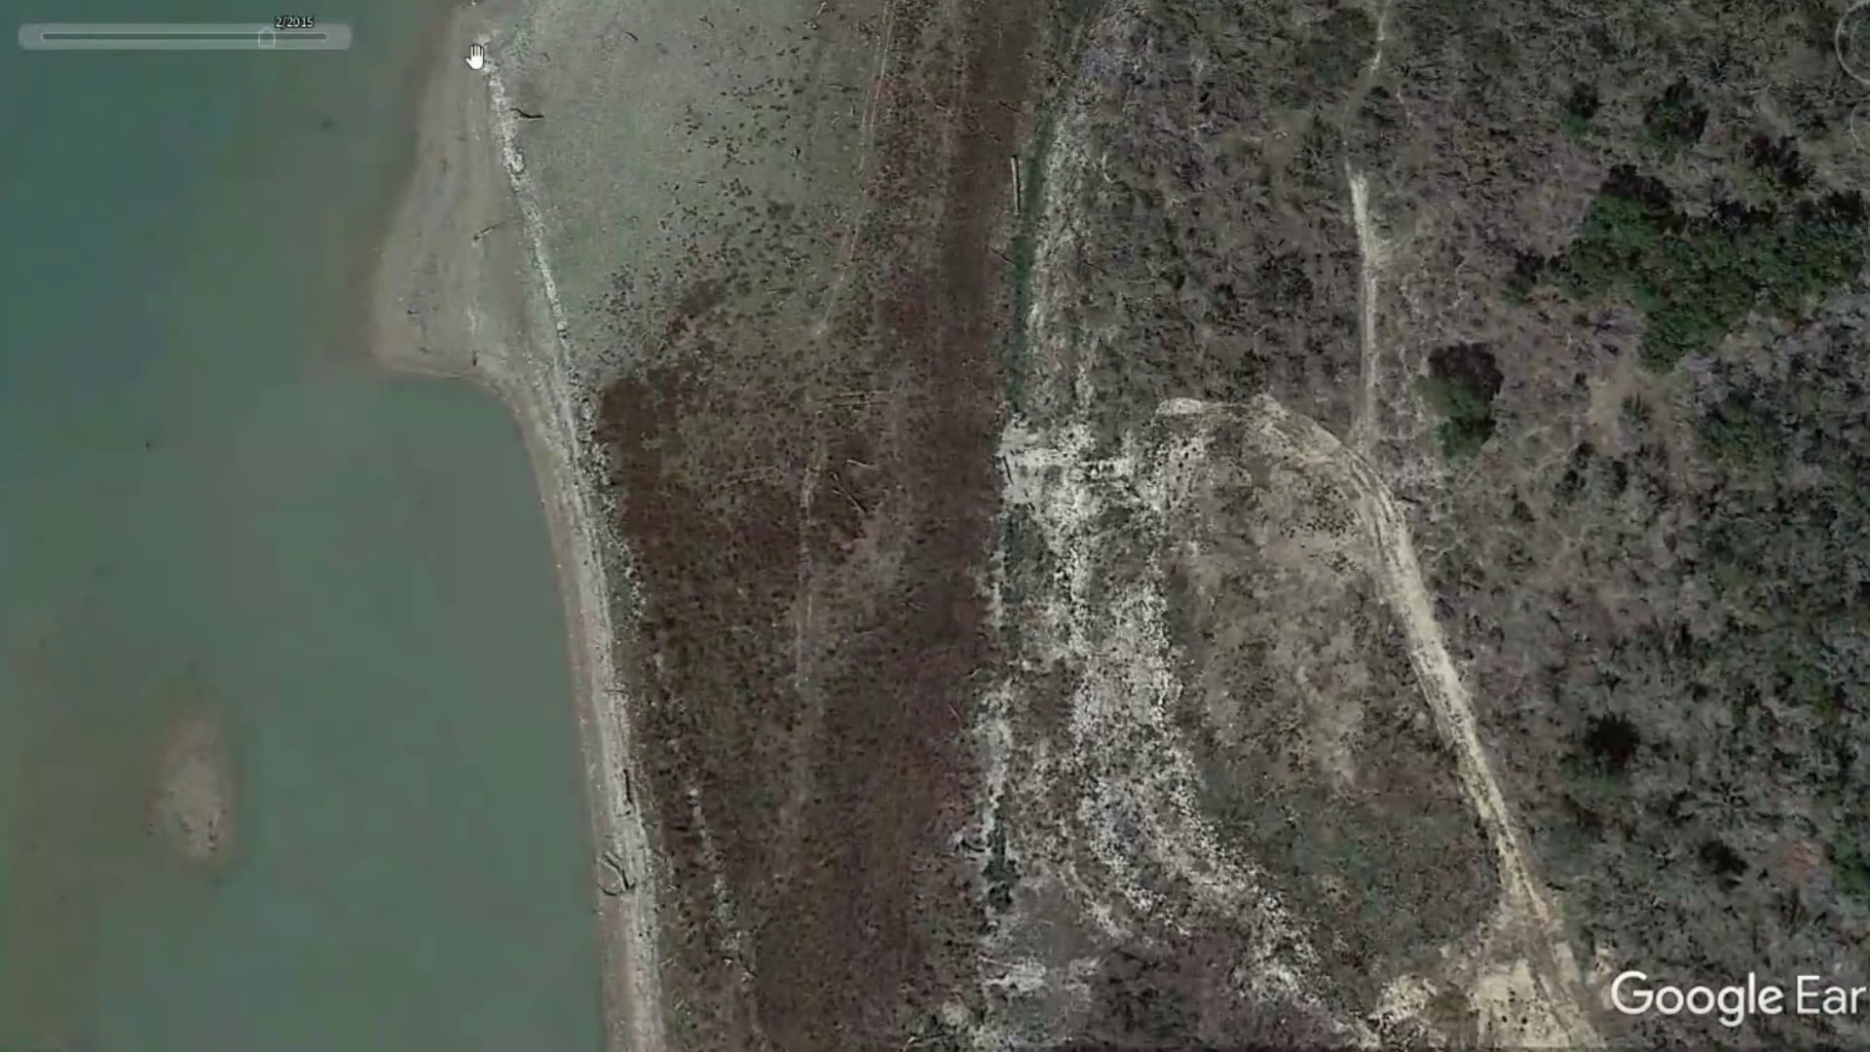
# Add a placemark named Rock on the pale rock line along the east bank north of the bridge
pyautogui.moveTo(726, 912); pyautogui.dragTo(626, 376)
pyautogui.moveTo(535, 130); pyautogui.dragTo(723, 804)
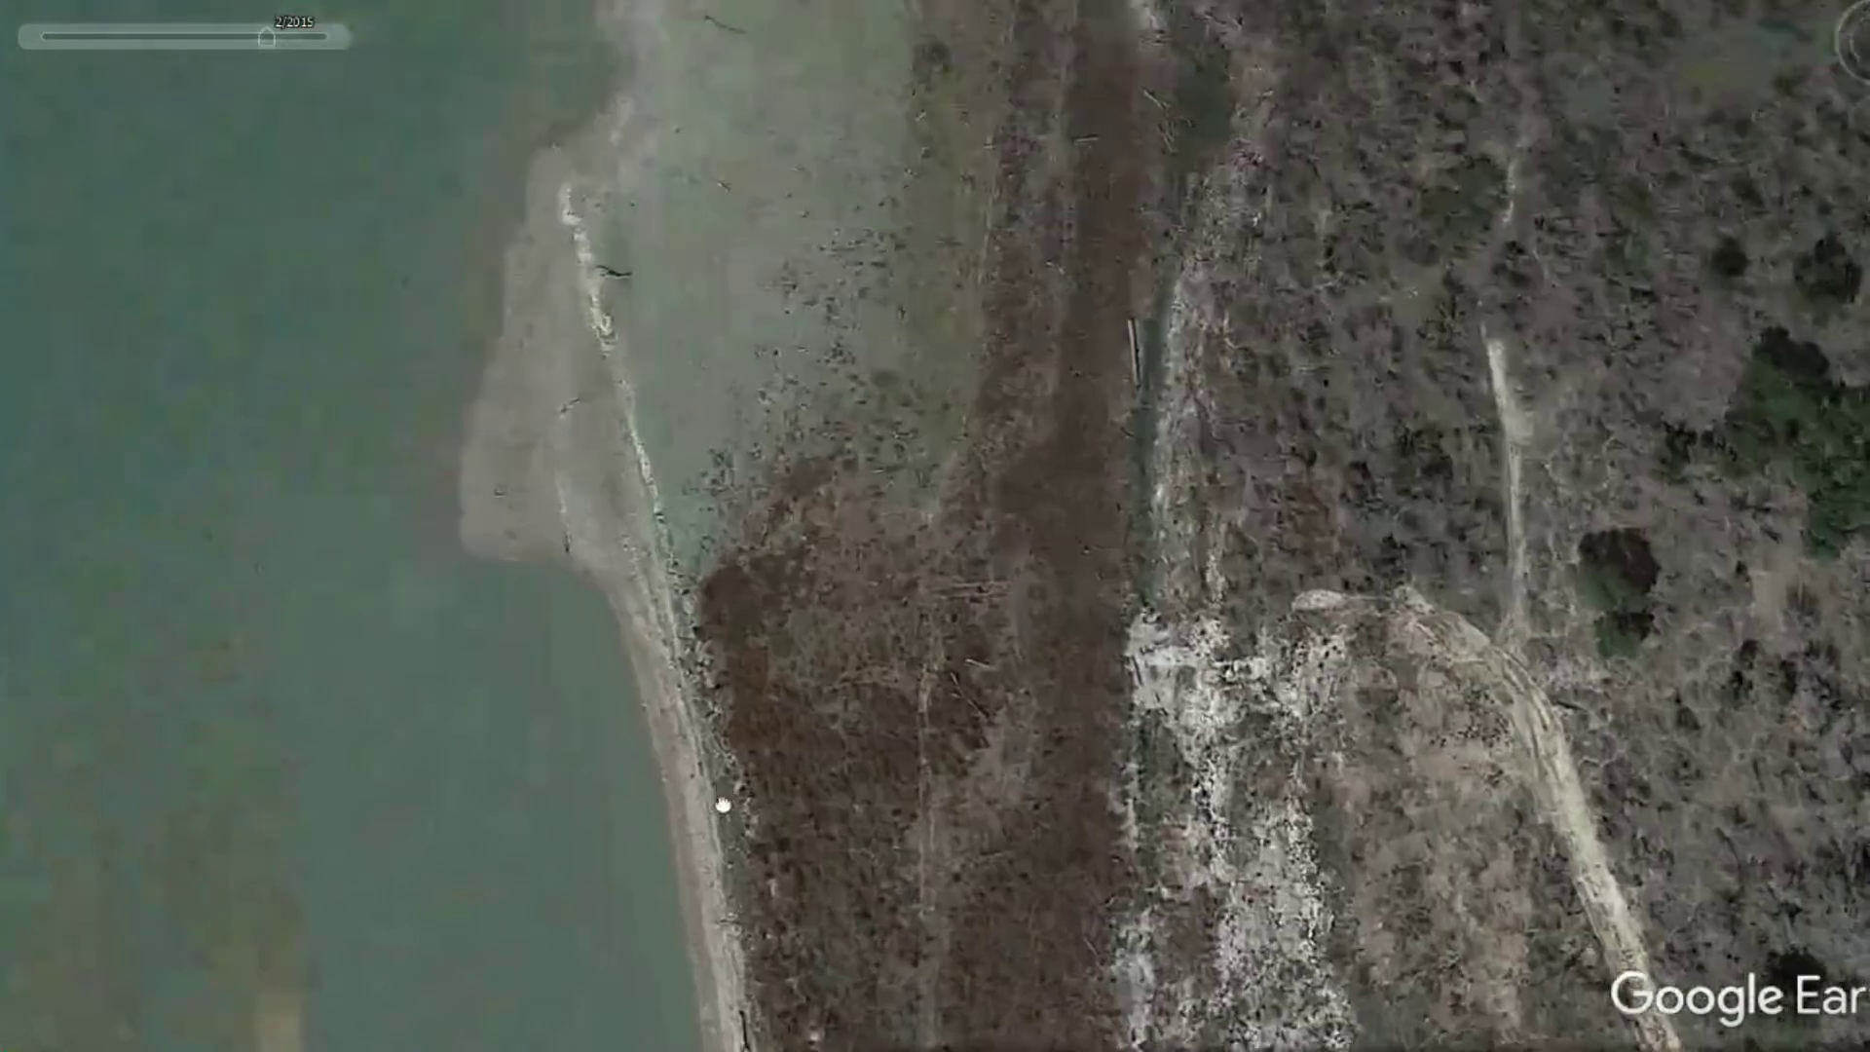
pyautogui.moveTo(610, 363); pyautogui.dragTo(631, 420)
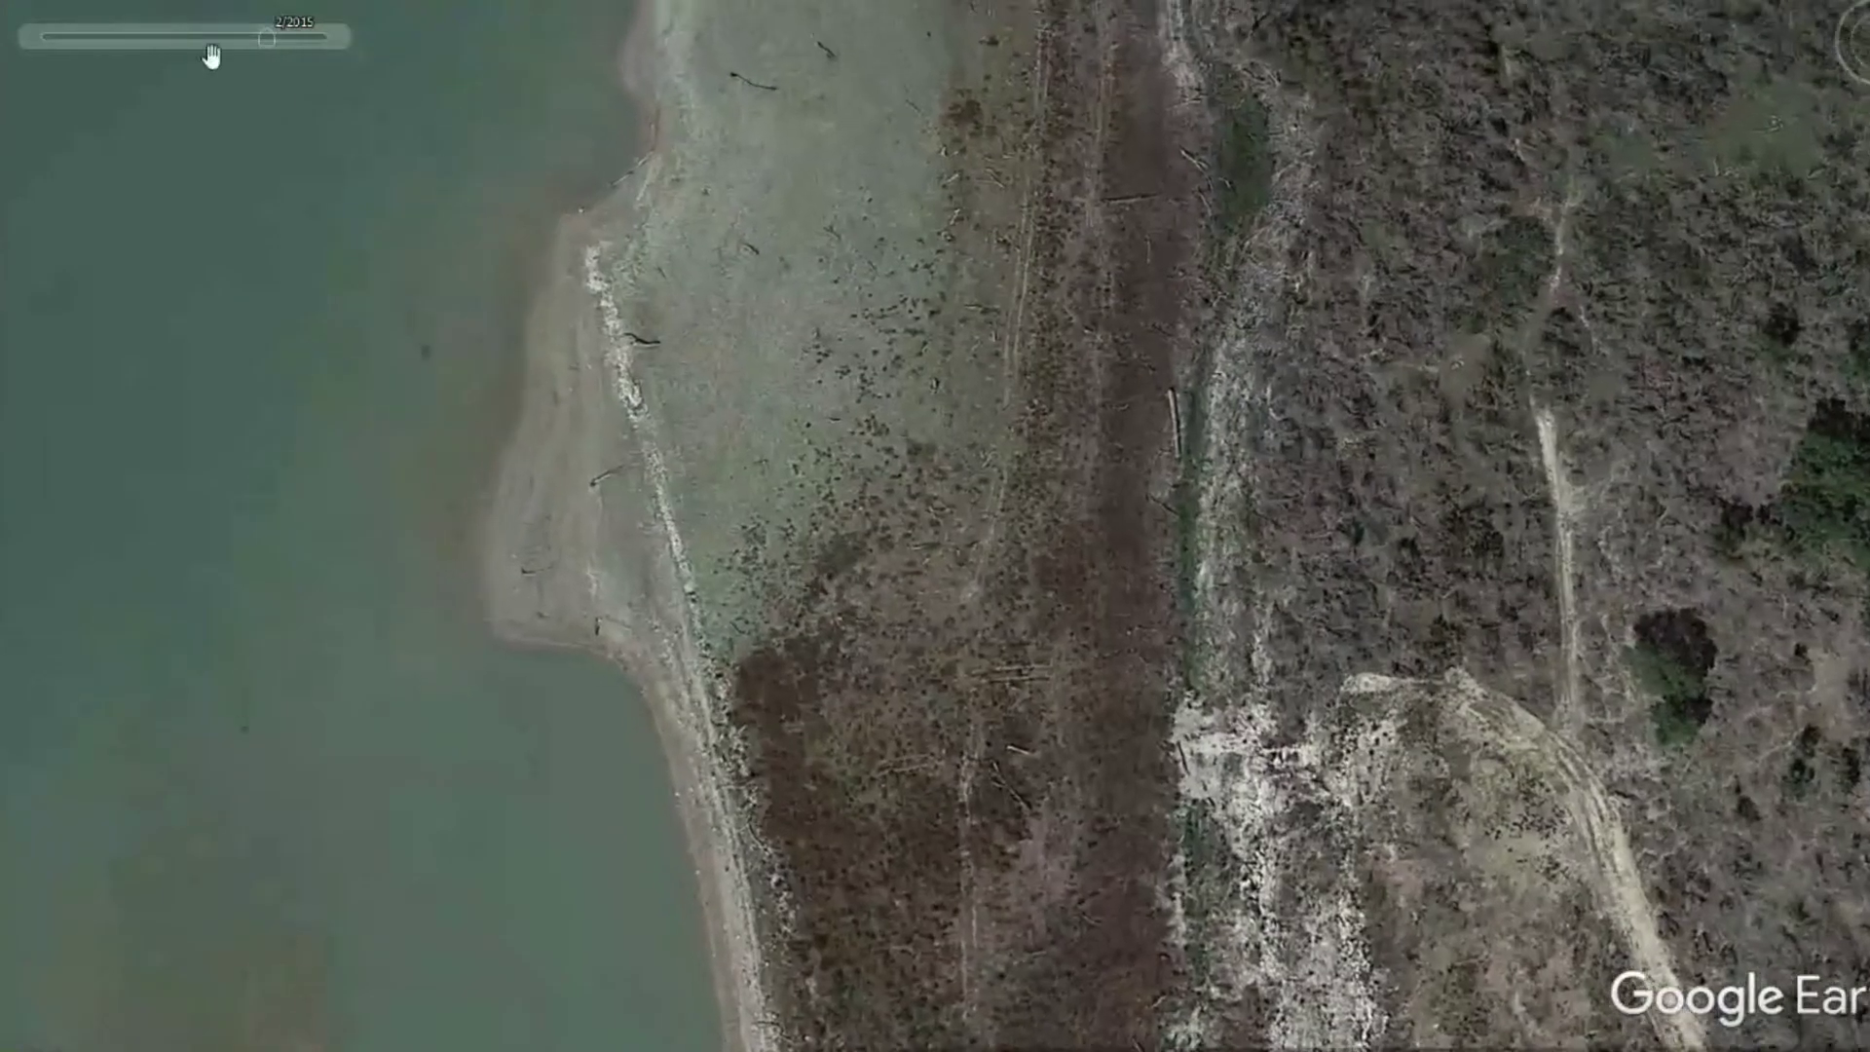
pyautogui.hotkey('ctrl', 'shift', 'p')
pyautogui.click(695, 533)
pyautogui.write('Rock')
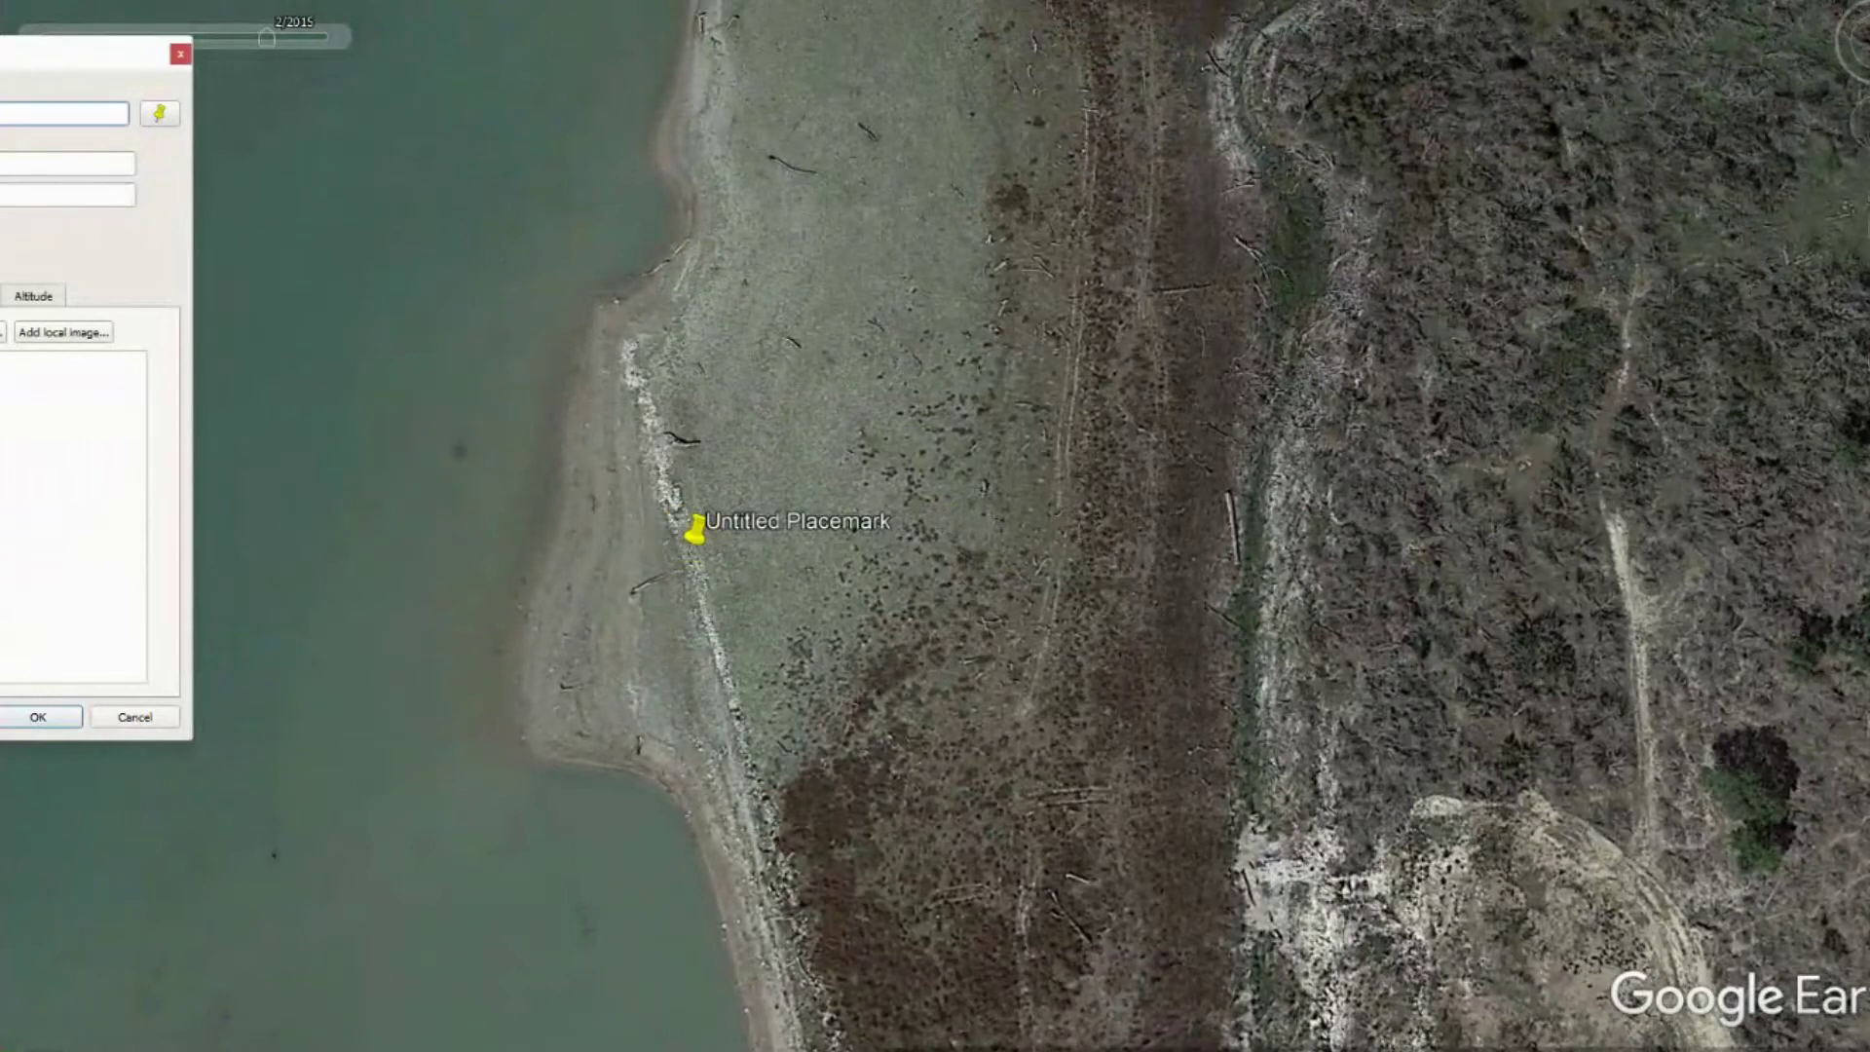
pyautogui.press('Return')
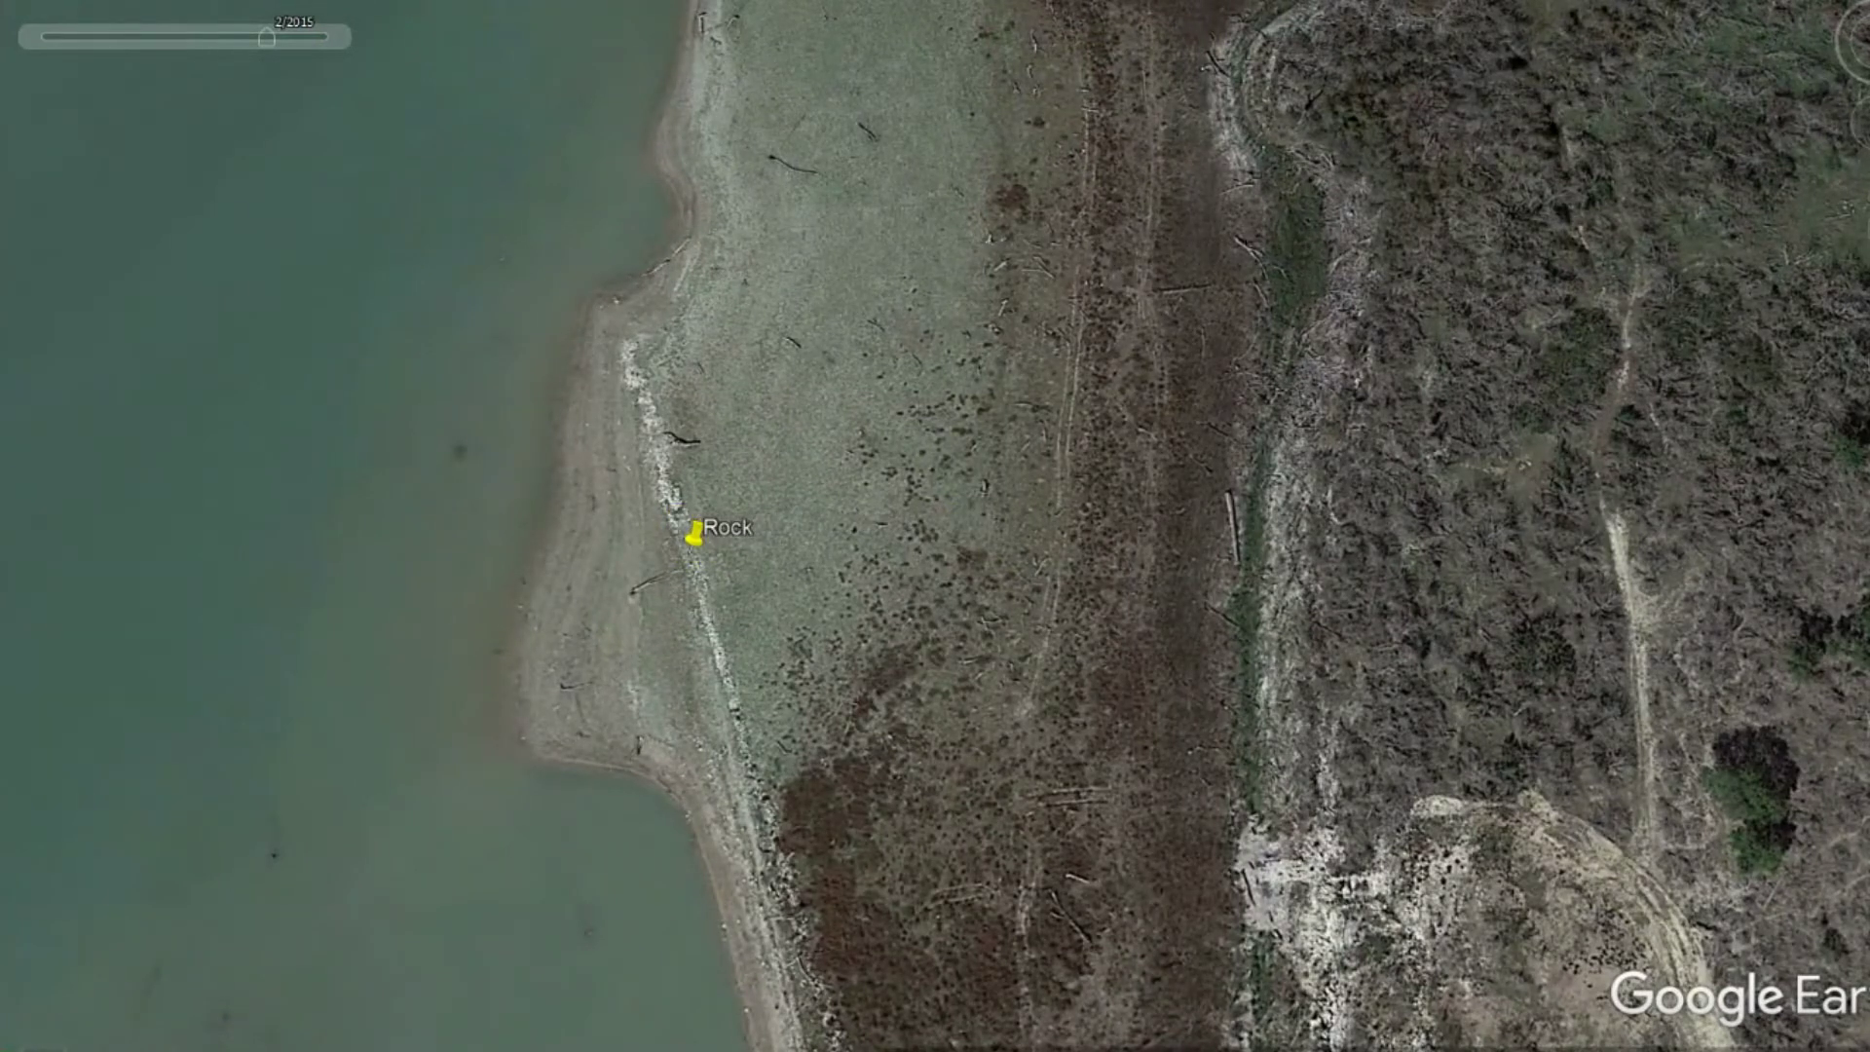
# Inspect the Laydown waypoint on the submerged mid-channel hump northeast of Cedar Gap Park
pyautogui.scroll(-5, 693, 480)
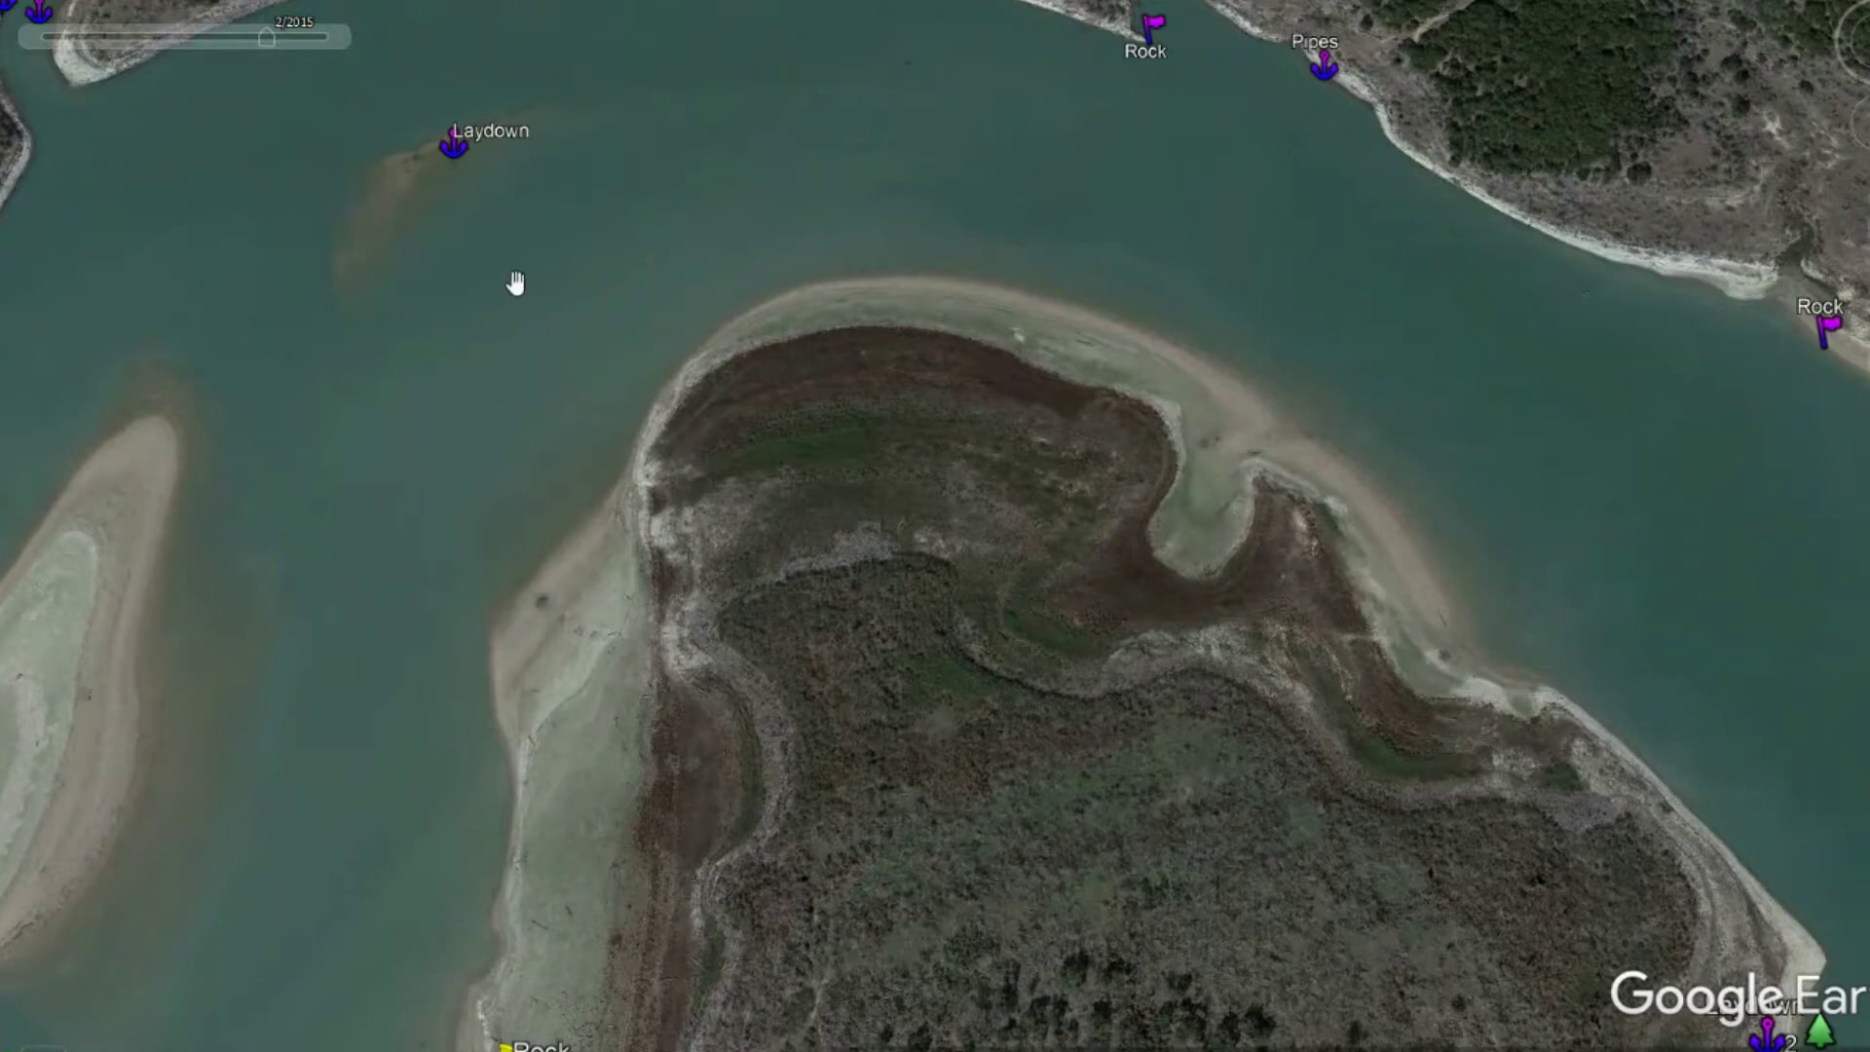
pyautogui.scroll(-5, 889, 476)
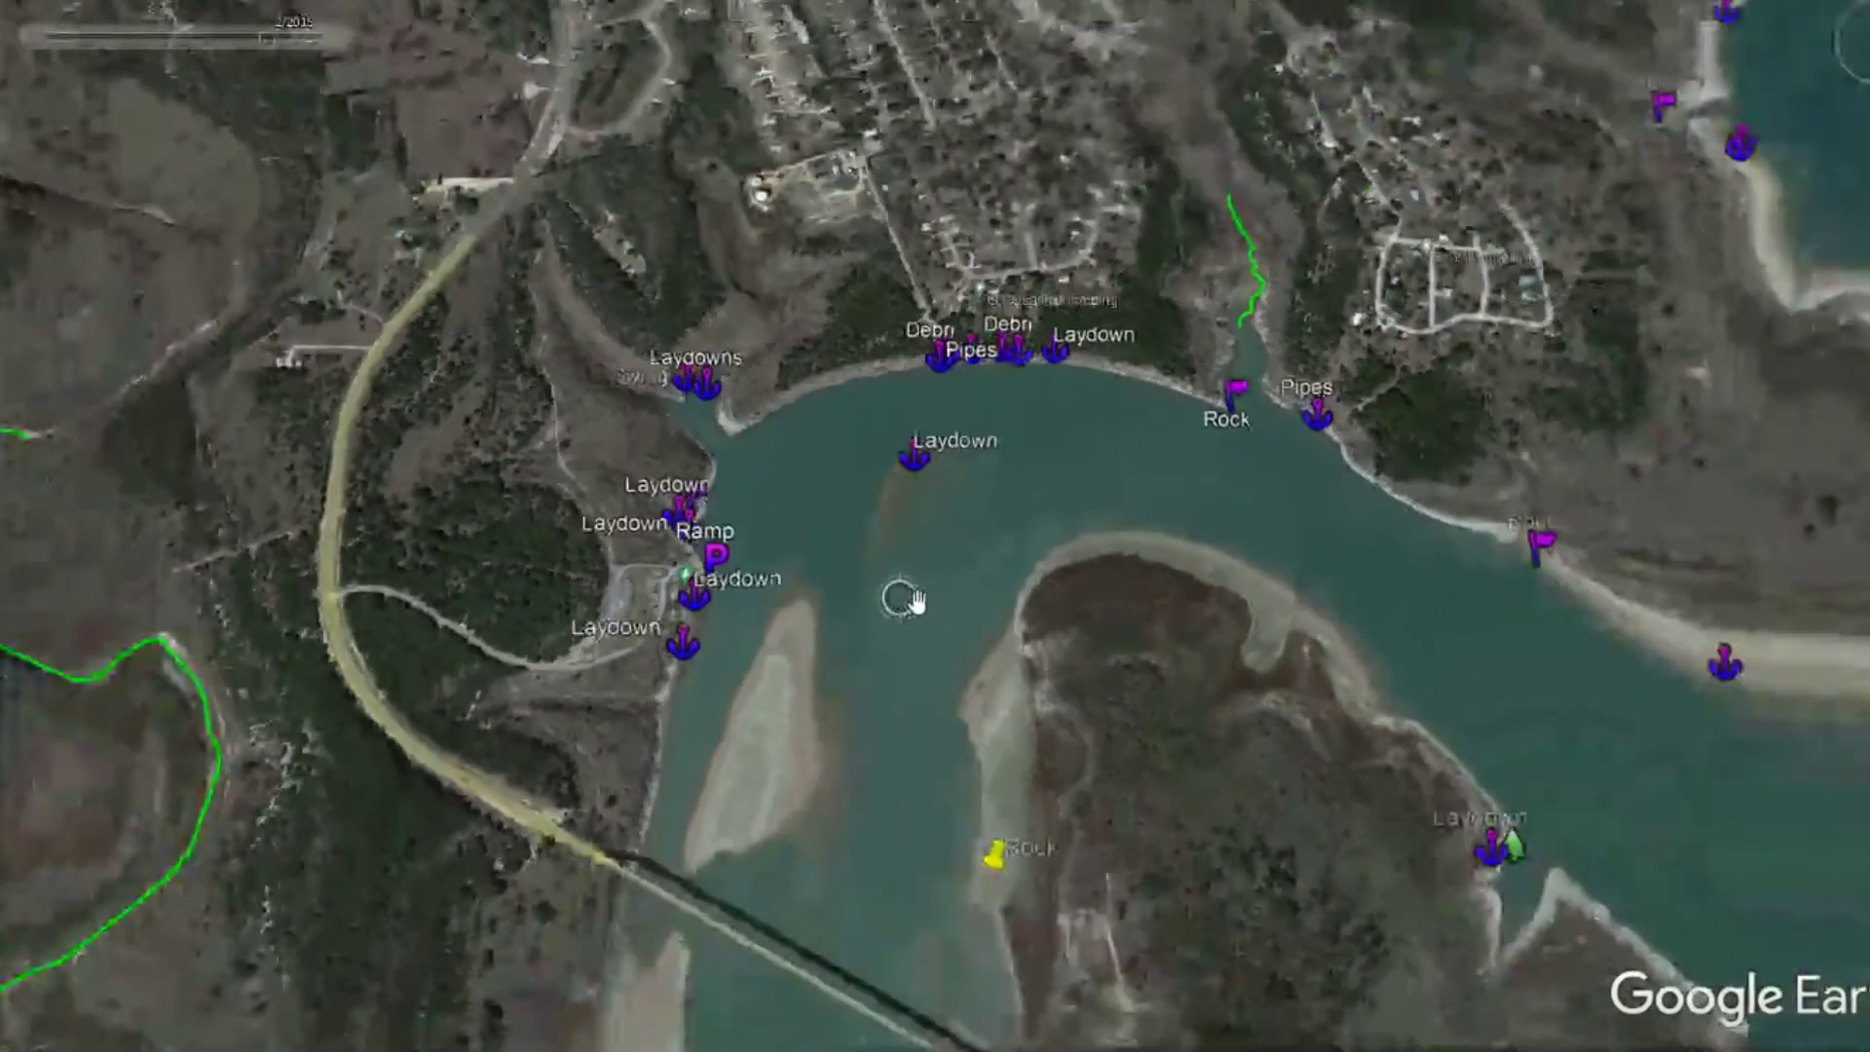
pyautogui.scroll(-2, 911, 596)
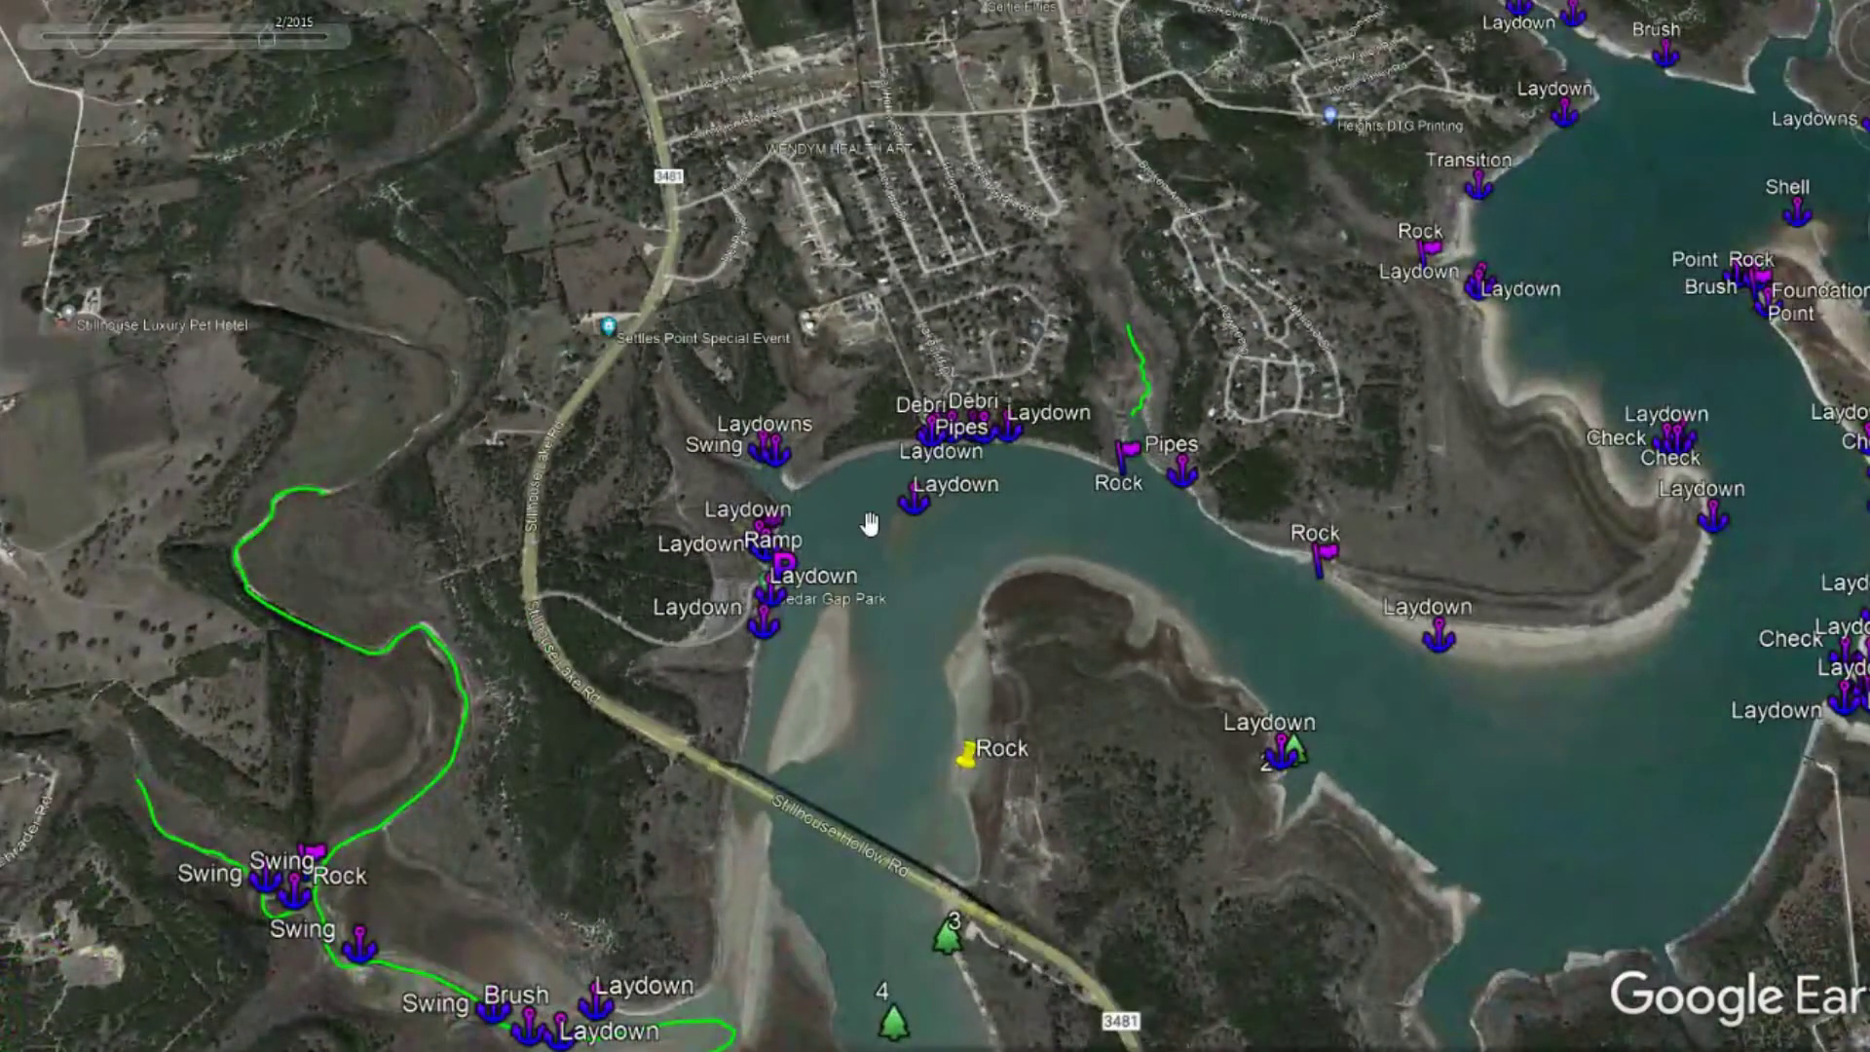
pyautogui.scroll(5, 918, 526)
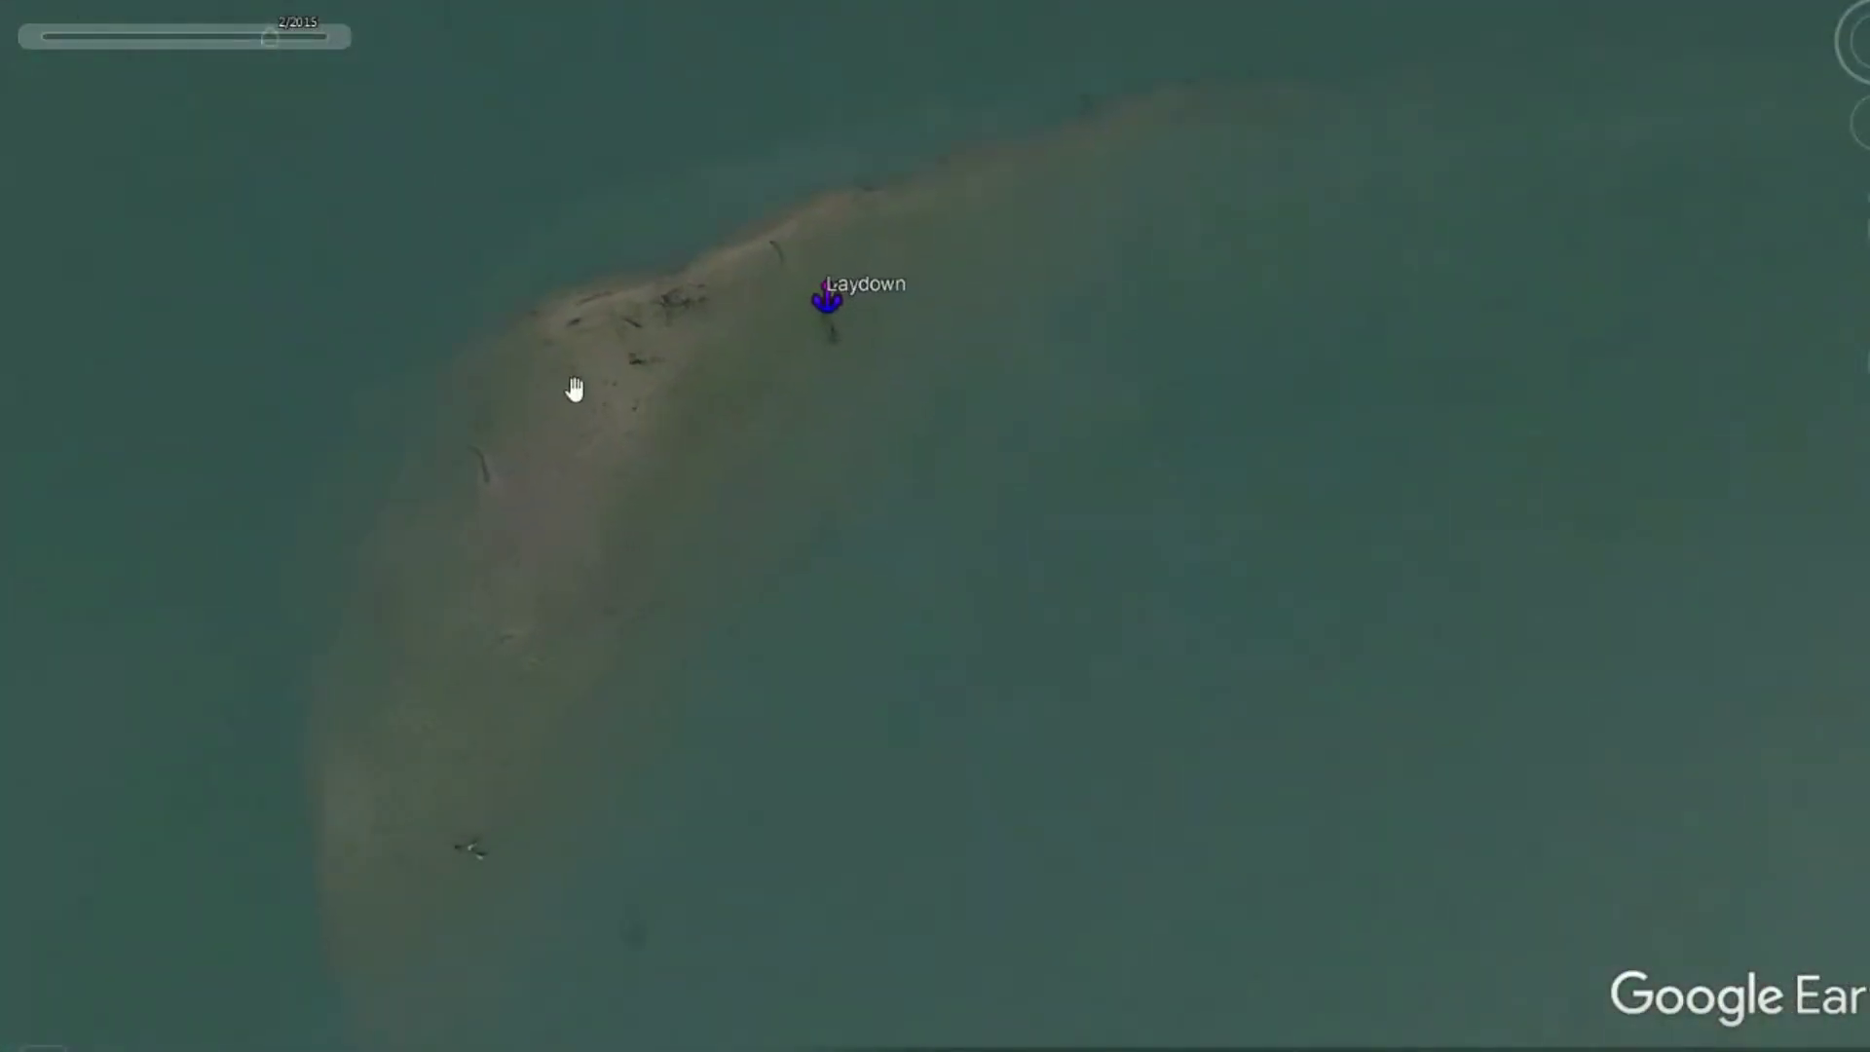
pyautogui.scroll(3, 773, 605)
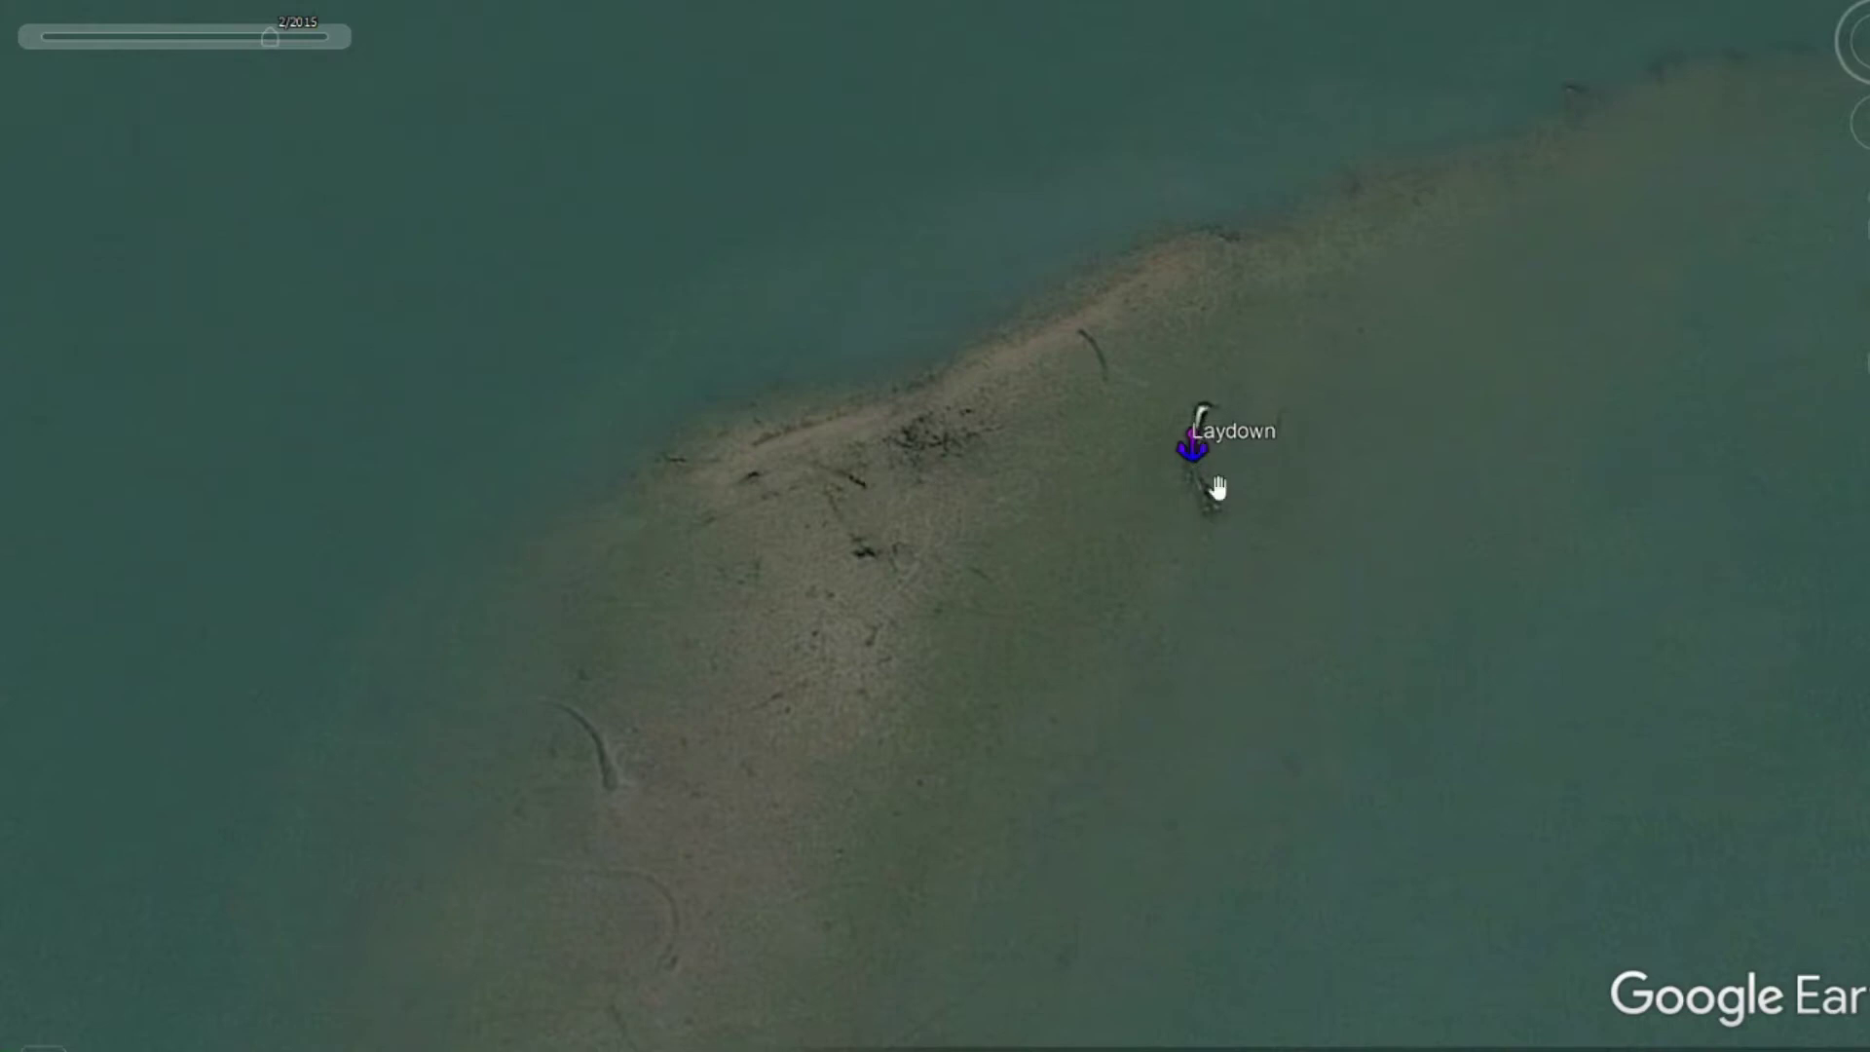
pyautogui.scroll(-5, 1403, 588)
# Inspect the Laydown waypoint and tree marker 2 at the small cove mouth east of the wooded peninsula
pyautogui.moveTo(1586, 506); pyautogui.dragTo(881, 584)
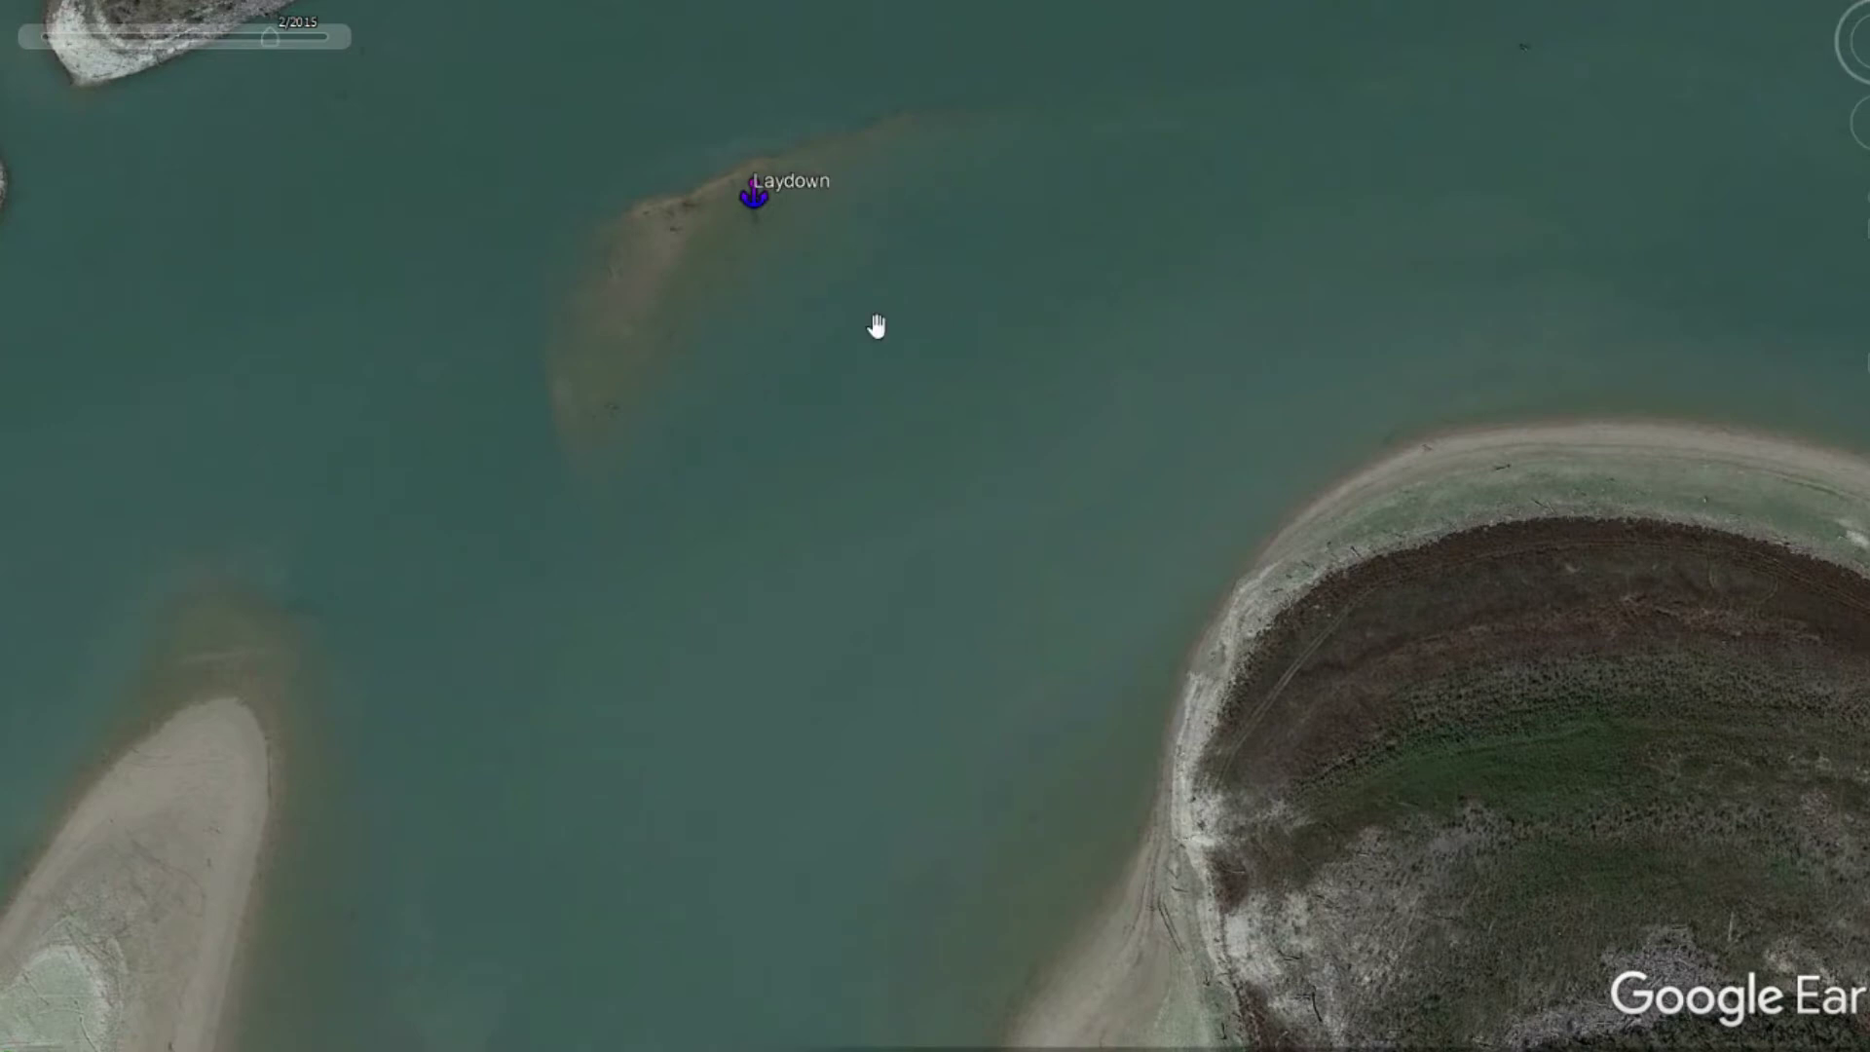
pyautogui.scroll(-5, 1101, 626)
pyautogui.moveTo(1427, 472); pyautogui.dragTo(927, 256)
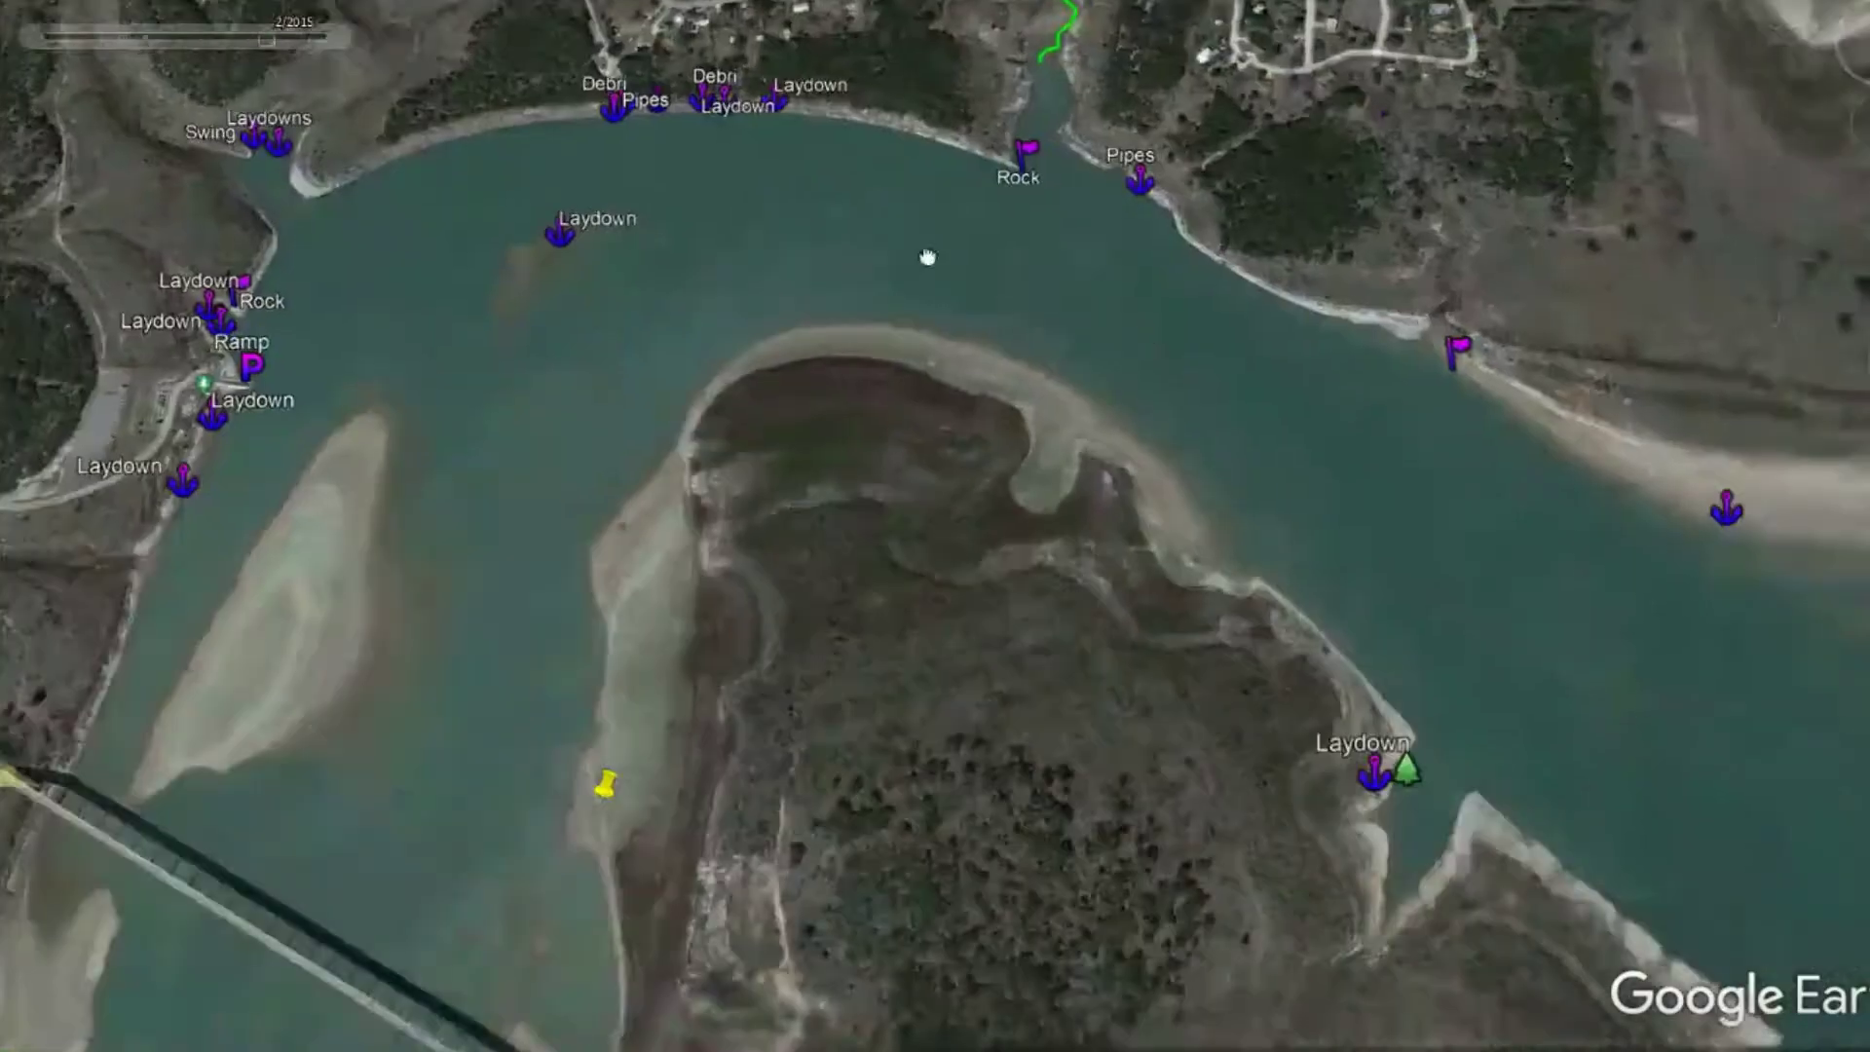
pyautogui.scroll(2, 1068, 648)
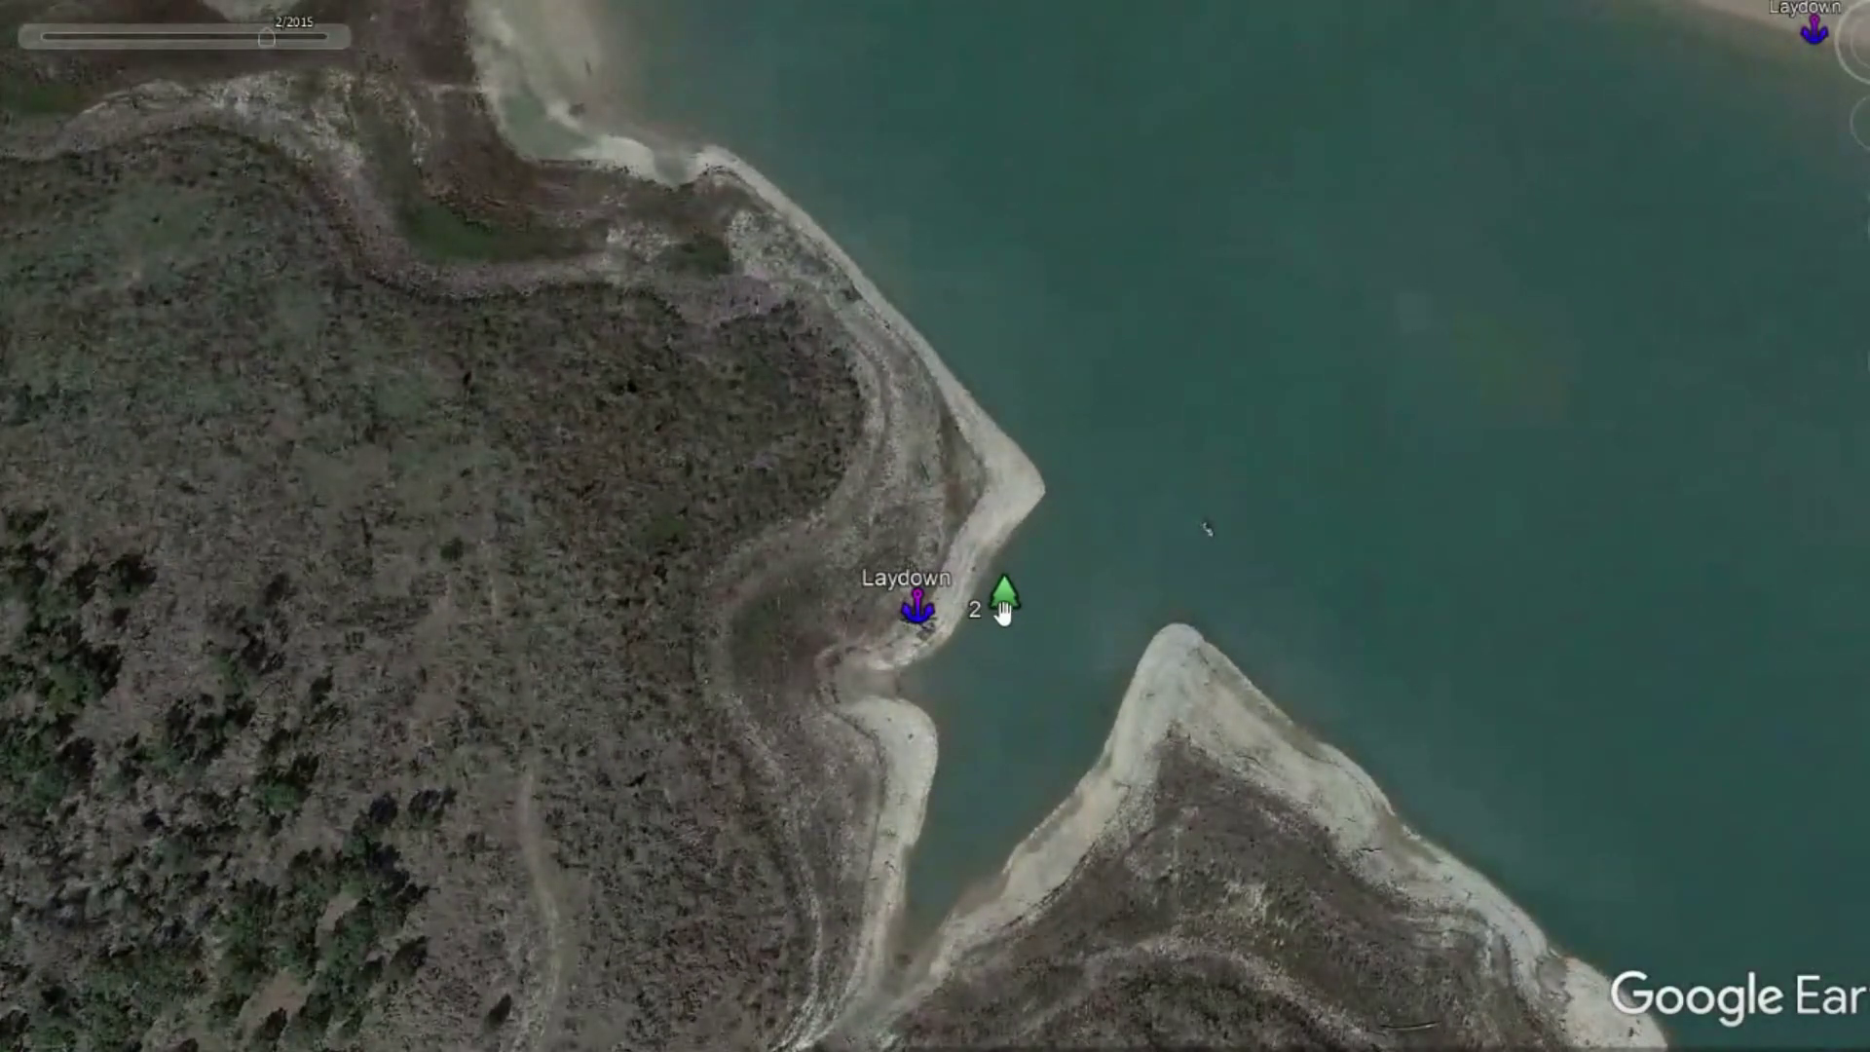
pyautogui.scroll(3, 927, 656)
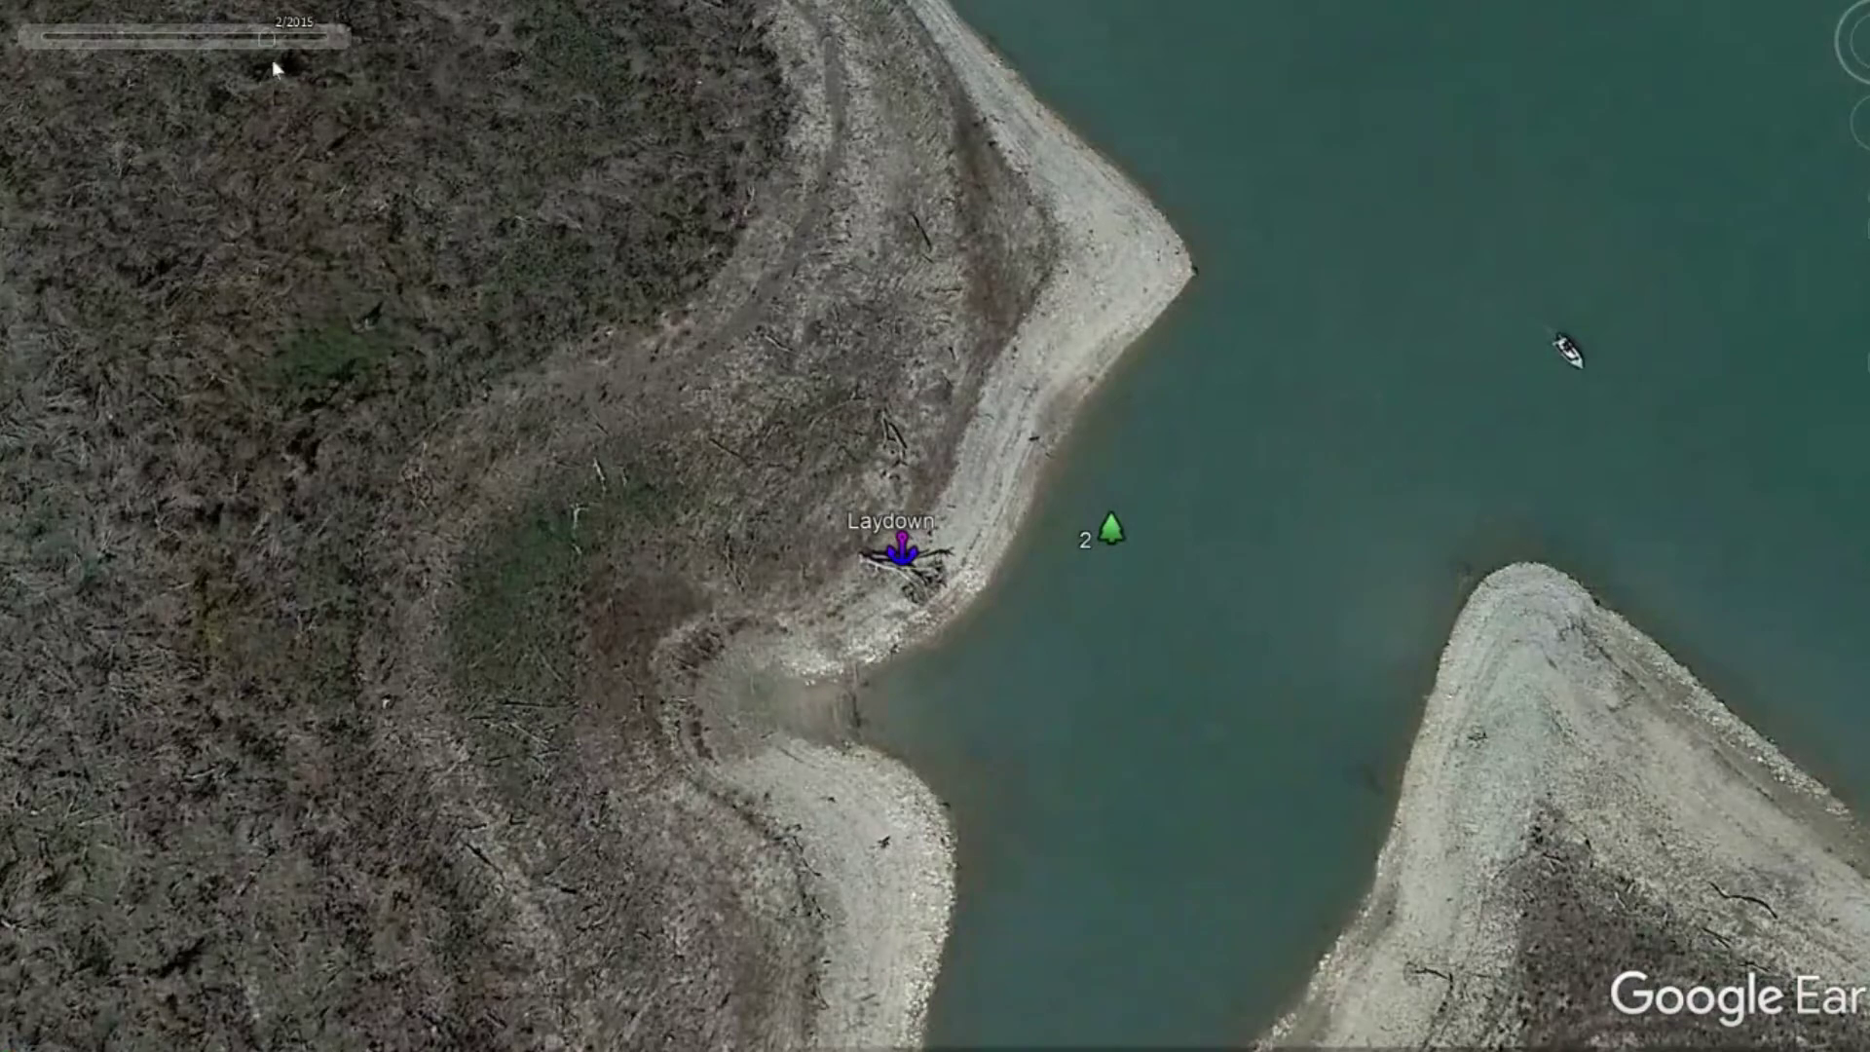
# Switch the historical imagery to 7/2022 and examine the cove around tree marker 2 and the shoreline to its east
pyautogui.moveTo(268, 39); pyautogui.dragTo(323, 39)
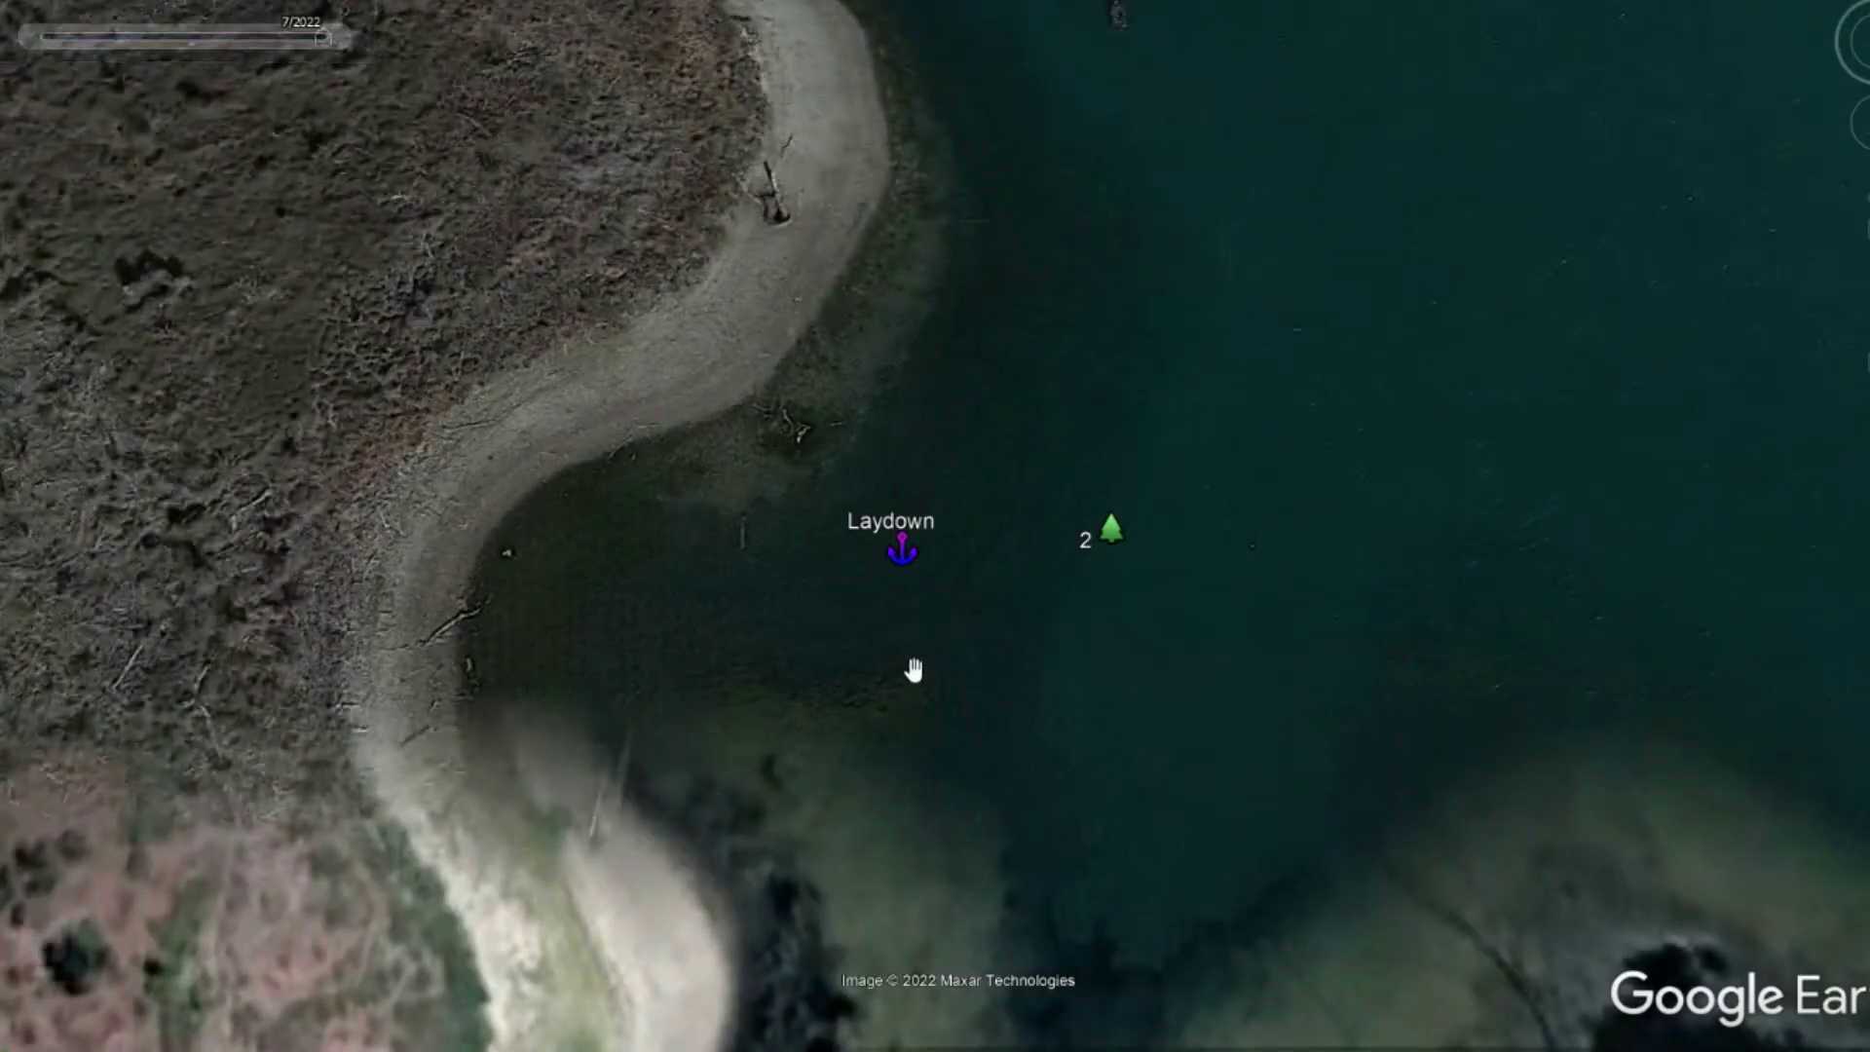
pyautogui.scroll(3, 912, 670)
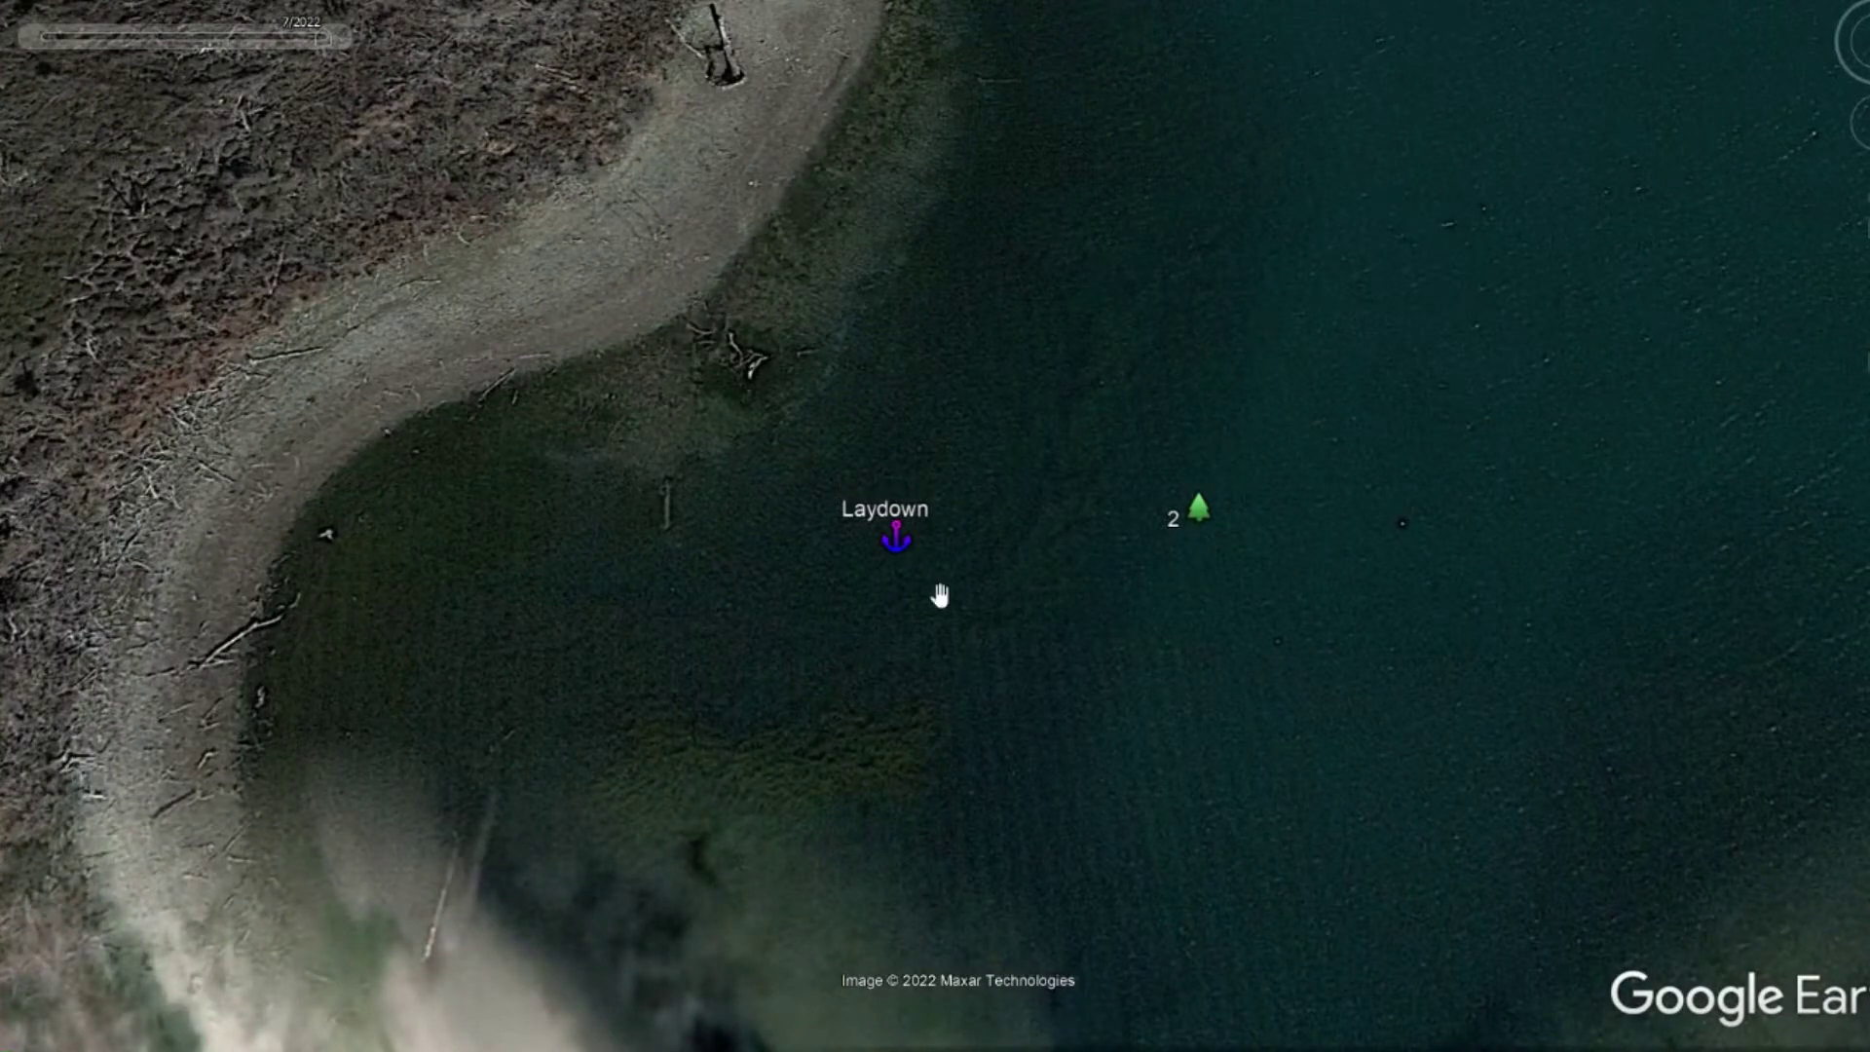
pyautogui.scroll(-4, 1094, 727)
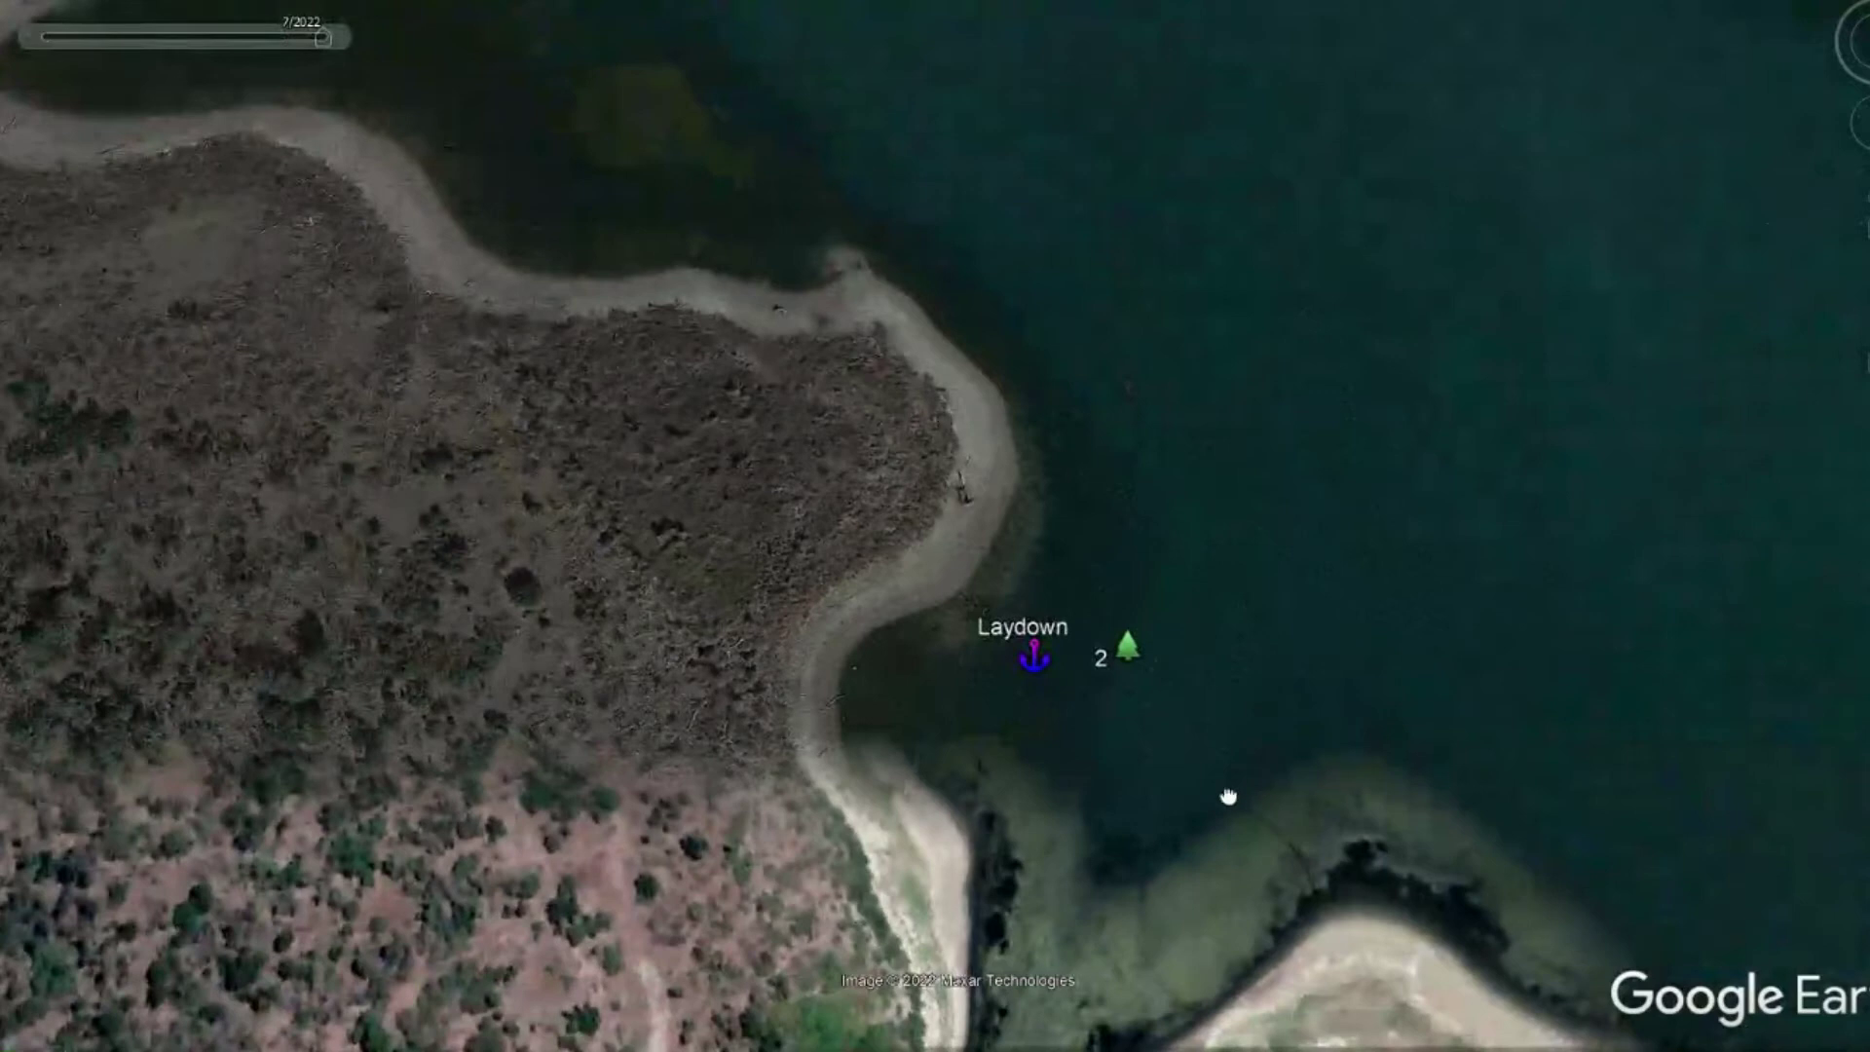
pyautogui.moveTo(1231, 794); pyautogui.dragTo(835, 535)
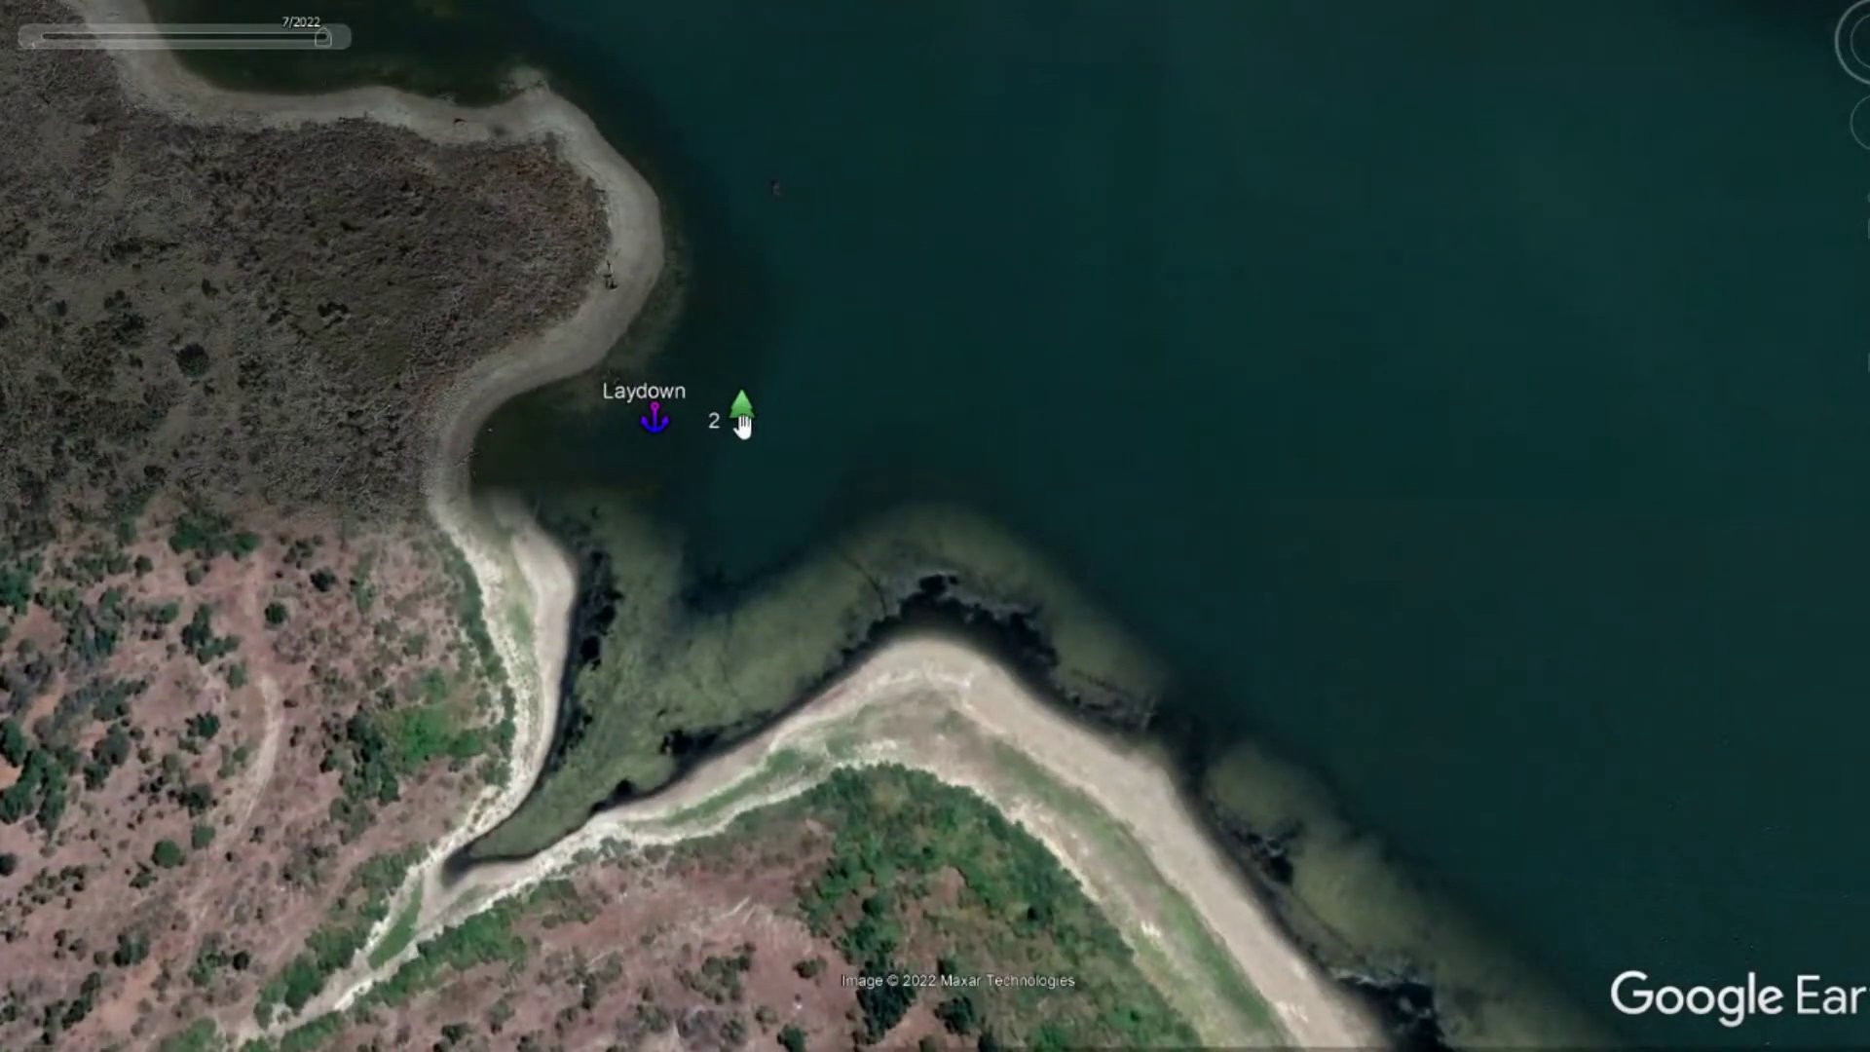
pyautogui.scroll(-5, 805, 506)
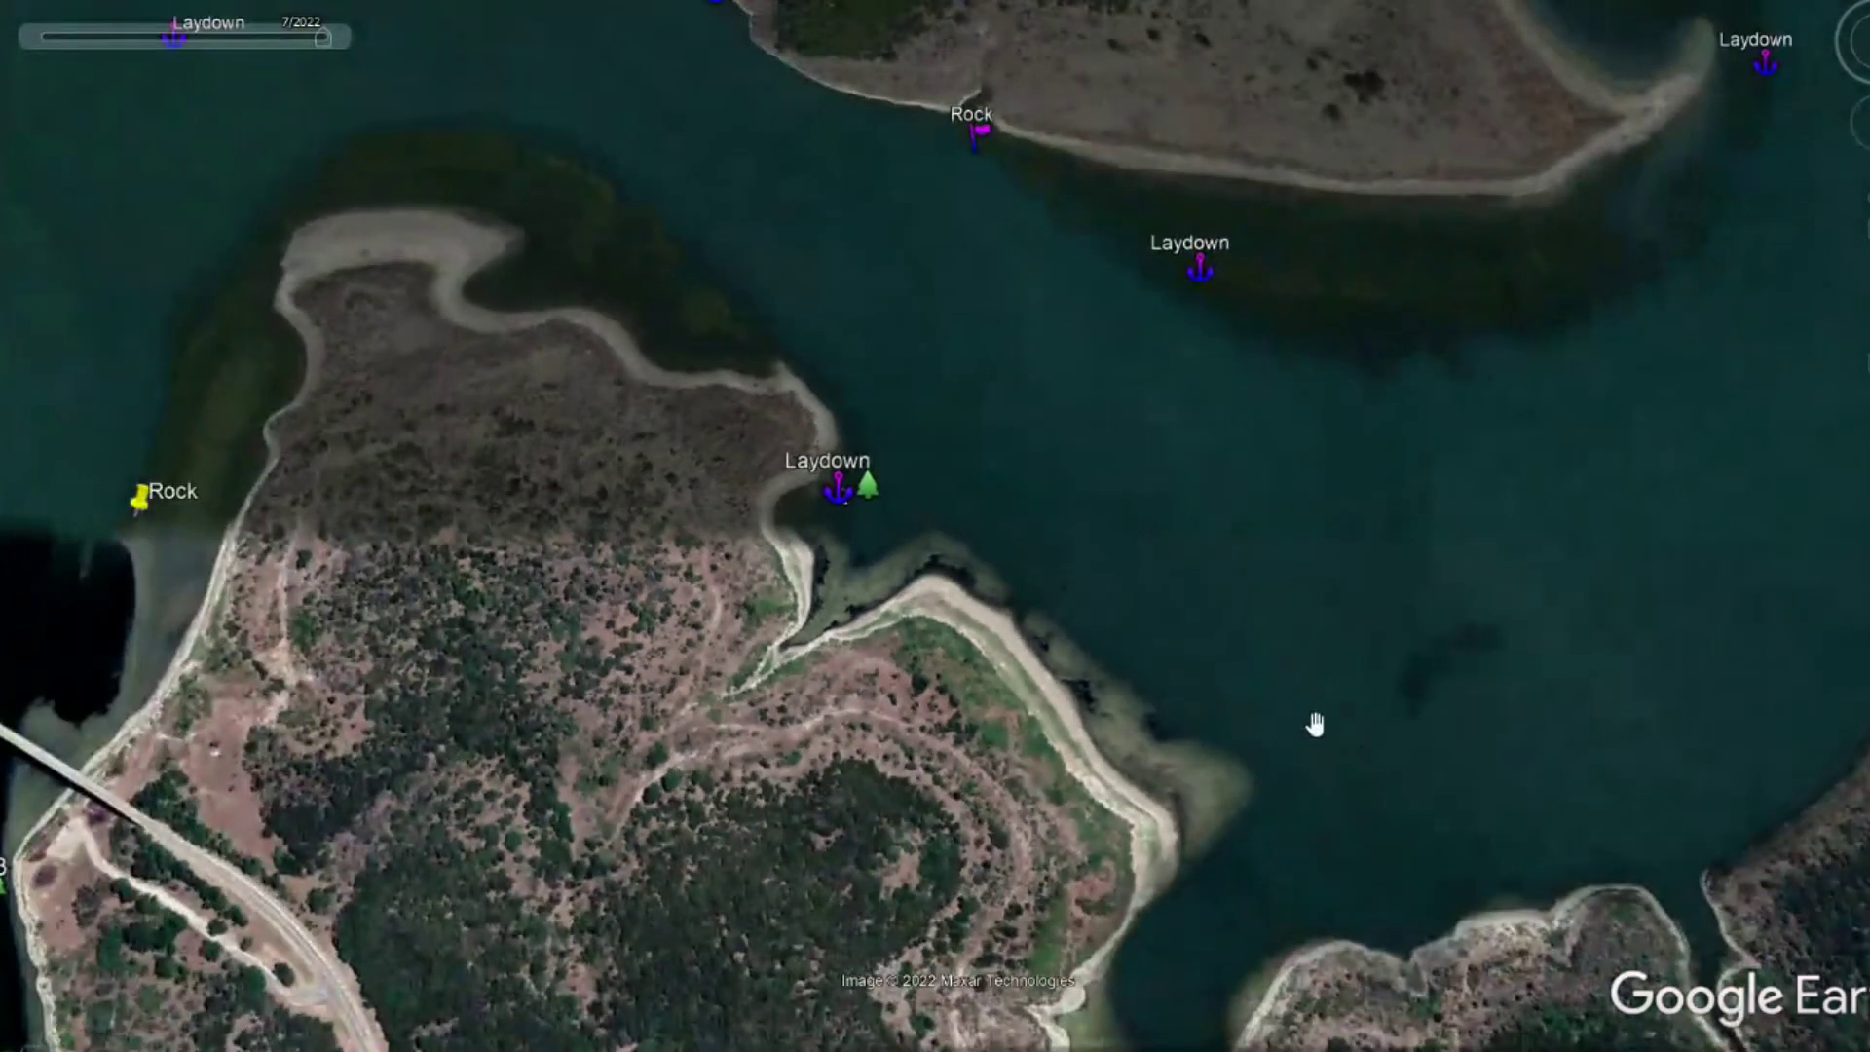
pyautogui.moveTo(1314, 724); pyautogui.dragTo(609, 523)
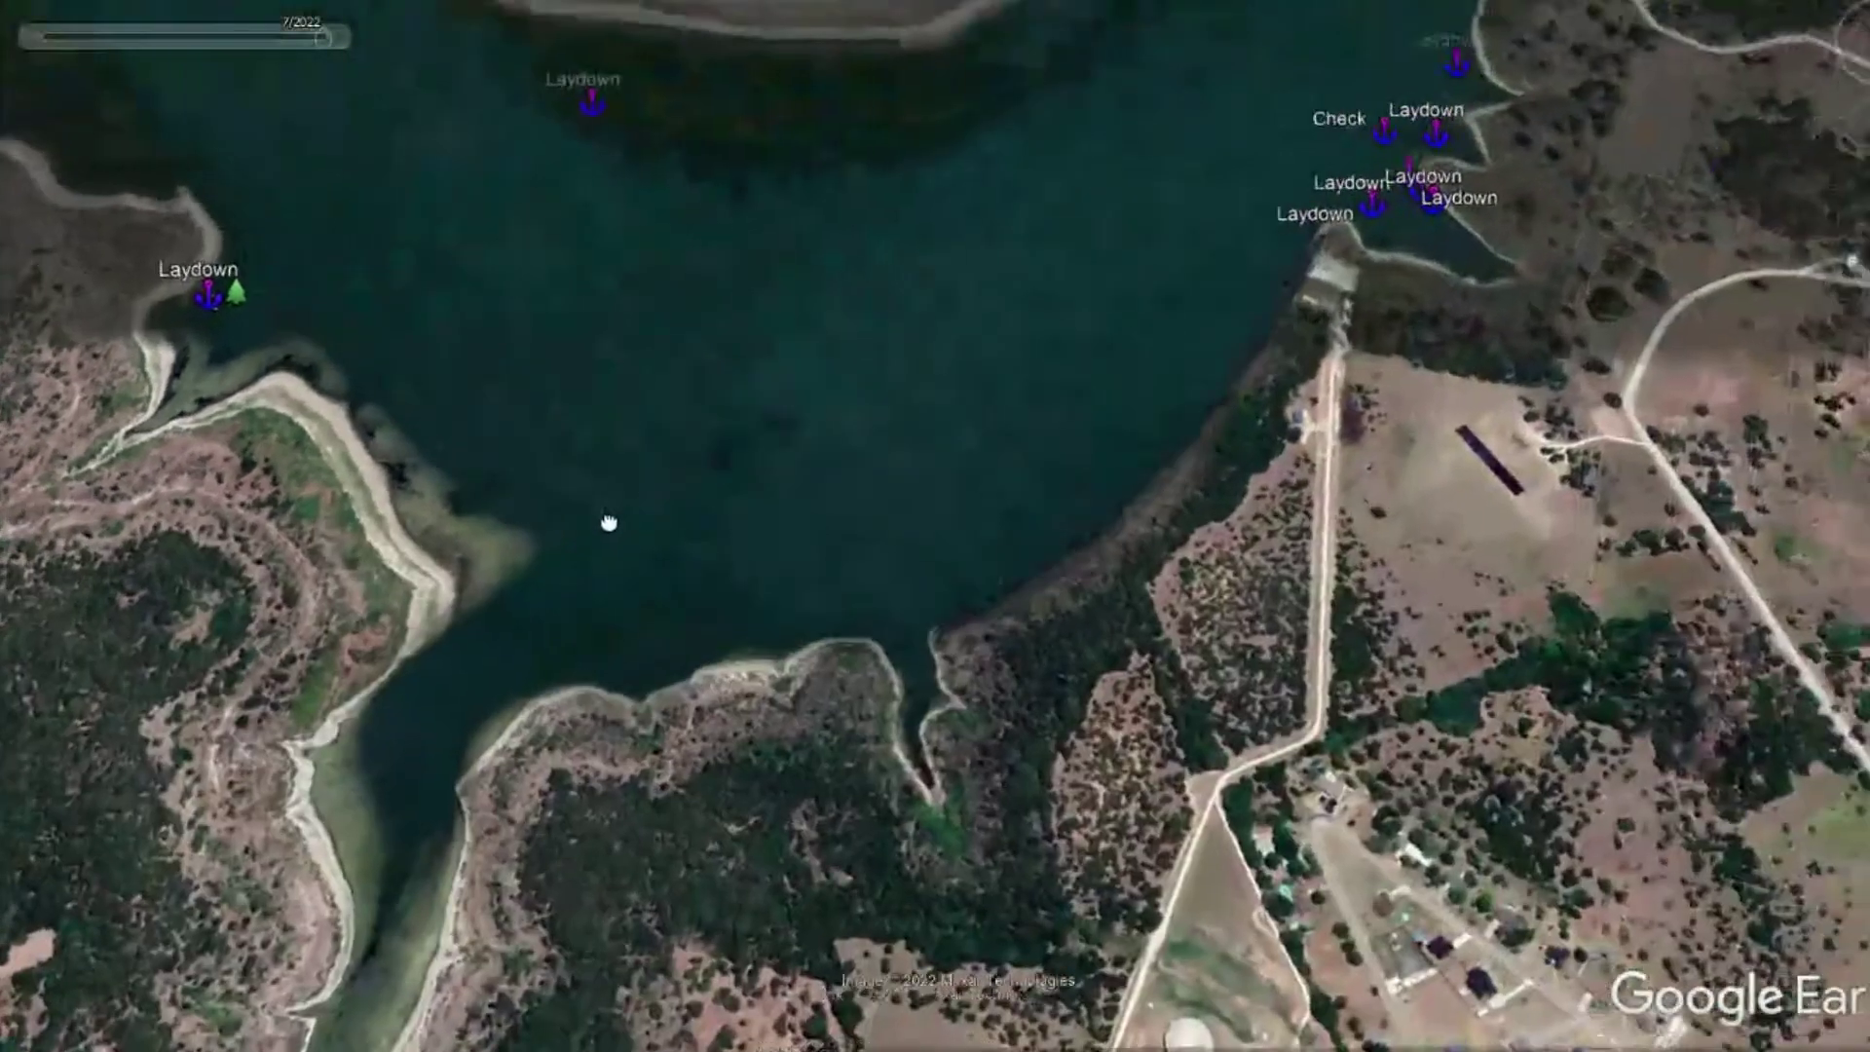
# Examine the long curved bank running southwest from the water intake structure down to the narrow creek mouth
pyautogui.moveTo(1076, 267); pyautogui.dragTo(868, 451)
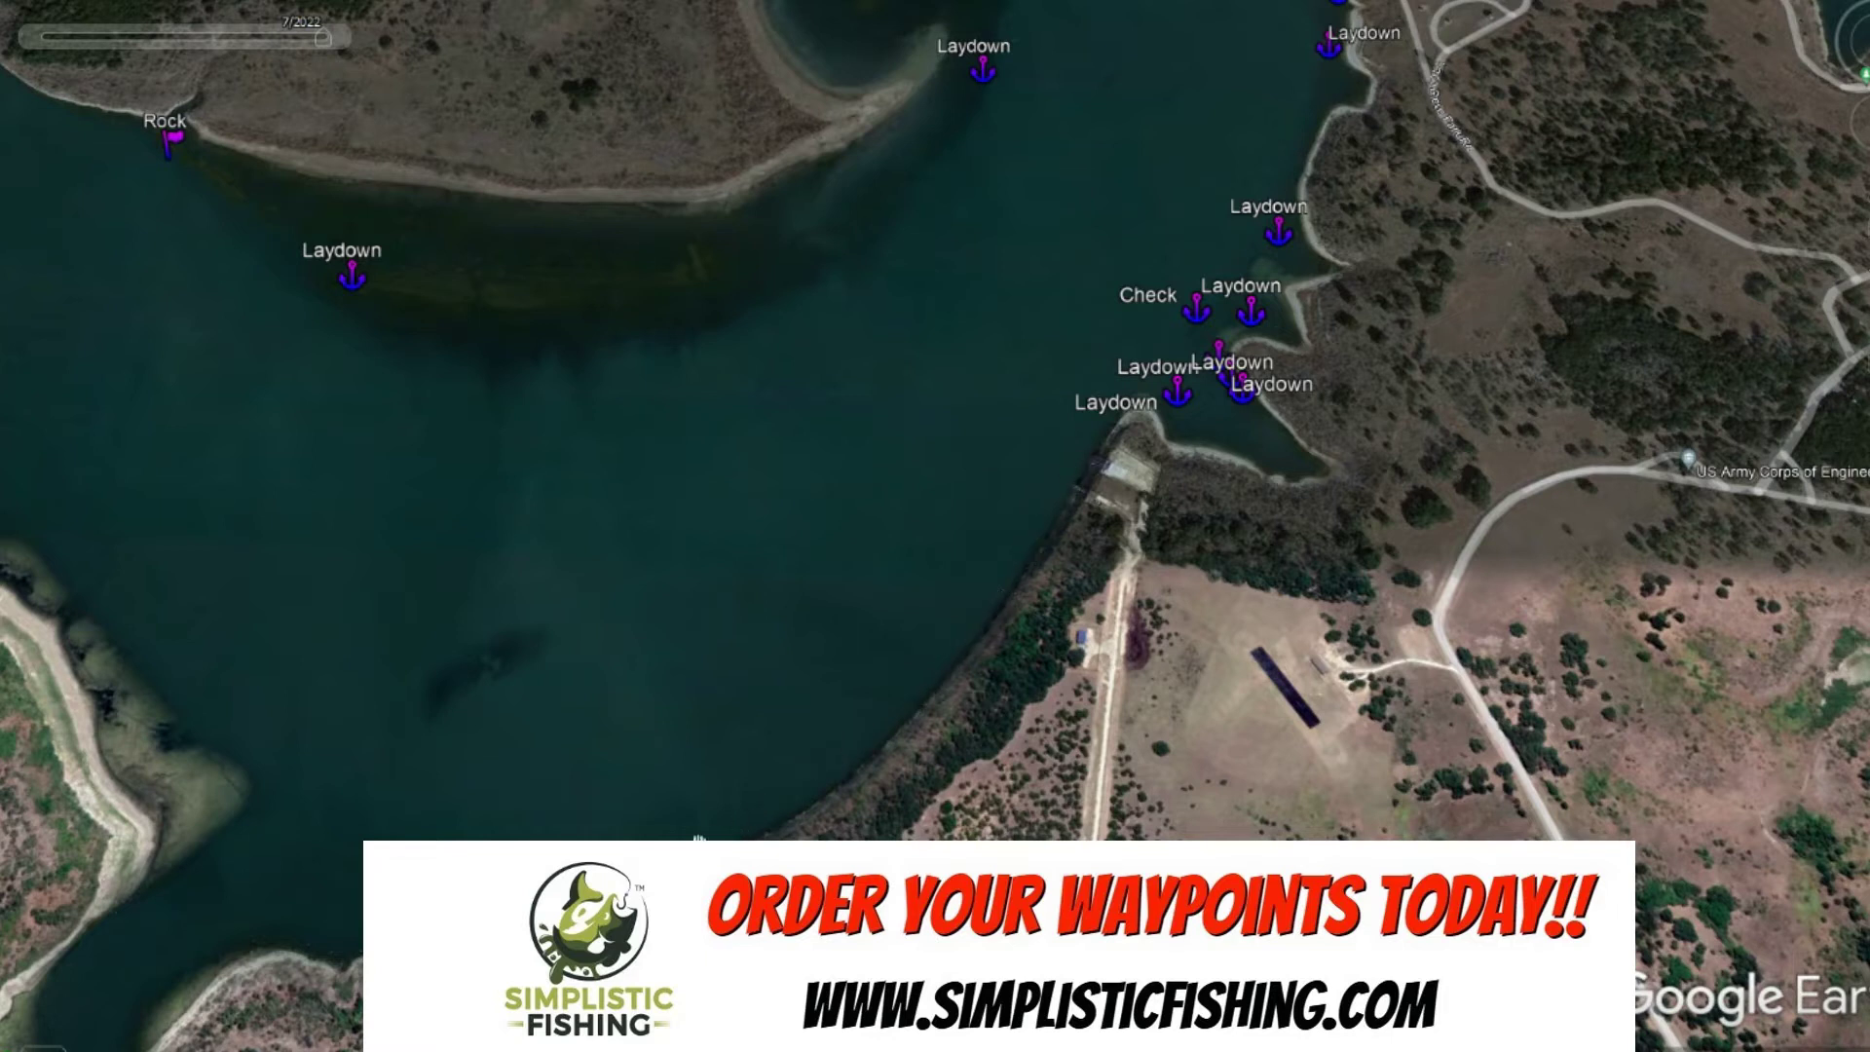
pyautogui.scroll(5, 714, 830)
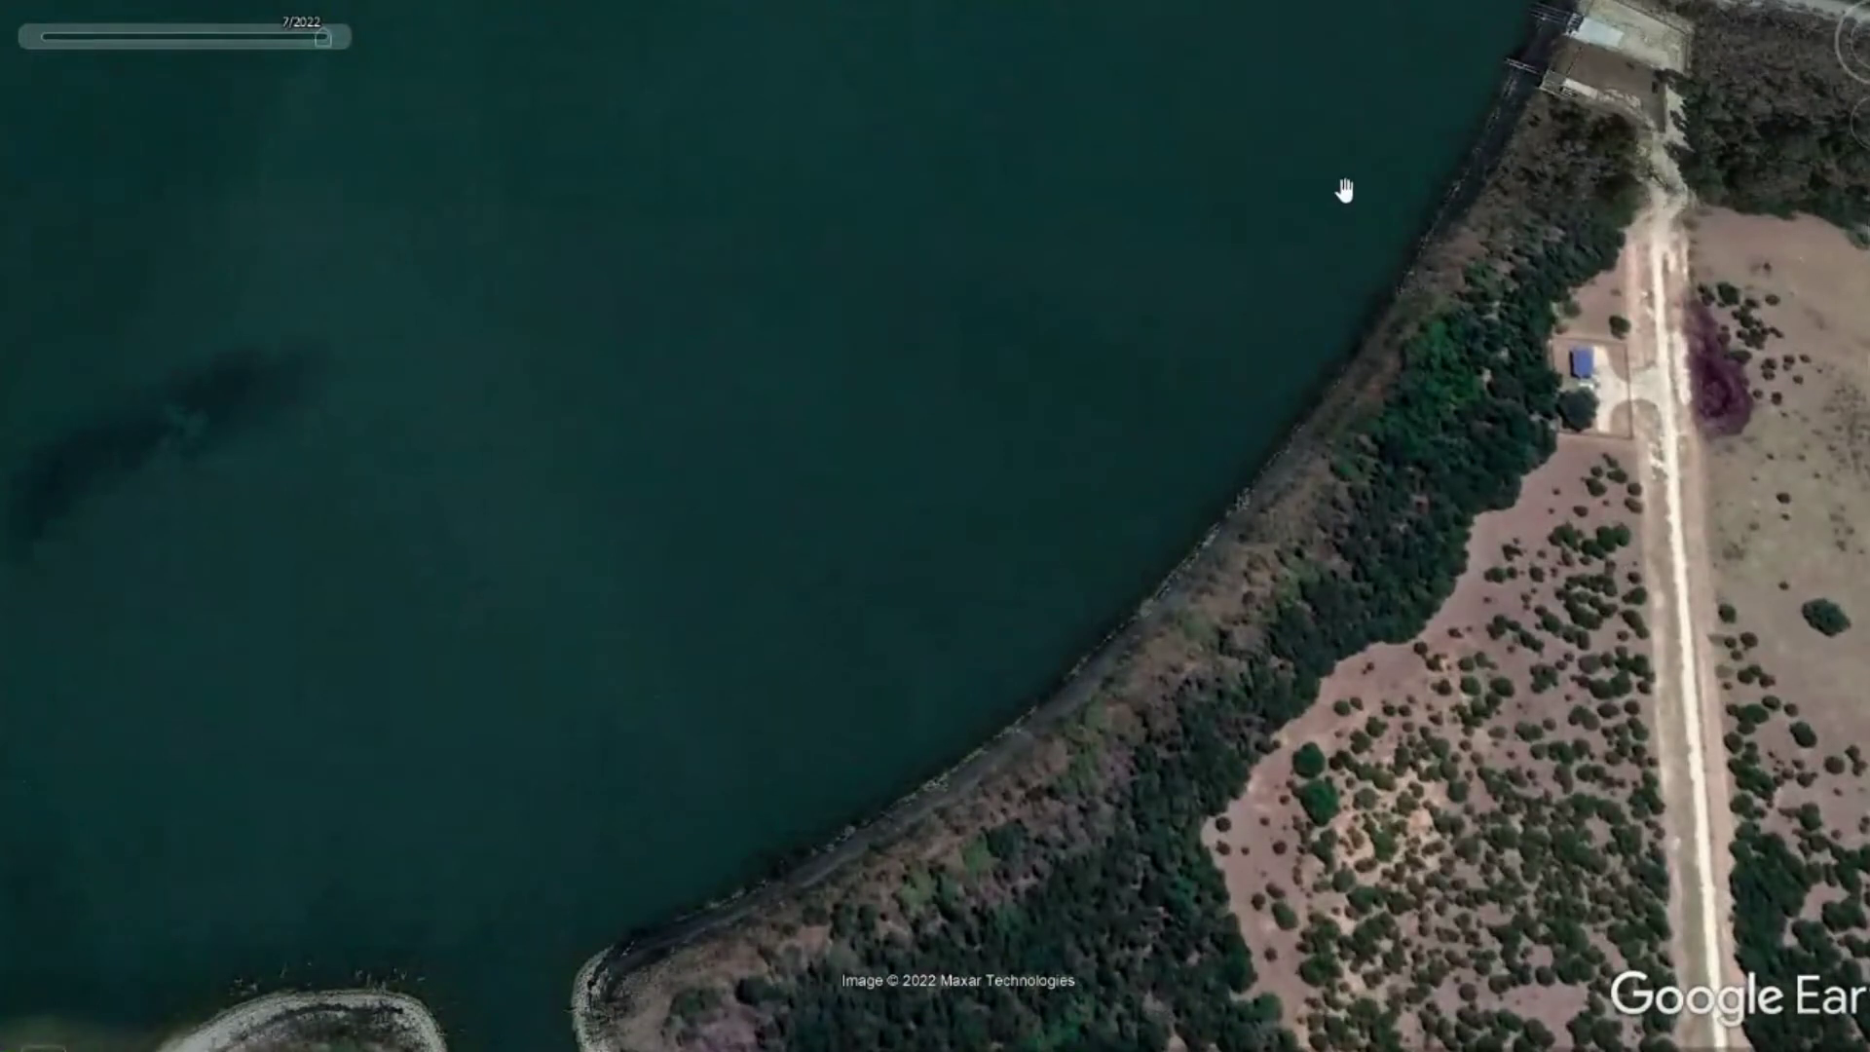
pyautogui.moveTo(1343, 190); pyautogui.dragTo(1135, 418)
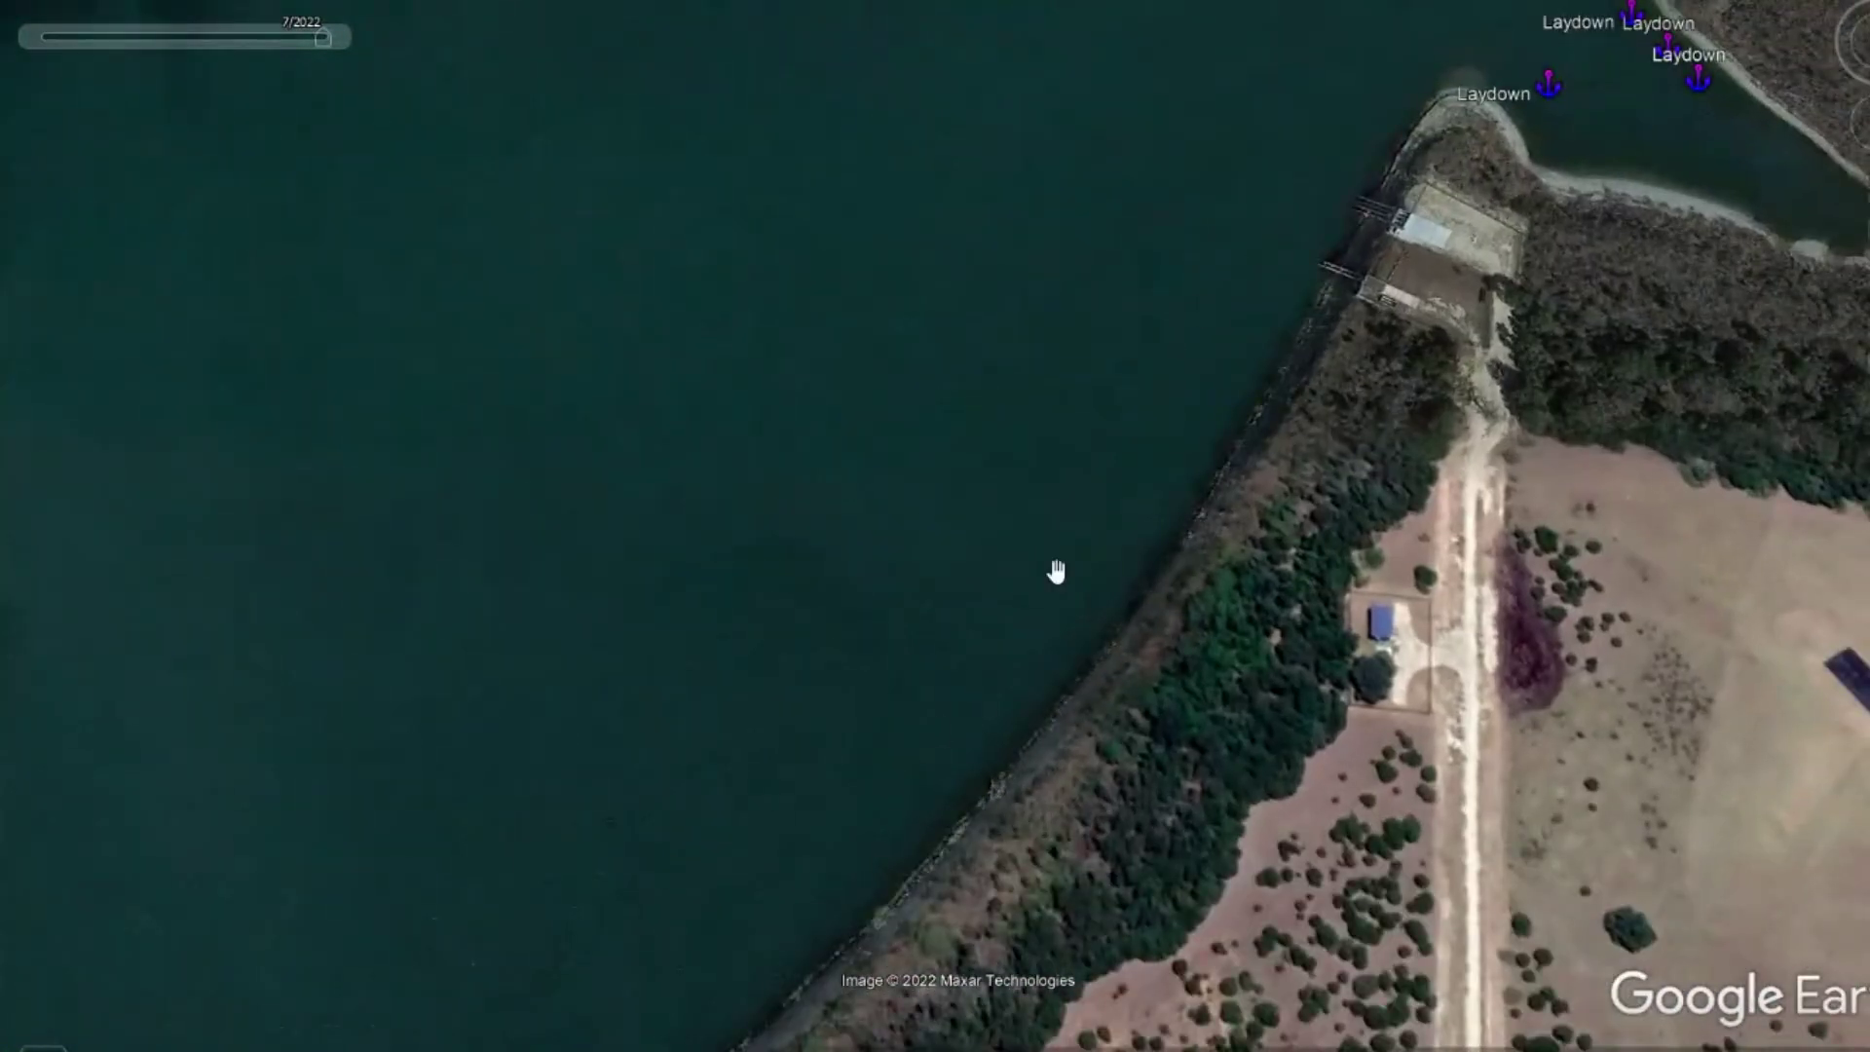
pyautogui.moveTo(852, 830); pyautogui.dragTo(1111, 489)
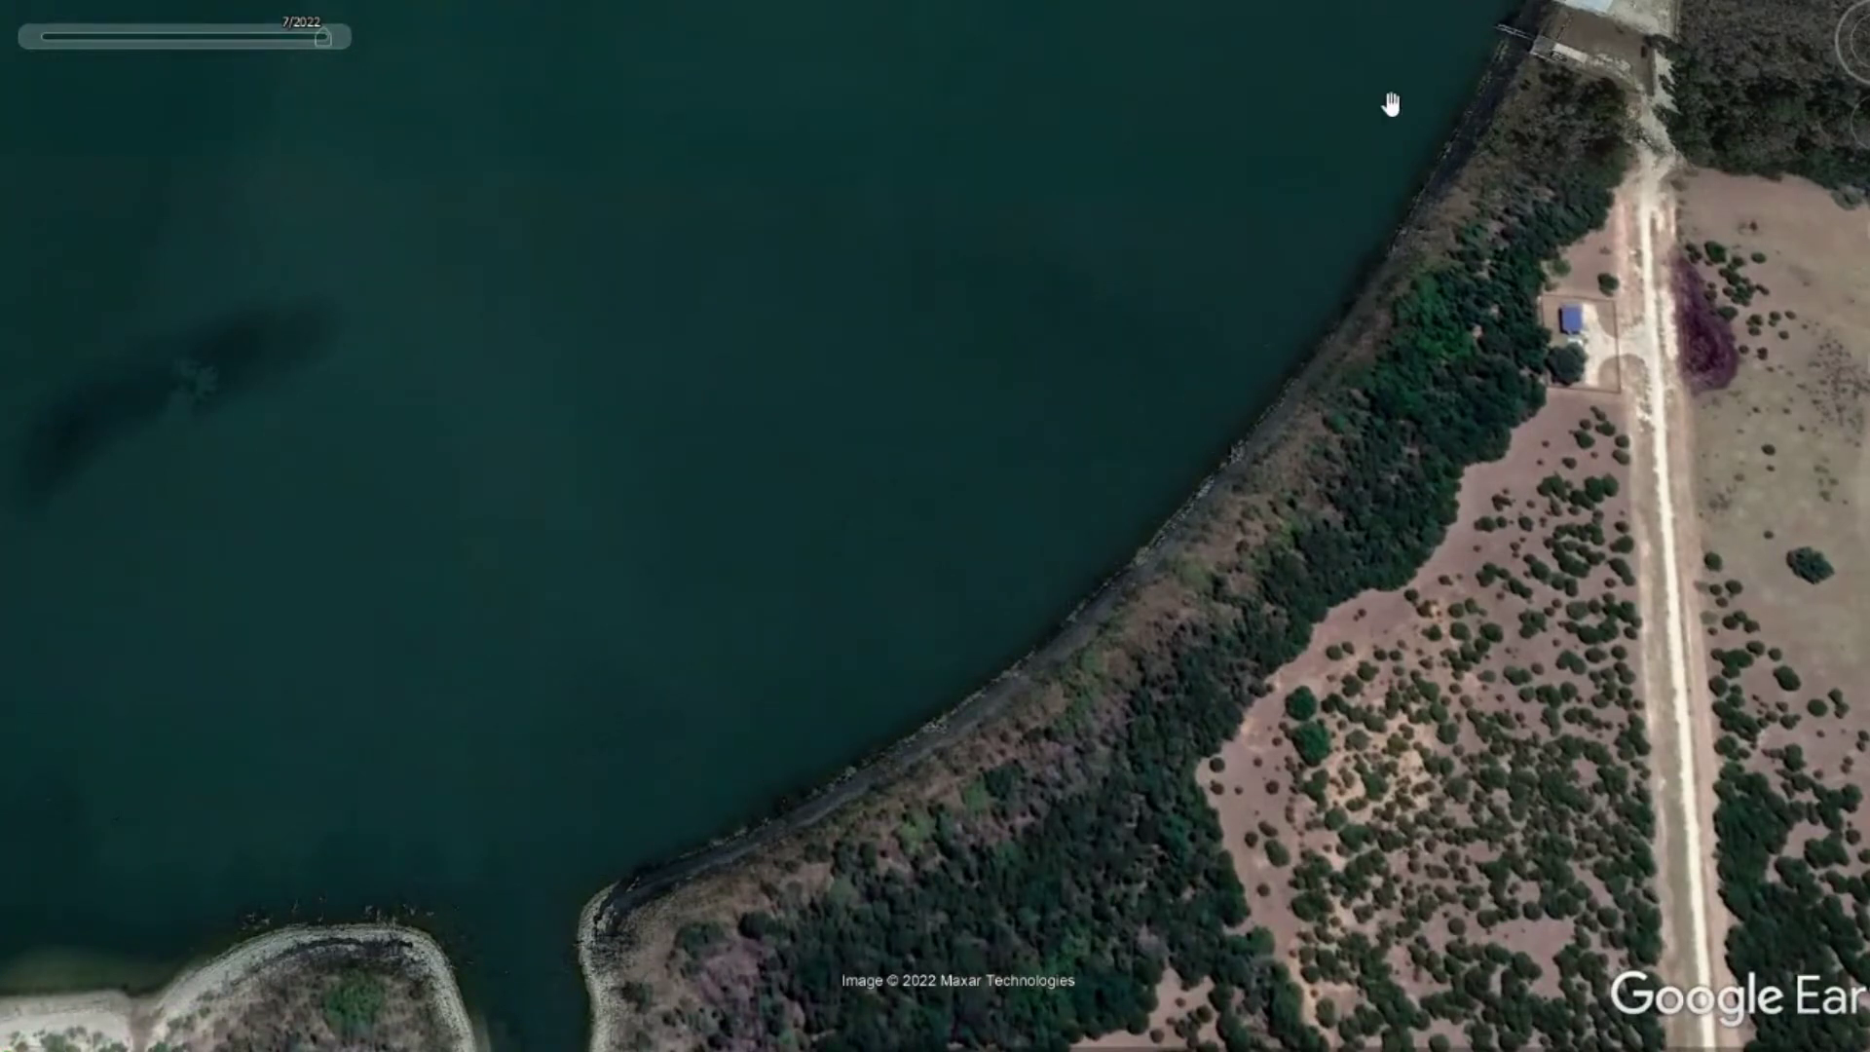
pyautogui.scroll(-5, 742, 821)
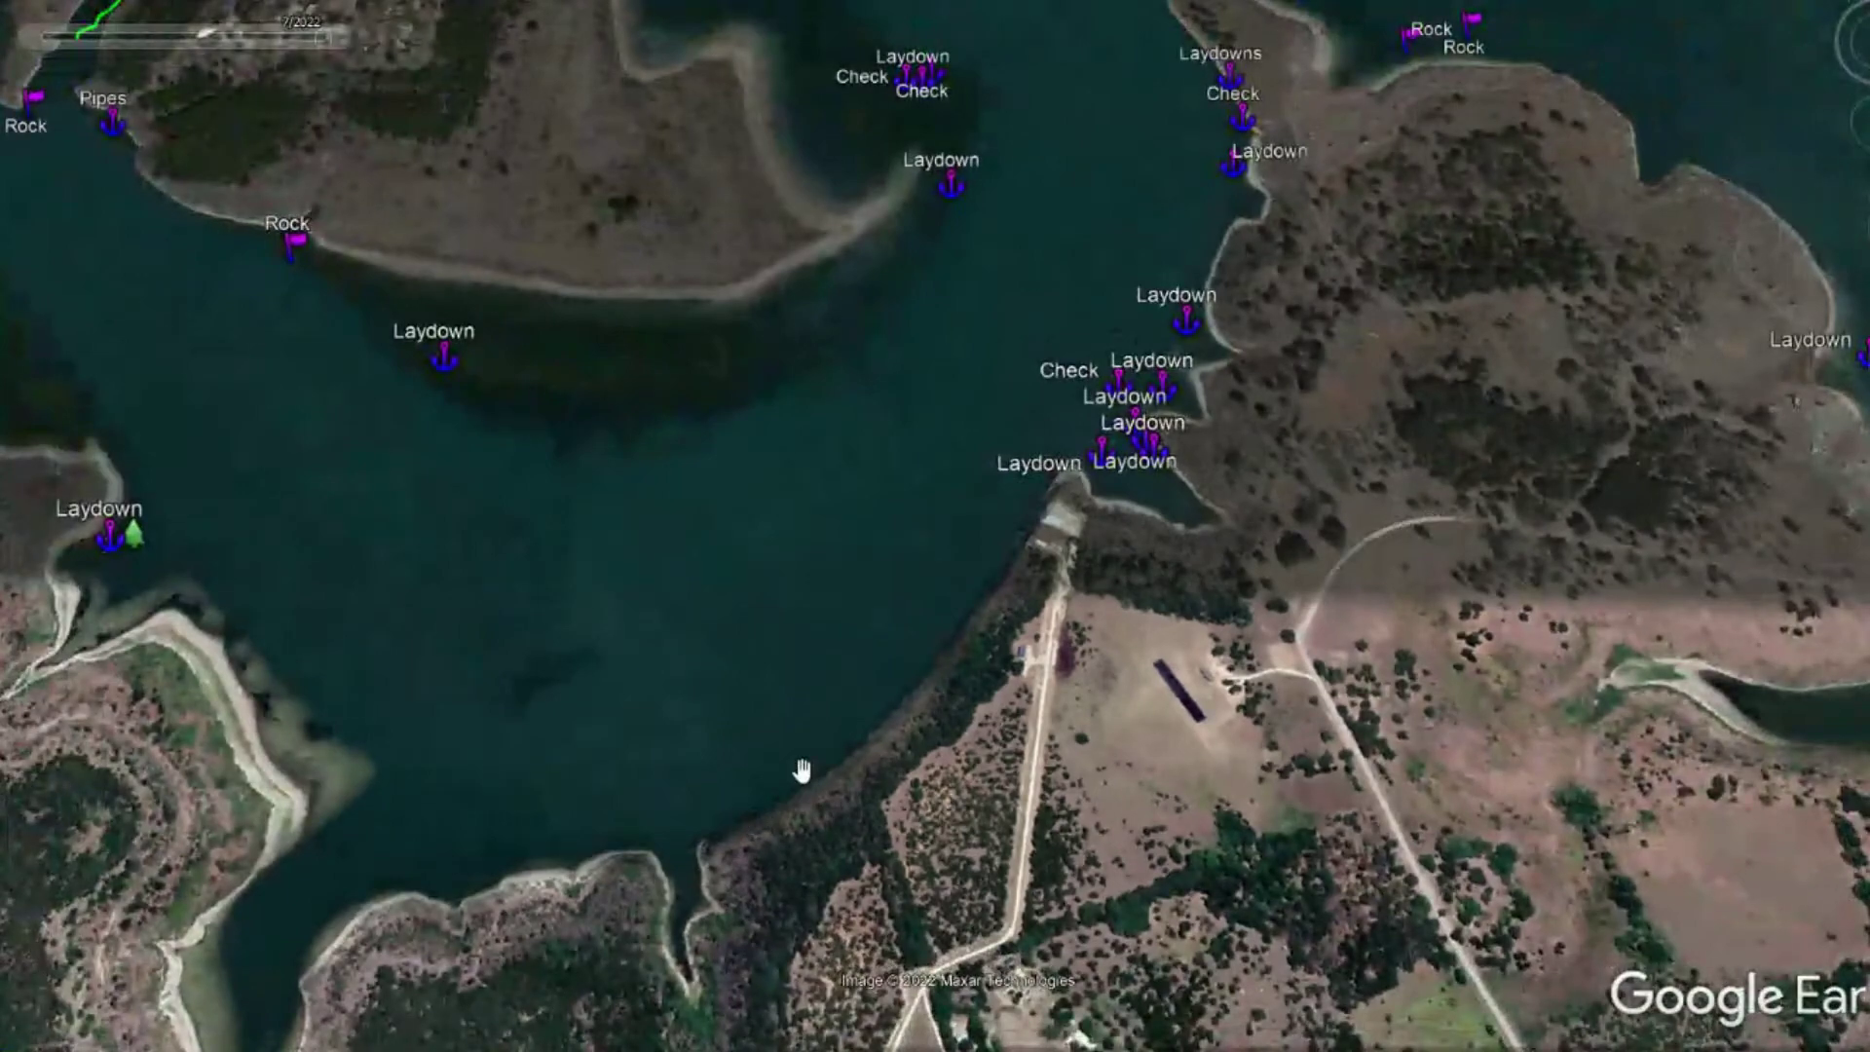
# Switch the historical imagery to 2/2015 and examine the Laydown waypoints in the cove just northeast of the intake structure
pyautogui.moveTo(1029, 500); pyautogui.dragTo(722, 769)
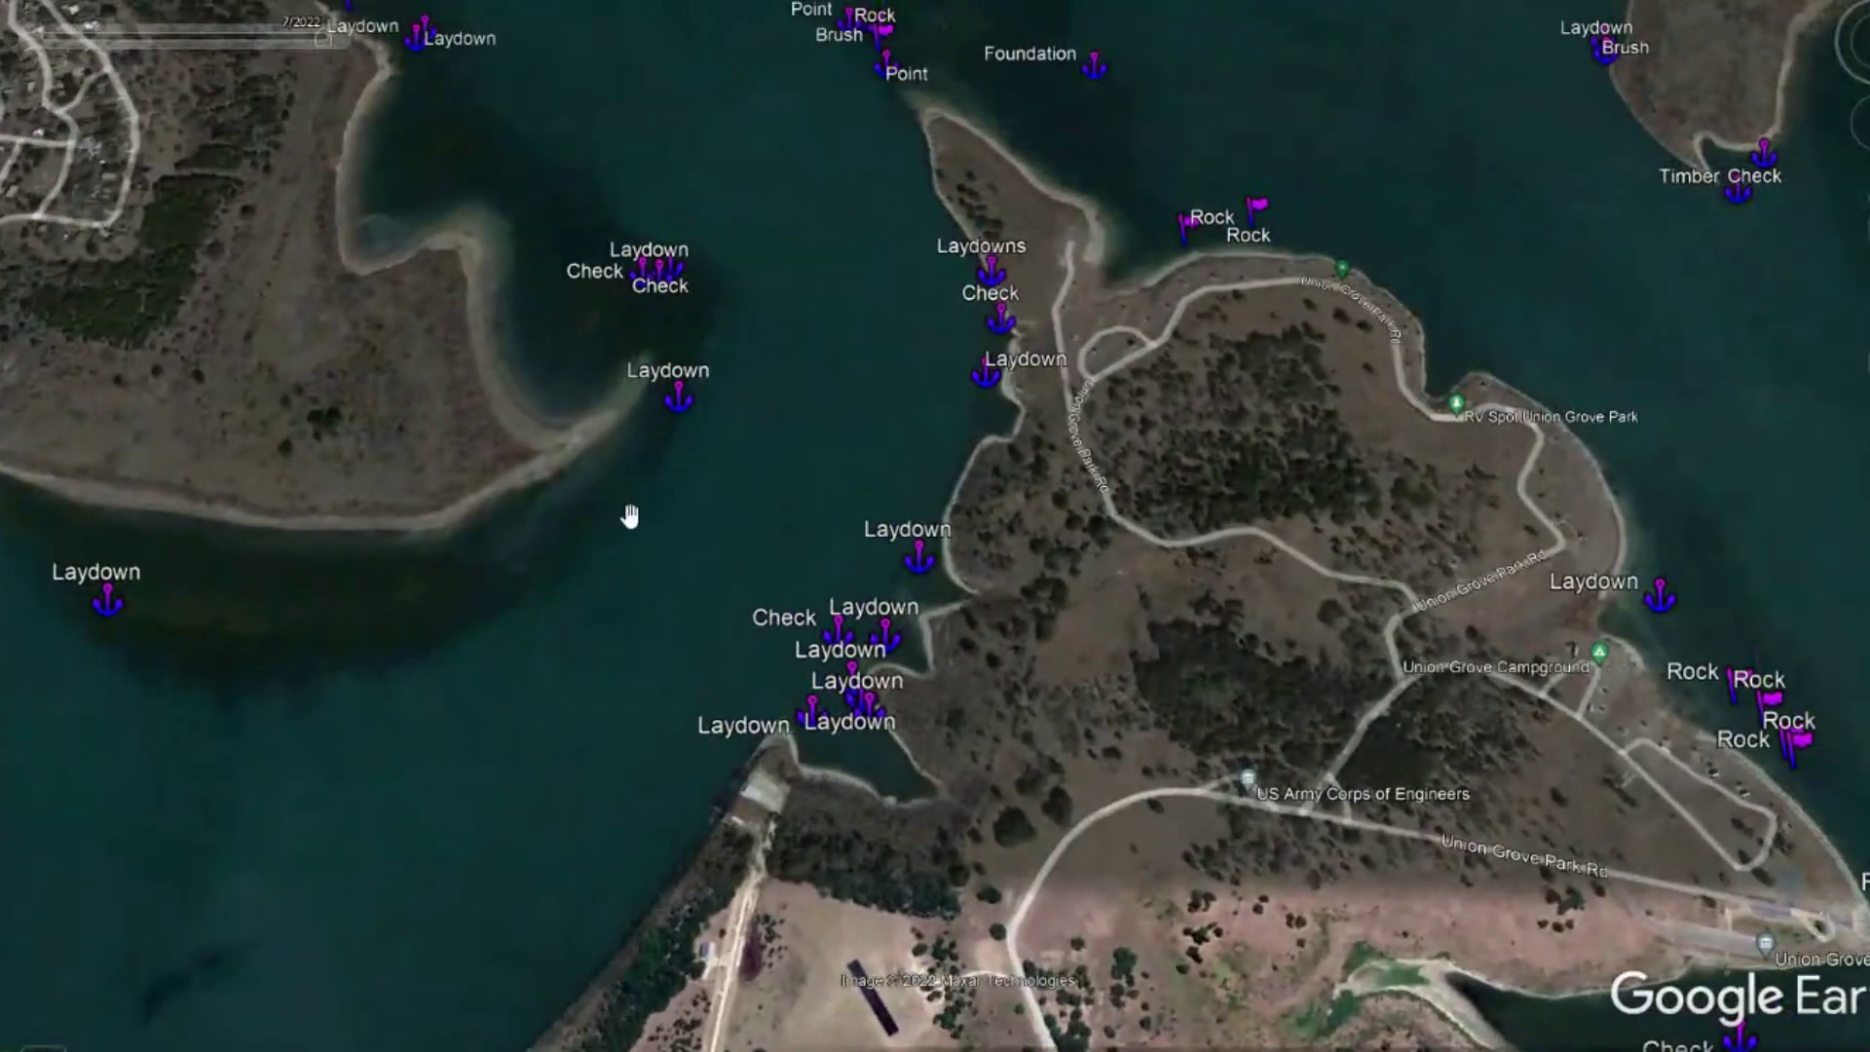
pyautogui.scroll(5, 779, 764)
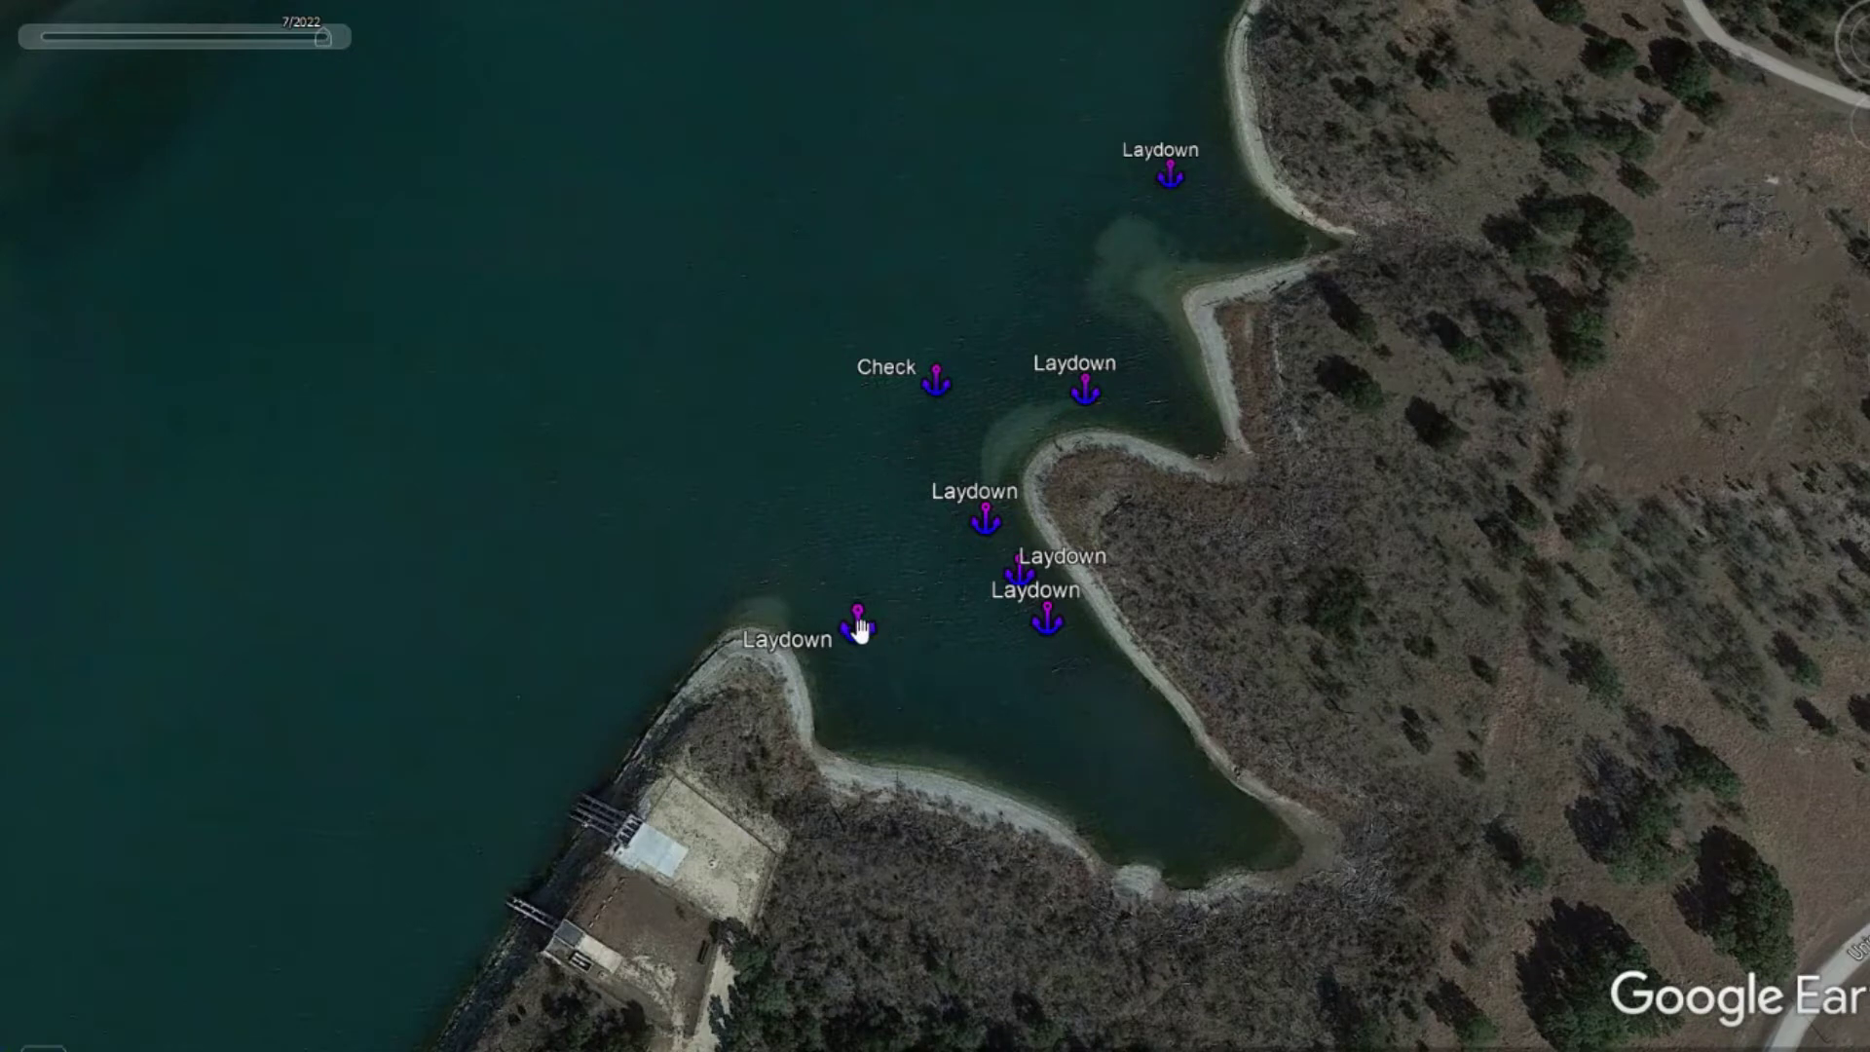
pyautogui.click(35, 38)
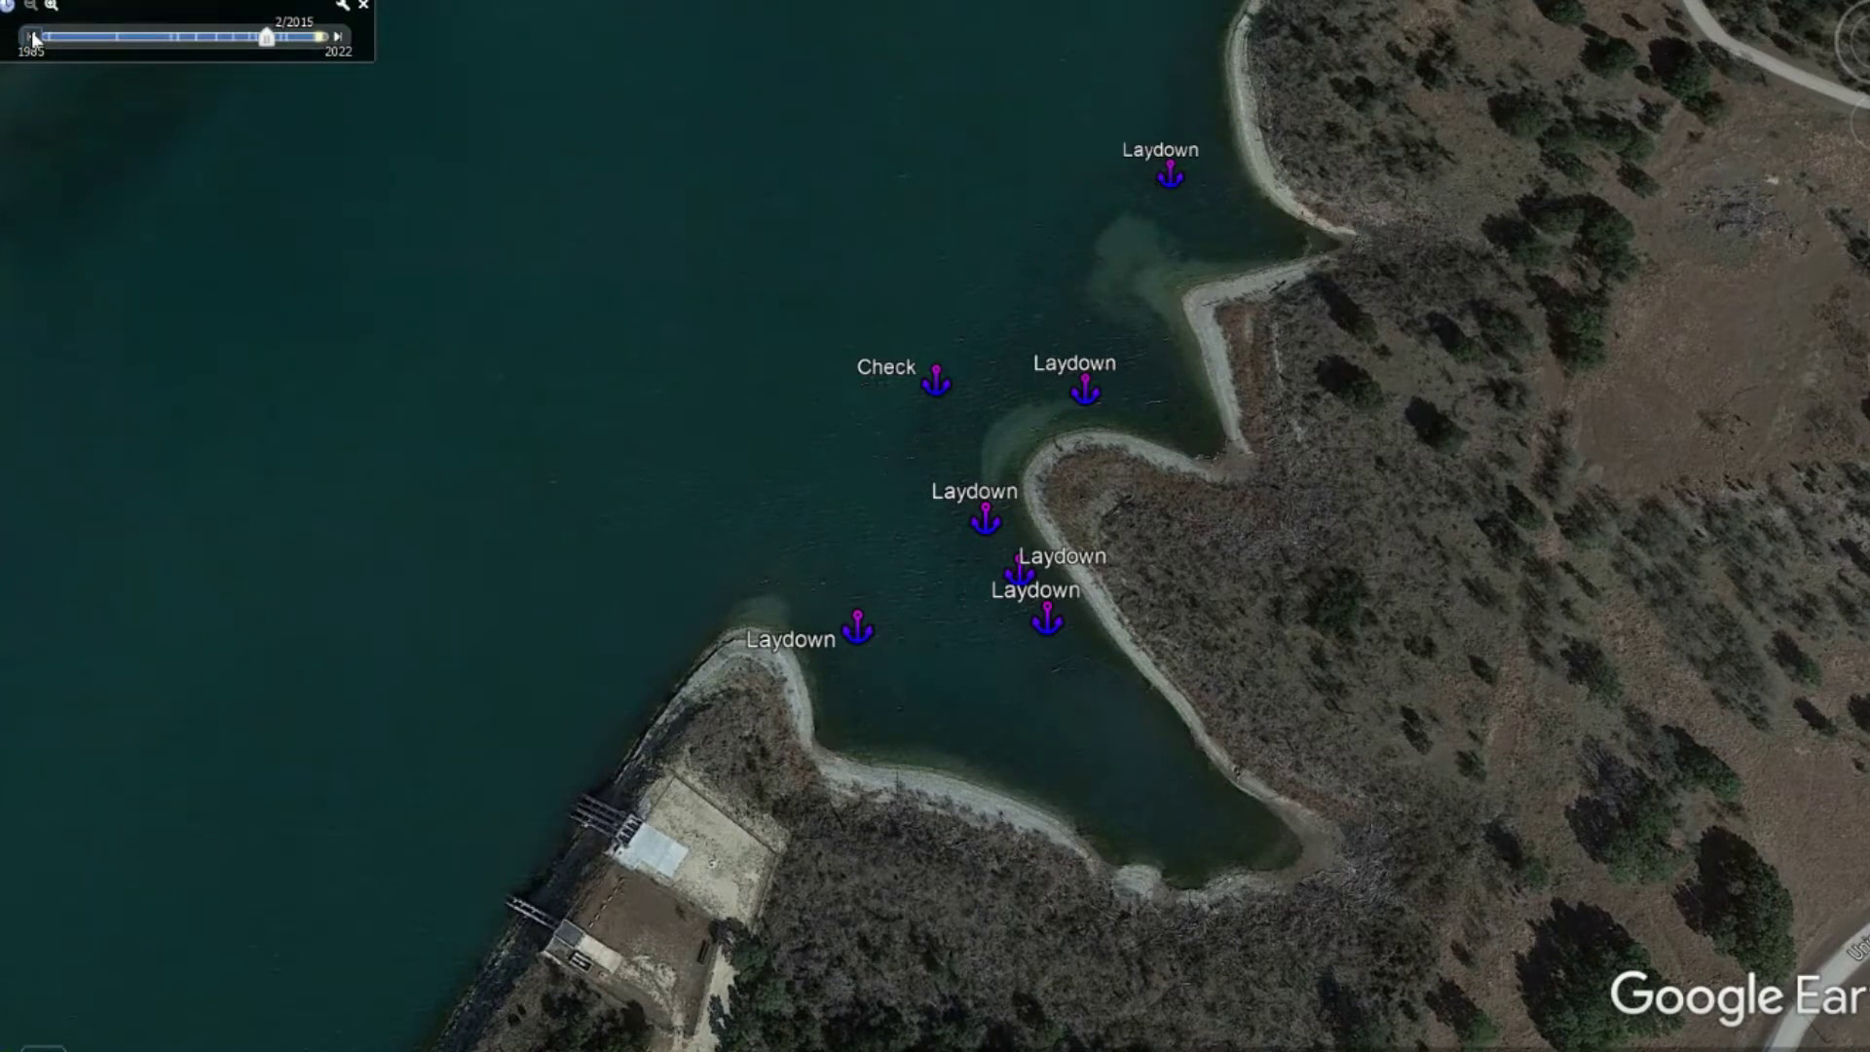
pyautogui.scroll(3, 898, 723)
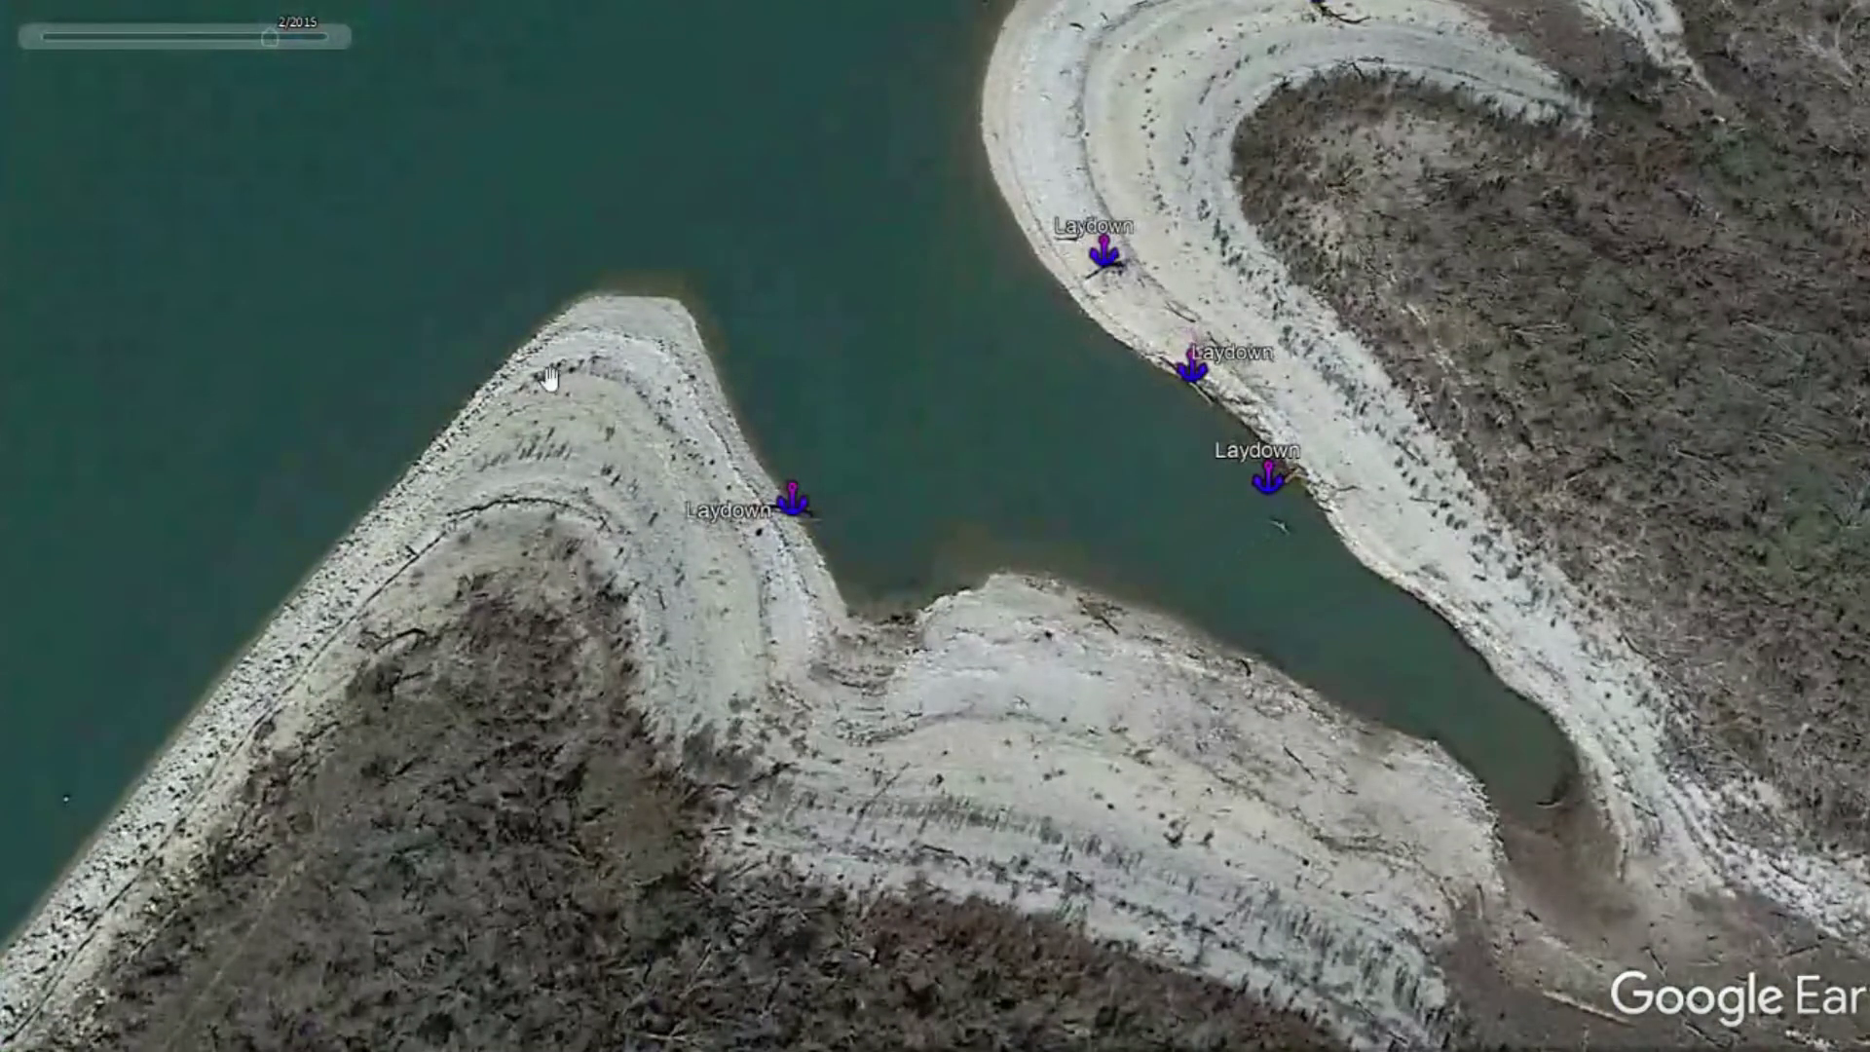
pyautogui.scroll(-4, 626, 301)
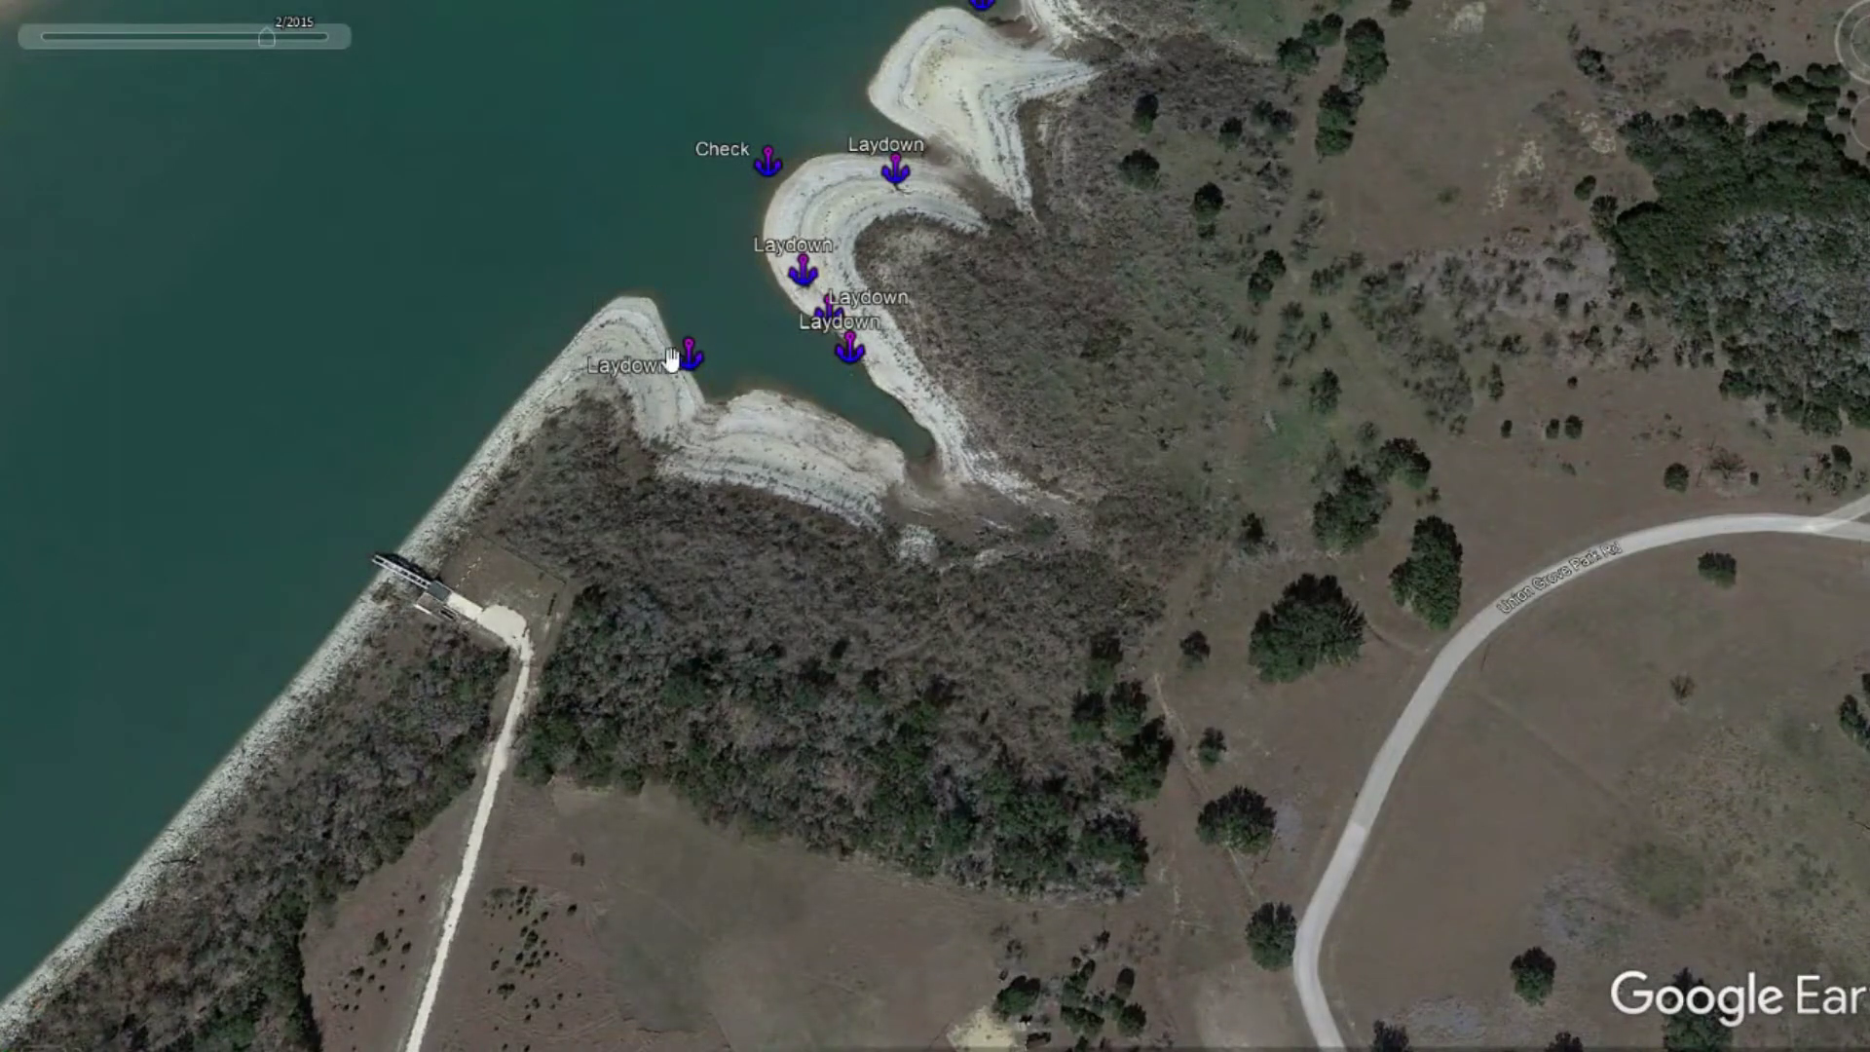
pyautogui.scroll(3, 701, 376)
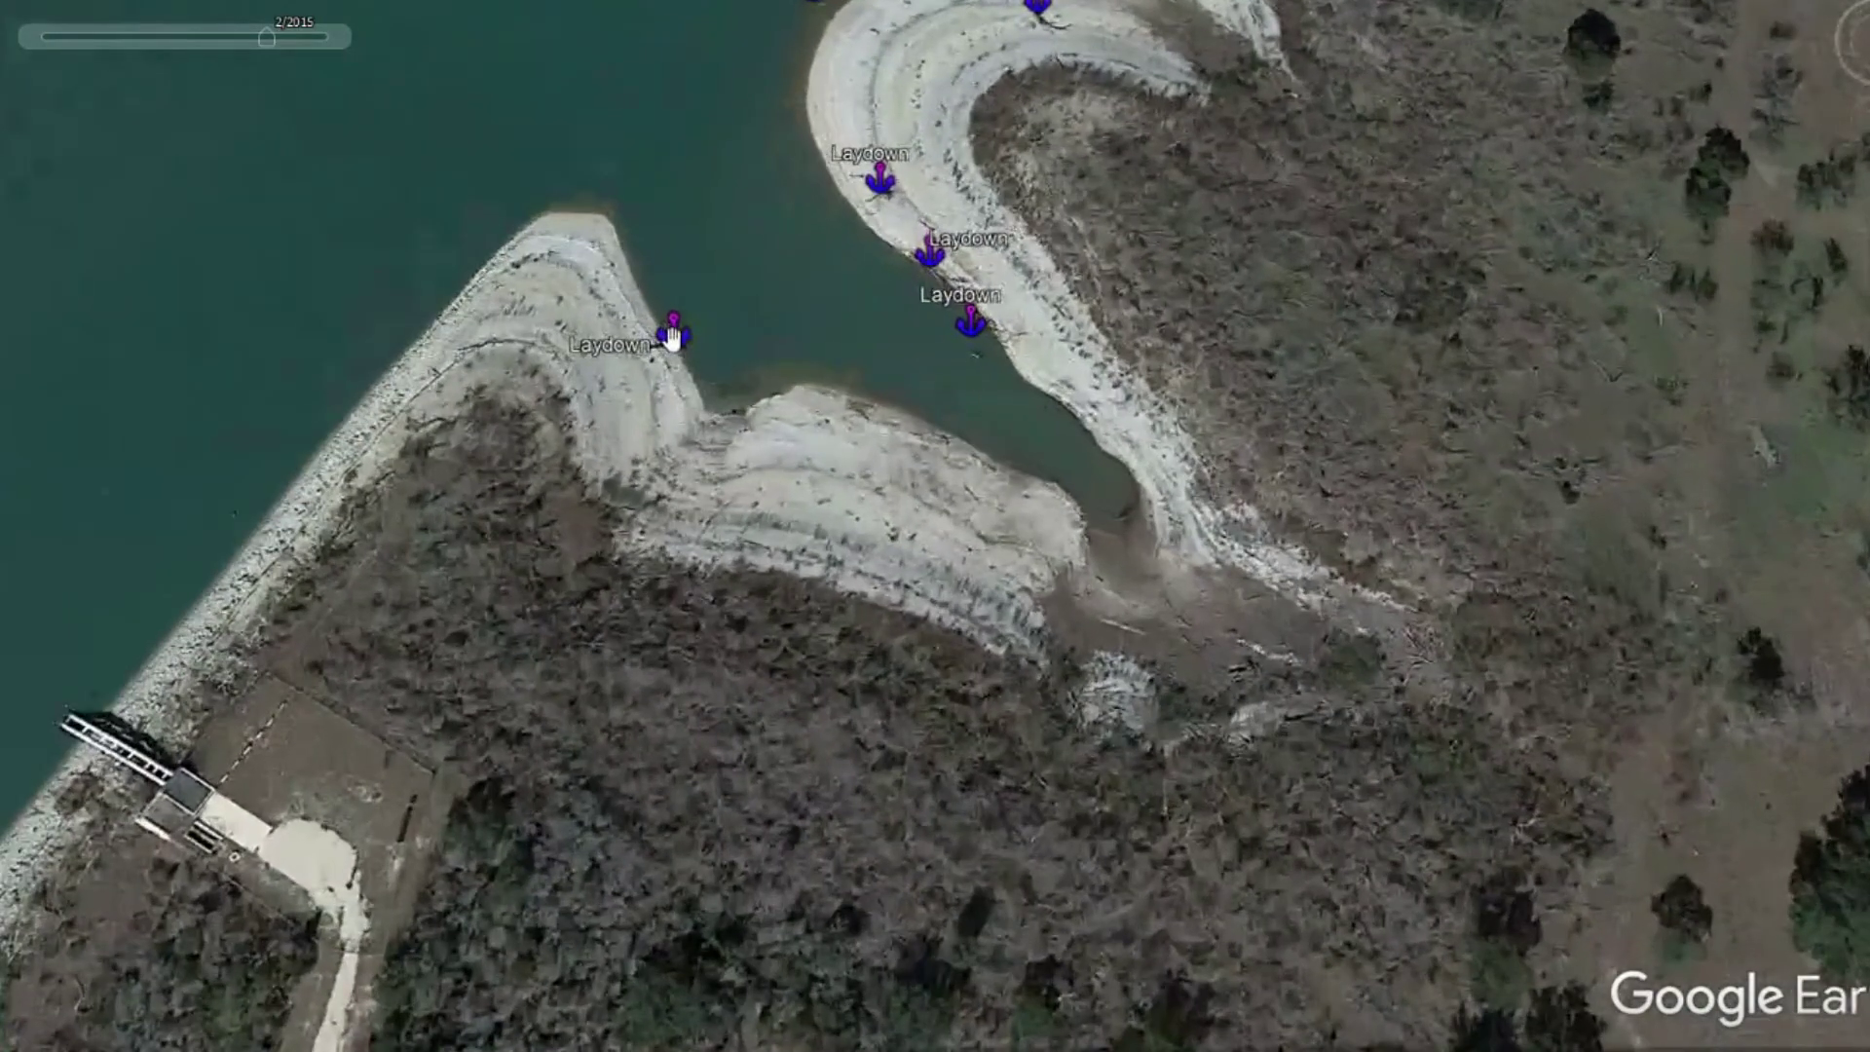
pyautogui.scroll(2, 962, 376)
# Inspect the Check and Laydown waypoints around the rounded point on the north side of the intake cove
pyautogui.moveTo(901, 351); pyautogui.dragTo(972, 642)
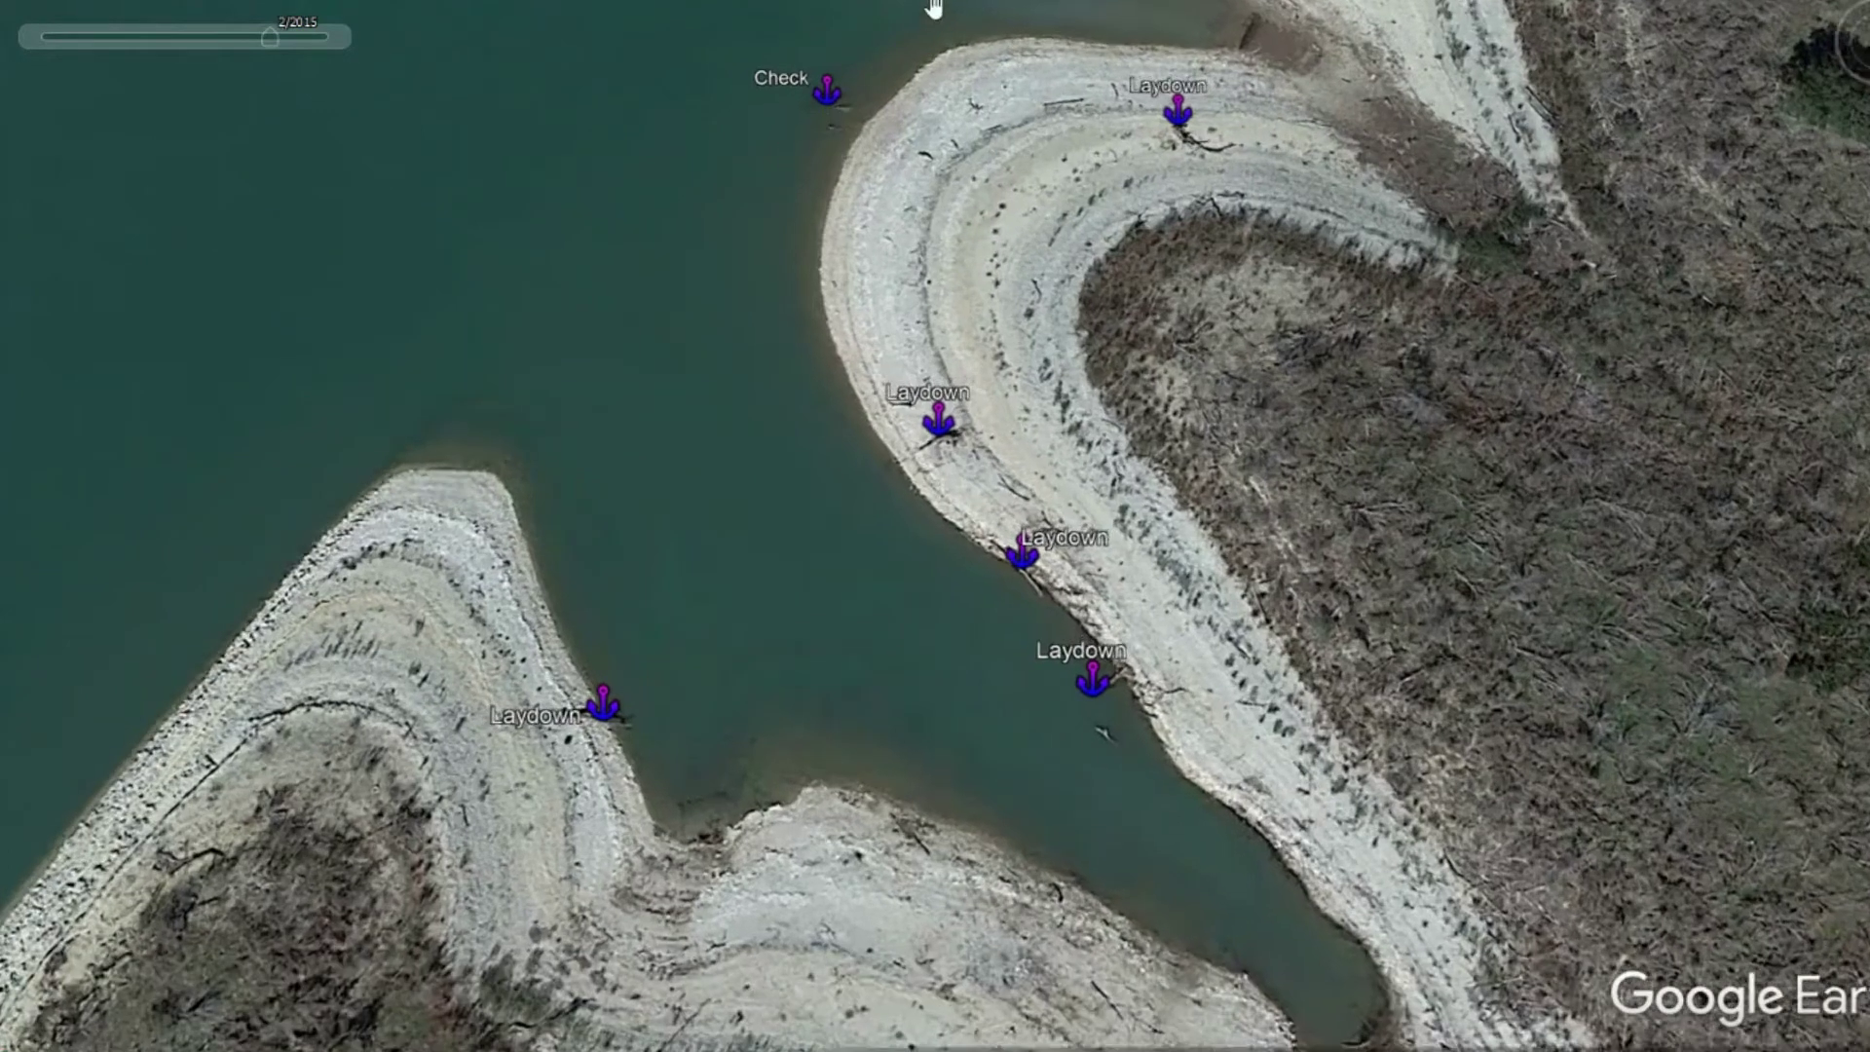
pyautogui.moveTo(939, 9); pyautogui.dragTo(938, 401)
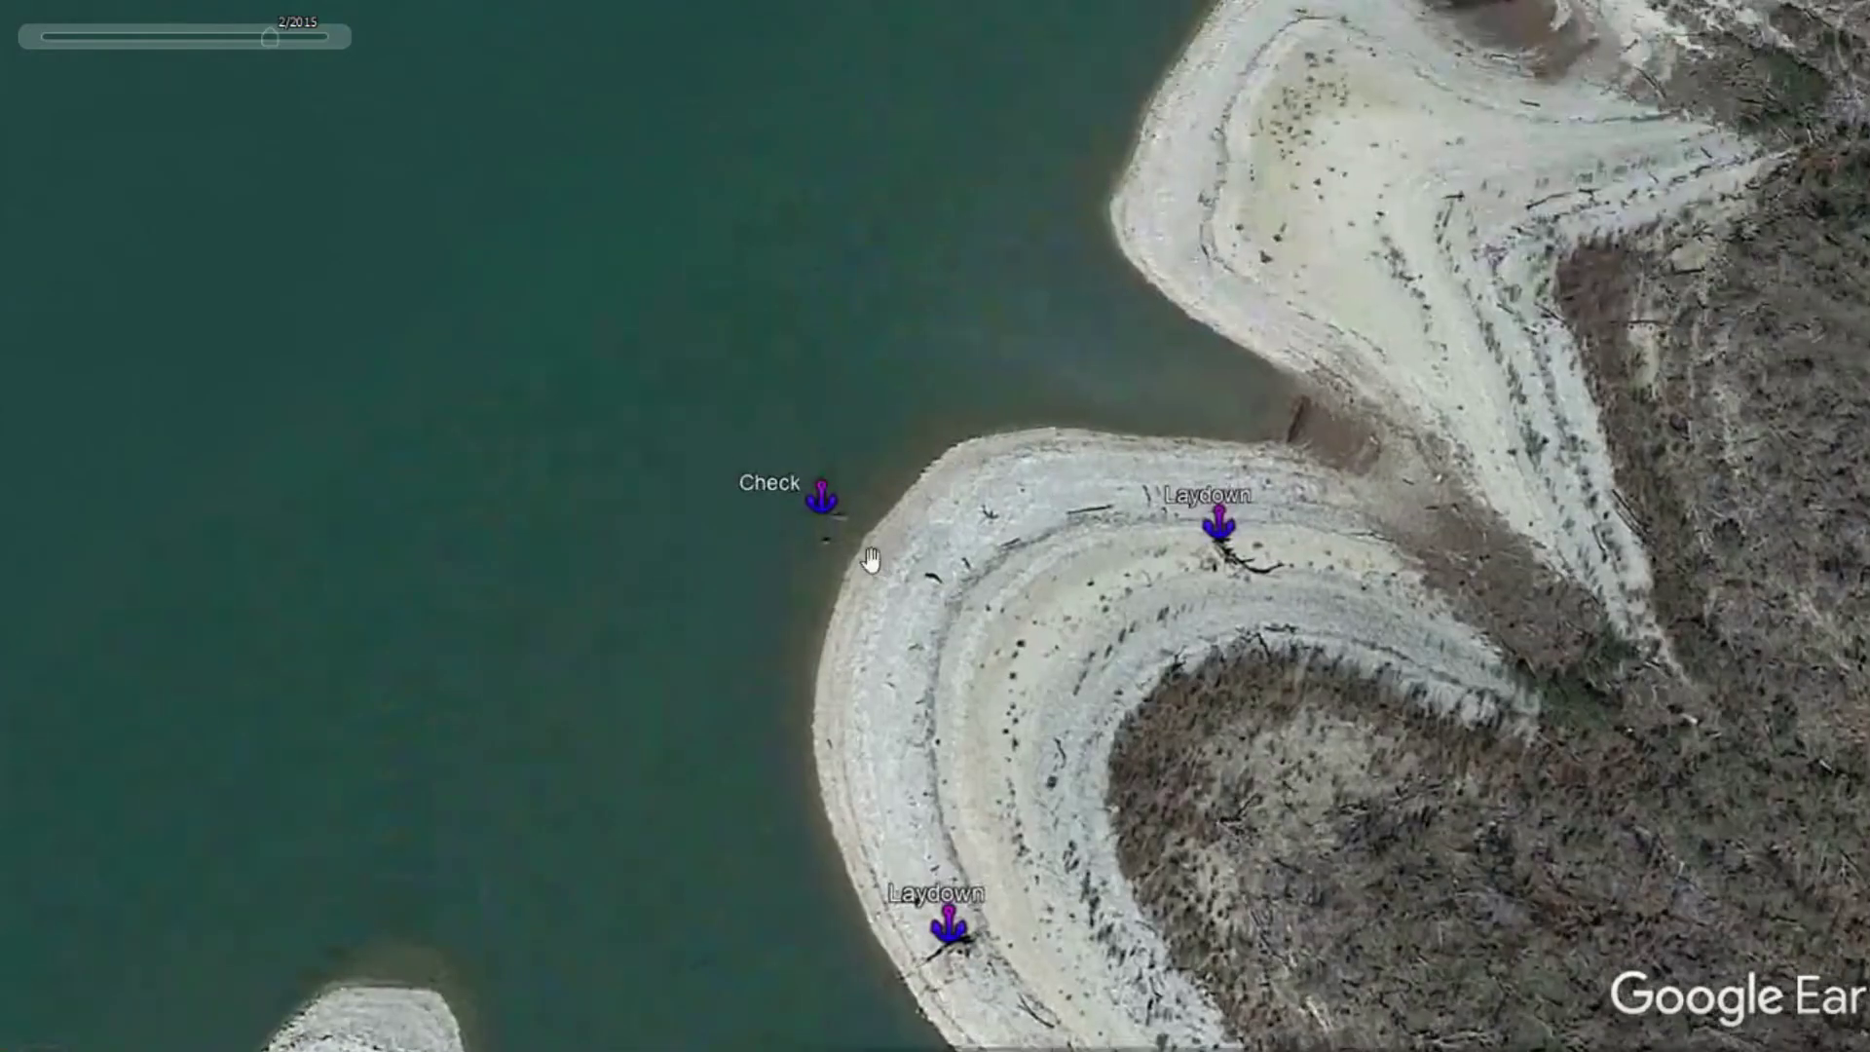
pyautogui.scroll(2, 831, 534)
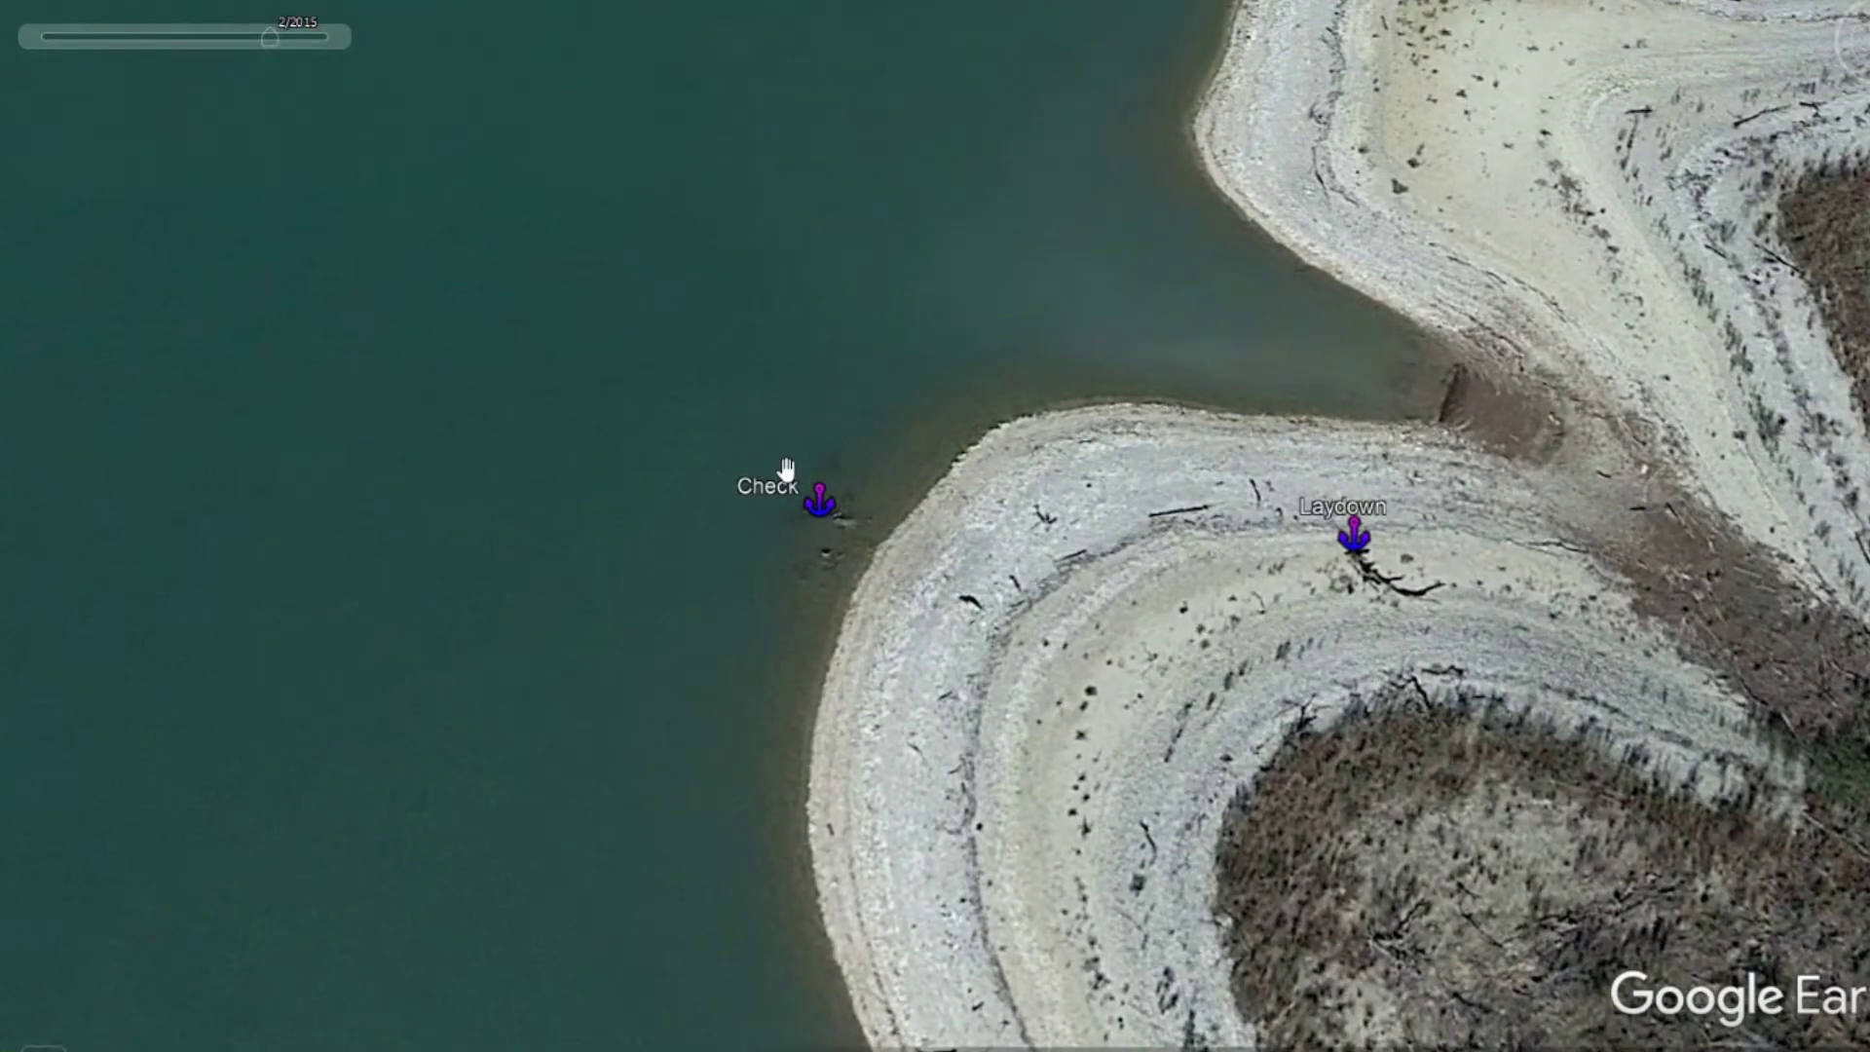
pyautogui.scroll(-5, 1375, 582)
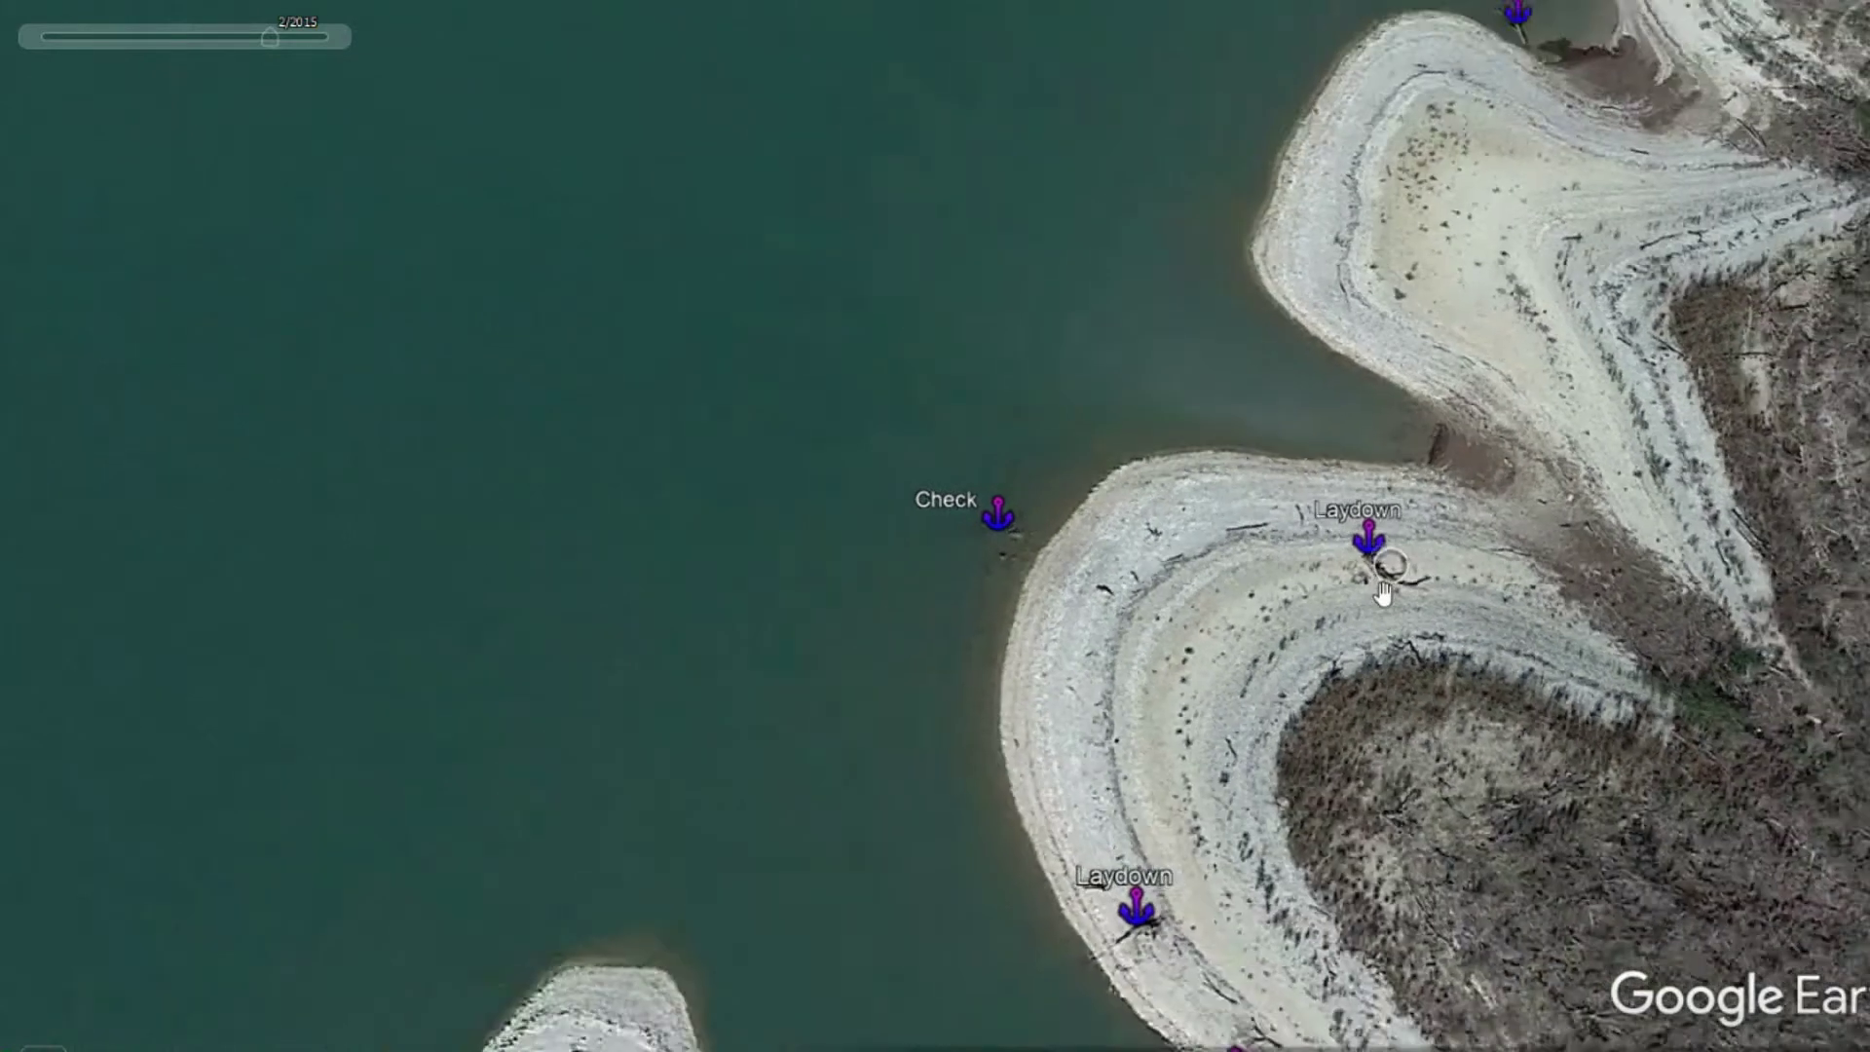
pyautogui.scroll(-4, 943, 413)
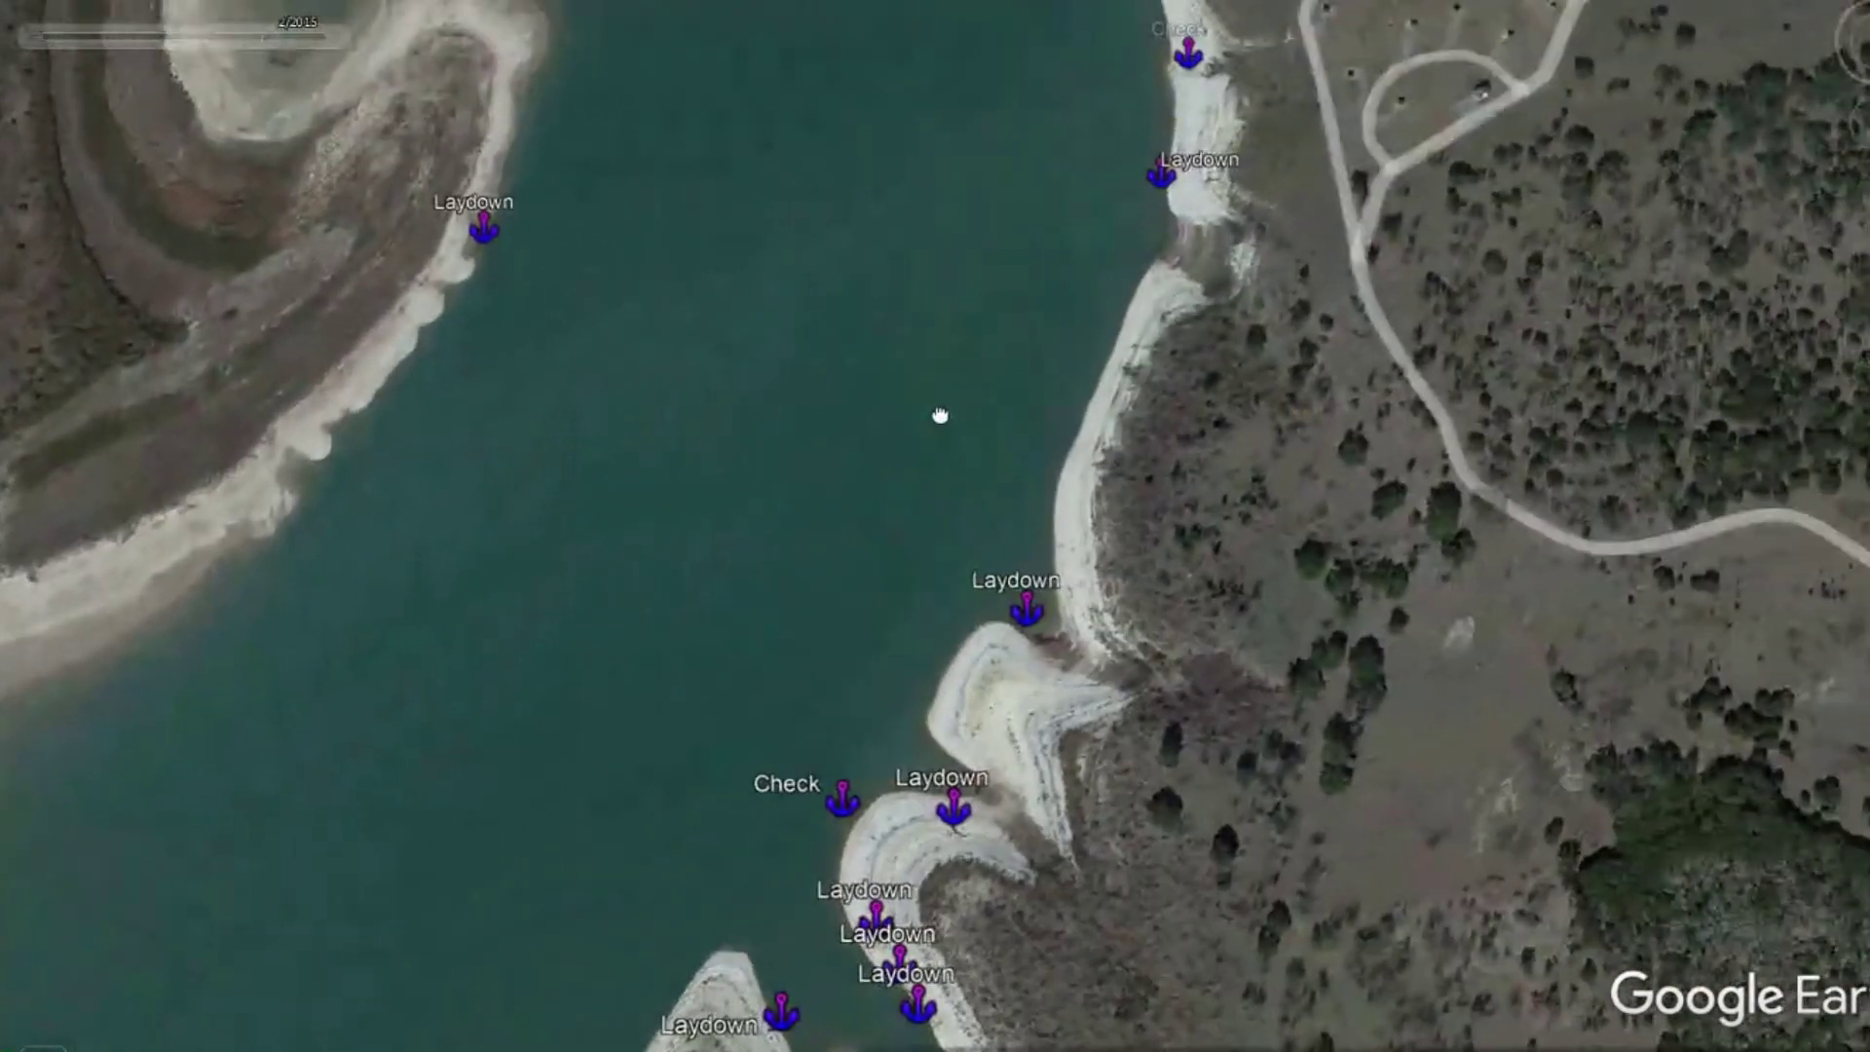
# Inspect the Laydowns, Check and Laydown waypoints along the west bank of the Union Grove Park peninsula
pyautogui.scroll(-5, 861, 534)
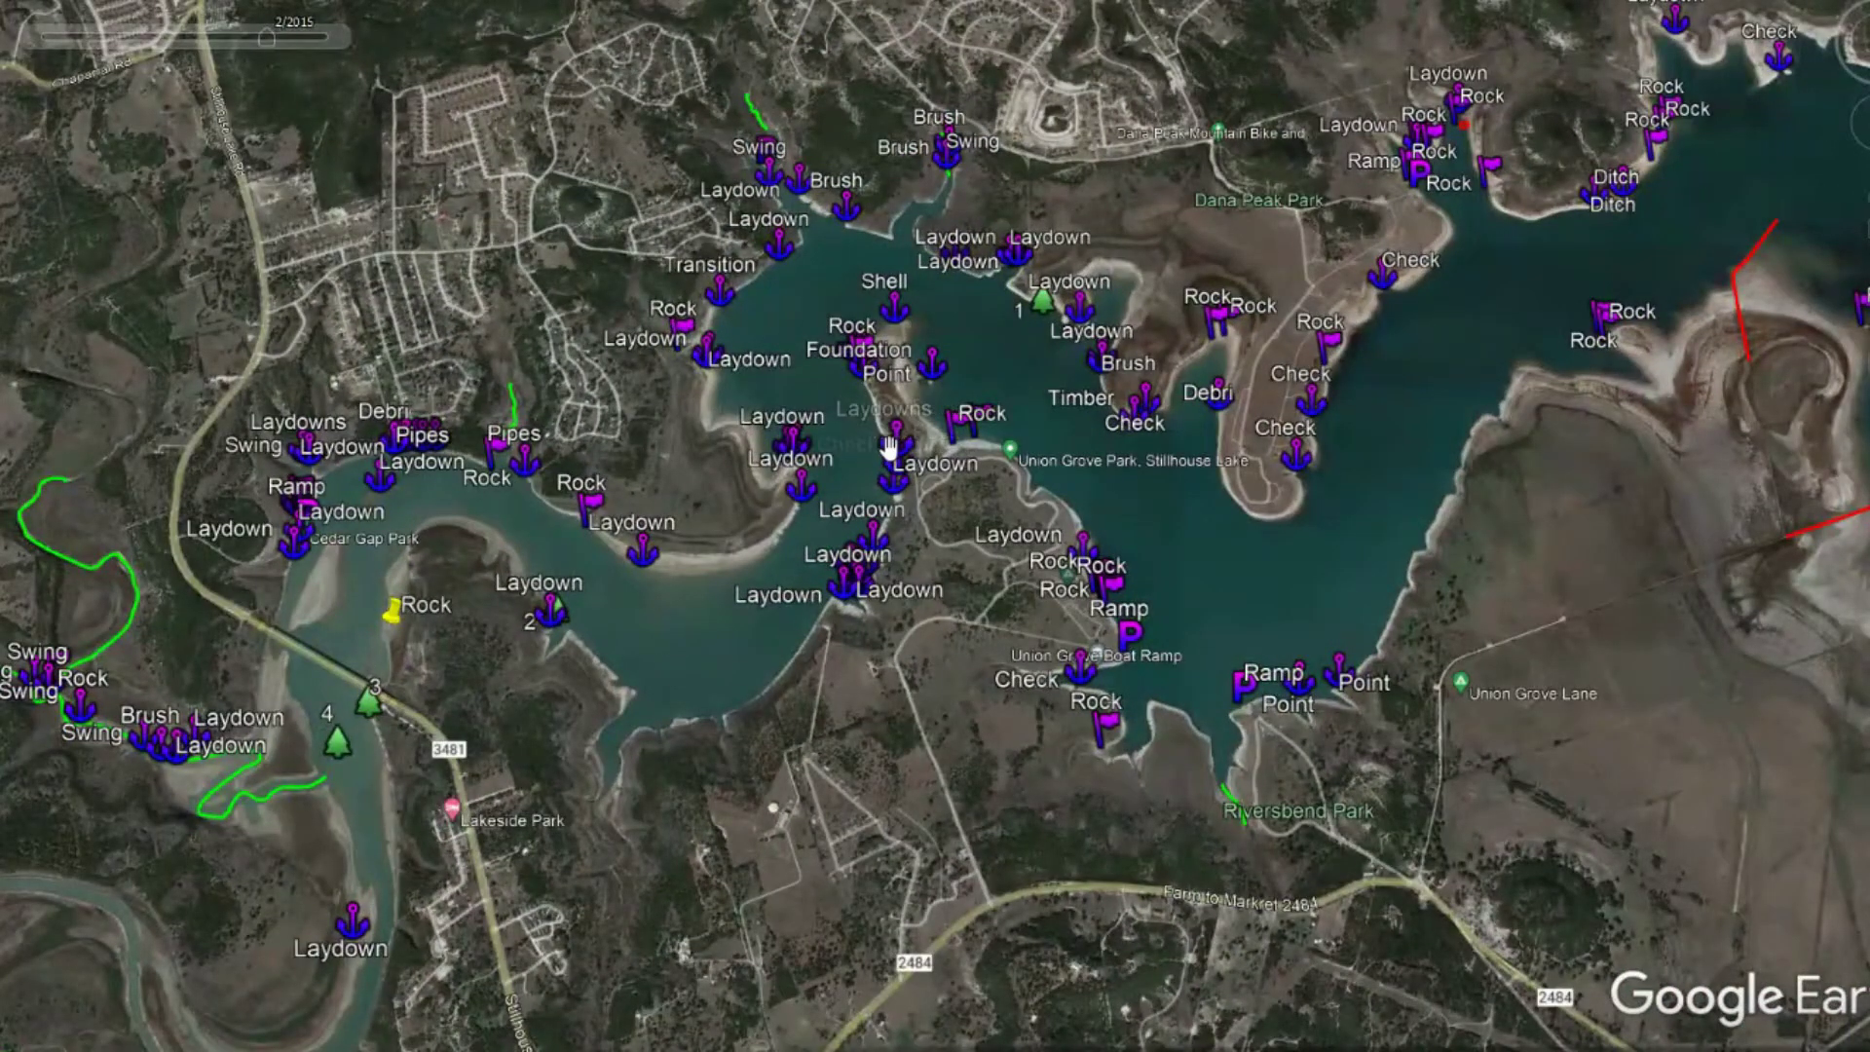
pyautogui.scroll(1, 889, 446)
pyautogui.scroll(5, 889, 446)
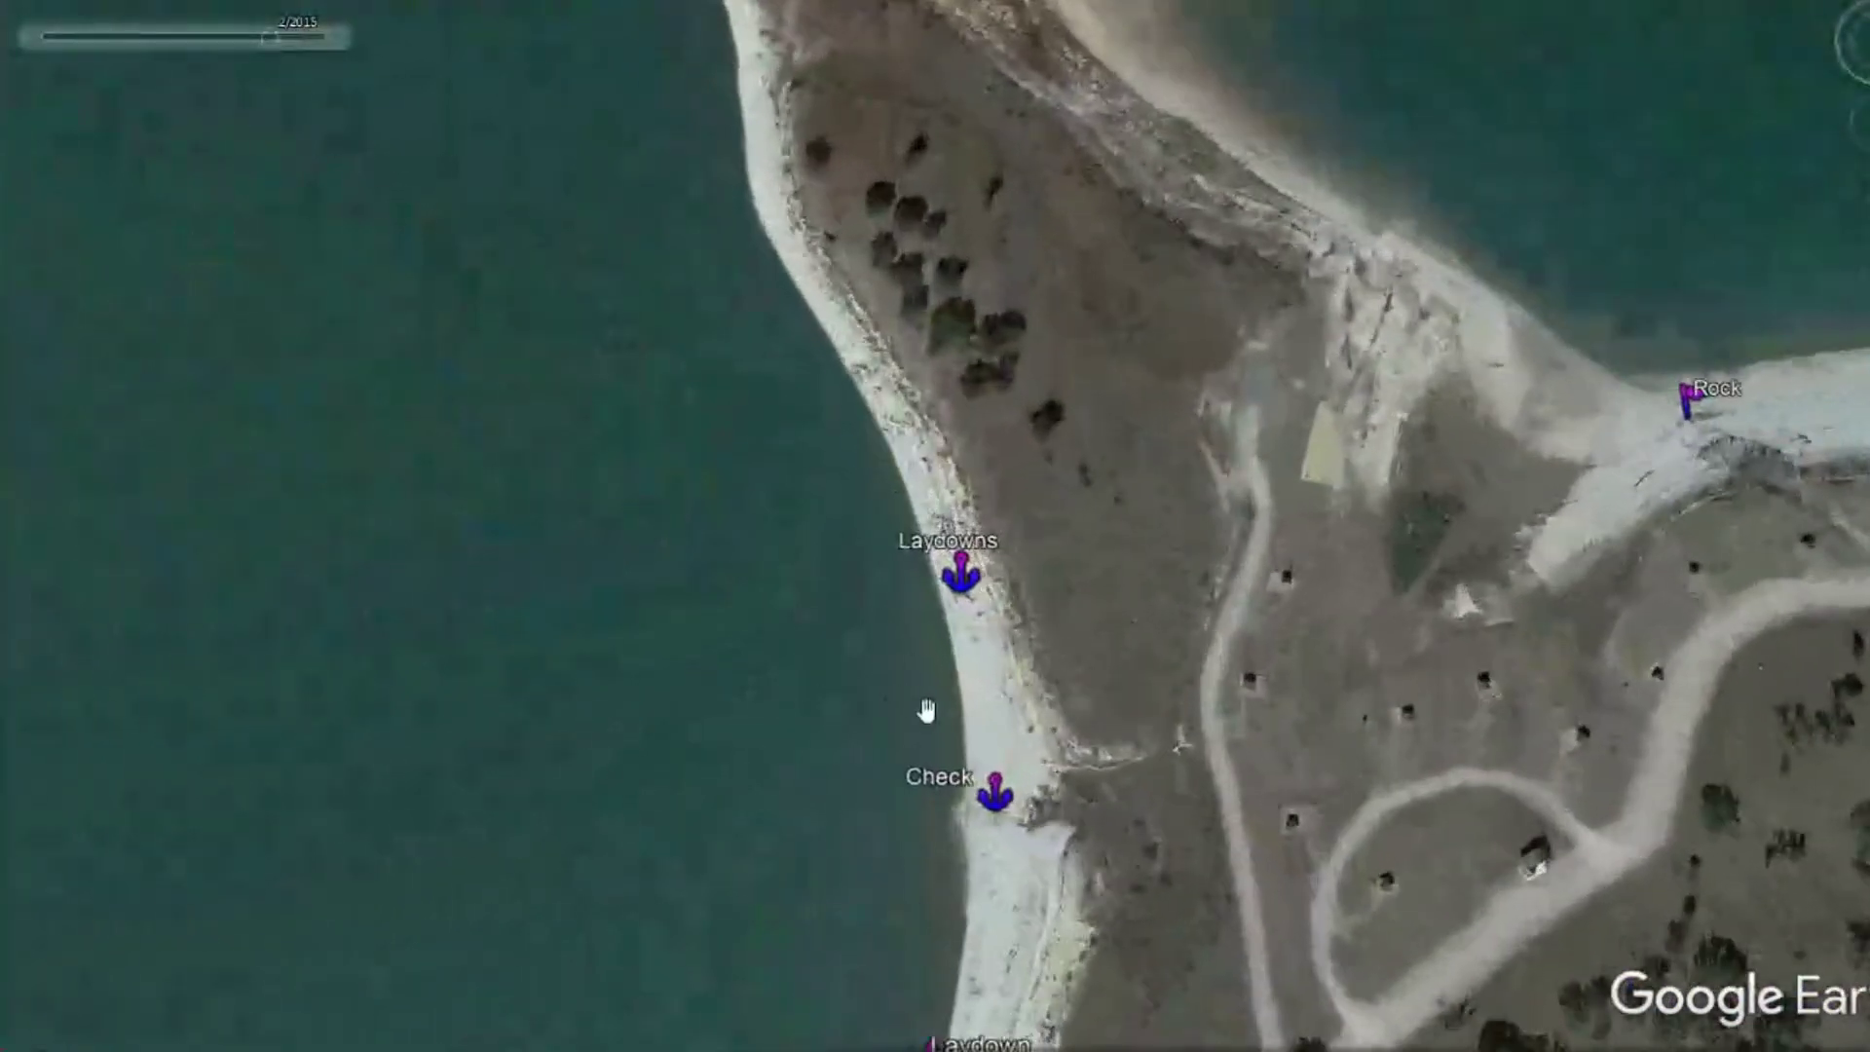
pyautogui.moveTo(943, 801); pyautogui.dragTo(955, 701)
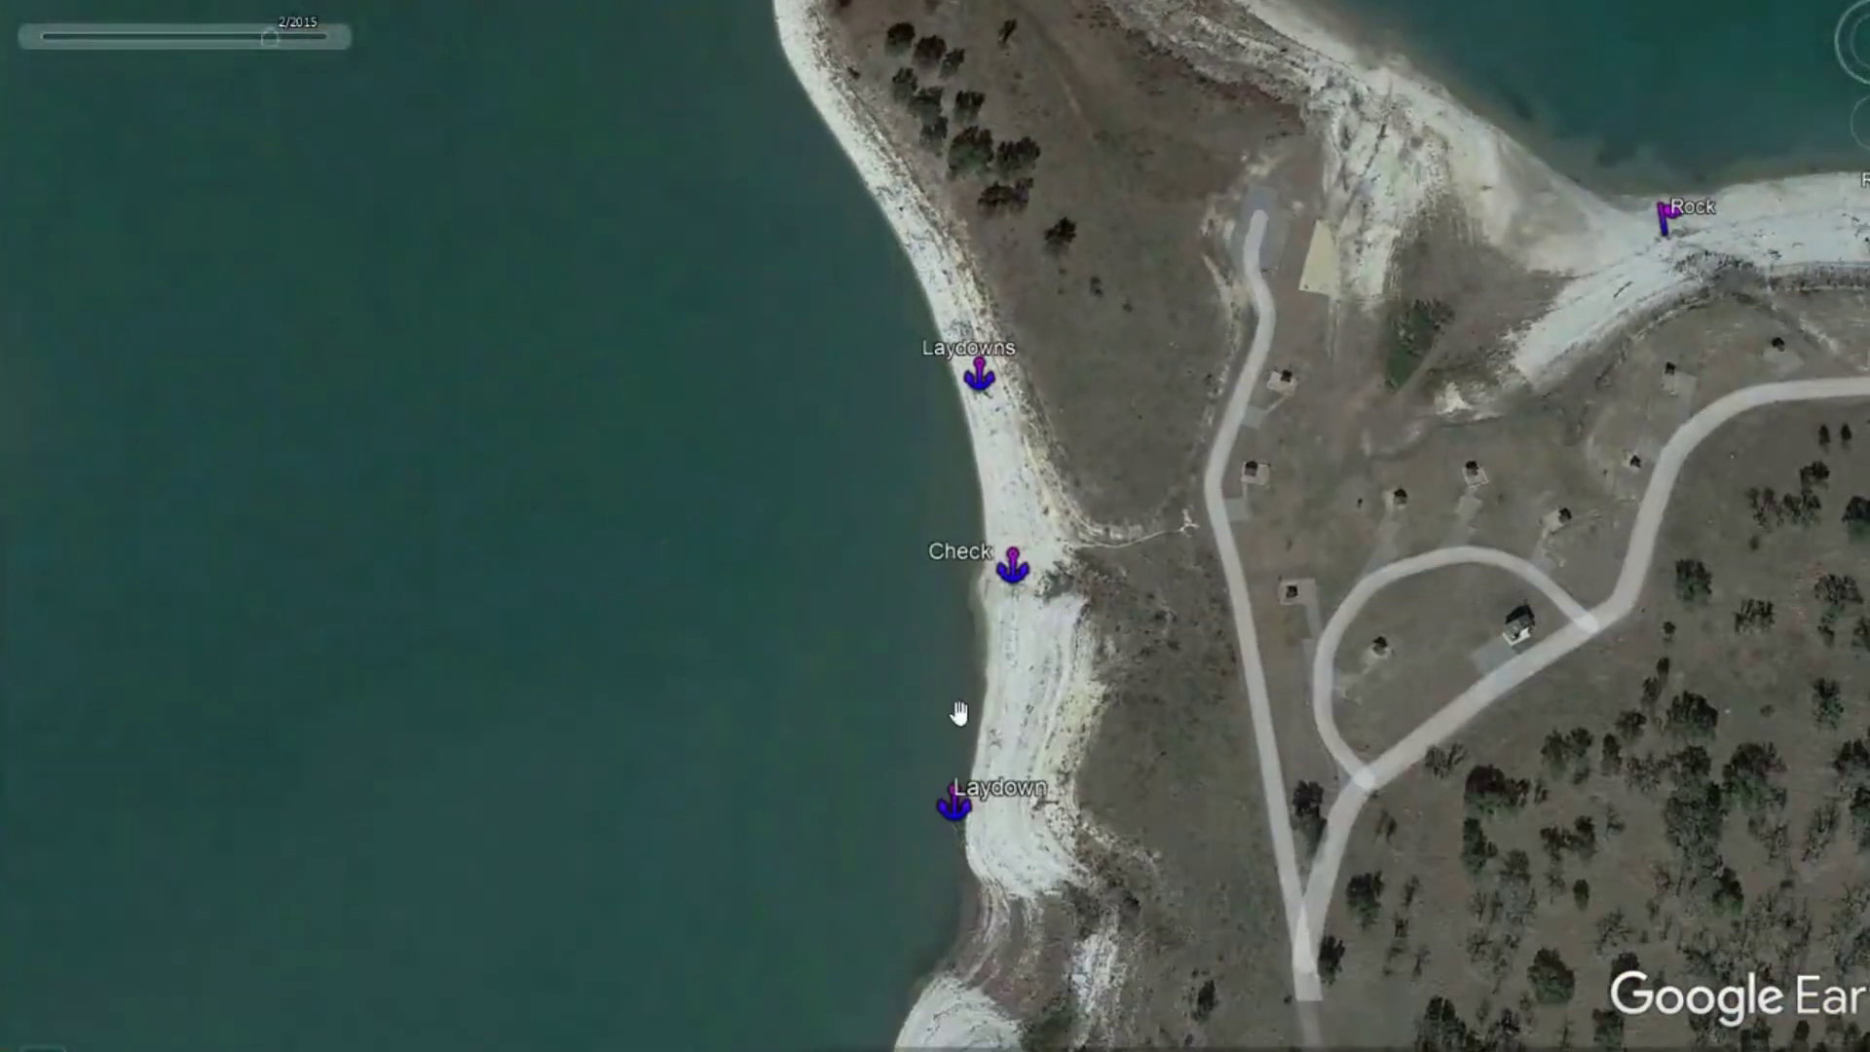
pyautogui.moveTo(953, 765); pyautogui.dragTo(953, 807, button='right')
pyautogui.scroll(3, 1046, 564)
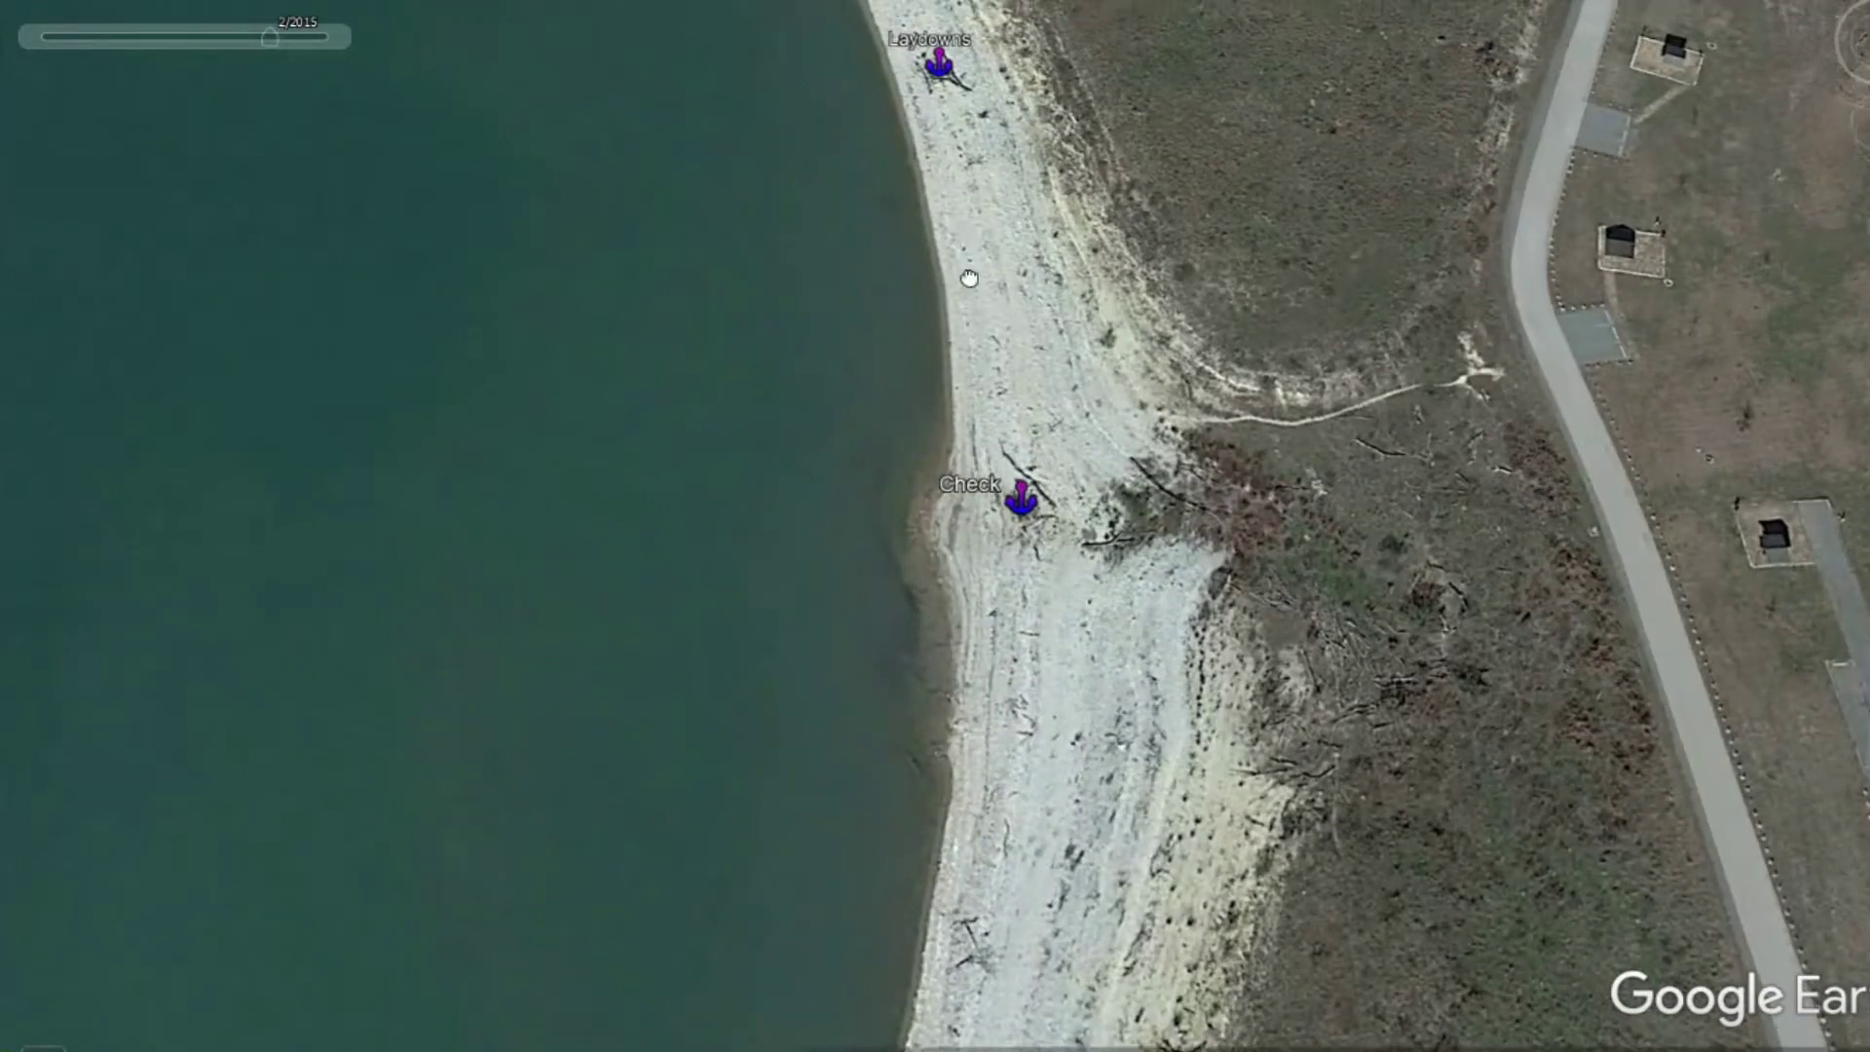
pyautogui.moveTo(964, 275); pyautogui.dragTo(1063, 685)
pyautogui.scroll(-5, 1014, 618)
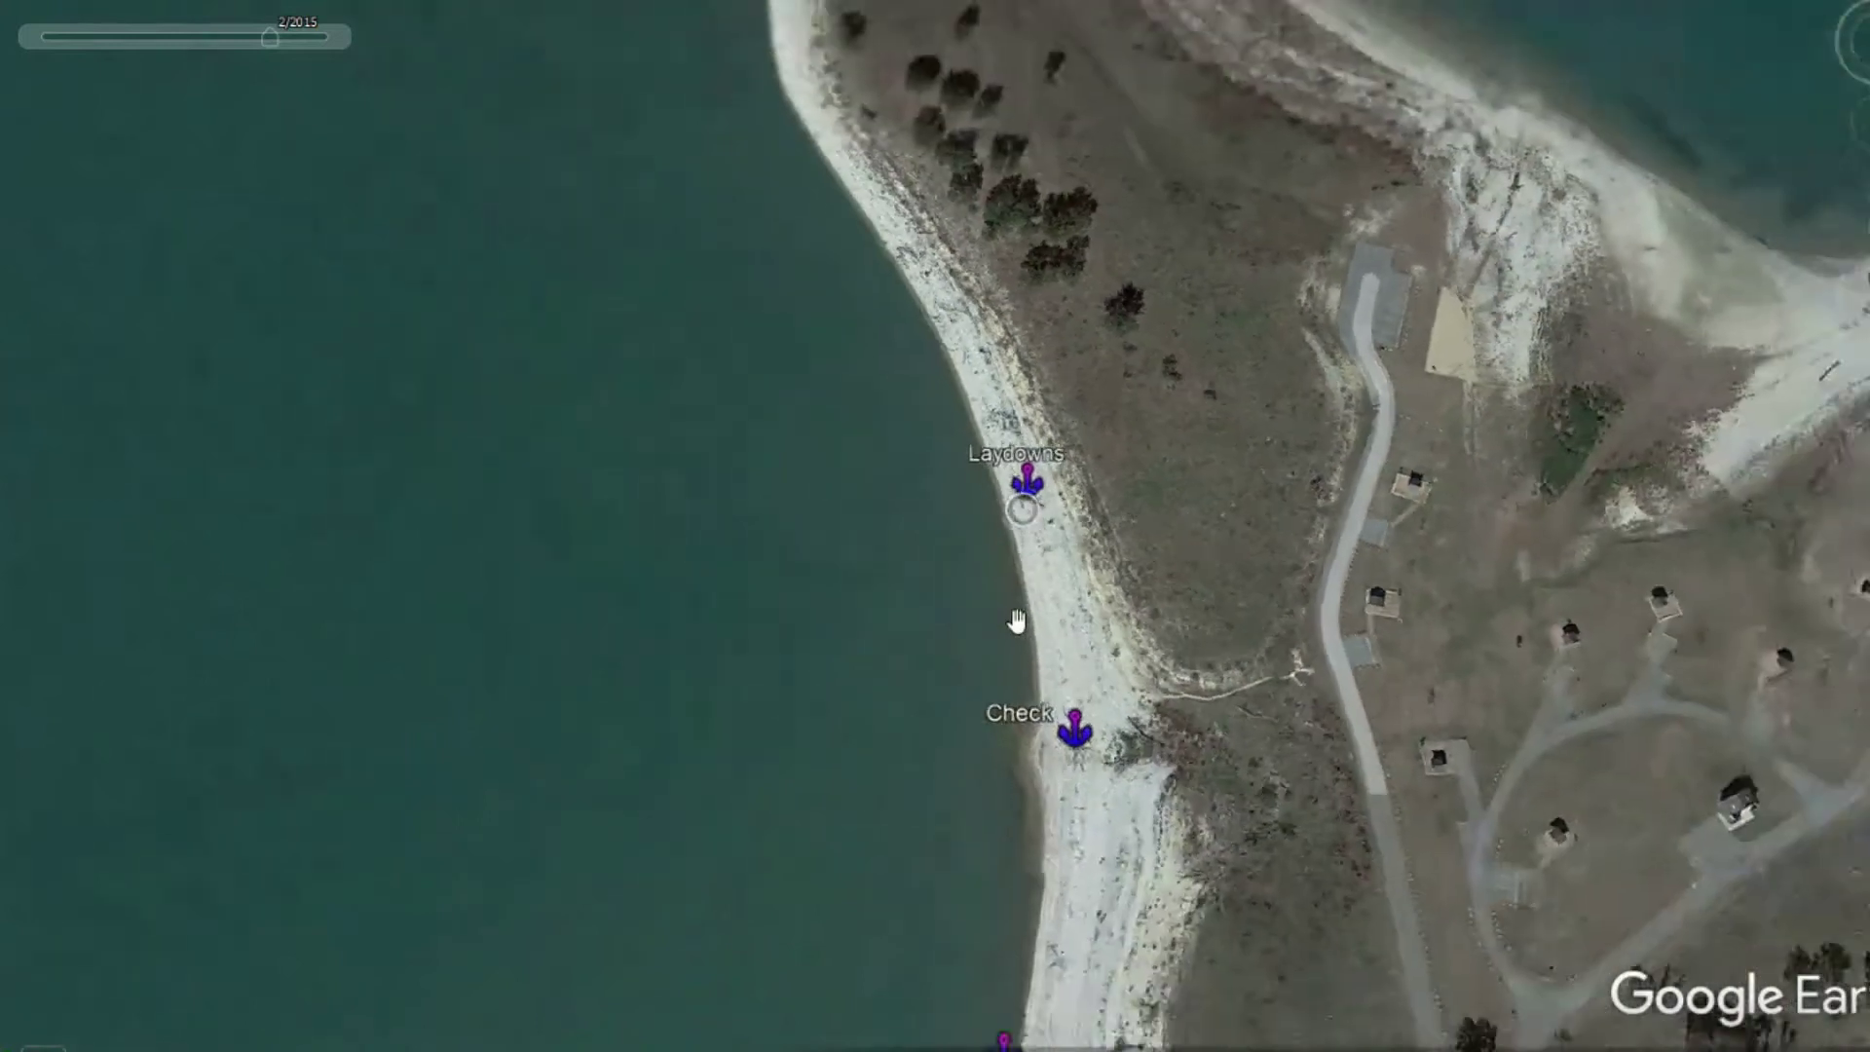
pyautogui.moveTo(1144, 772); pyautogui.dragTo(1156, 550)
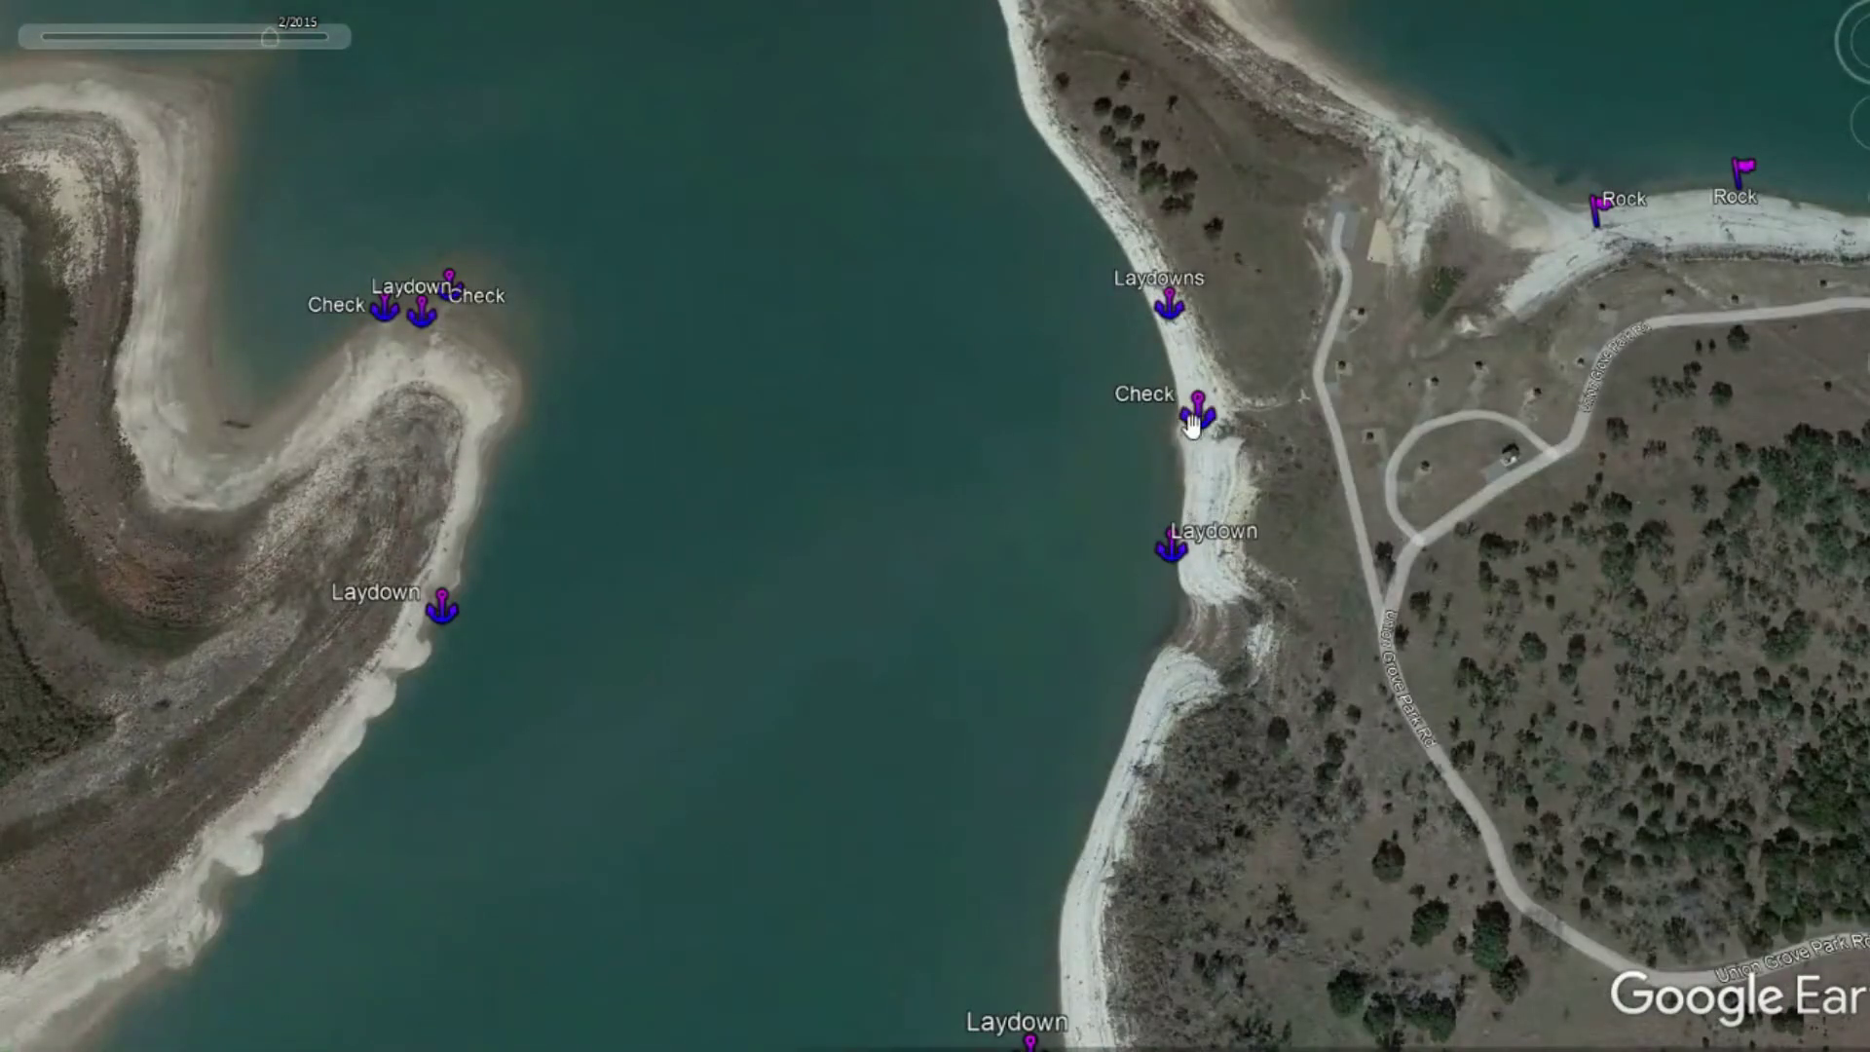
# Inspect the Point, Rock, Brush and Laydown waypoints around the small pockets on the west side of the peninsula's northern end
pyautogui.moveTo(1227, 228); pyautogui.dragTo(1302, 793)
pyautogui.moveTo(1013, 447); pyautogui.dragTo(1174, 857)
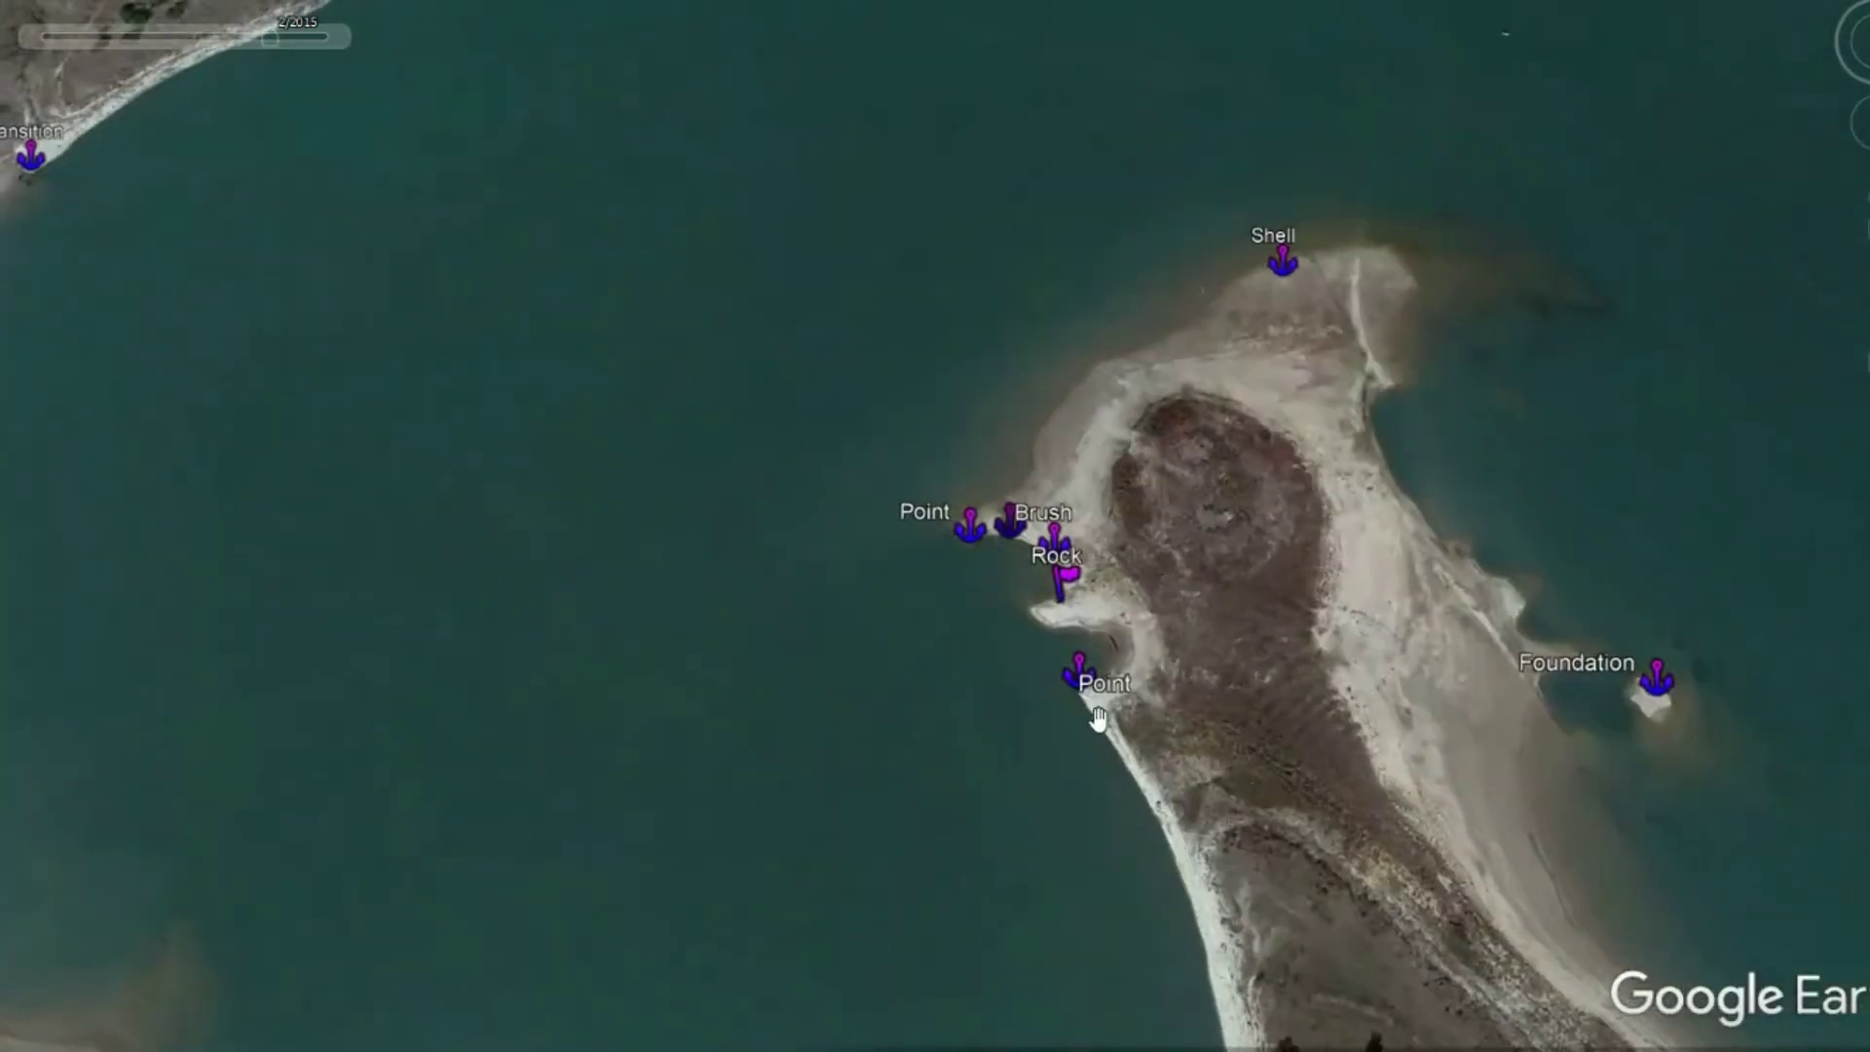
pyautogui.doubleClick(1055, 692)
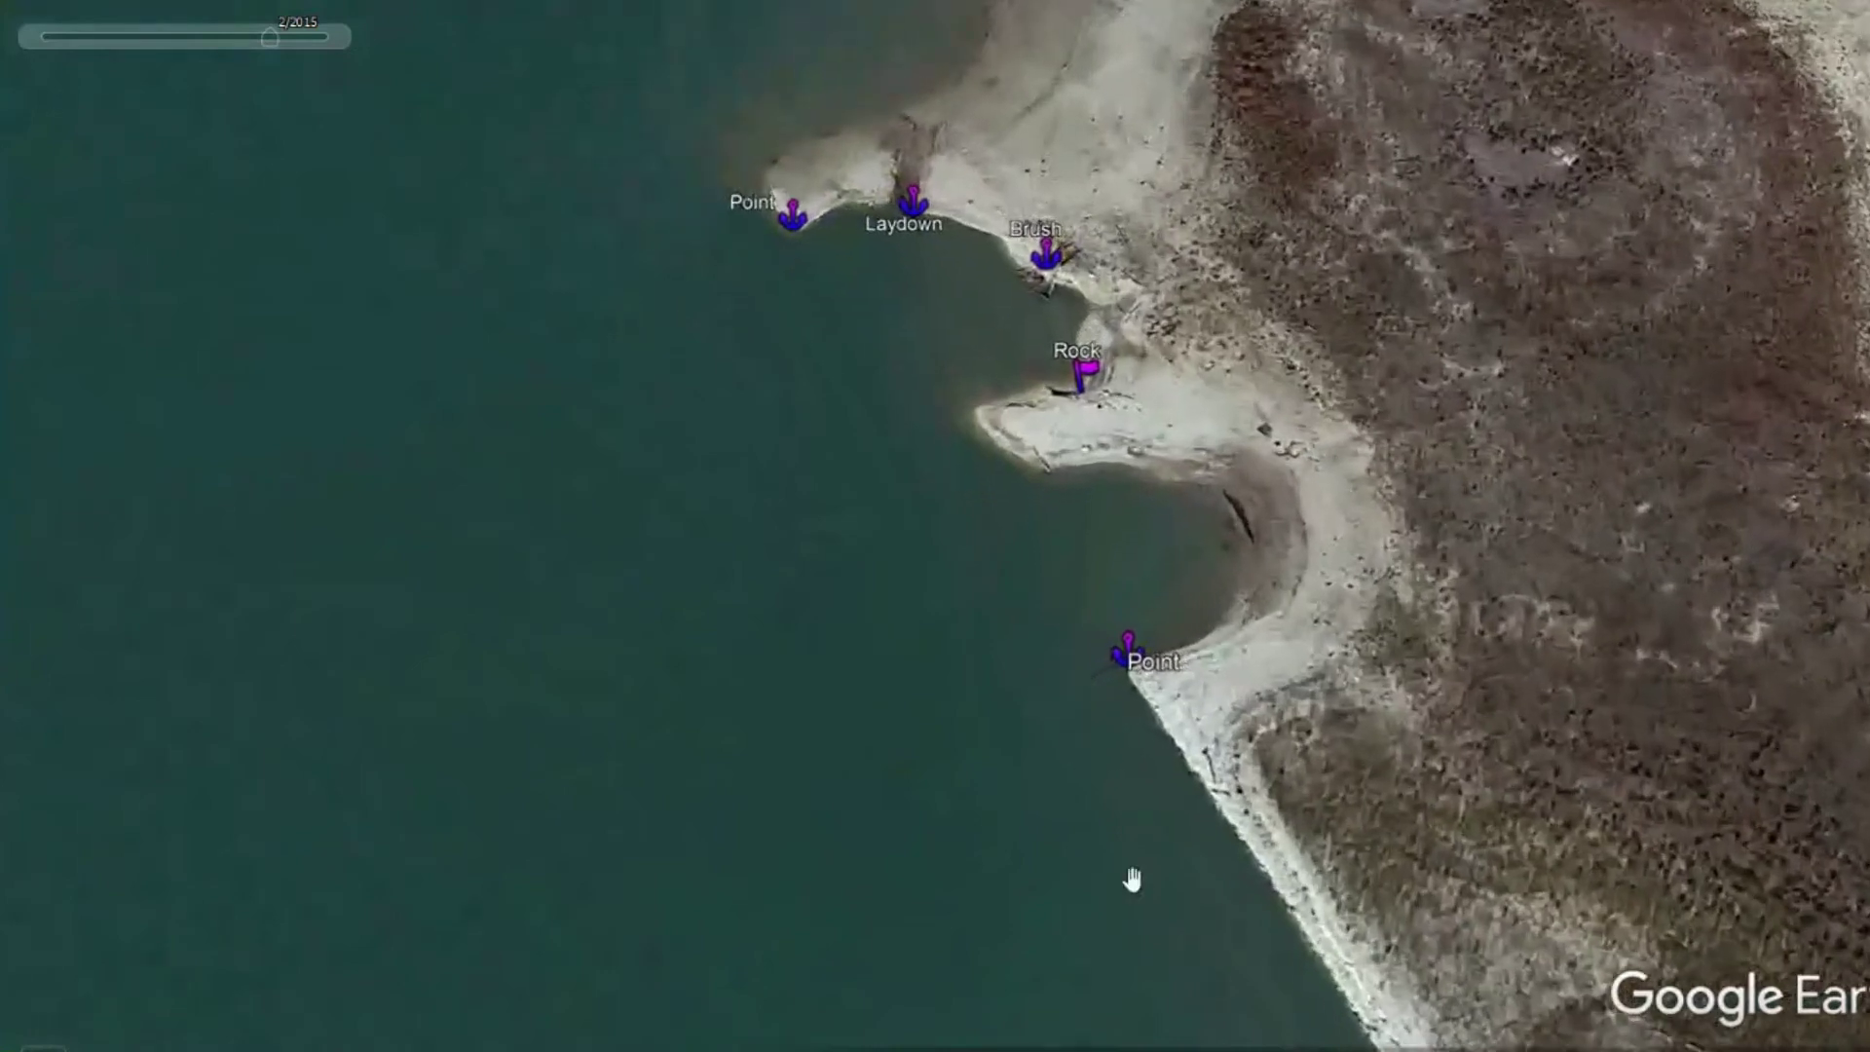
pyautogui.moveTo(1120, 813); pyautogui.dragTo(917, 142)
pyautogui.scroll(-5, 953, 460)
pyautogui.scroll(-6, 961, 525)
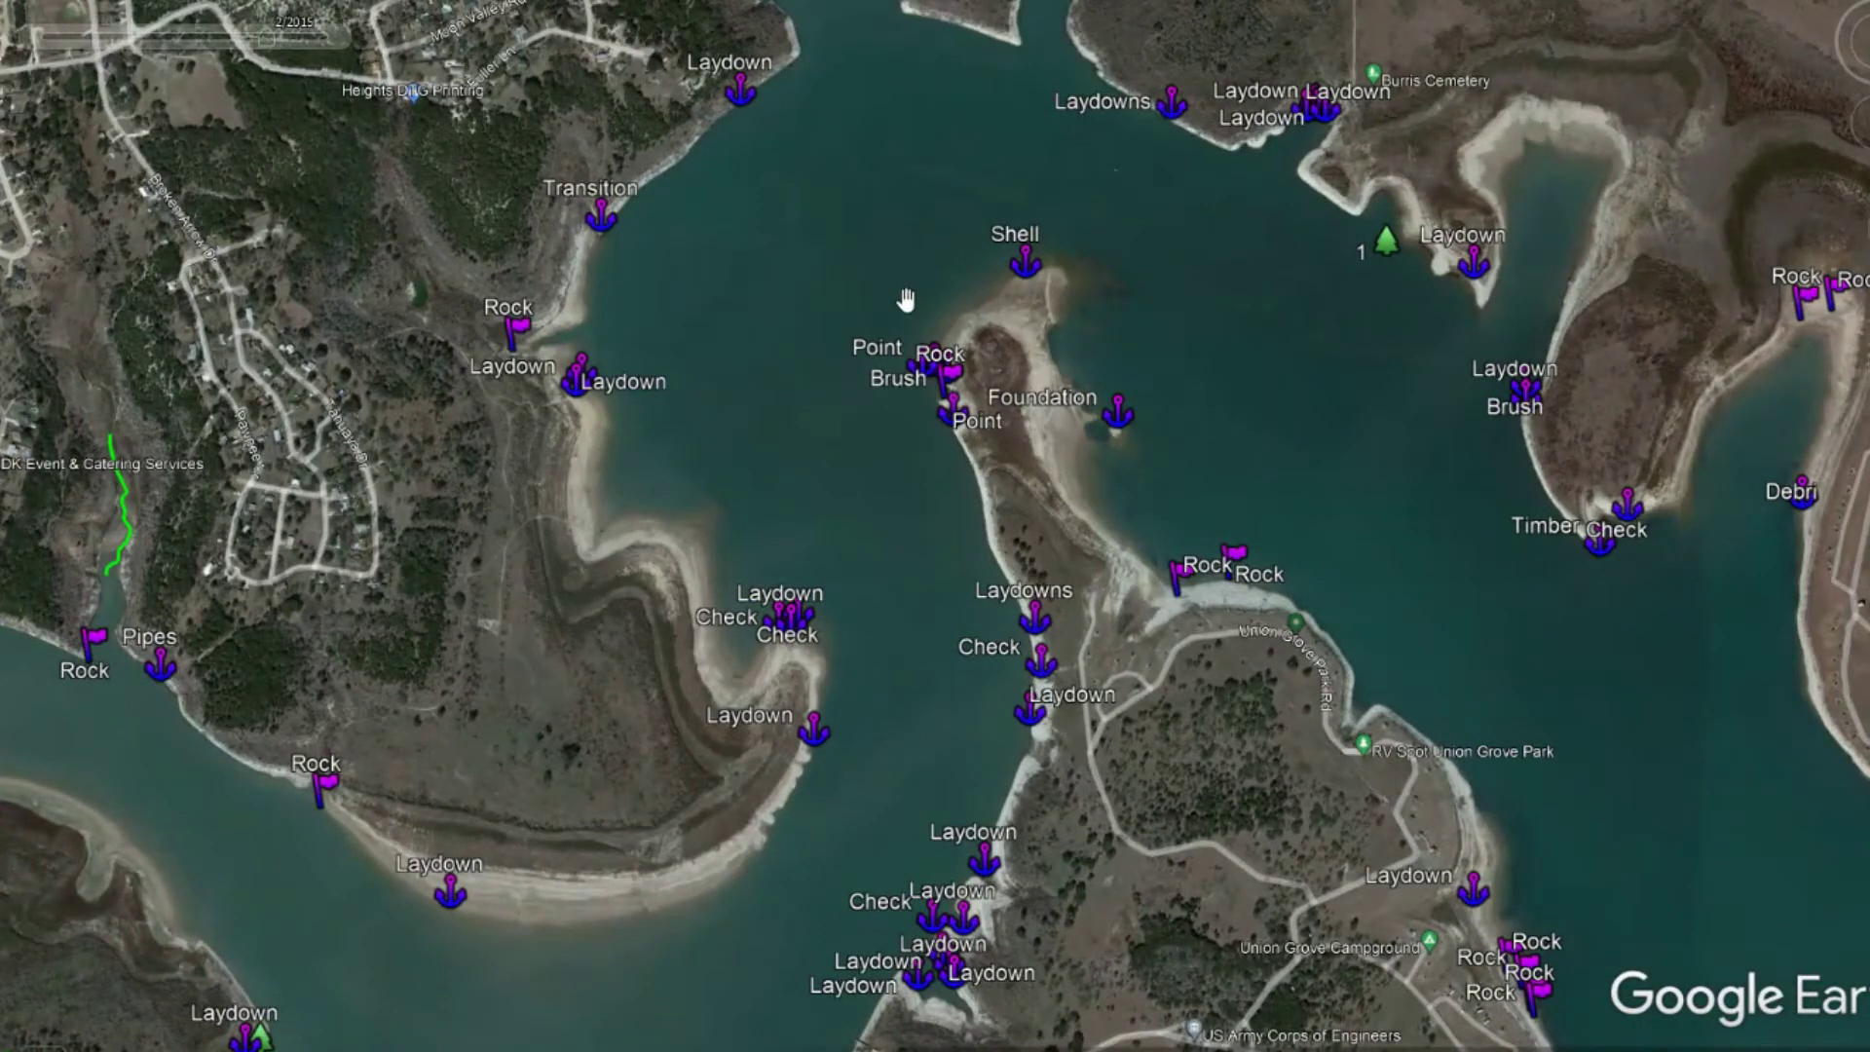
pyautogui.scroll(5, 962, 451)
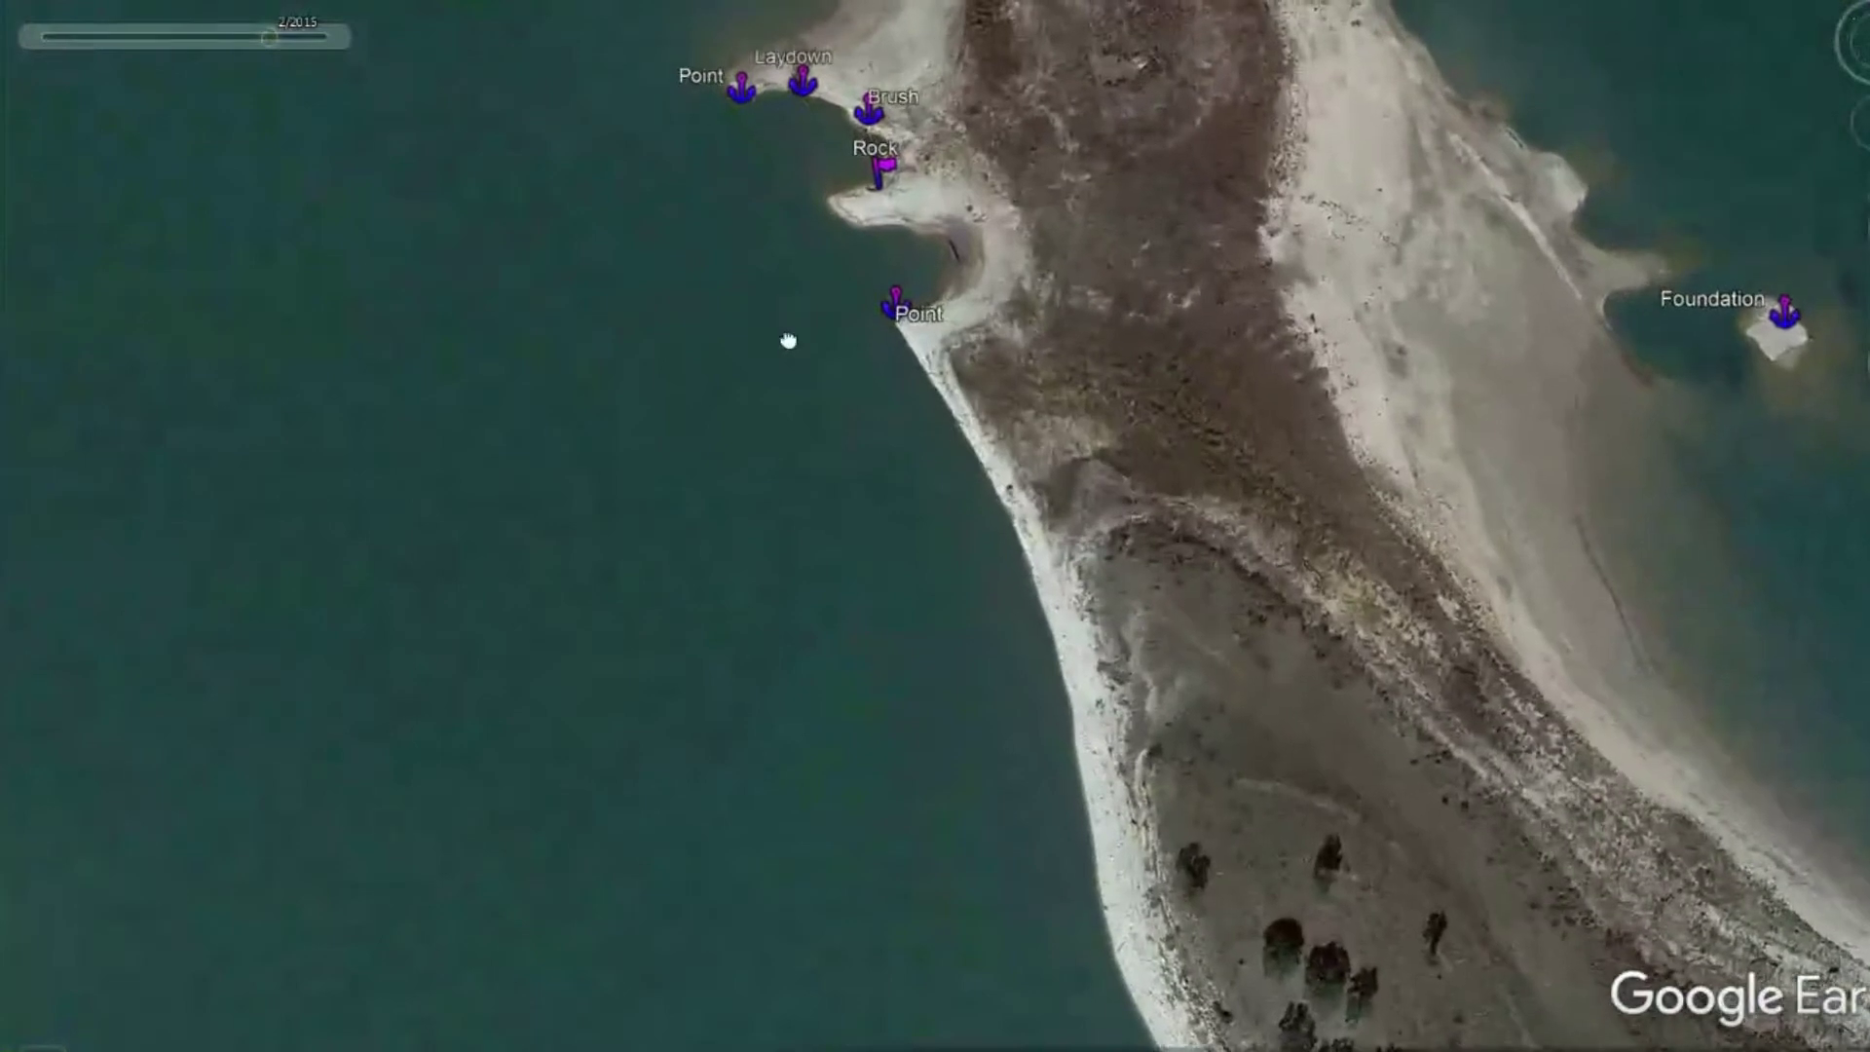
pyautogui.moveTo(788, 340); pyautogui.dragTo(948, 416)
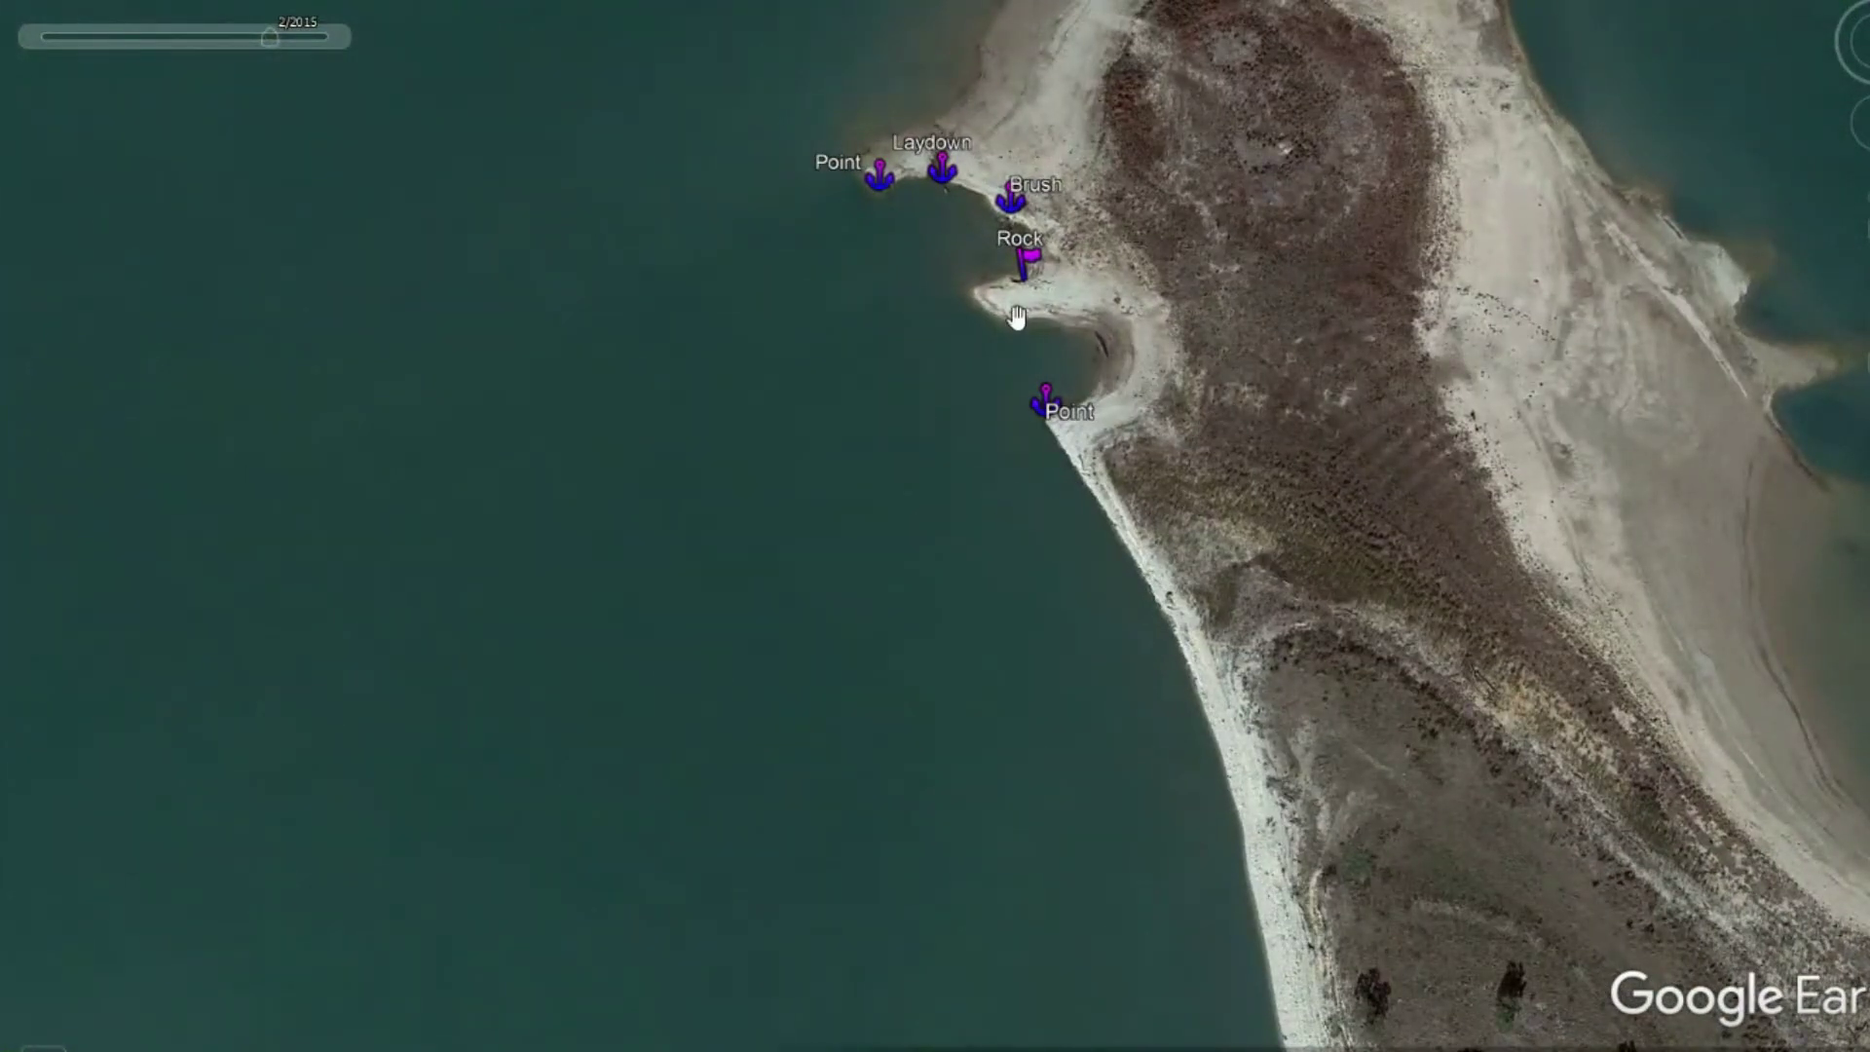
pyautogui.scroll(3, 1026, 295)
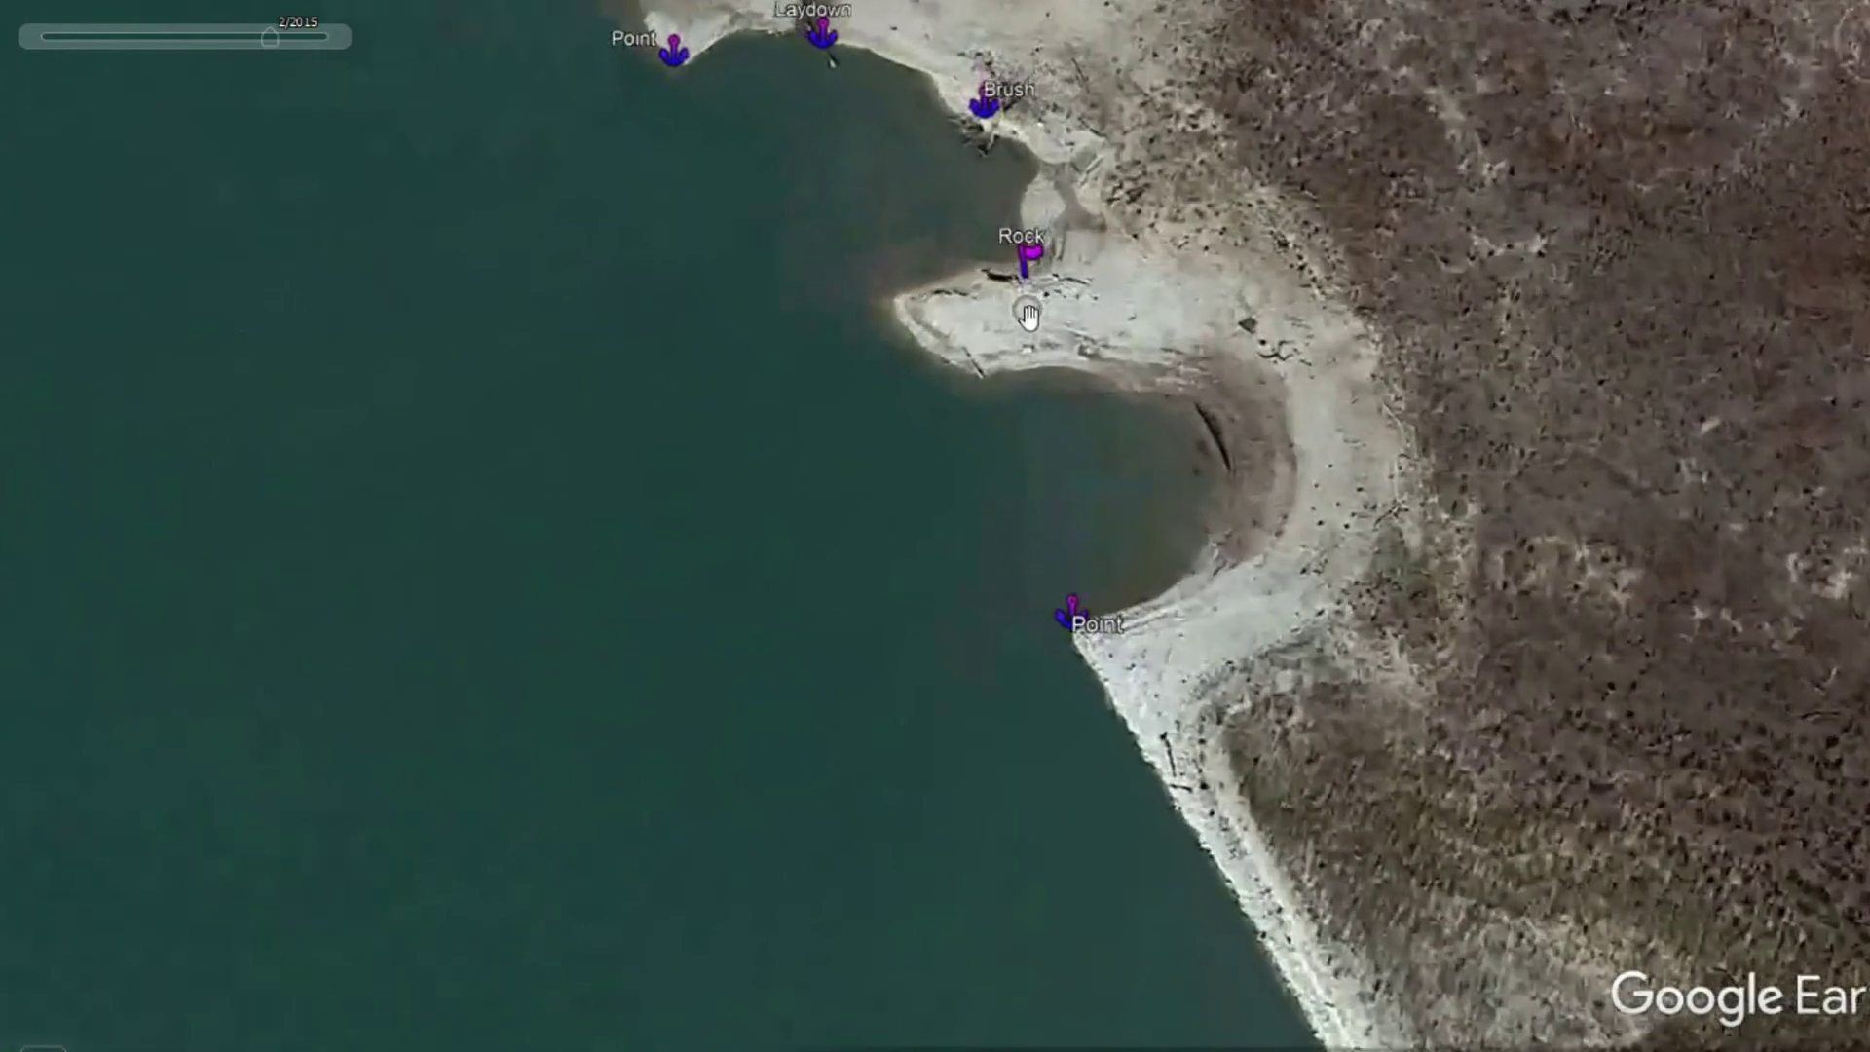
pyautogui.moveTo(839, 92); pyautogui.dragTo(1018, 350)
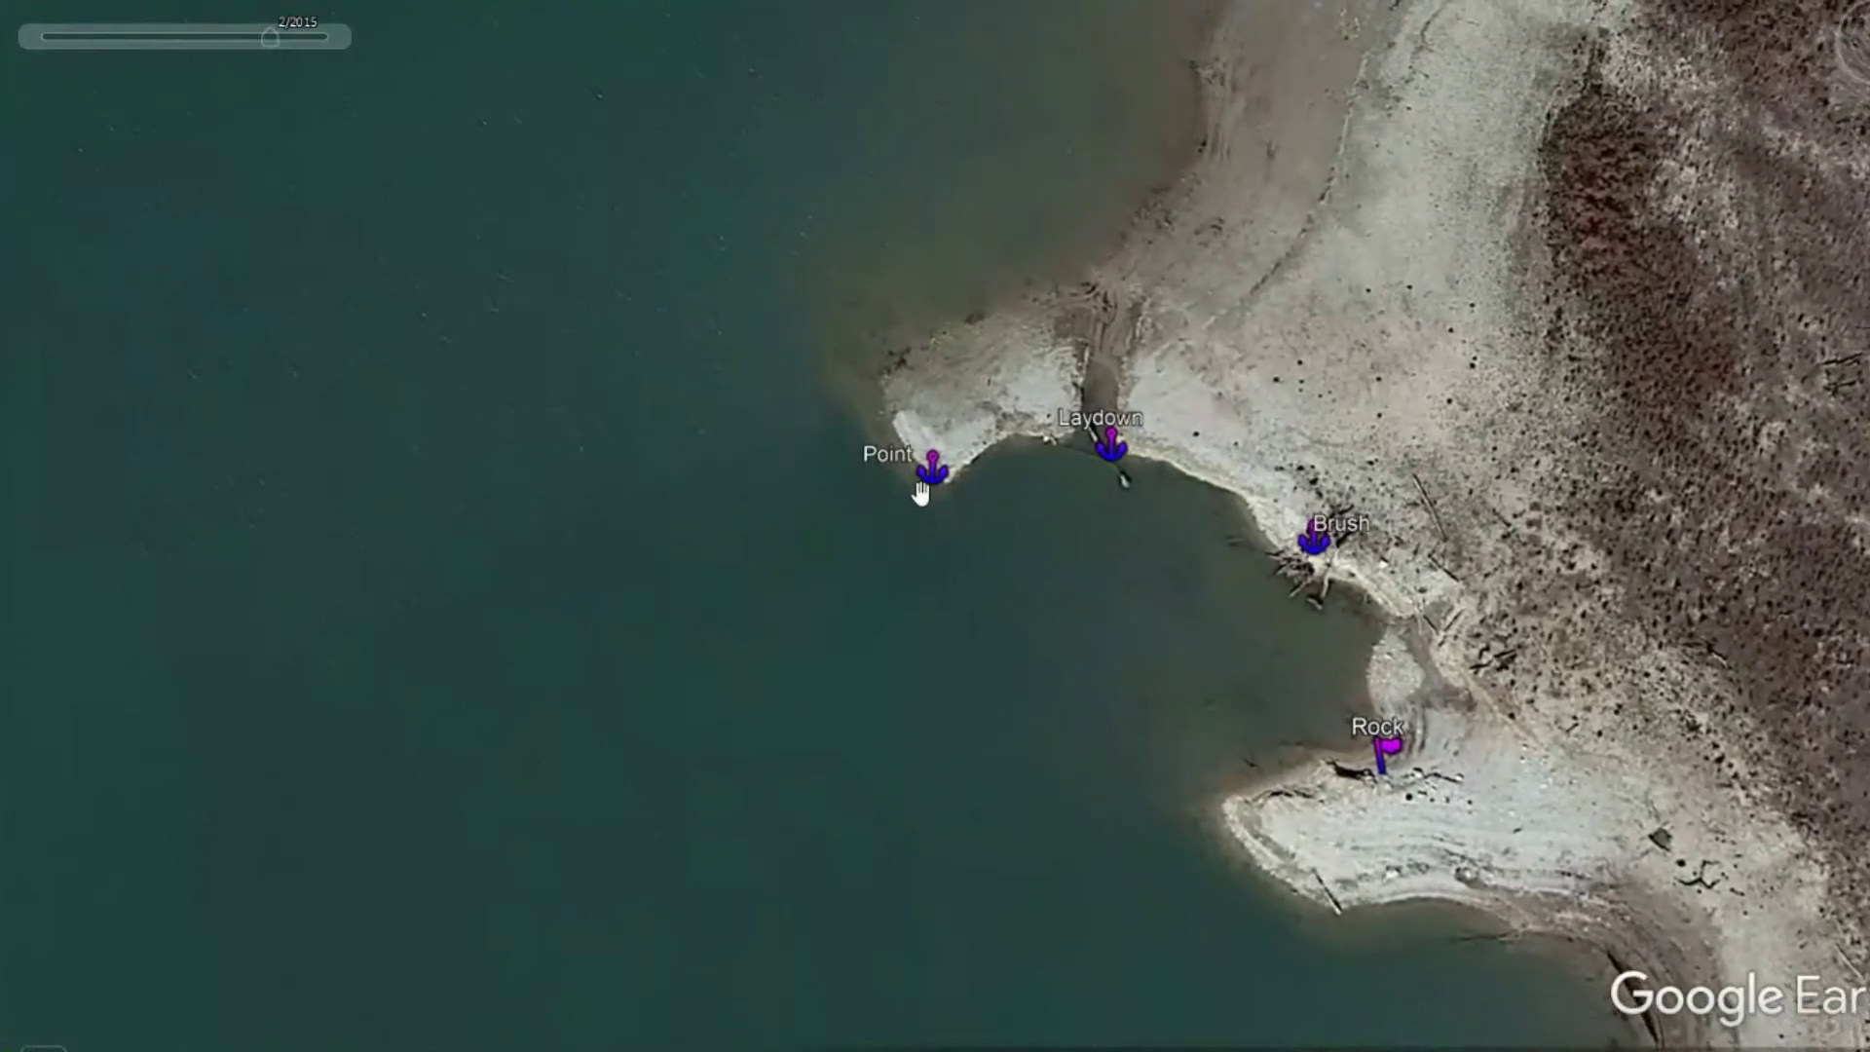
pyautogui.scroll(-2, 925, 487)
pyautogui.scroll(-3, 989, 516)
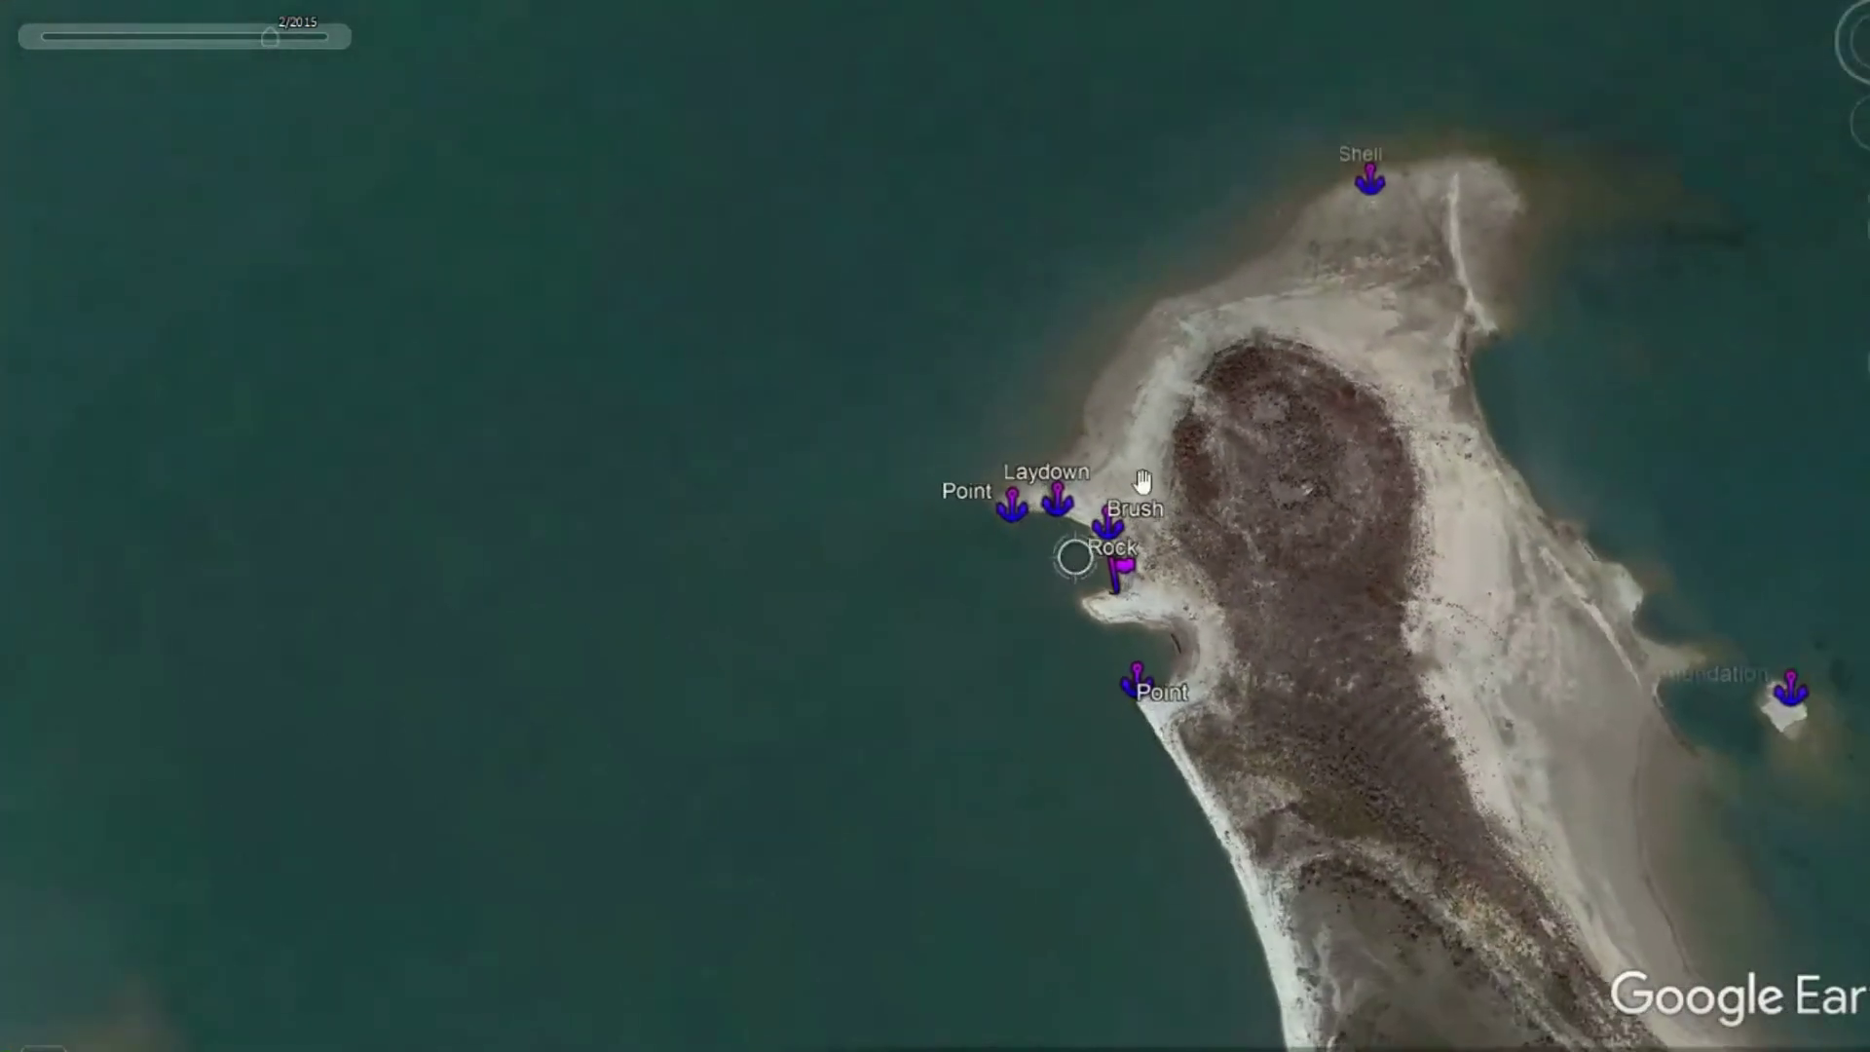
# Inspect the Shell waypoint and the exposed old roadbed at the northern tip of the Union Grove Park peninsula
pyautogui.scroll(-3, 1127, 469)
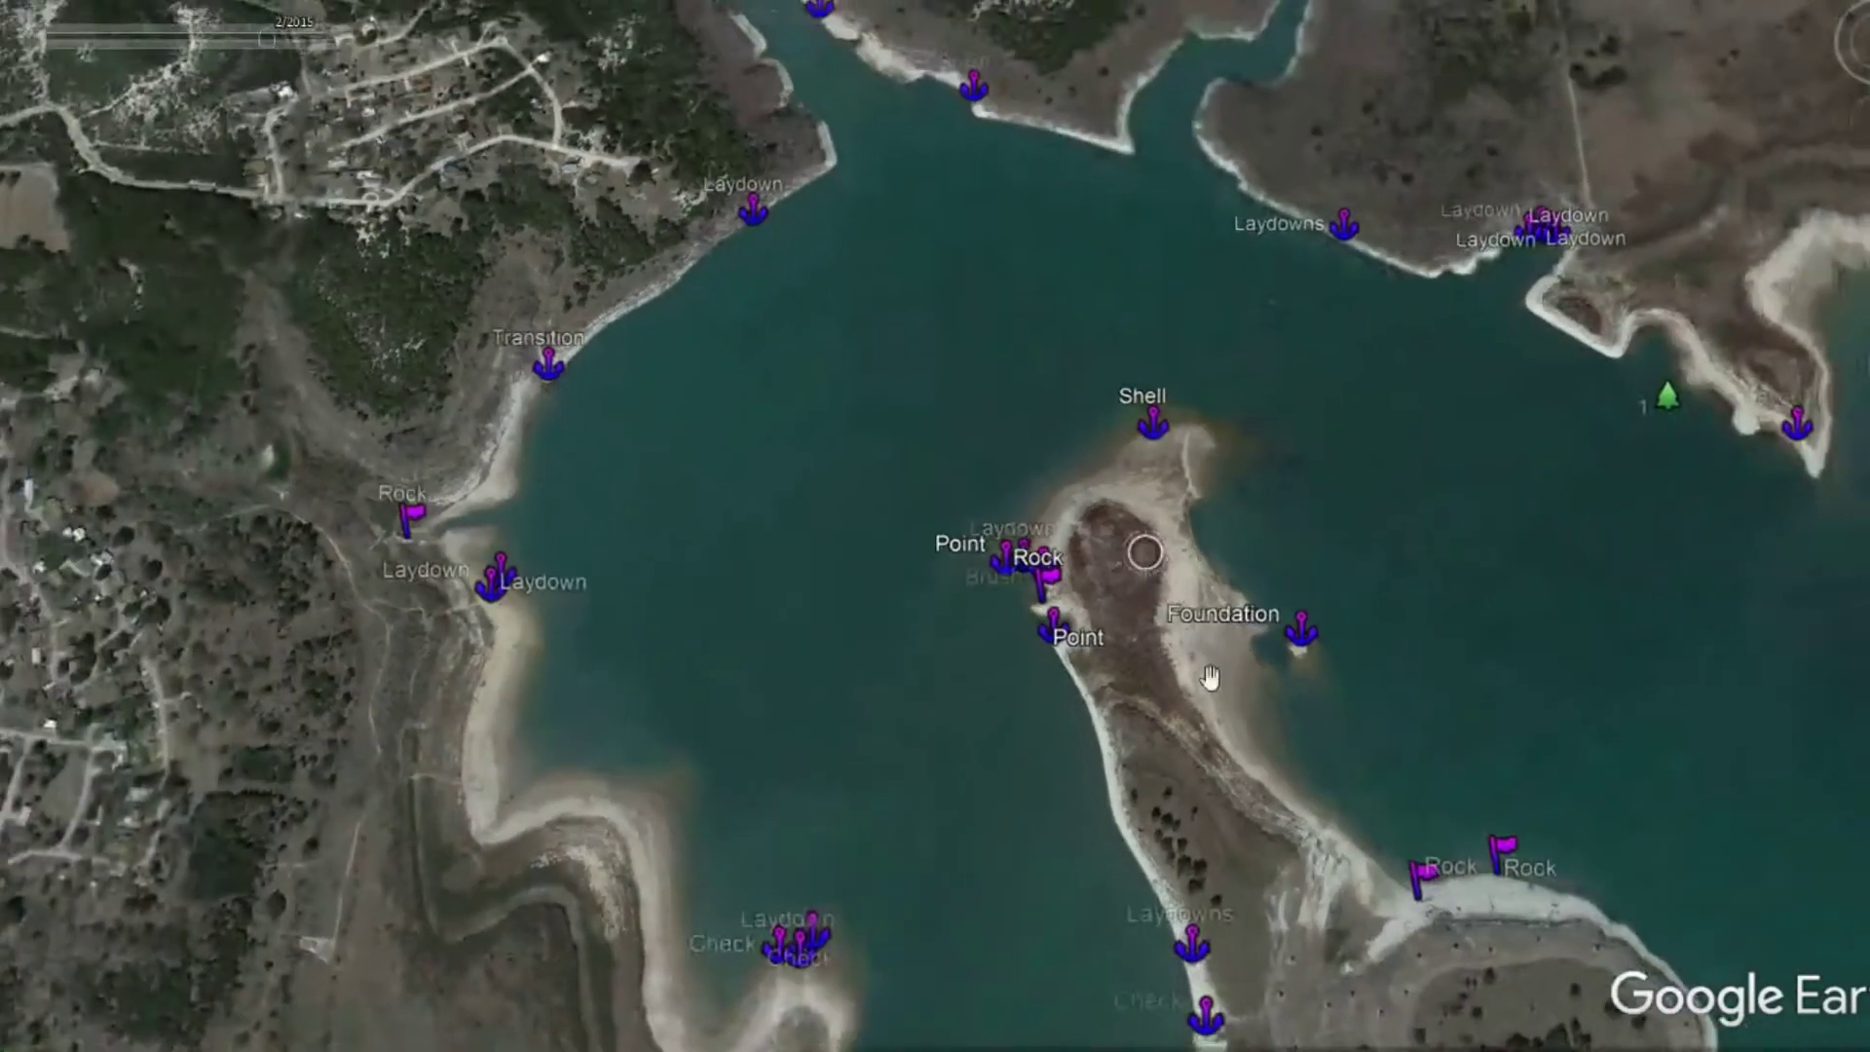
pyautogui.scroll(-4, 1068, 533)
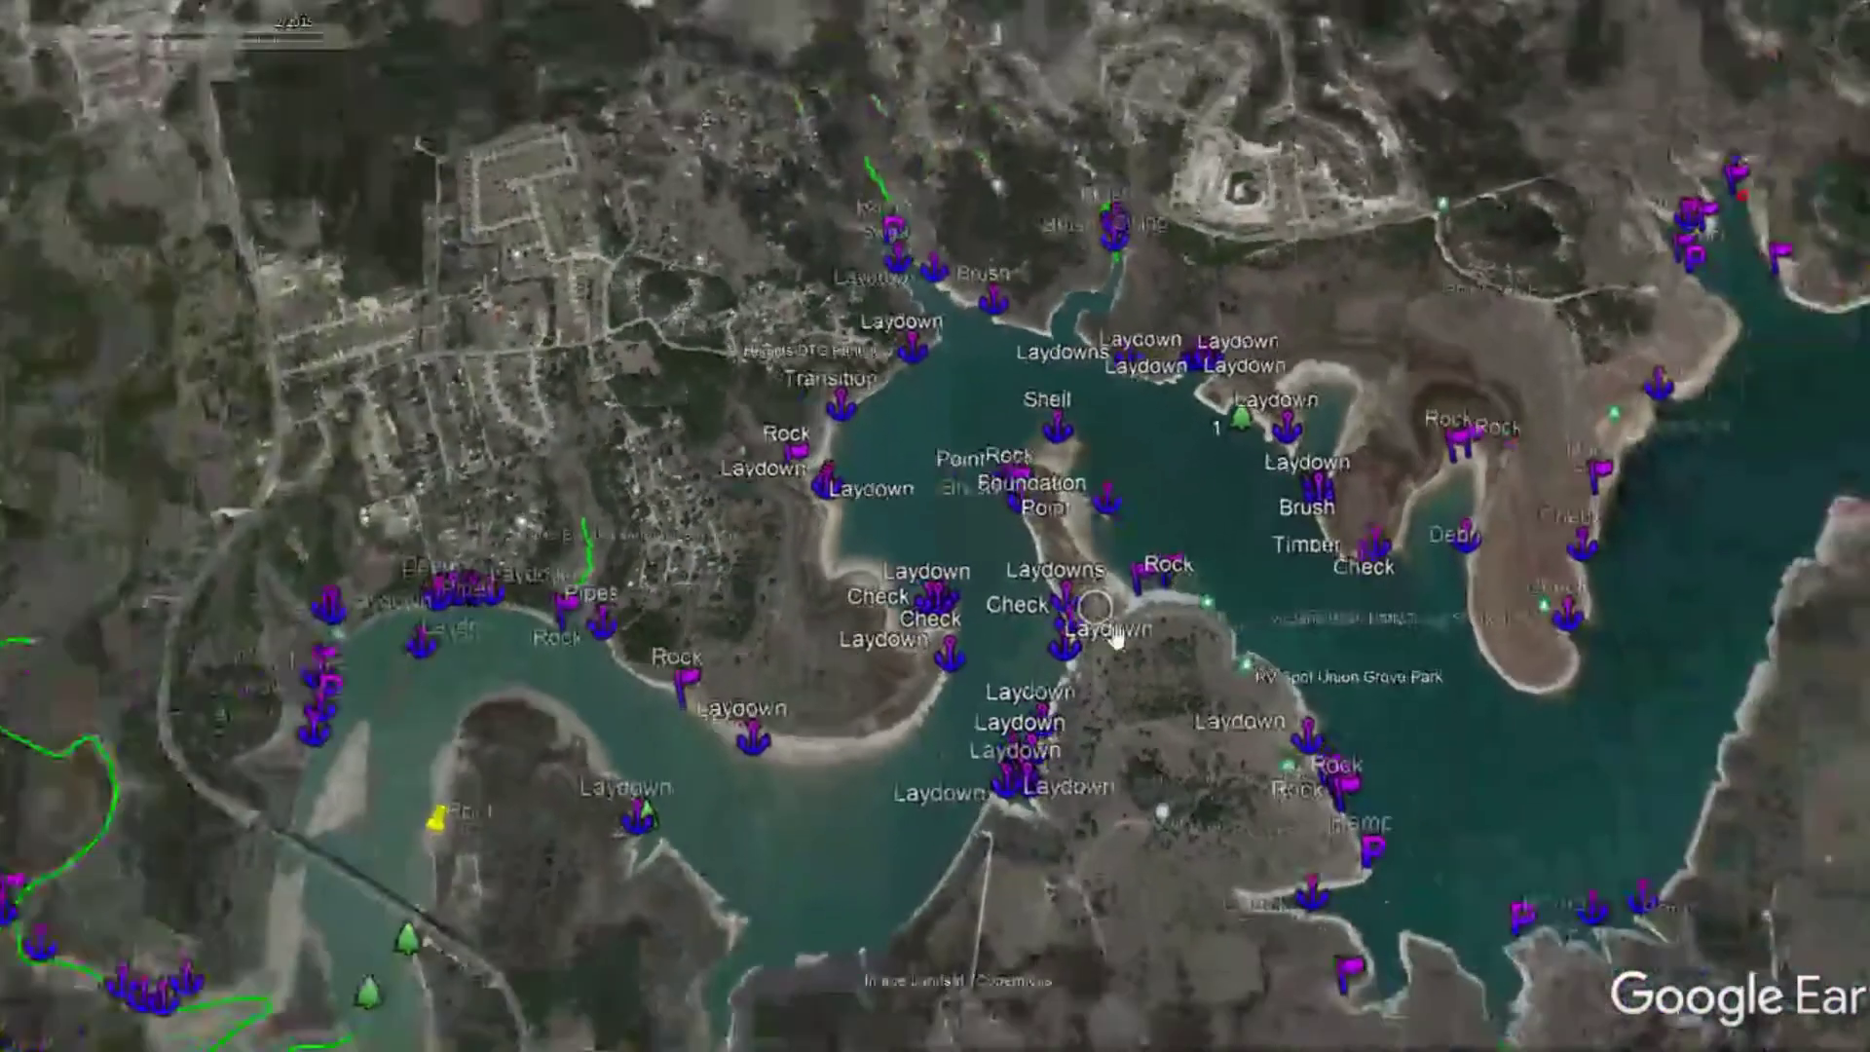
pyautogui.scroll(5, 1077, 481)
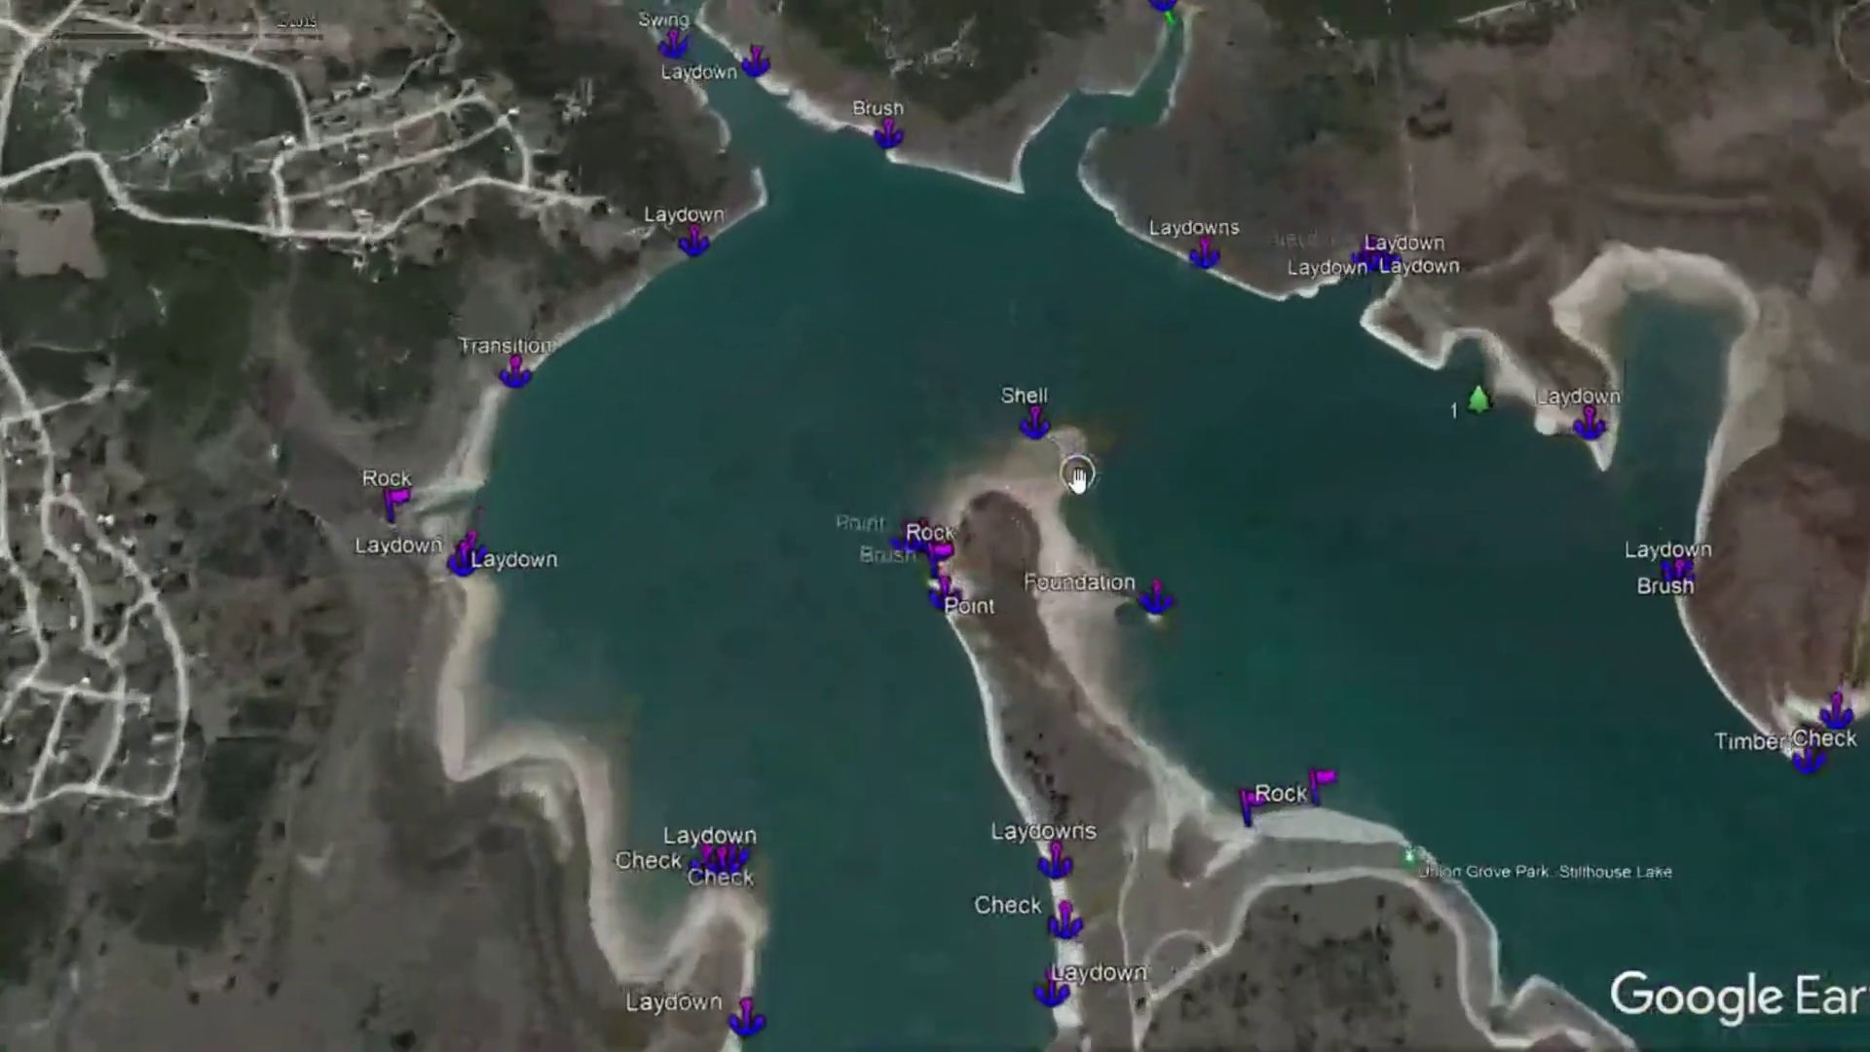
pyautogui.scroll(2, 1071, 473)
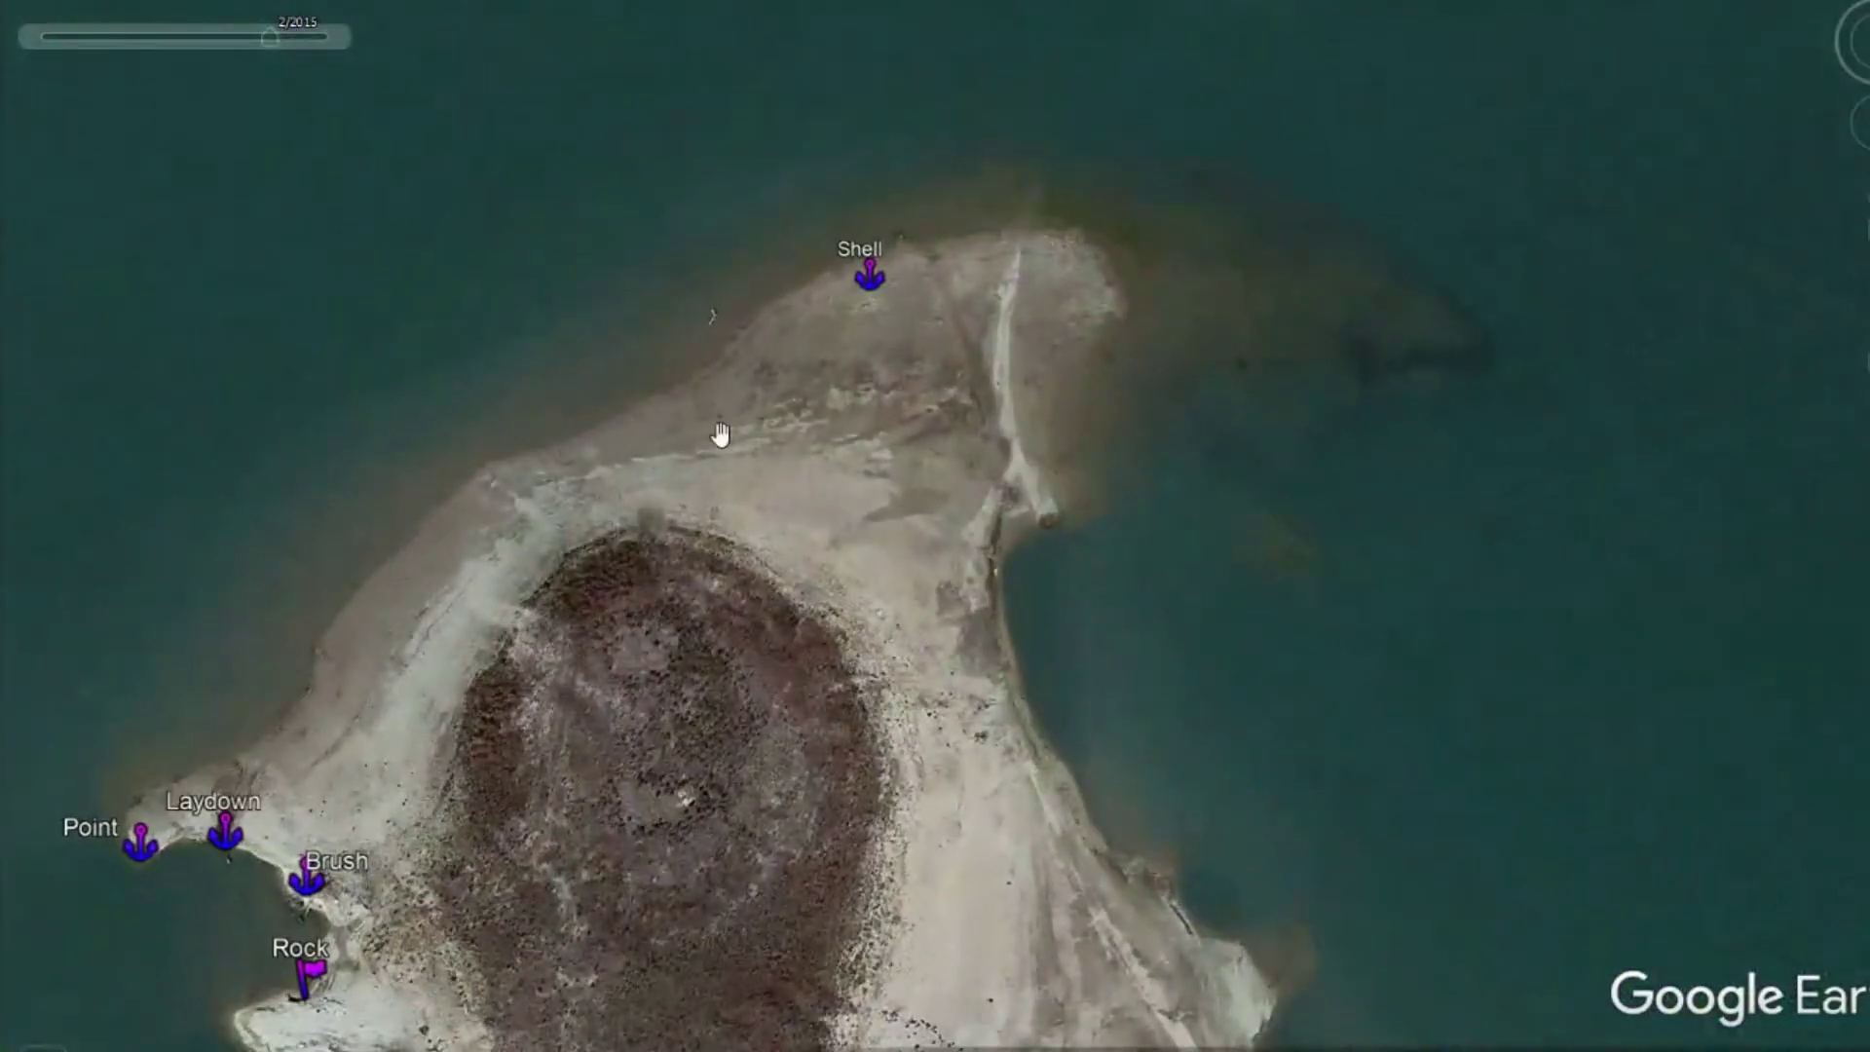
pyautogui.scroll(4, 990, 417)
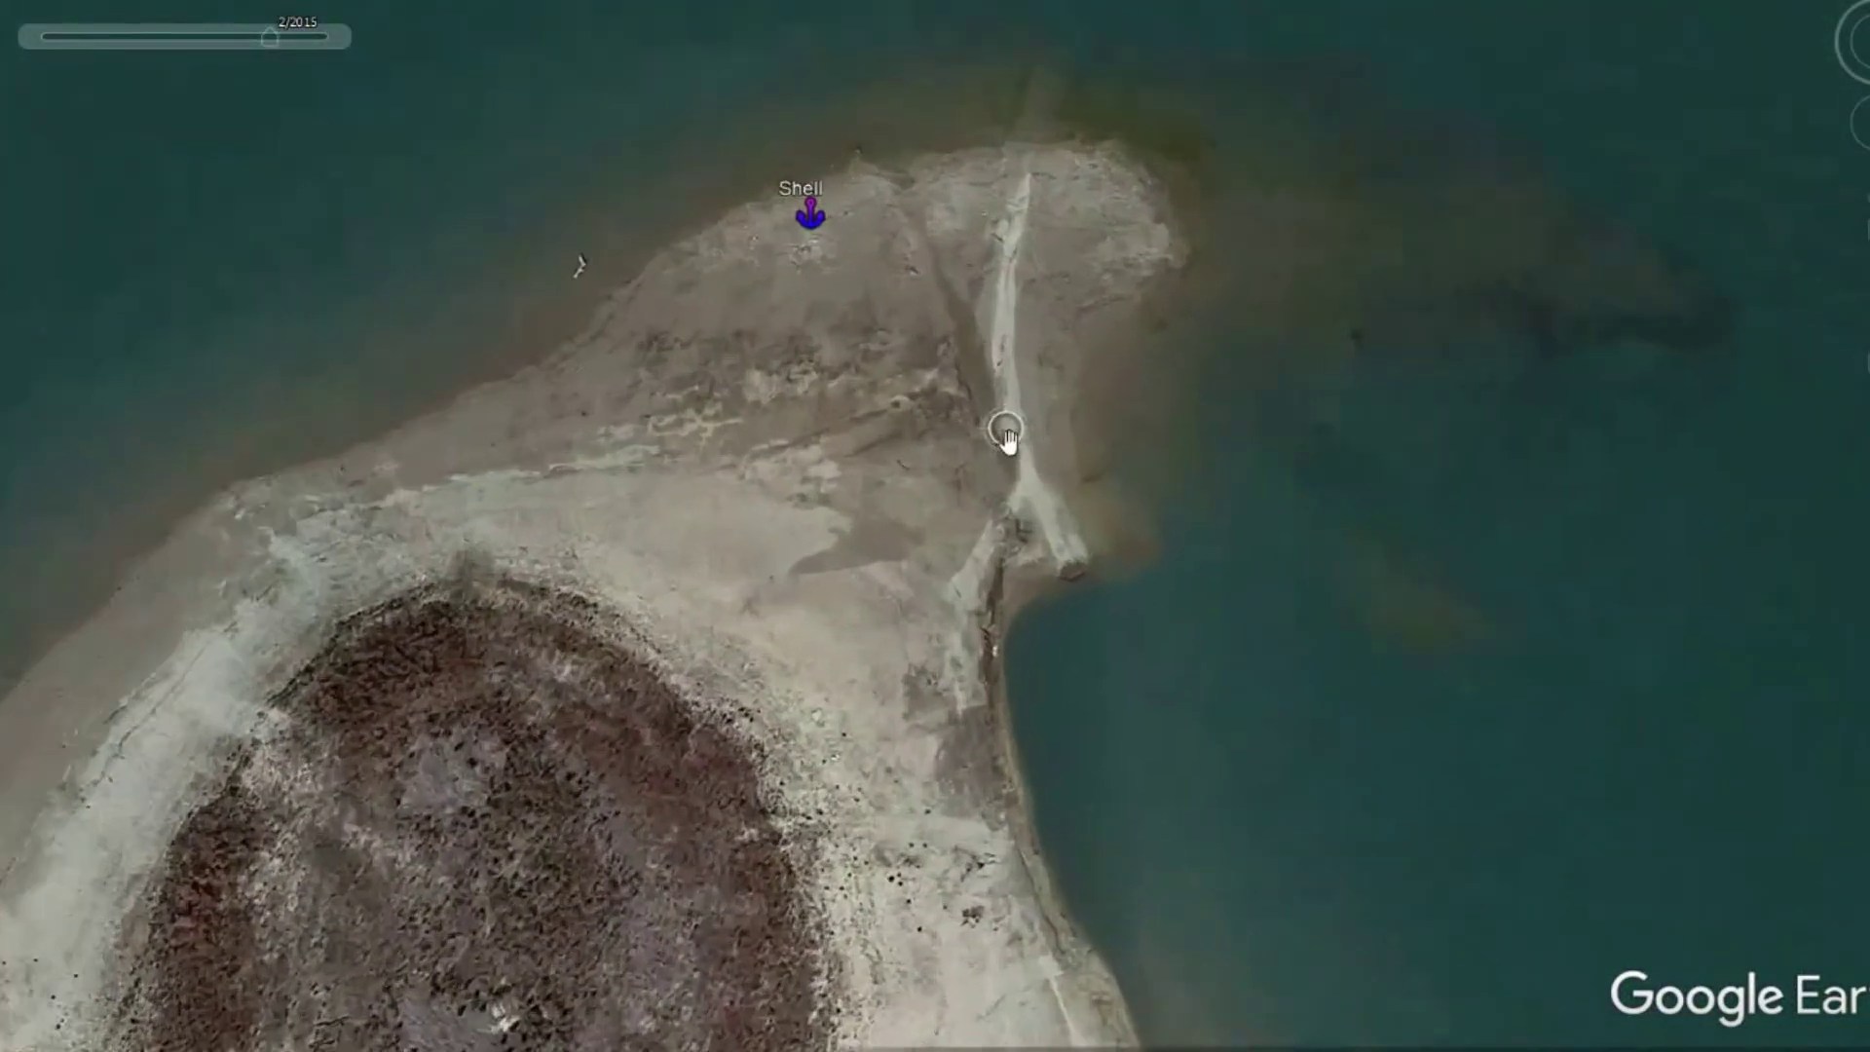
# Examine the old roadbed and the exposed bank around the Shell waypoint up close, then in relation to the surrounding shorelines
pyautogui.scroll(2, 1007, 446)
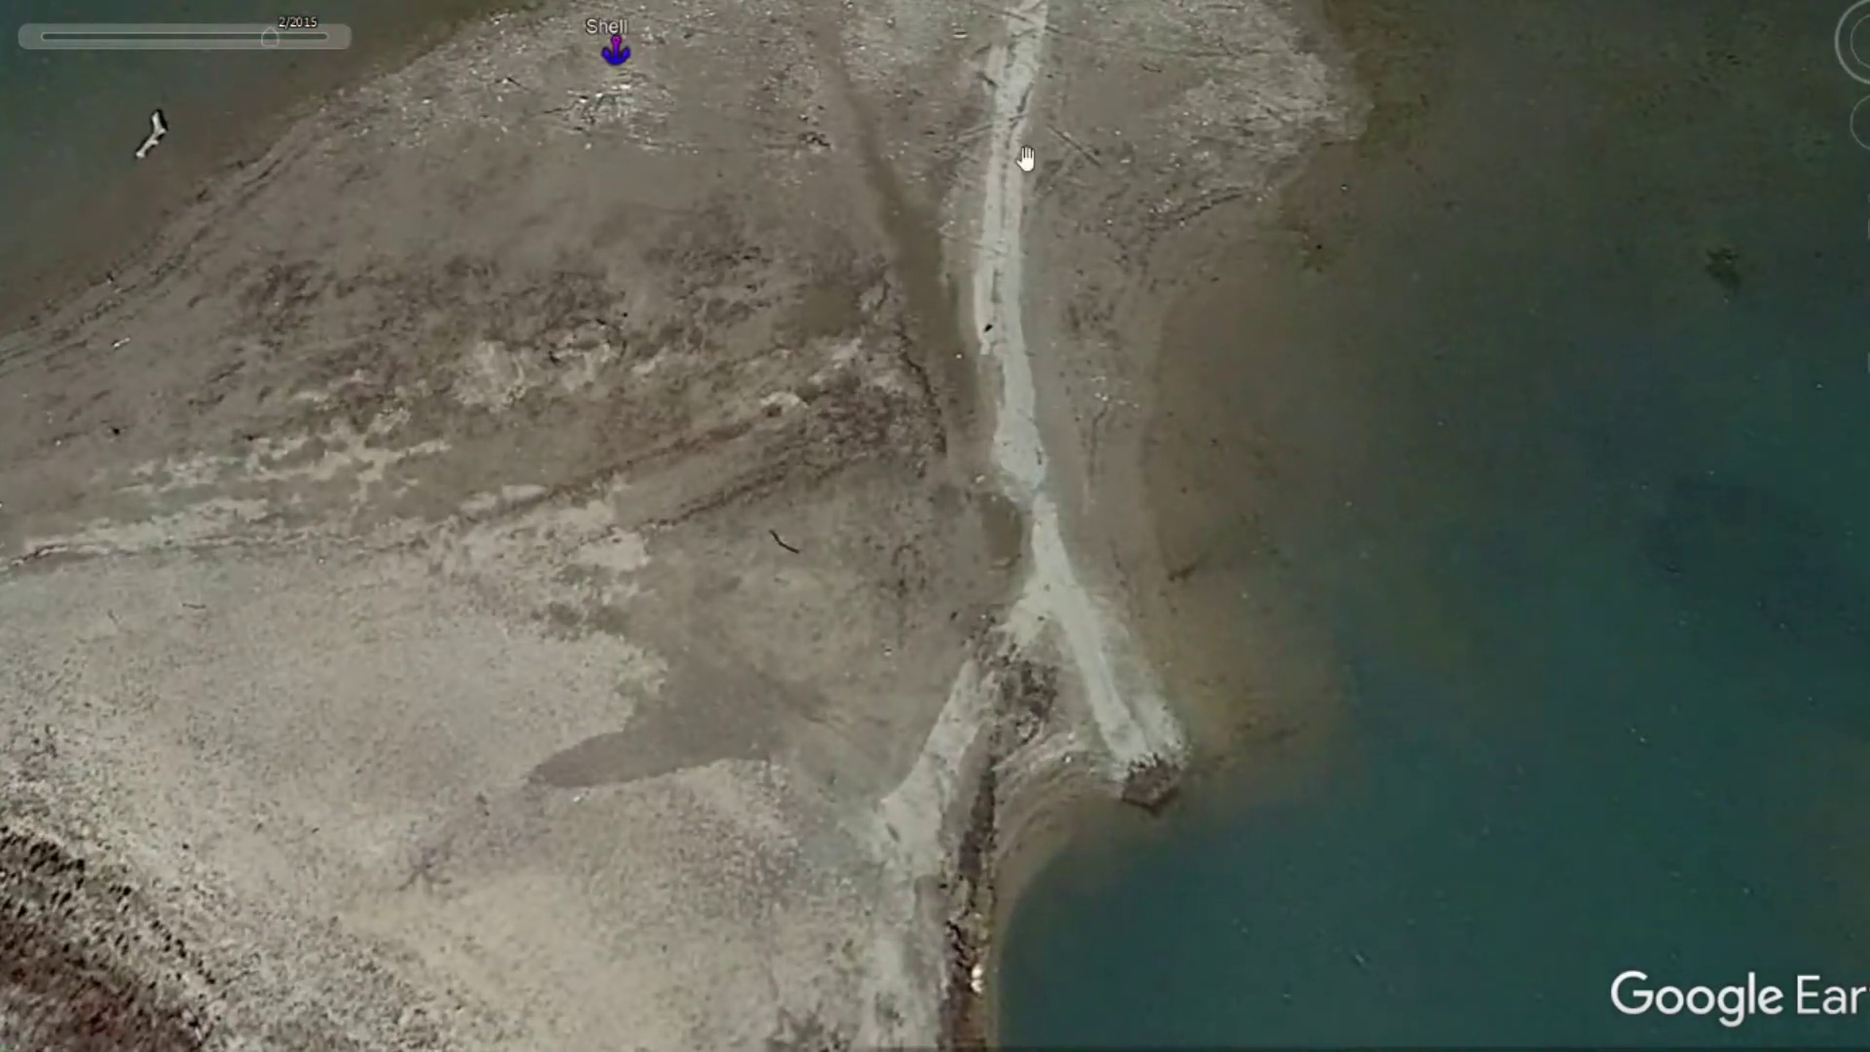
pyautogui.moveTo(1026, 158); pyautogui.dragTo(1022, 421)
pyautogui.scroll(-2, 1023, 429)
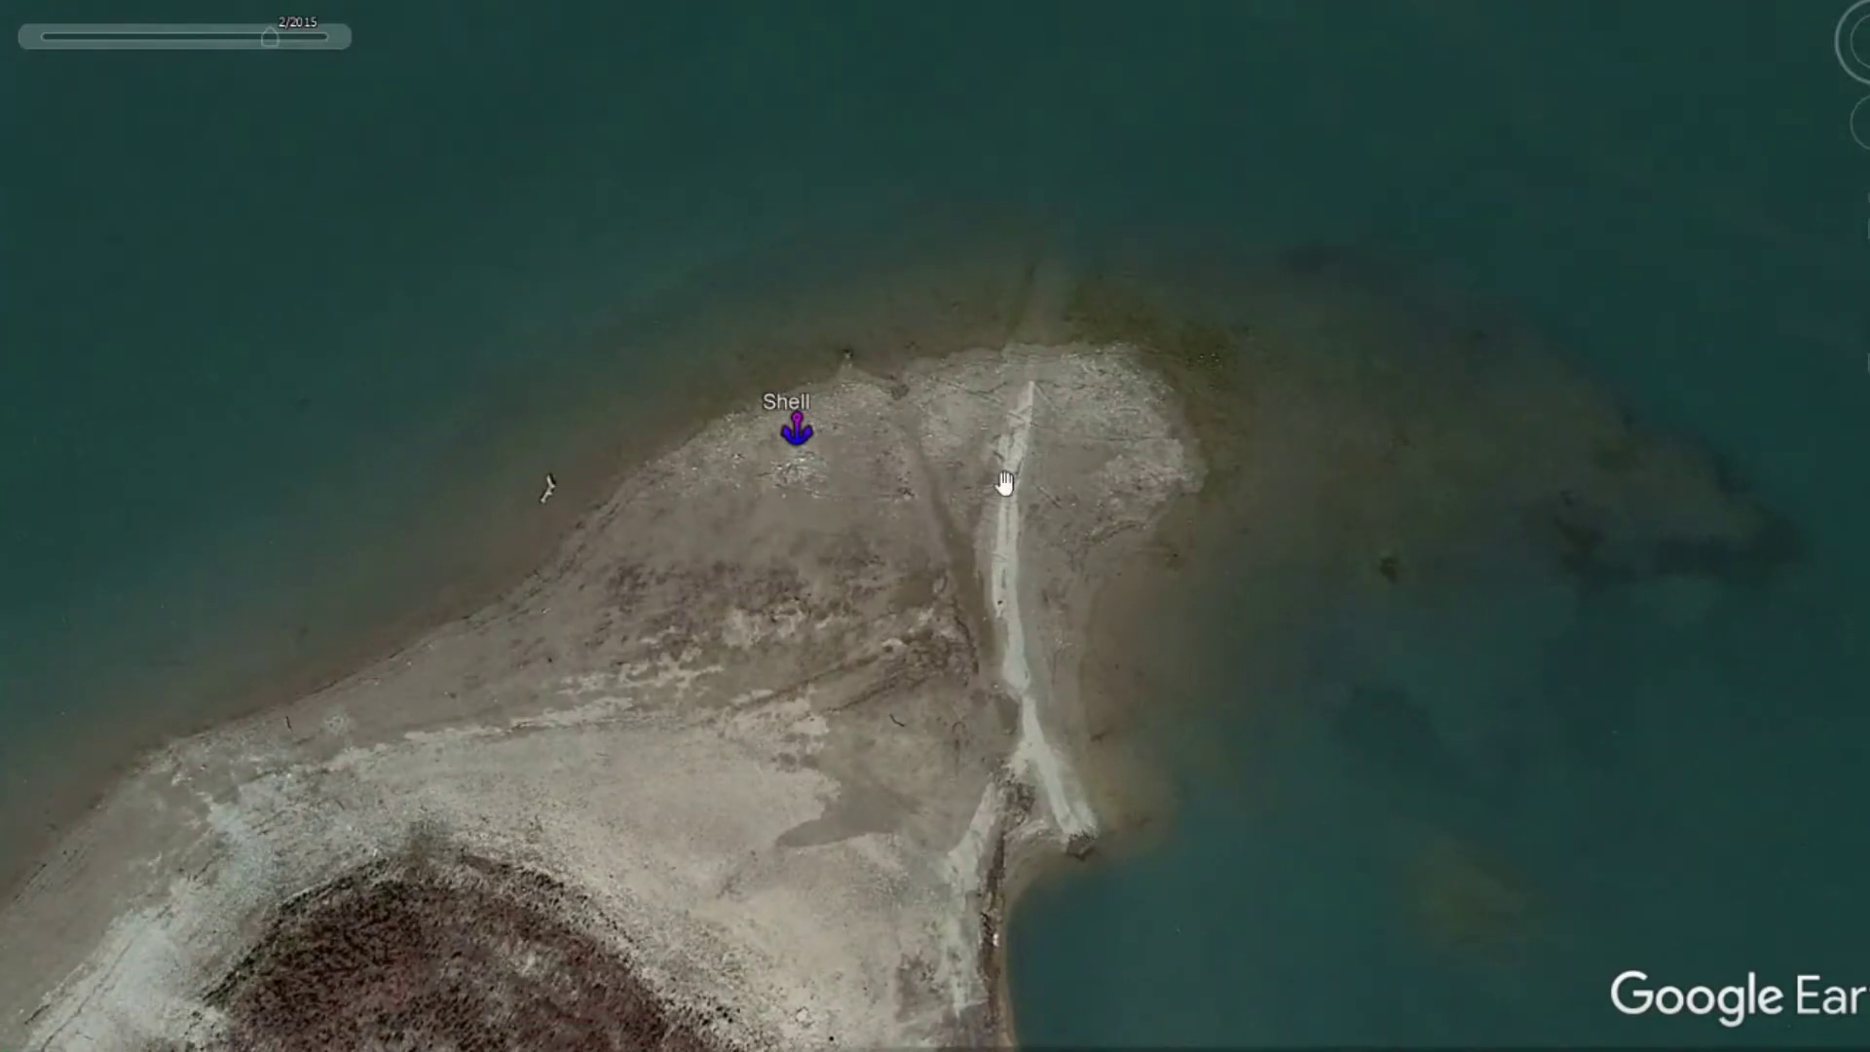
pyautogui.scroll(3, 764, 431)
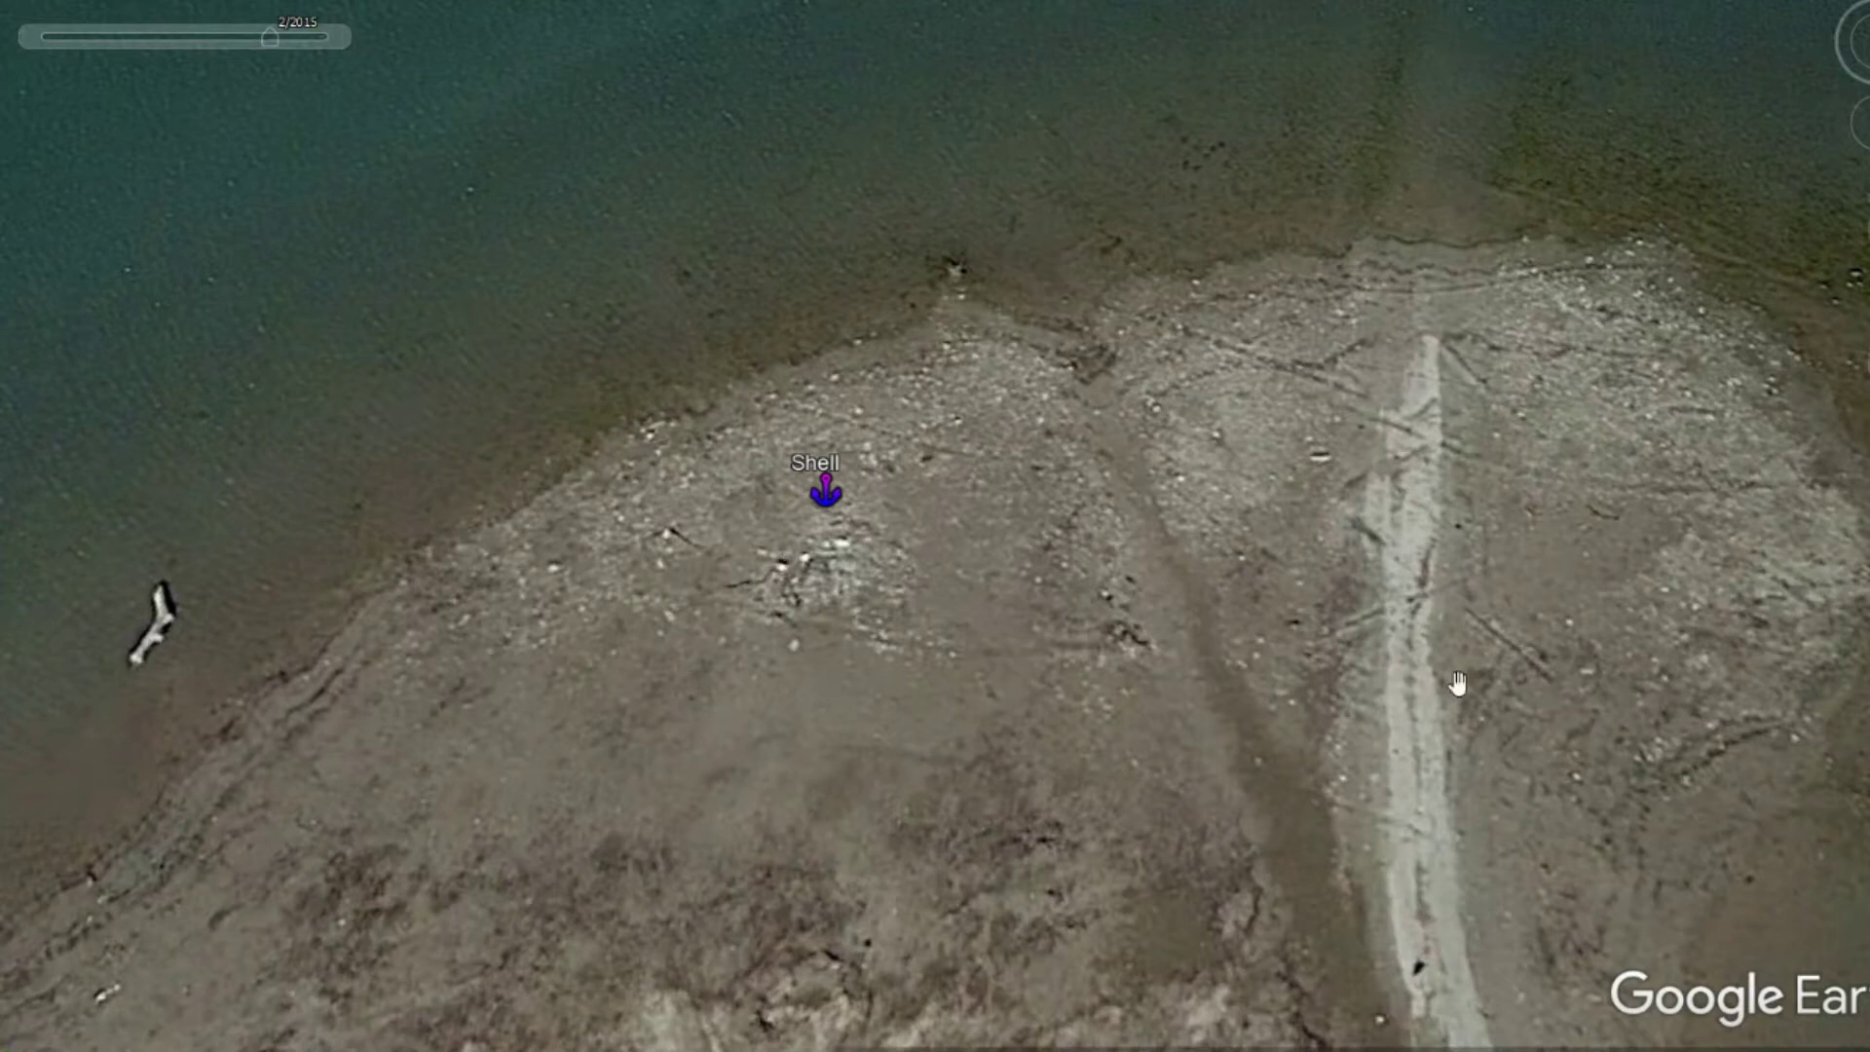
pyautogui.scroll(-5, 1458, 685)
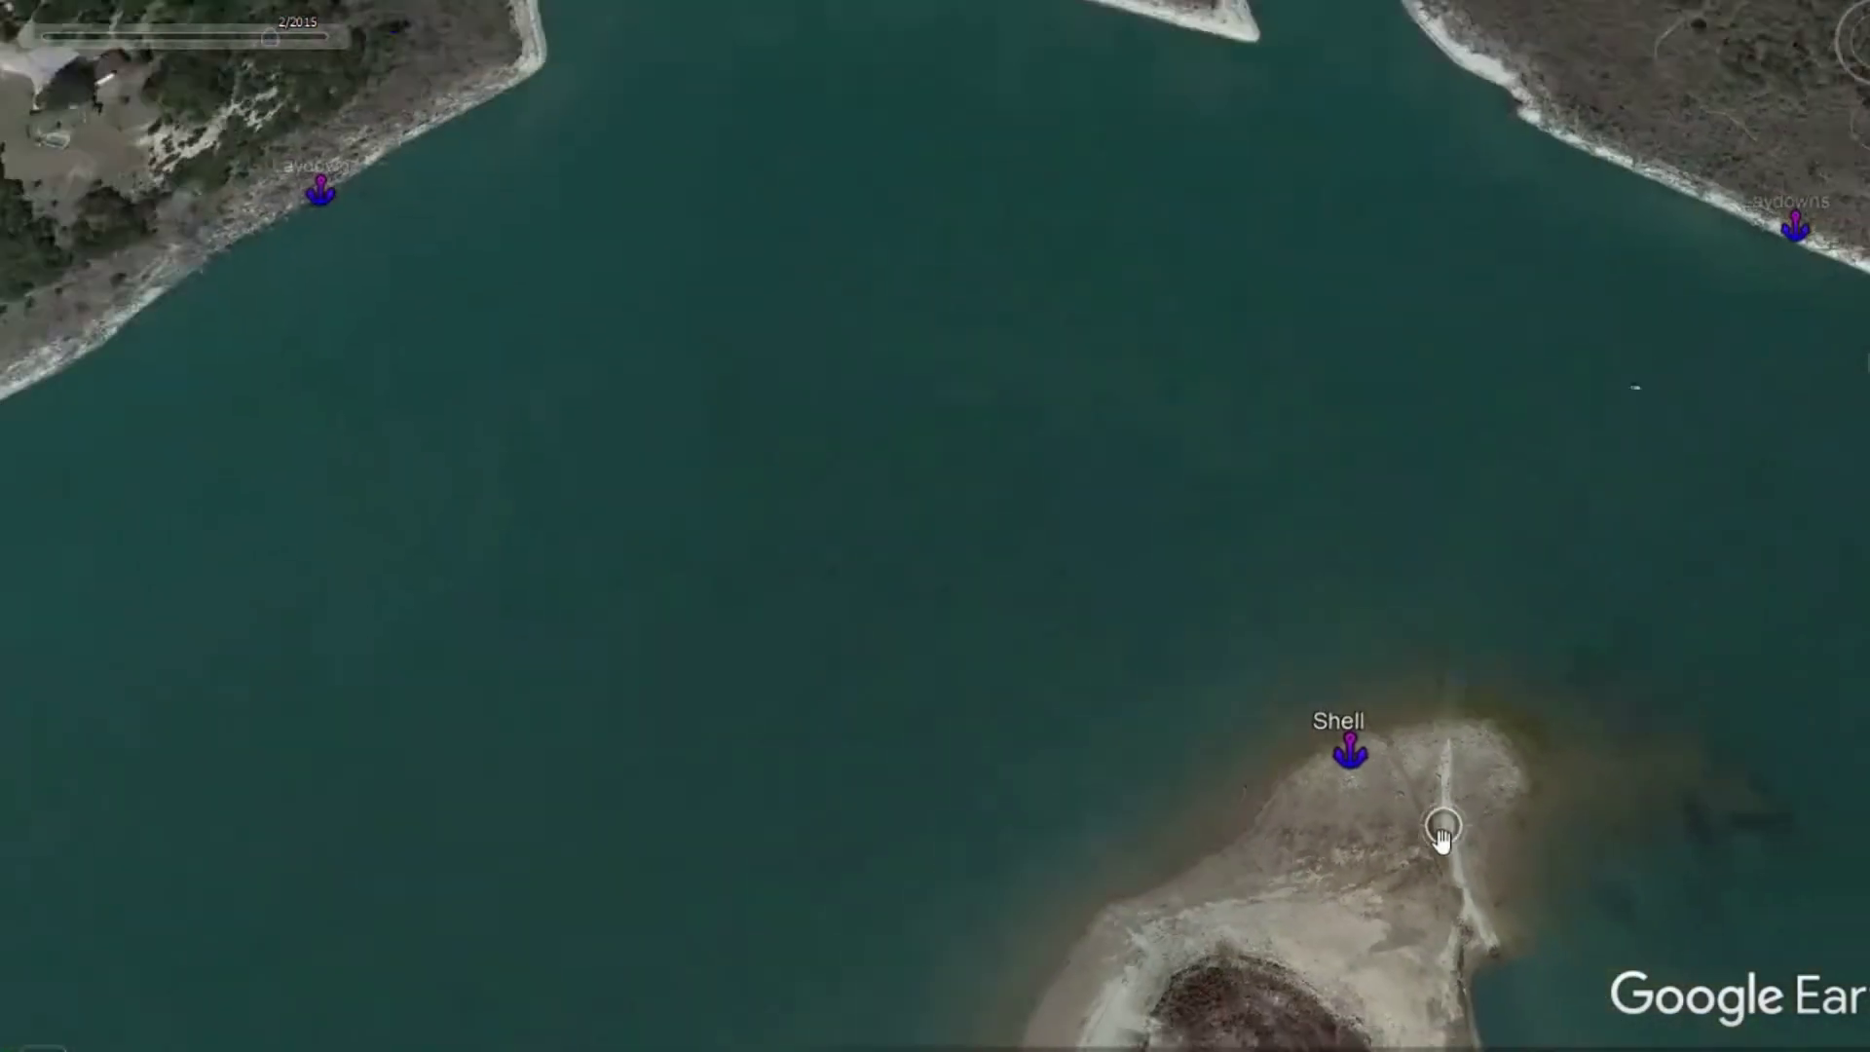
pyautogui.scroll(-5, 1441, 832)
pyautogui.moveTo(1483, 820); pyautogui.dragTo(990, 449)
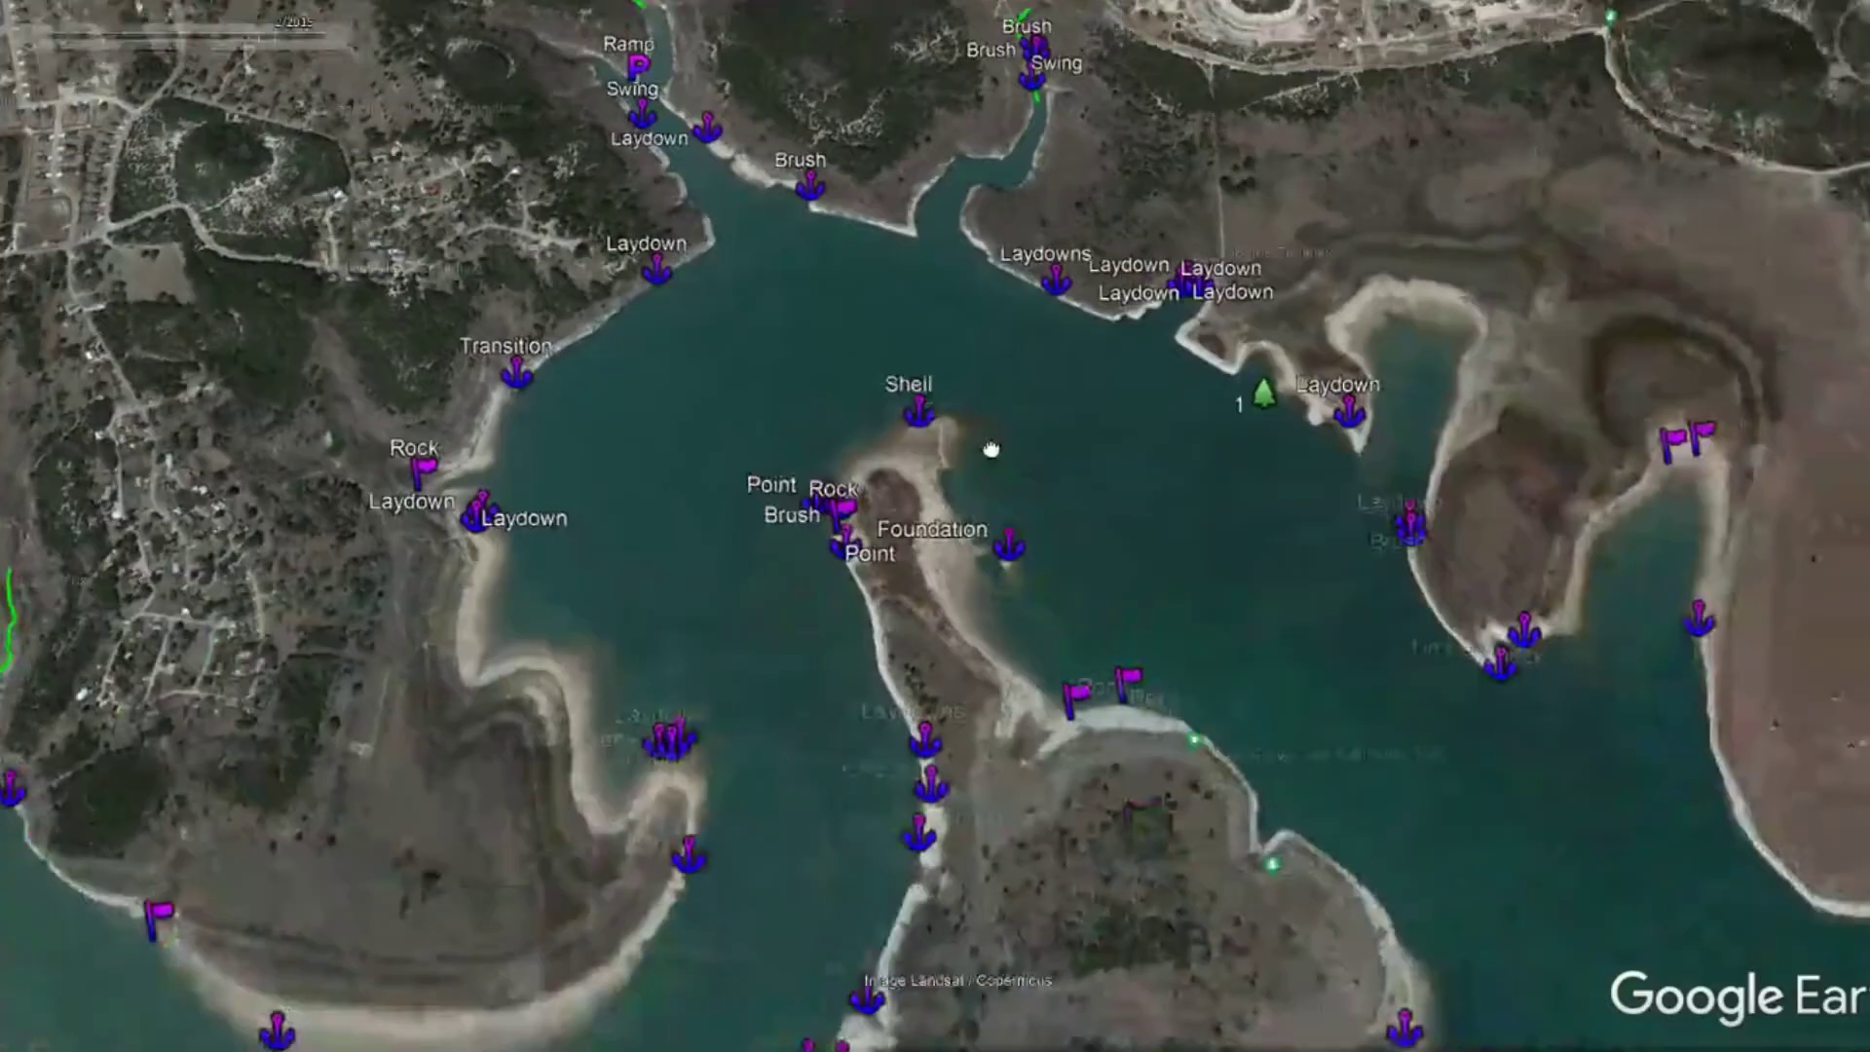
# Compare the hump south of the Shell waypoint in the 1/2022 imagery with the 2/2015 imagery
pyautogui.scroll(3, 866, 398)
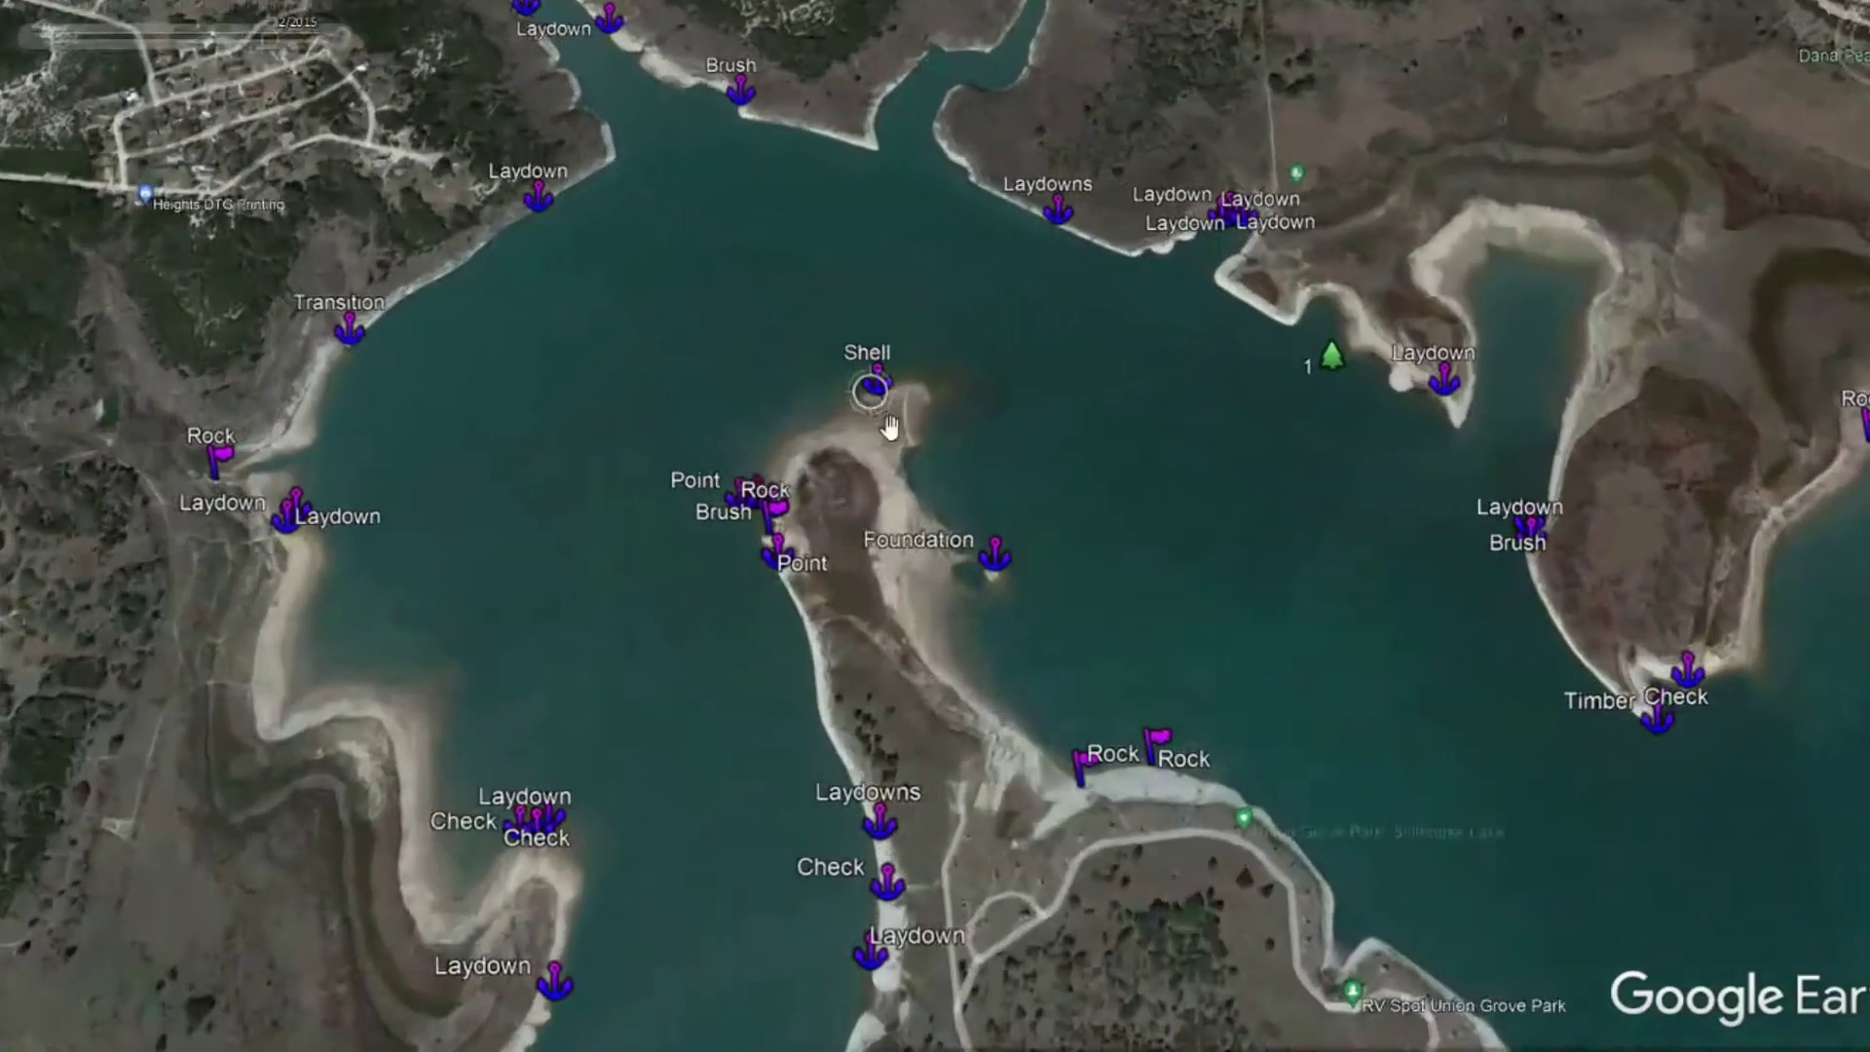
pyautogui.moveTo(275, 37); pyautogui.dragTo(322, 37)
pyautogui.scroll(1, 919, 410)
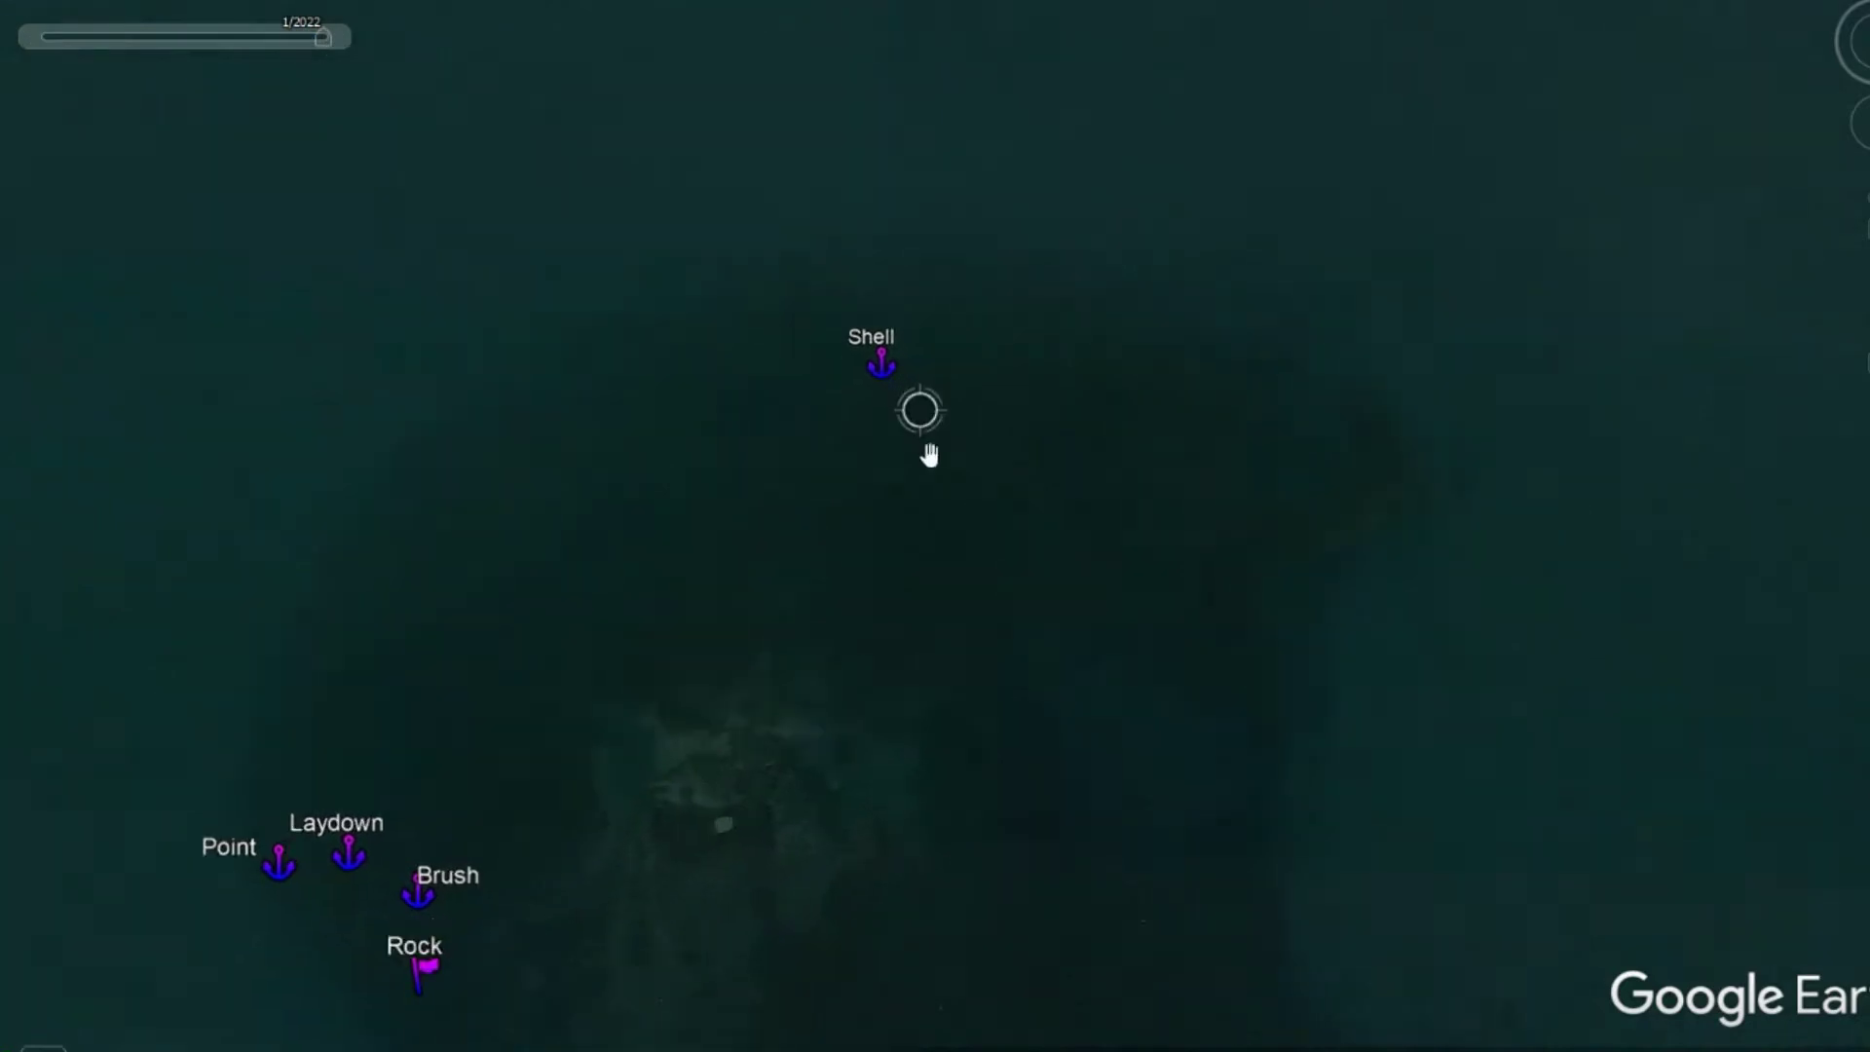
pyautogui.moveTo(952, 634); pyautogui.dragTo(954, 253)
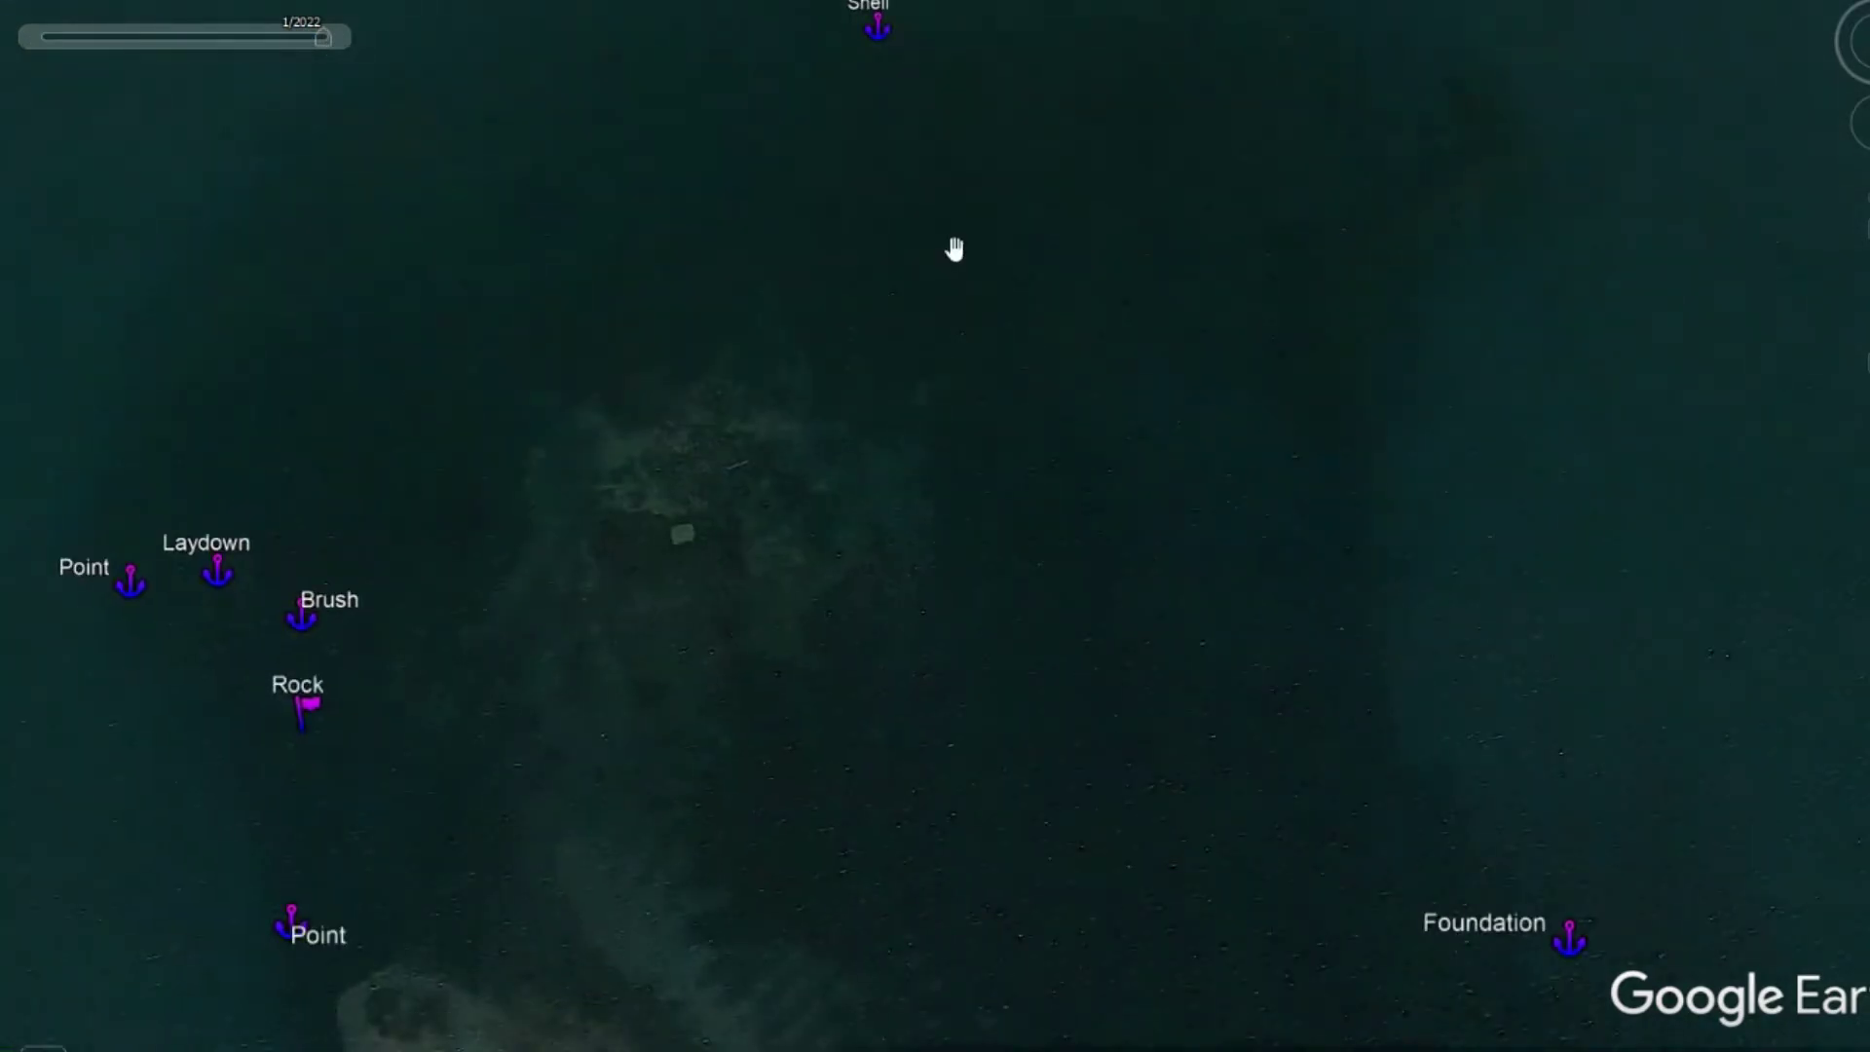
pyautogui.scroll(-3, 967, 331)
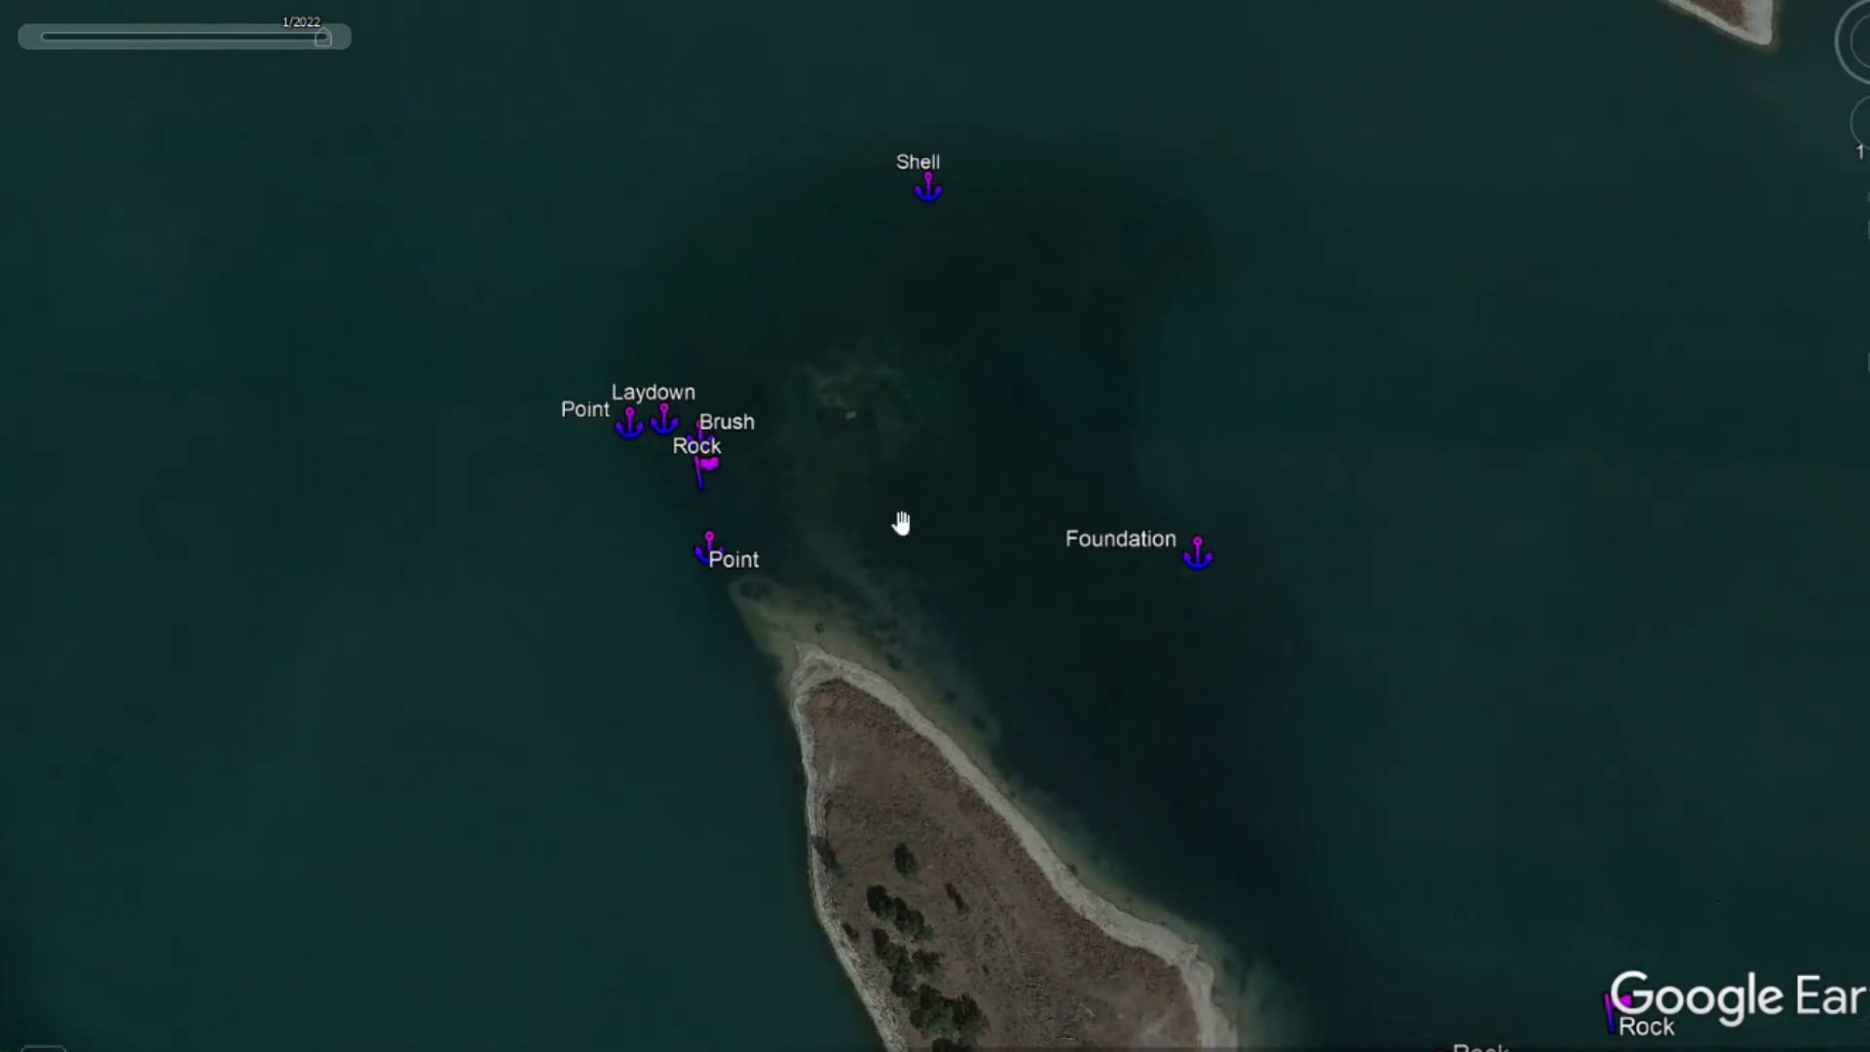
pyautogui.scroll(3, 851, 421)
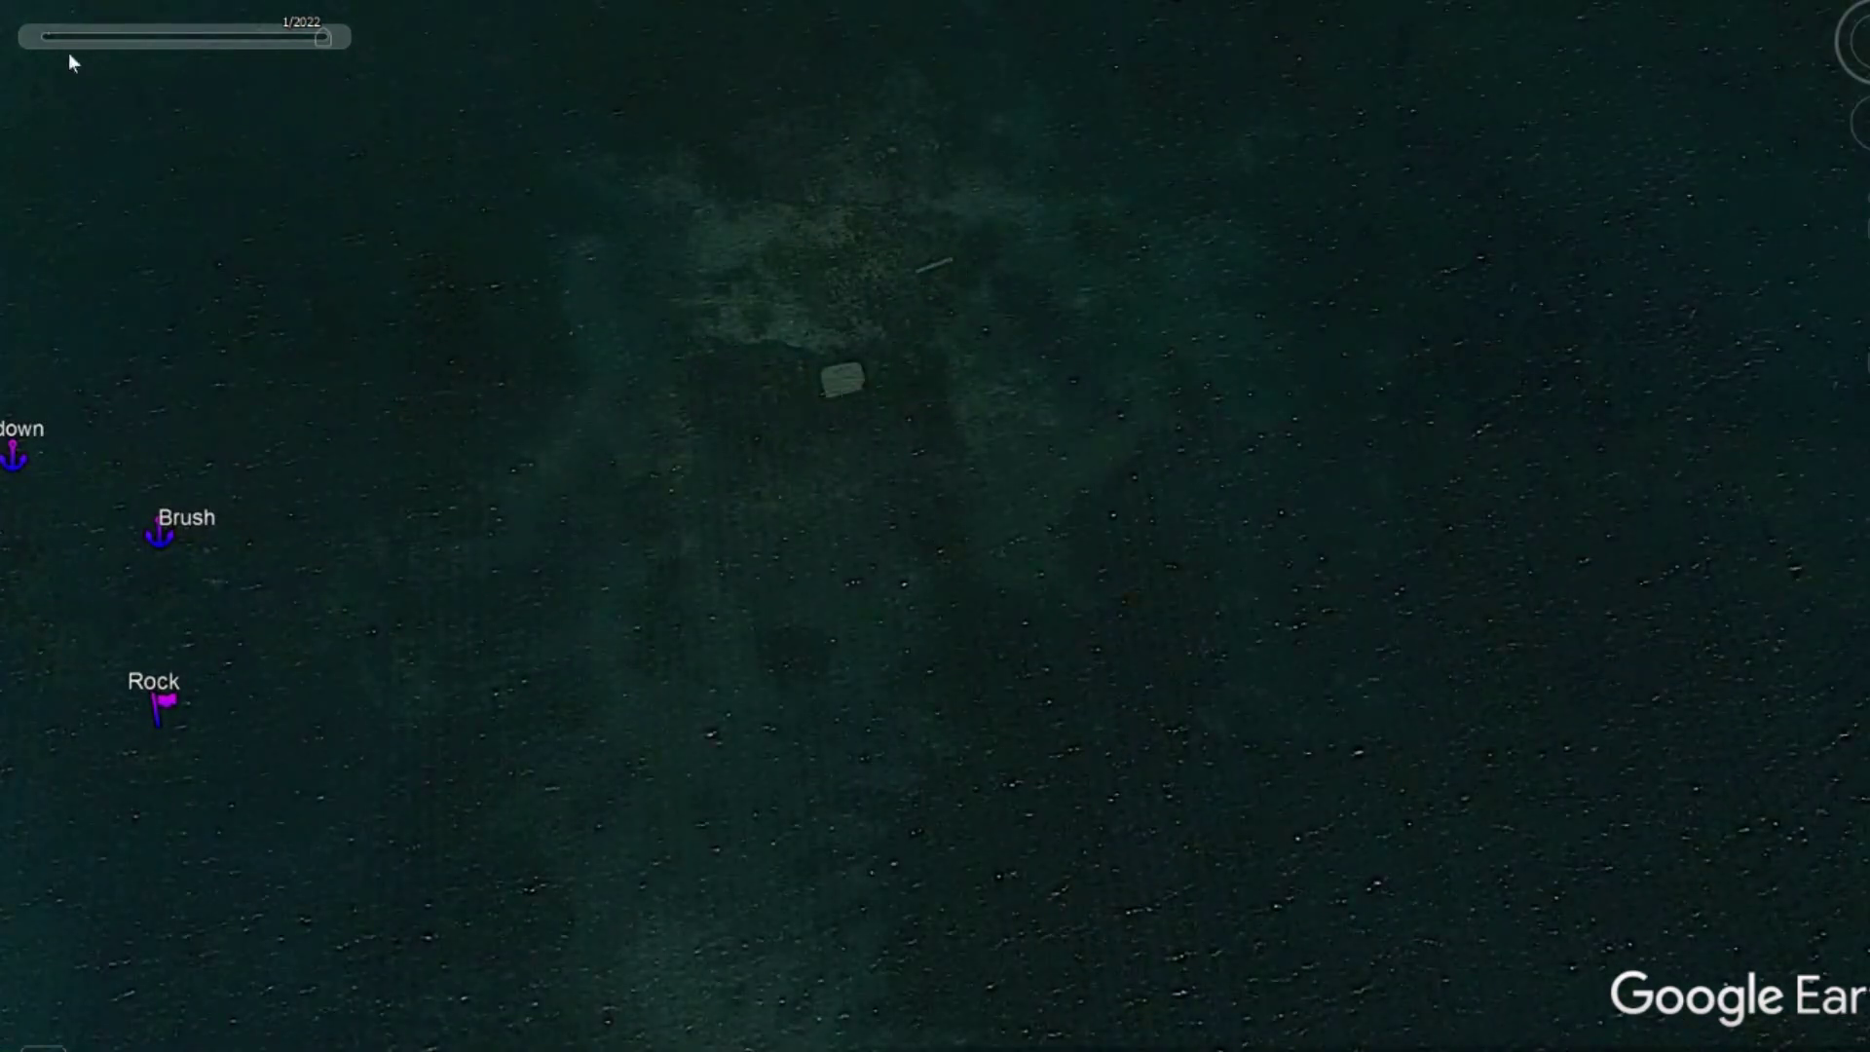
pyautogui.click(32, 38)
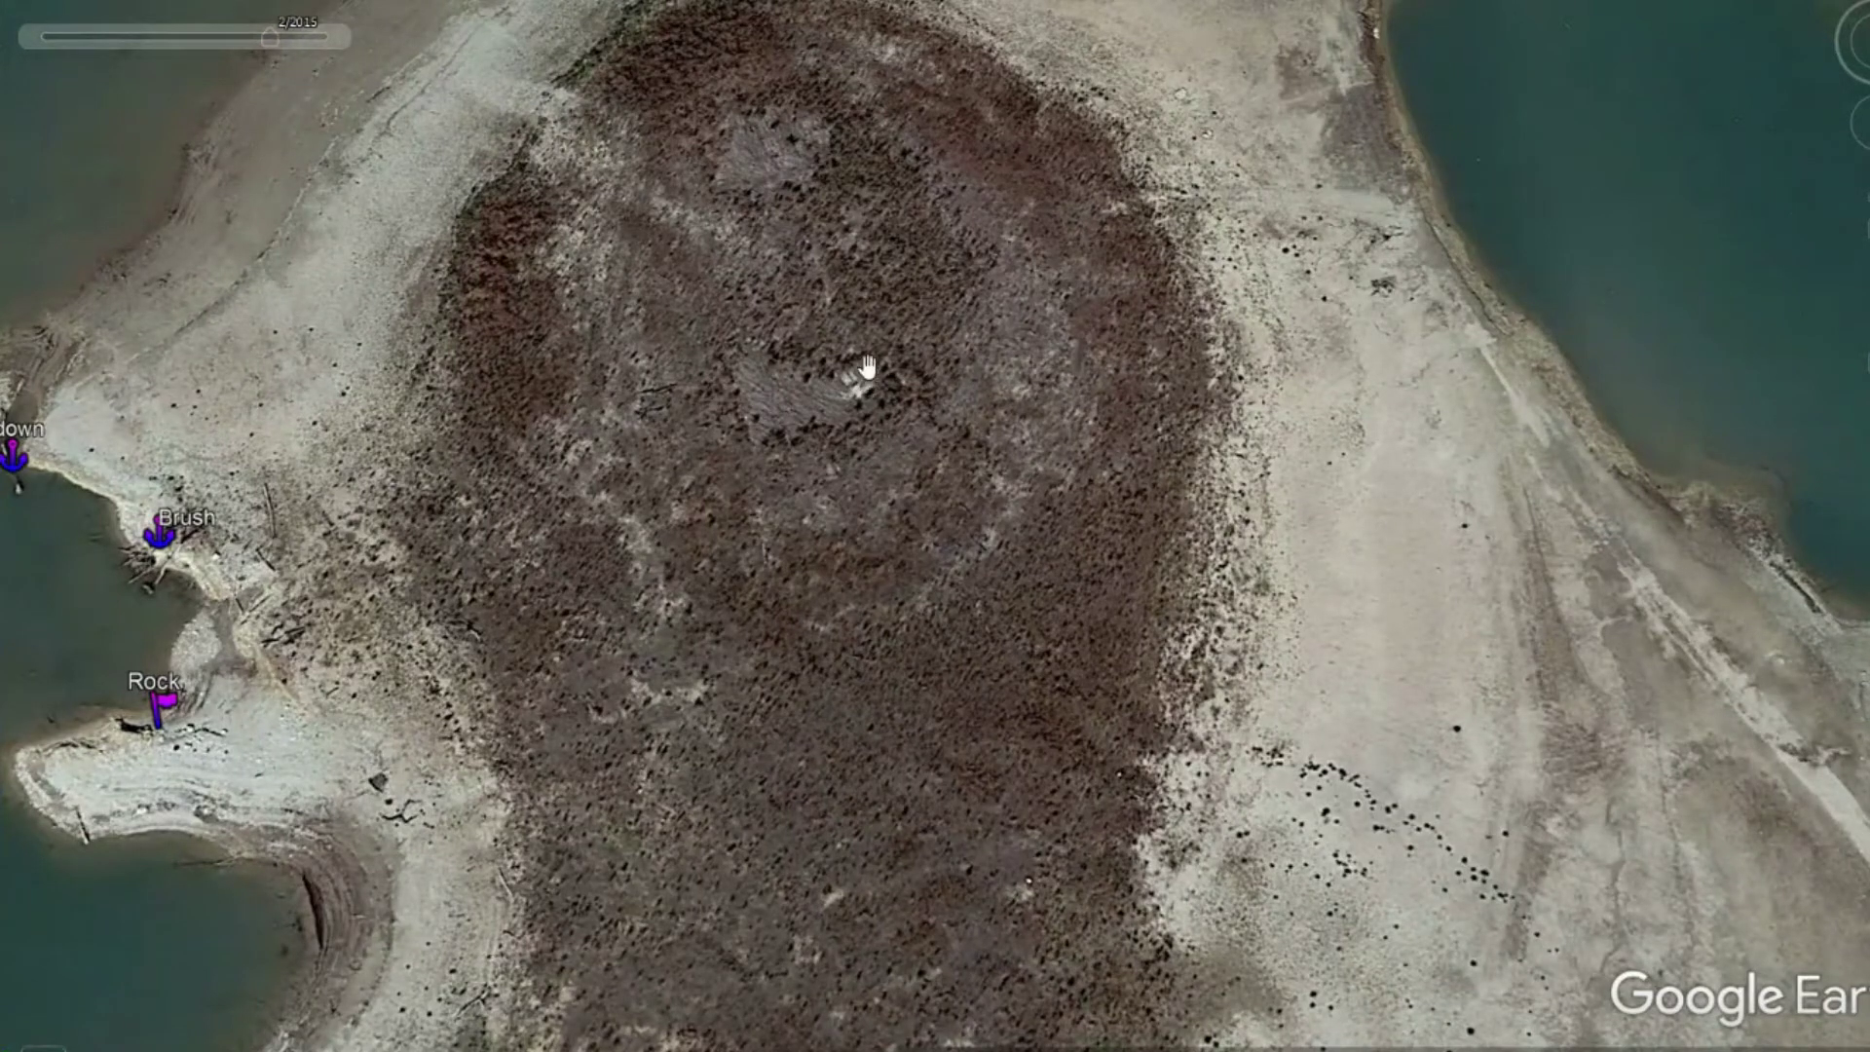
# Inspect the Foundation waypoint and the exposed slab off the east side of the peninsula
pyautogui.scroll(-5, 867, 368)
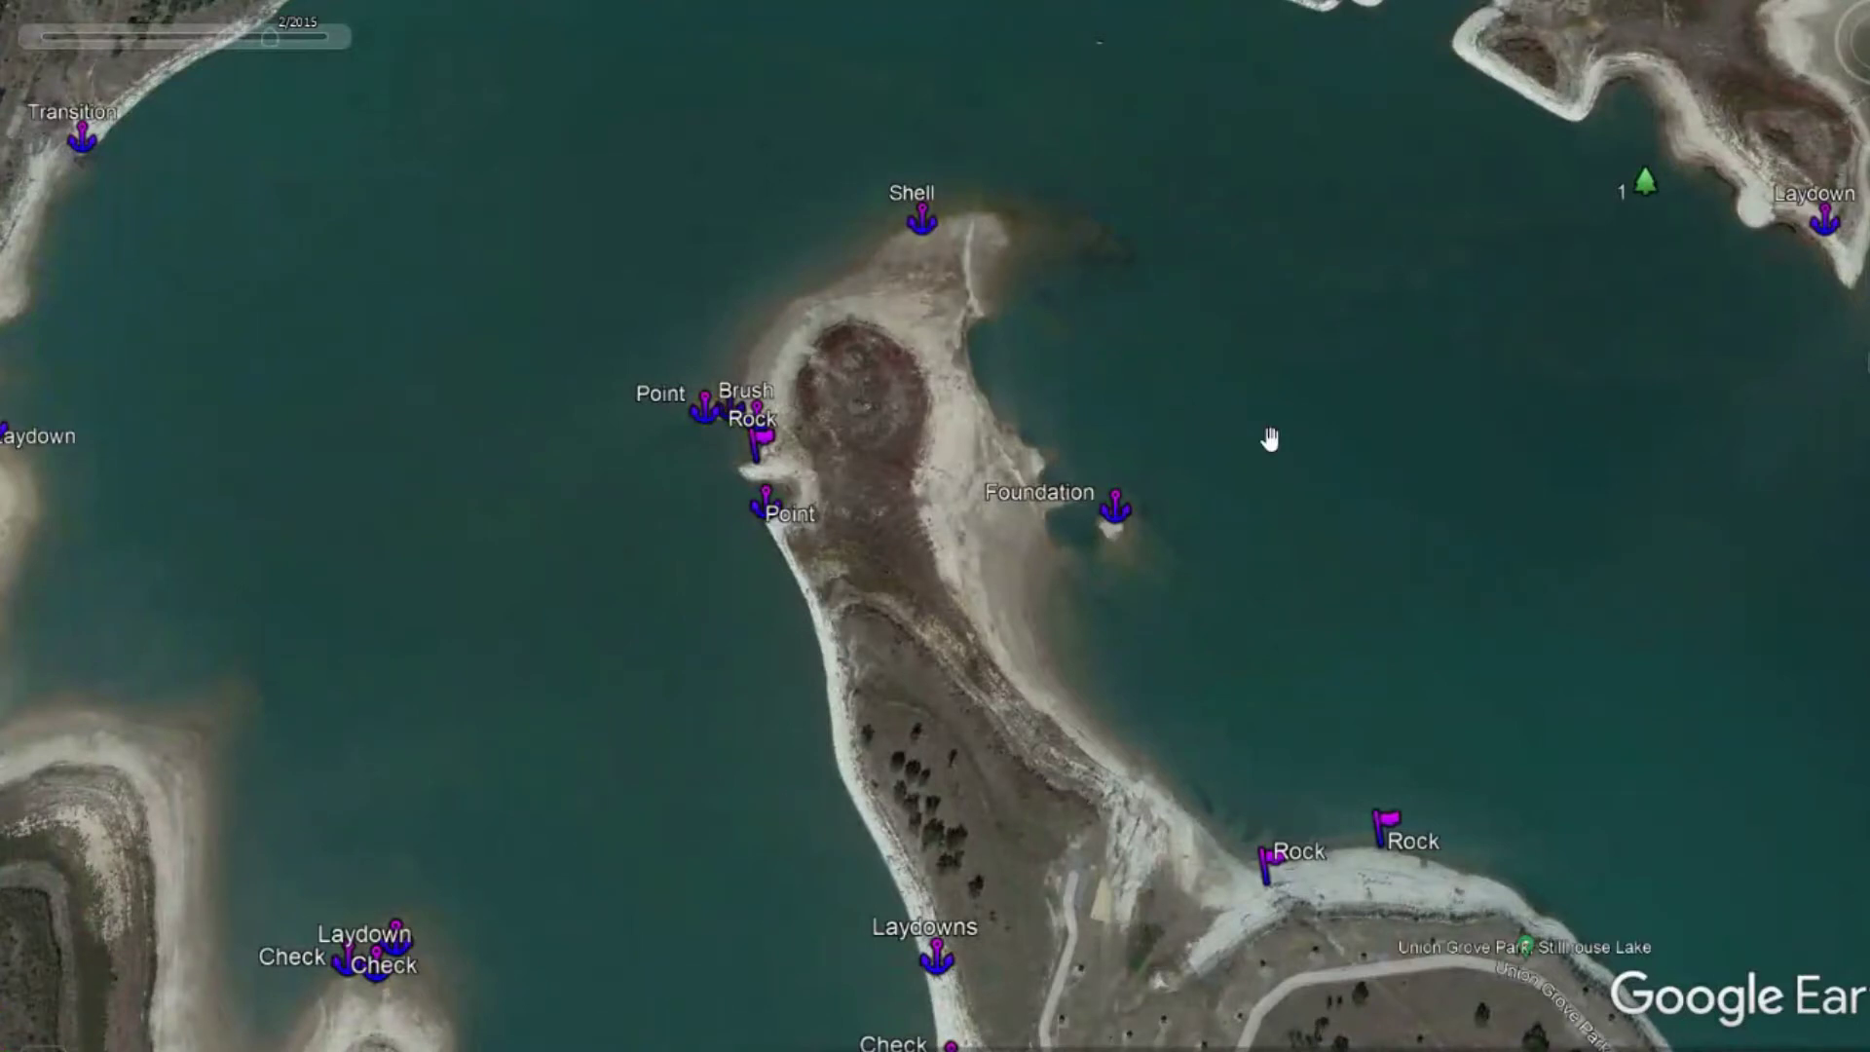
pyautogui.moveTo(1270, 440); pyautogui.dragTo(772, 547)
pyautogui.doubleClick(447, 529)
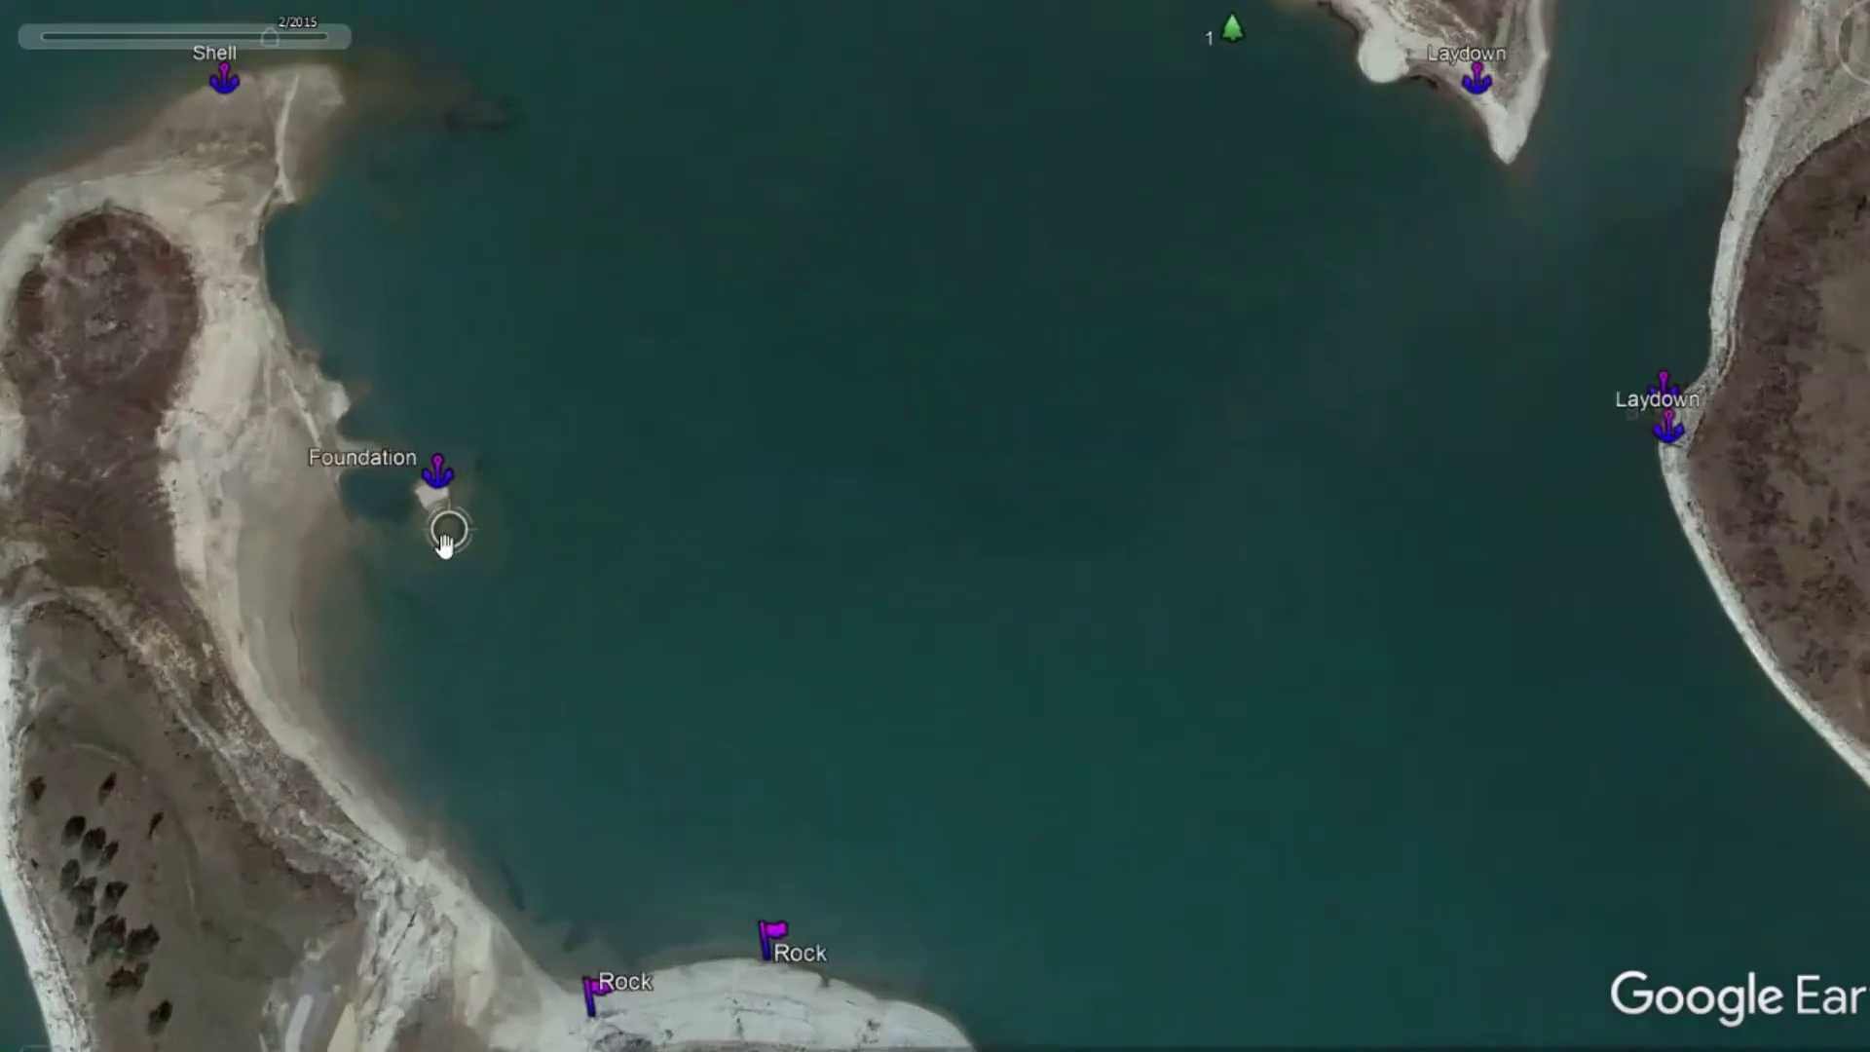
pyautogui.moveTo(391, 450); pyautogui.dragTo(826, 406)
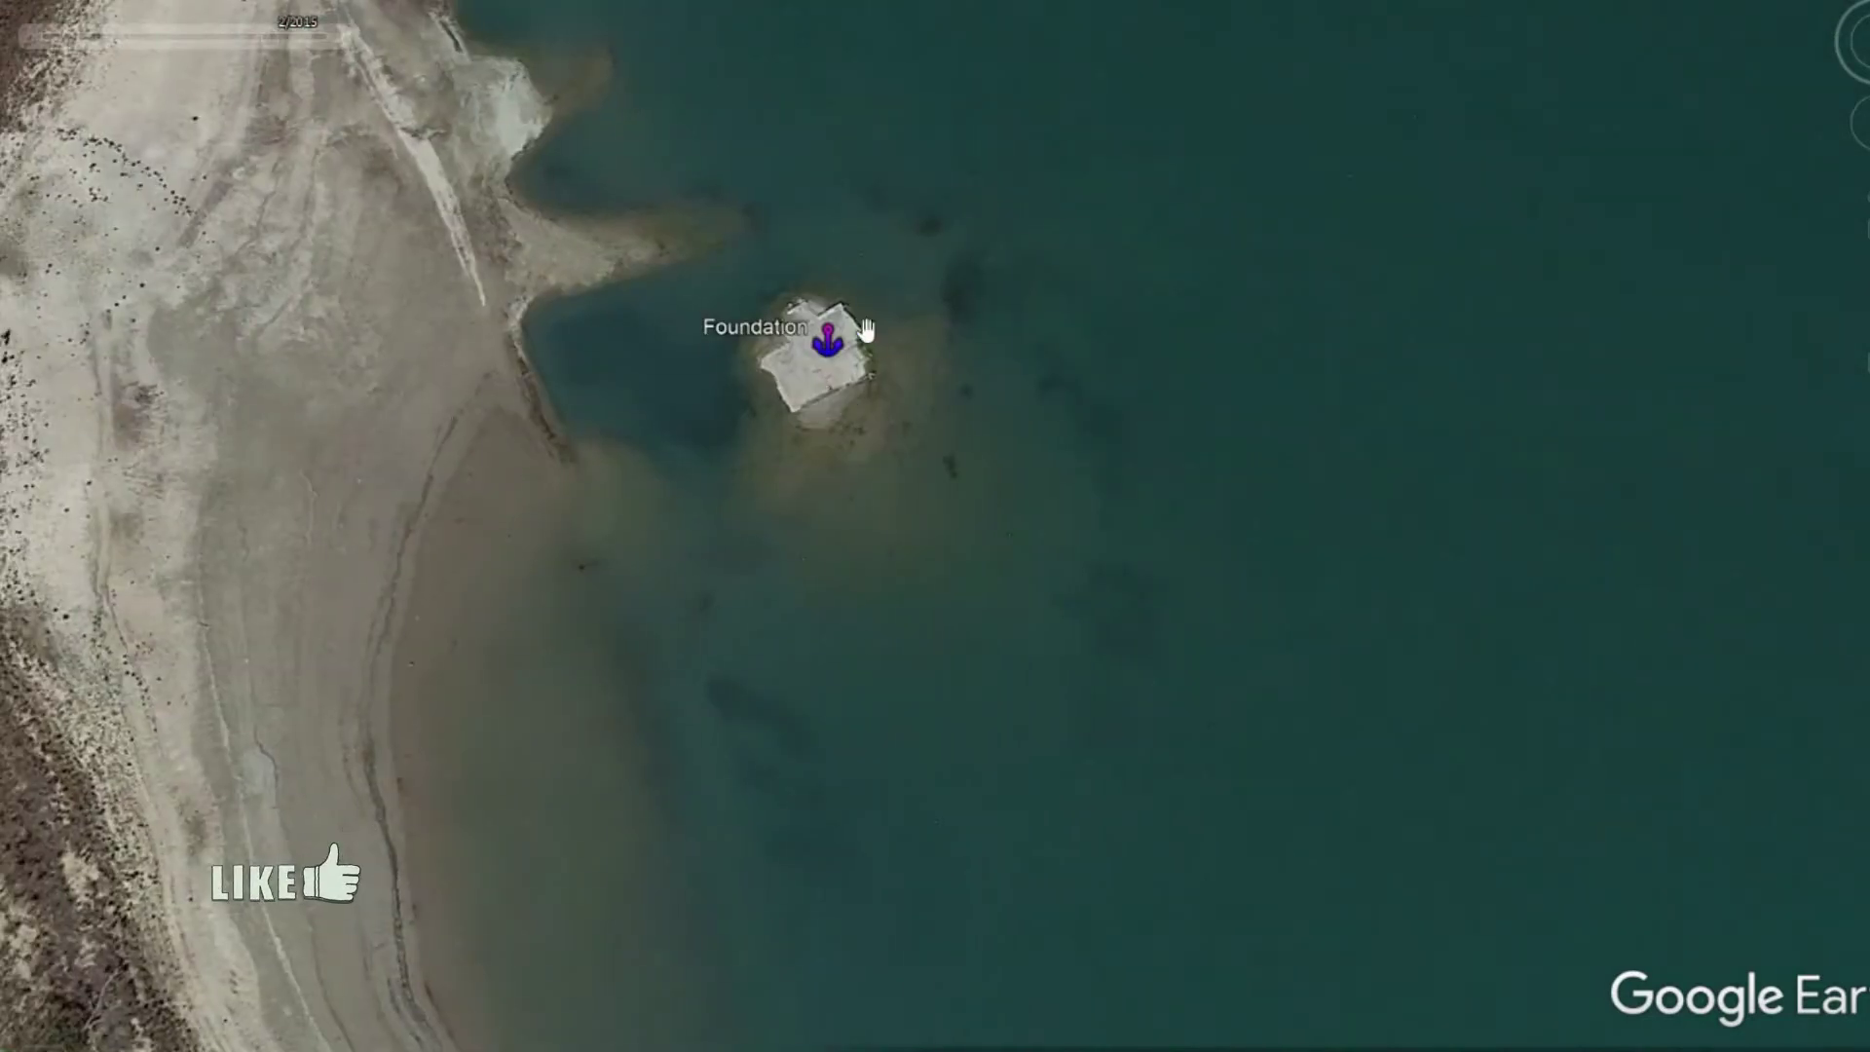
pyautogui.scroll(-3, 847, 489)
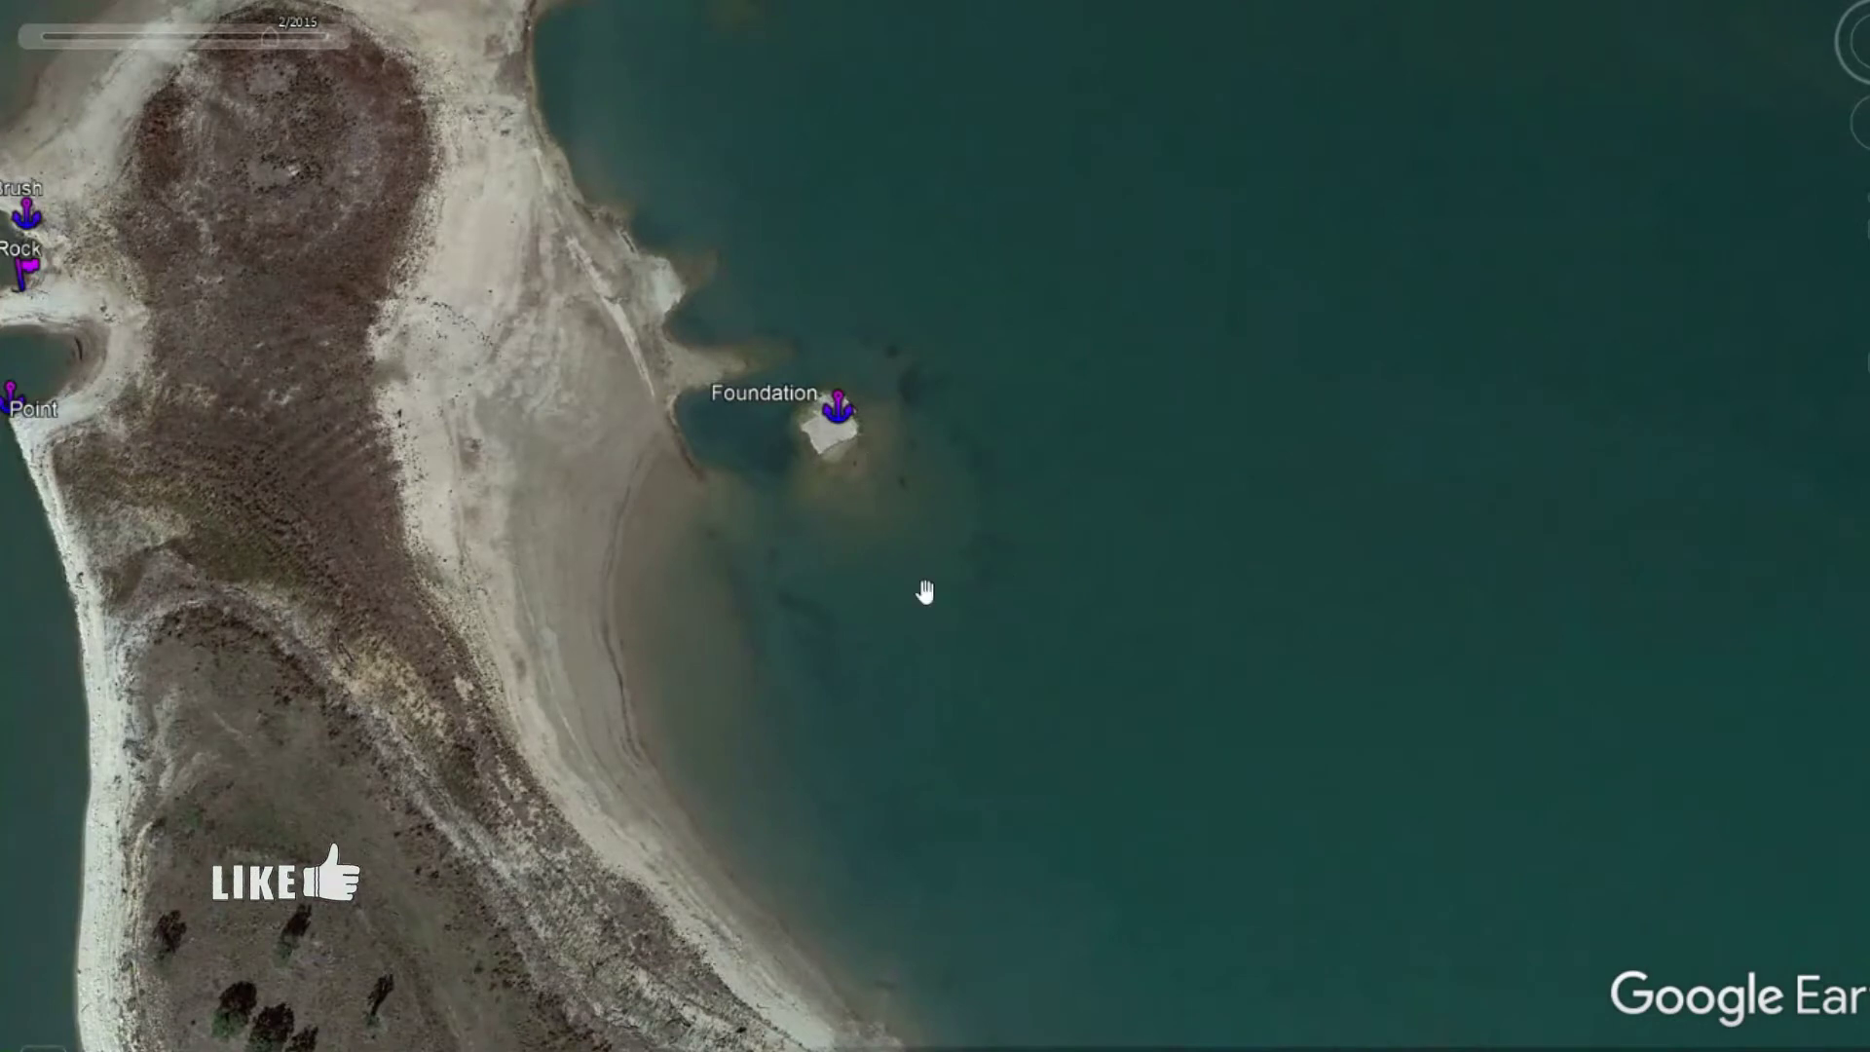
# Inspect the two Rock waypoints along the park's north bank, southeast of the Foundation waypoint
pyautogui.moveTo(925, 591); pyautogui.dragTo(822, 429)
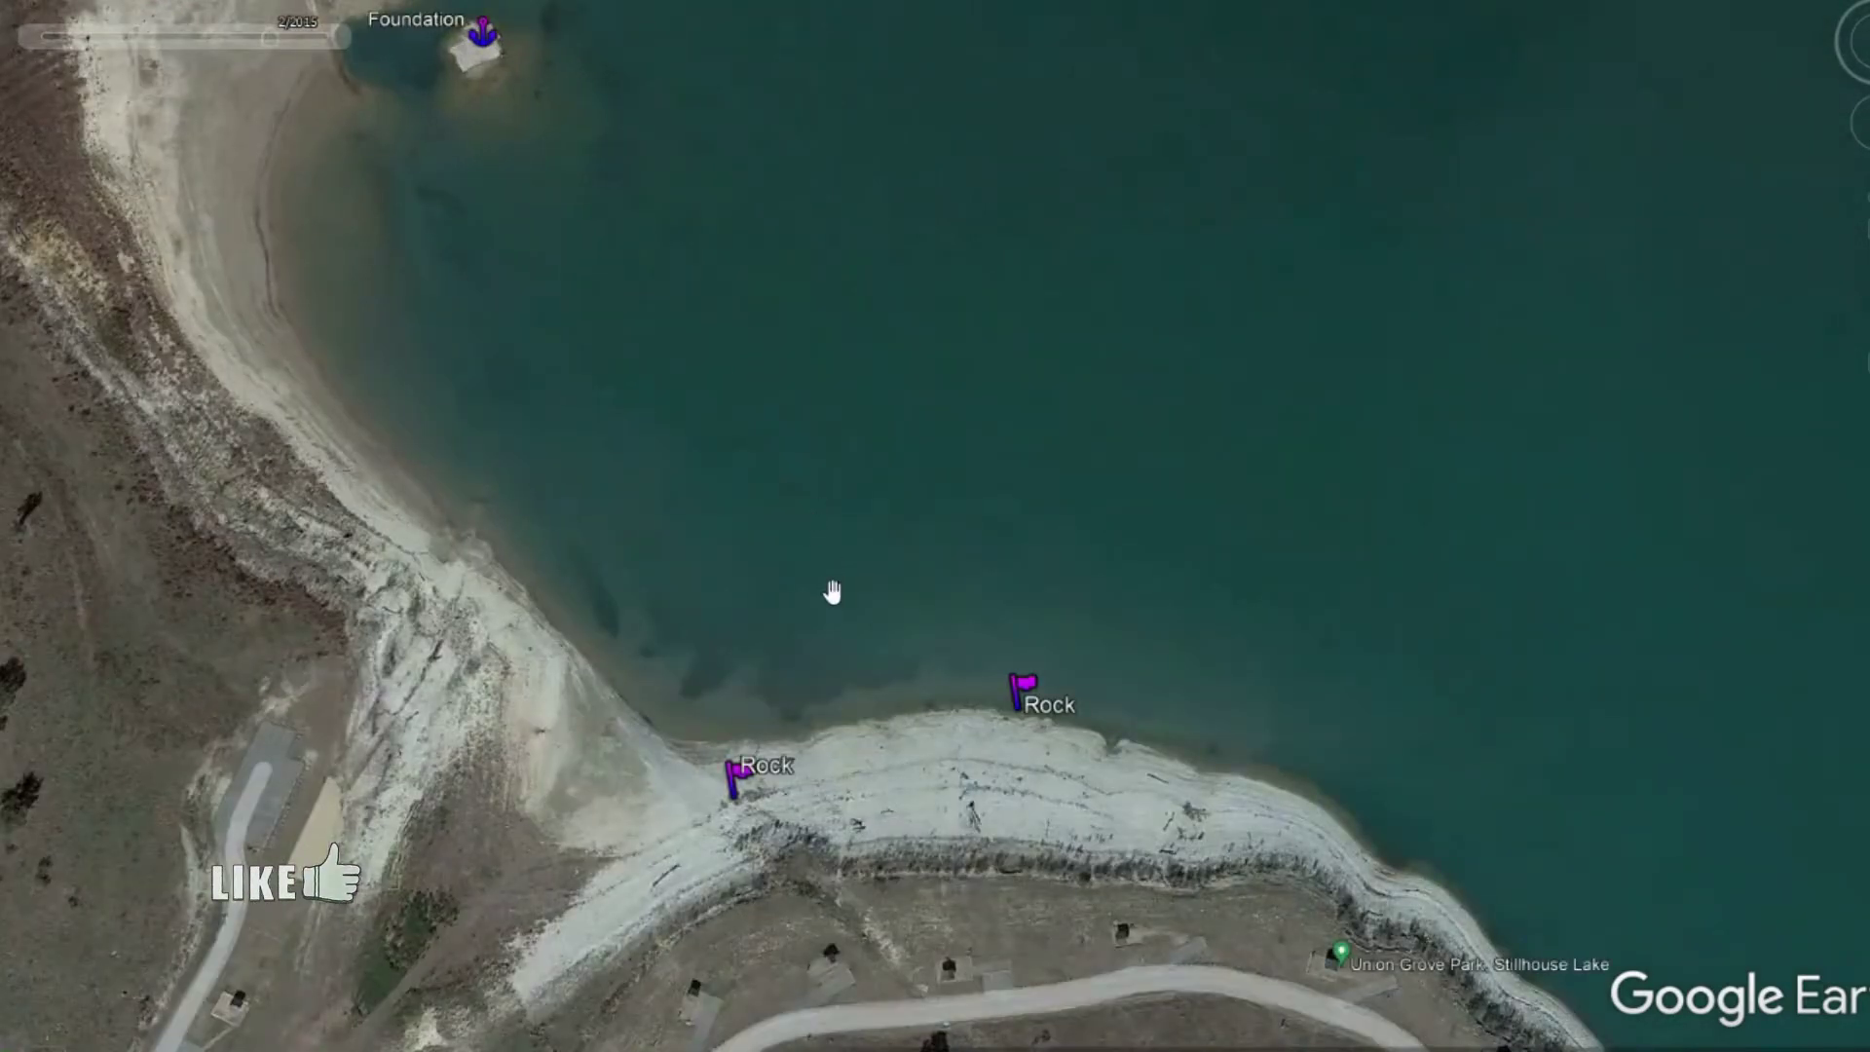
pyautogui.scroll(-3, 710, 594)
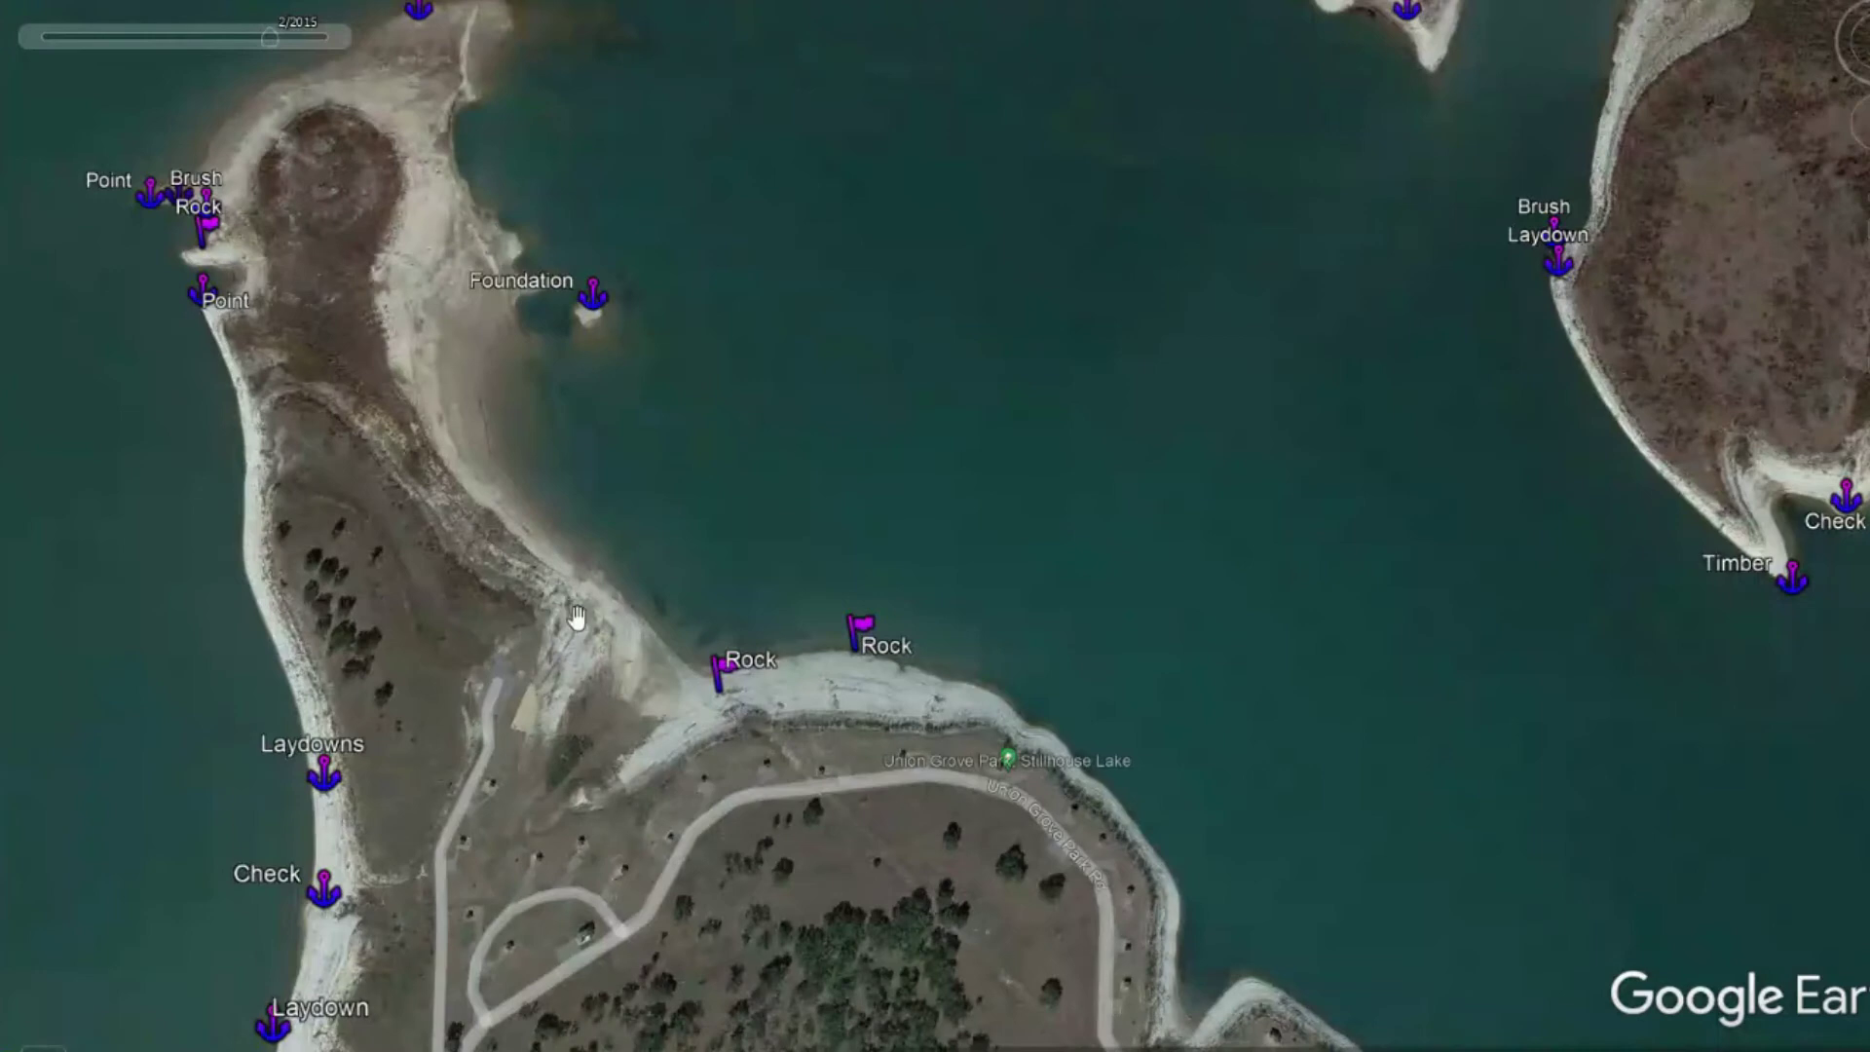
pyautogui.moveTo(803, 328); pyautogui.dragTo(830, 371)
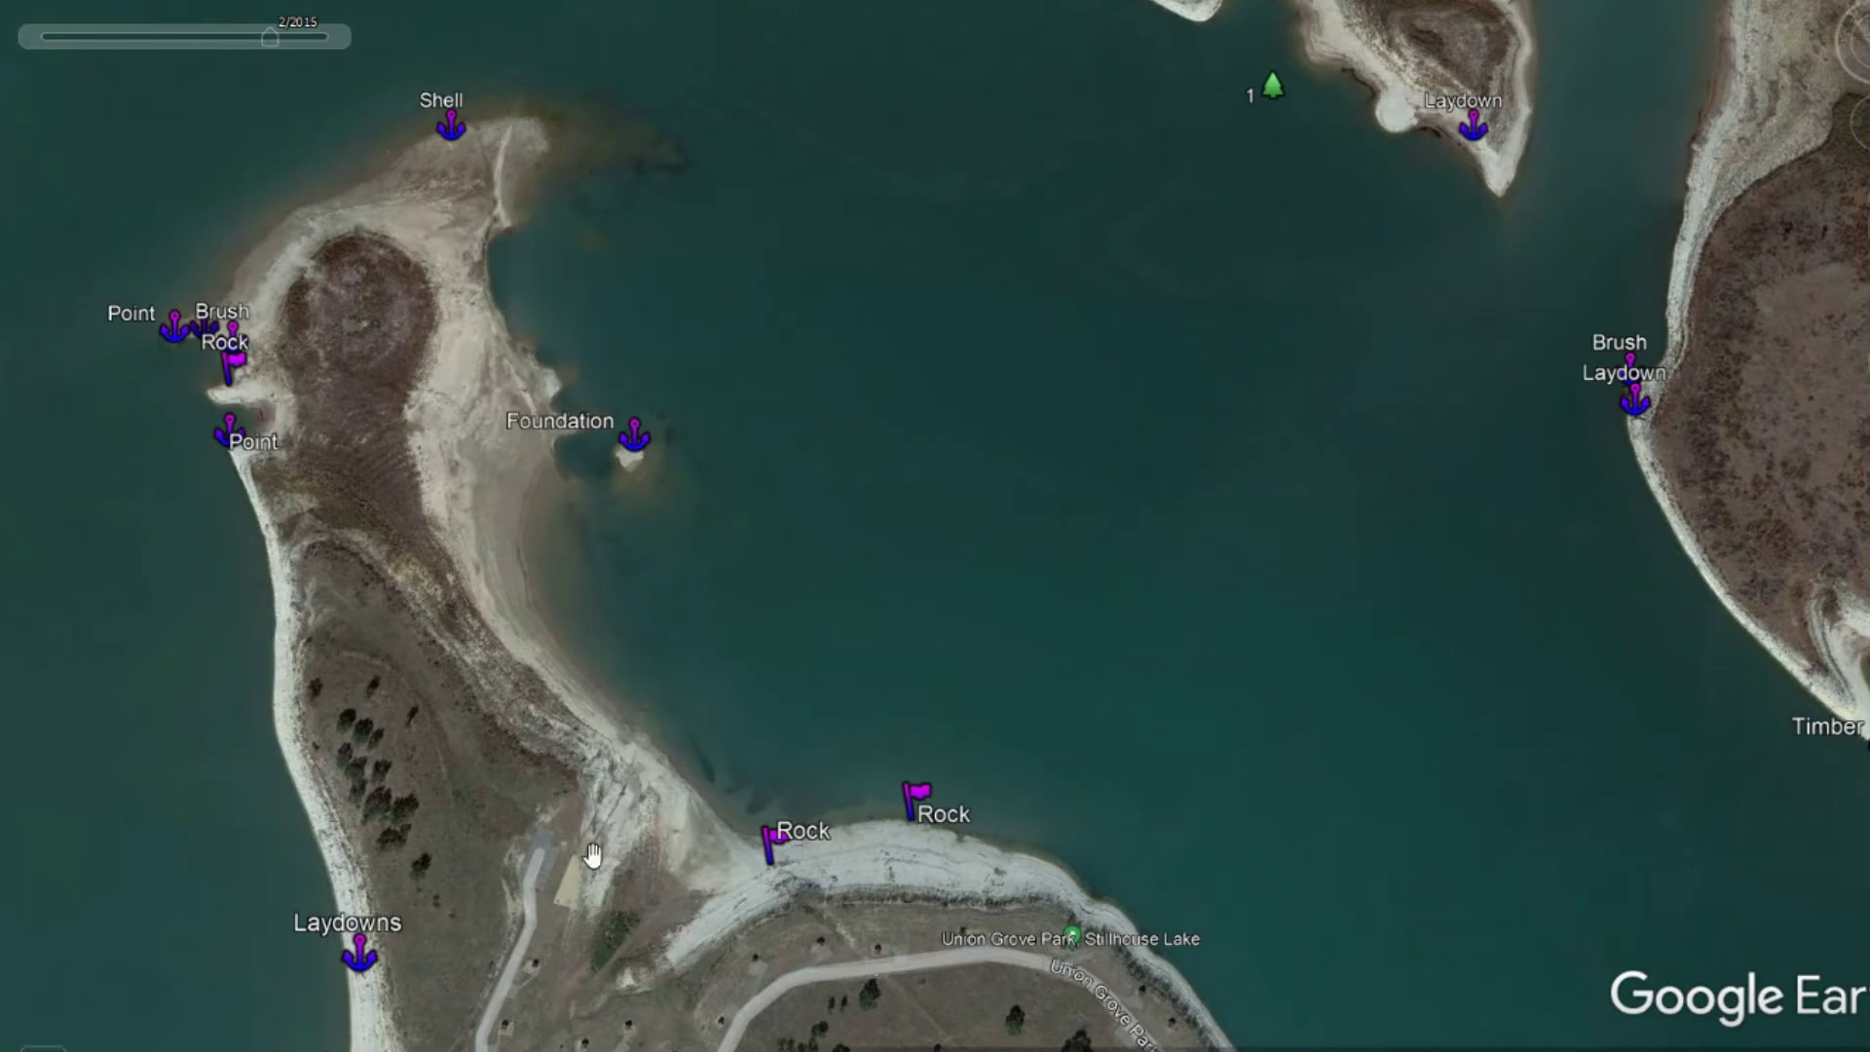
pyautogui.moveTo(1147, 869); pyautogui.dragTo(902, 450)
pyautogui.scroll(5, 656, 466)
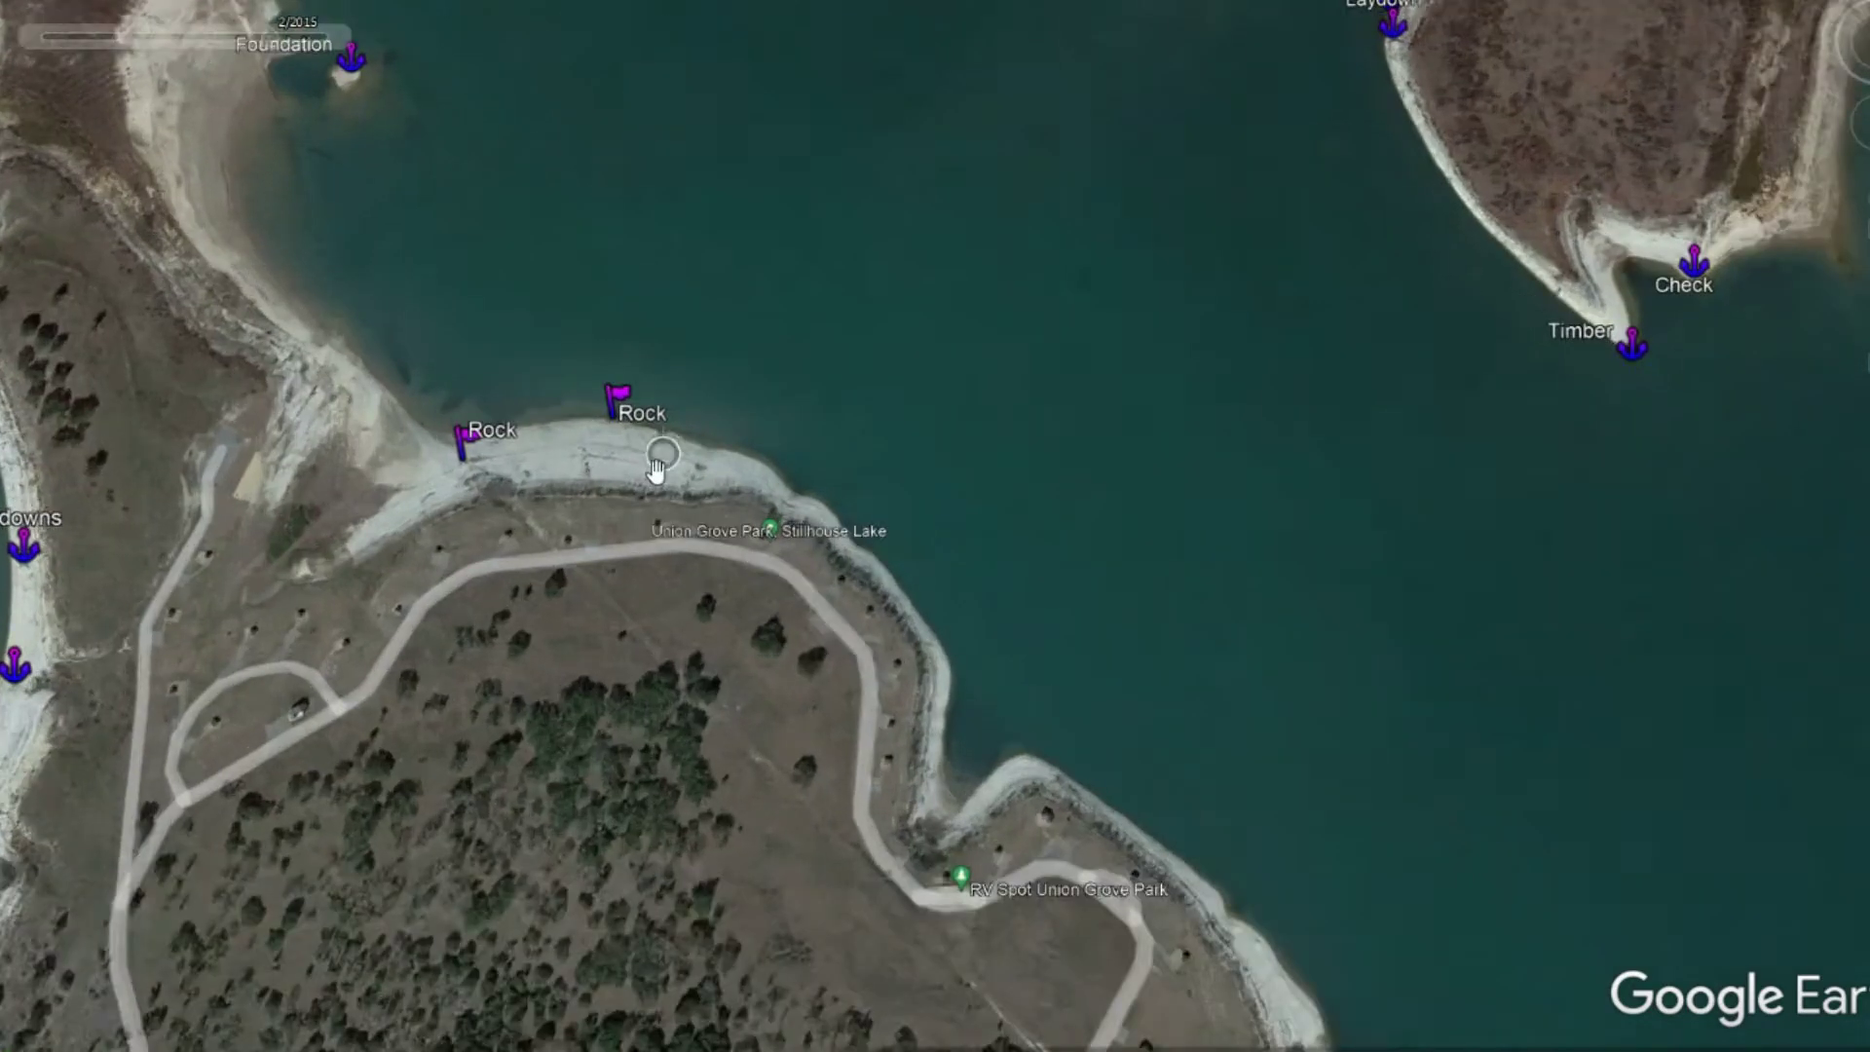
pyautogui.scroll(2, 200, 484)
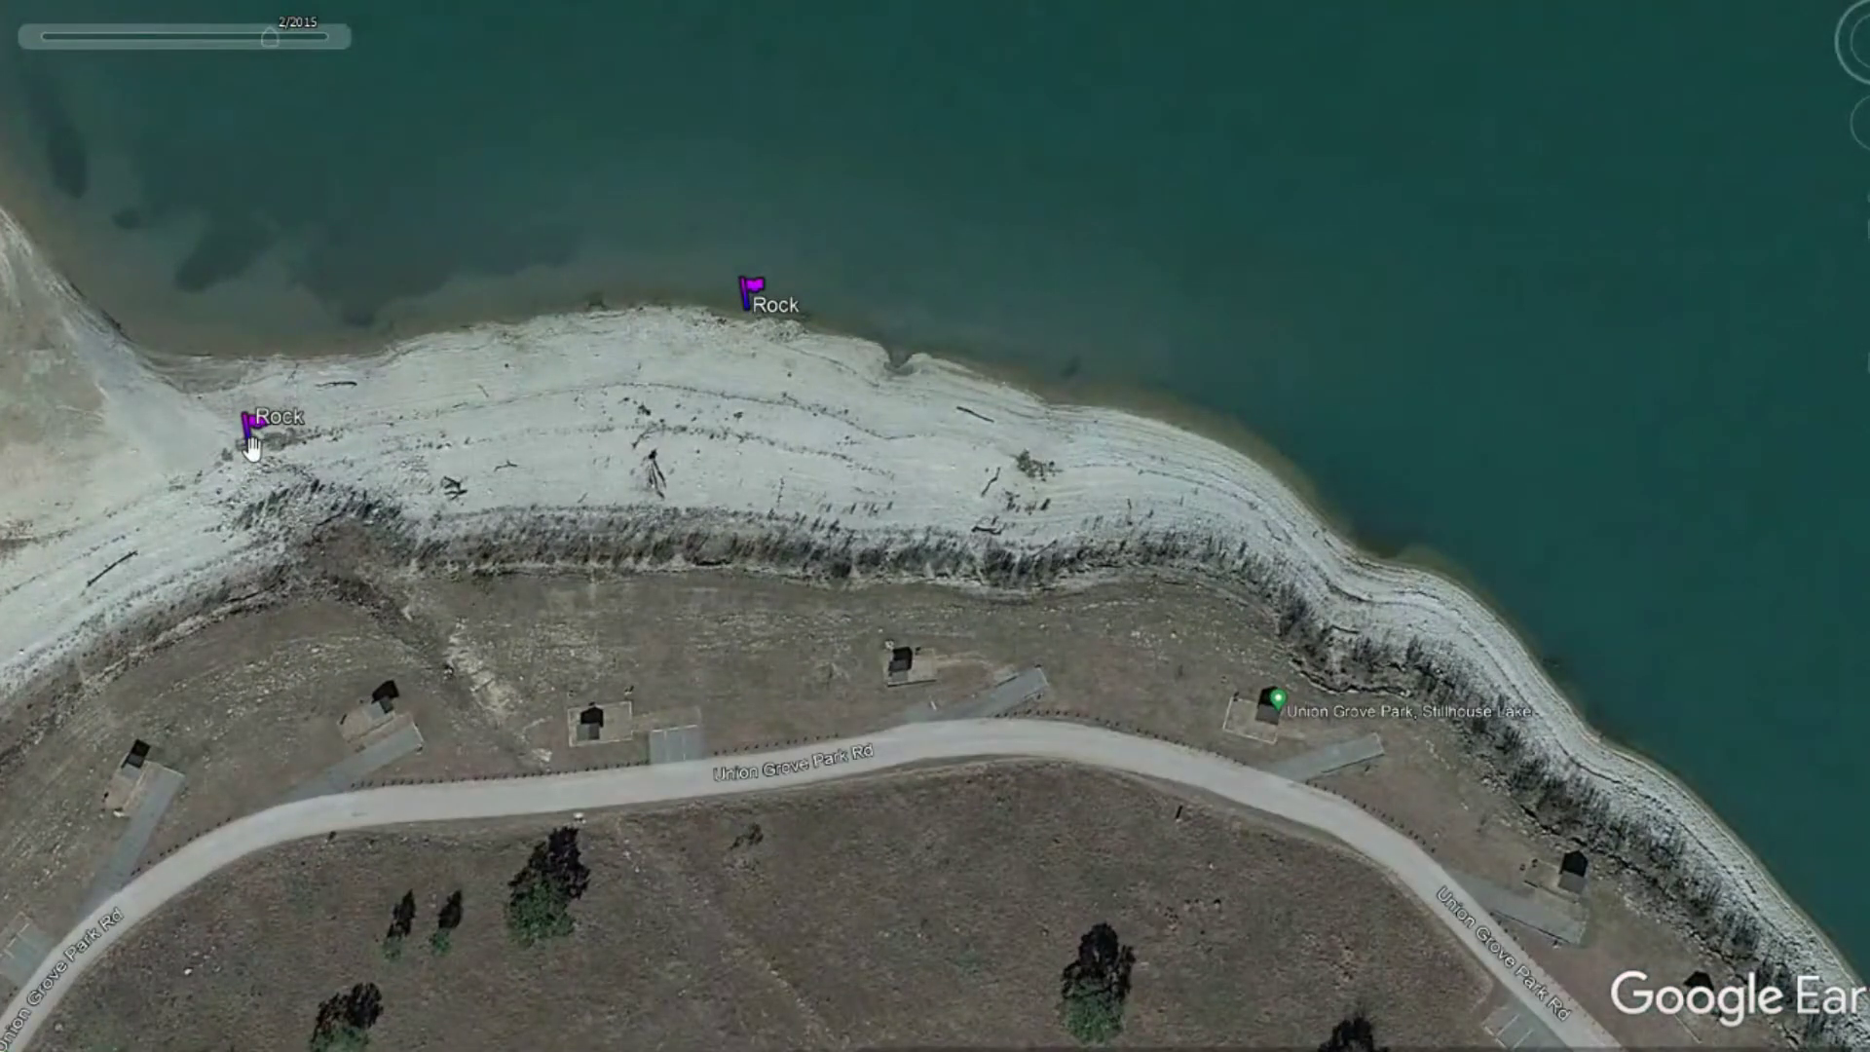
pyautogui.scroll(3, 760, 385)
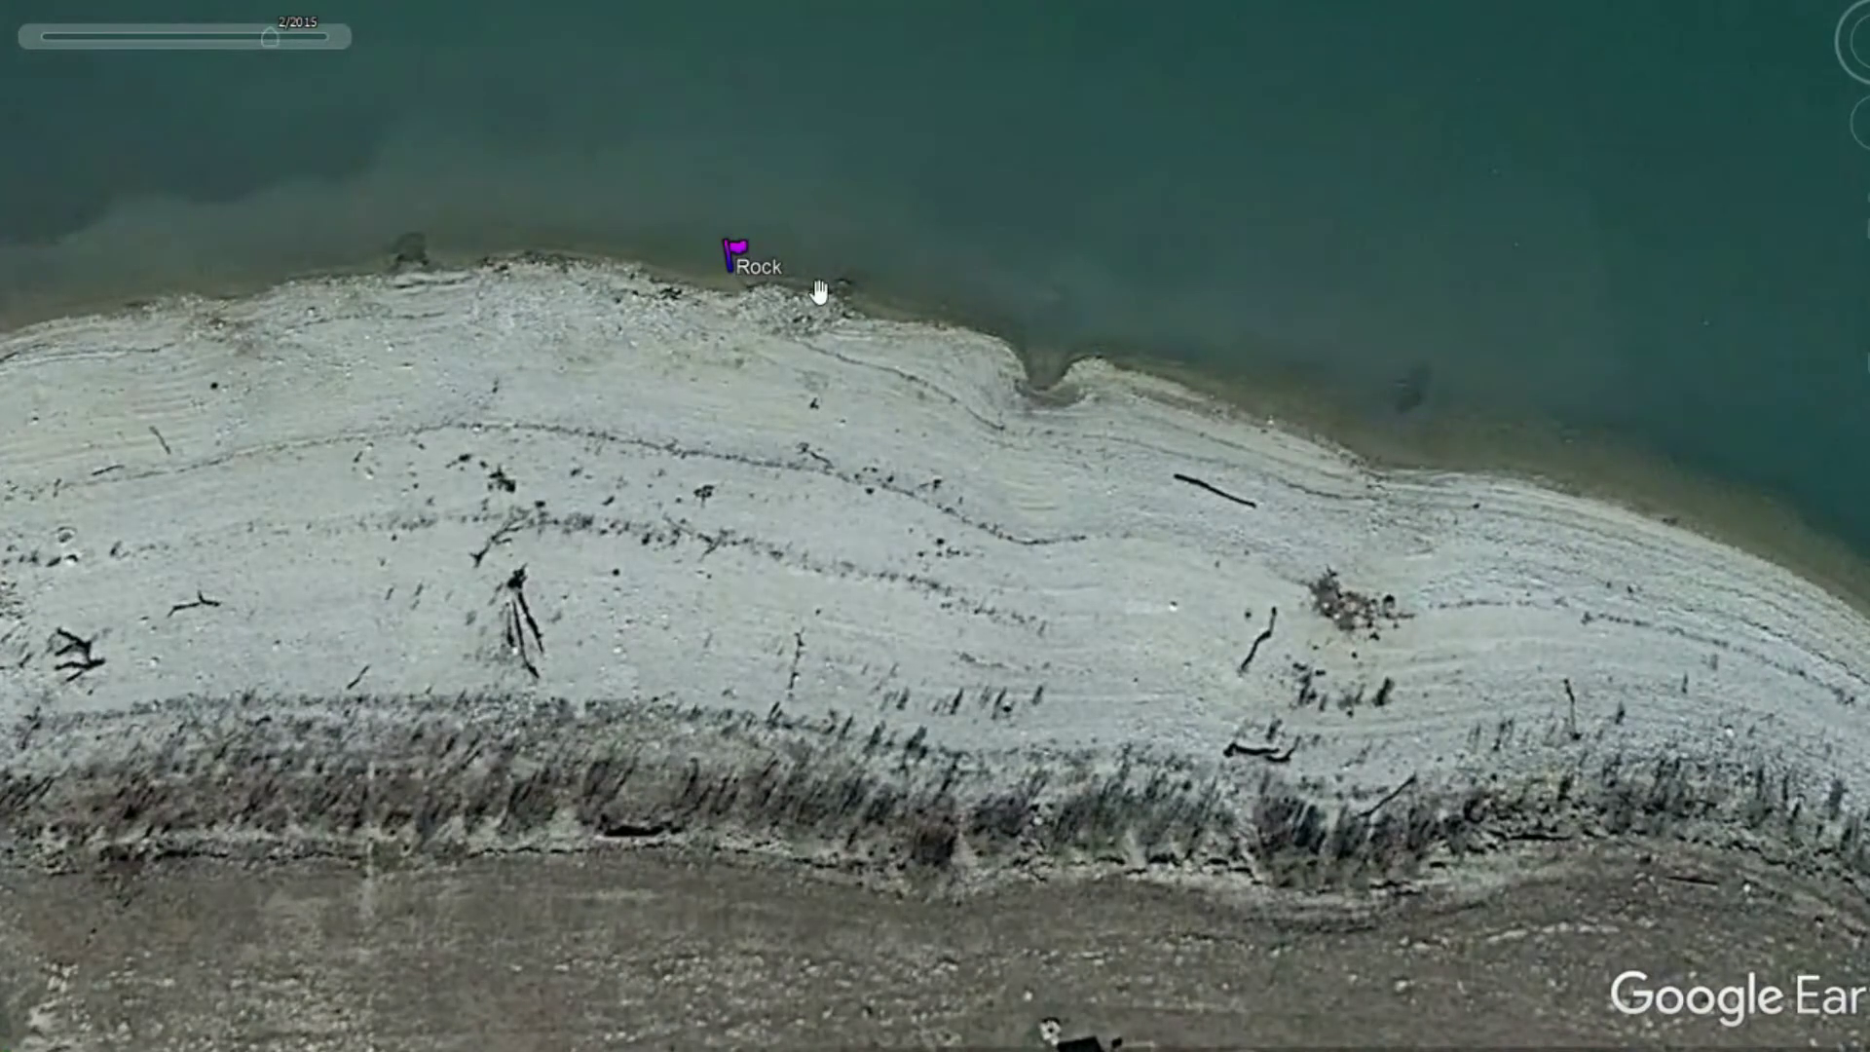
# Examine the bank running southeast from the two Rock waypoints past the Union Grove Park campsites
pyautogui.moveTo(1468, 580); pyautogui.dragTo(279, 100)
pyautogui.moveTo(1217, 668); pyautogui.dragTo(565, 64)
pyautogui.scroll(-5, 888, 472)
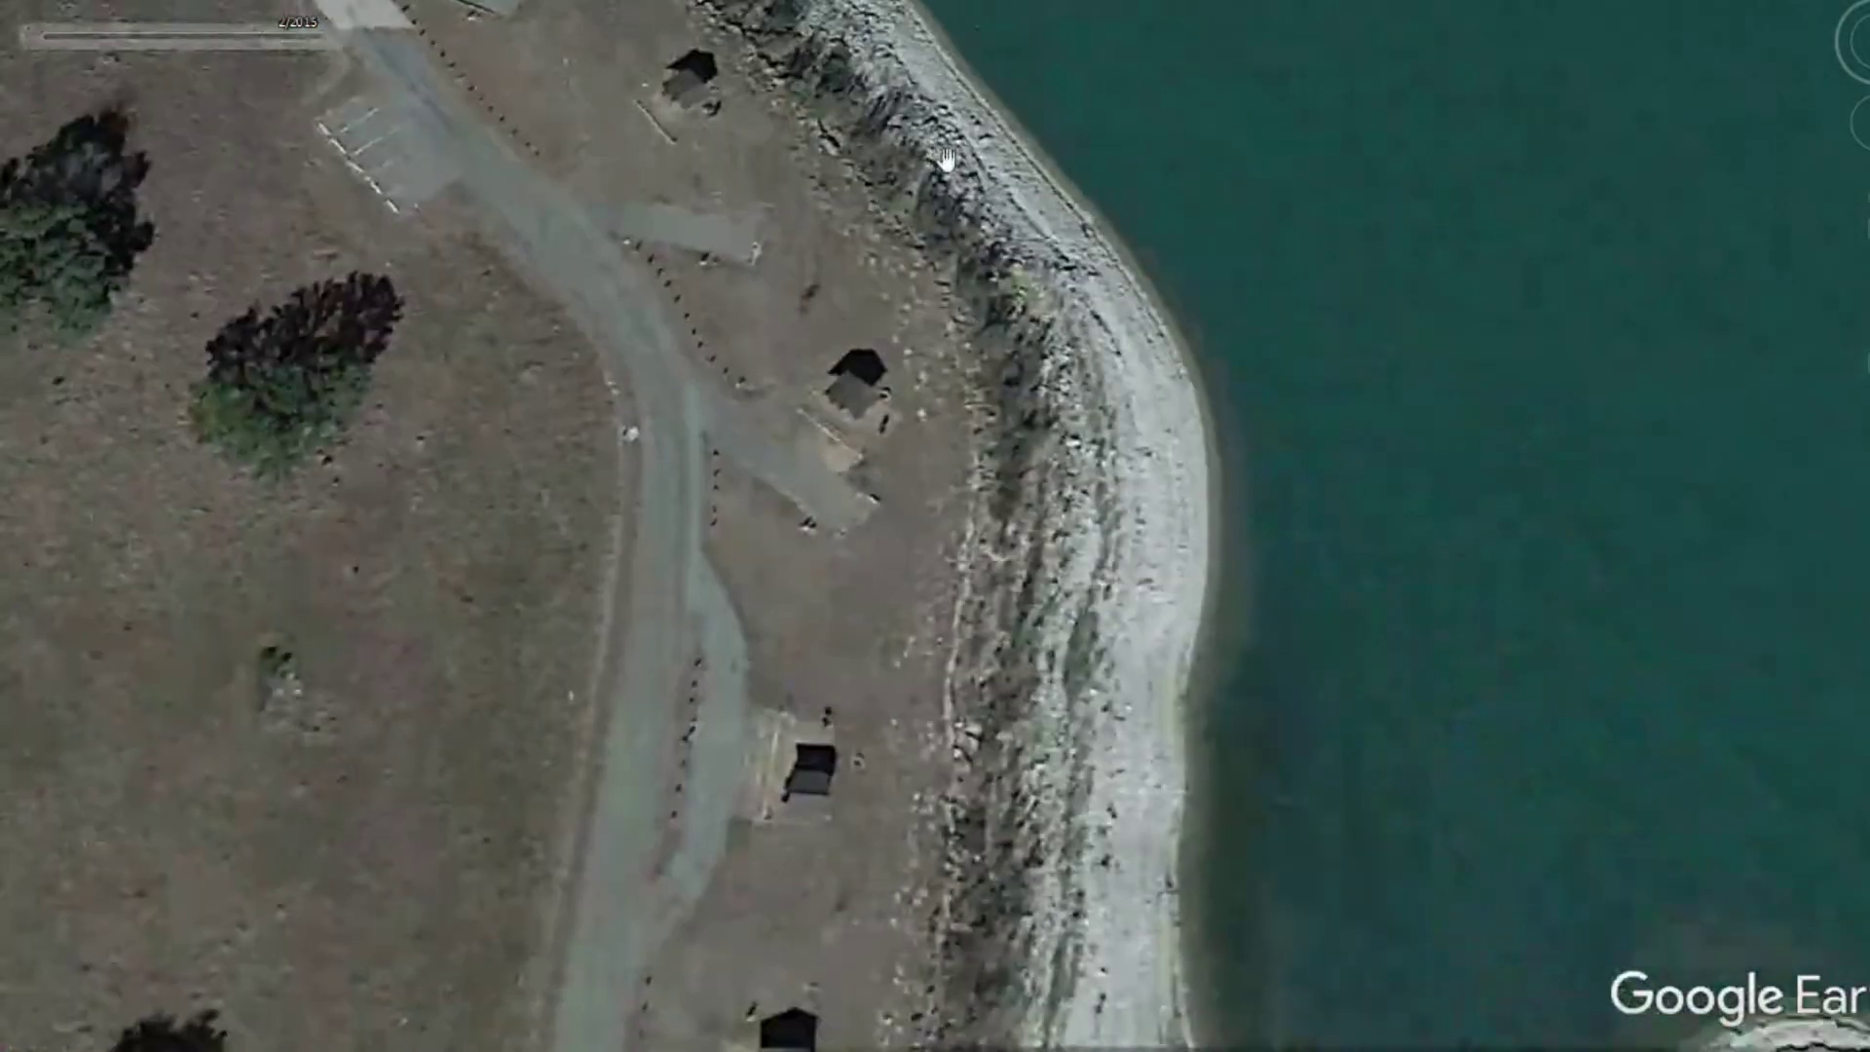
pyautogui.scroll(-3, 1032, 517)
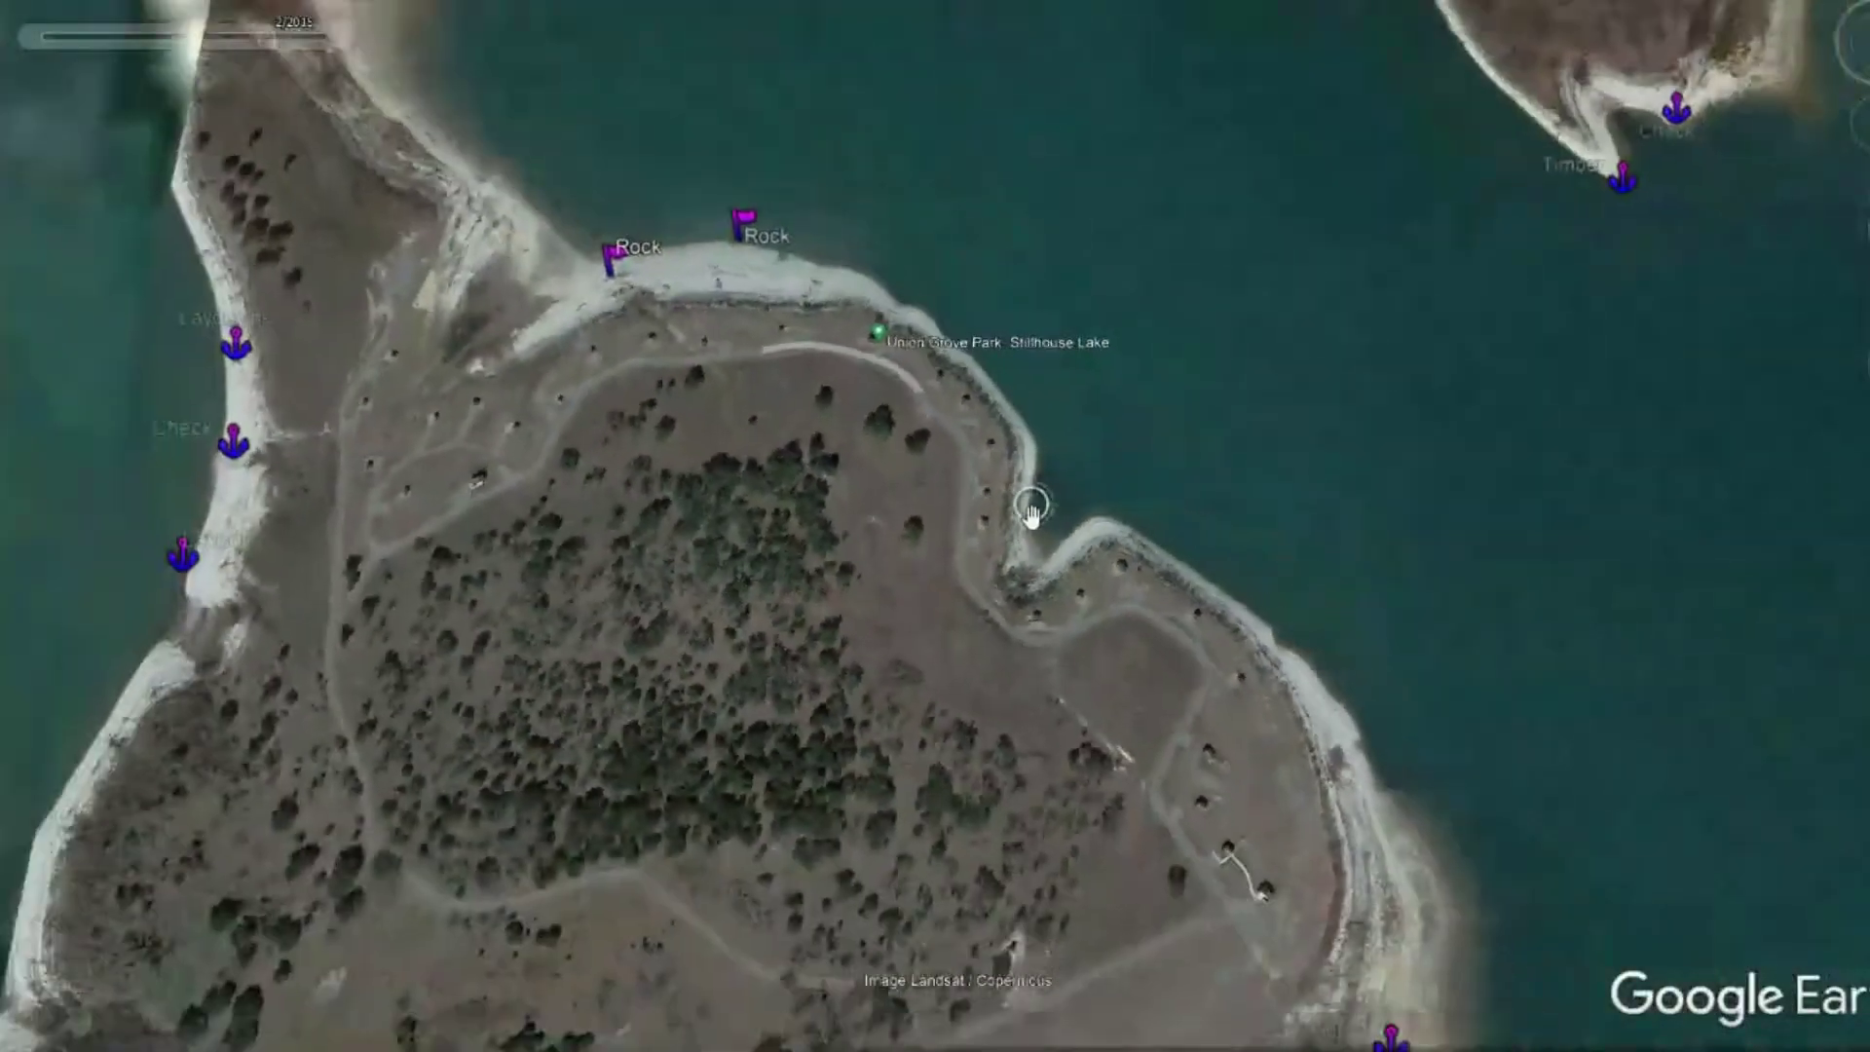
pyautogui.scroll(-1, 1221, 692)
# Inspect the Laydown waypoint on the east bank beside Union Grove Campground
pyautogui.moveTo(1220, 692); pyautogui.dragTo(869, 258)
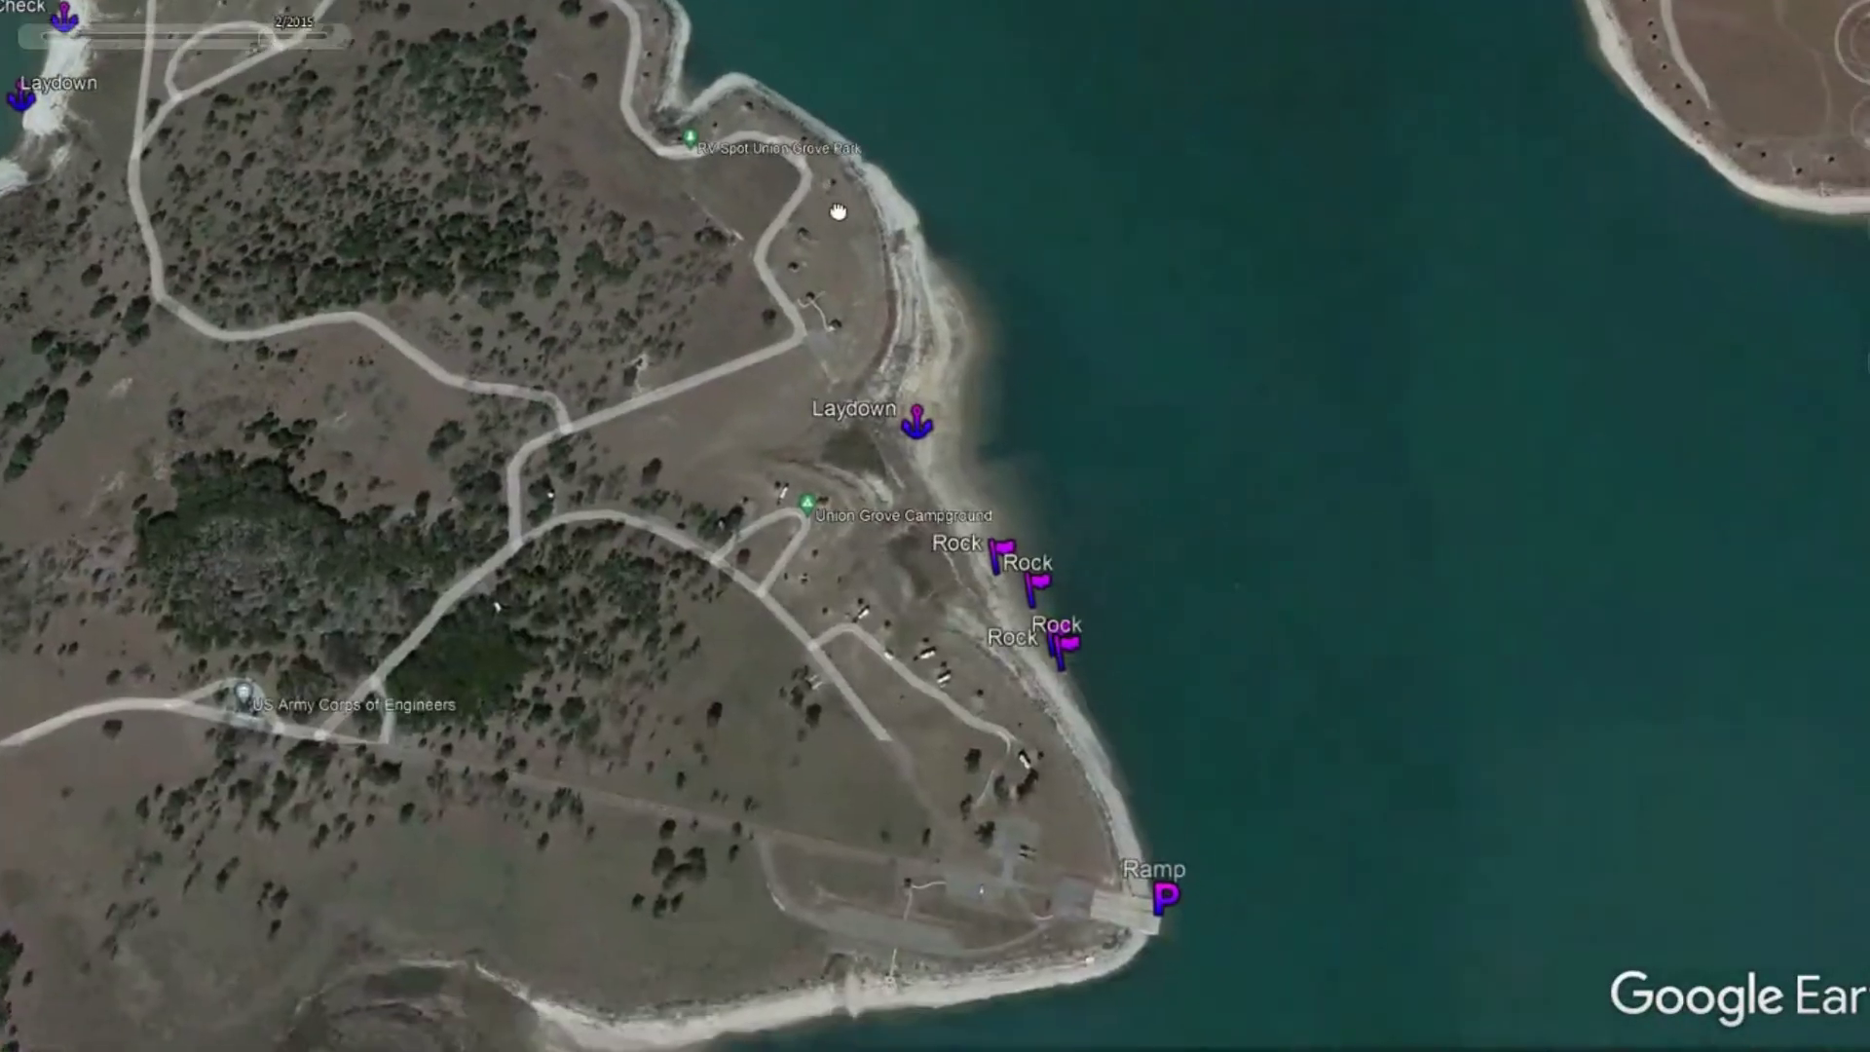
pyautogui.scroll(2, 889, 415)
pyautogui.scroll(3, 890, 416)
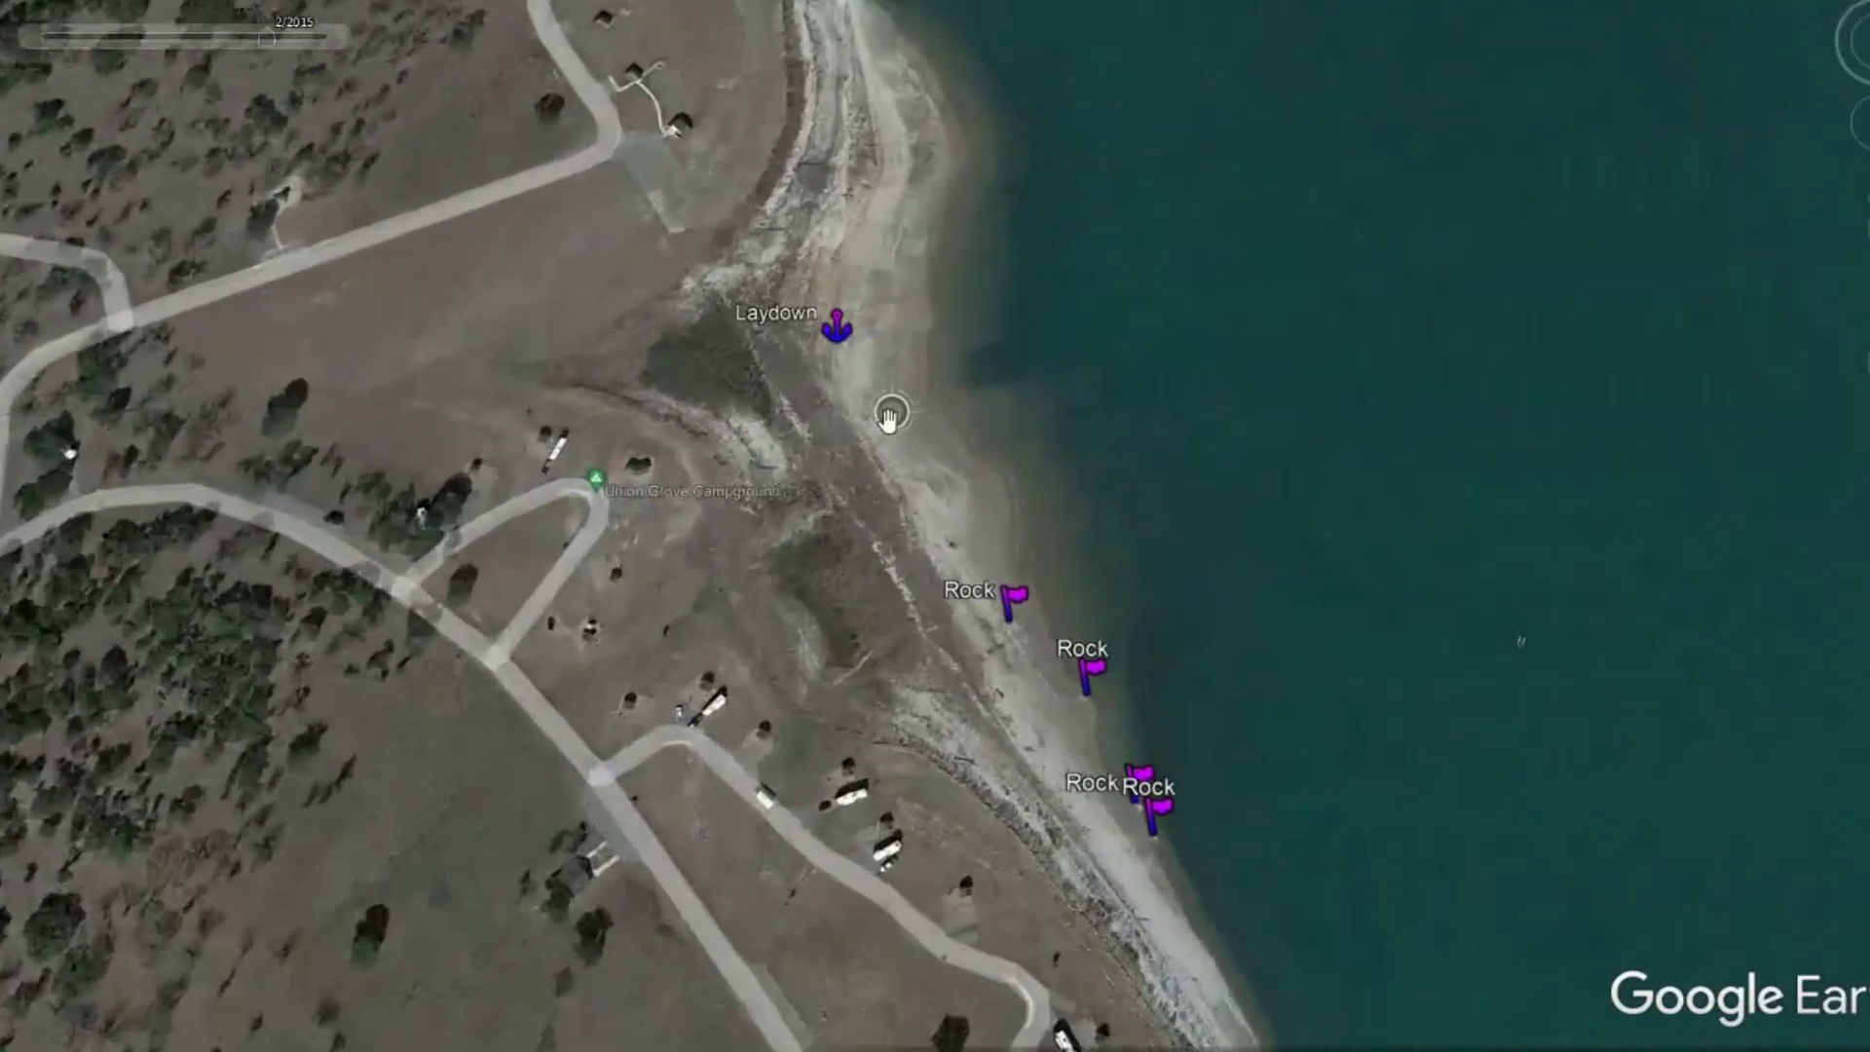
pyautogui.scroll(-3, 960, 460)
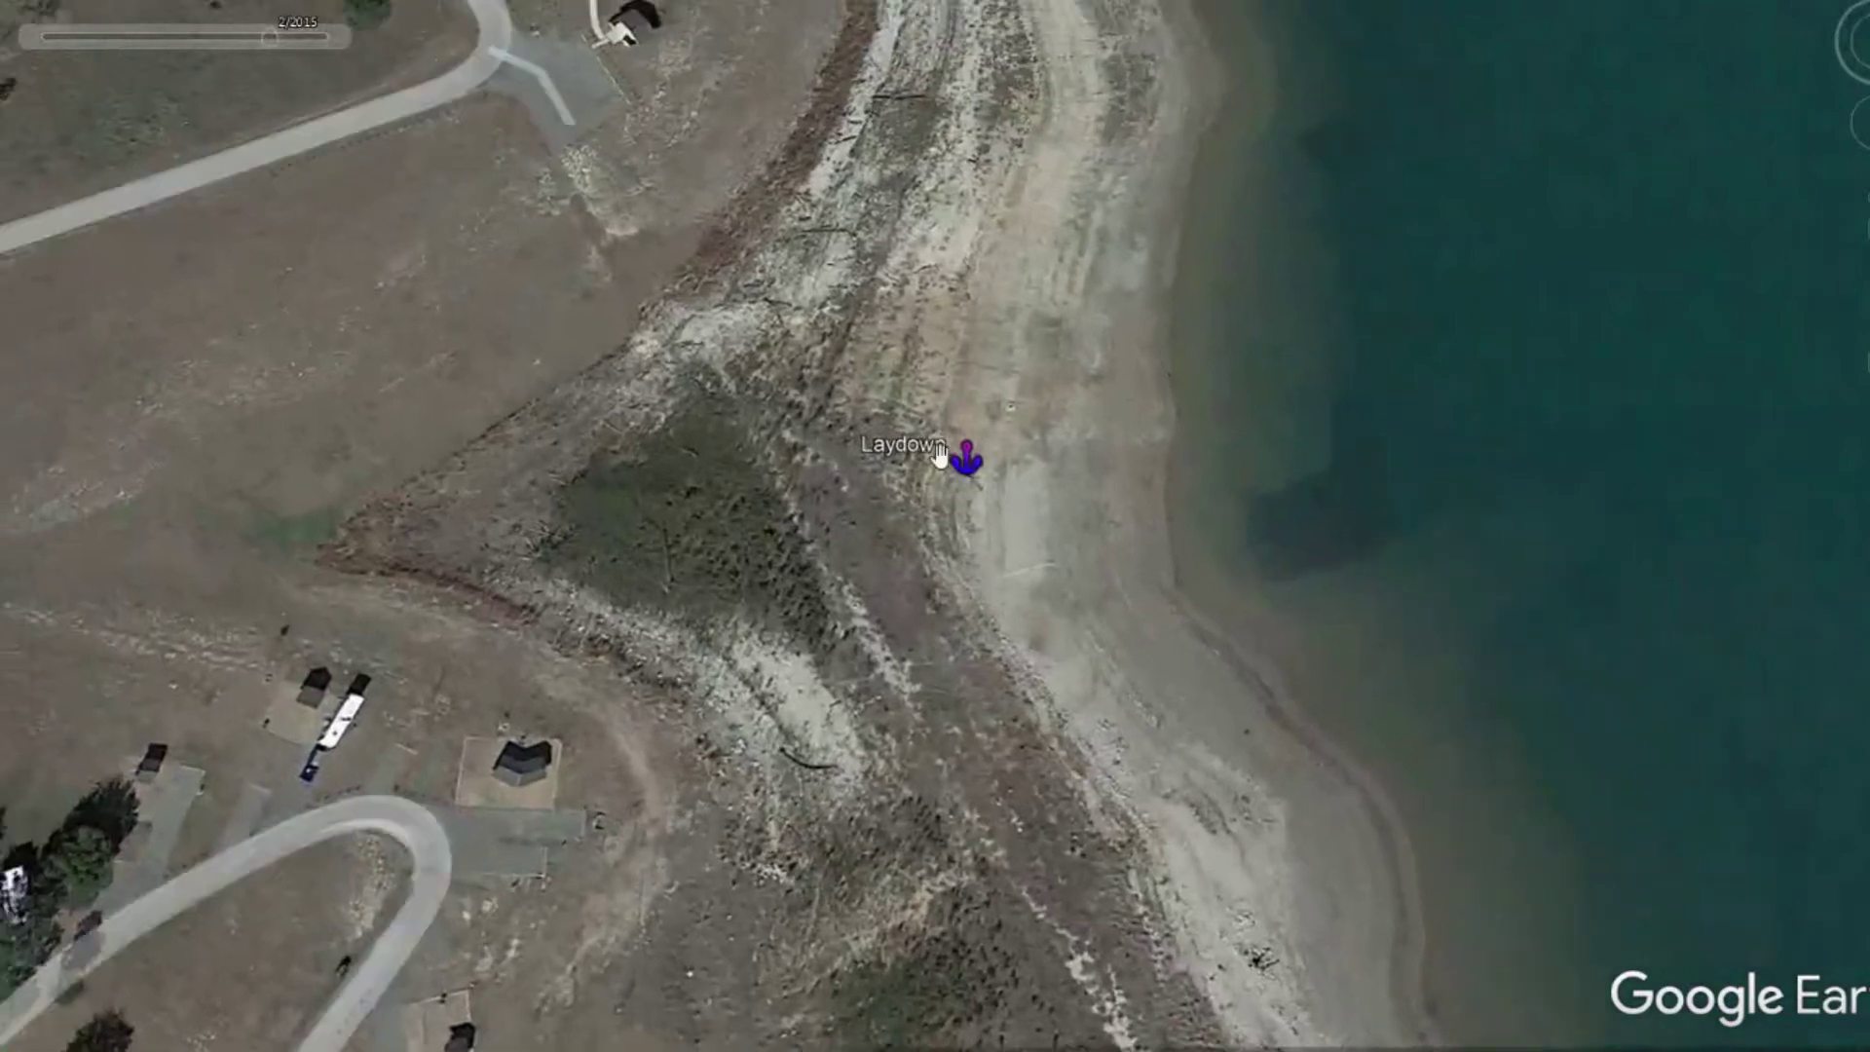
pyautogui.scroll(3, 959, 461)
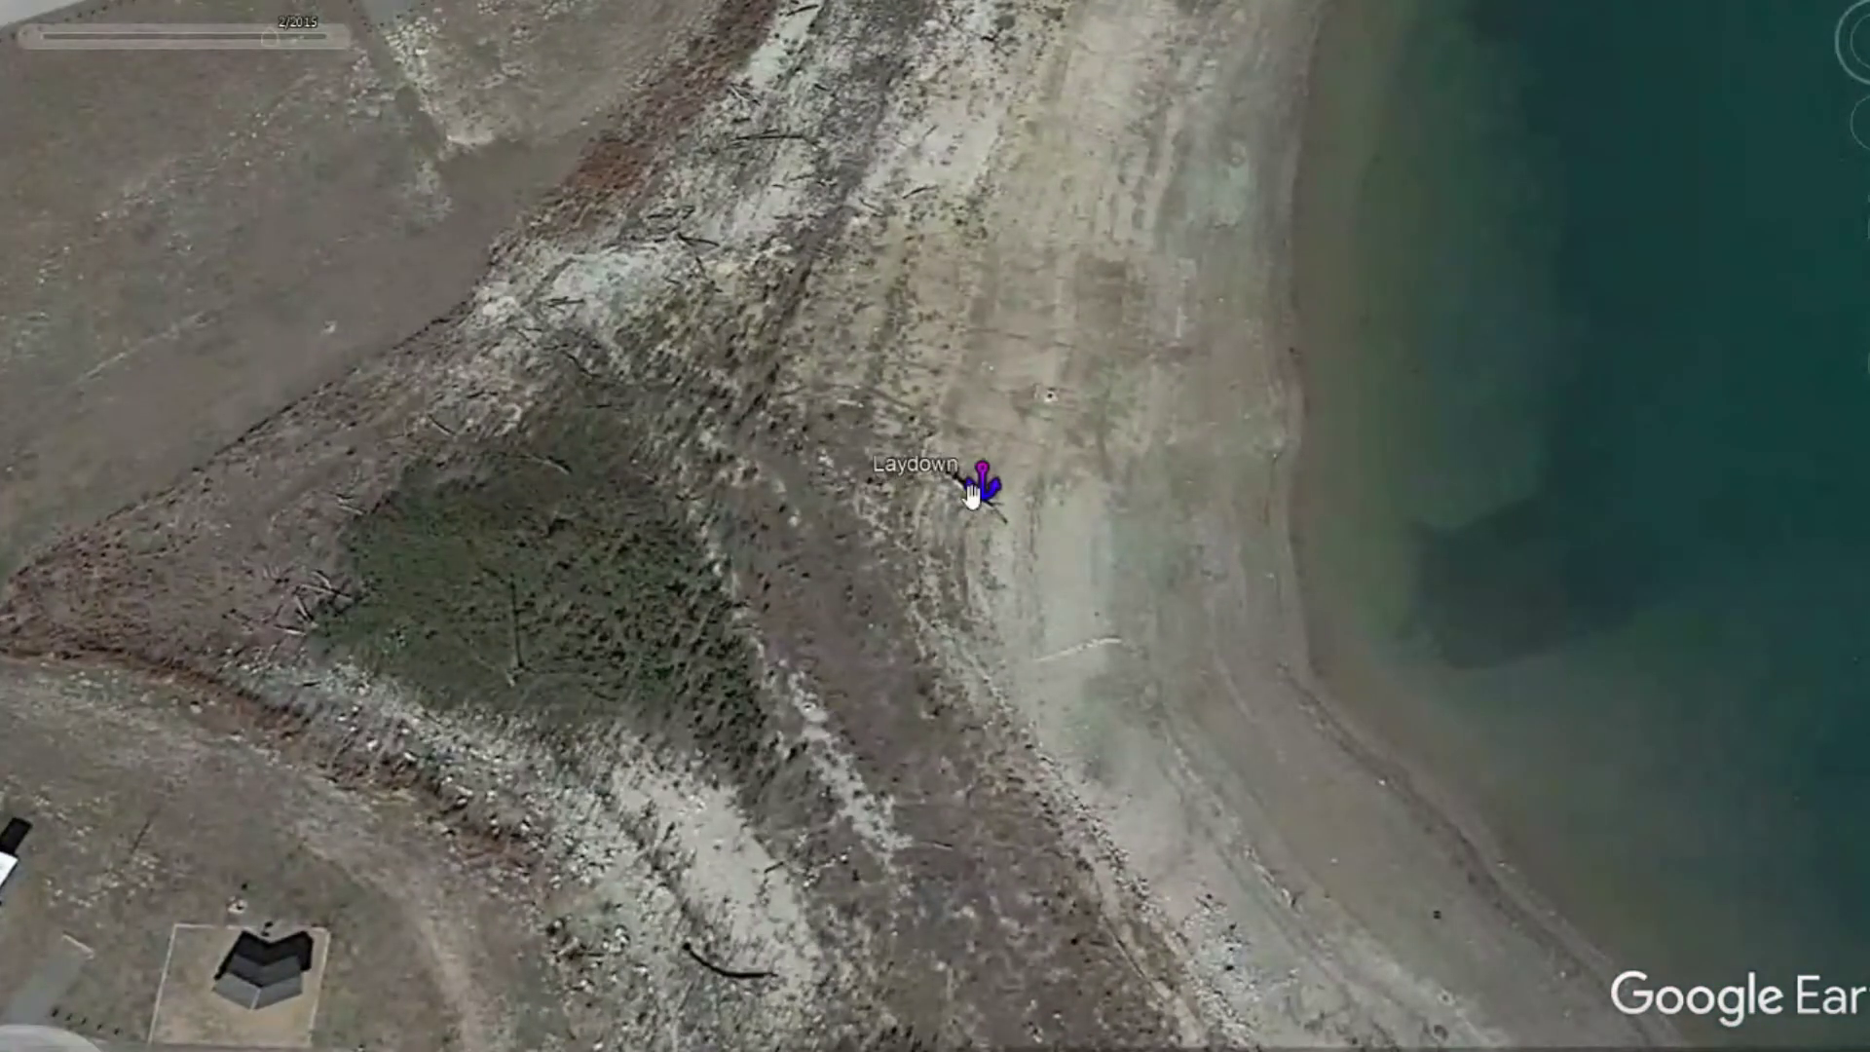
pyautogui.scroll(-3, 1006, 530)
pyautogui.scroll(-2, 1108, 511)
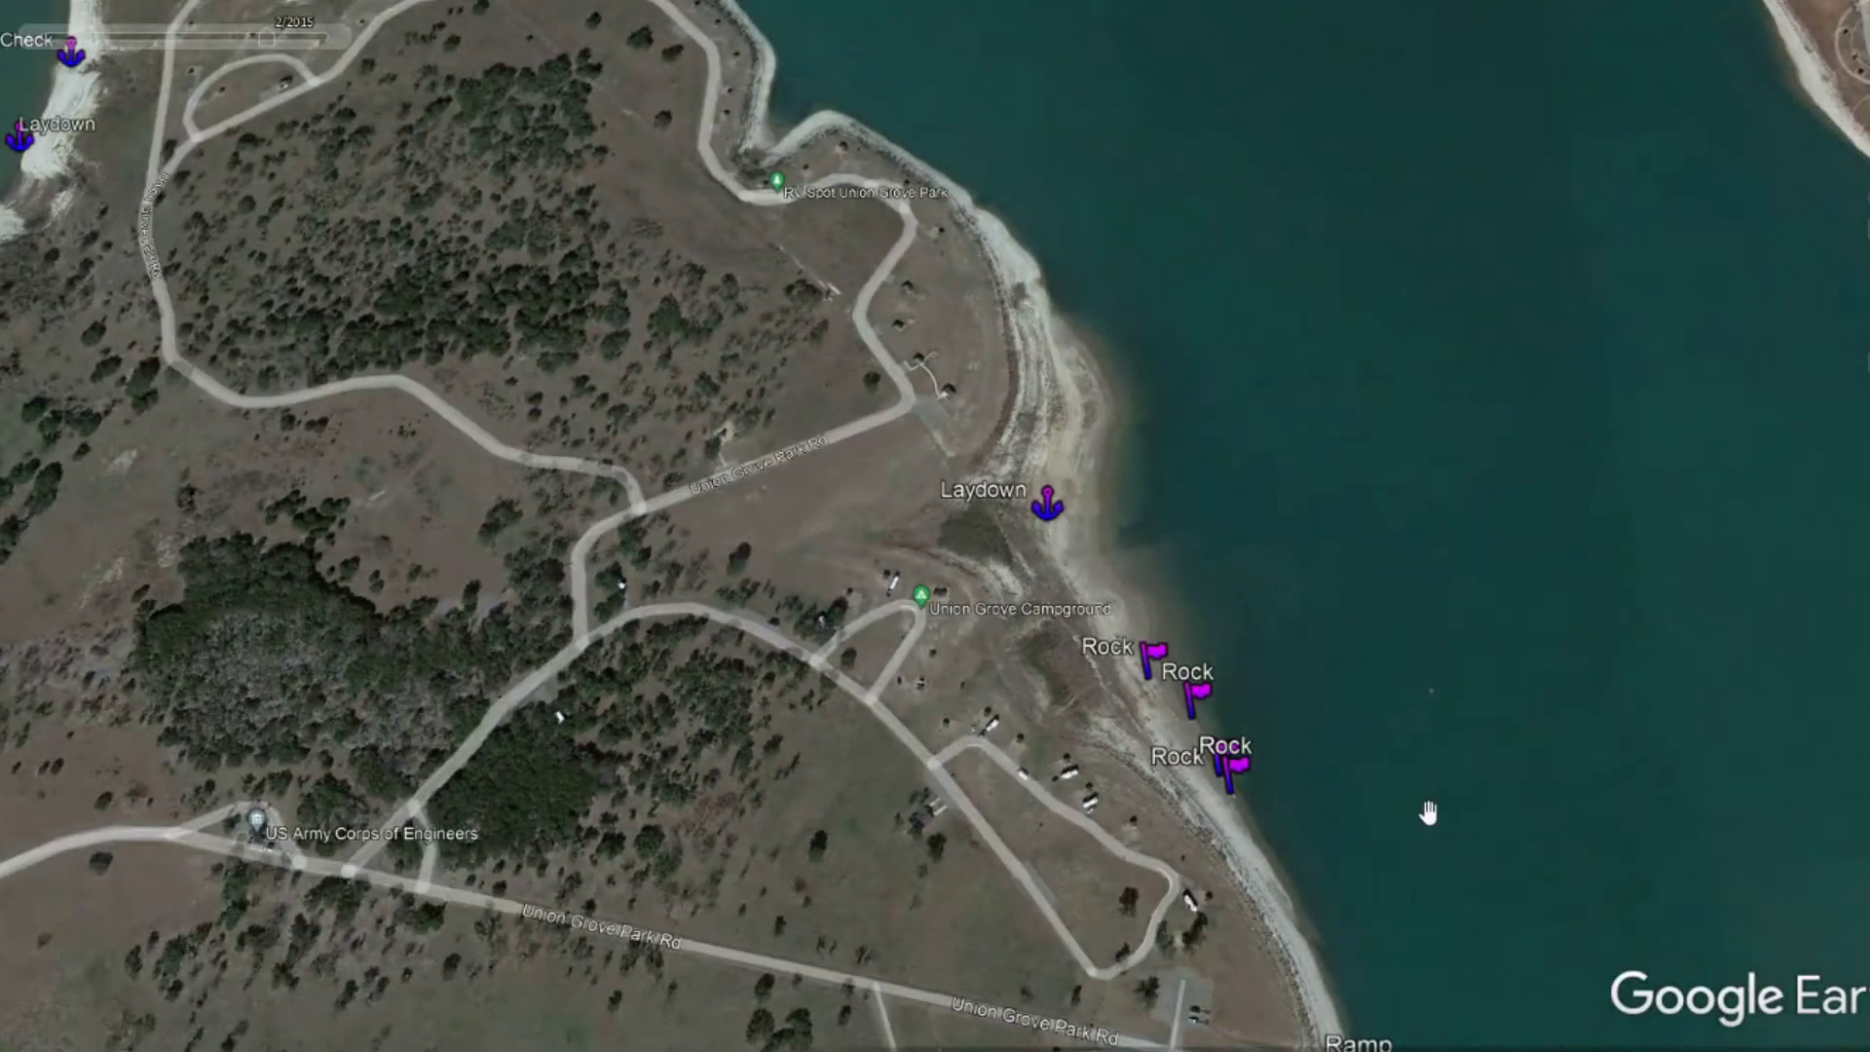
# Inspect the four Rock waypoints along the east bank between the campground and the boat ramp
pyautogui.moveTo(1428, 812); pyautogui.dragTo(1031, 493)
pyautogui.scroll(5, 851, 409)
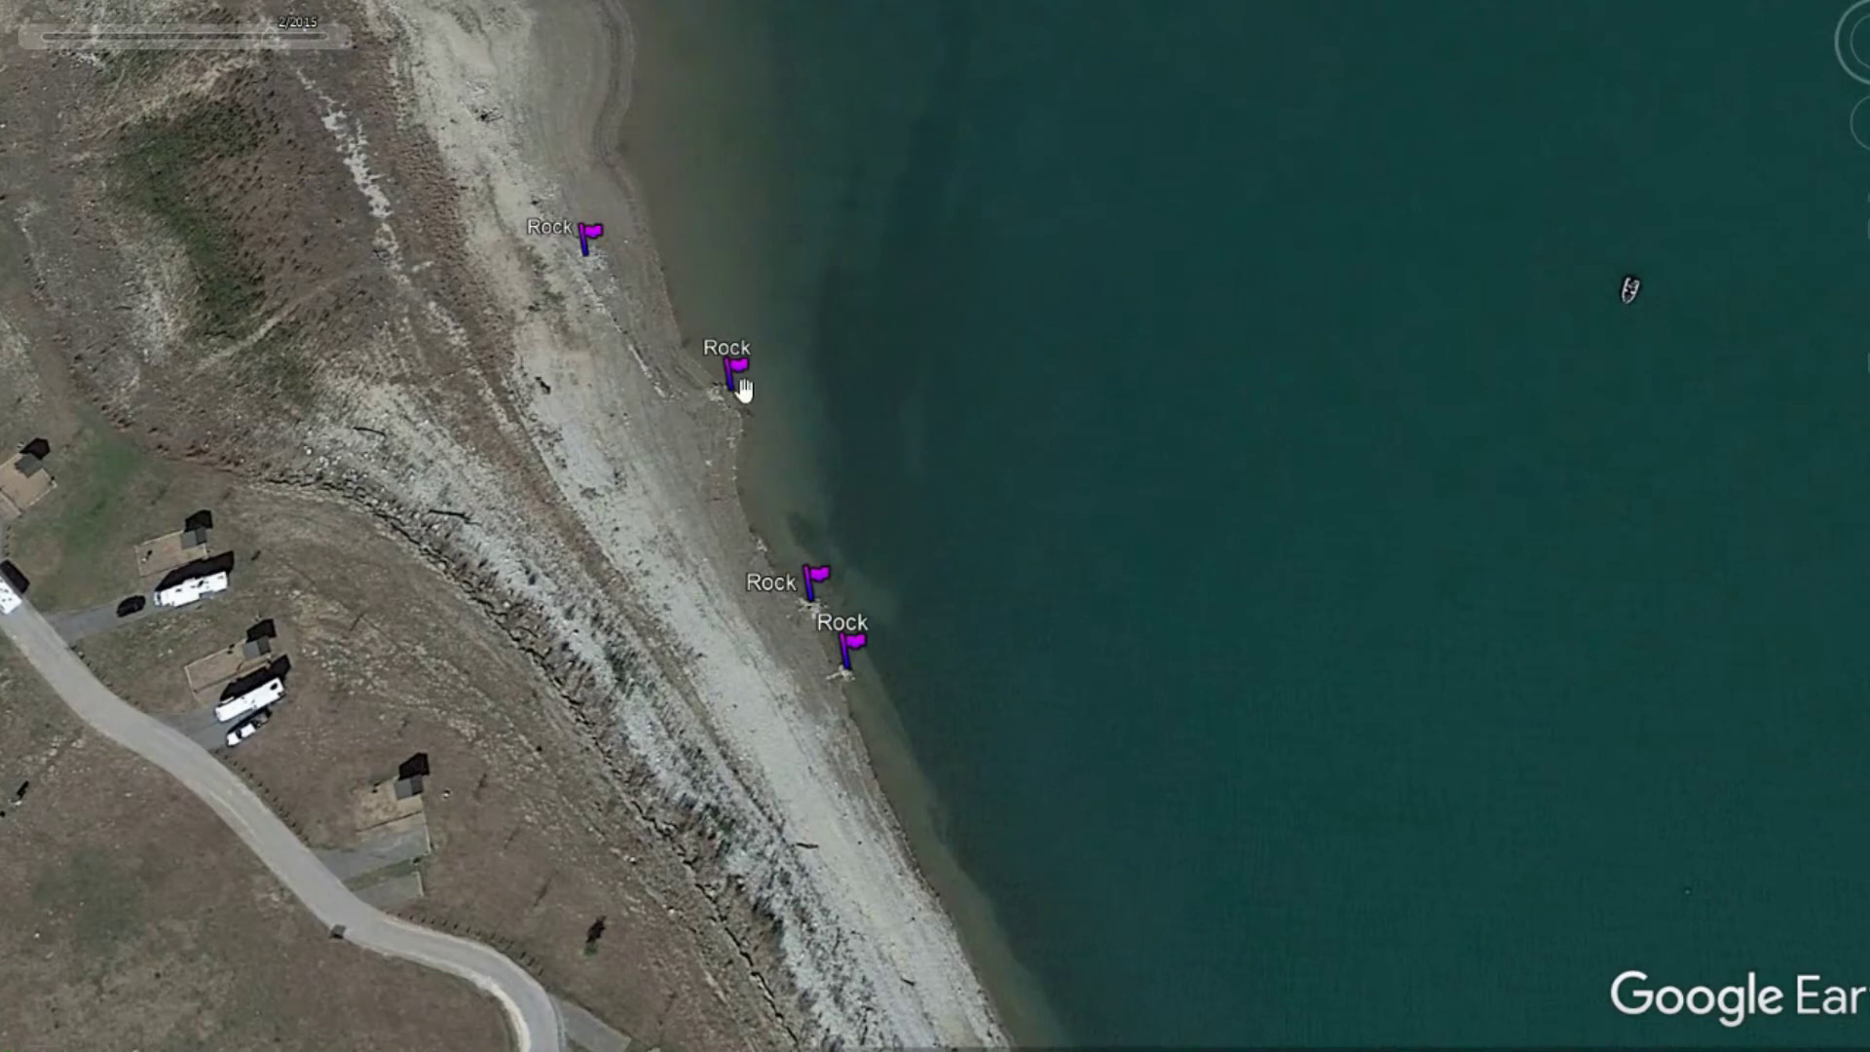
pyautogui.scroll(2, 849, 671)
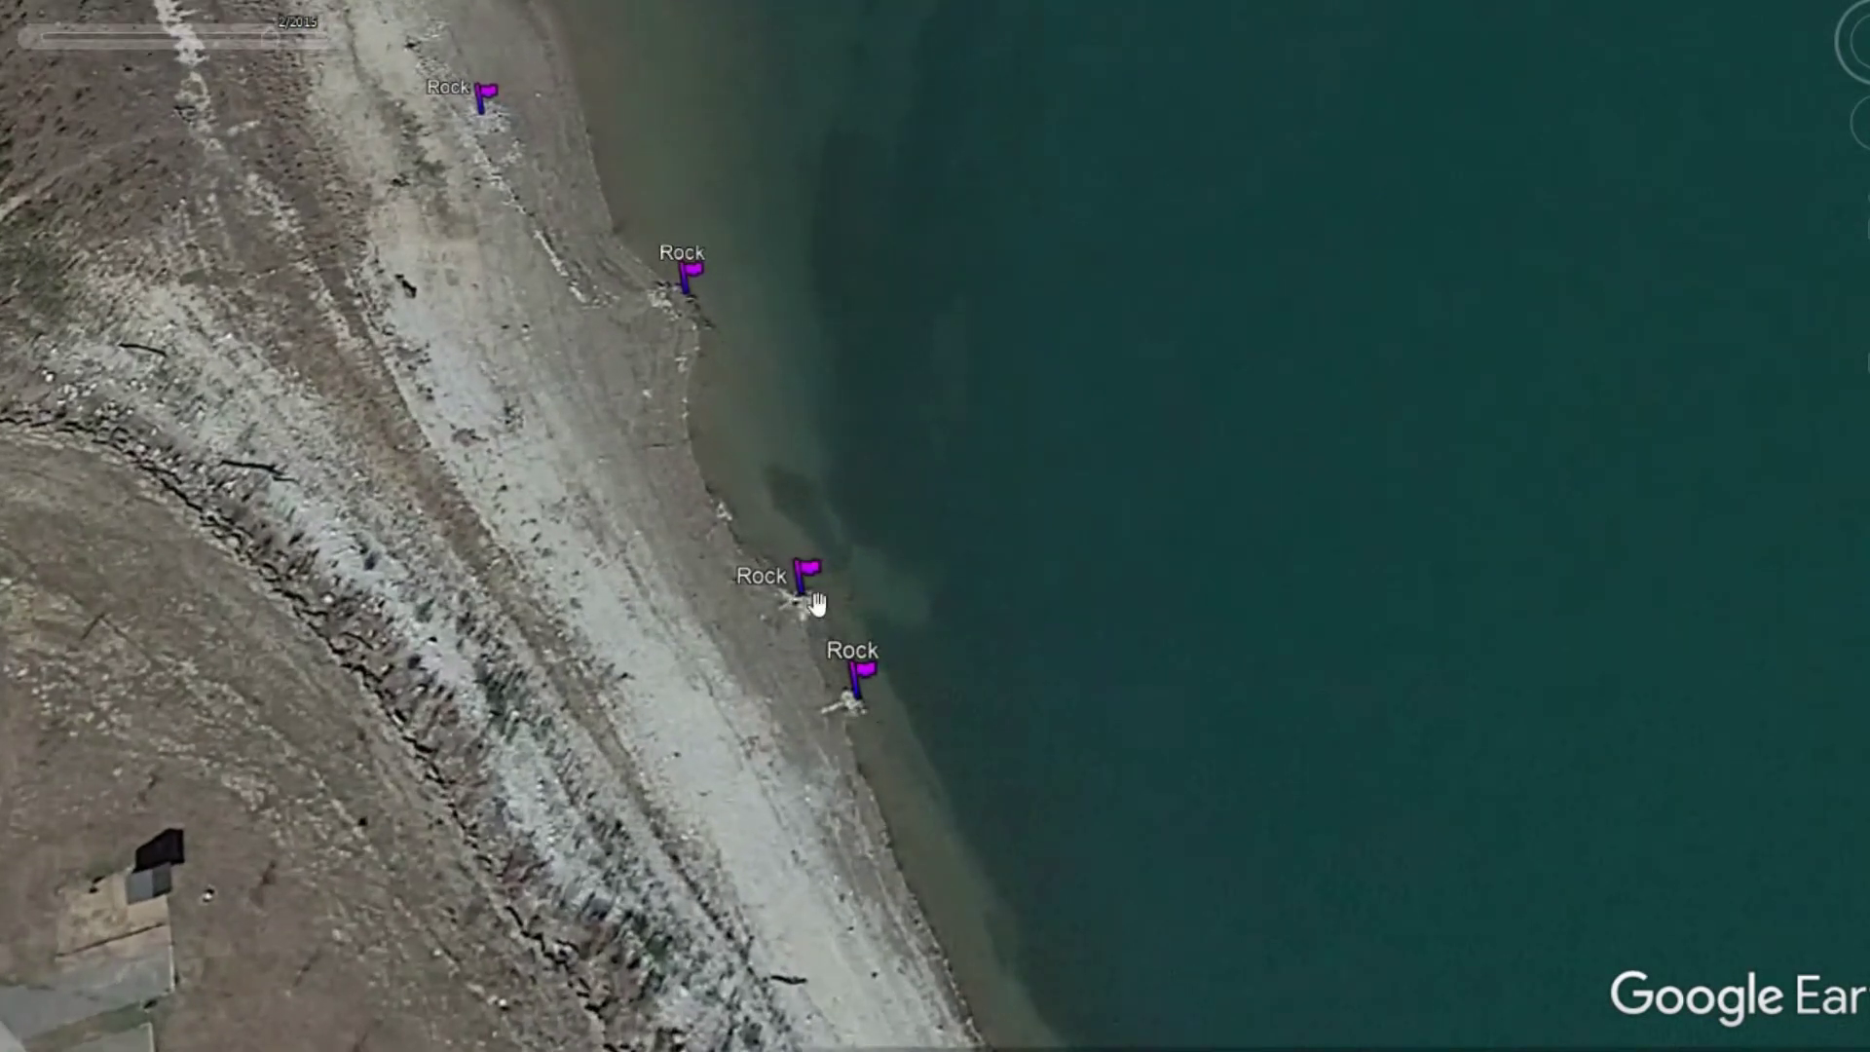
pyautogui.scroll(-2, 988, 740)
pyautogui.moveTo(1141, 845); pyautogui.dragTo(921, 322)
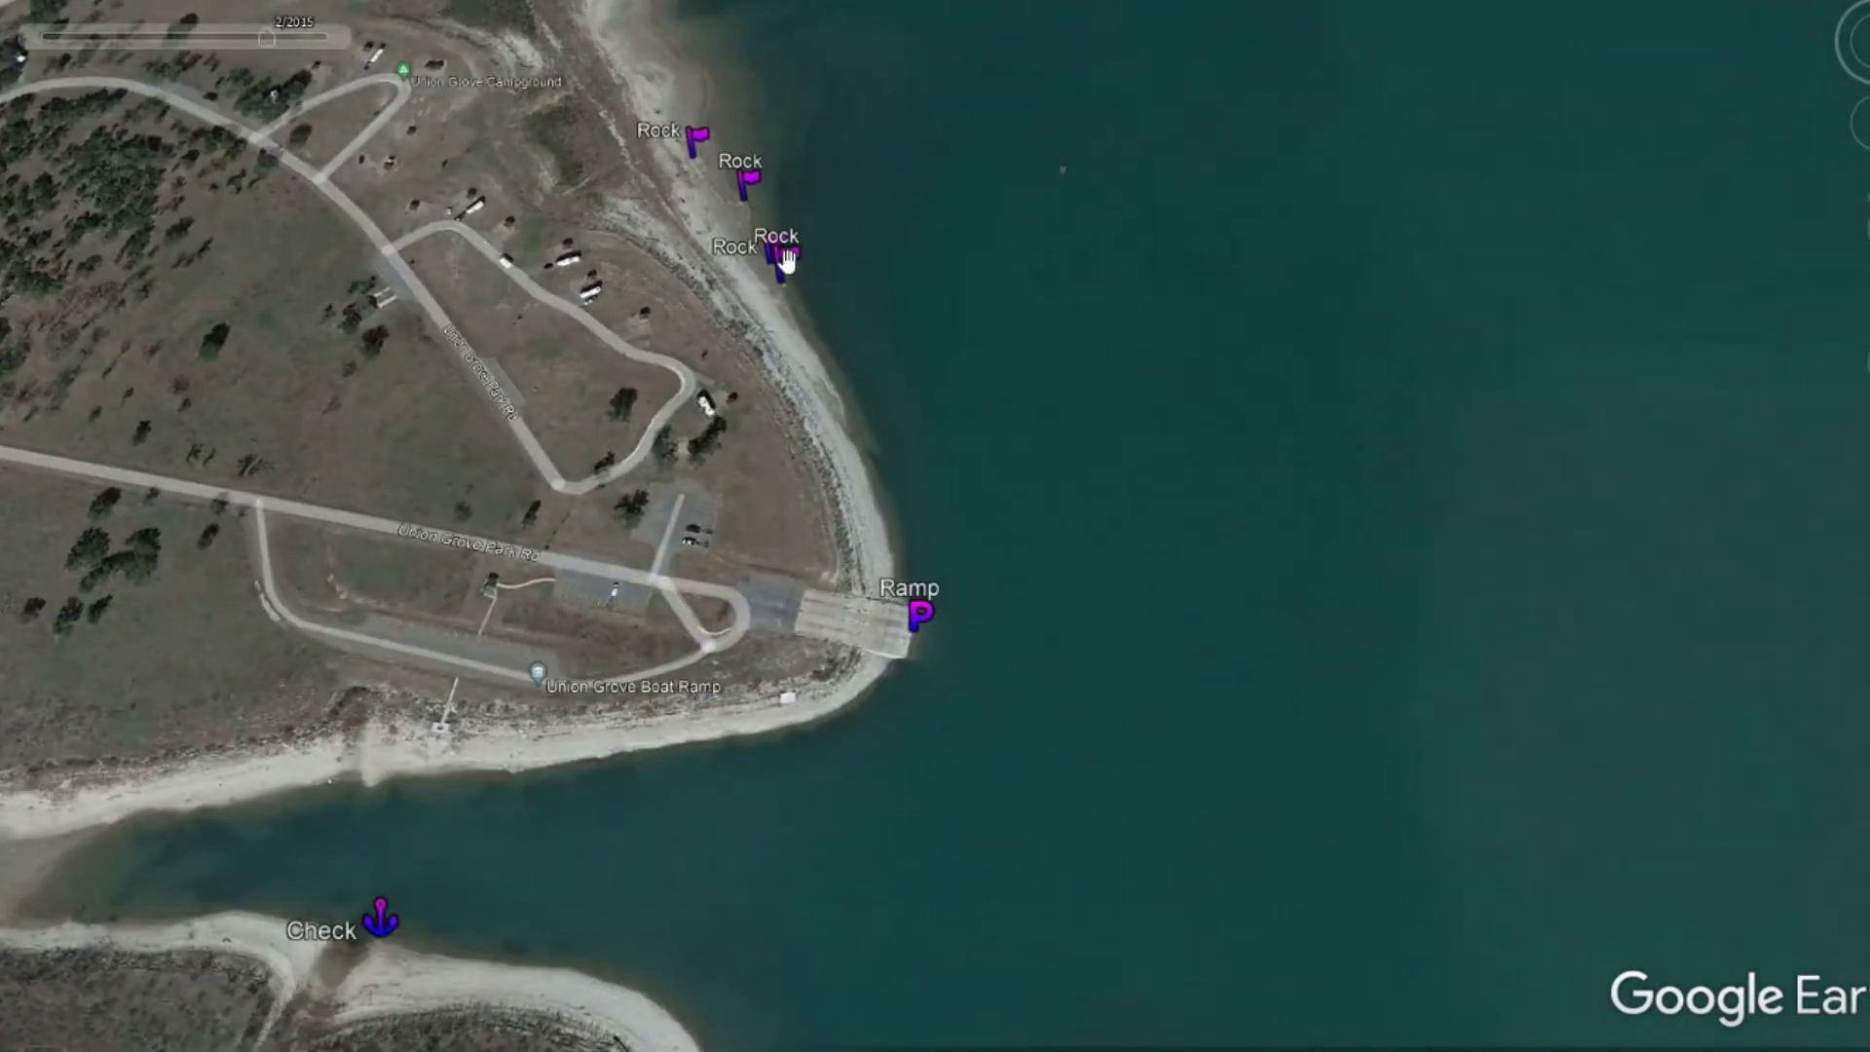
# Inspect the Check waypoint at the small drain on the south bank of the cove below Union Grove Boat Ramp
pyautogui.moveTo(968, 822); pyautogui.dragTo(1101, 446)
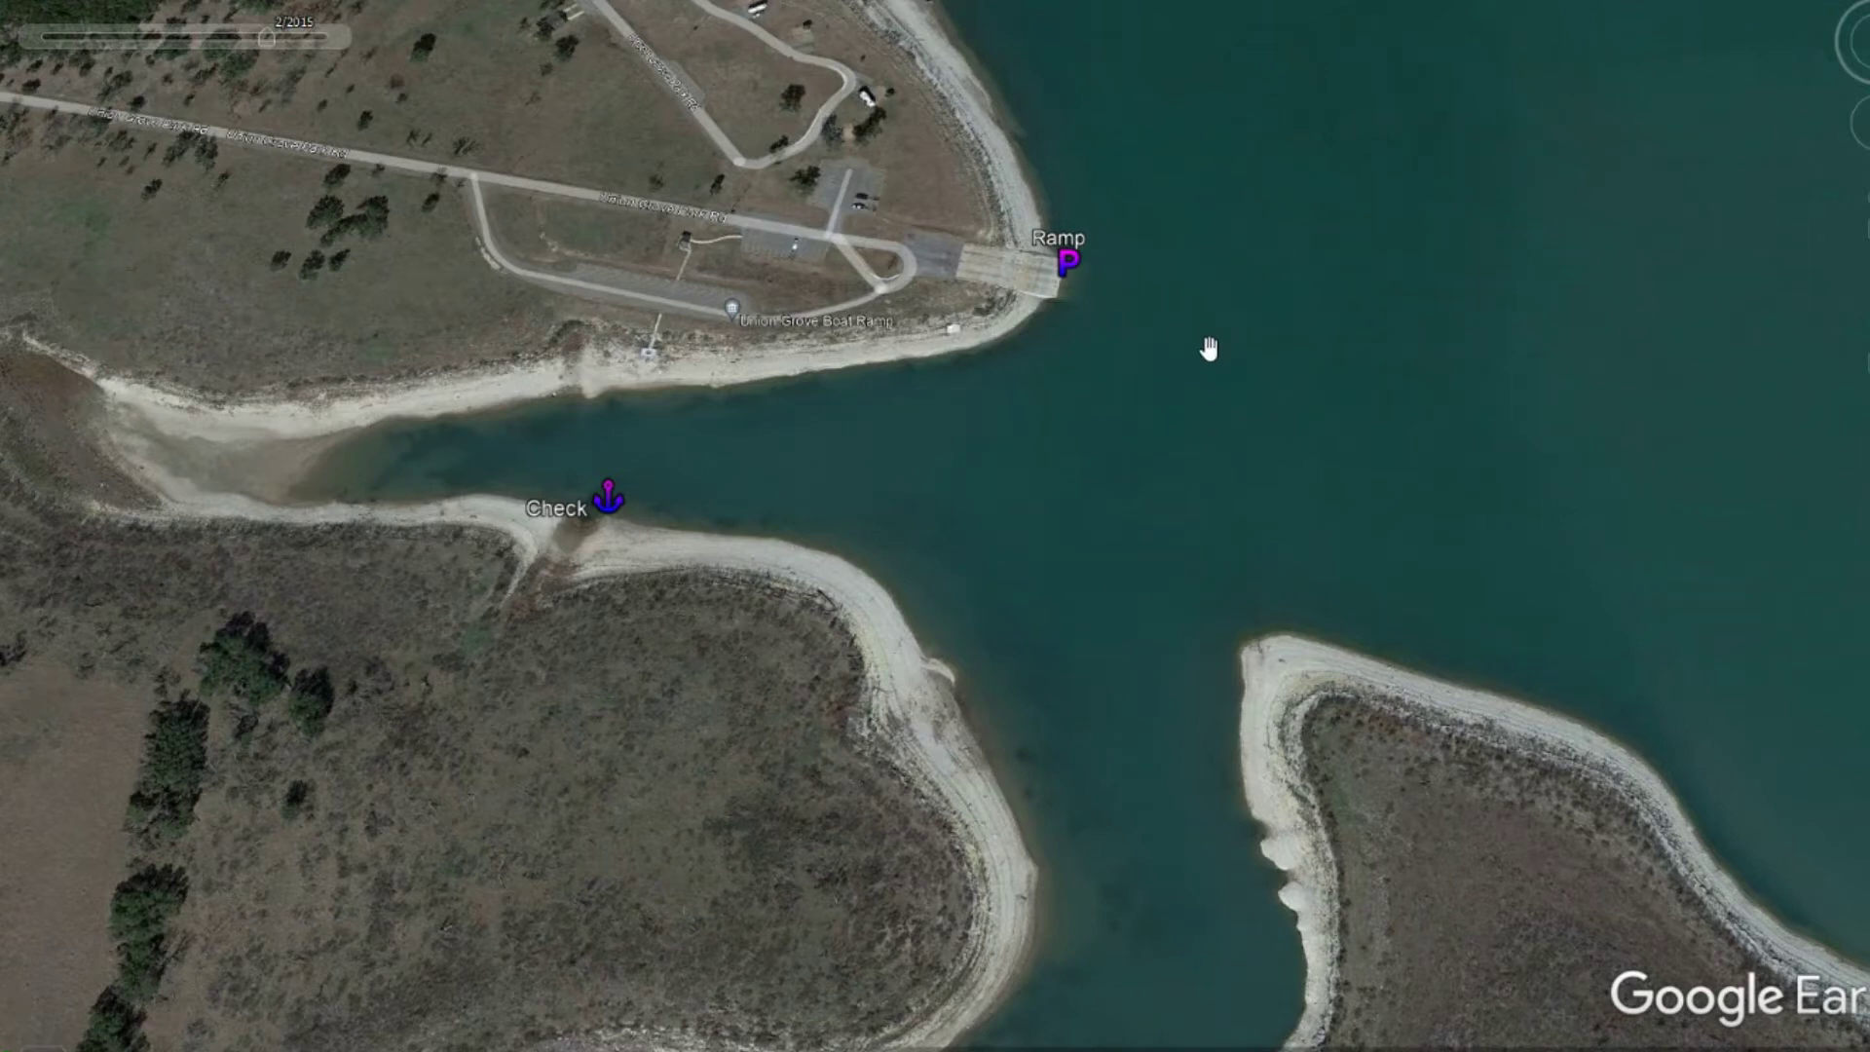
pyautogui.scroll(3, 576, 552)
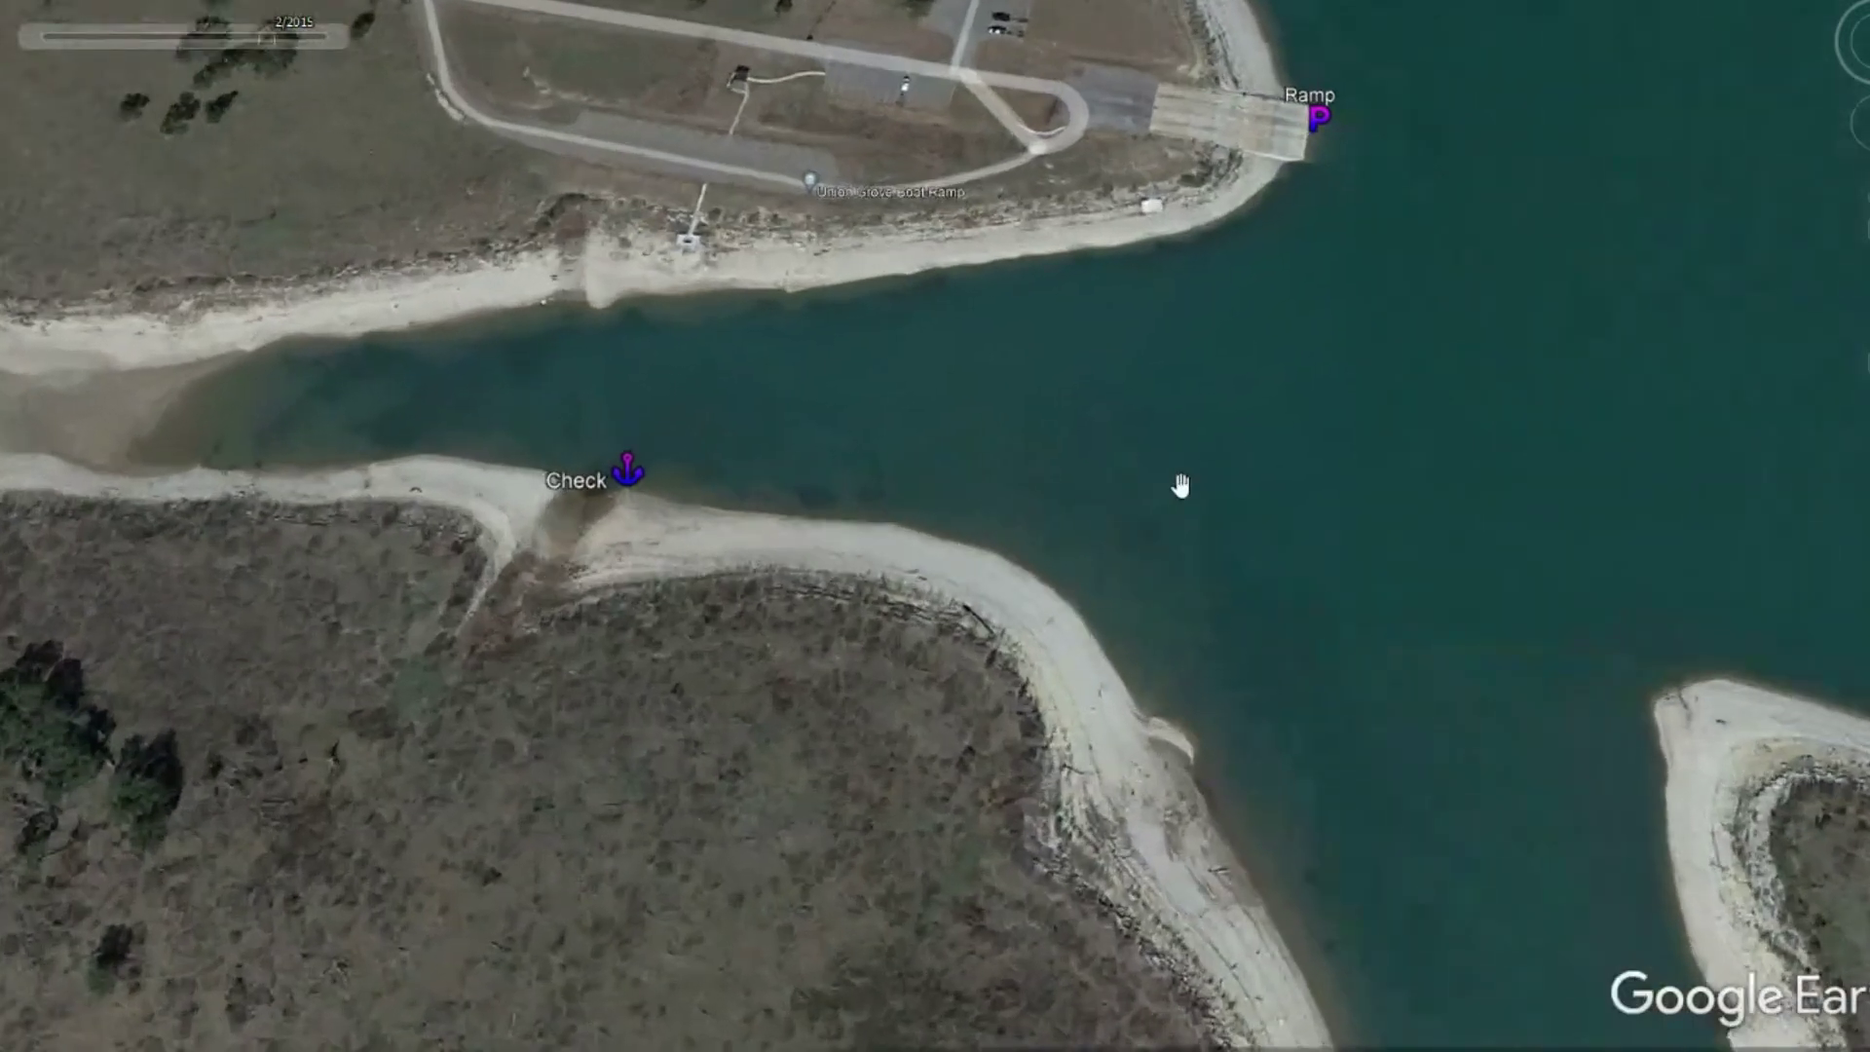
pyautogui.moveTo(1180, 487); pyautogui.dragTo(1782, 471)
pyautogui.scroll(5, 1207, 477)
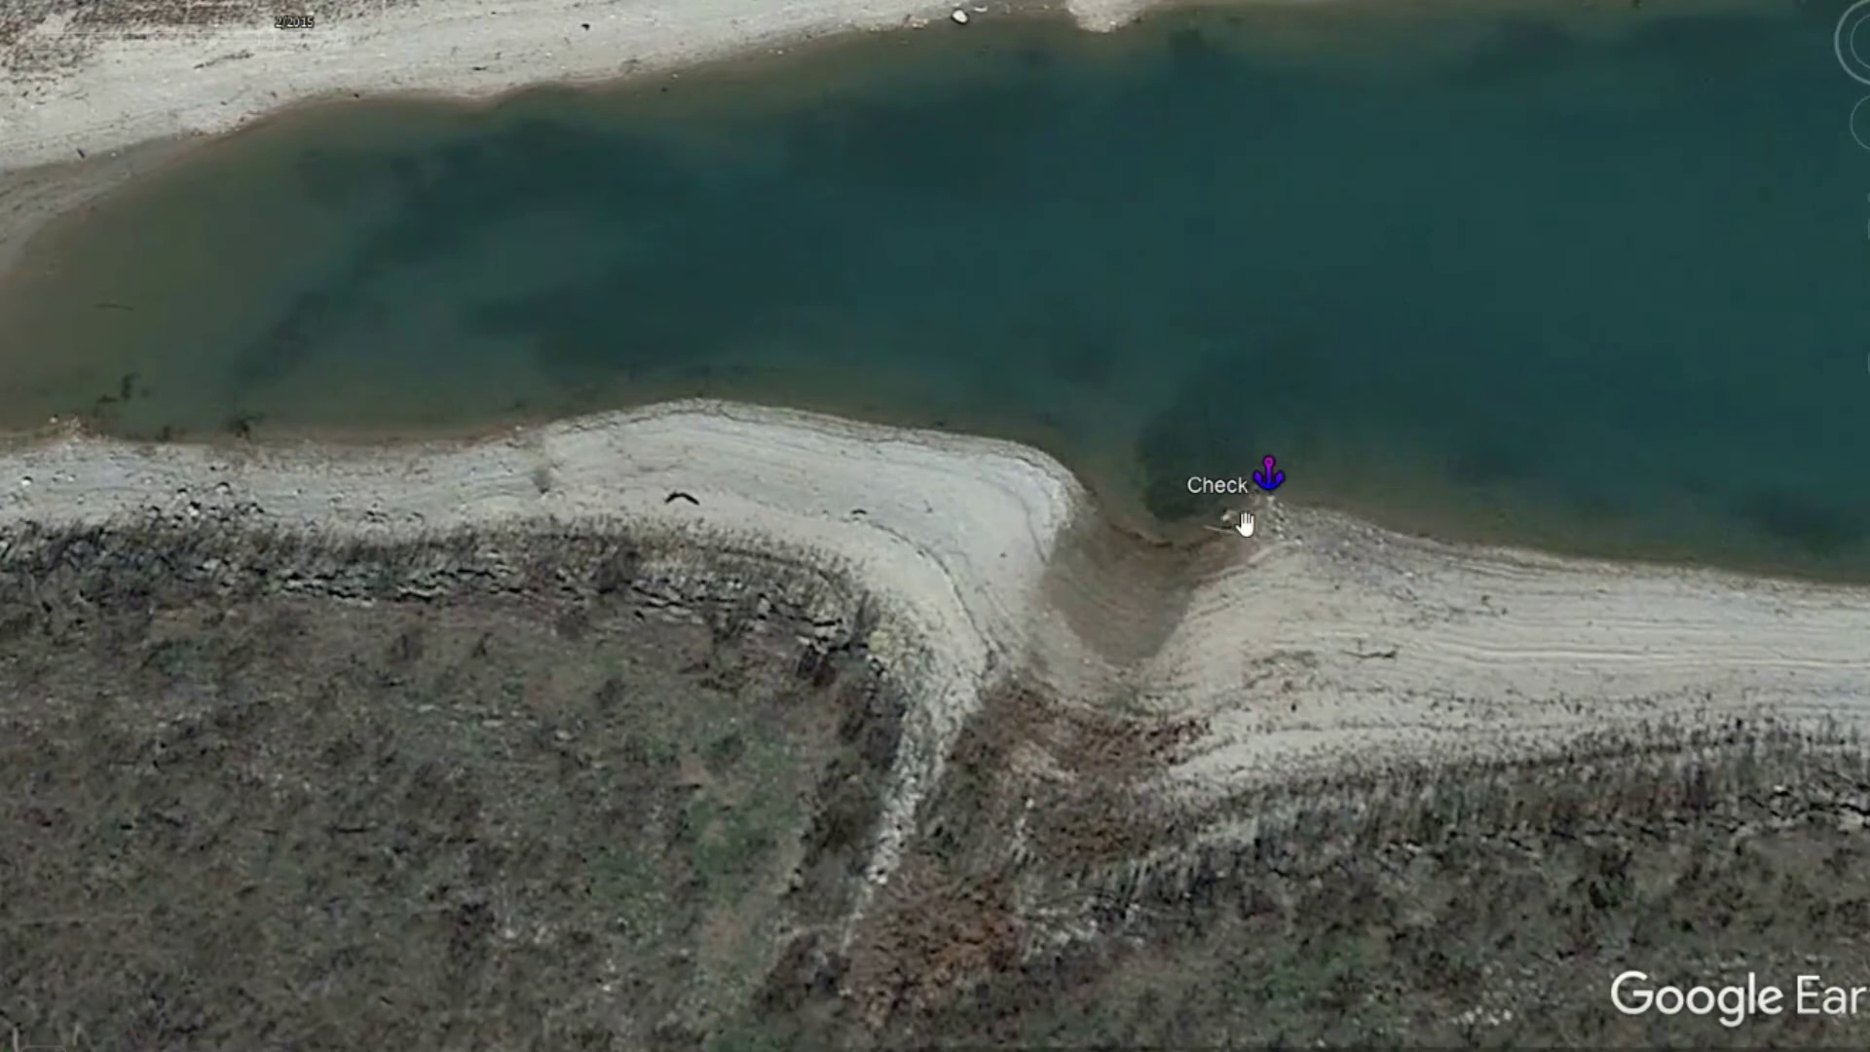
pyautogui.scroll(-5, 1295, 540)
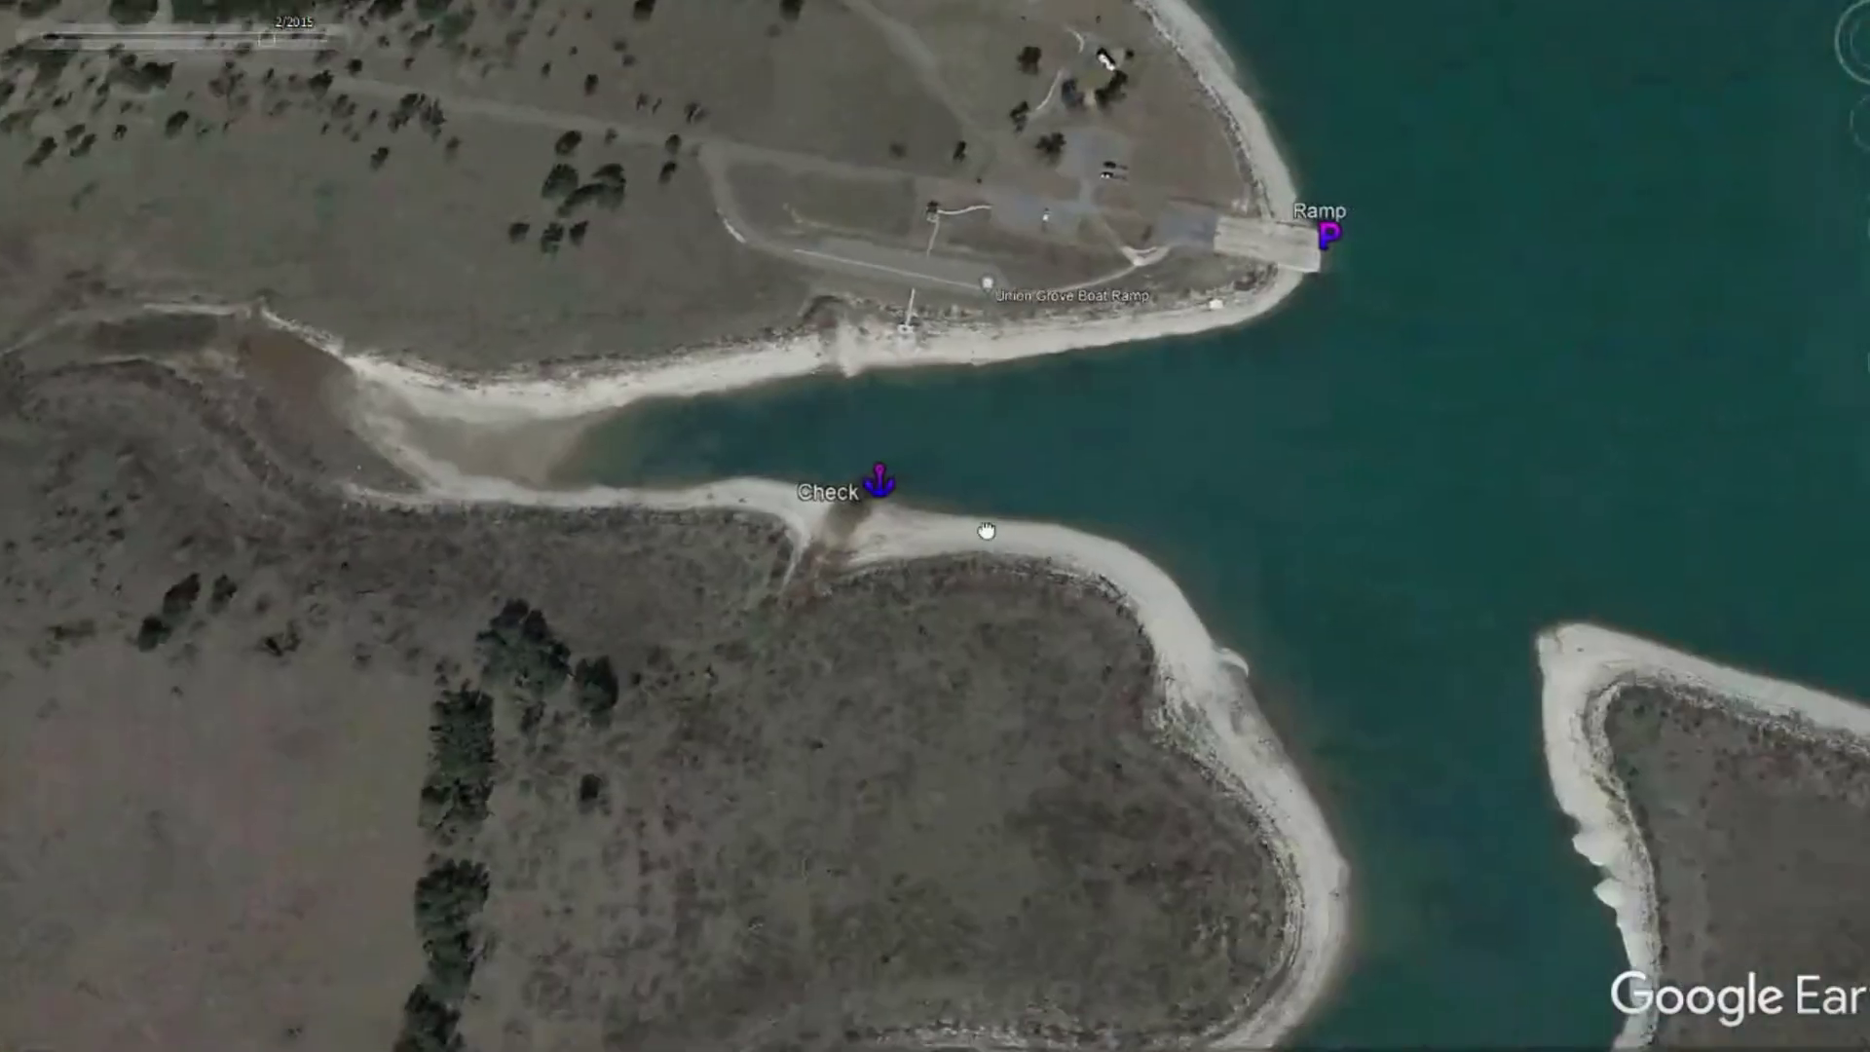
# Compare the shoreline and drain at the Check waypoint south of Union Grove Boat Ramp in the 7/2022 and 2/2015 imagery
pyautogui.moveTo(985, 531); pyautogui.dragTo(845, 500)
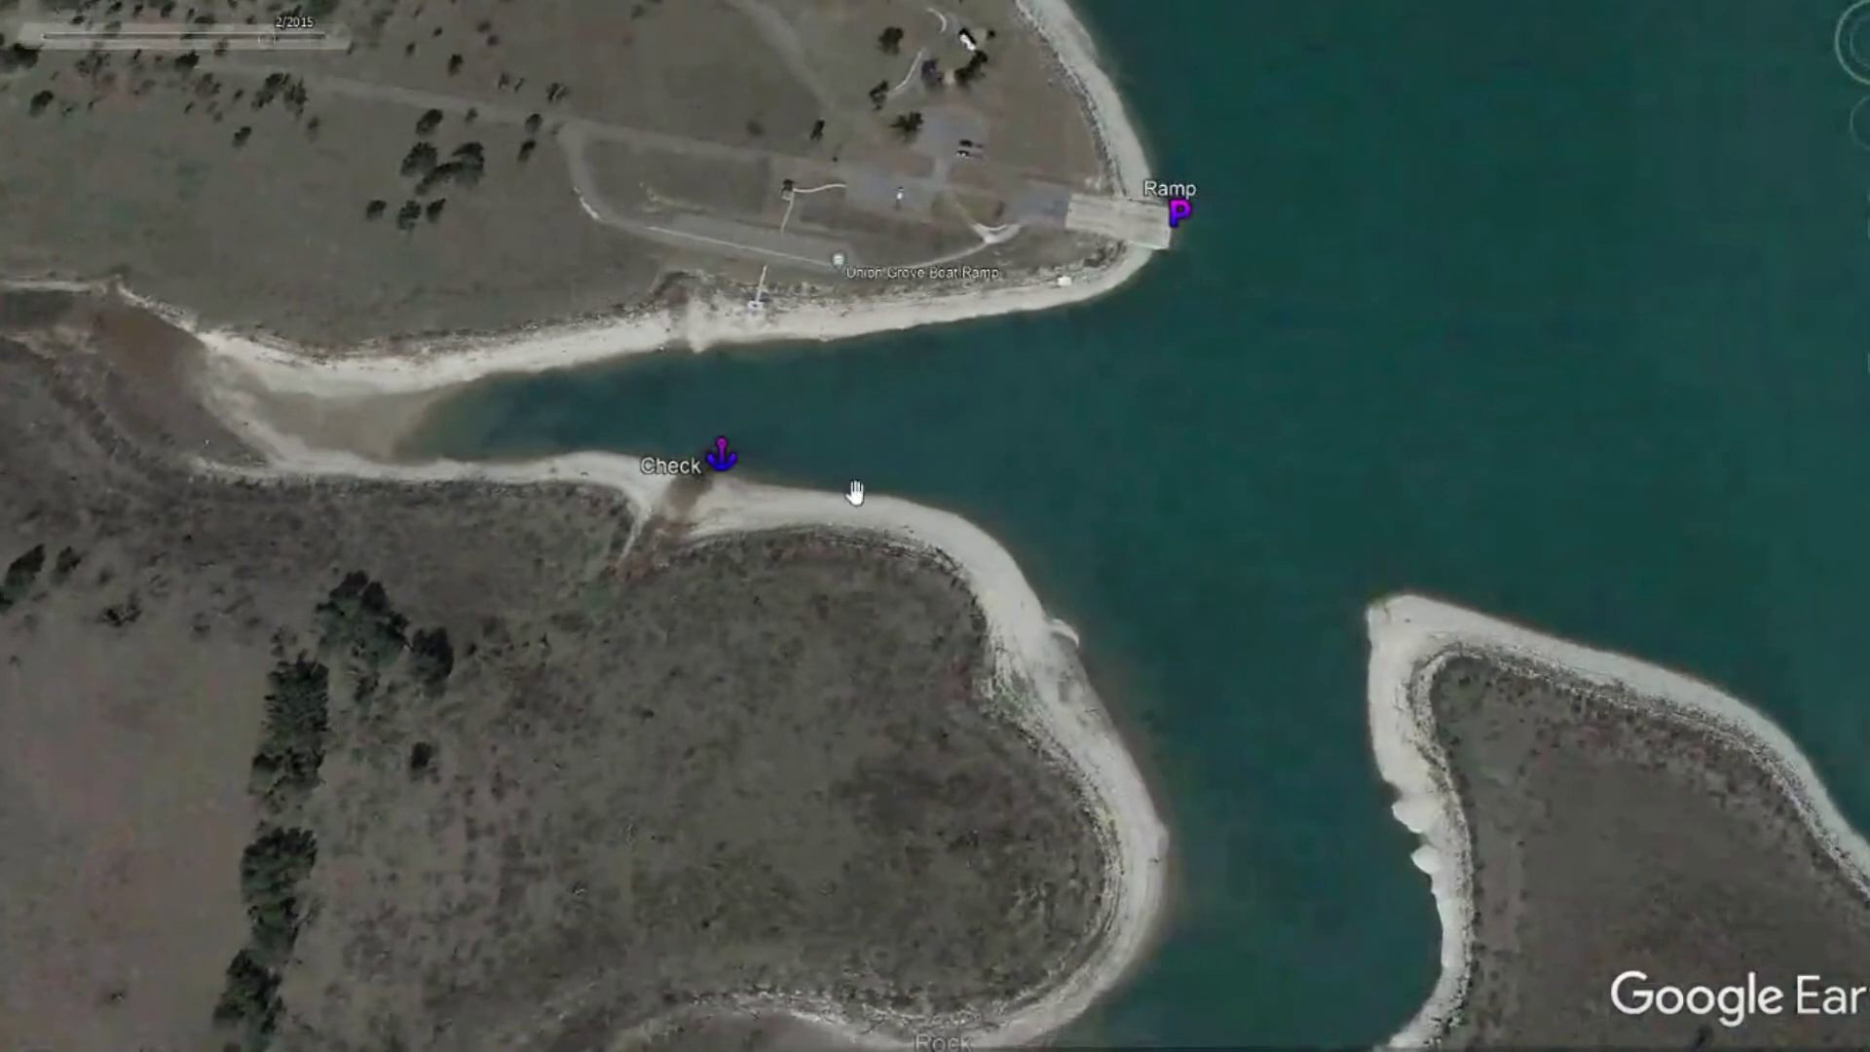
pyautogui.moveTo(266, 41); pyautogui.dragTo(423, 58)
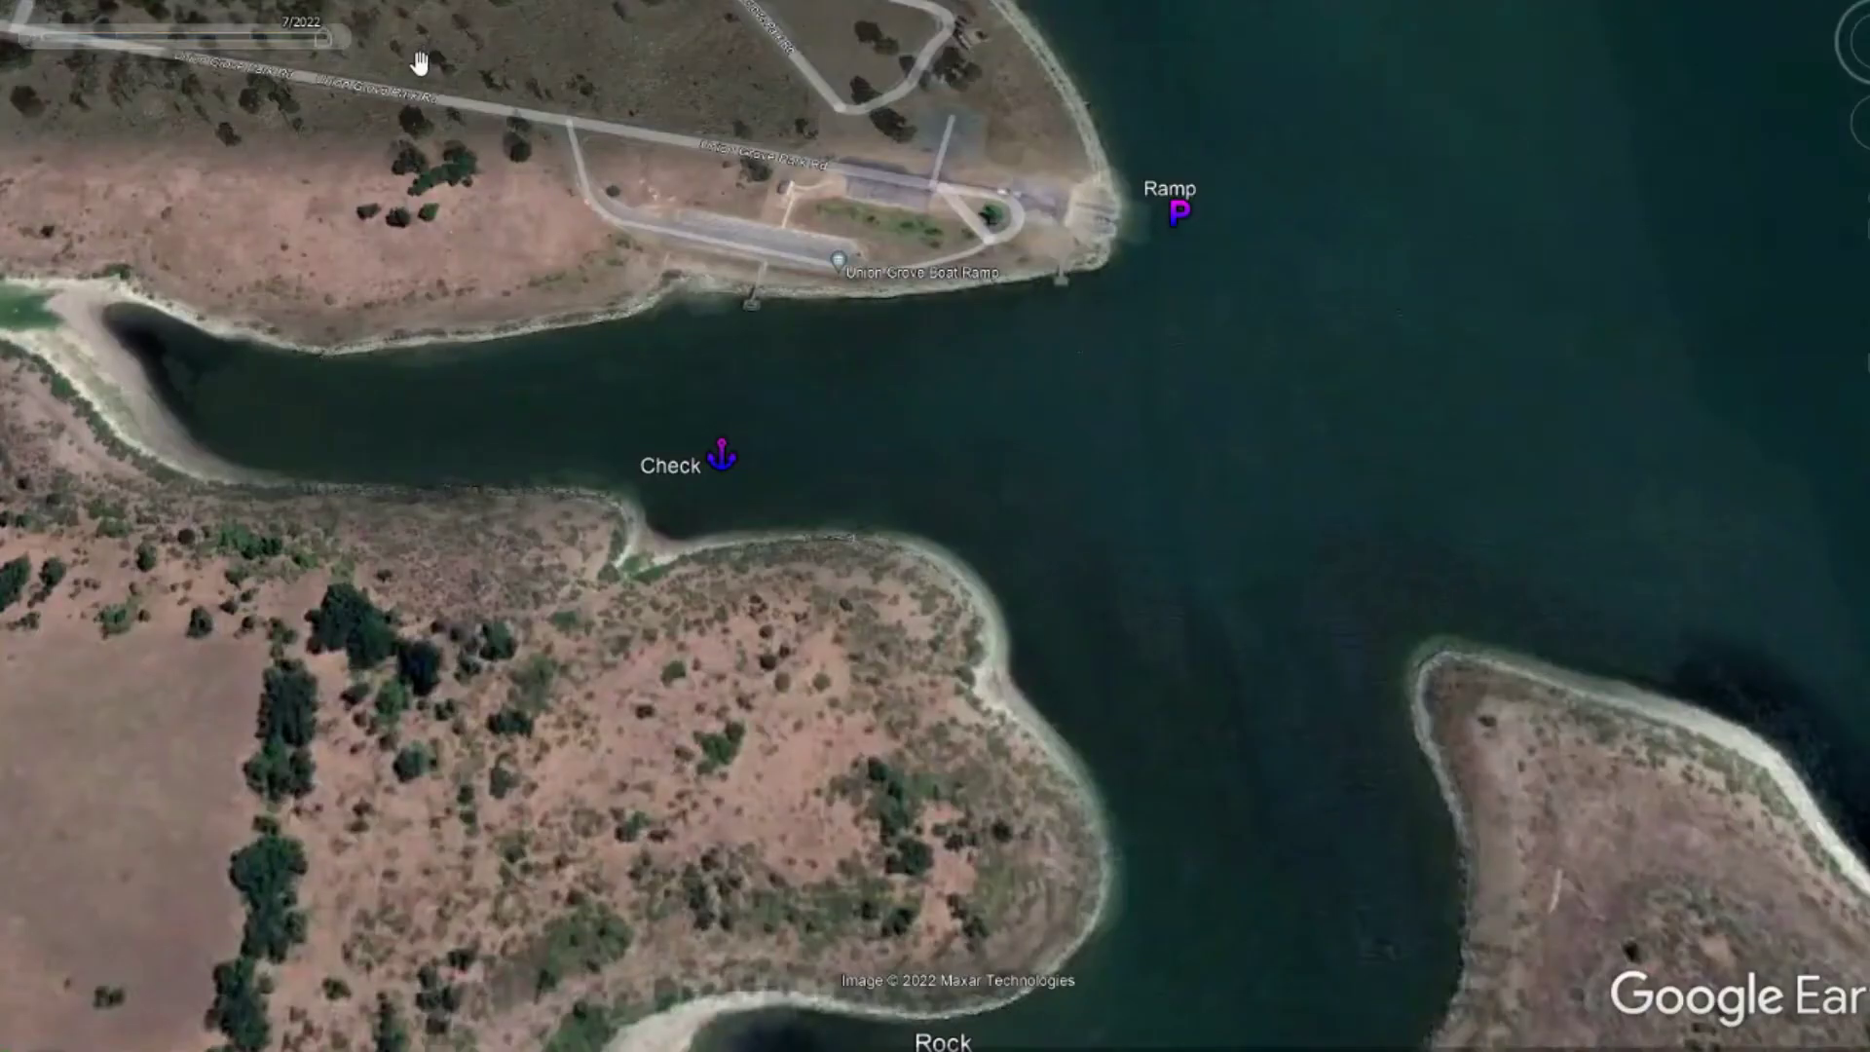
pyautogui.scroll(3, 712, 506)
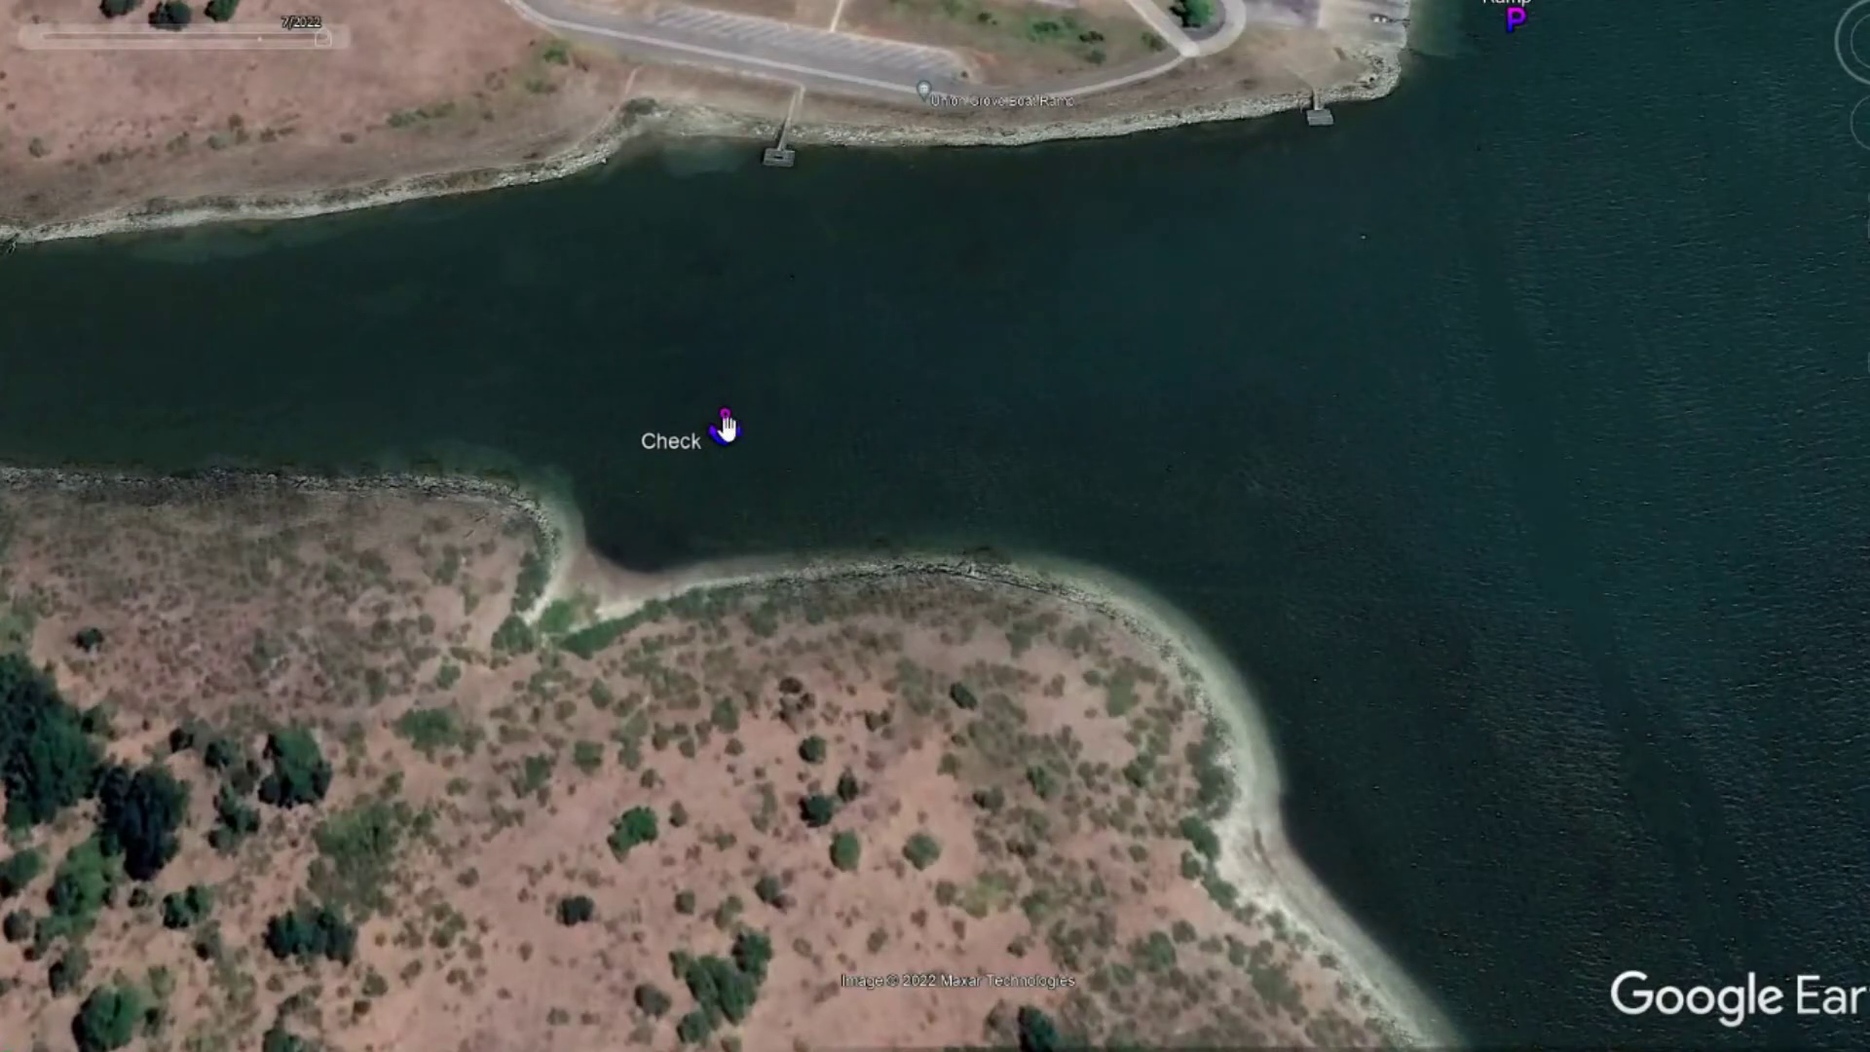
pyautogui.click(33, 39)
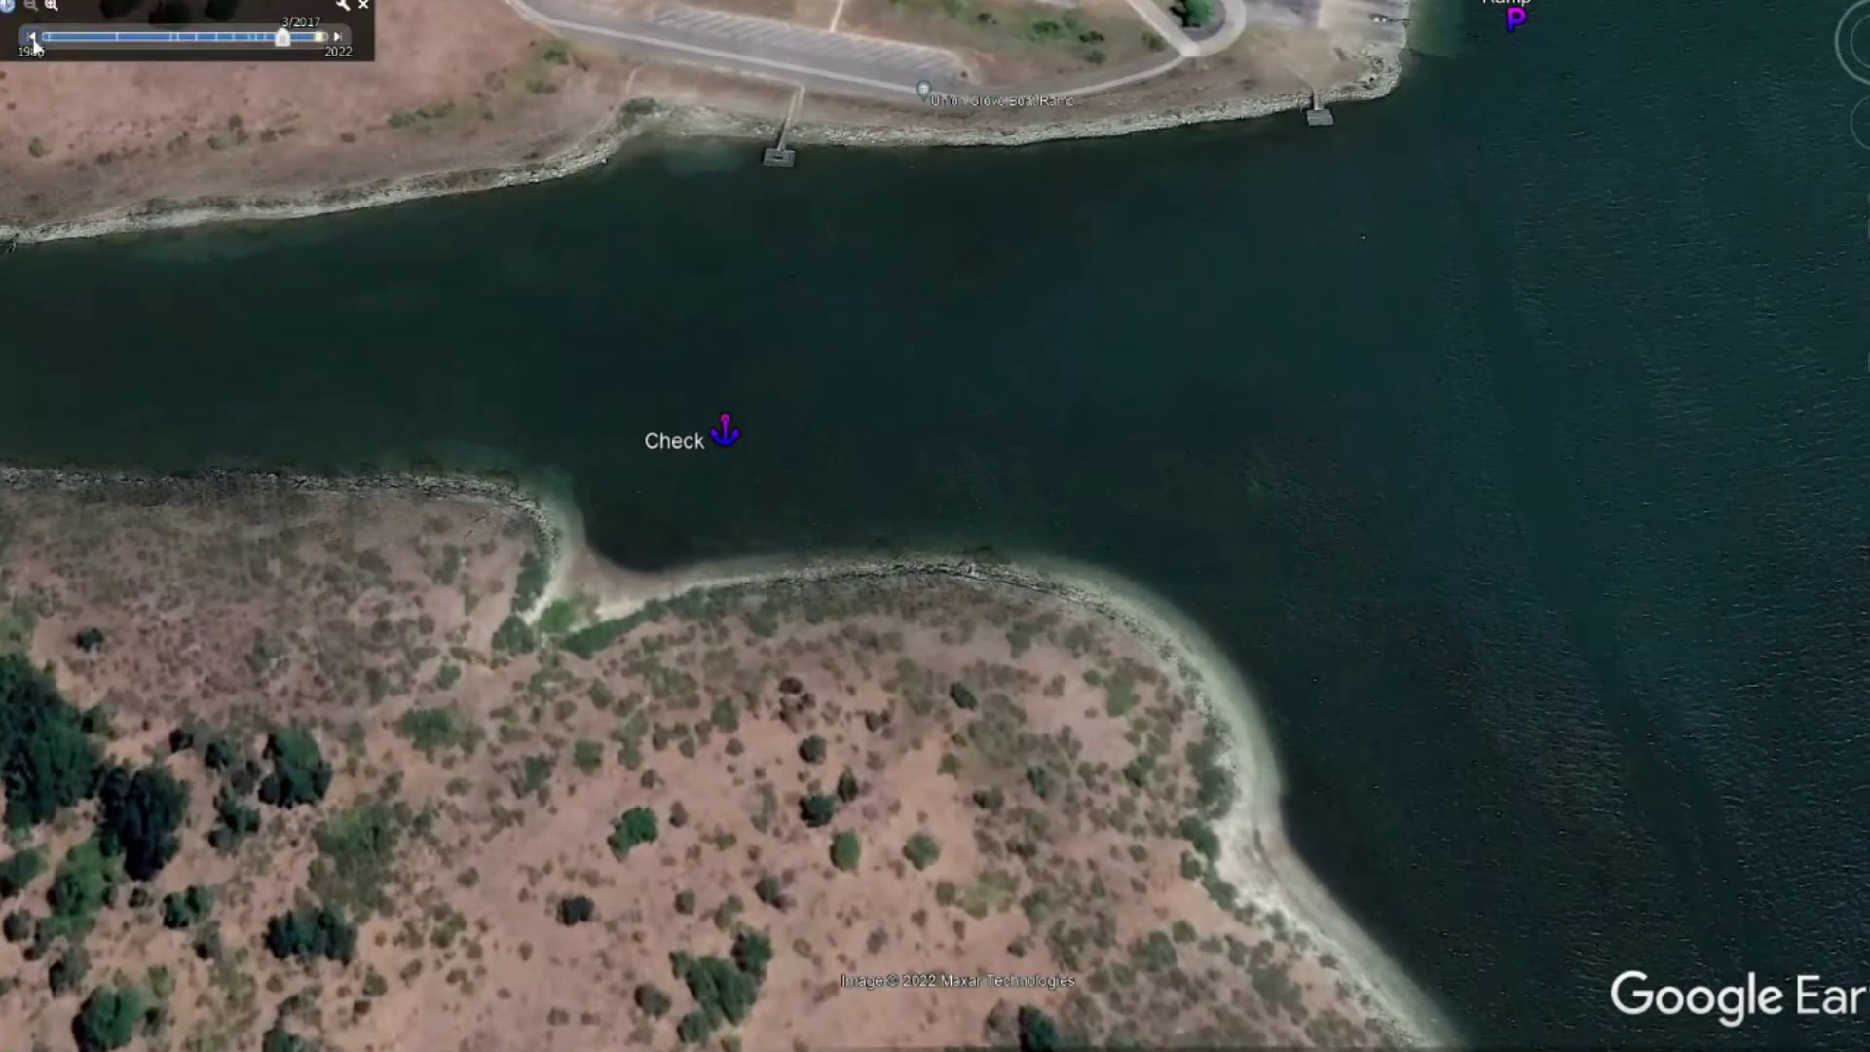
pyautogui.click(33, 39)
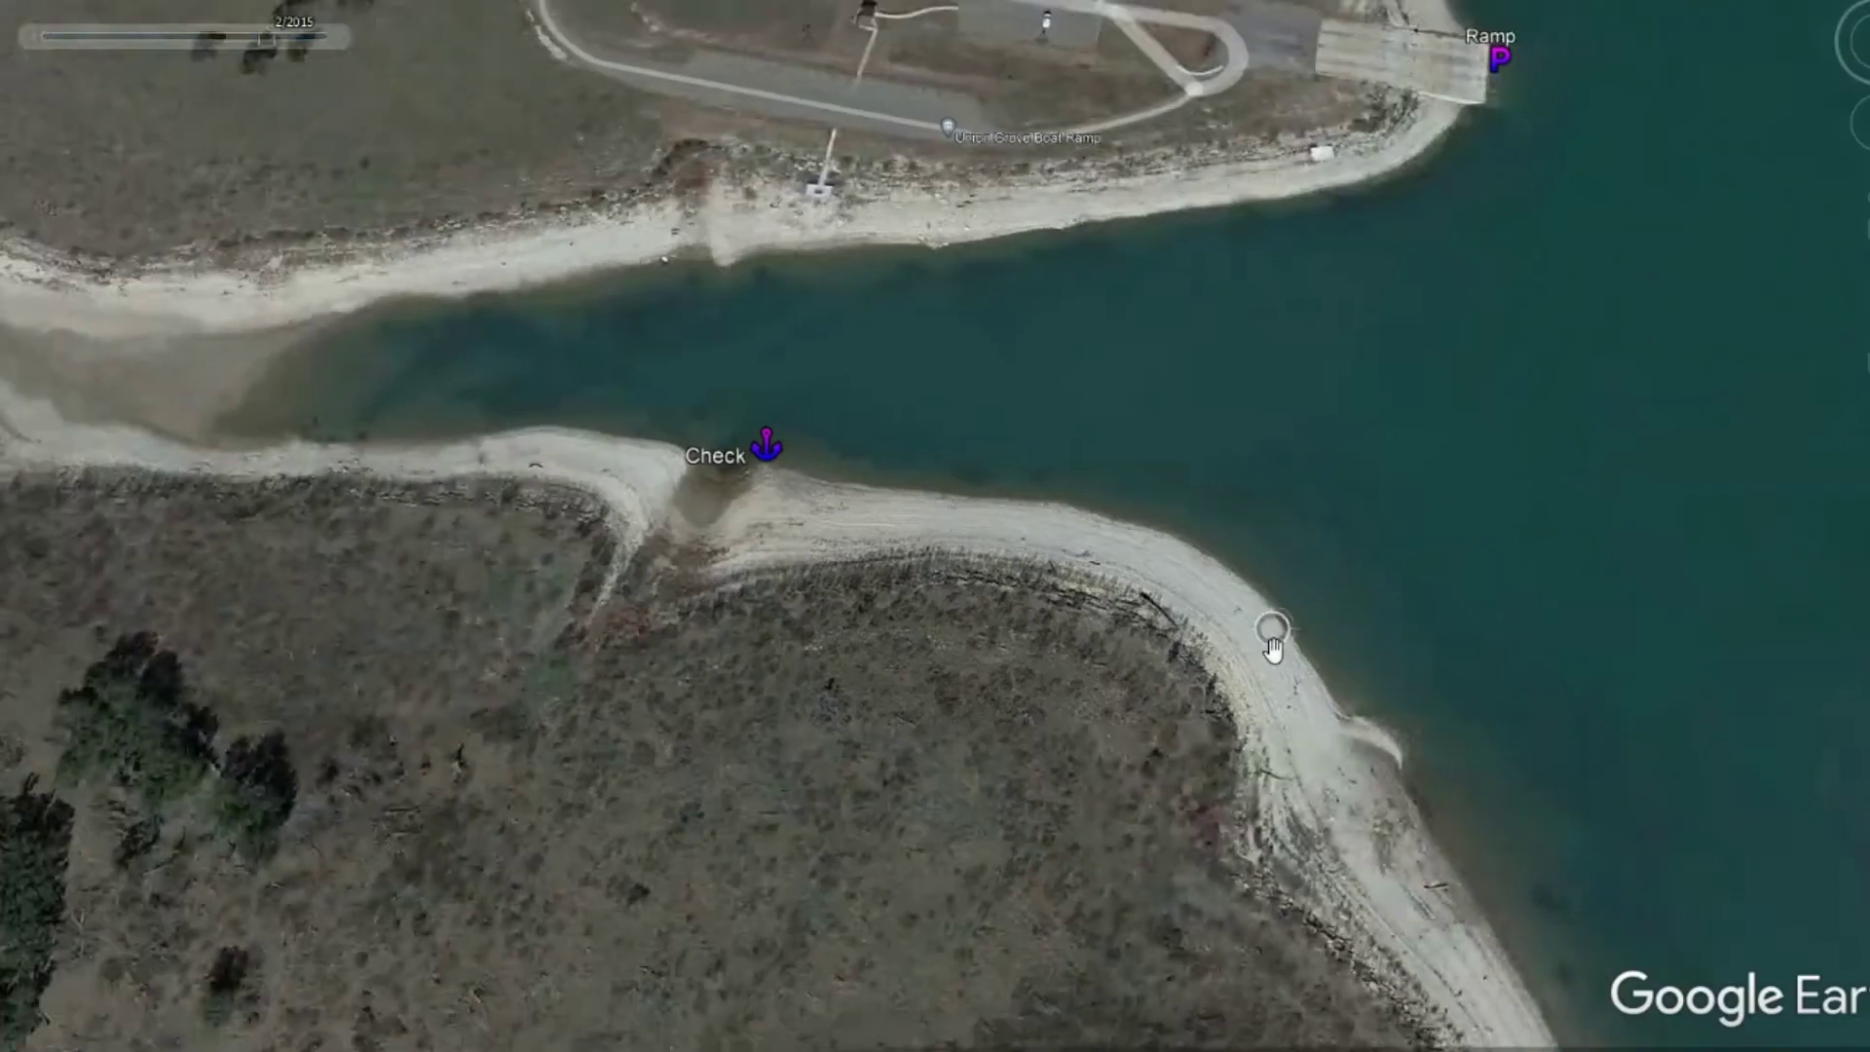
# Inspect the Rock waypoint and the neighbouring drains at the back of the next cove south of the Check waypoint
pyautogui.scroll(-5, 1272, 643)
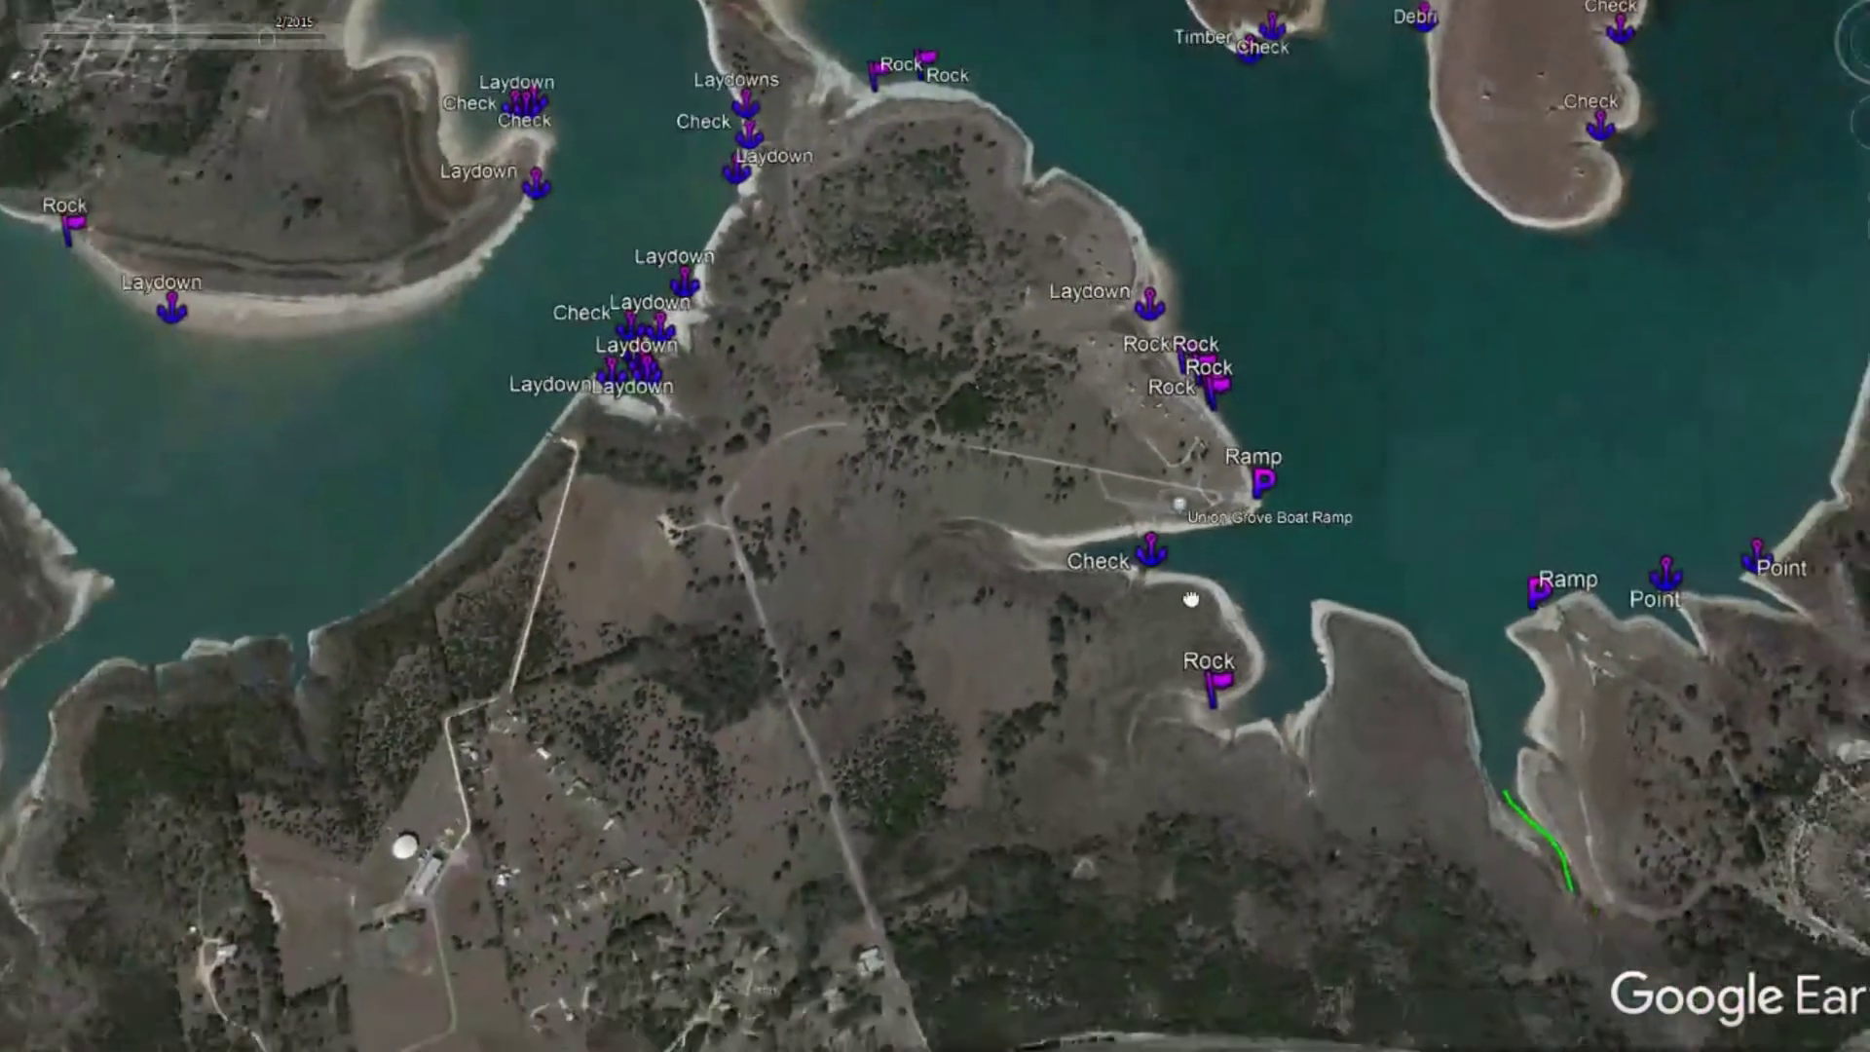
pyautogui.moveTo(1190, 599); pyautogui.dragTo(561, 239)
pyautogui.scroll(5, 472, 295)
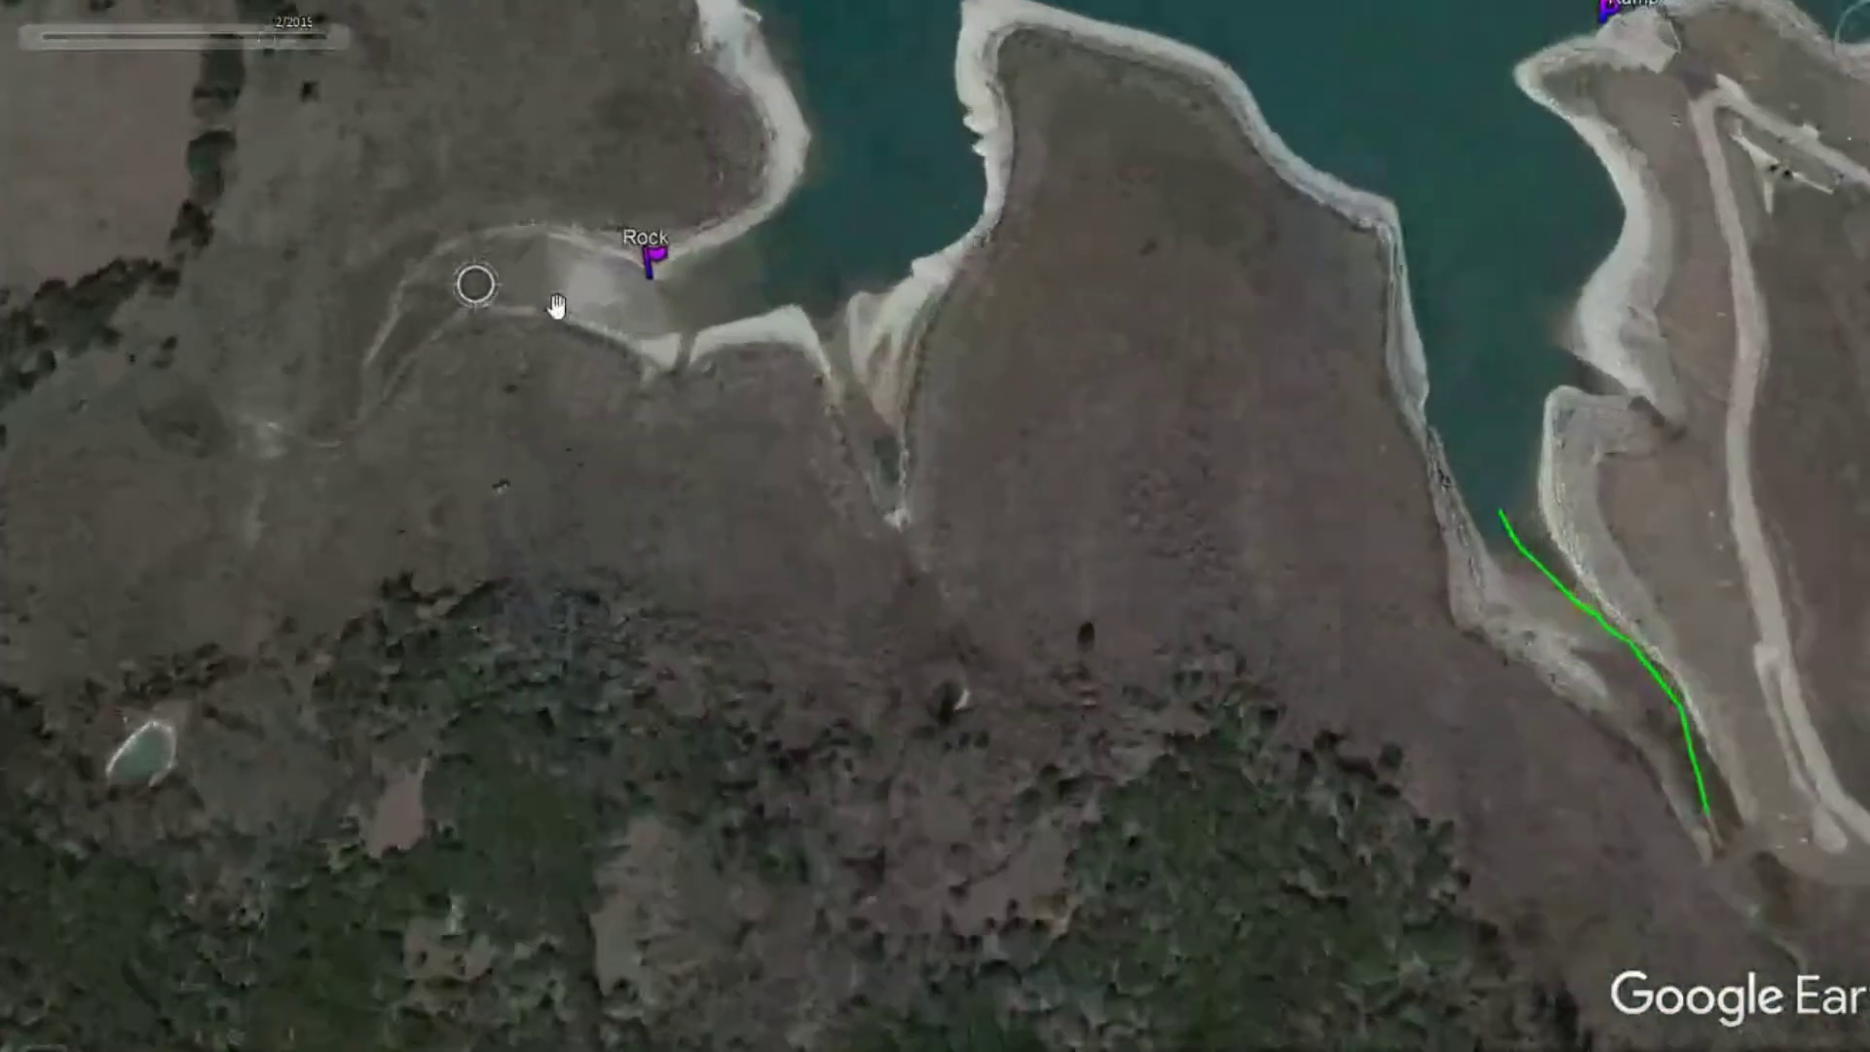
pyautogui.scroll(3, 788, 290)
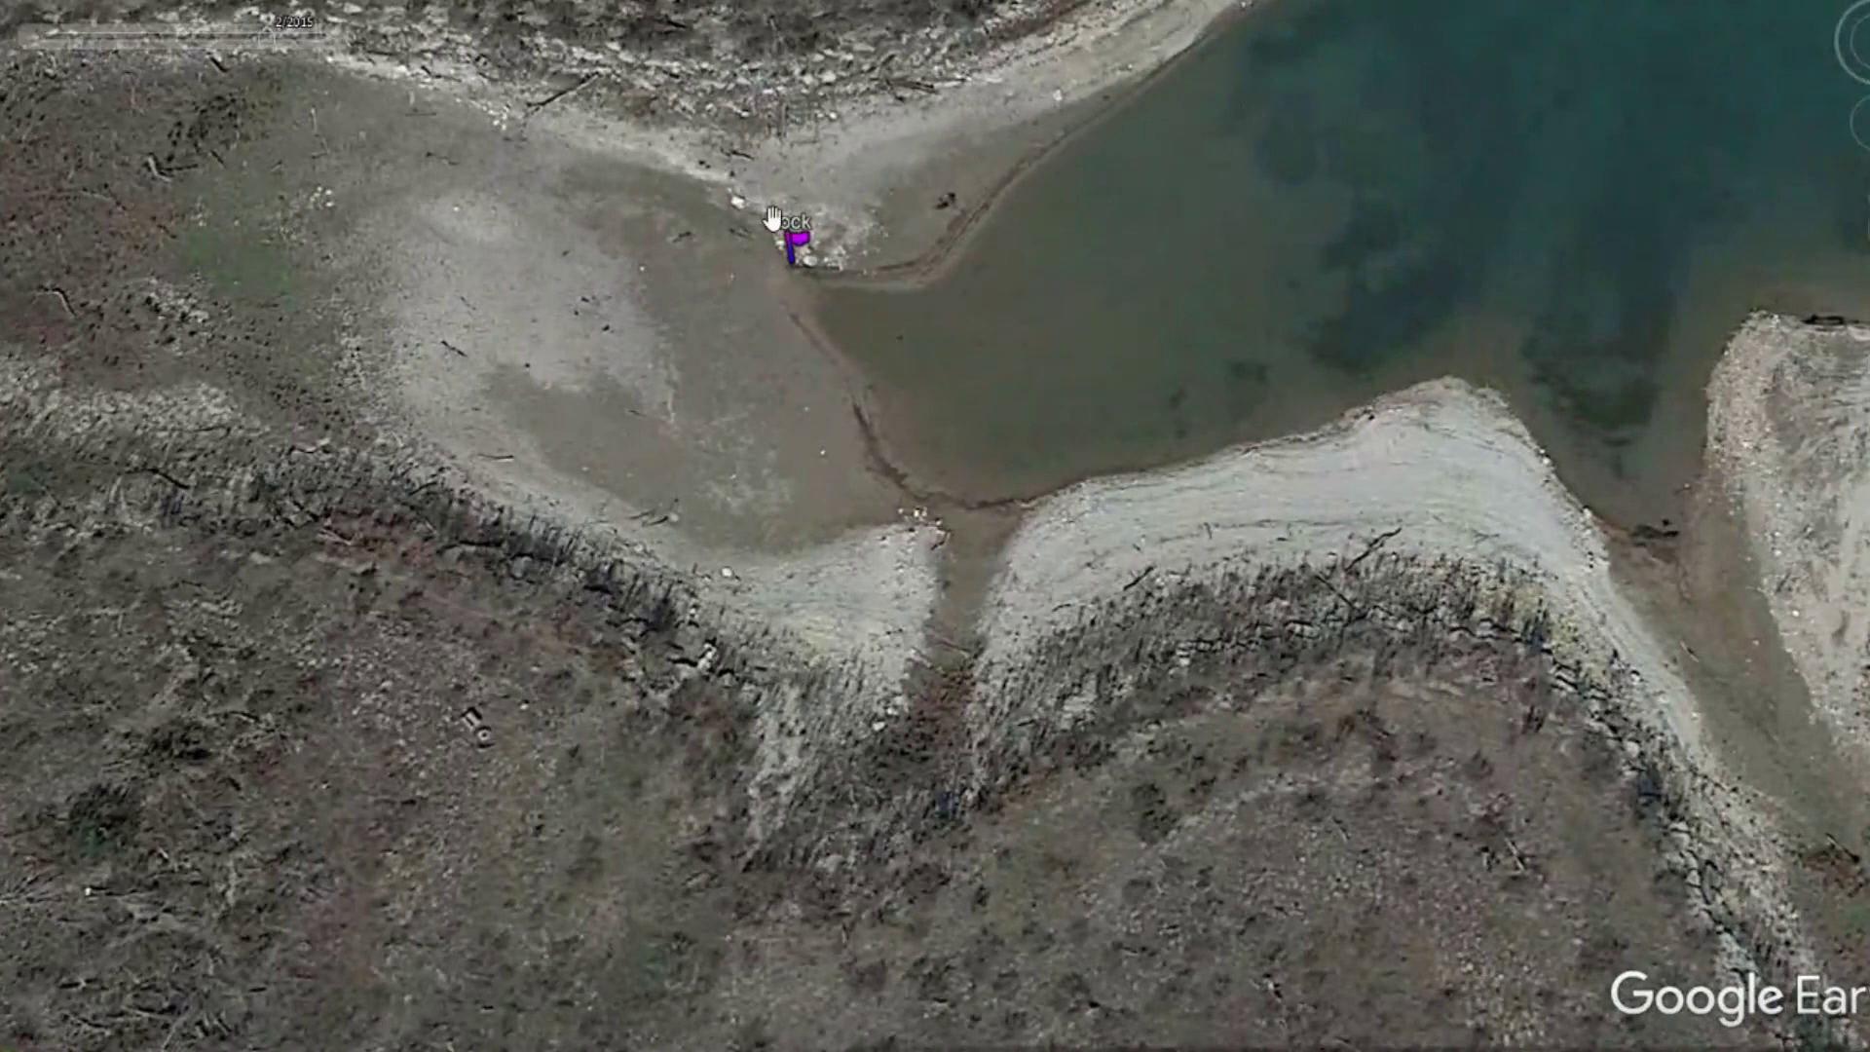
pyautogui.scroll(-3, 857, 375)
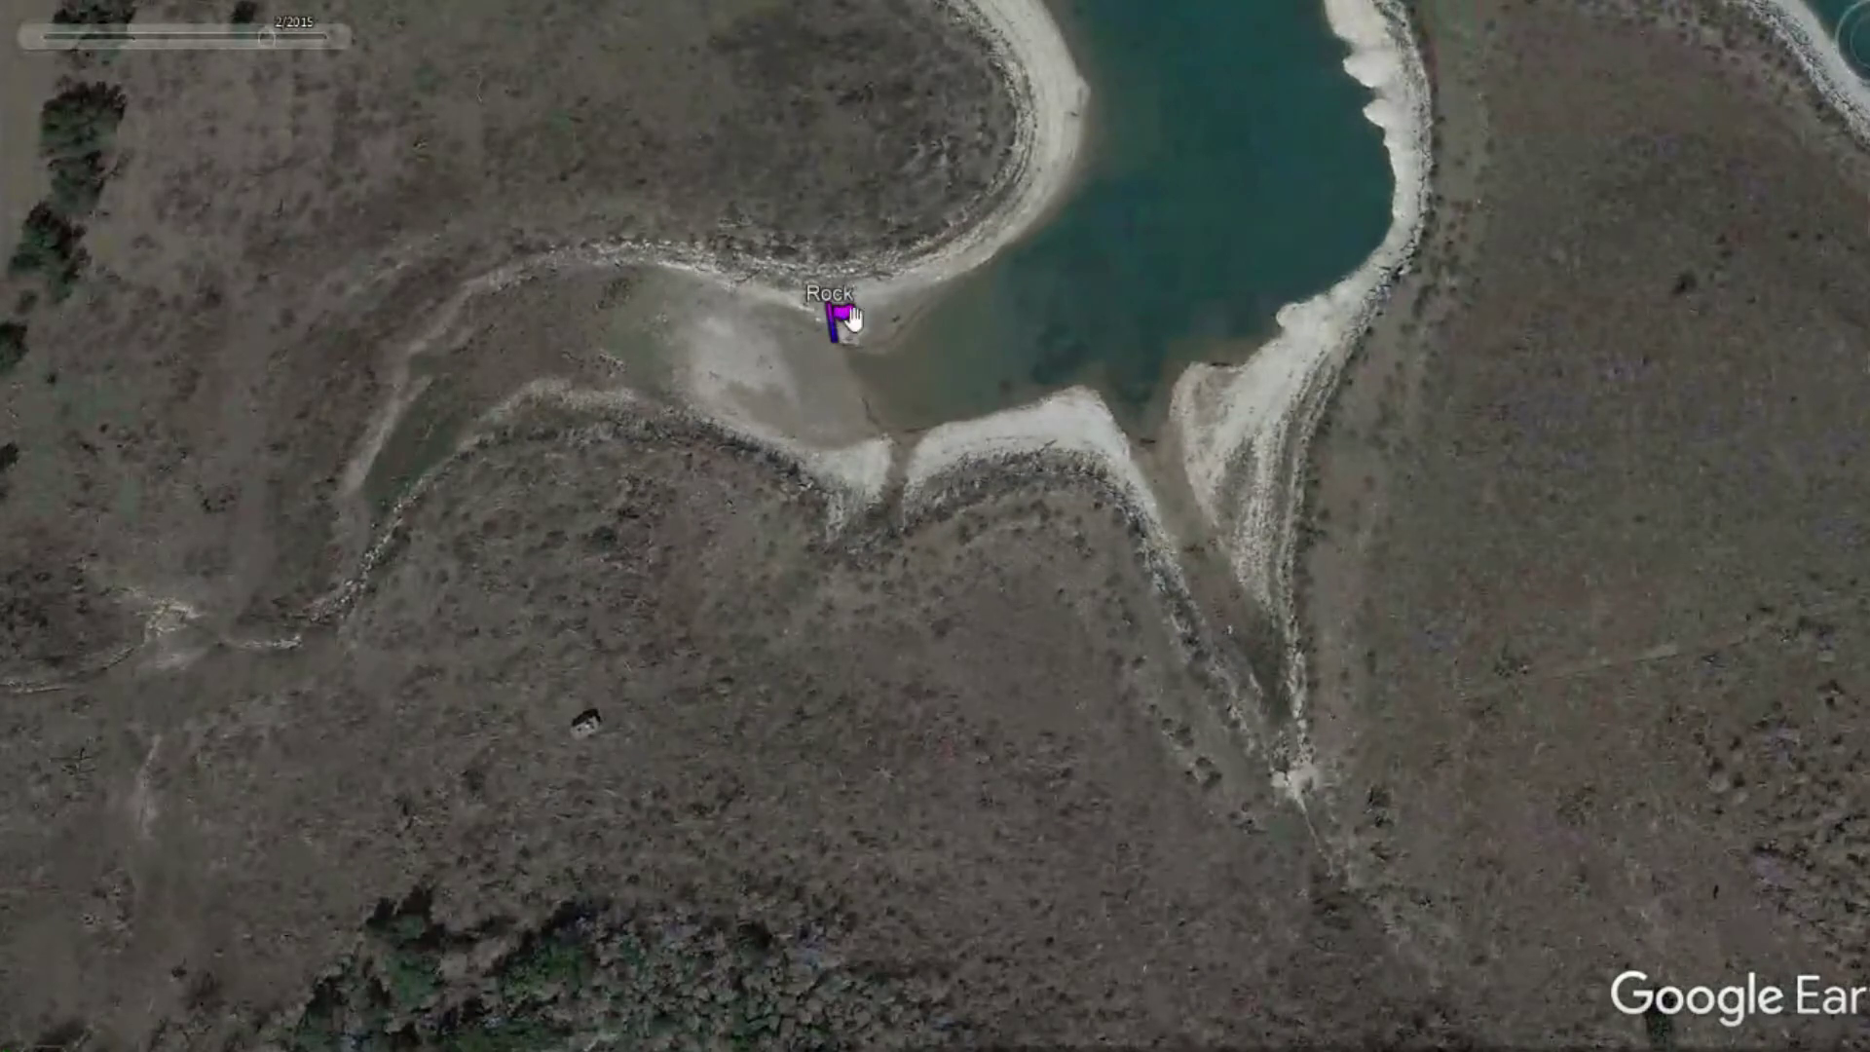
pyautogui.doubleClick(1184, 370)
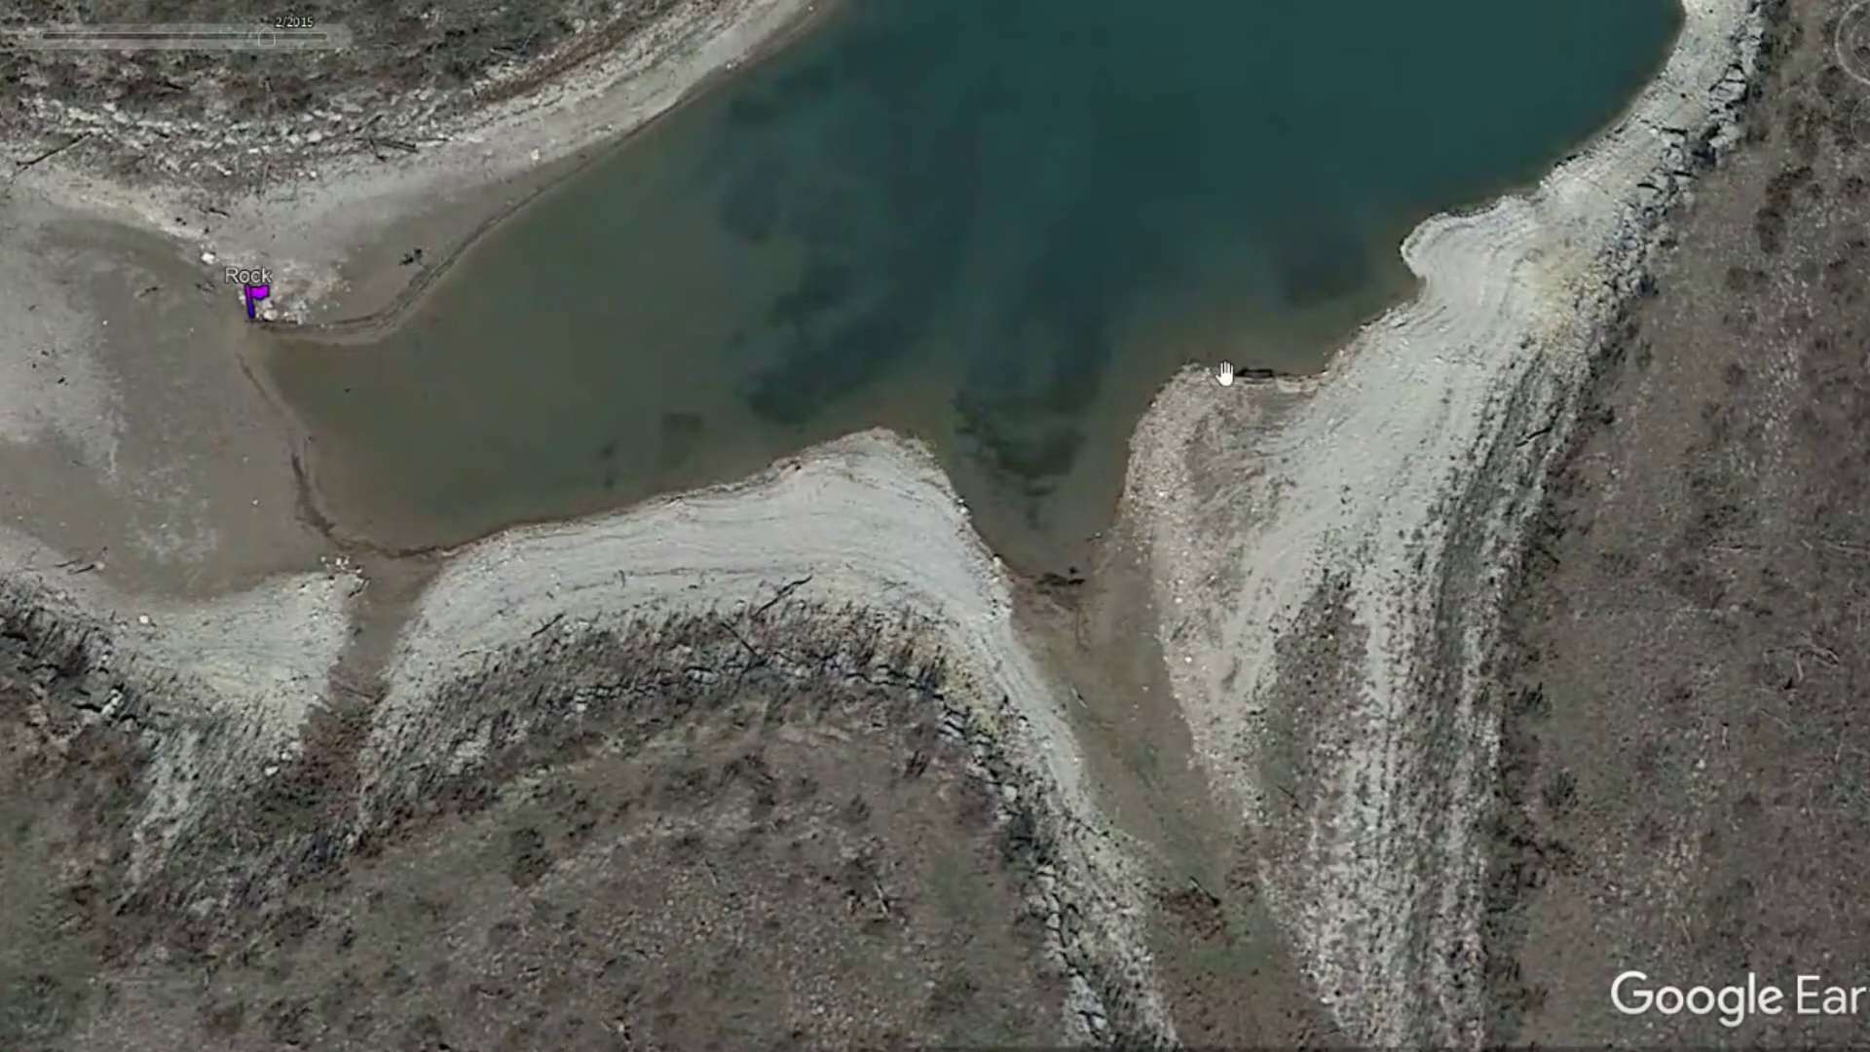
pyautogui.scroll(-5, 1224, 373)
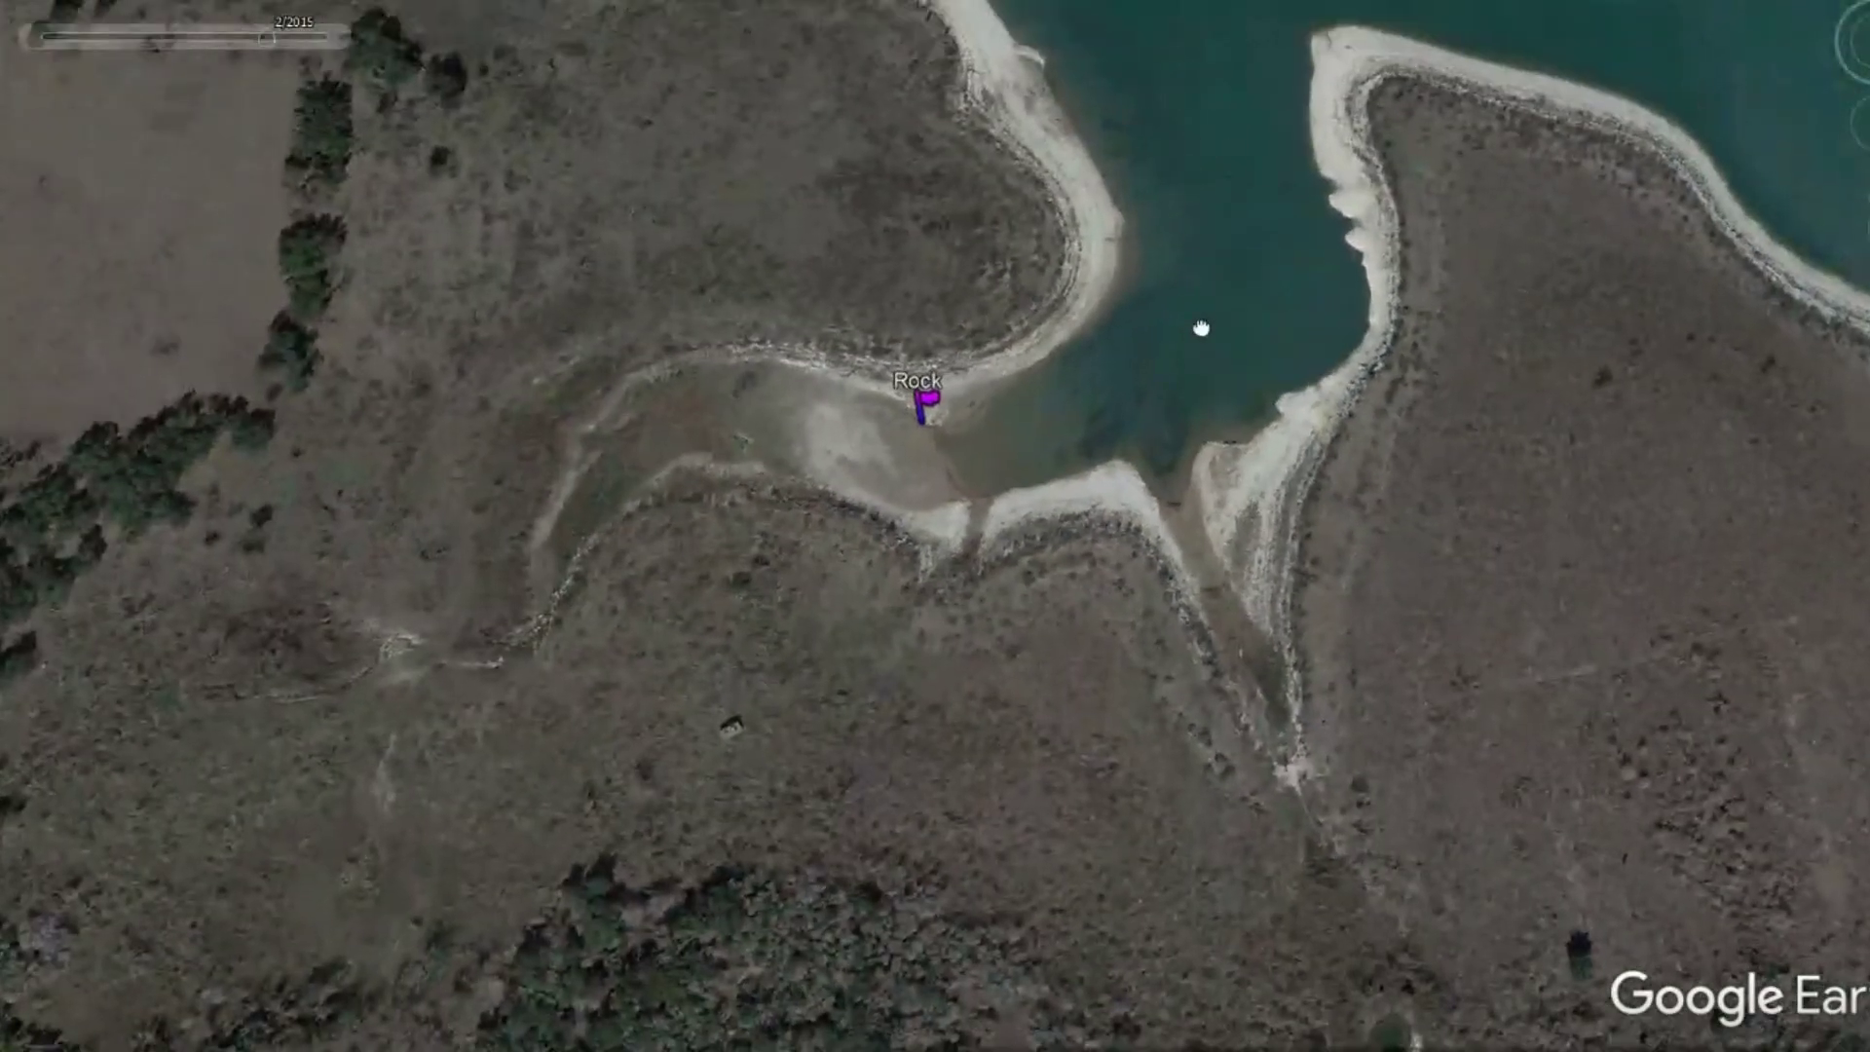
# Examine the creek arm west of Riversbend Park and the green-traced channel at its back end
pyautogui.moveTo(1201, 328); pyautogui.dragTo(1117, 555)
pyautogui.moveTo(1549, 458); pyautogui.dragTo(856, 175)
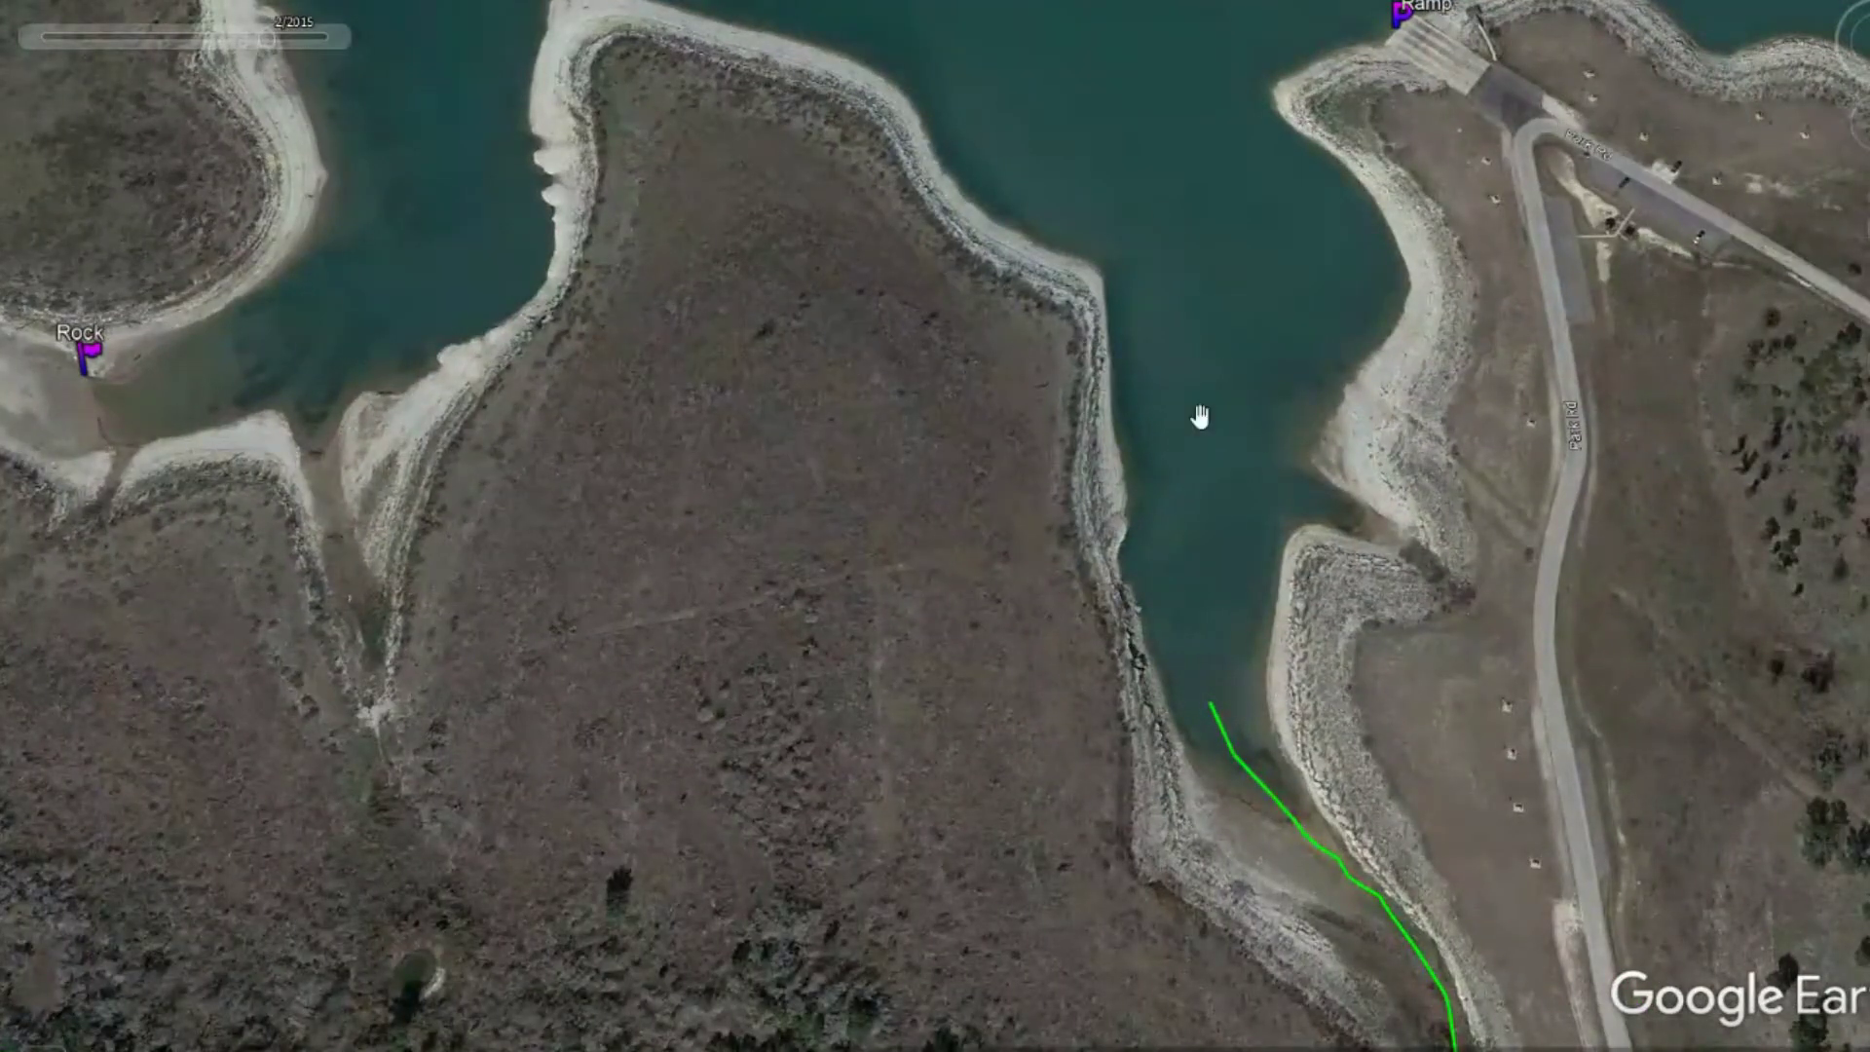
pyautogui.scroll(-5, 1223, 463)
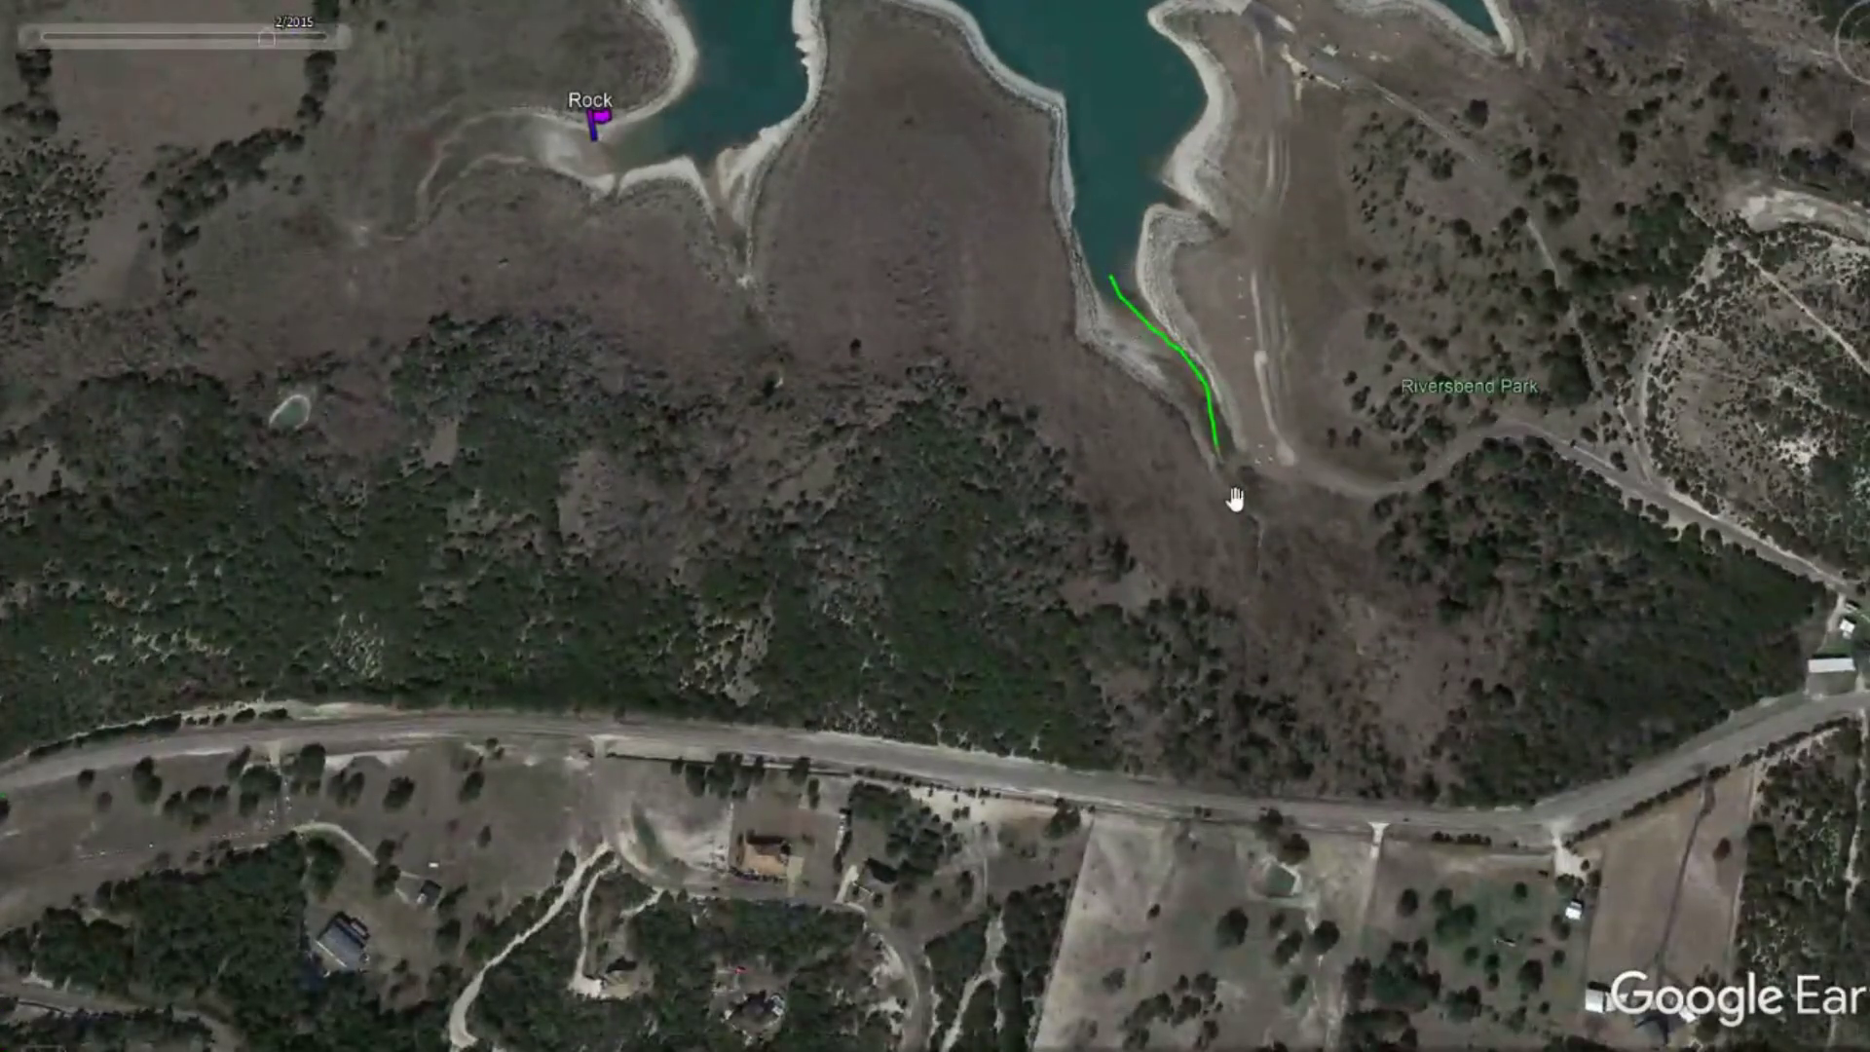
# Inspect the Ramp waypoint at Riversbend Park and the two Point waypoints along the bank east of it
pyautogui.moveTo(1112, 151); pyautogui.dragTo(1006, 542)
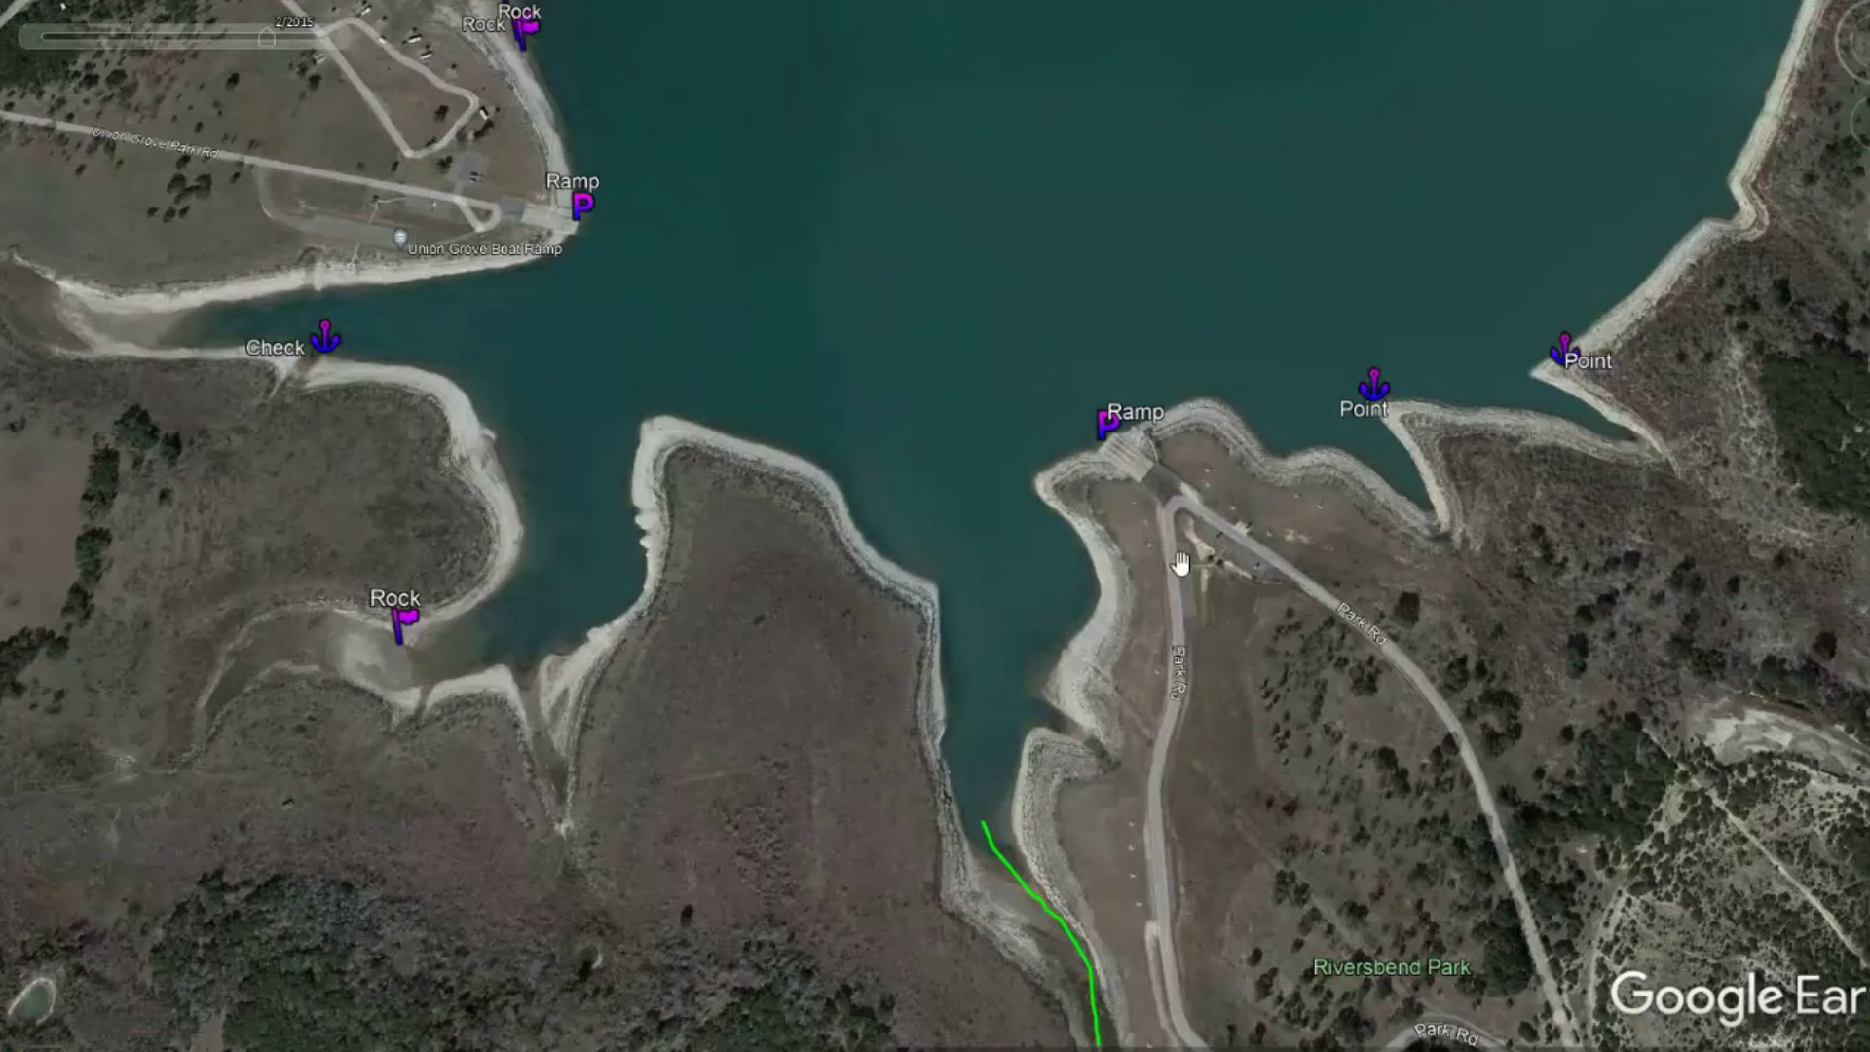
pyautogui.scroll(3, 1209, 567)
pyautogui.scroll(-4, 1211, 567)
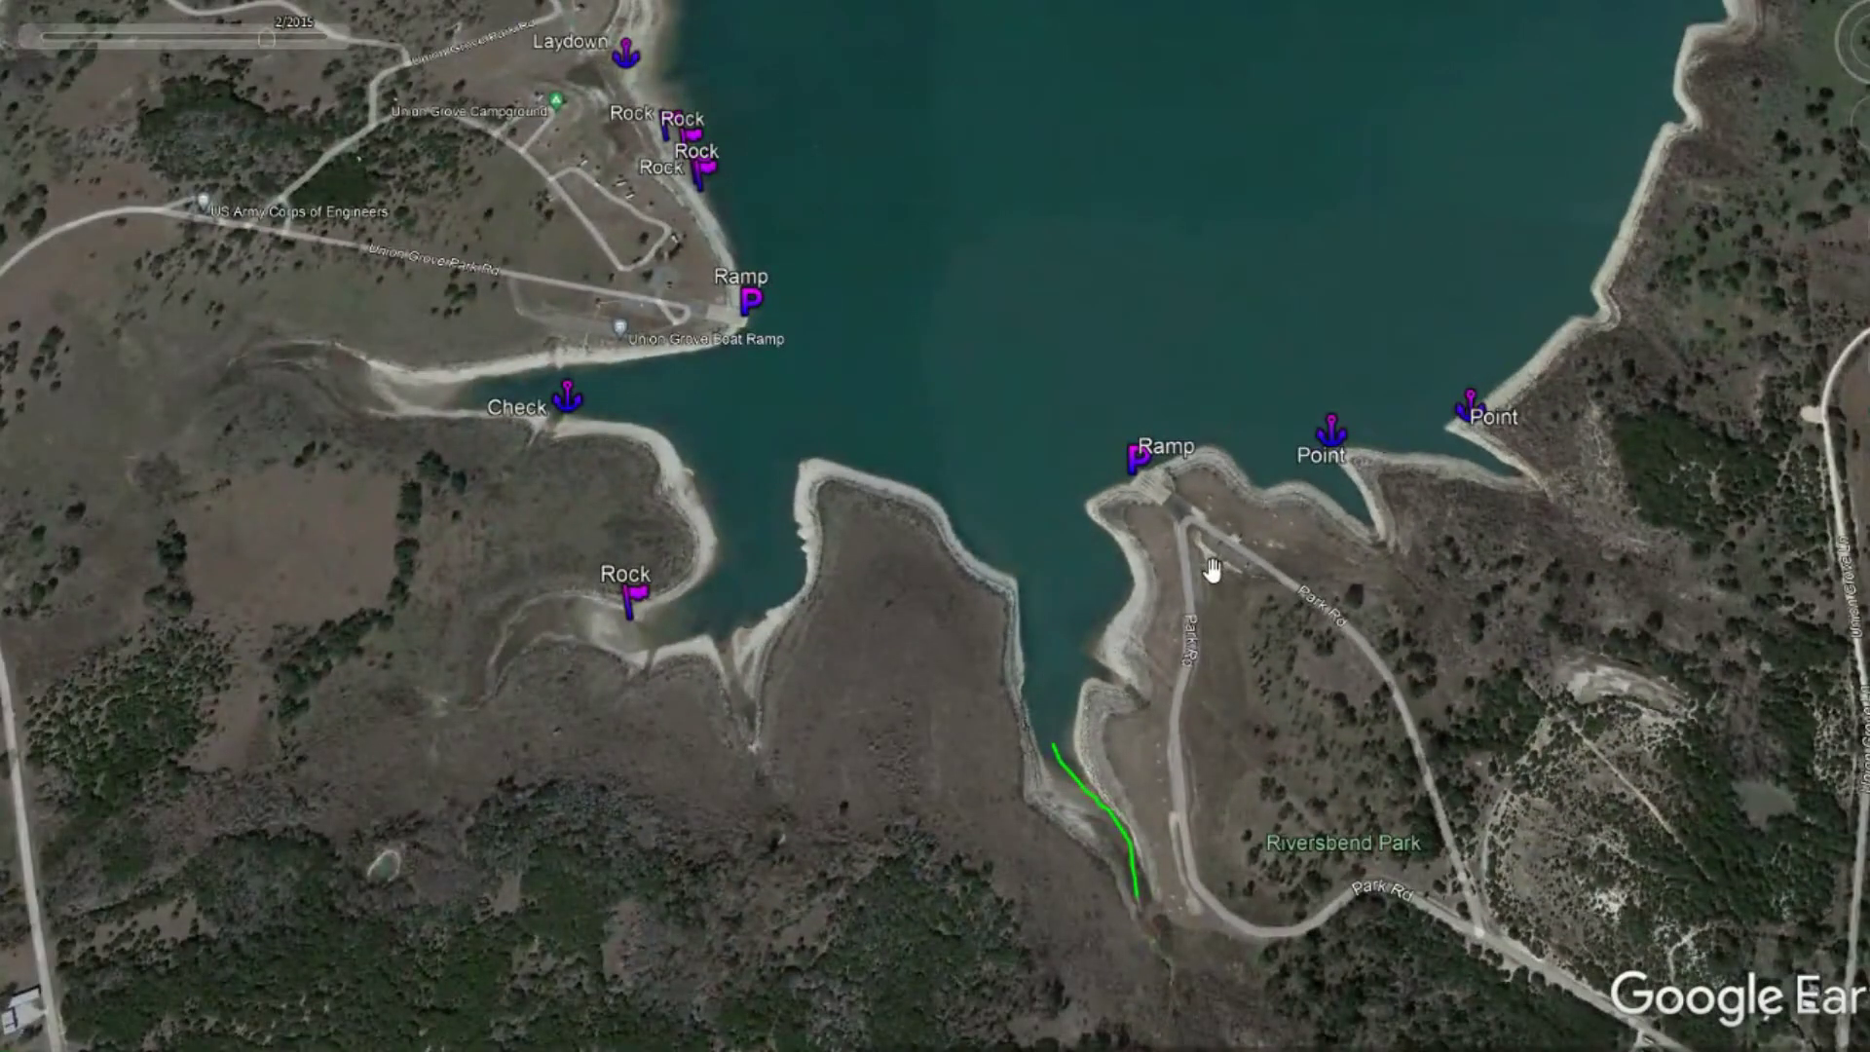
pyautogui.scroll(5, 1201, 568)
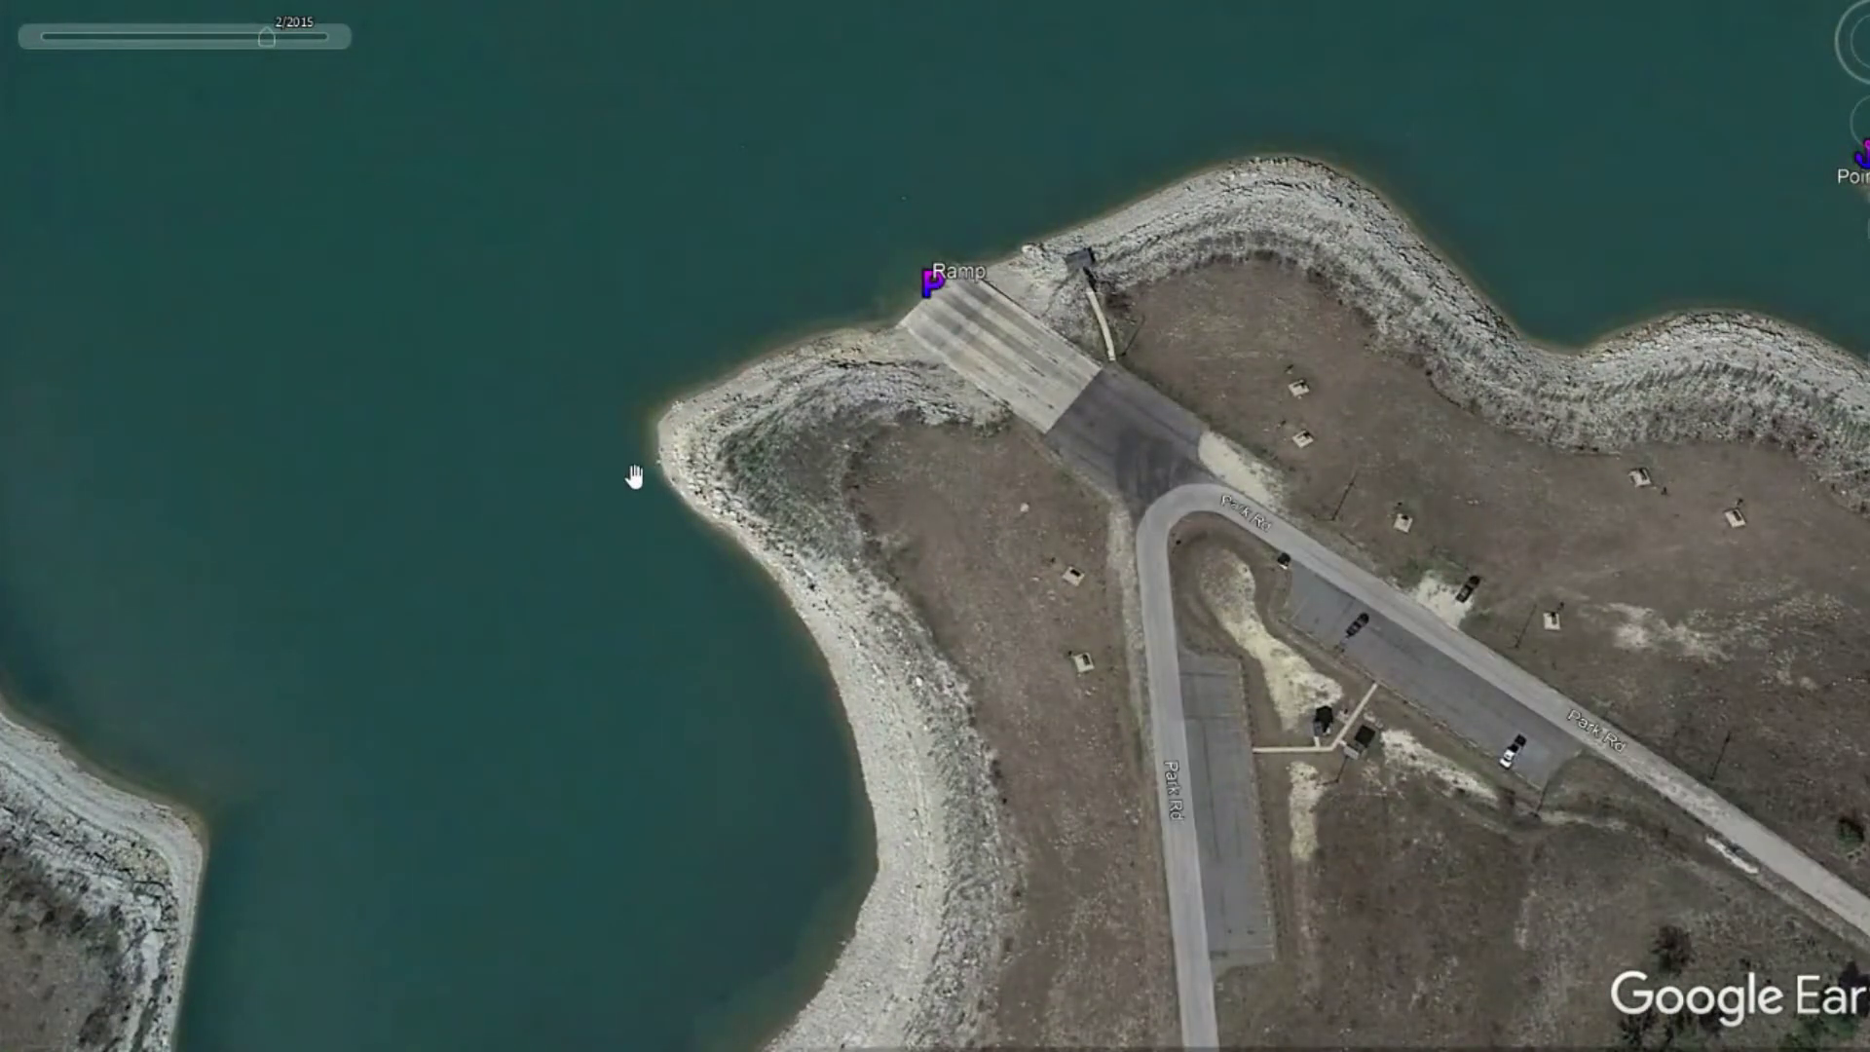
pyautogui.scroll(-5, 633, 476)
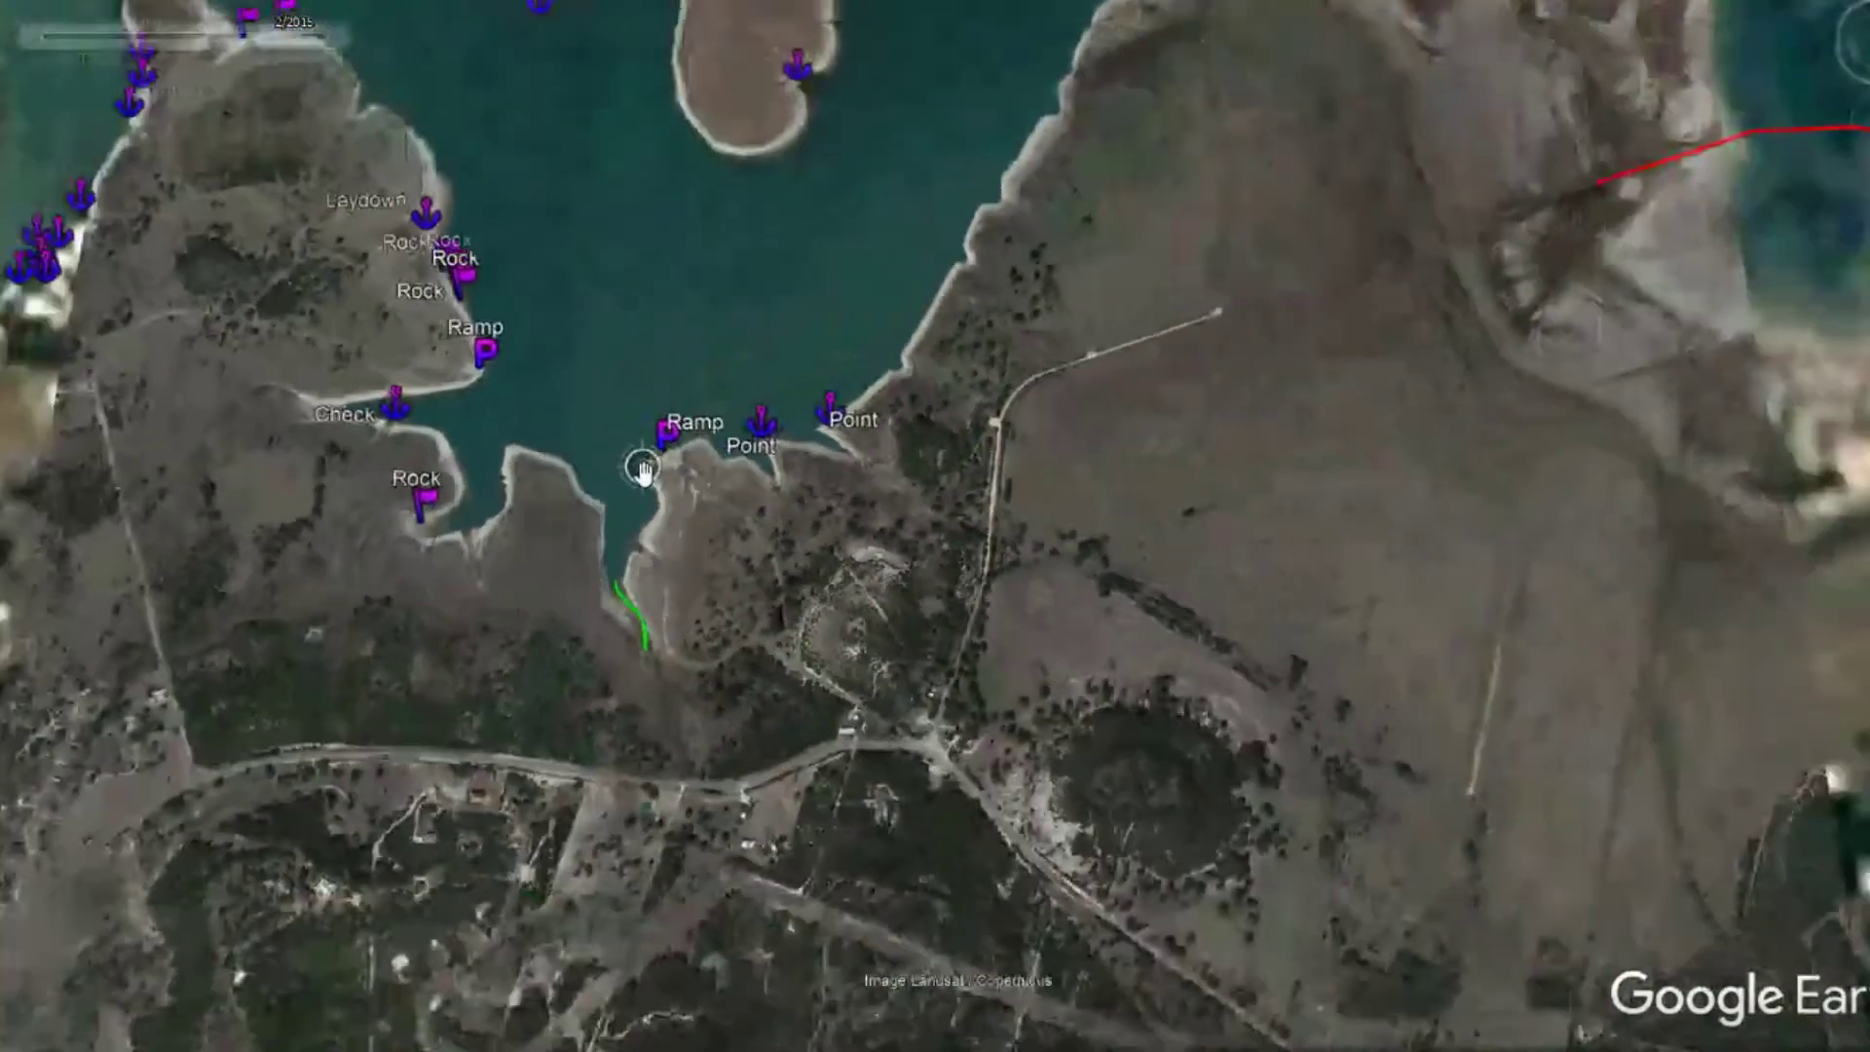
pyautogui.scroll(-2, 643, 471)
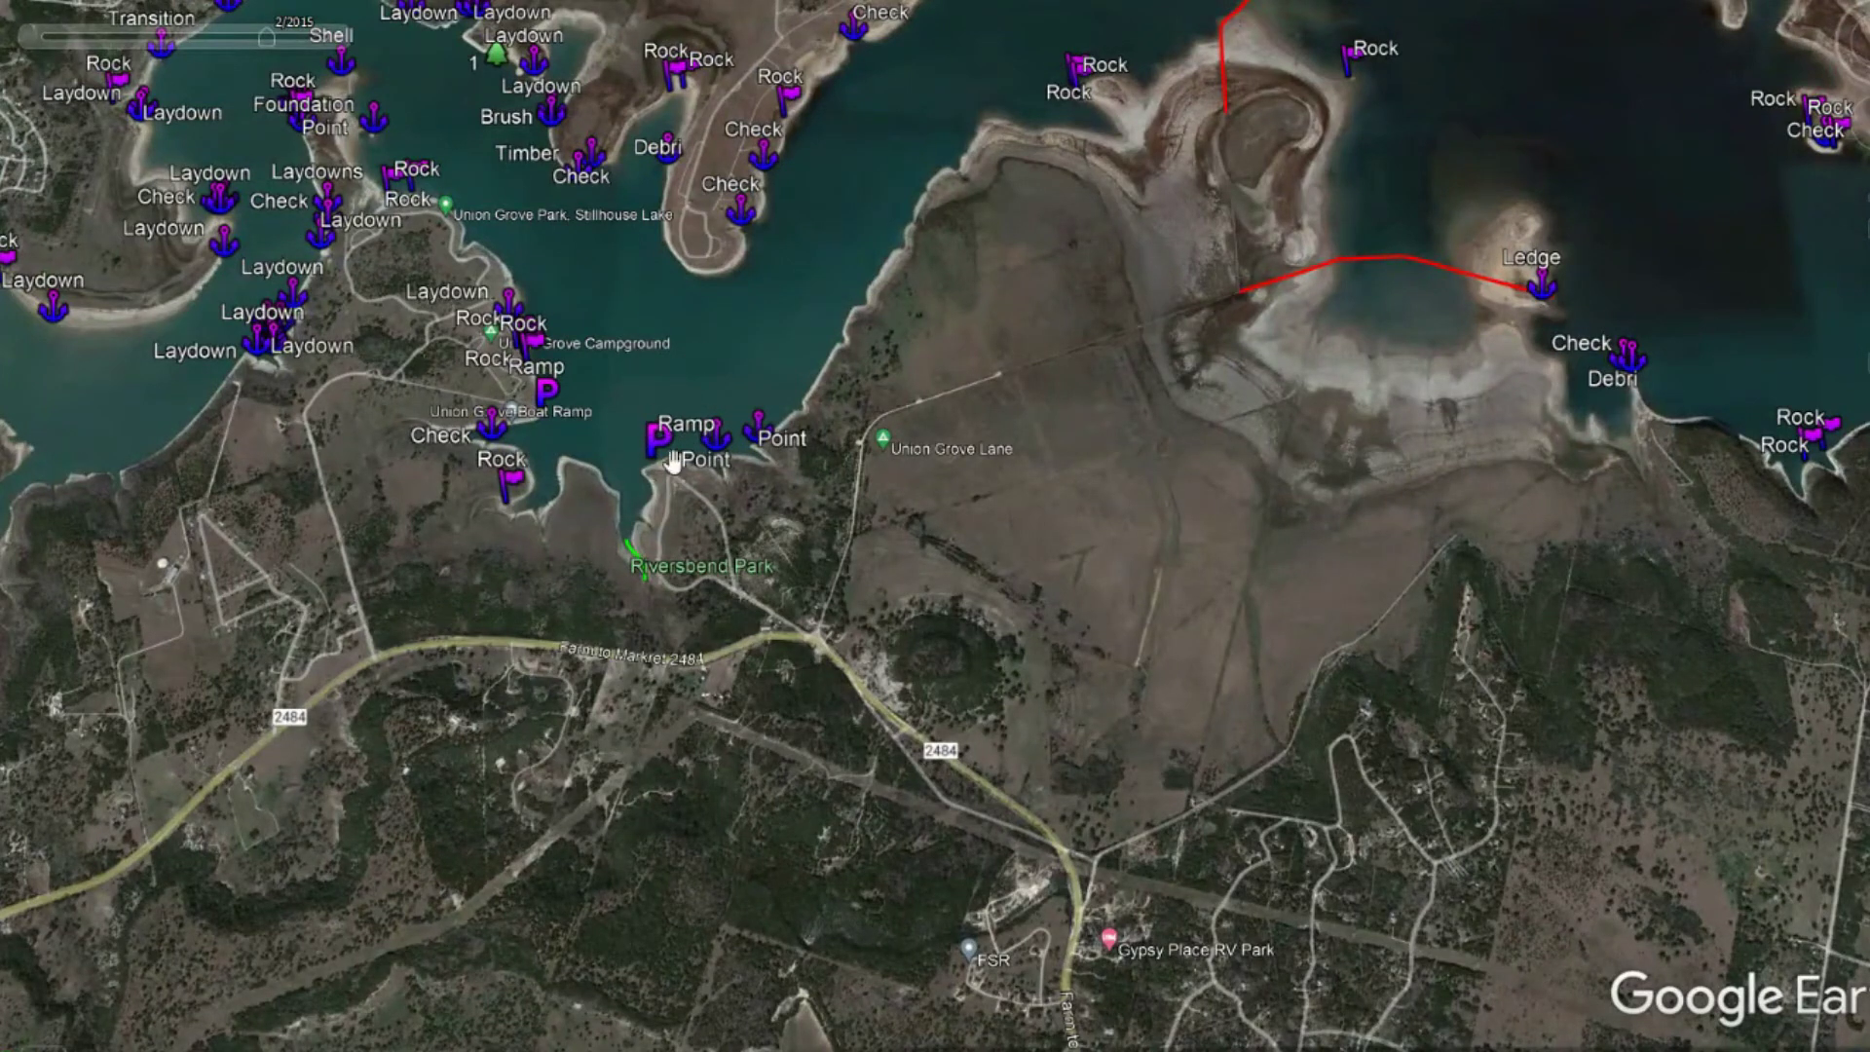
pyautogui.scroll(5, 672, 462)
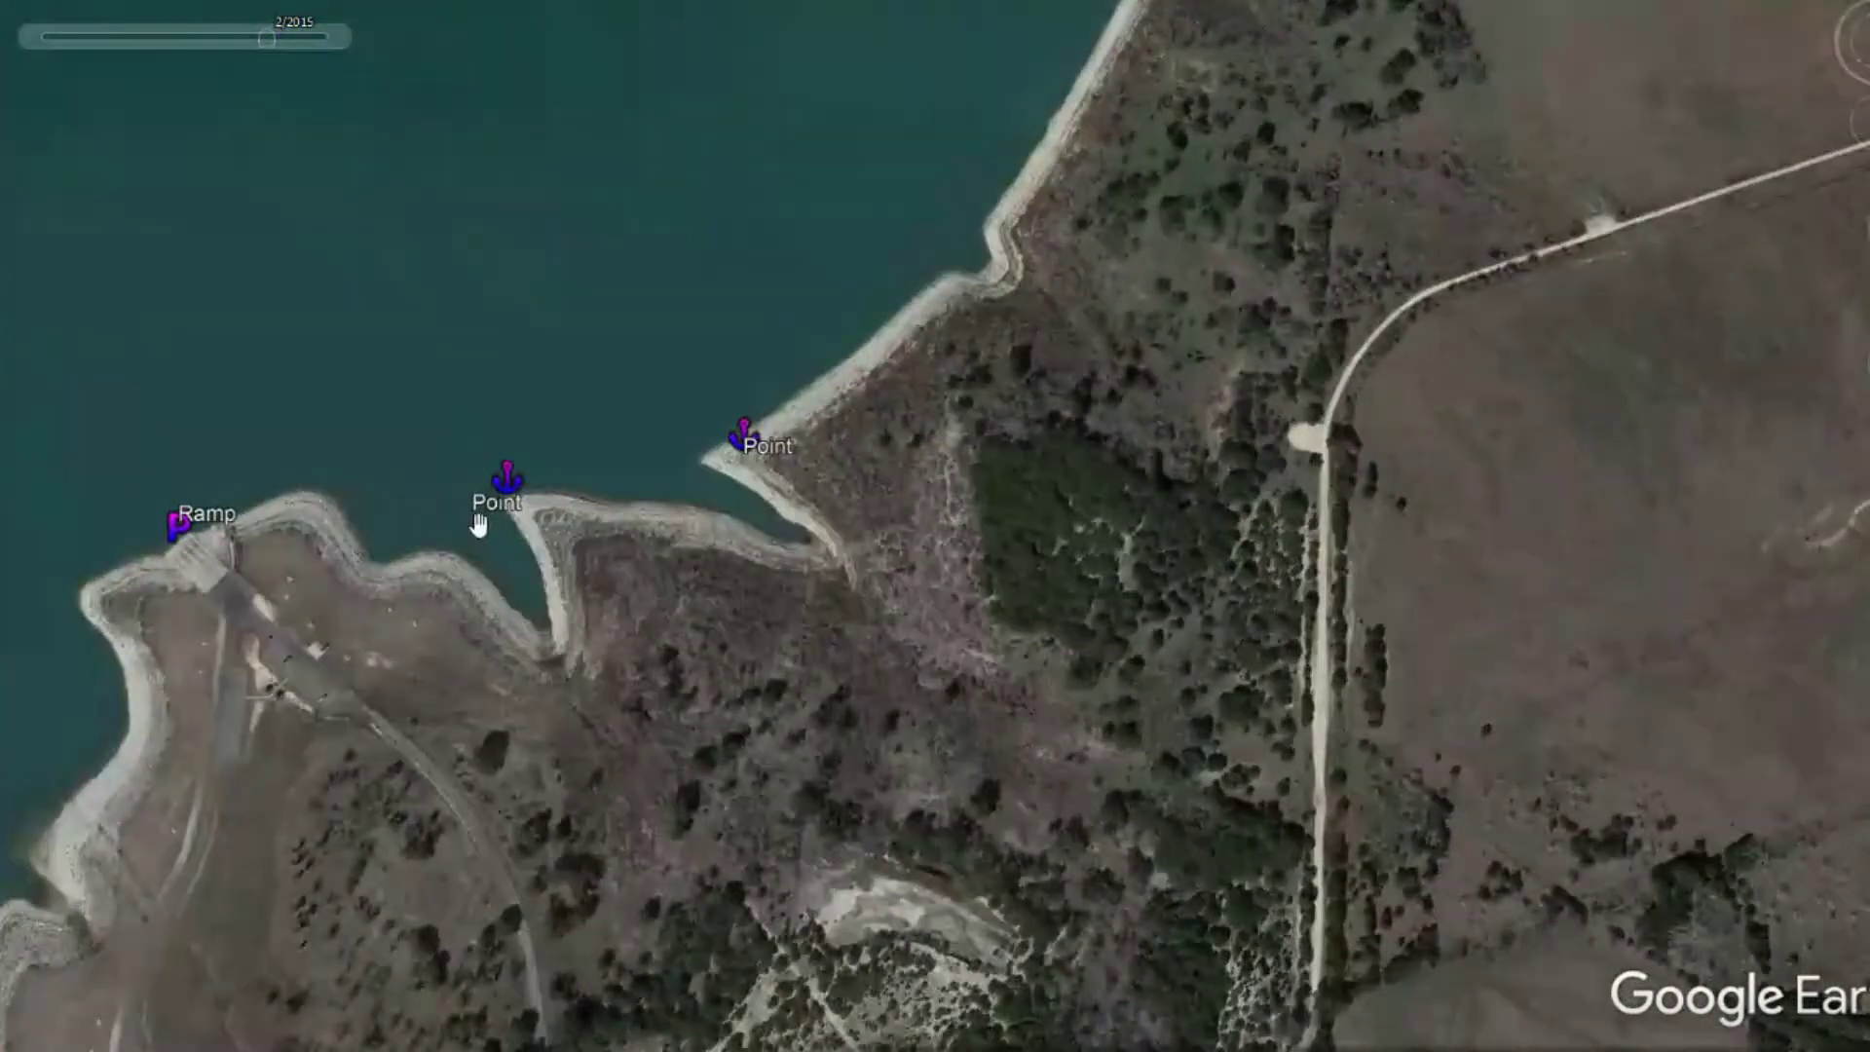
# Inspect the two Rock waypoints at the tip of the small point west of the red-traced line
pyautogui.scroll(-5, 738, 440)
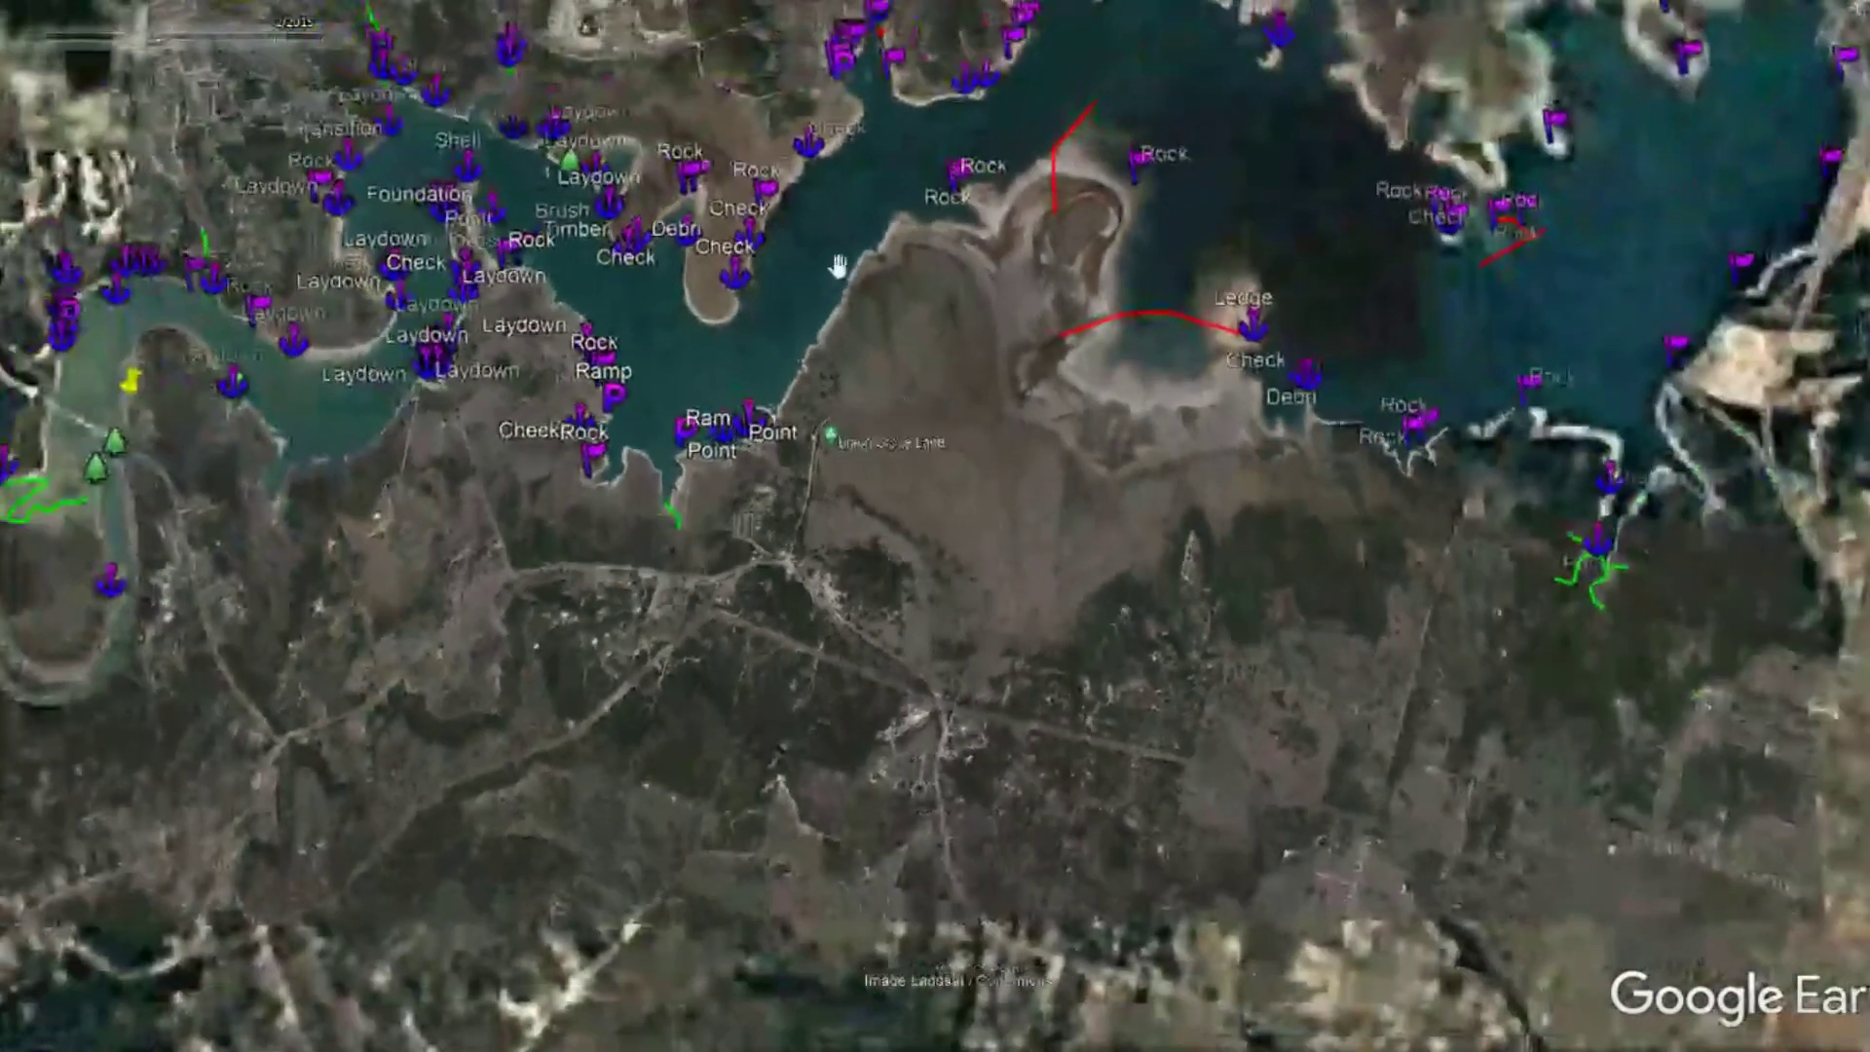
pyautogui.moveTo(838, 264); pyautogui.dragTo(606, 550)
pyautogui.scroll(5, 606, 550)
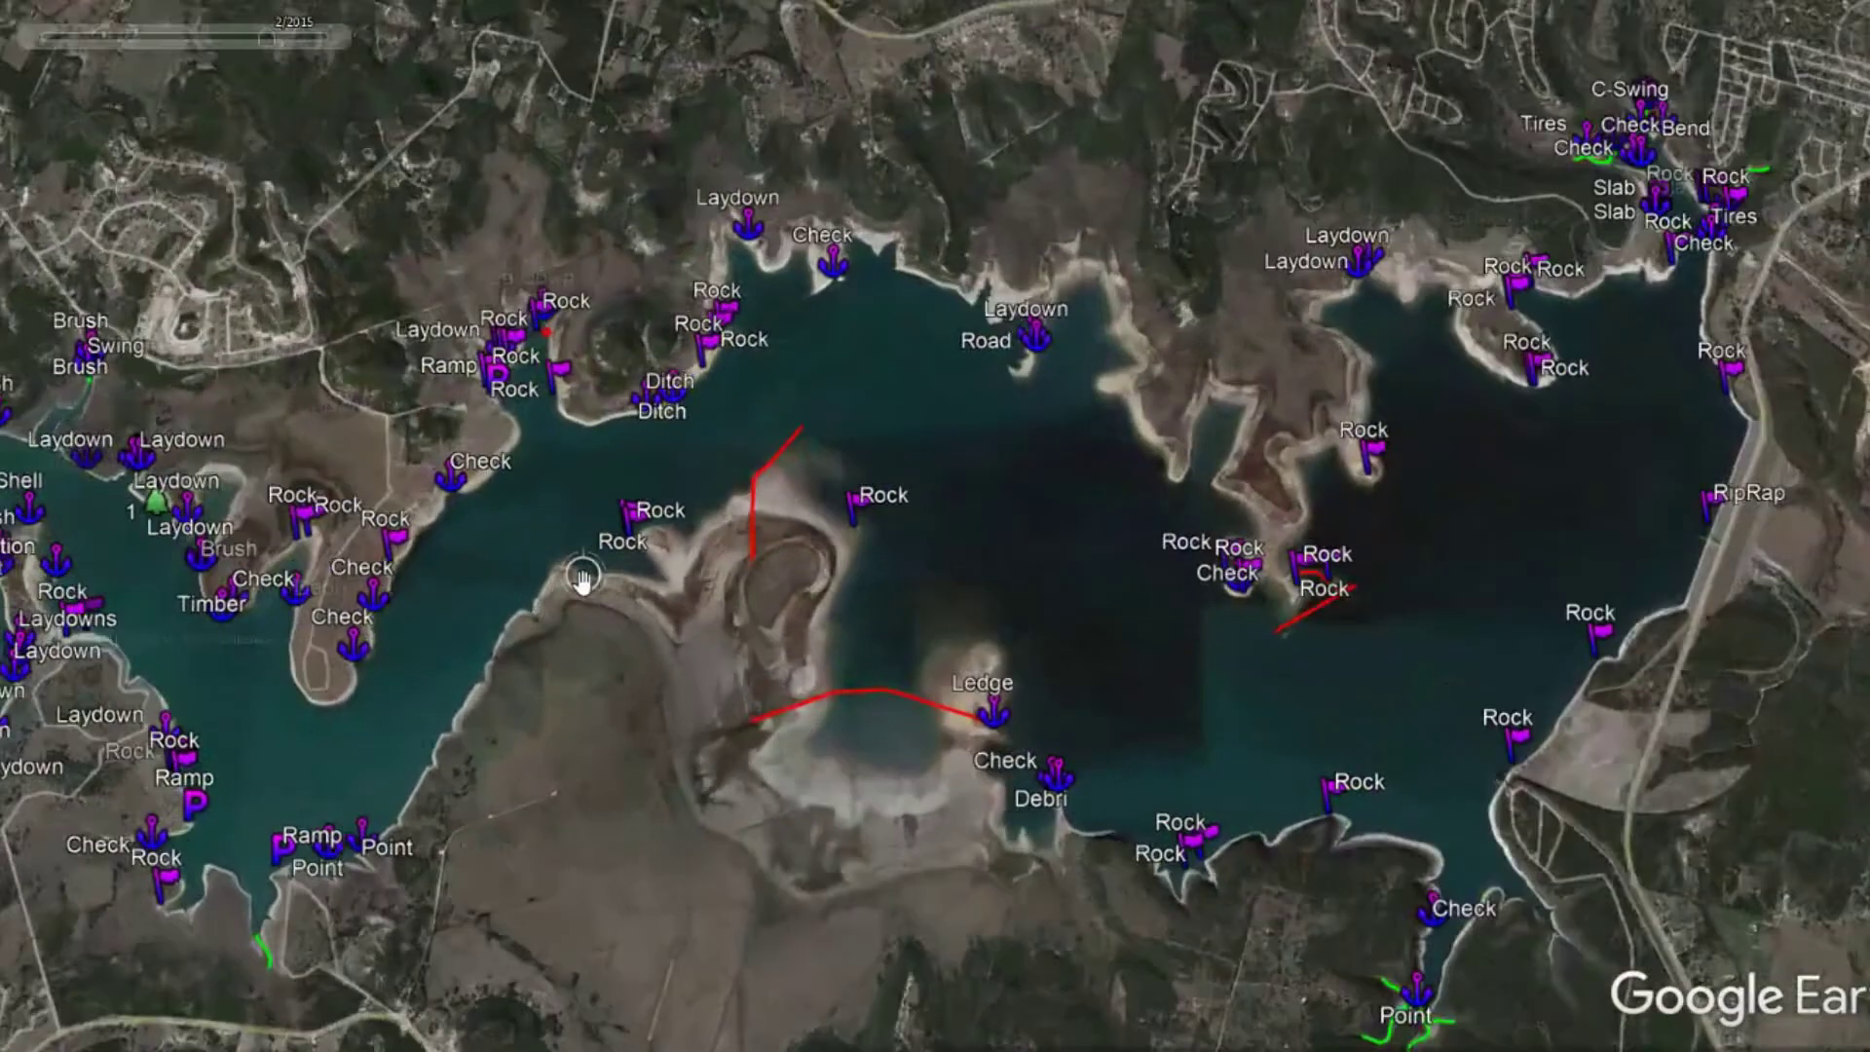
pyautogui.scroll(5, 750, 453)
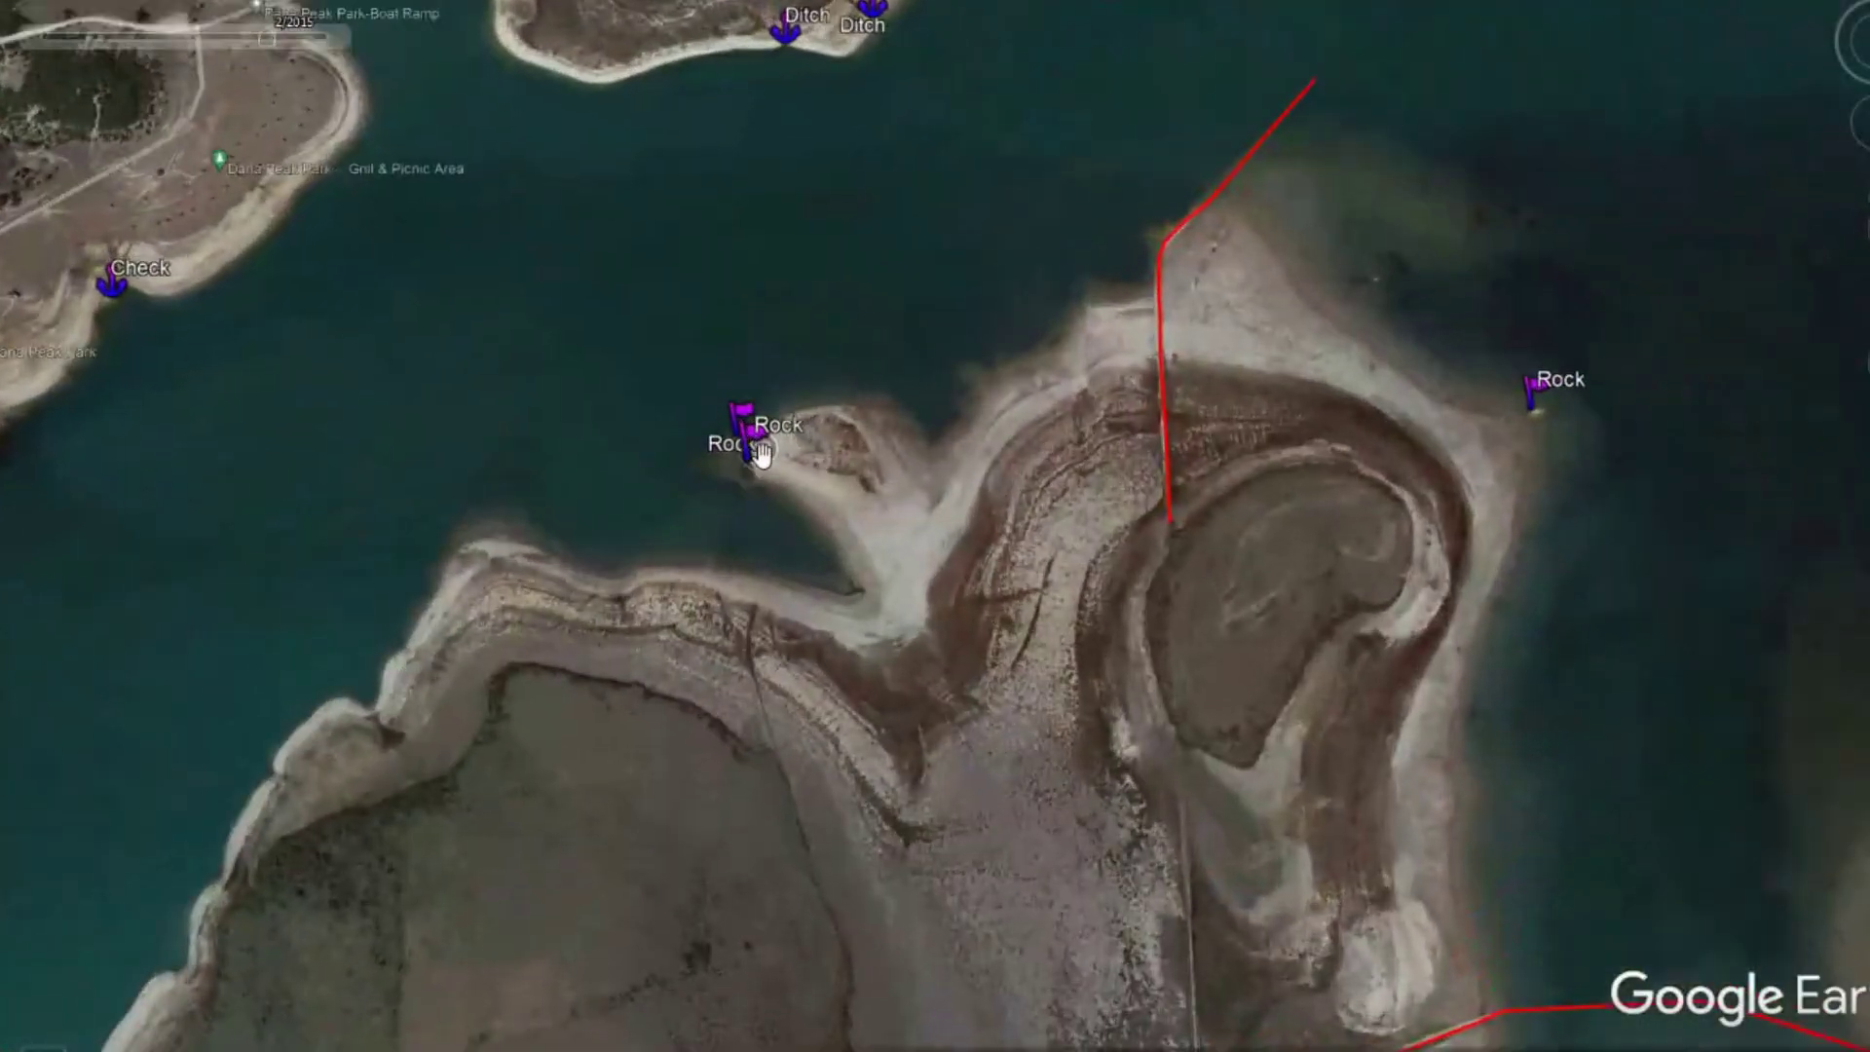
pyautogui.scroll(-3, 1318, 693)
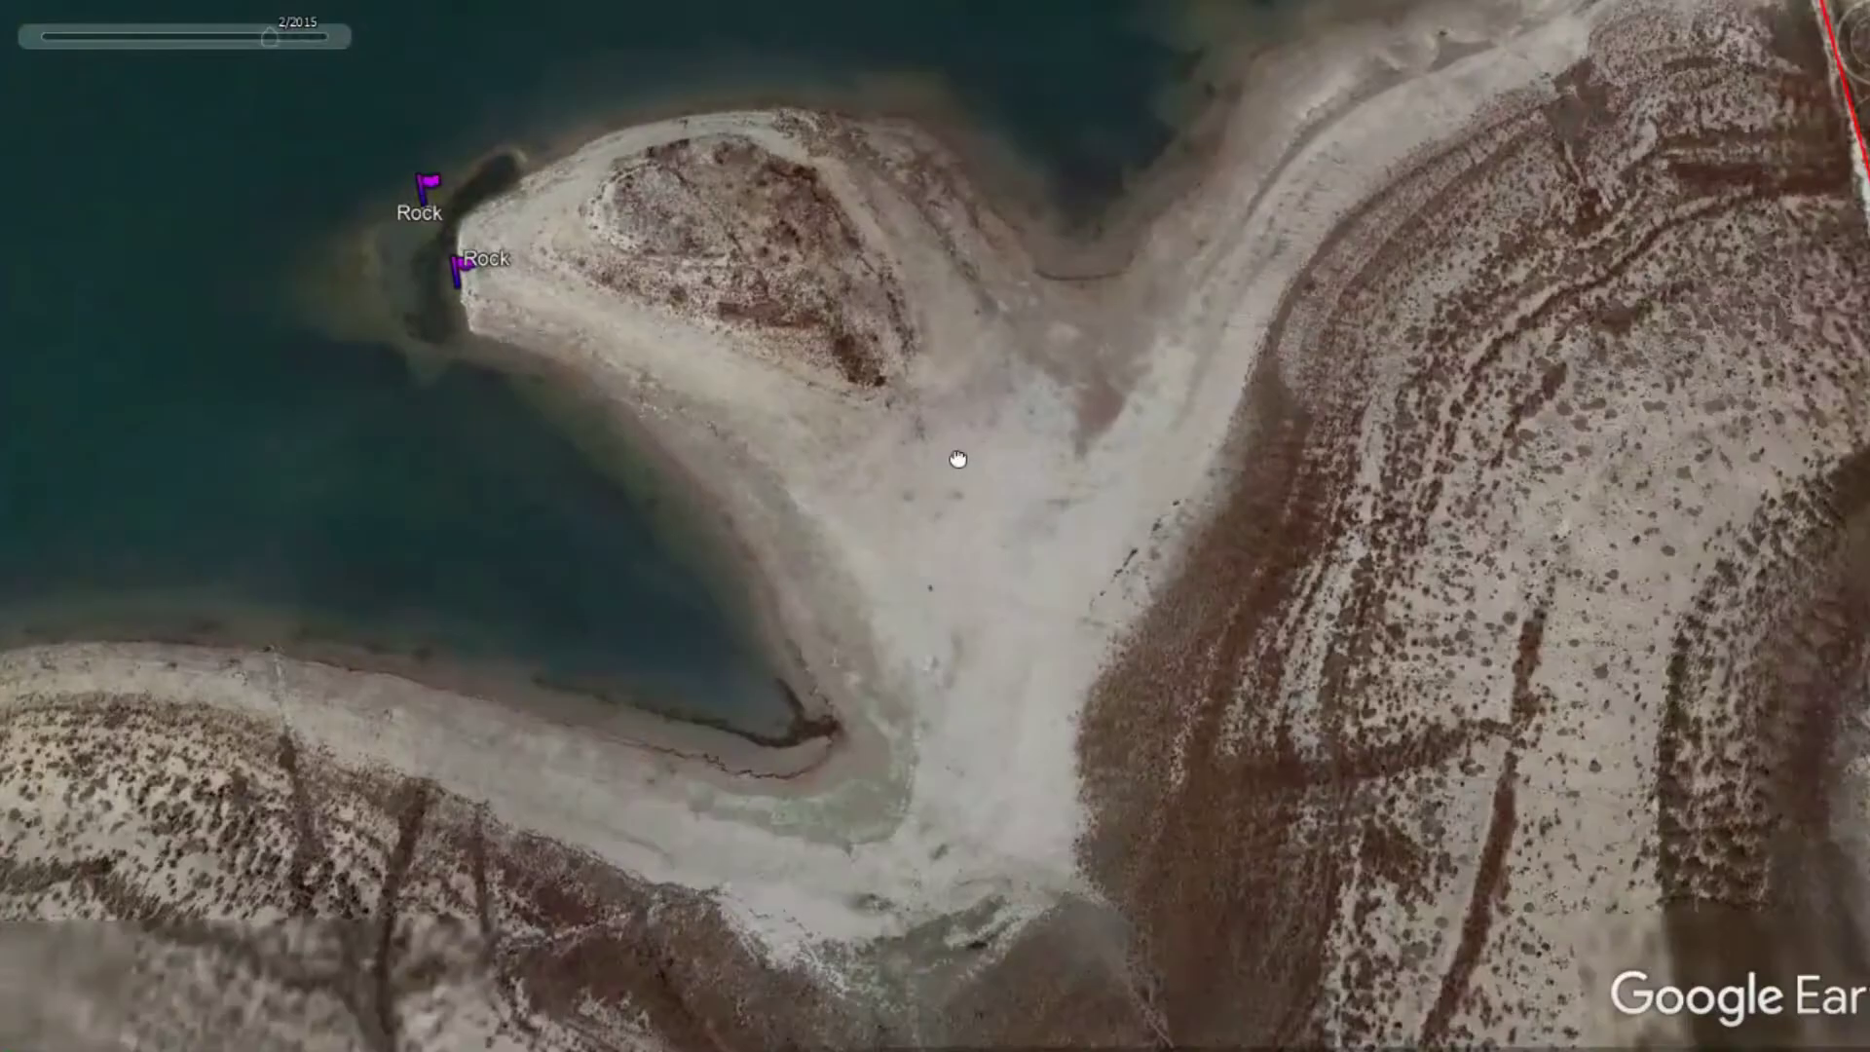
pyautogui.scroll(3, 1406, 679)
pyautogui.scroll(-3, 1430, 705)
pyautogui.moveTo(1435, 710); pyautogui.dragTo(1072, 513)
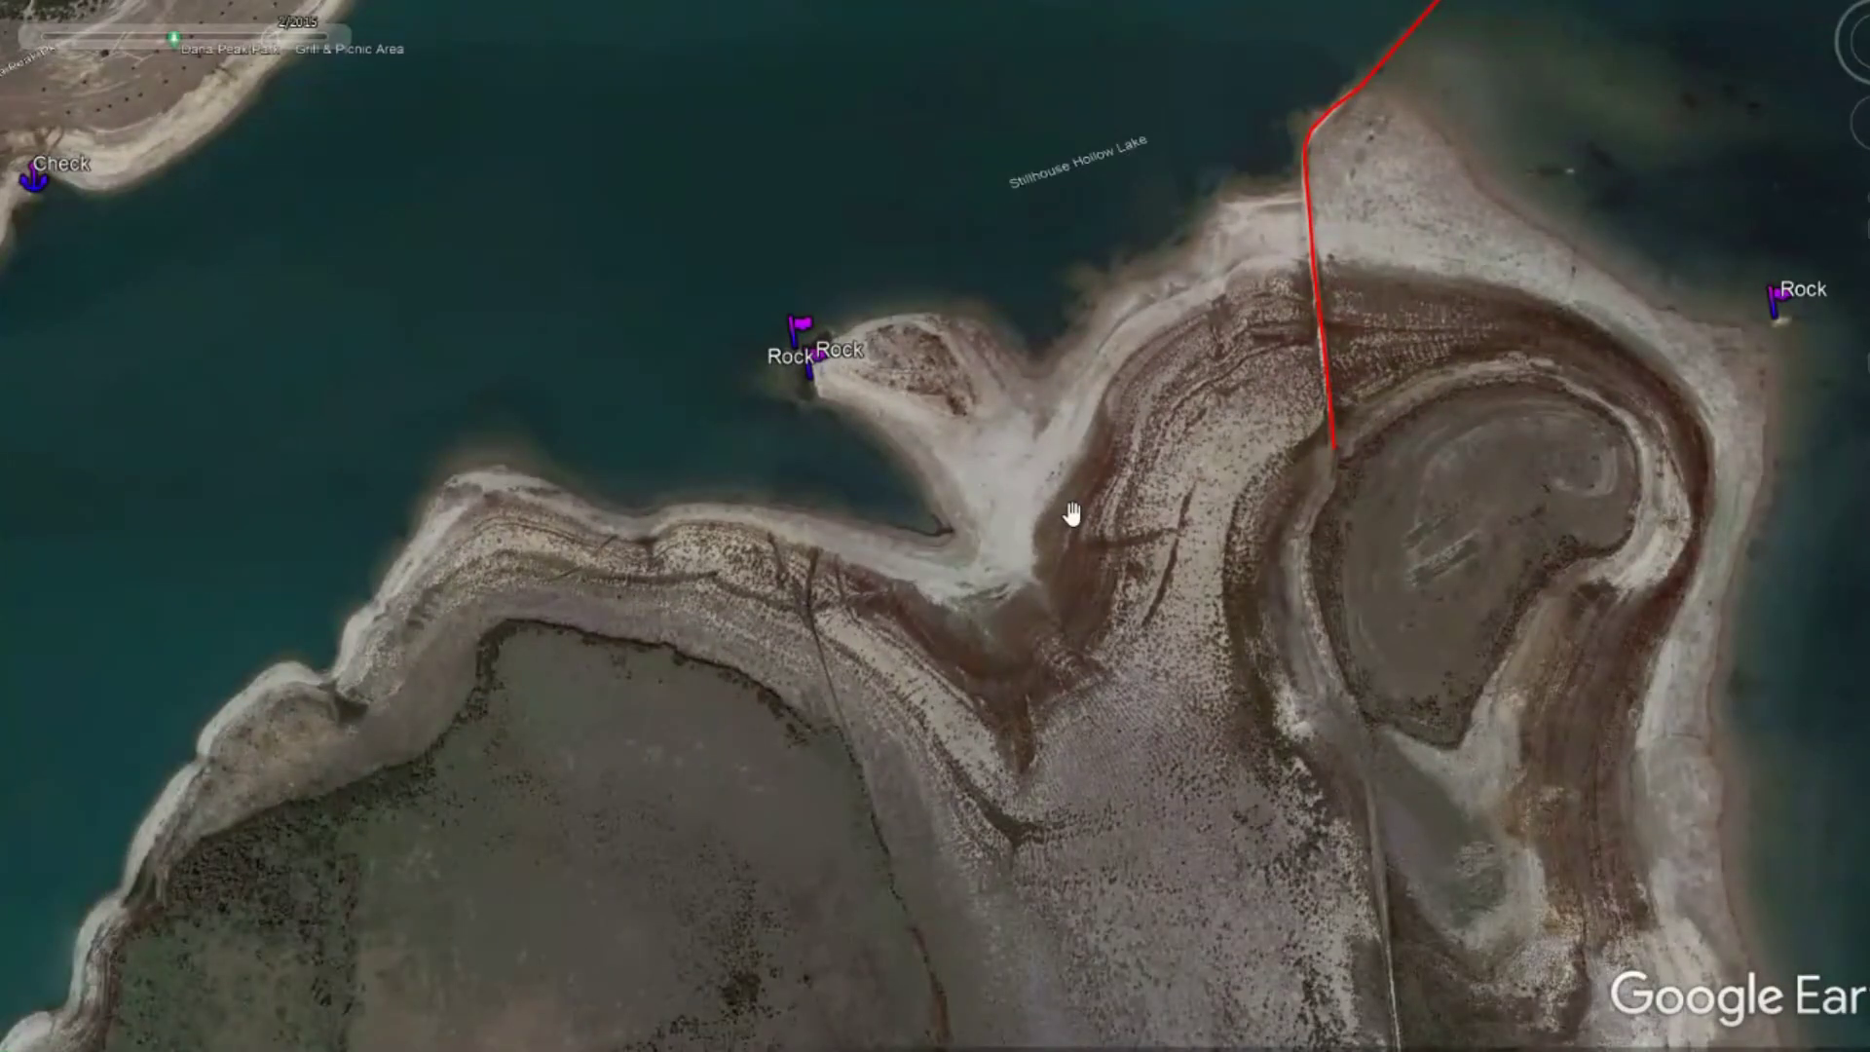
# Examine the shallow shelf around the two Rock waypoints and the rocky bank running southeast from them
pyautogui.scroll(5, 810, 412)
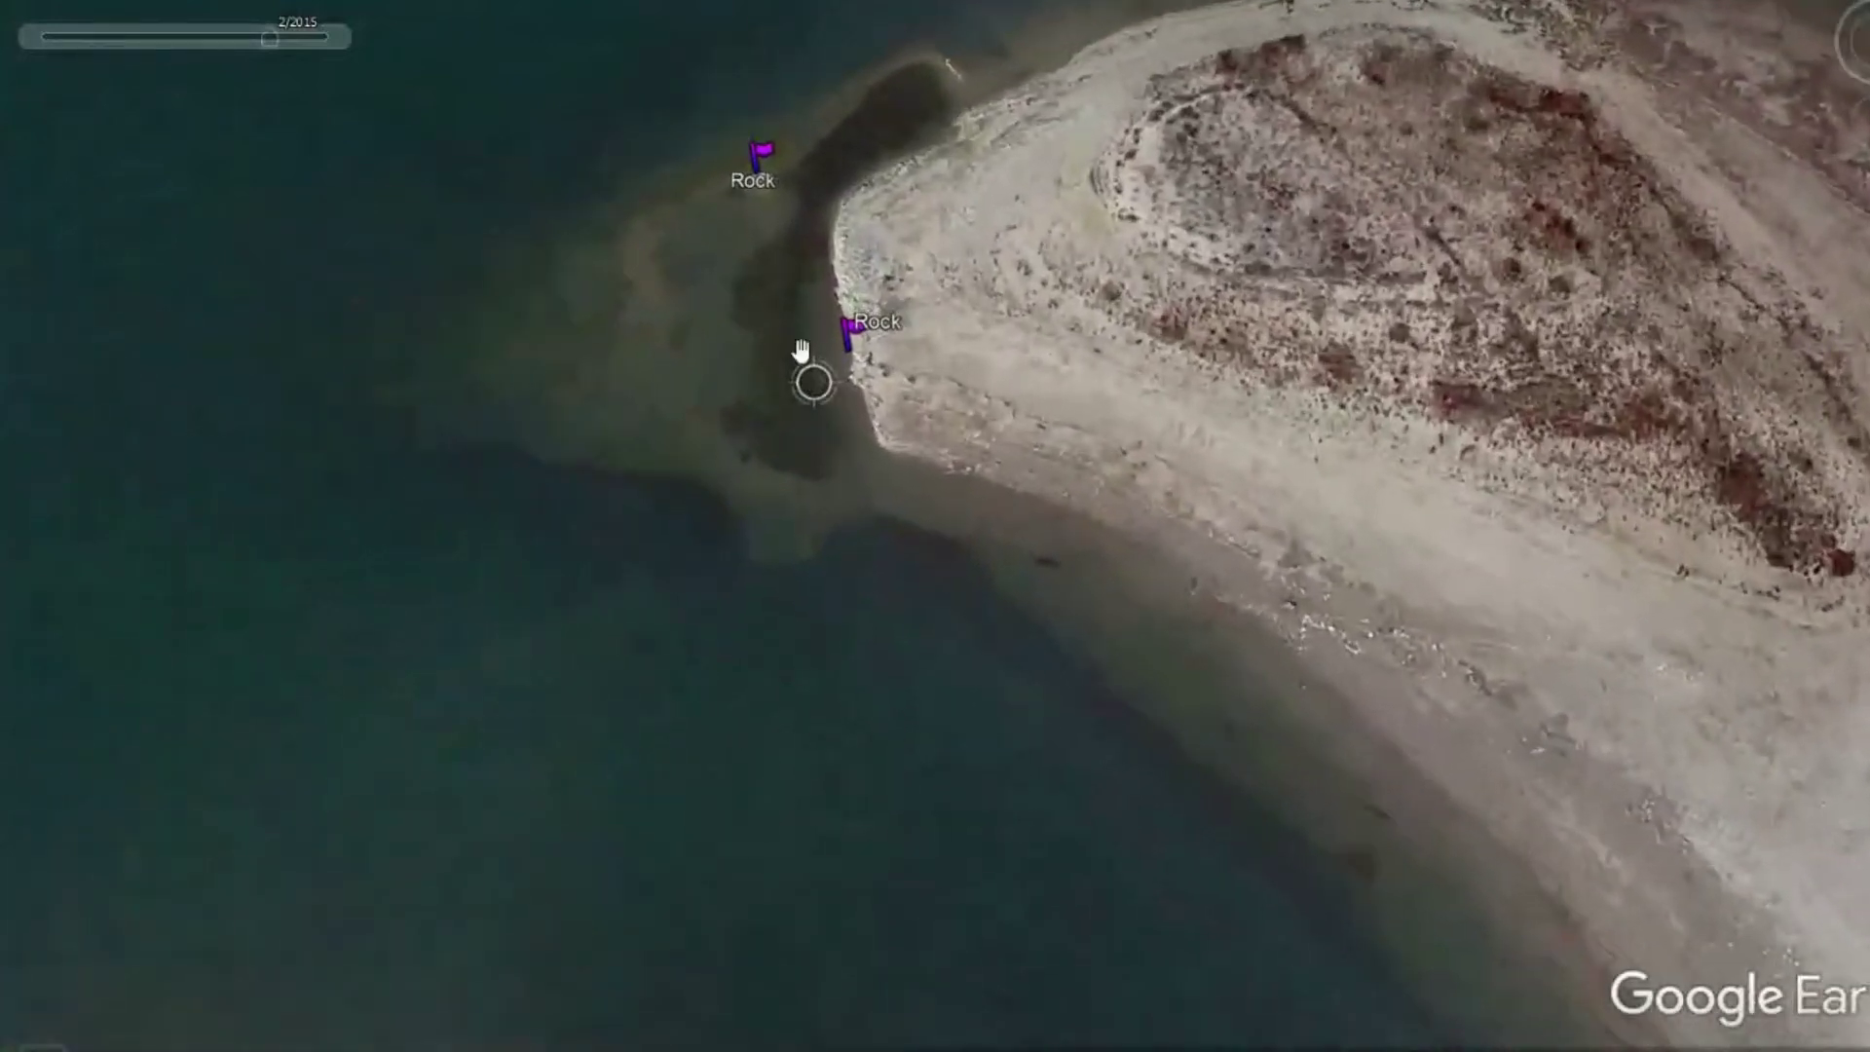
pyautogui.moveTo(805, 355); pyautogui.dragTo(885, 535)
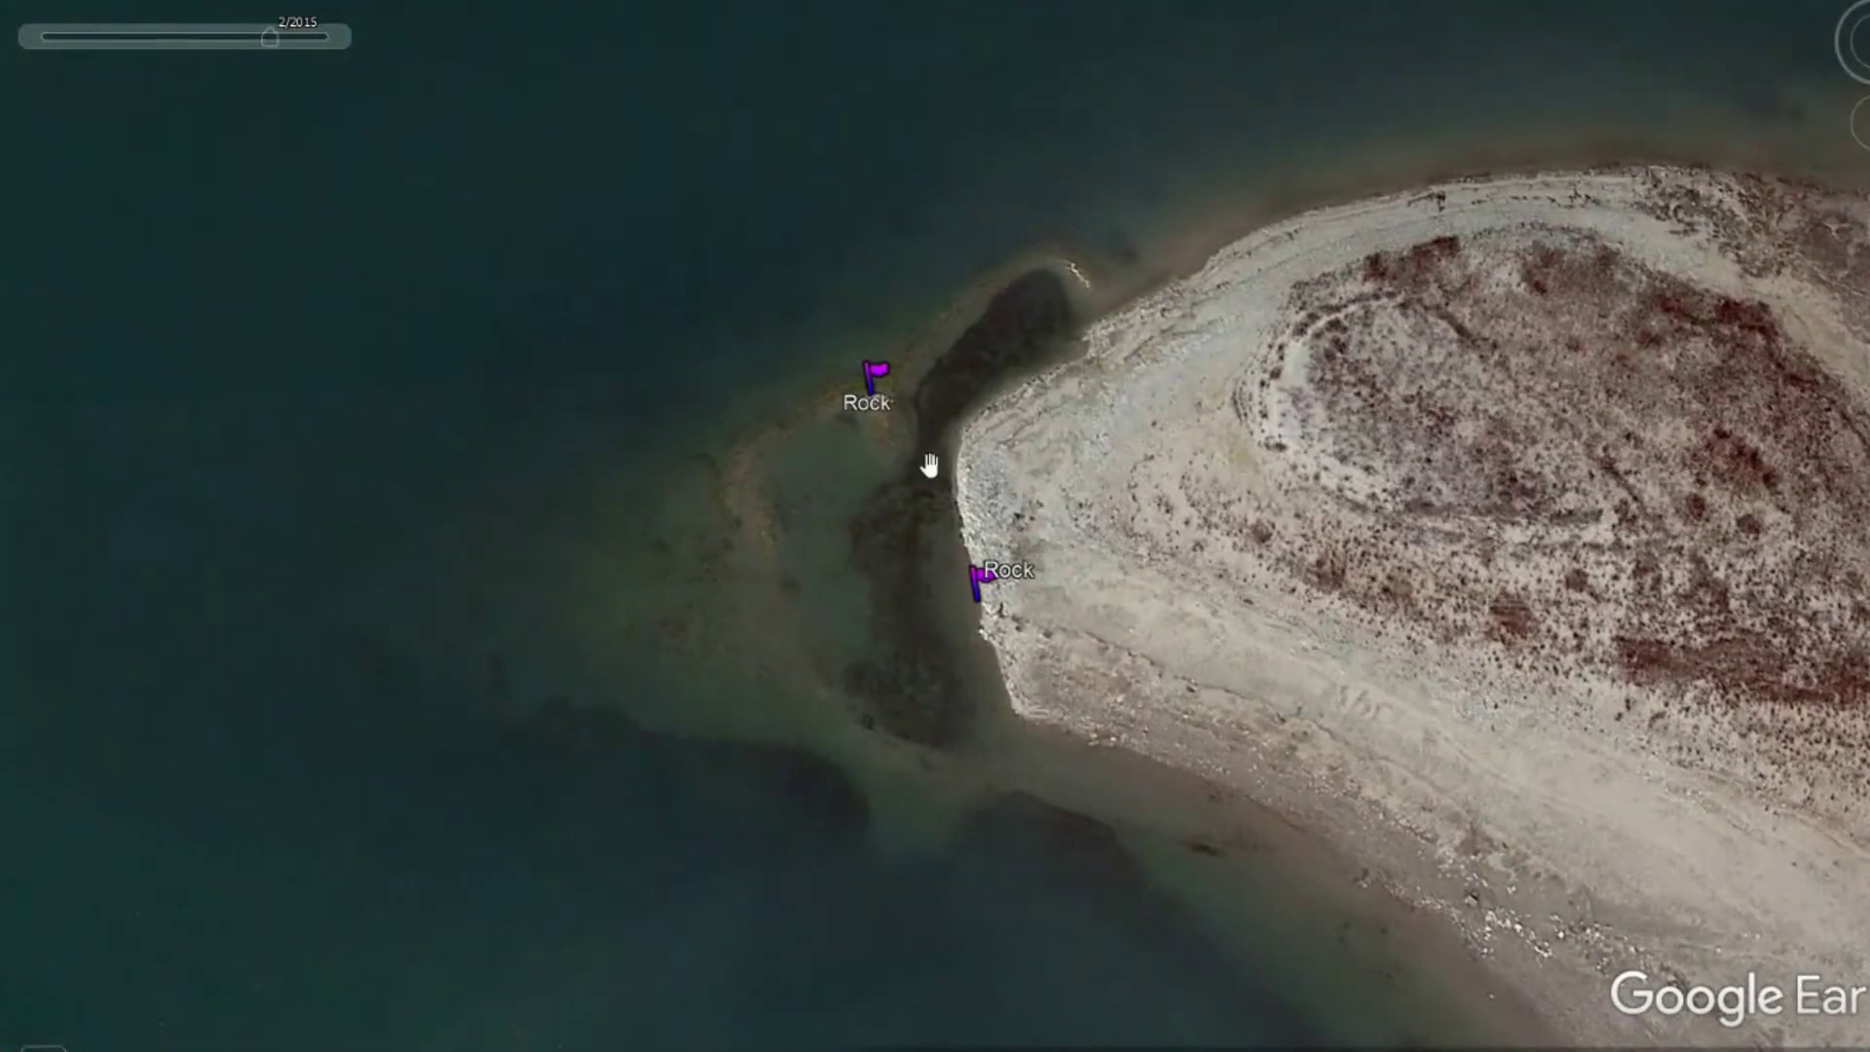
pyautogui.moveTo(1157, 754); pyautogui.dragTo(818, 375)
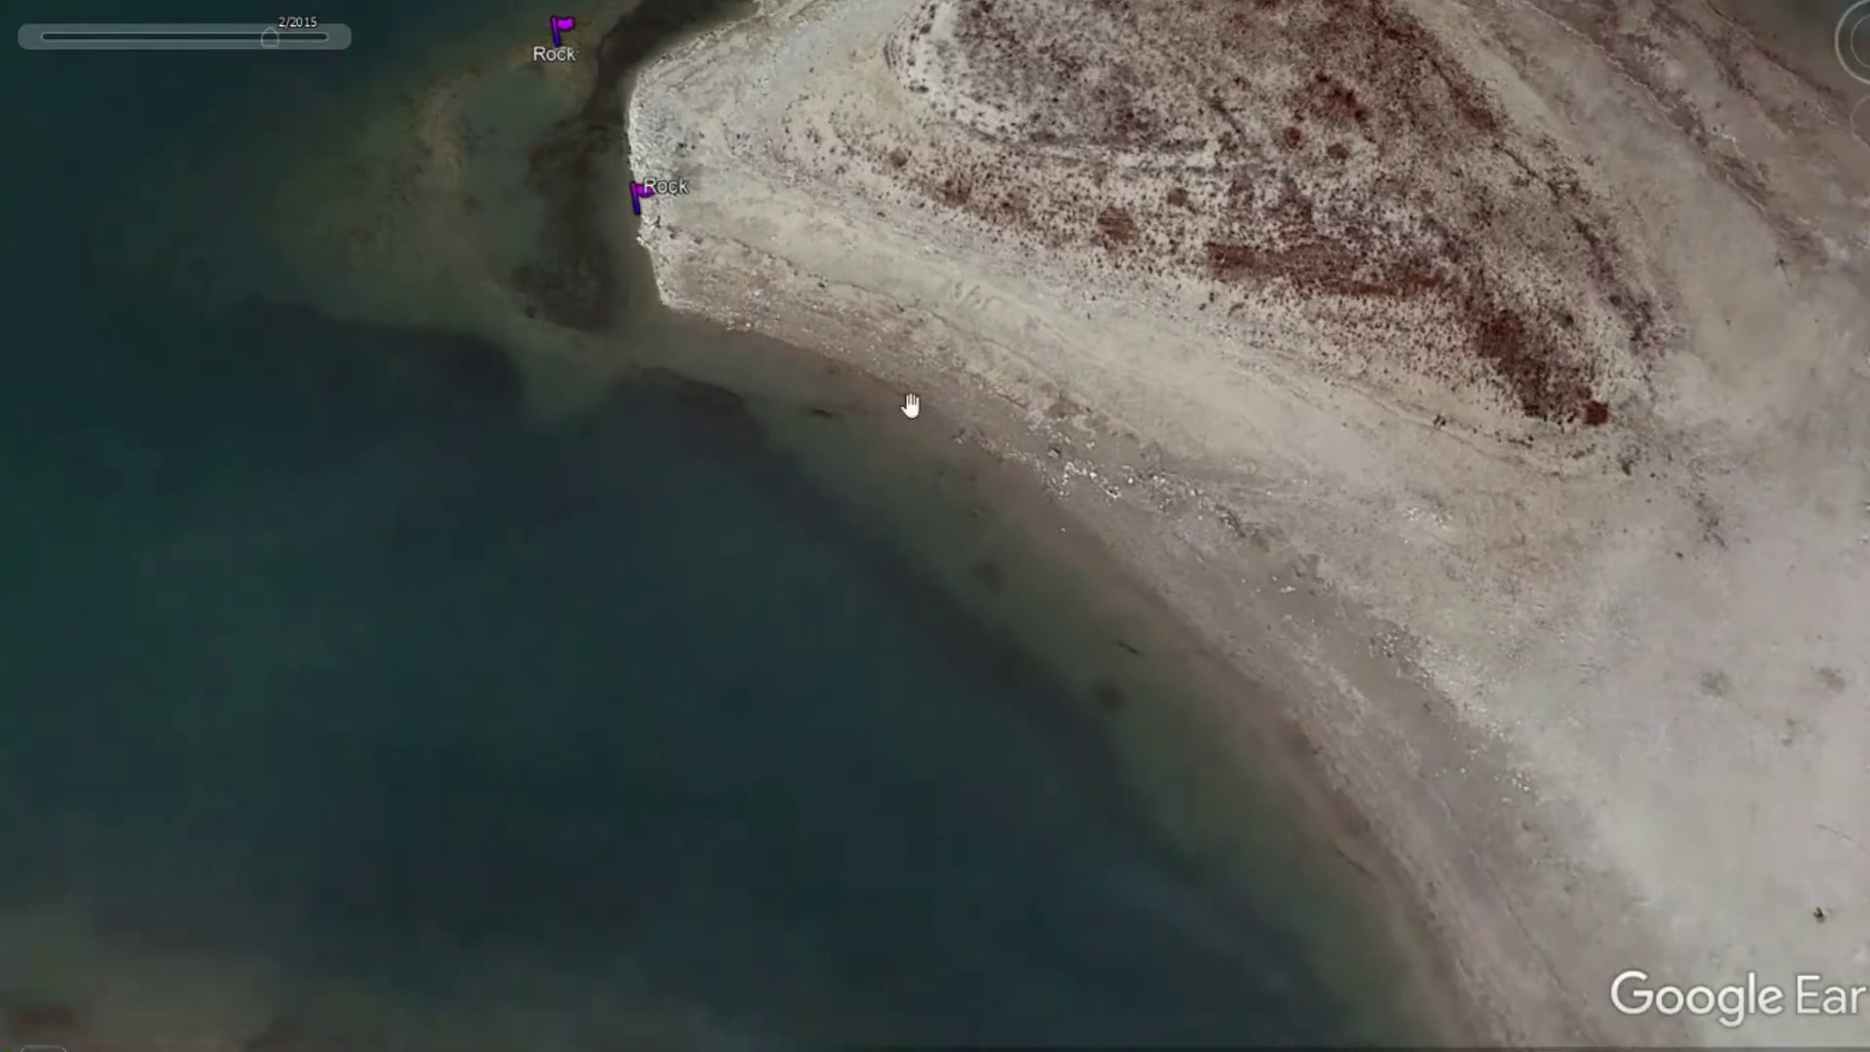
# Inspect the single Rock waypoint off the east side of the large peninsula and the water around it
pyautogui.scroll(-8, 1081, 501)
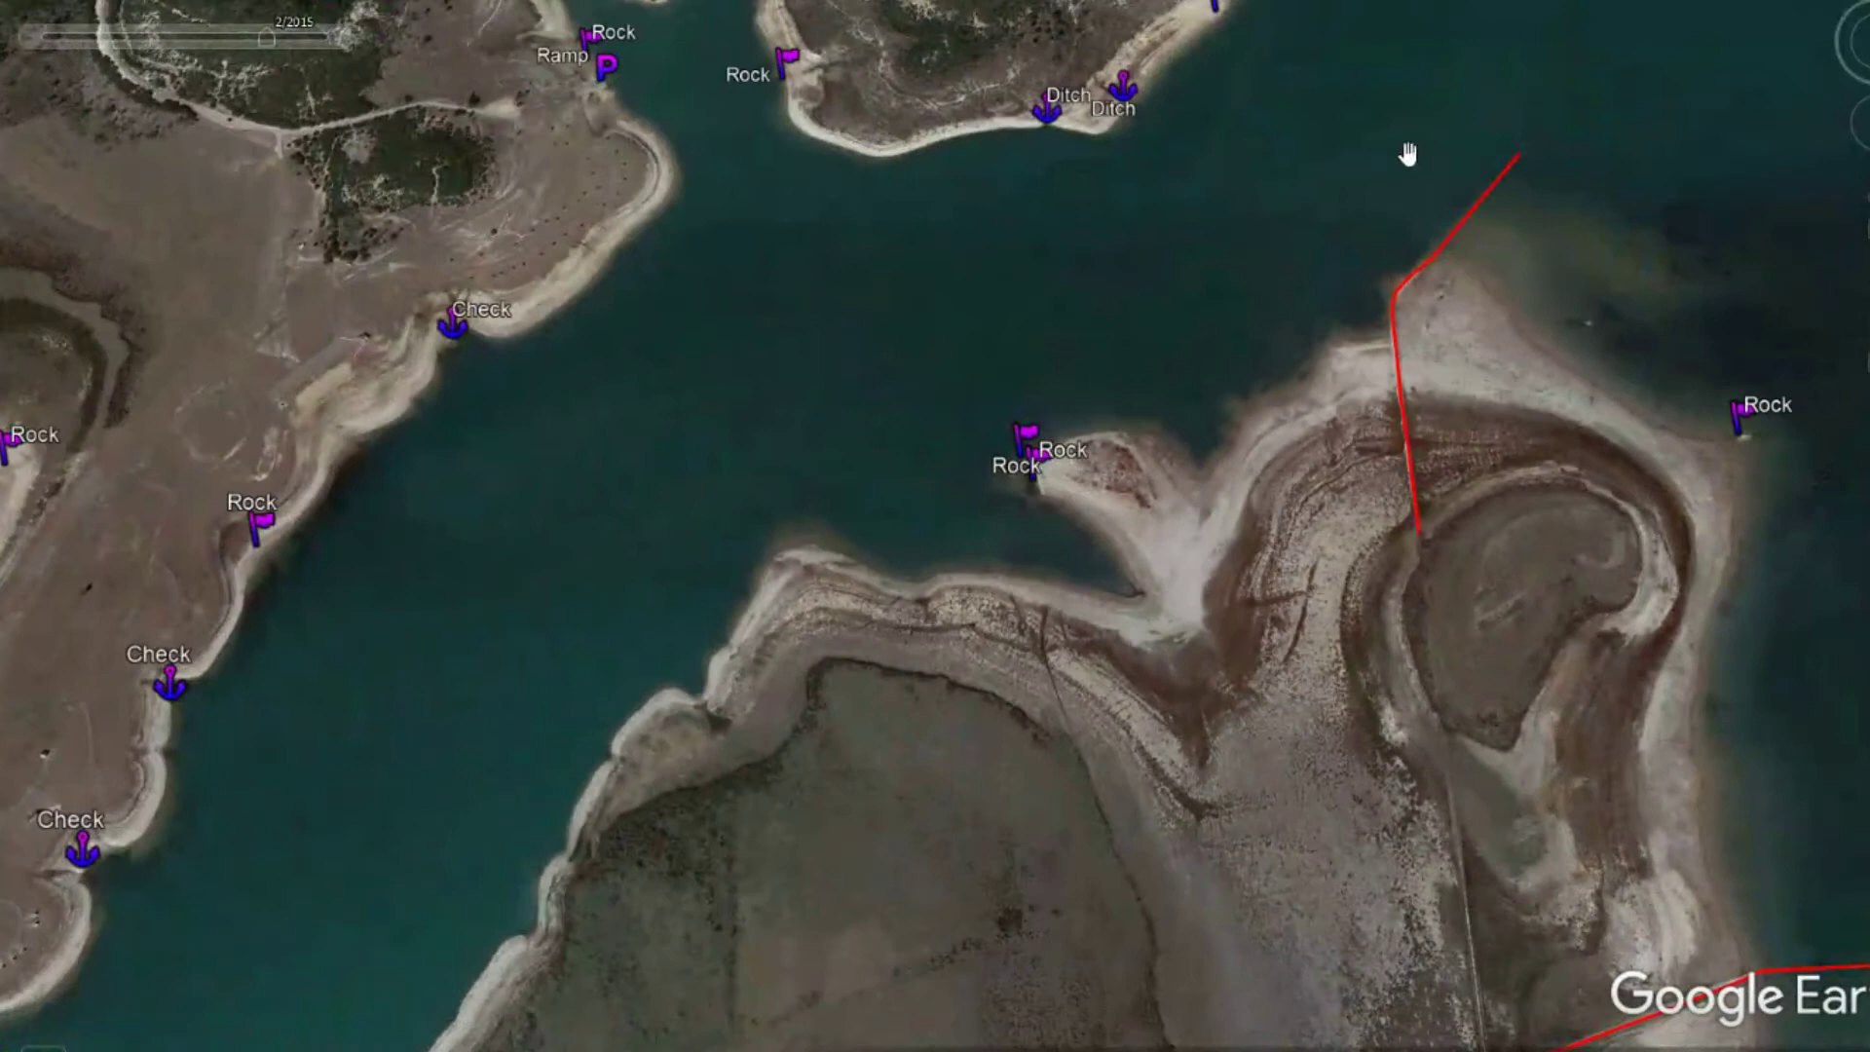
pyautogui.moveTo(1393, 467); pyautogui.dragTo(793, 564)
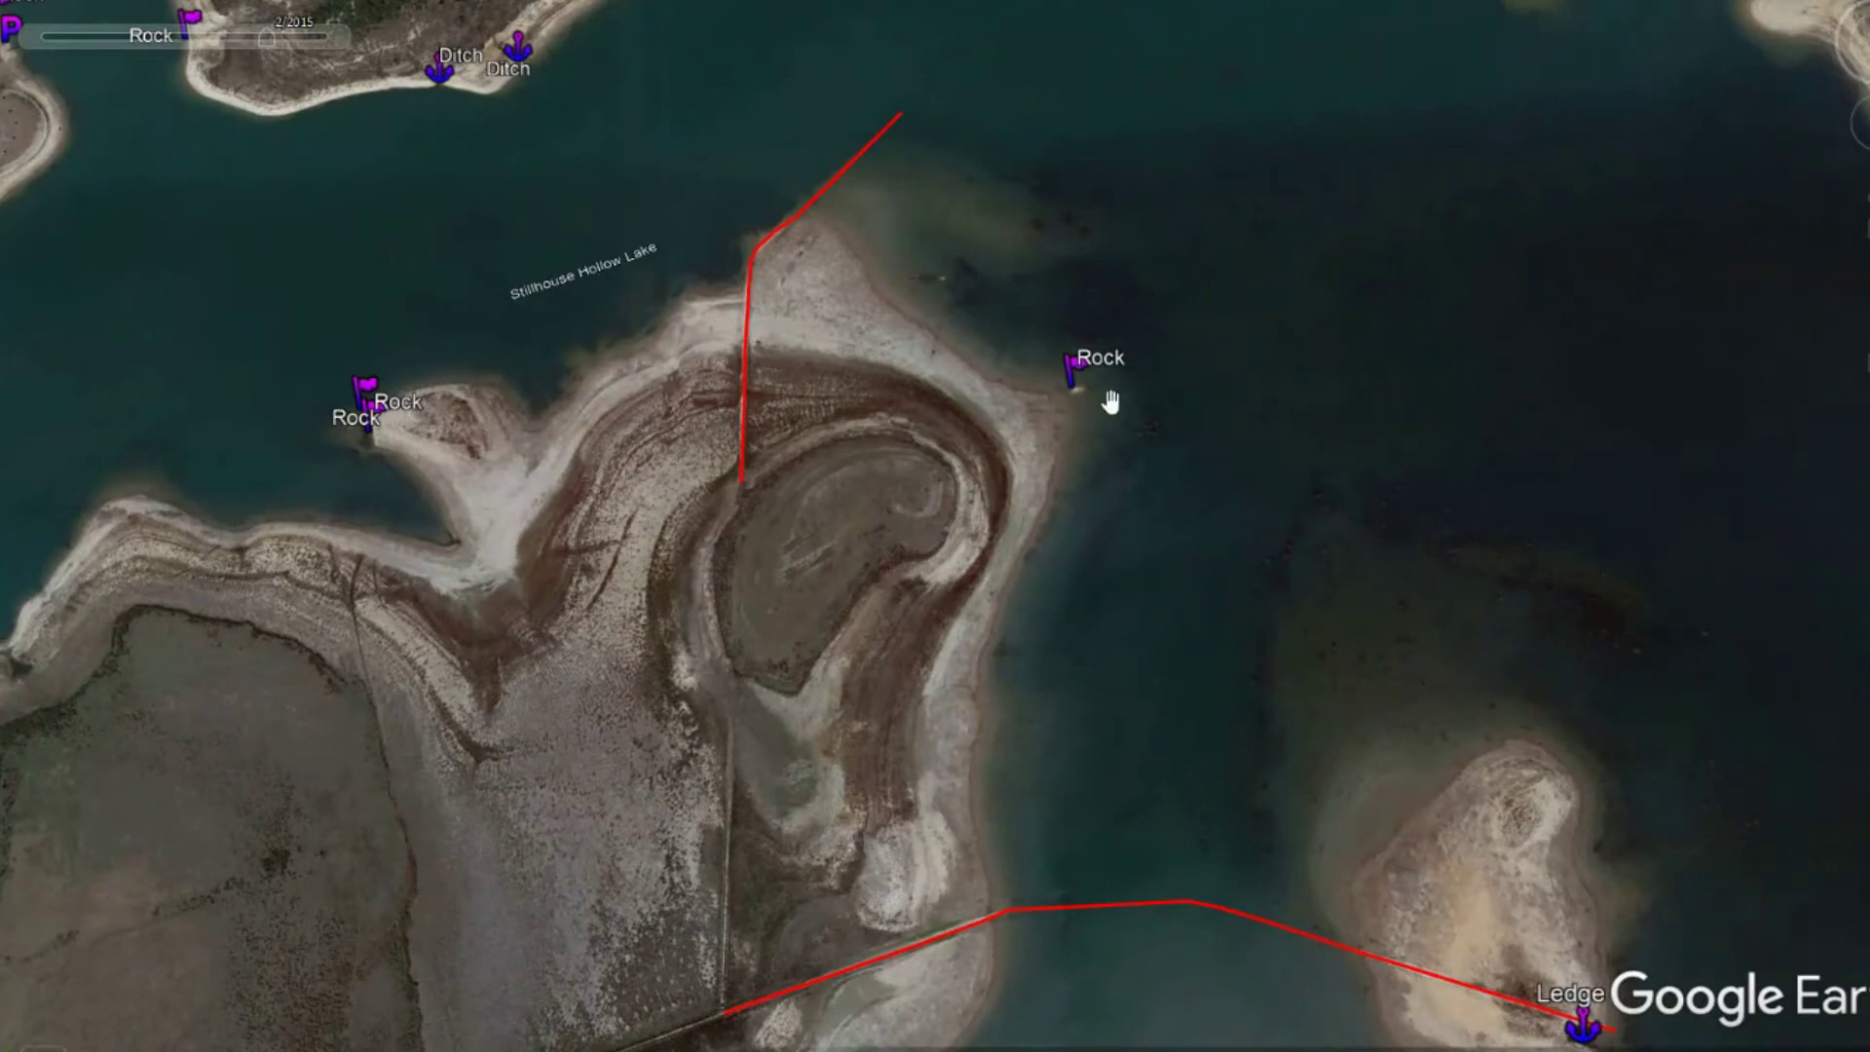
pyautogui.scroll(5, 1114, 398)
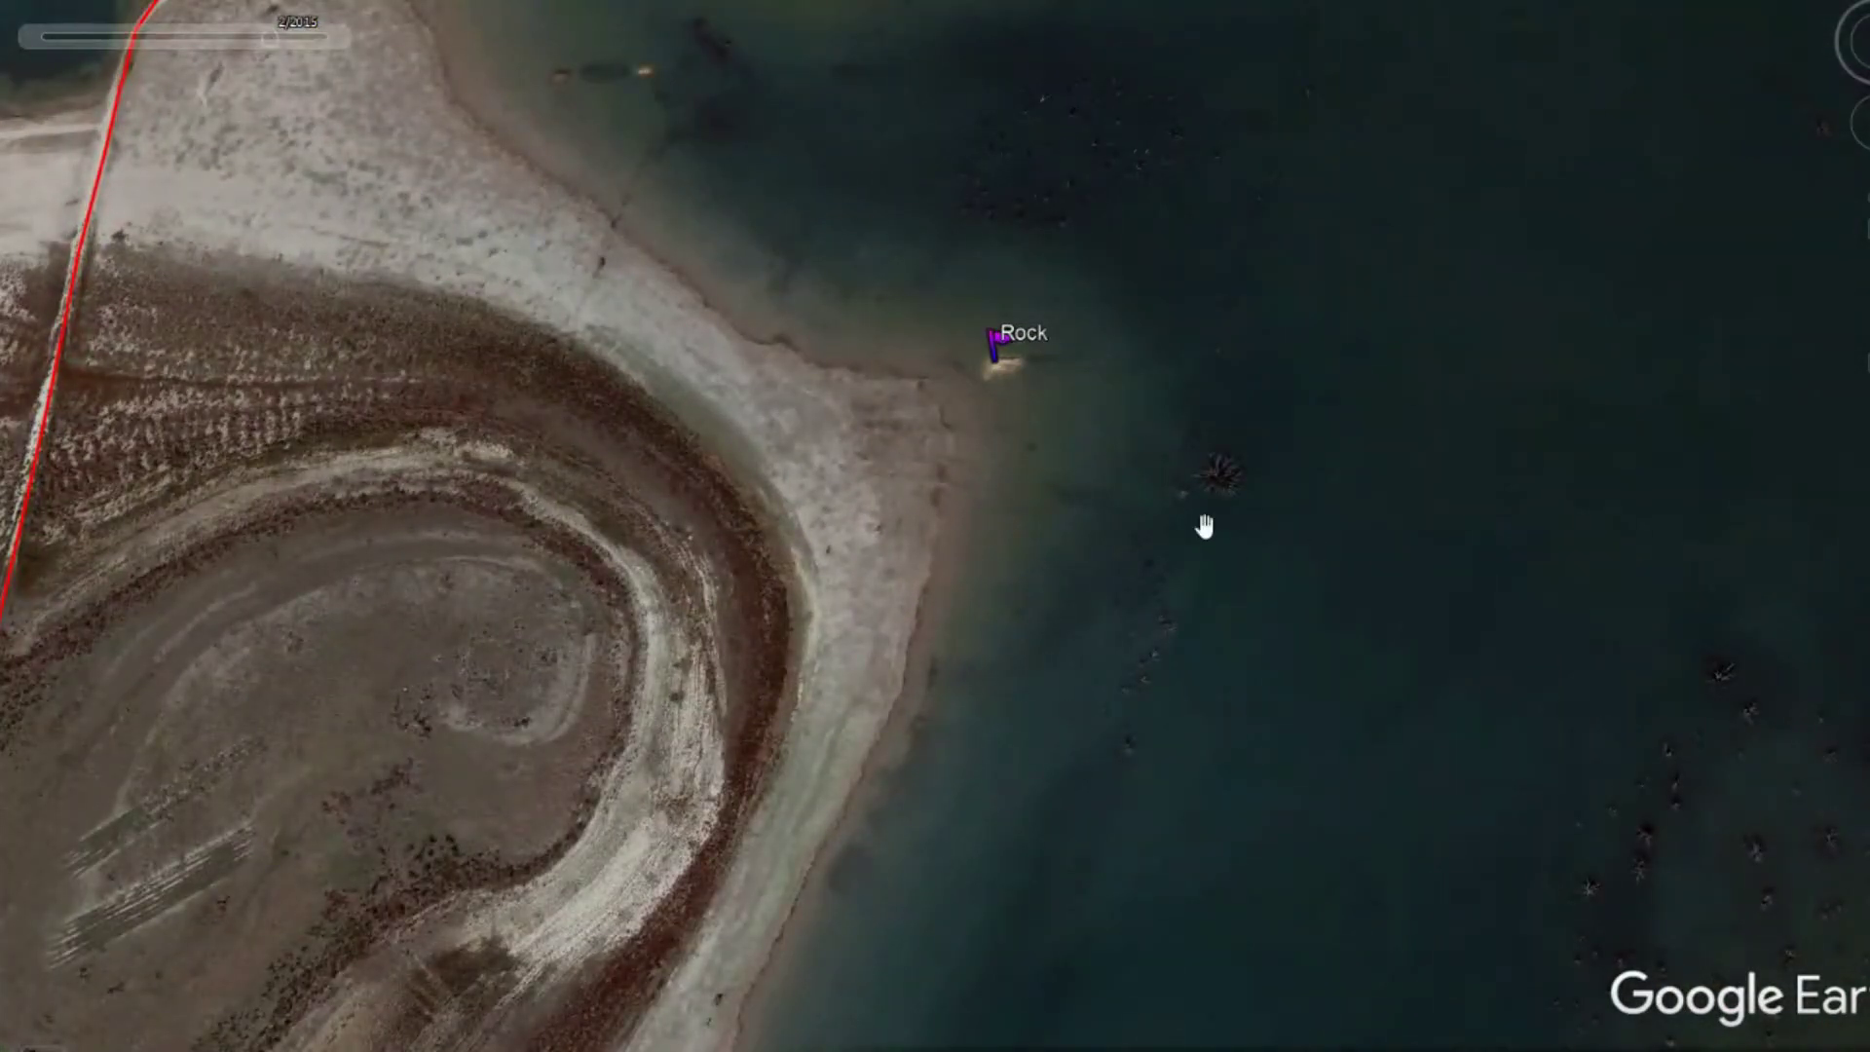
# Switch the historical imagery to 7/2022 and examine the red-traced line running north off the peninsula into the lake
pyautogui.scroll(-5, 1244, 563)
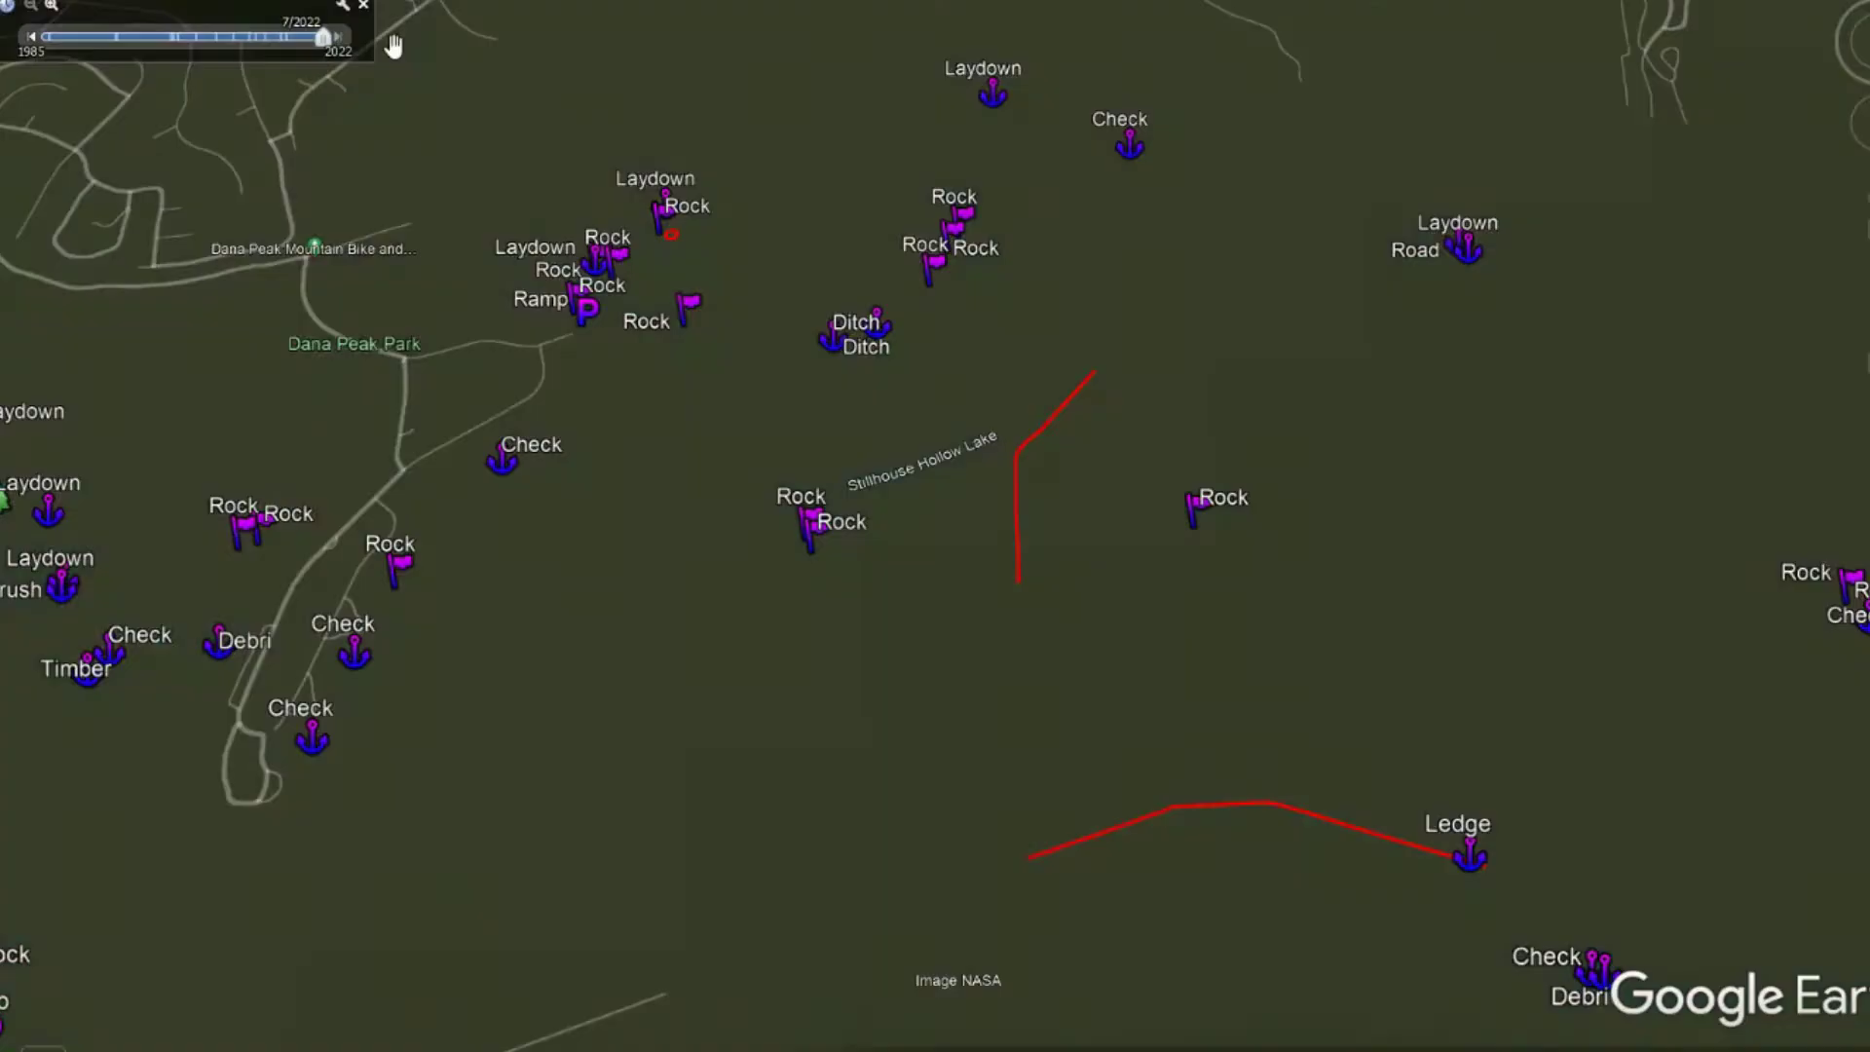
pyautogui.scroll(5, 1062, 471)
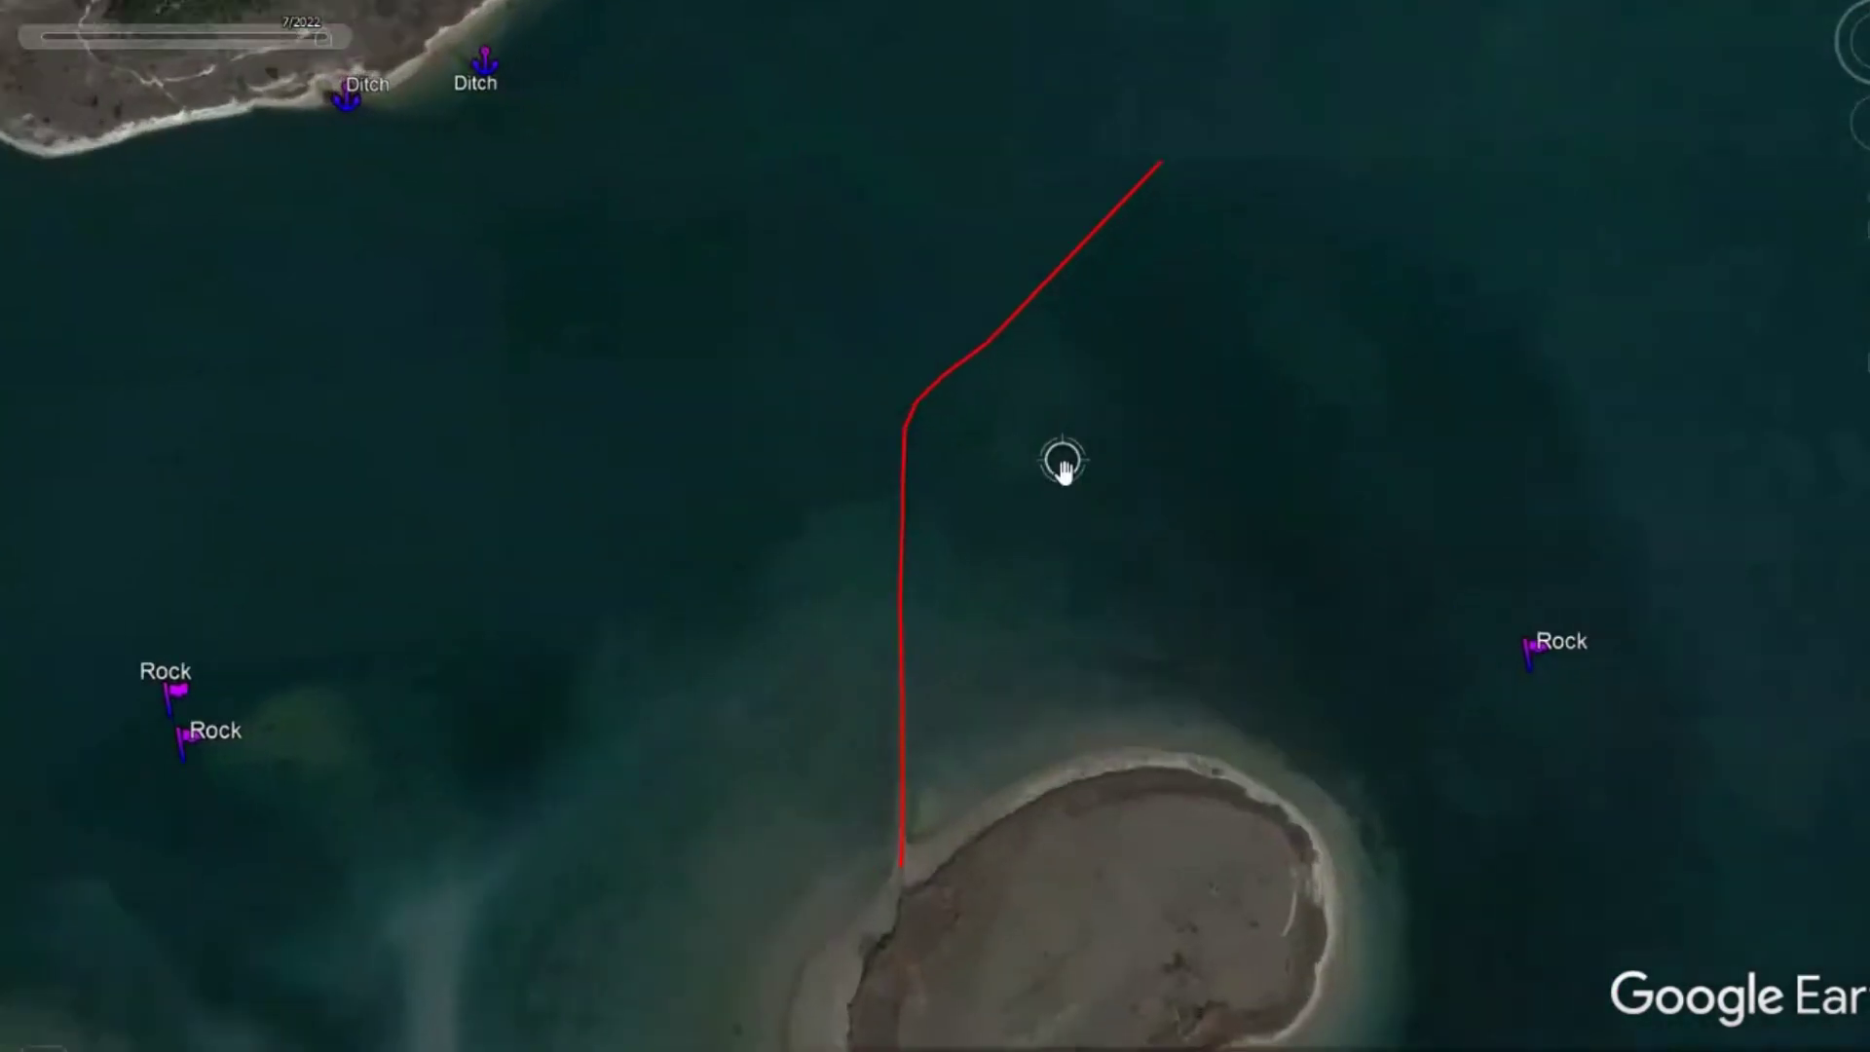
pyautogui.scroll(-3, 1377, 429)
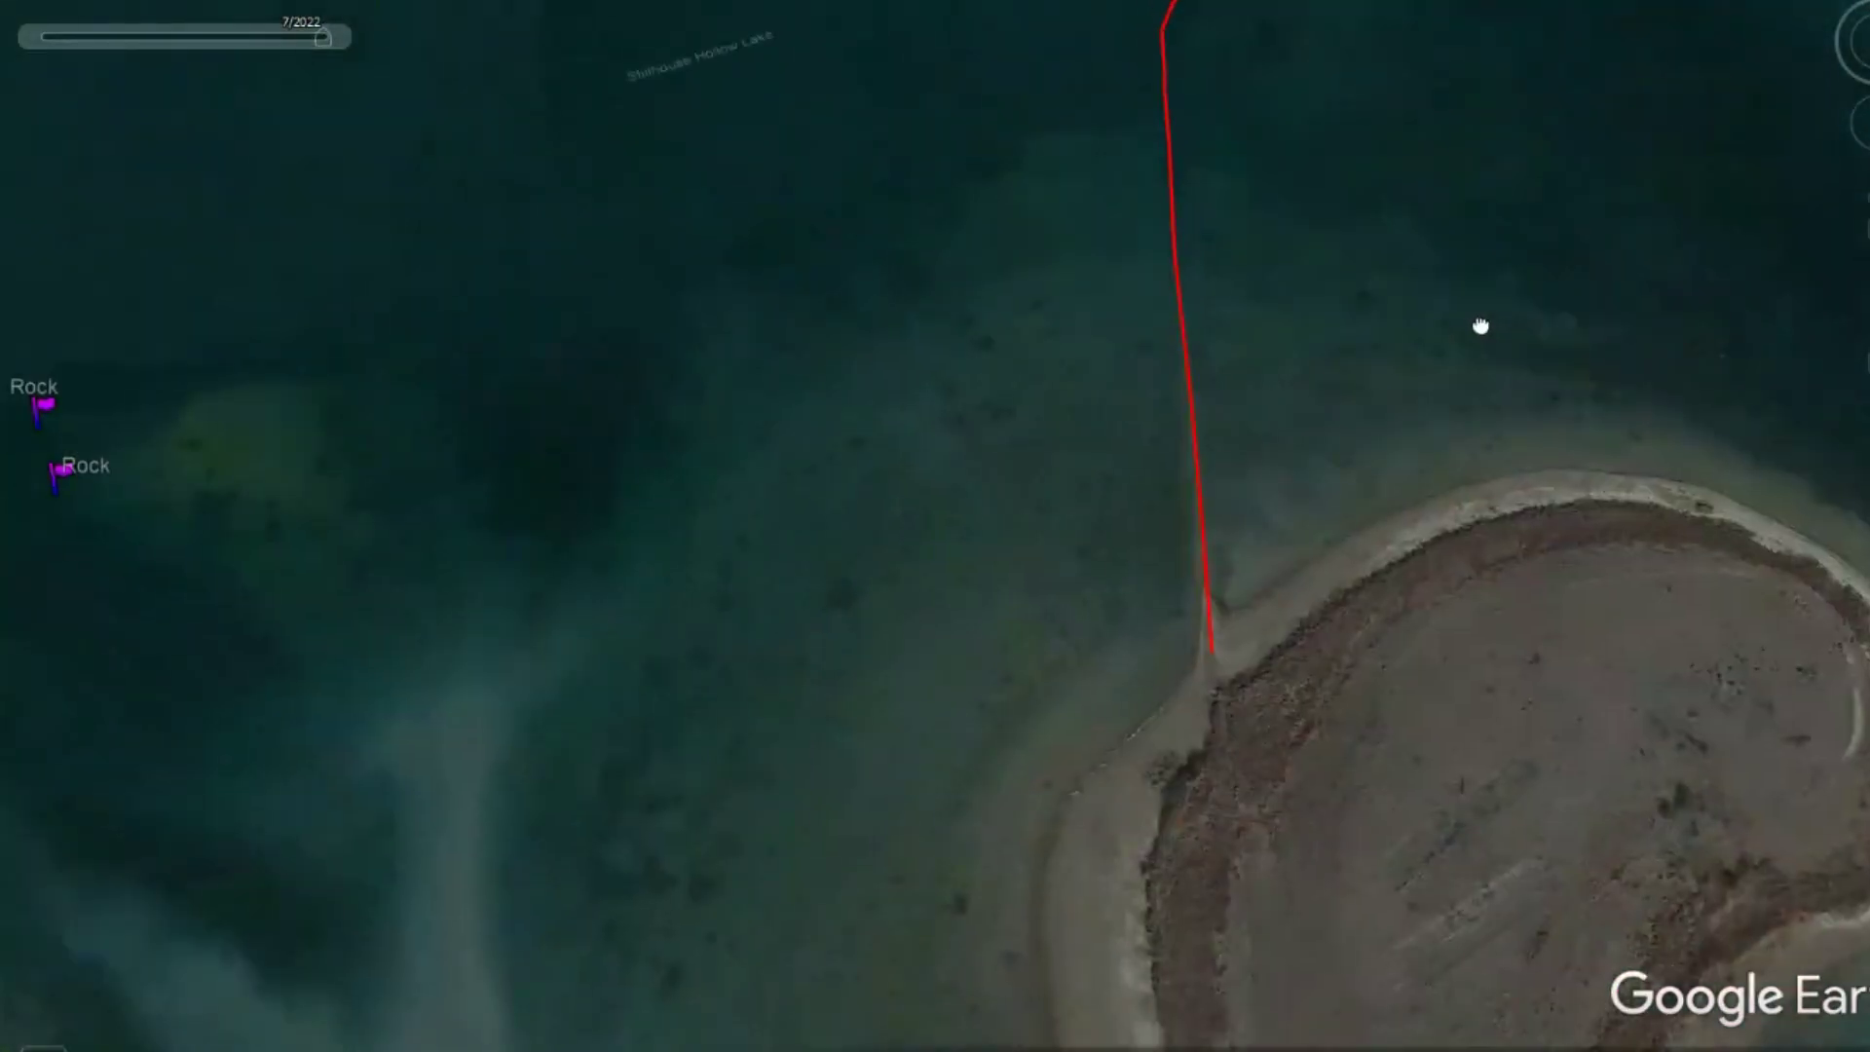
pyautogui.scroll(3, 1460, 363)
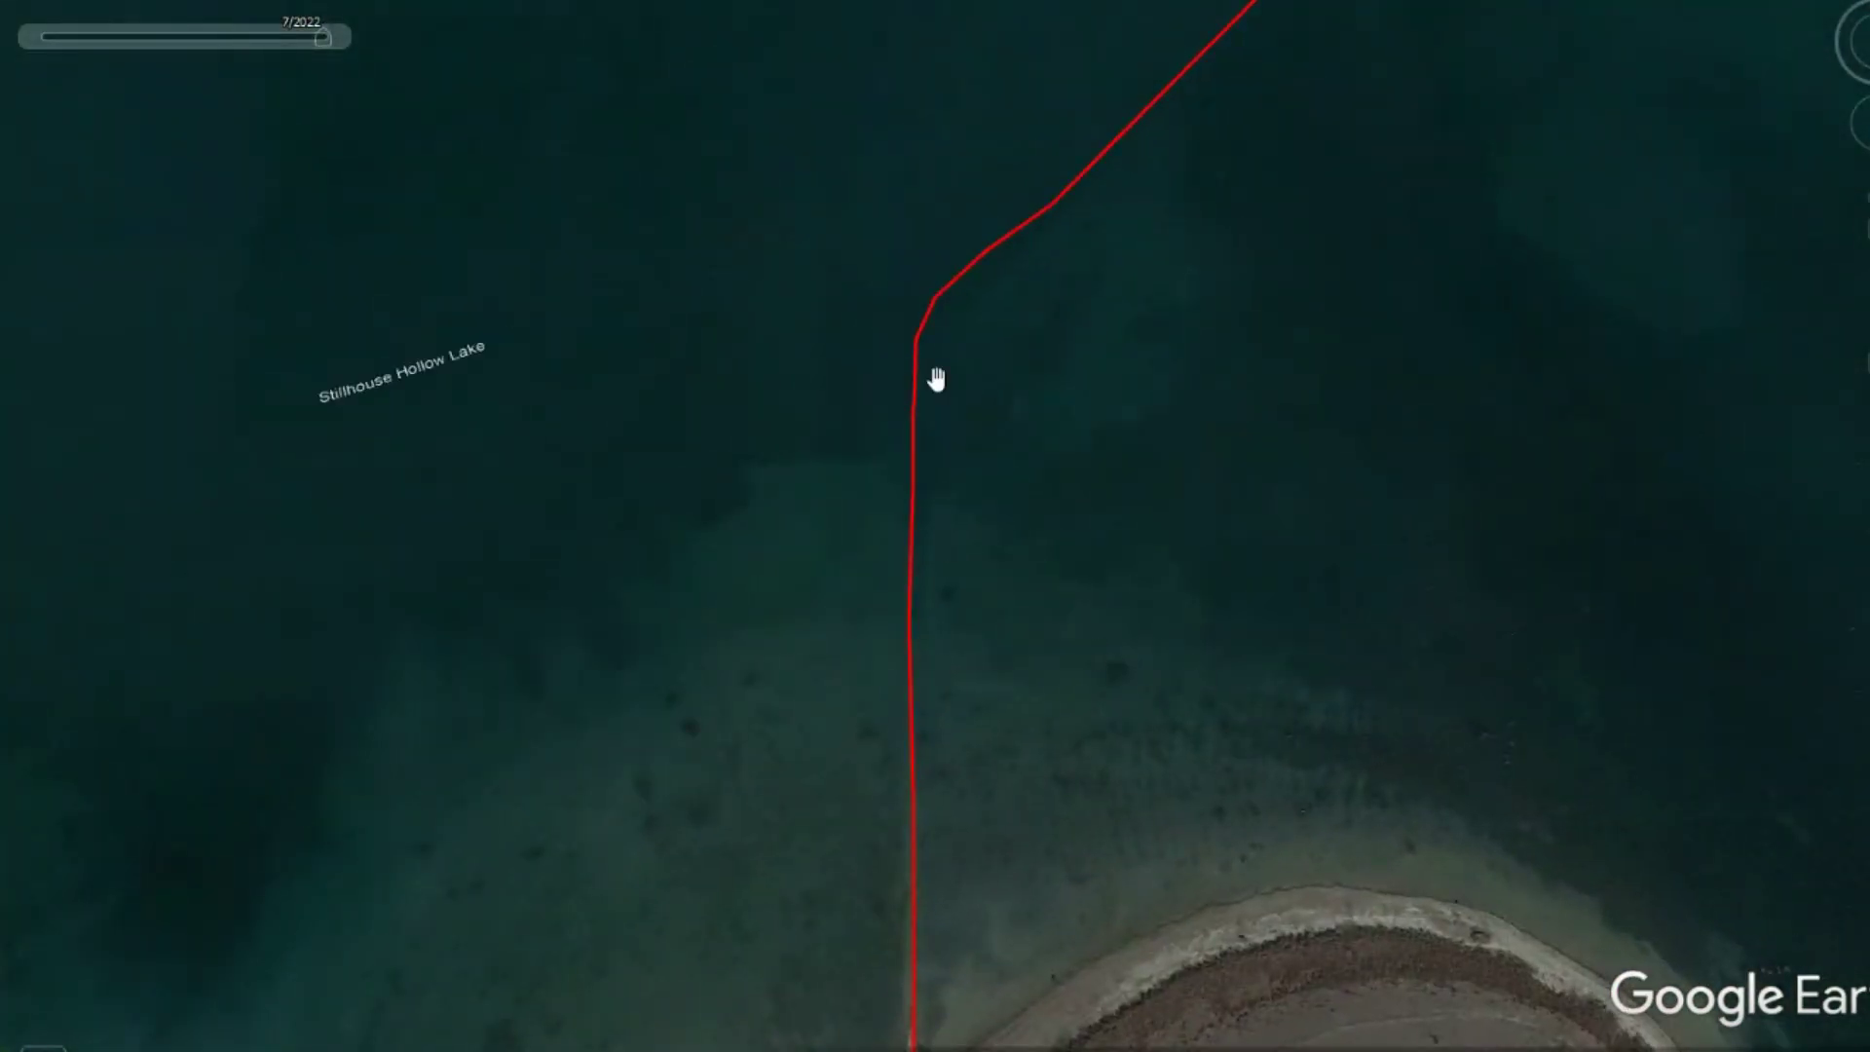
pyautogui.scroll(-5, 1235, 288)
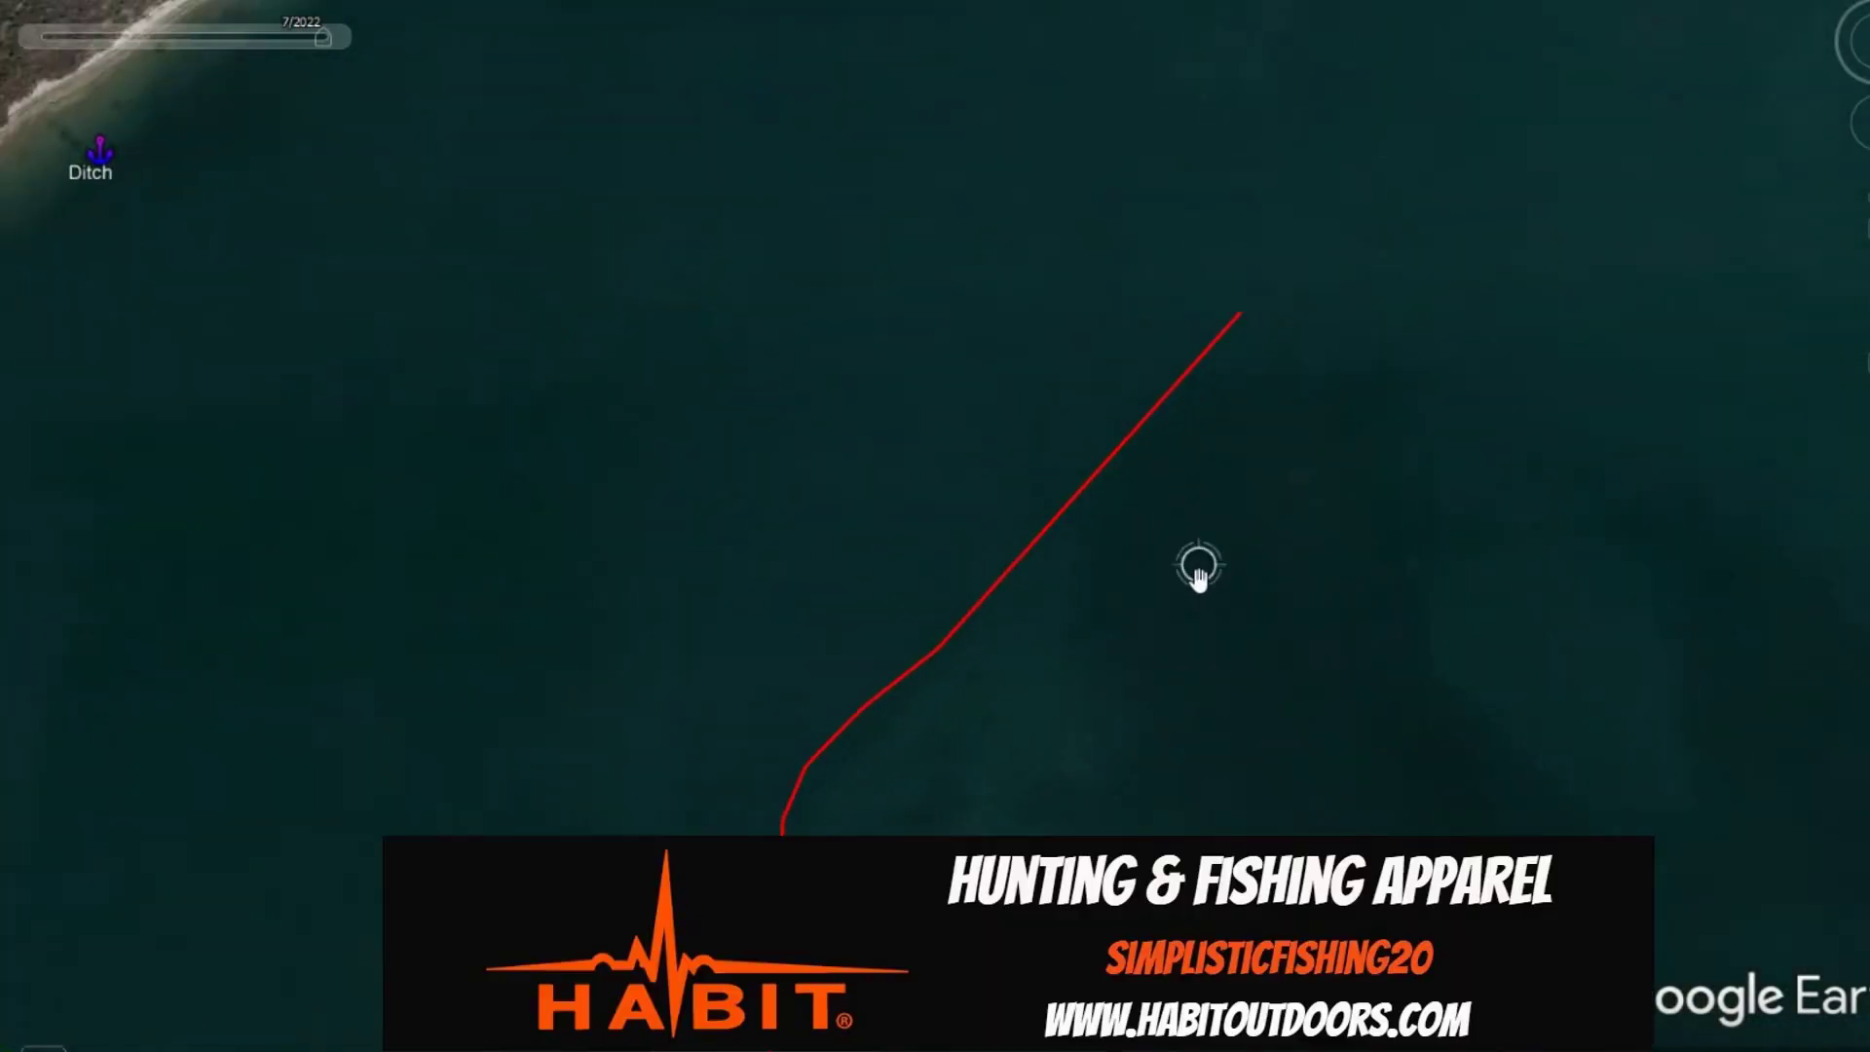
# Compare earlier historical imagery of the two Rock waypoints west of the red-traced line, including 11/2012 and 2/2015
pyautogui.moveTo(1202, 672); pyautogui.dragTo(1536, 300)
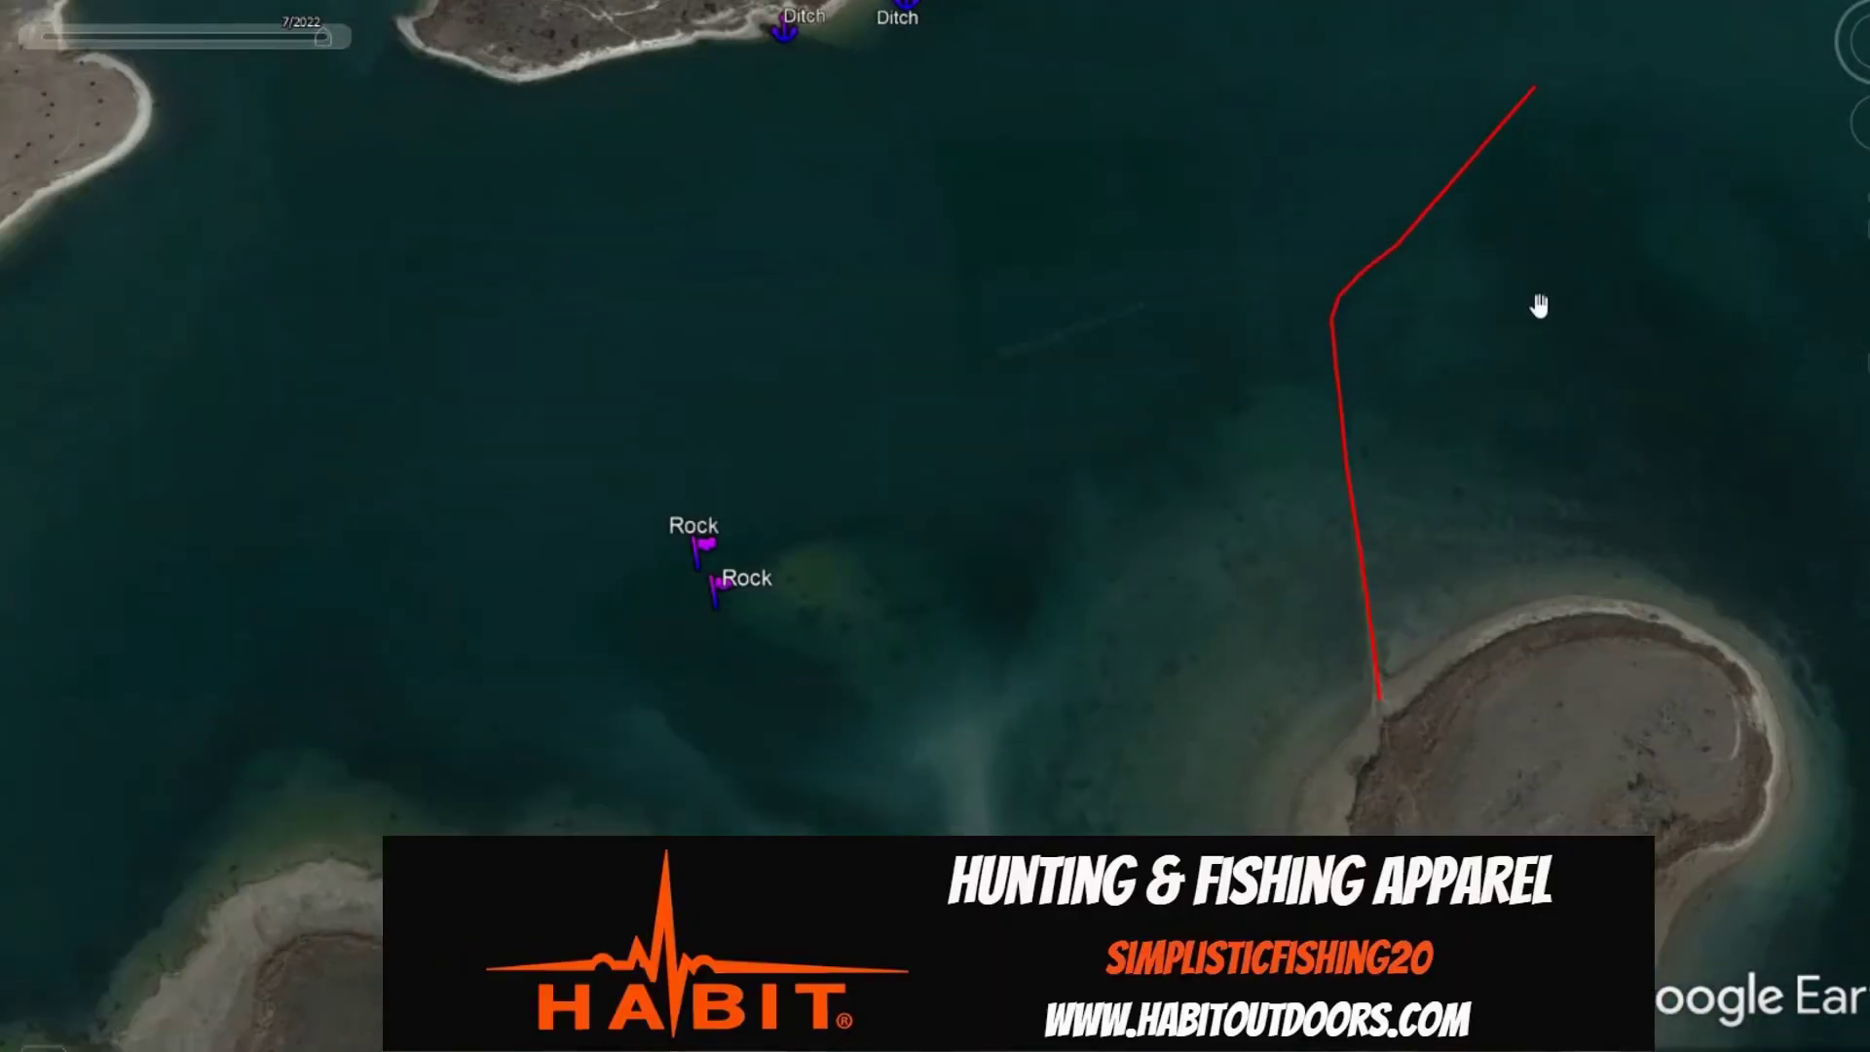
pyautogui.scroll(3, 758, 609)
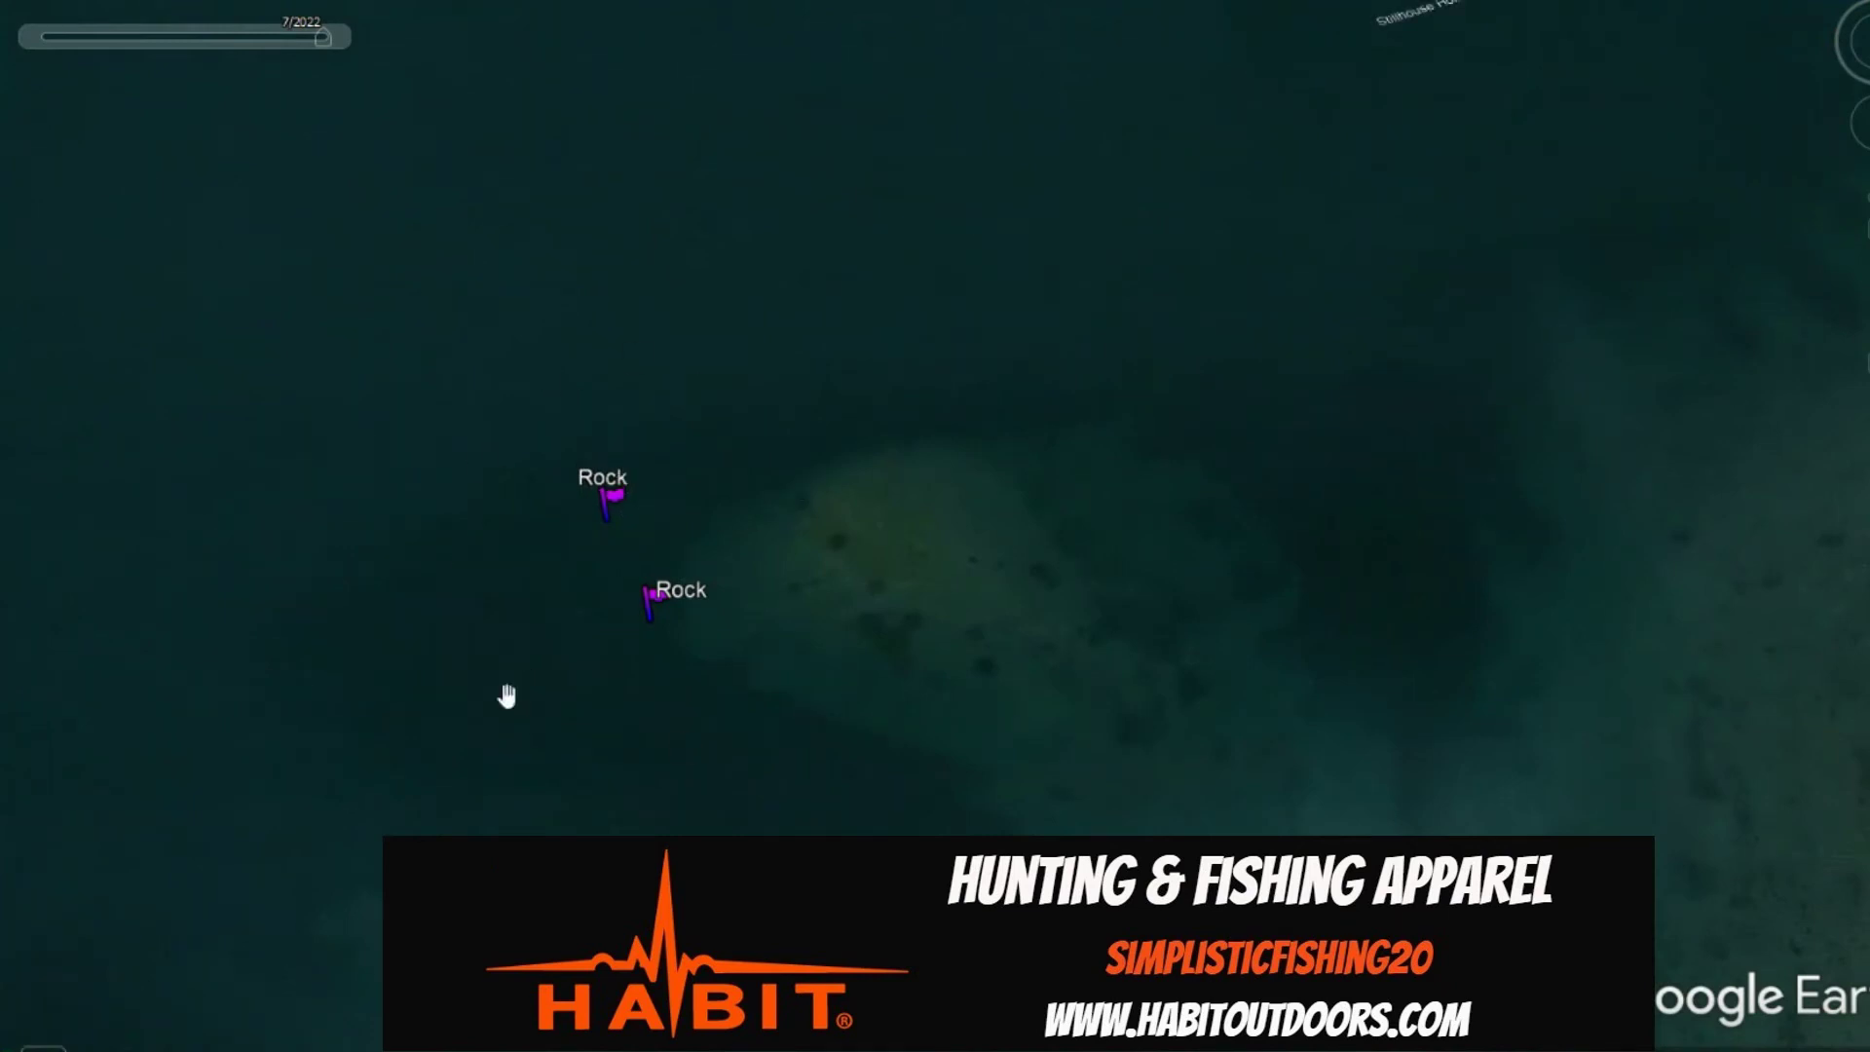
pyautogui.click(32, 38)
pyautogui.click(32, 38)
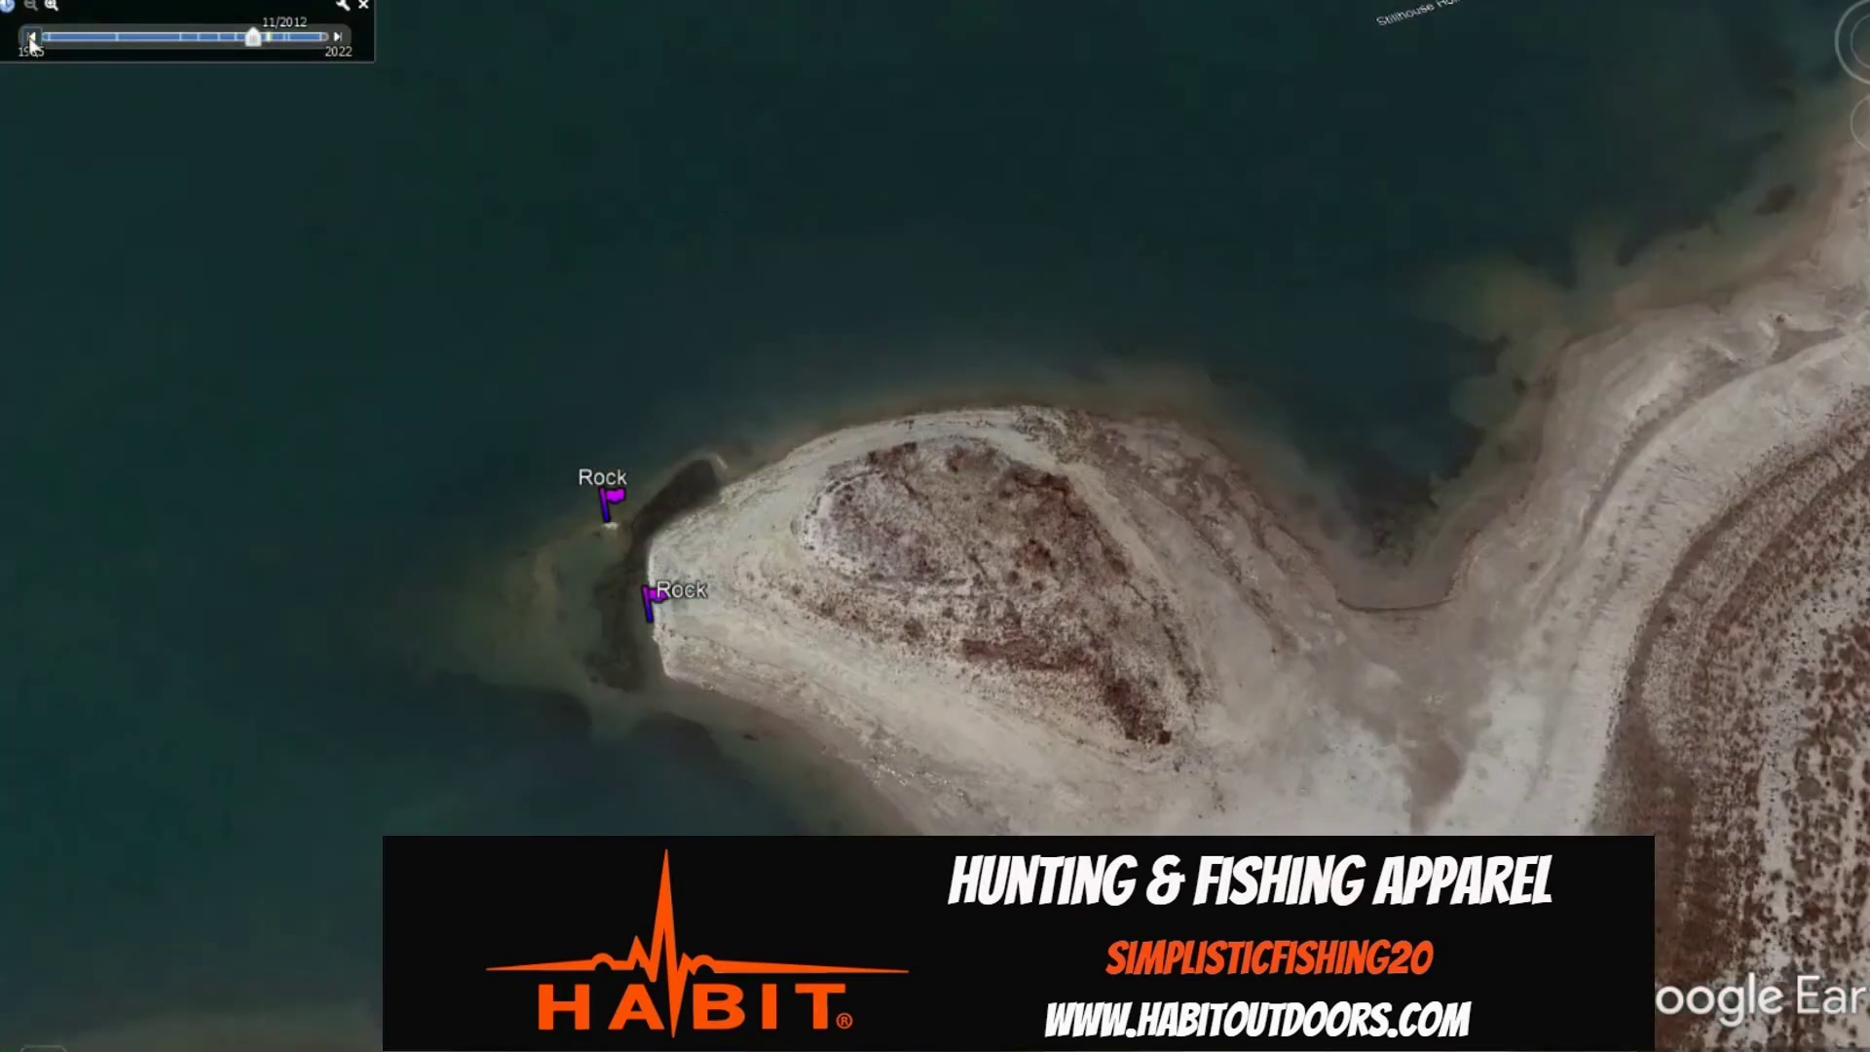
pyautogui.click(32, 38)
pyautogui.click(336, 37)
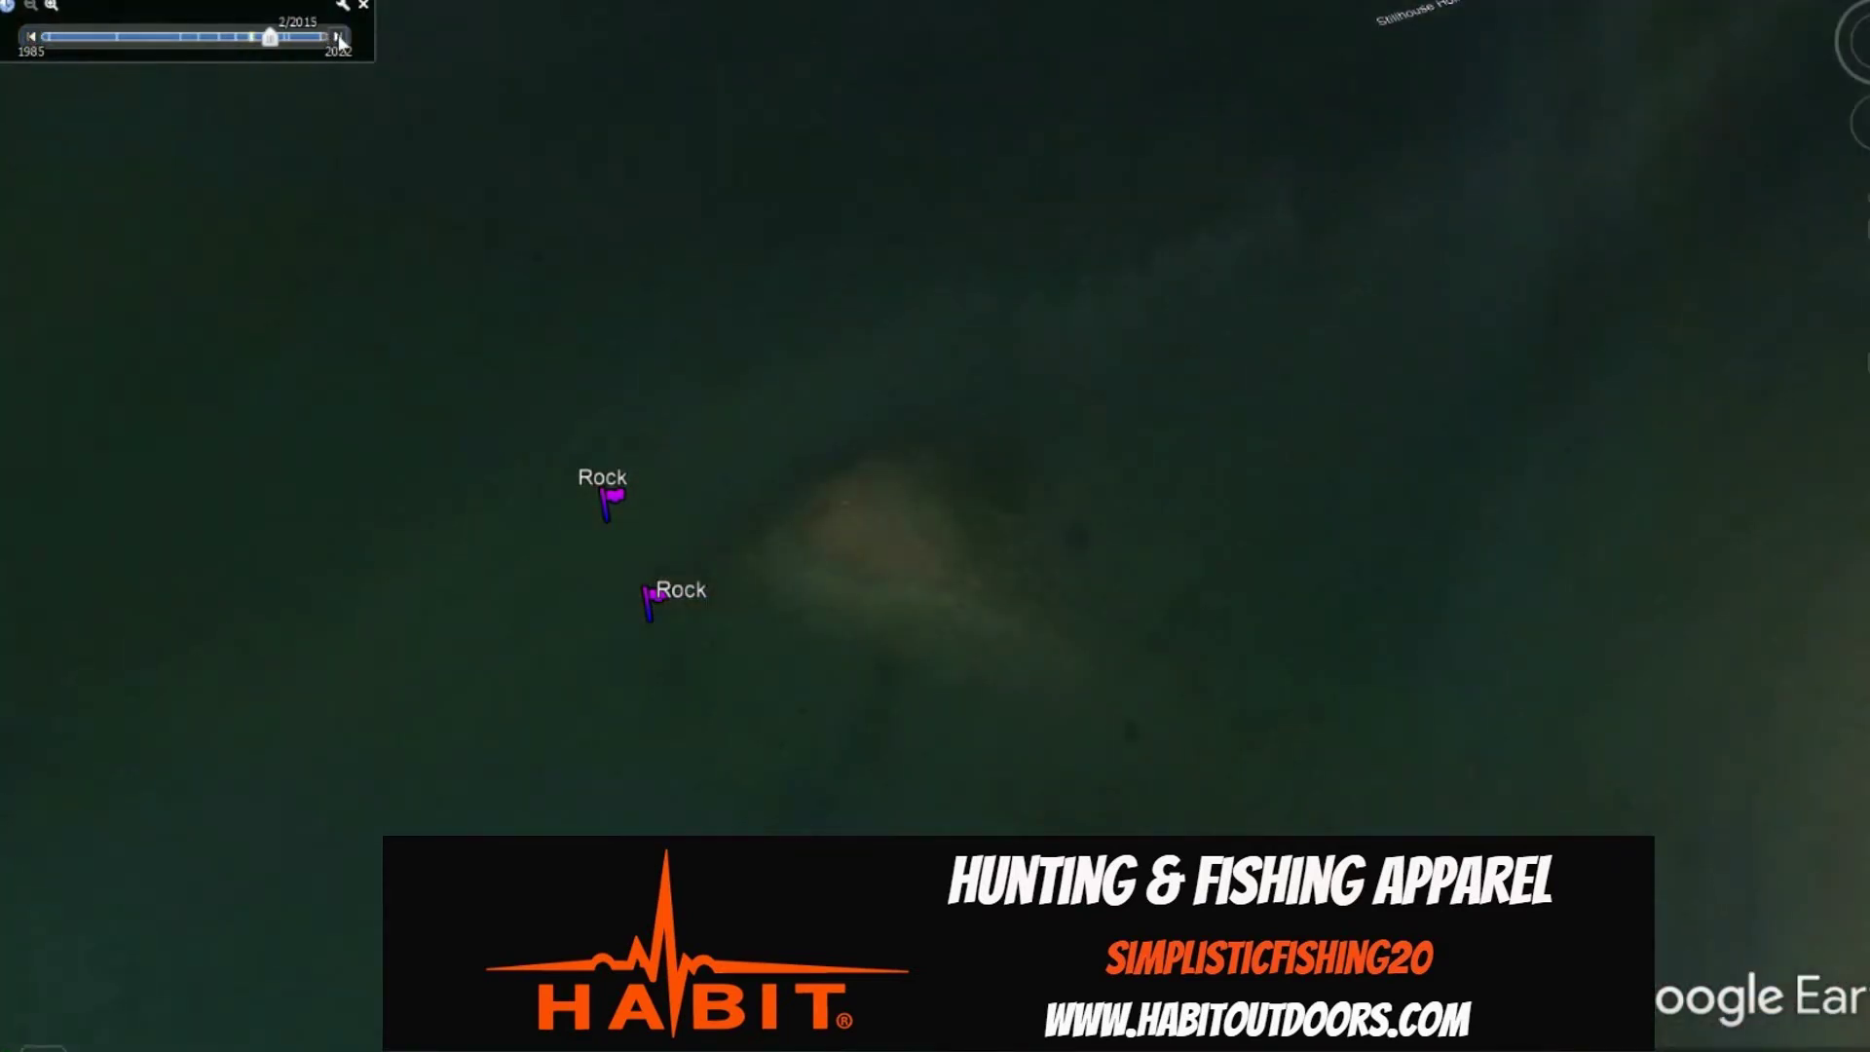
pyautogui.scroll(-5, 925, 684)
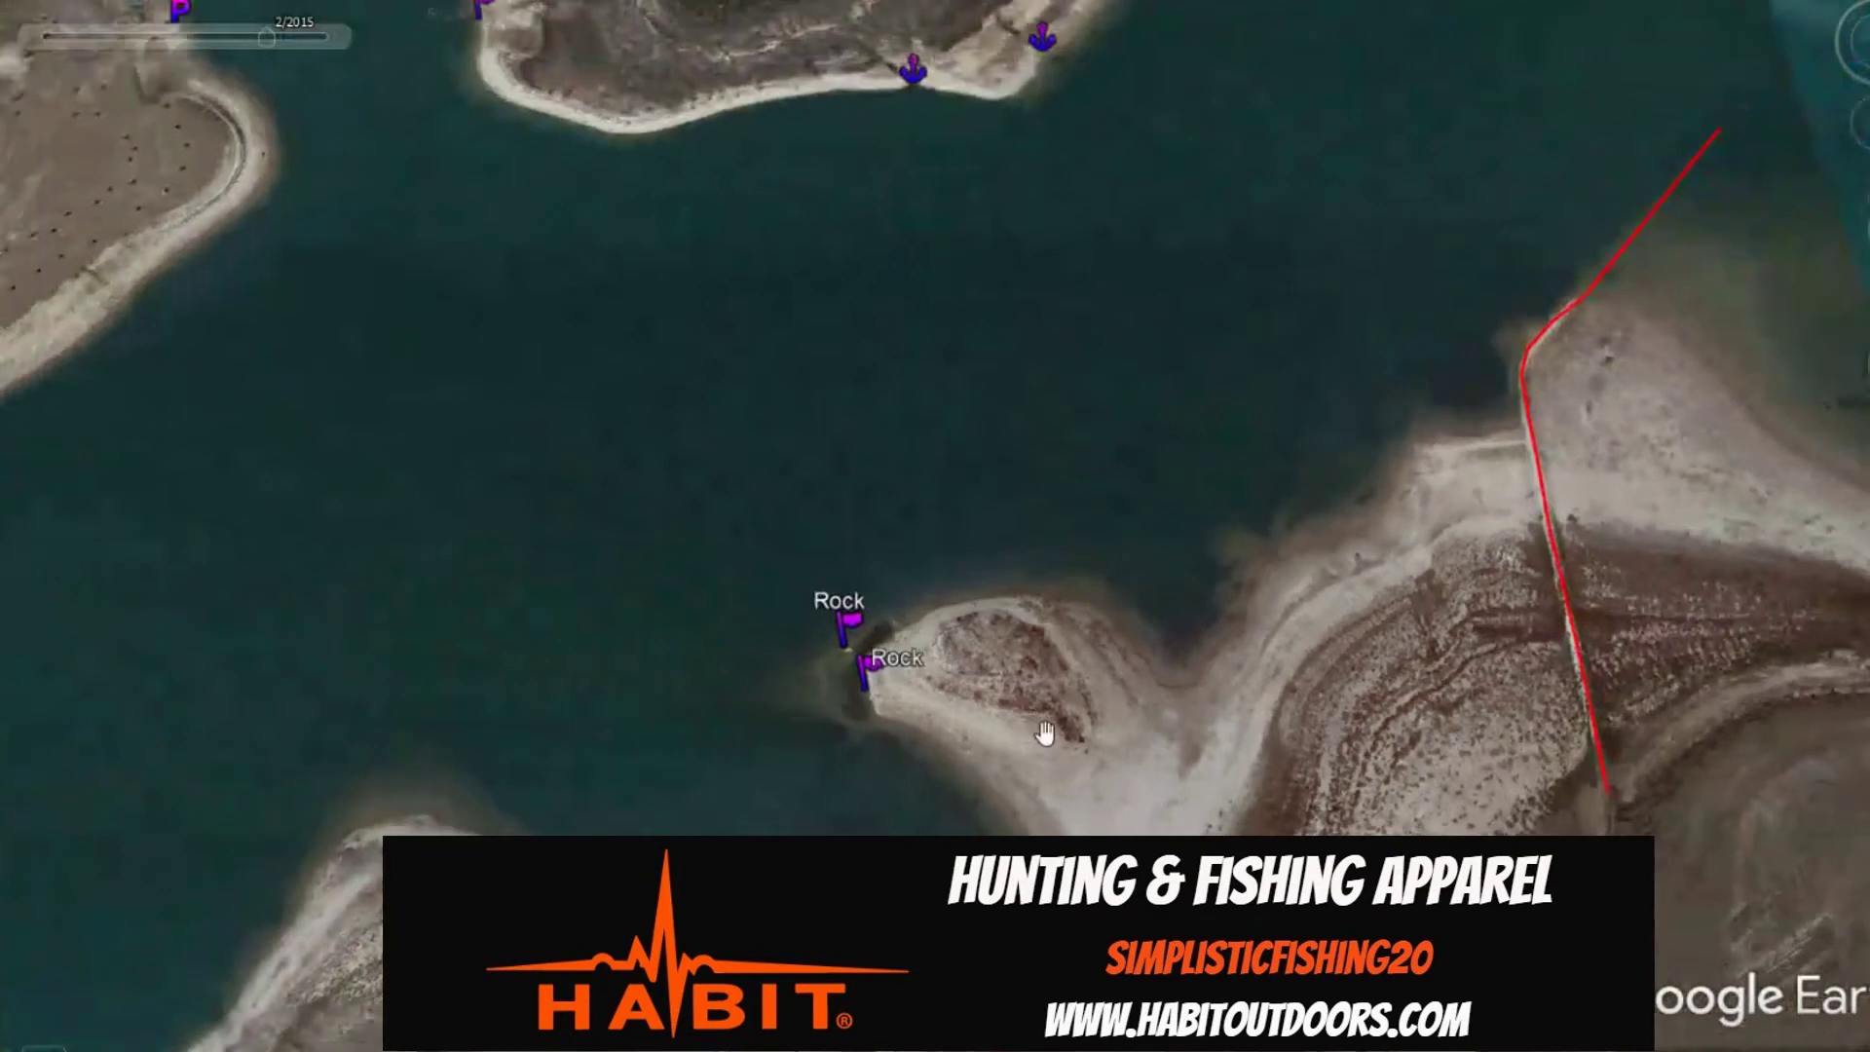
# Follow the red-traced line running east across the bay and inspect the Ledge waypoint and the shallow flat beside it
pyautogui.moveTo(1260, 657); pyautogui.dragTo(952, 568)
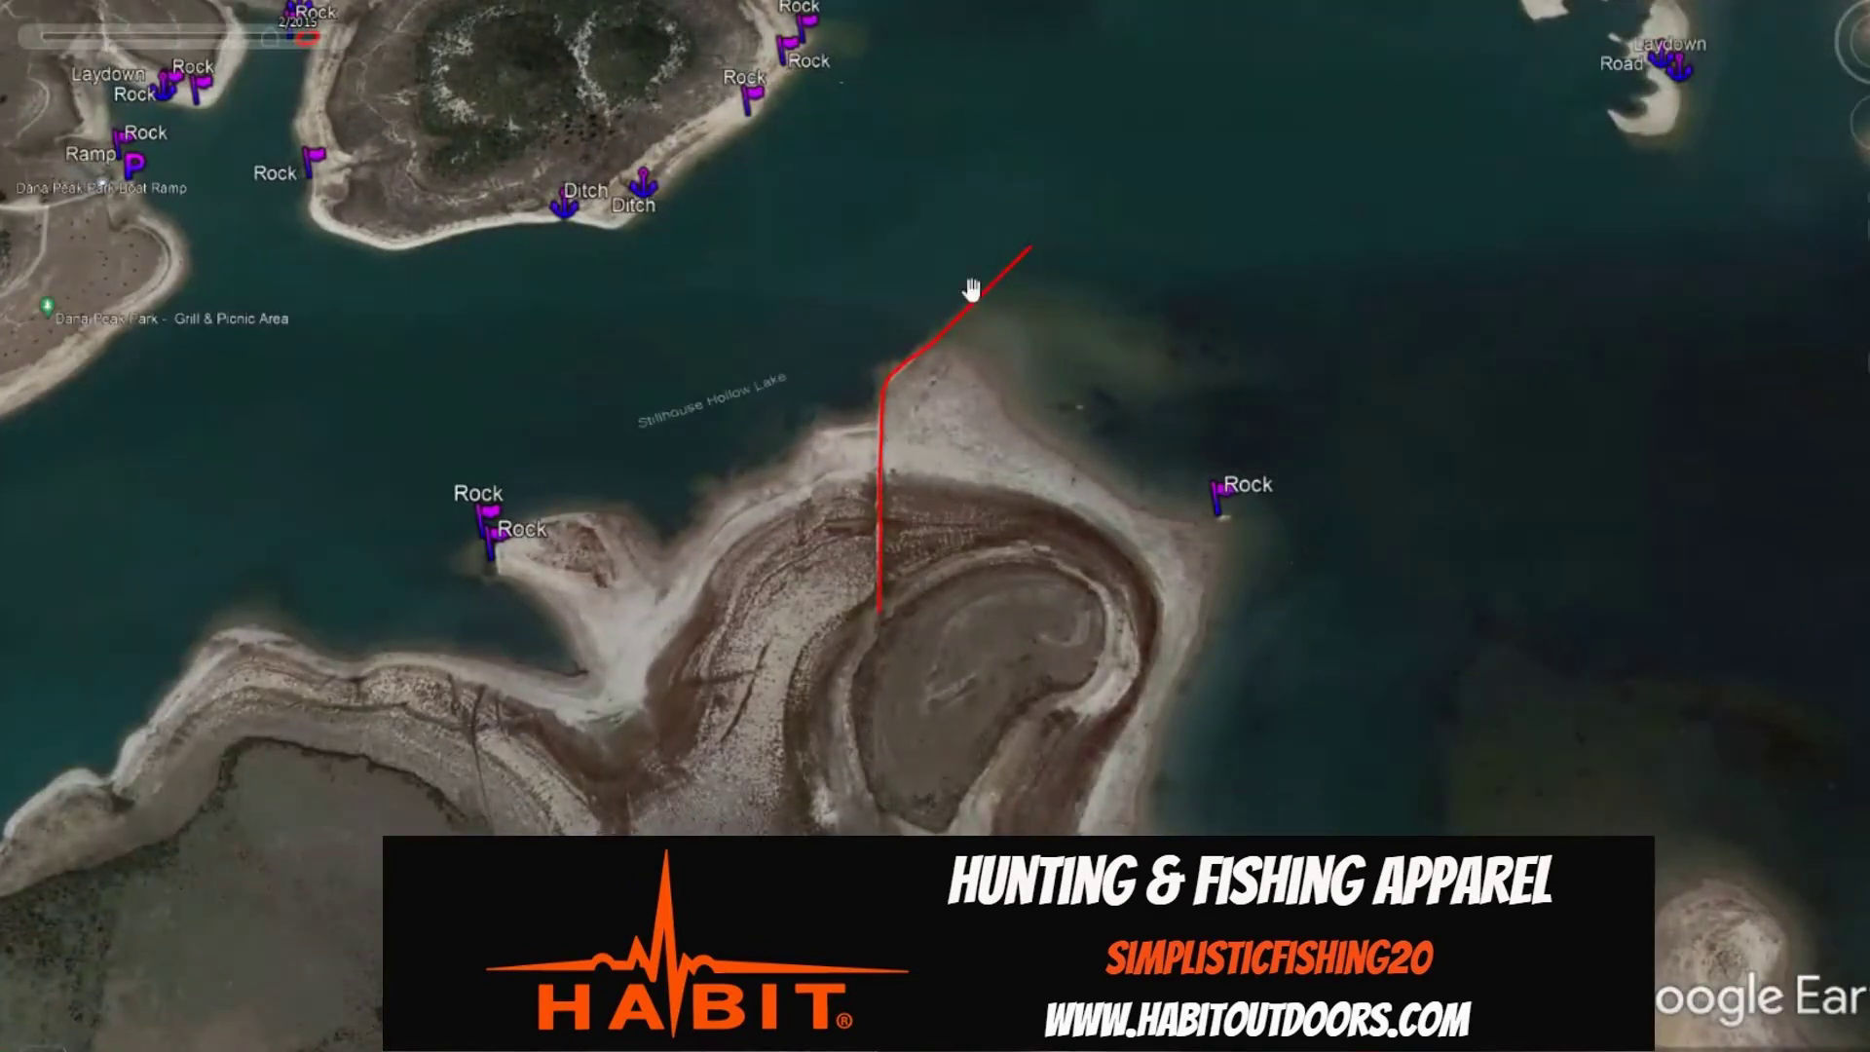
pyautogui.moveTo(1440, 609); pyautogui.dragTo(856, 184)
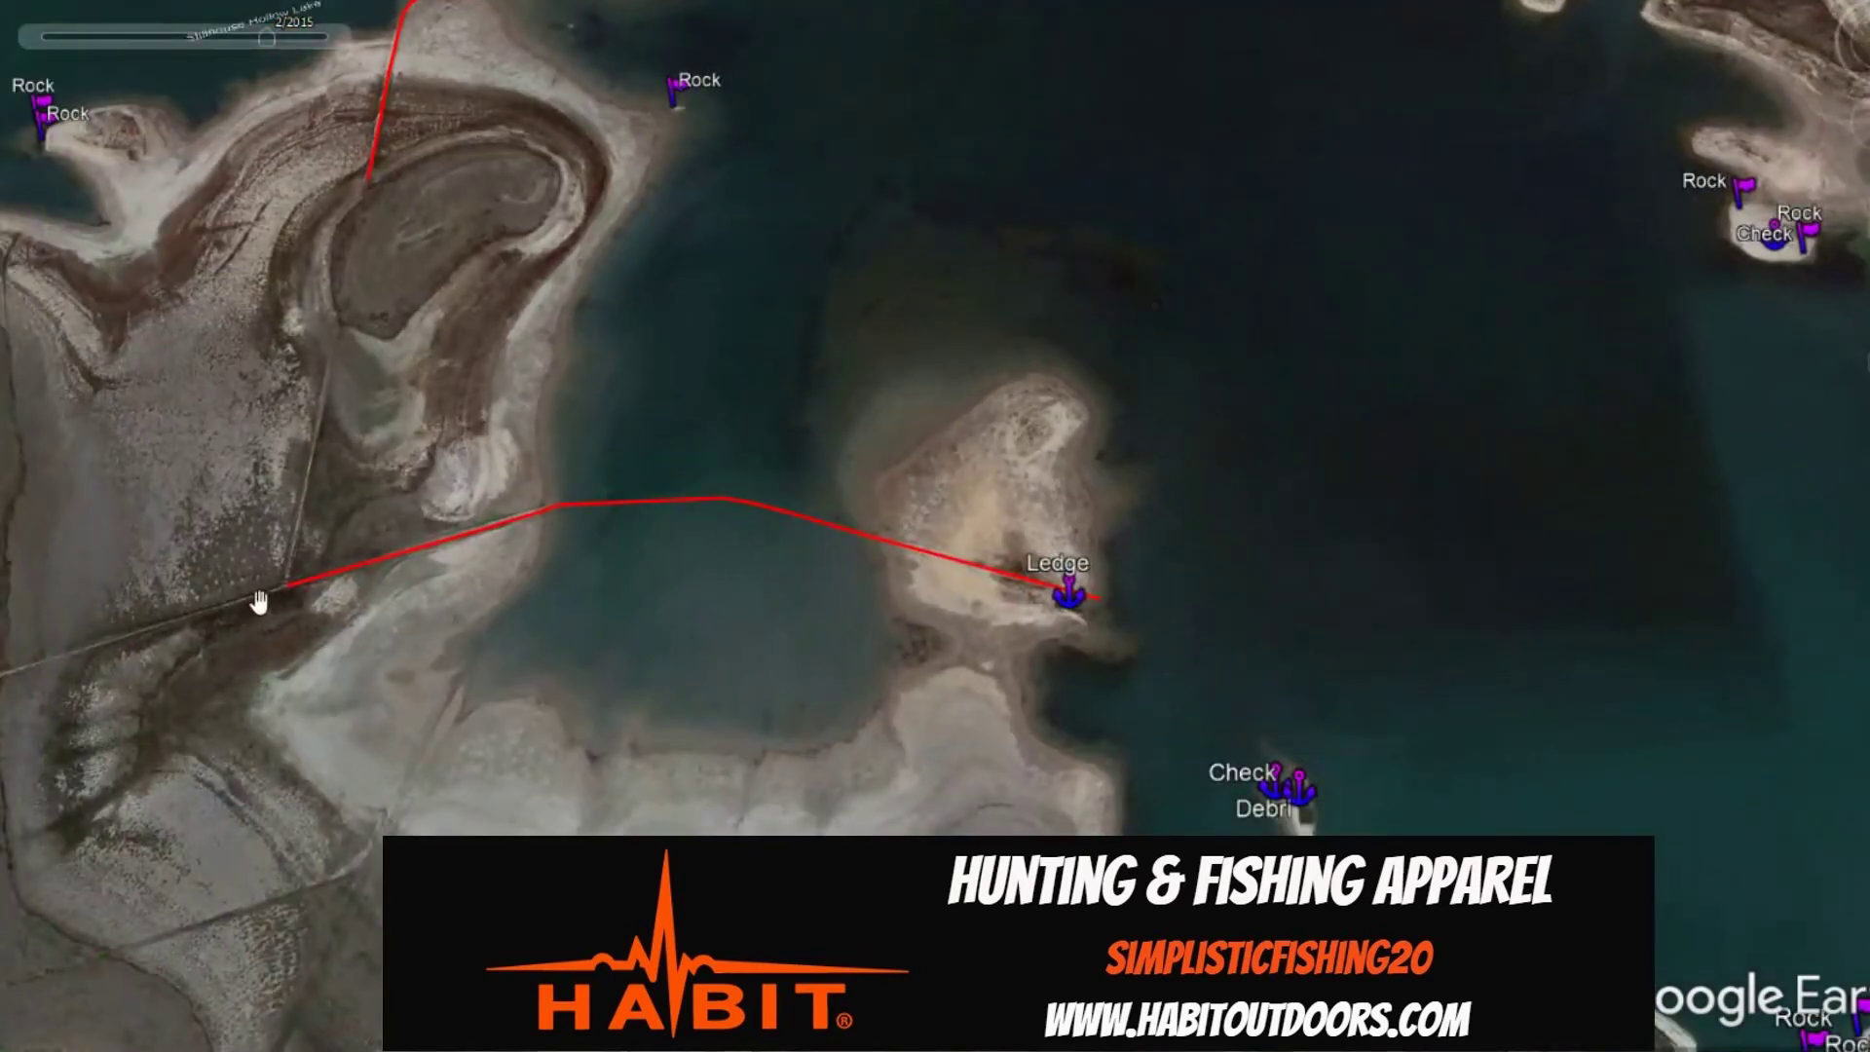
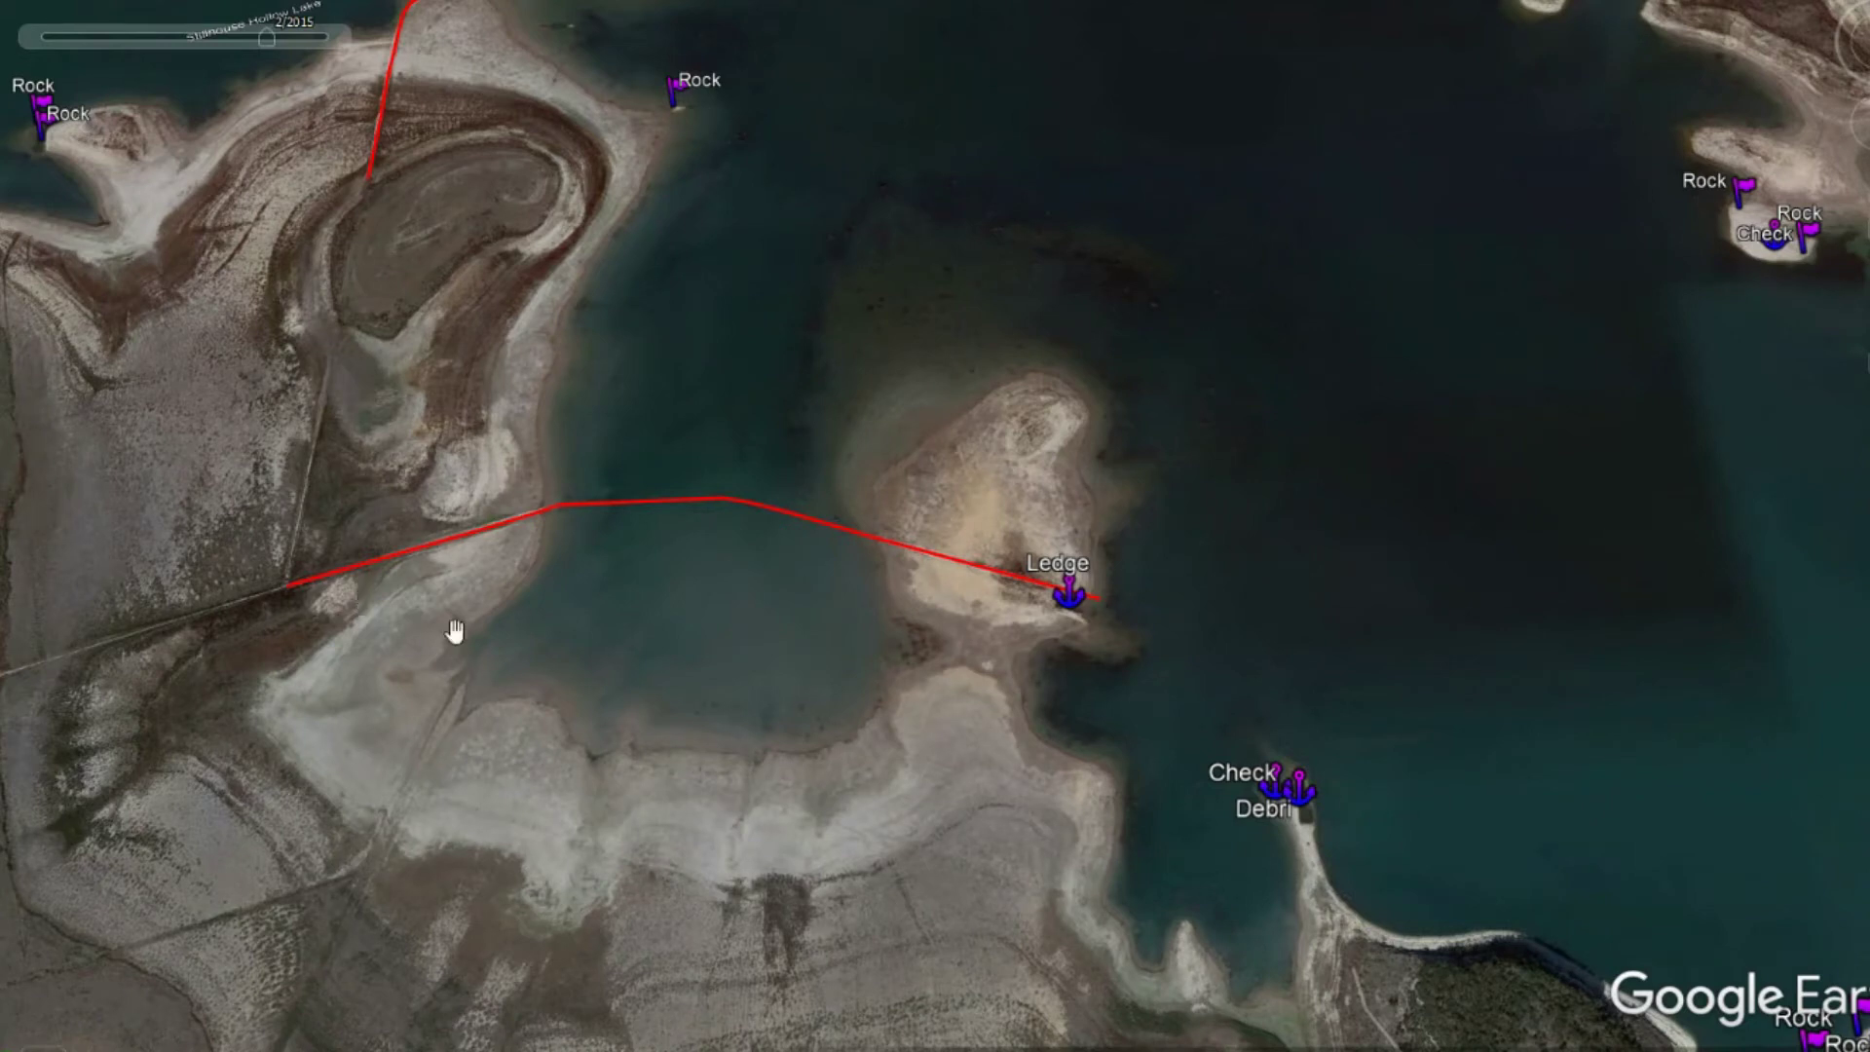
pyautogui.moveTo(1494, 668); pyautogui.dragTo(1135, 555)
pyautogui.click(691, 557)
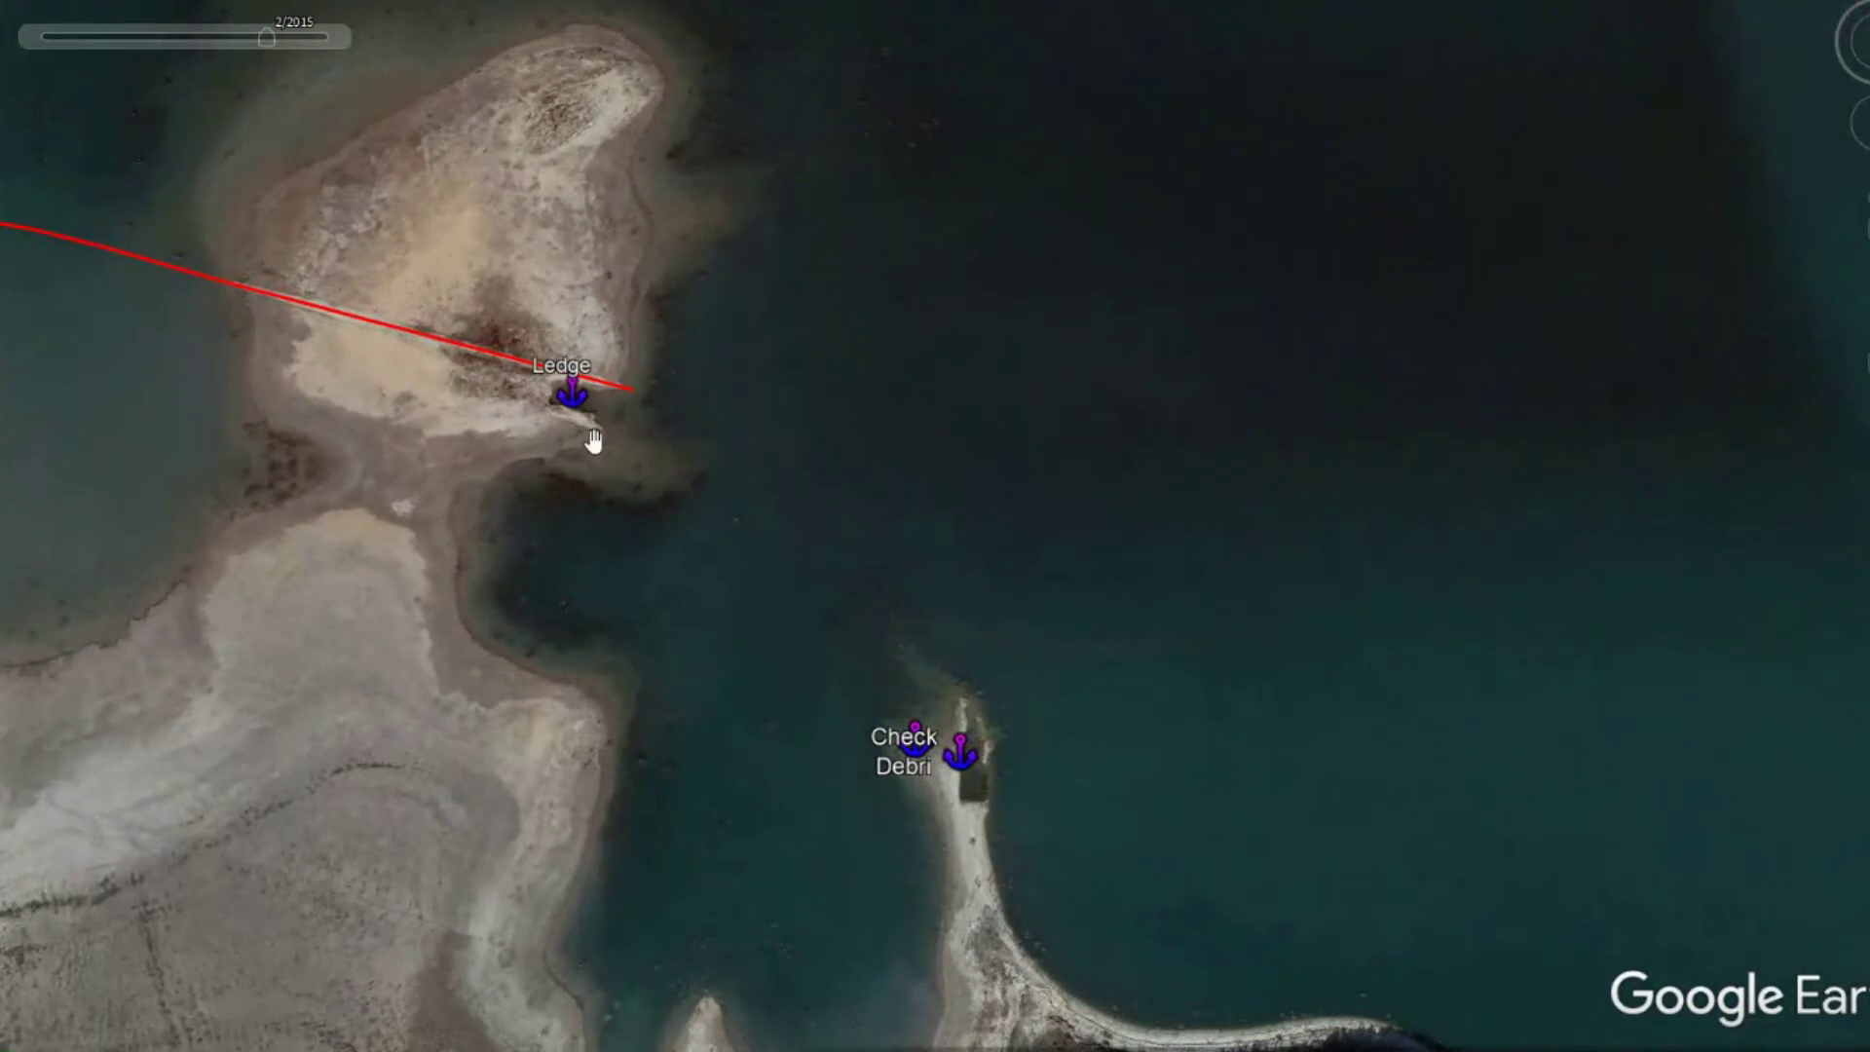
pyautogui.scroll(-5, 593, 440)
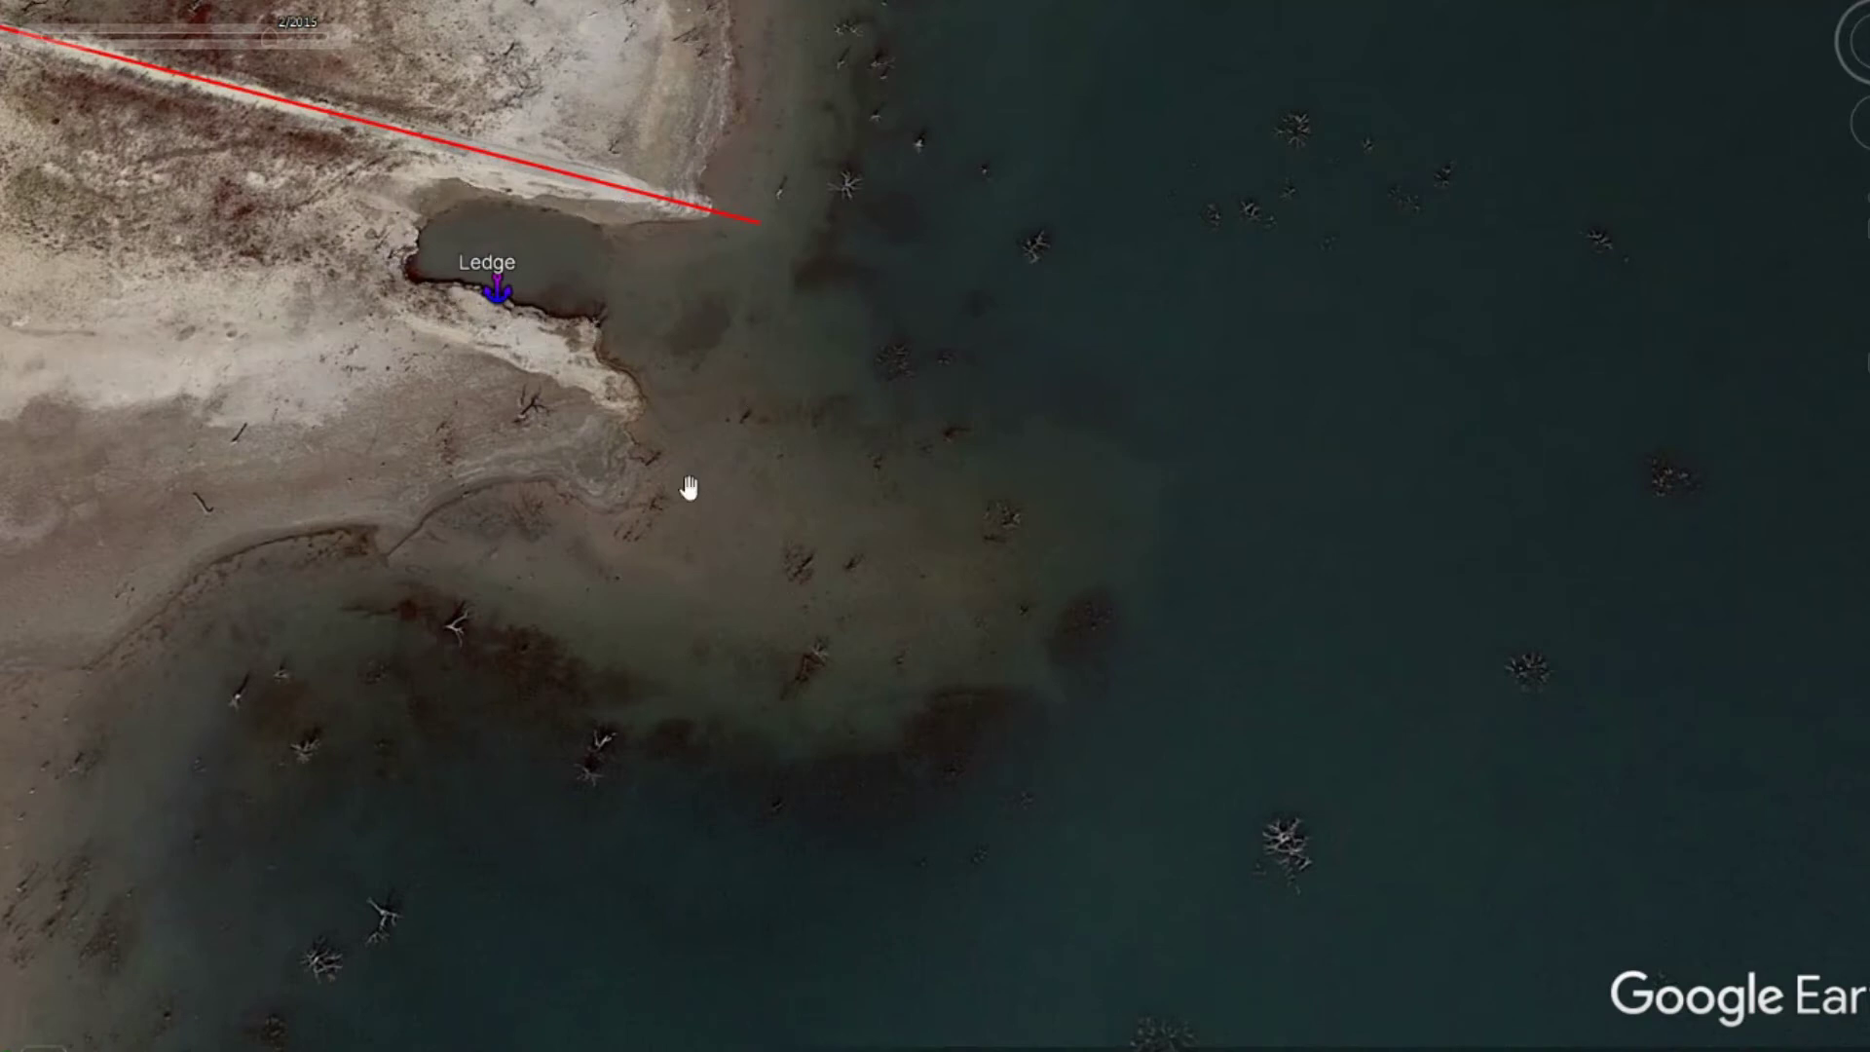
pyautogui.scroll(-5, 804, 602)
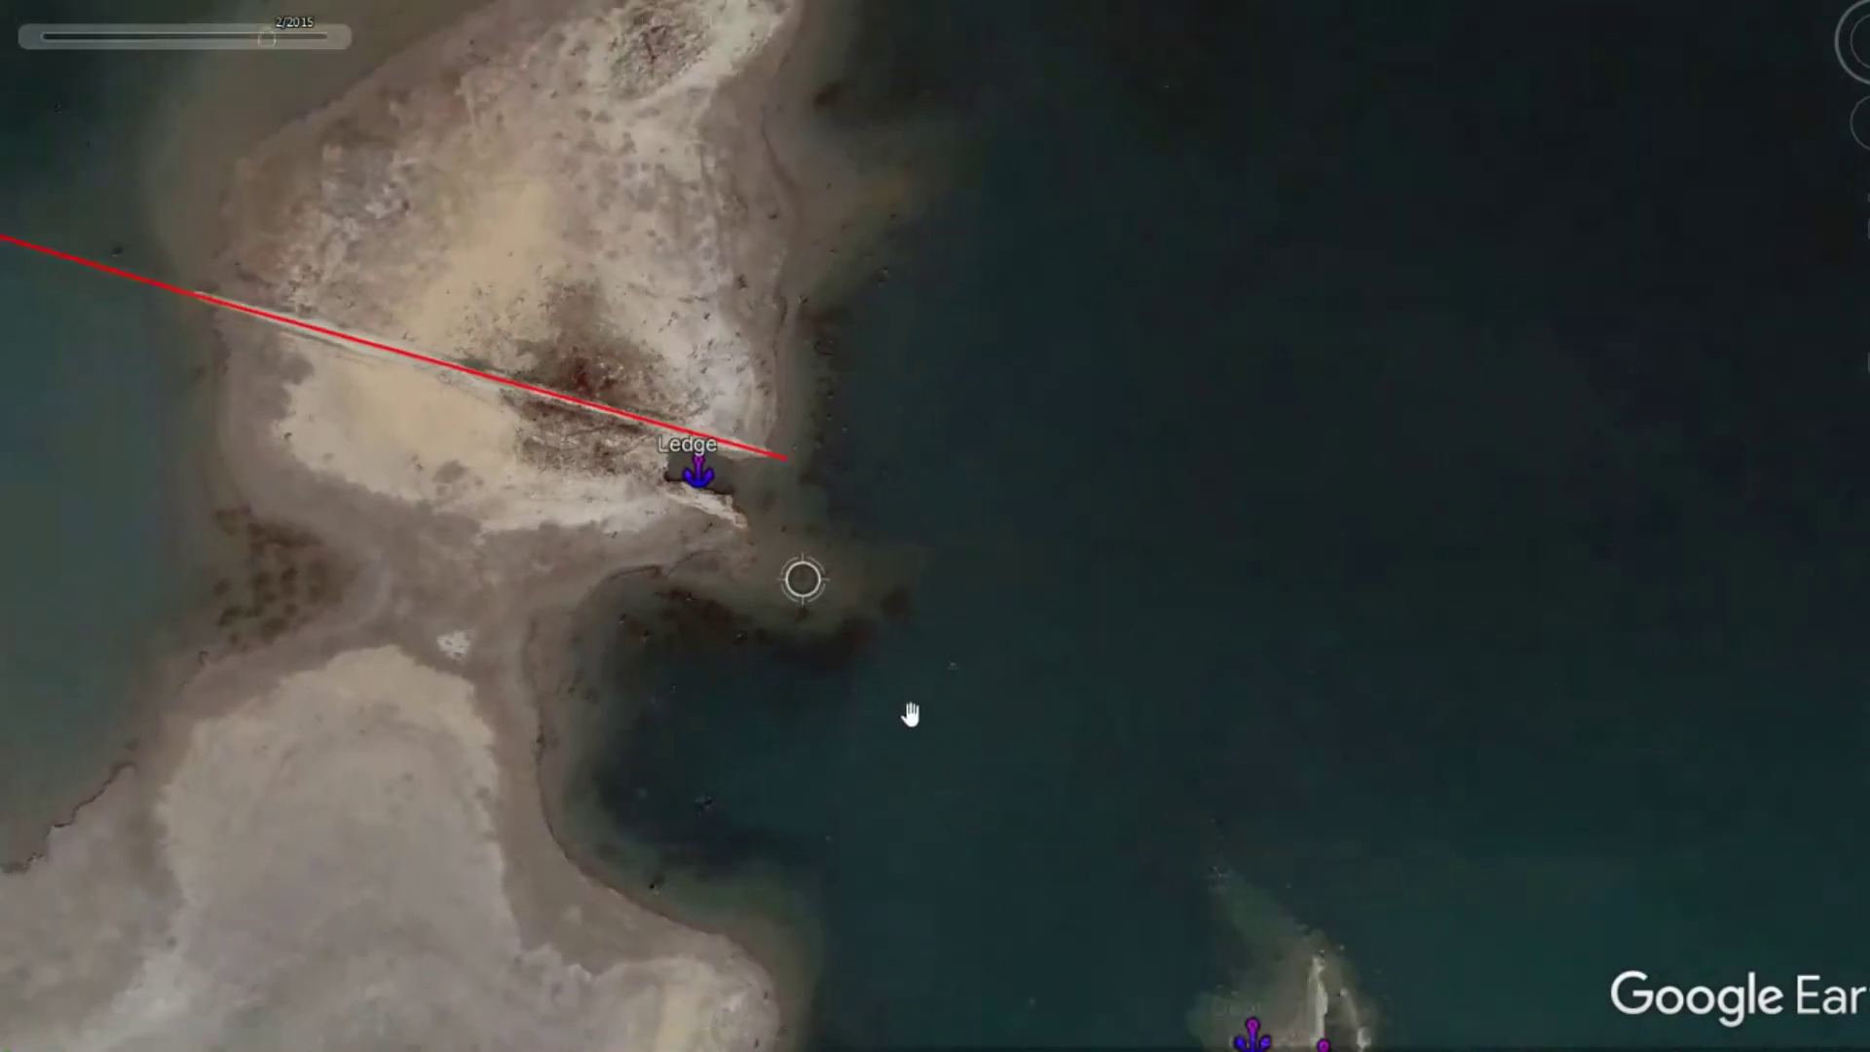
# Inspect the Debri and Check waypoints on the narrow spit southeast of the Ledge waypoint and the water off its tip
pyautogui.moveTo(1106, 701); pyautogui.dragTo(738, 234)
pyautogui.scroll(5, 721, 411)
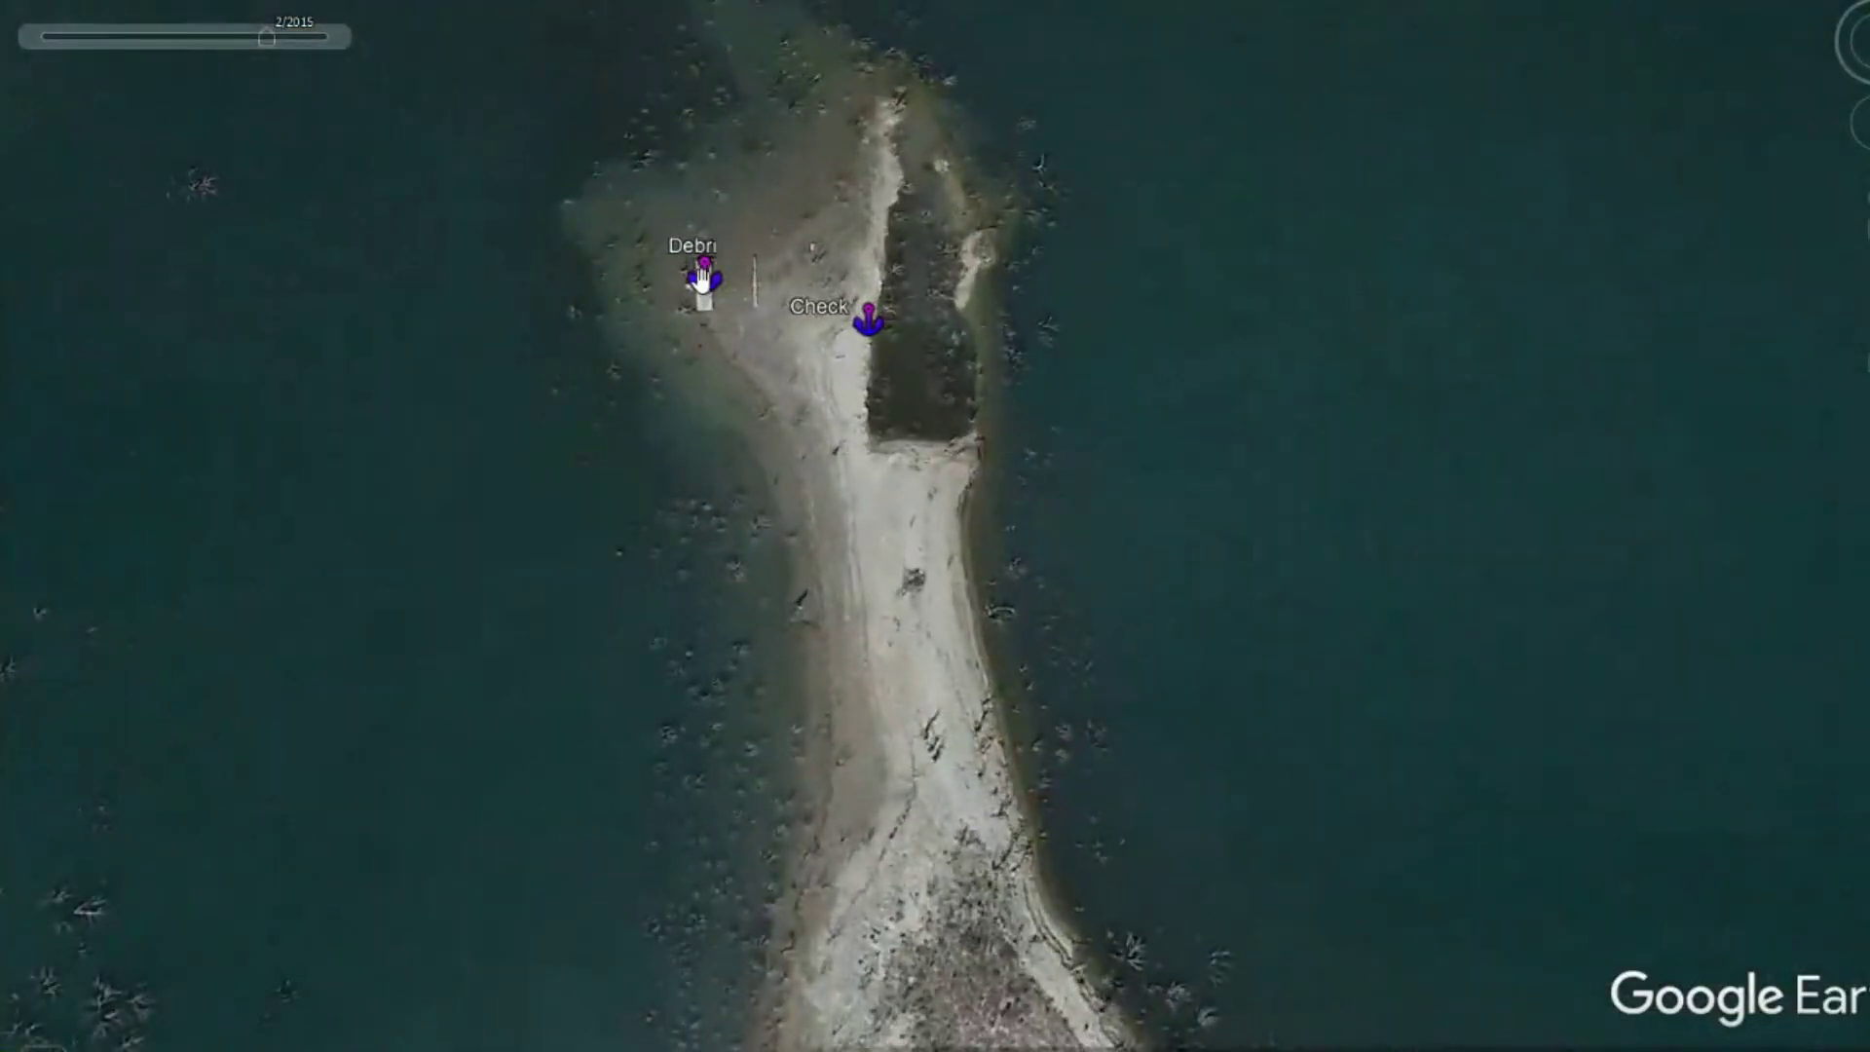
pyautogui.scroll(-3, 690, 448)
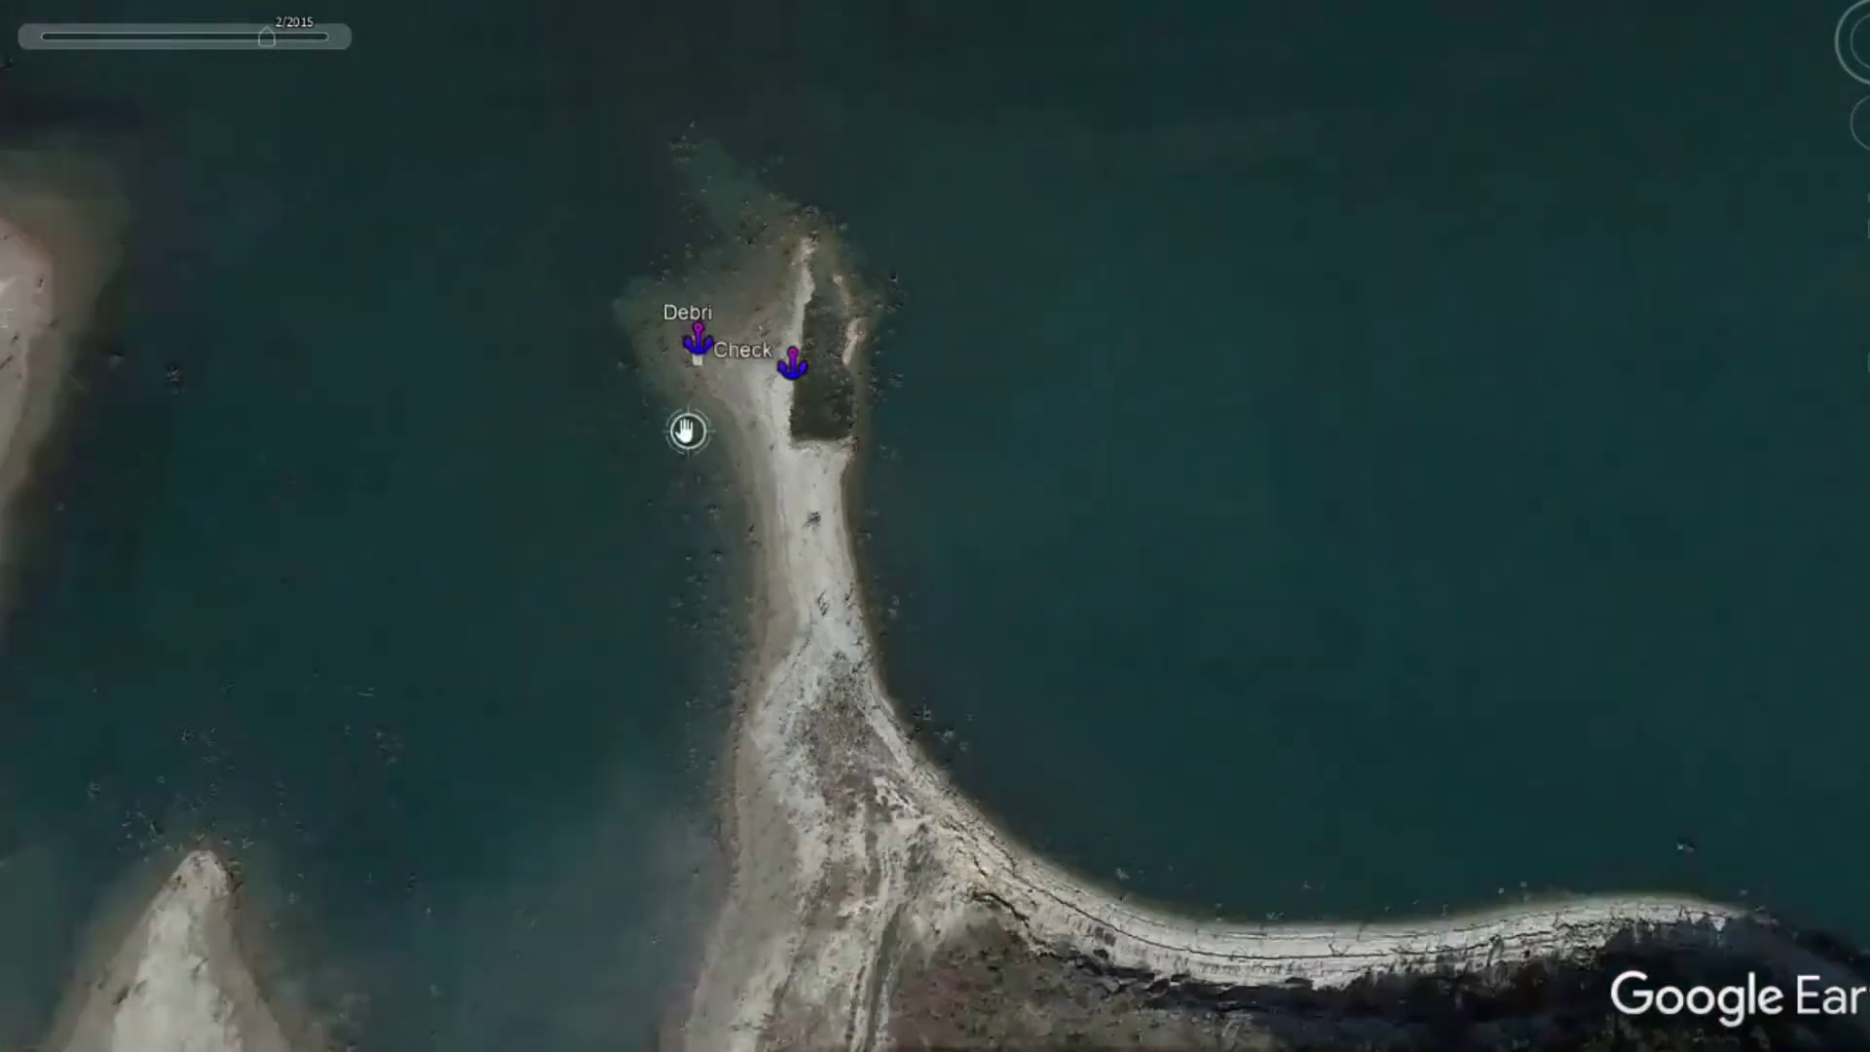
pyautogui.moveTo(1046, 234); pyautogui.dragTo(1058, 486)
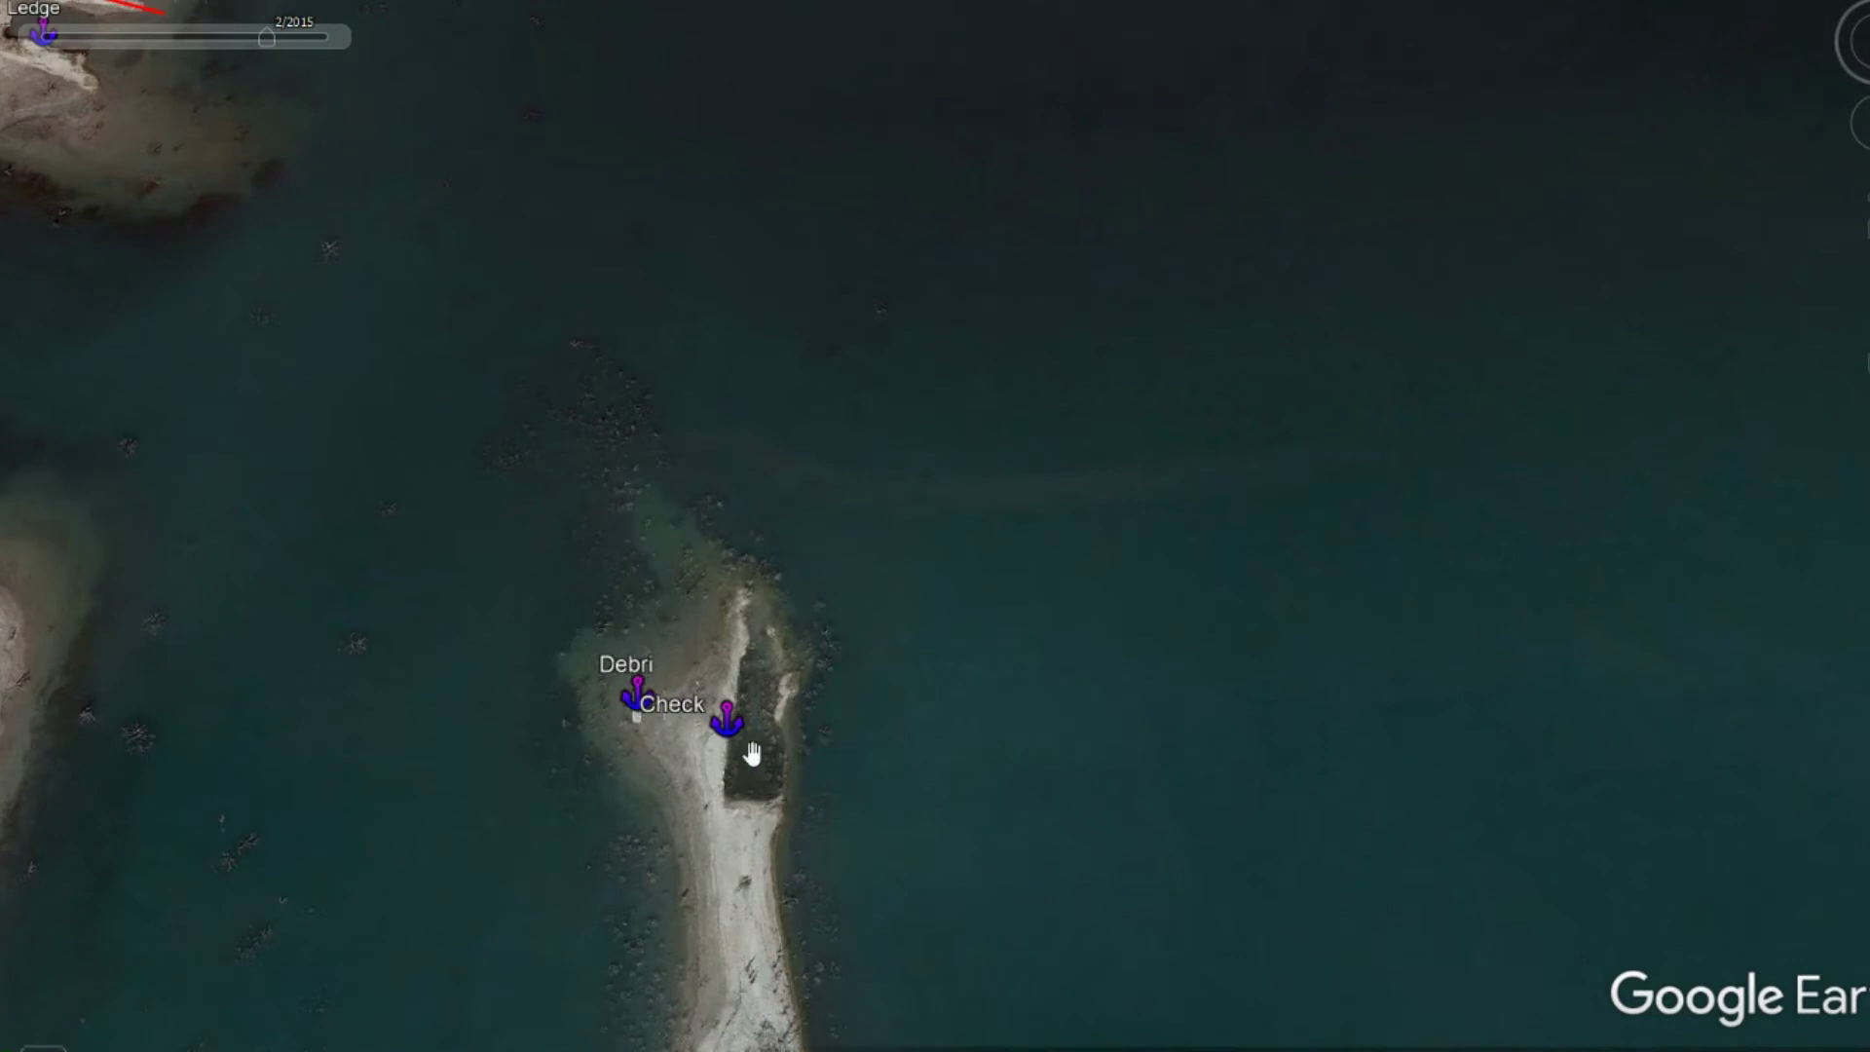
# Examine closely the flooded rectangular cut beside the Check waypoint and the brush along both sides of the spit
pyautogui.scroll(5, 752, 753)
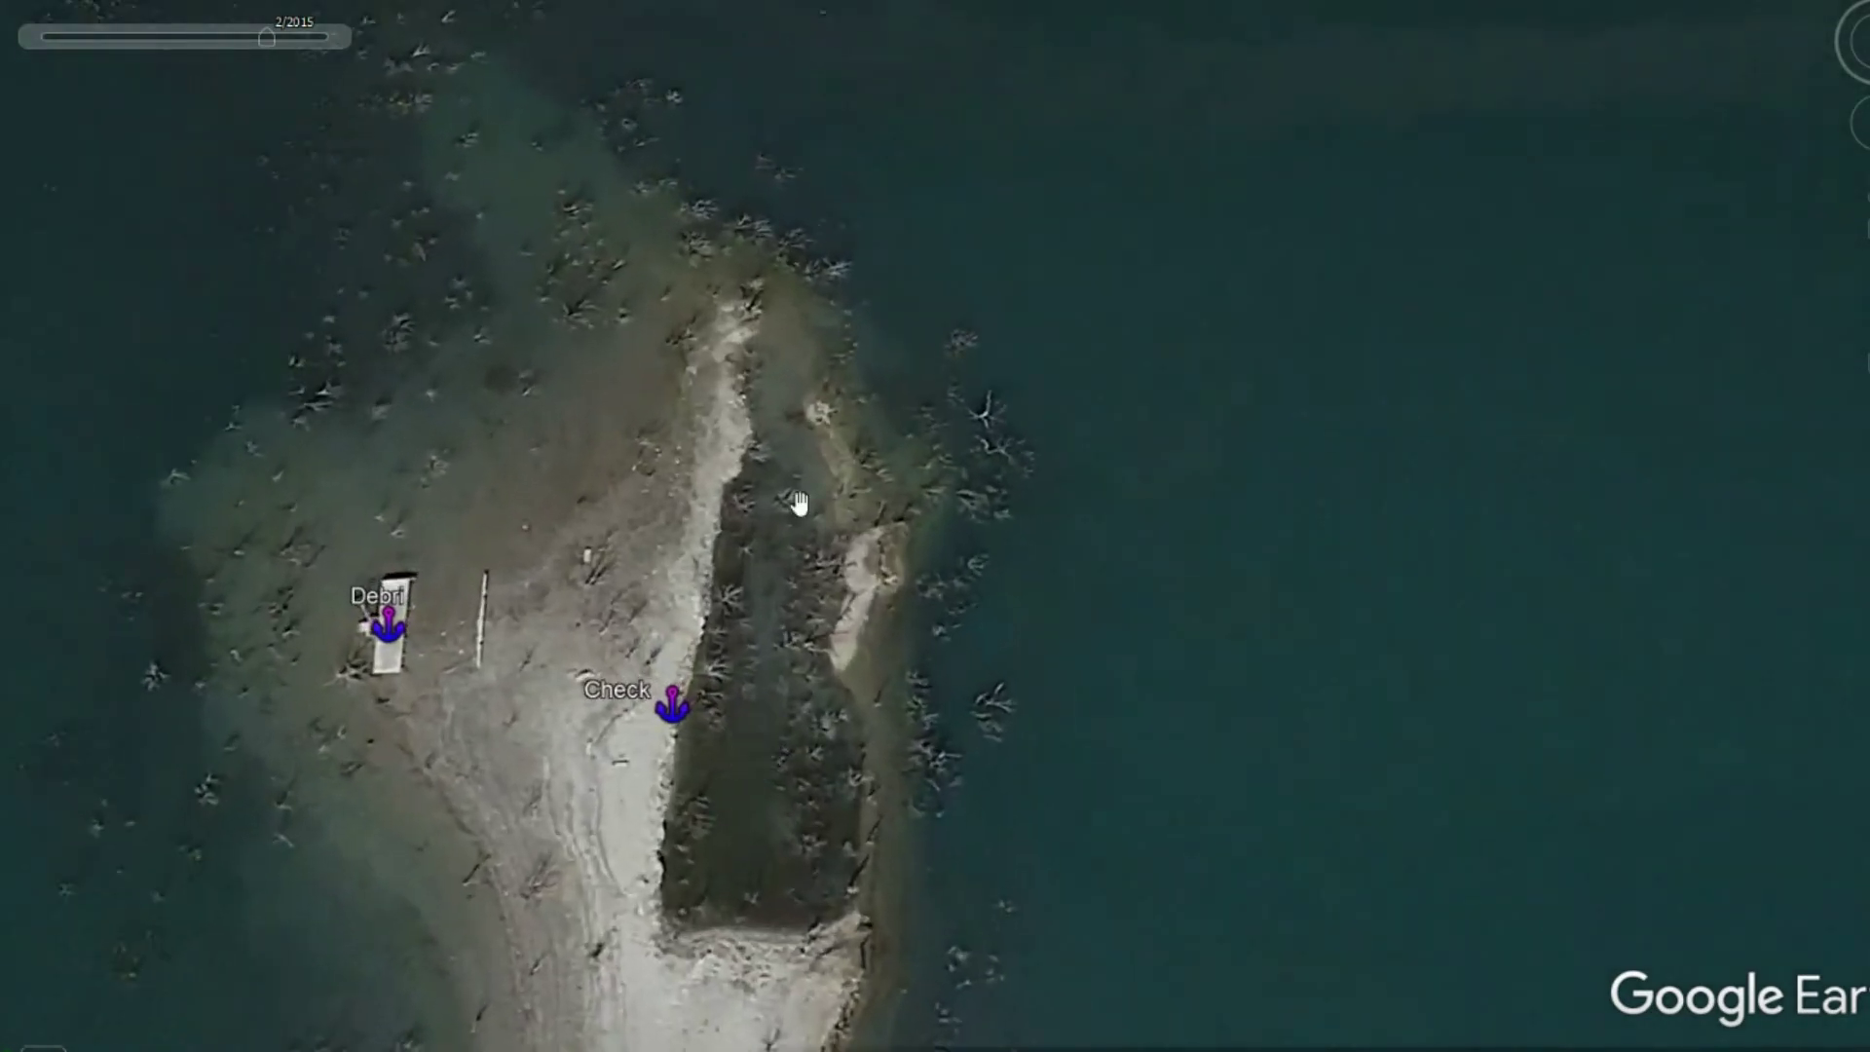
pyautogui.moveTo(1038, 764); pyautogui.dragTo(1165, 294)
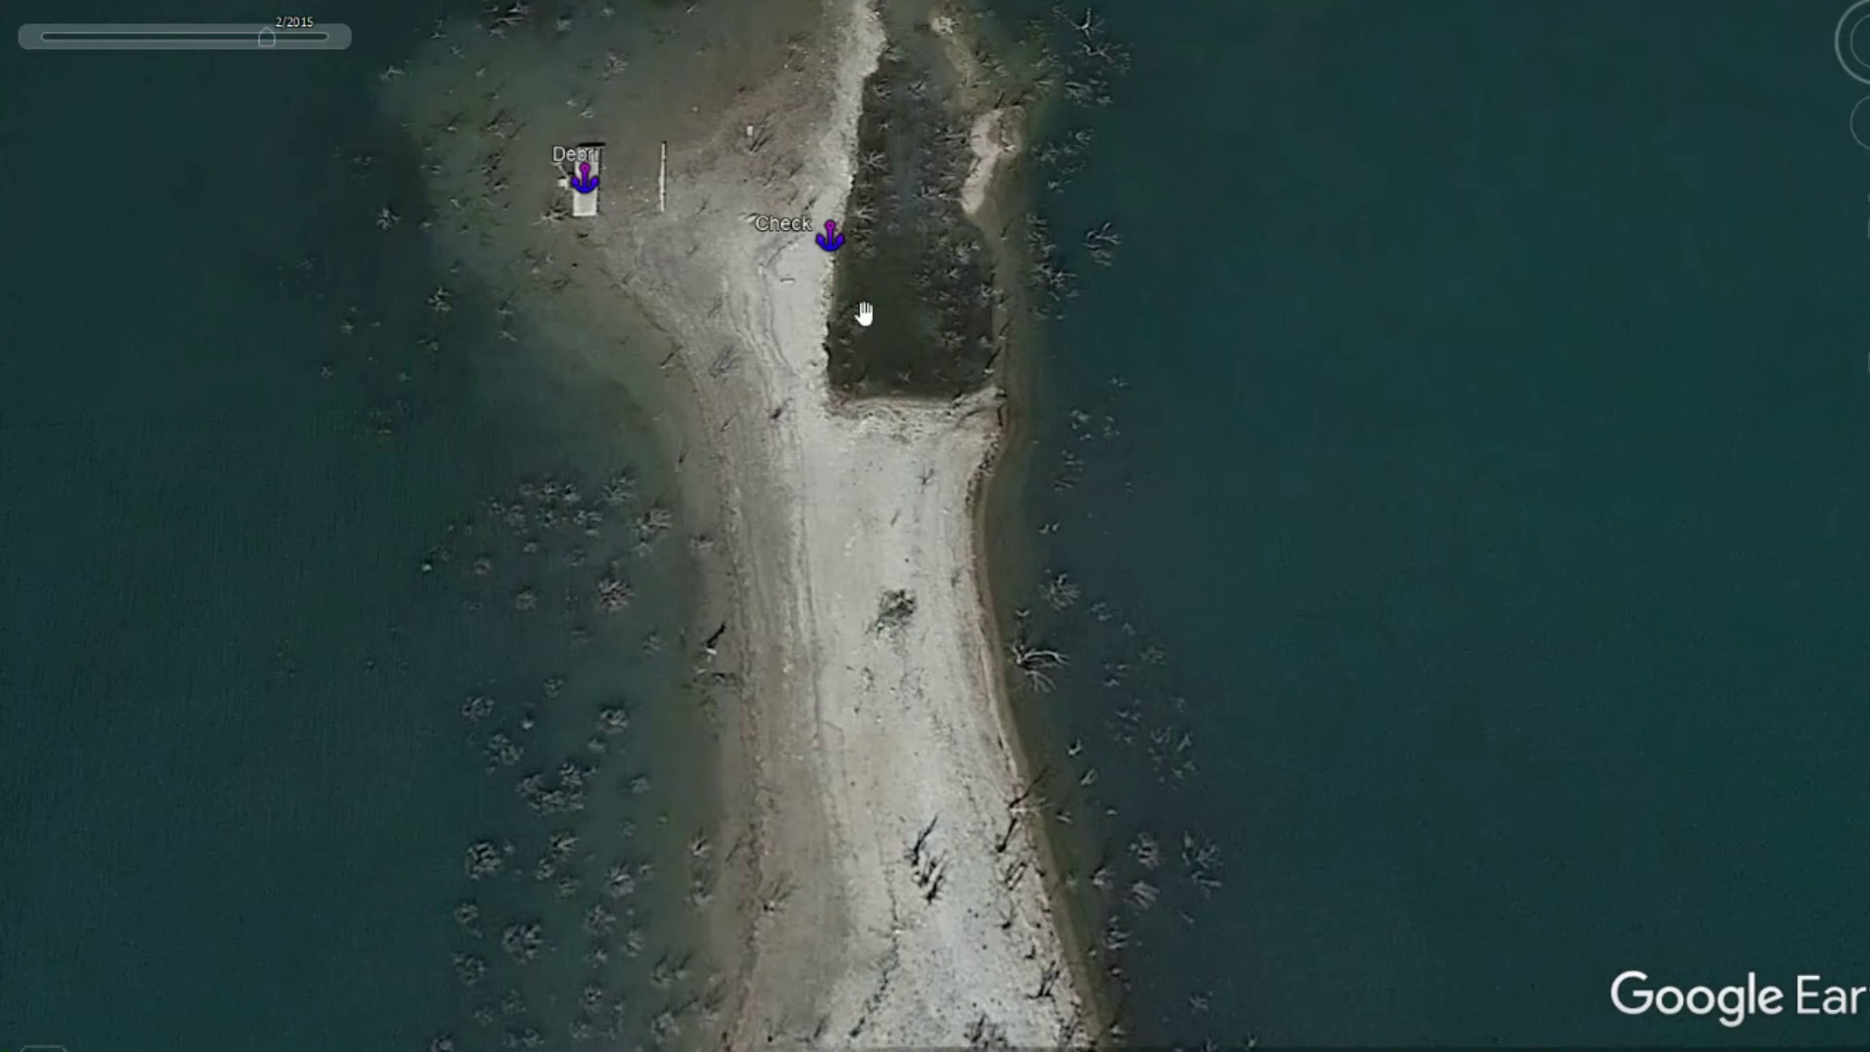
pyautogui.moveTo(1025, 185); pyautogui.dragTo(1006, 468)
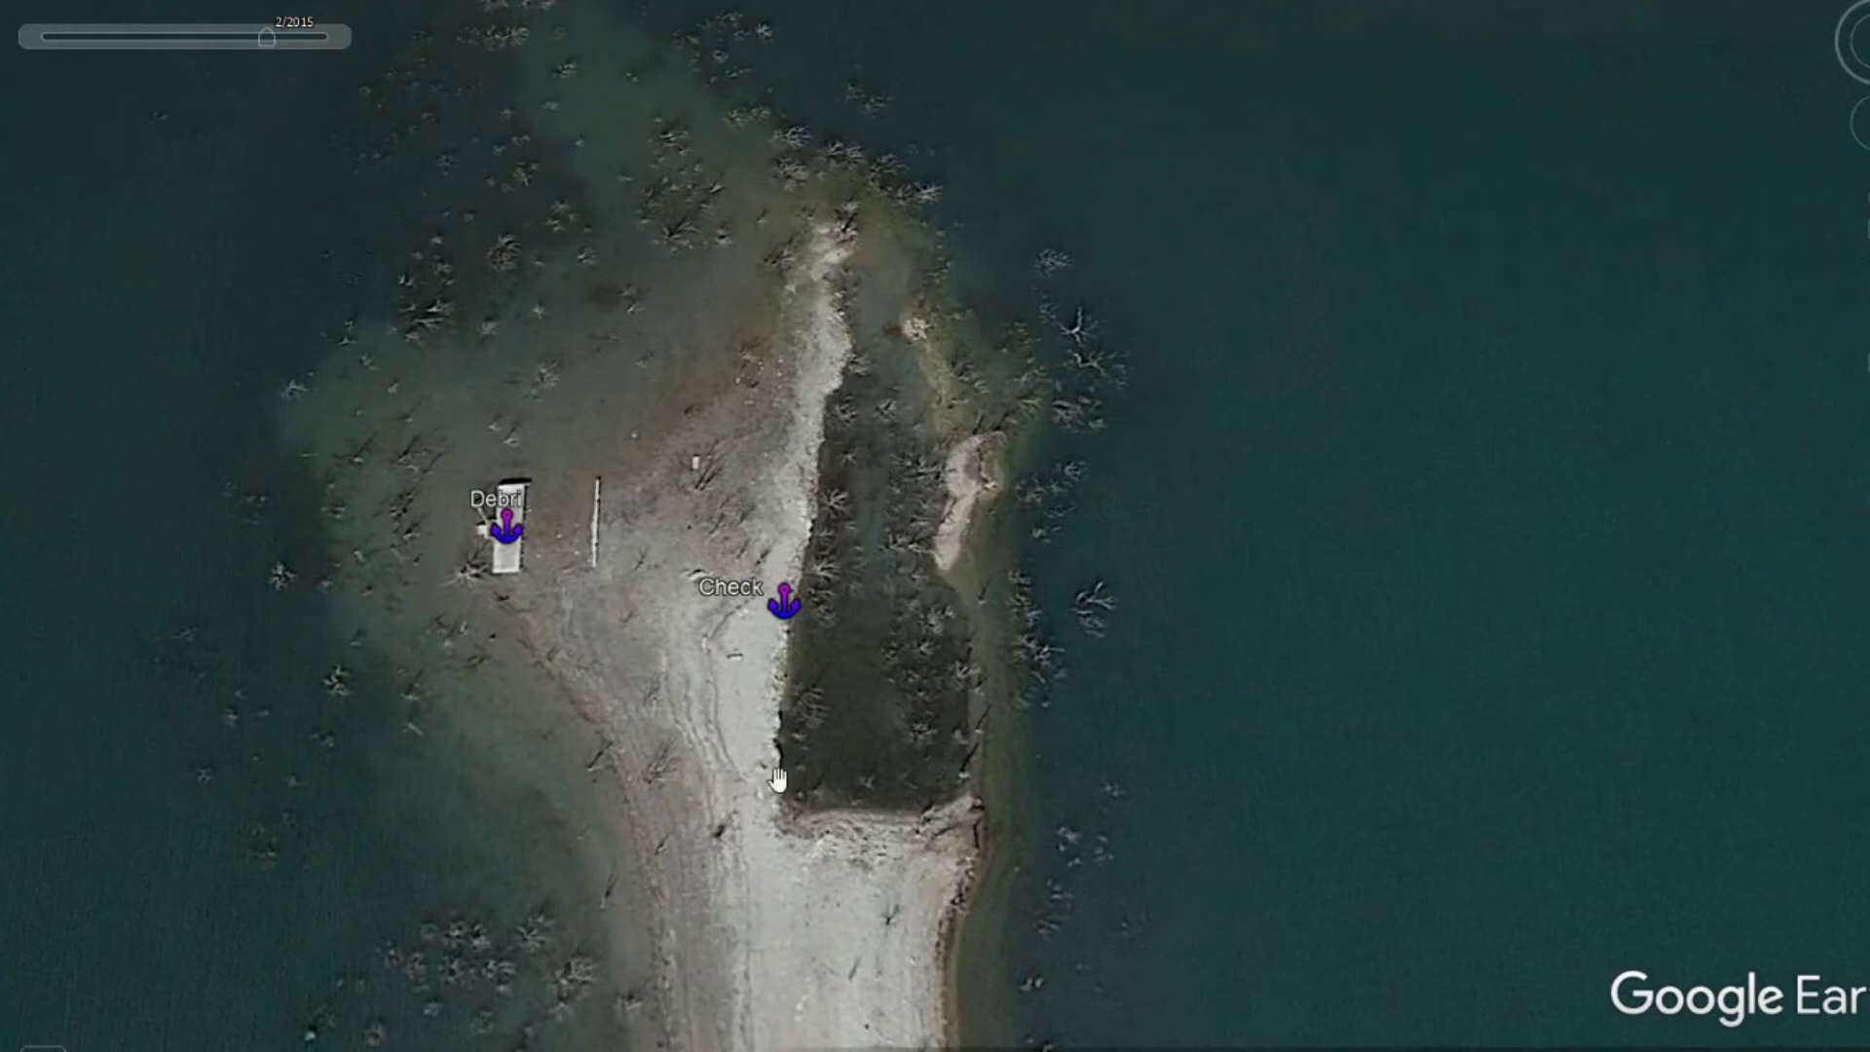
pyautogui.scroll(2, 769, 667)
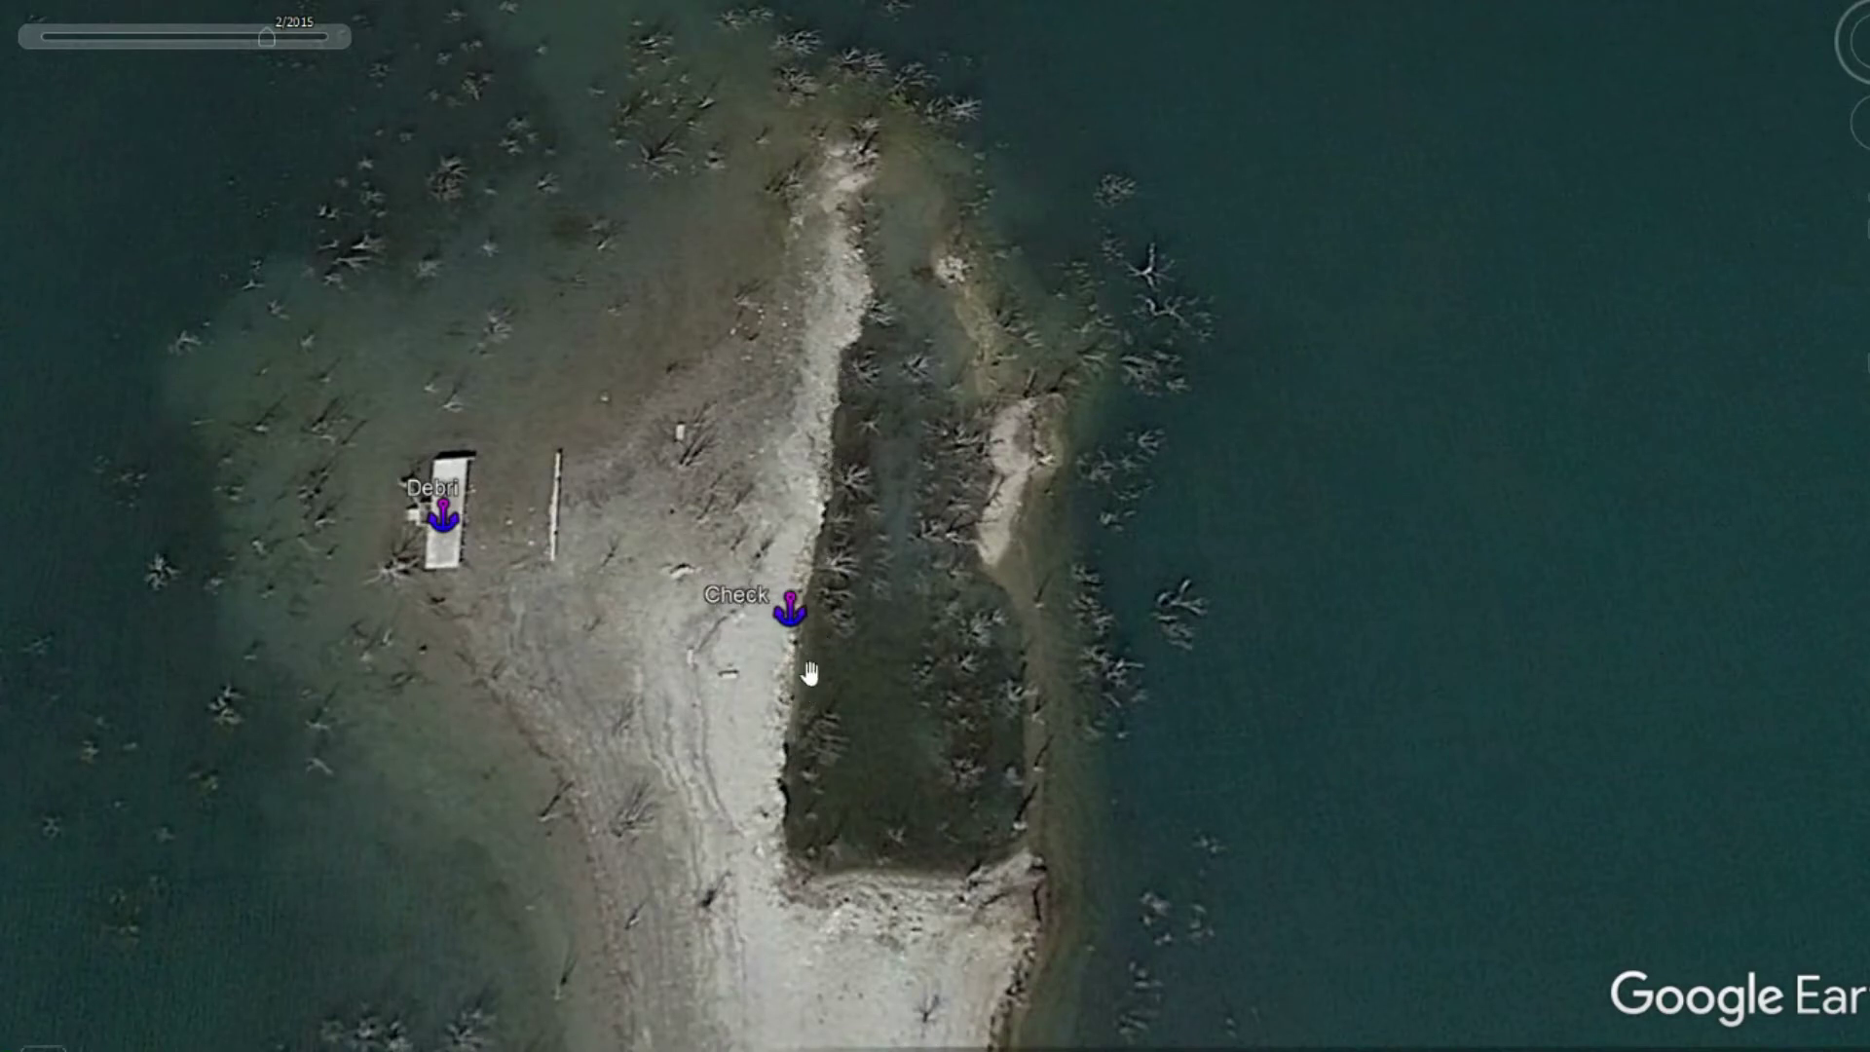
pyautogui.scroll(-5, 830, 735)
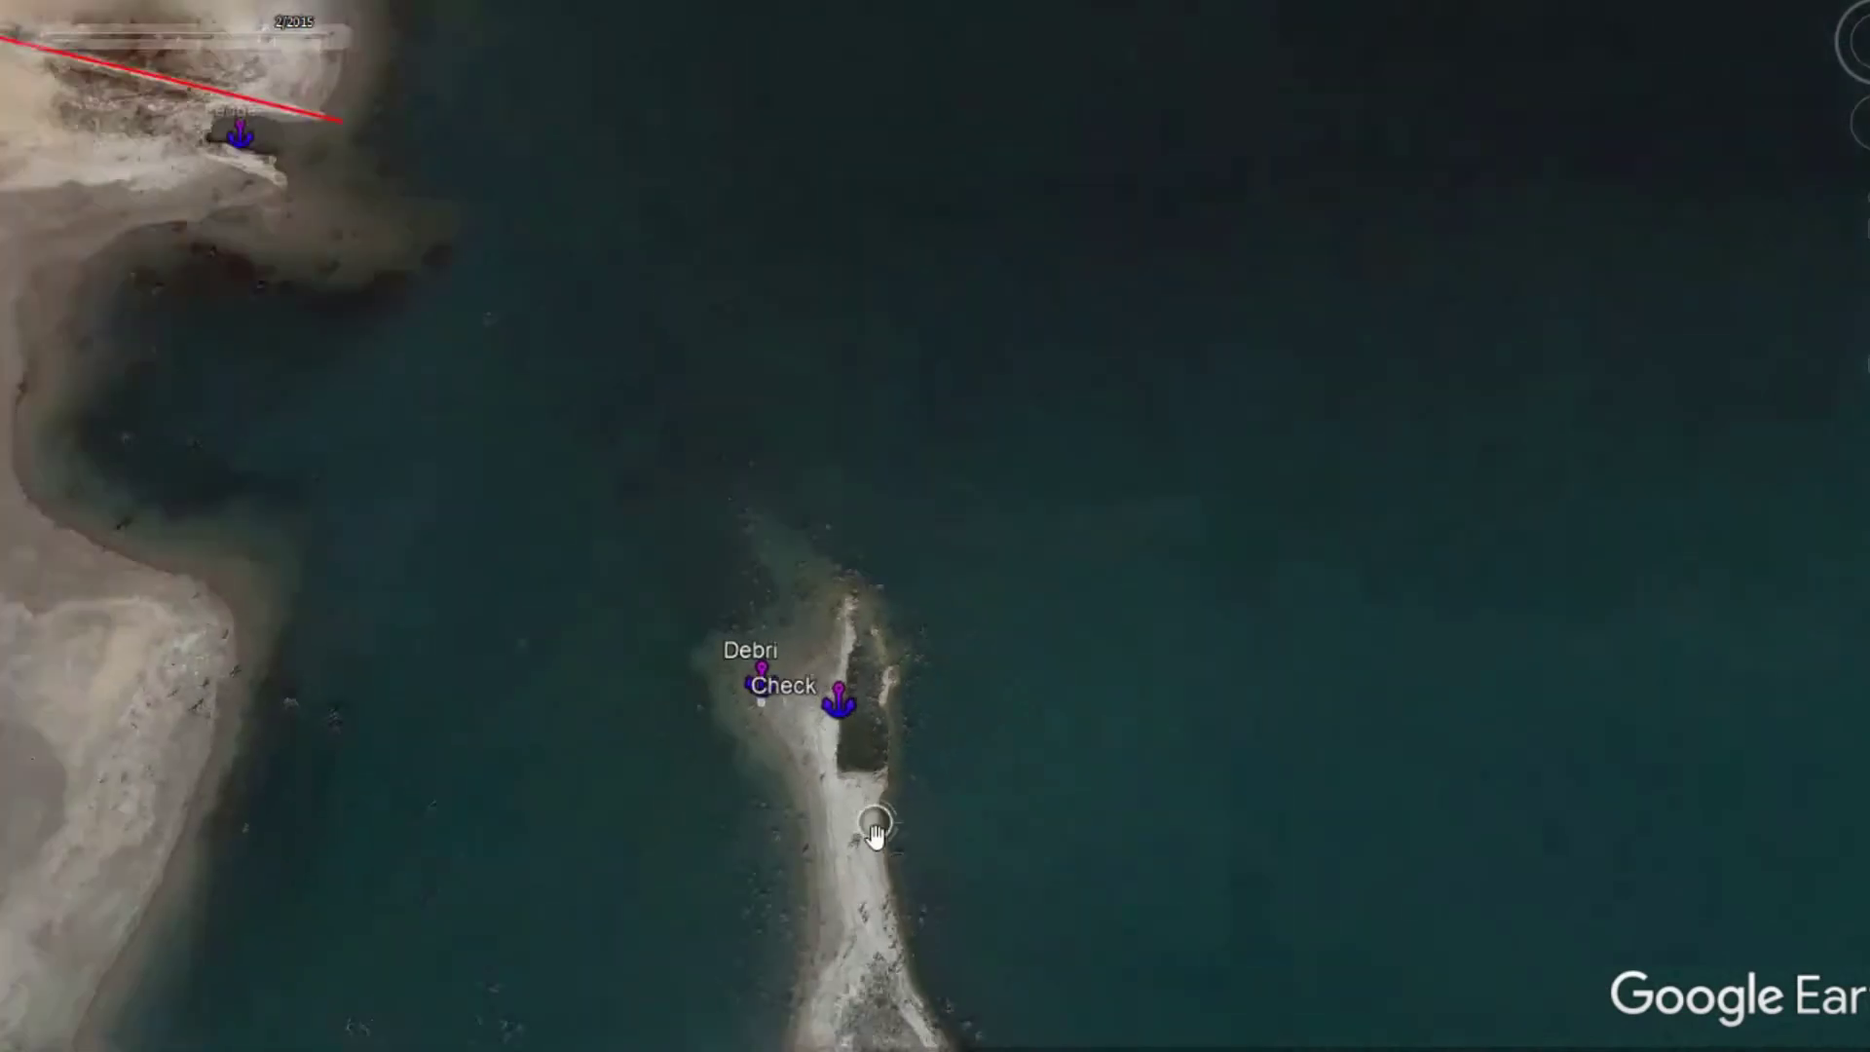
# Inspect the two Rock waypoints at the mouth of the small cove on the wooded south shore
pyautogui.moveTo(1168, 806); pyautogui.dragTo(665, 396)
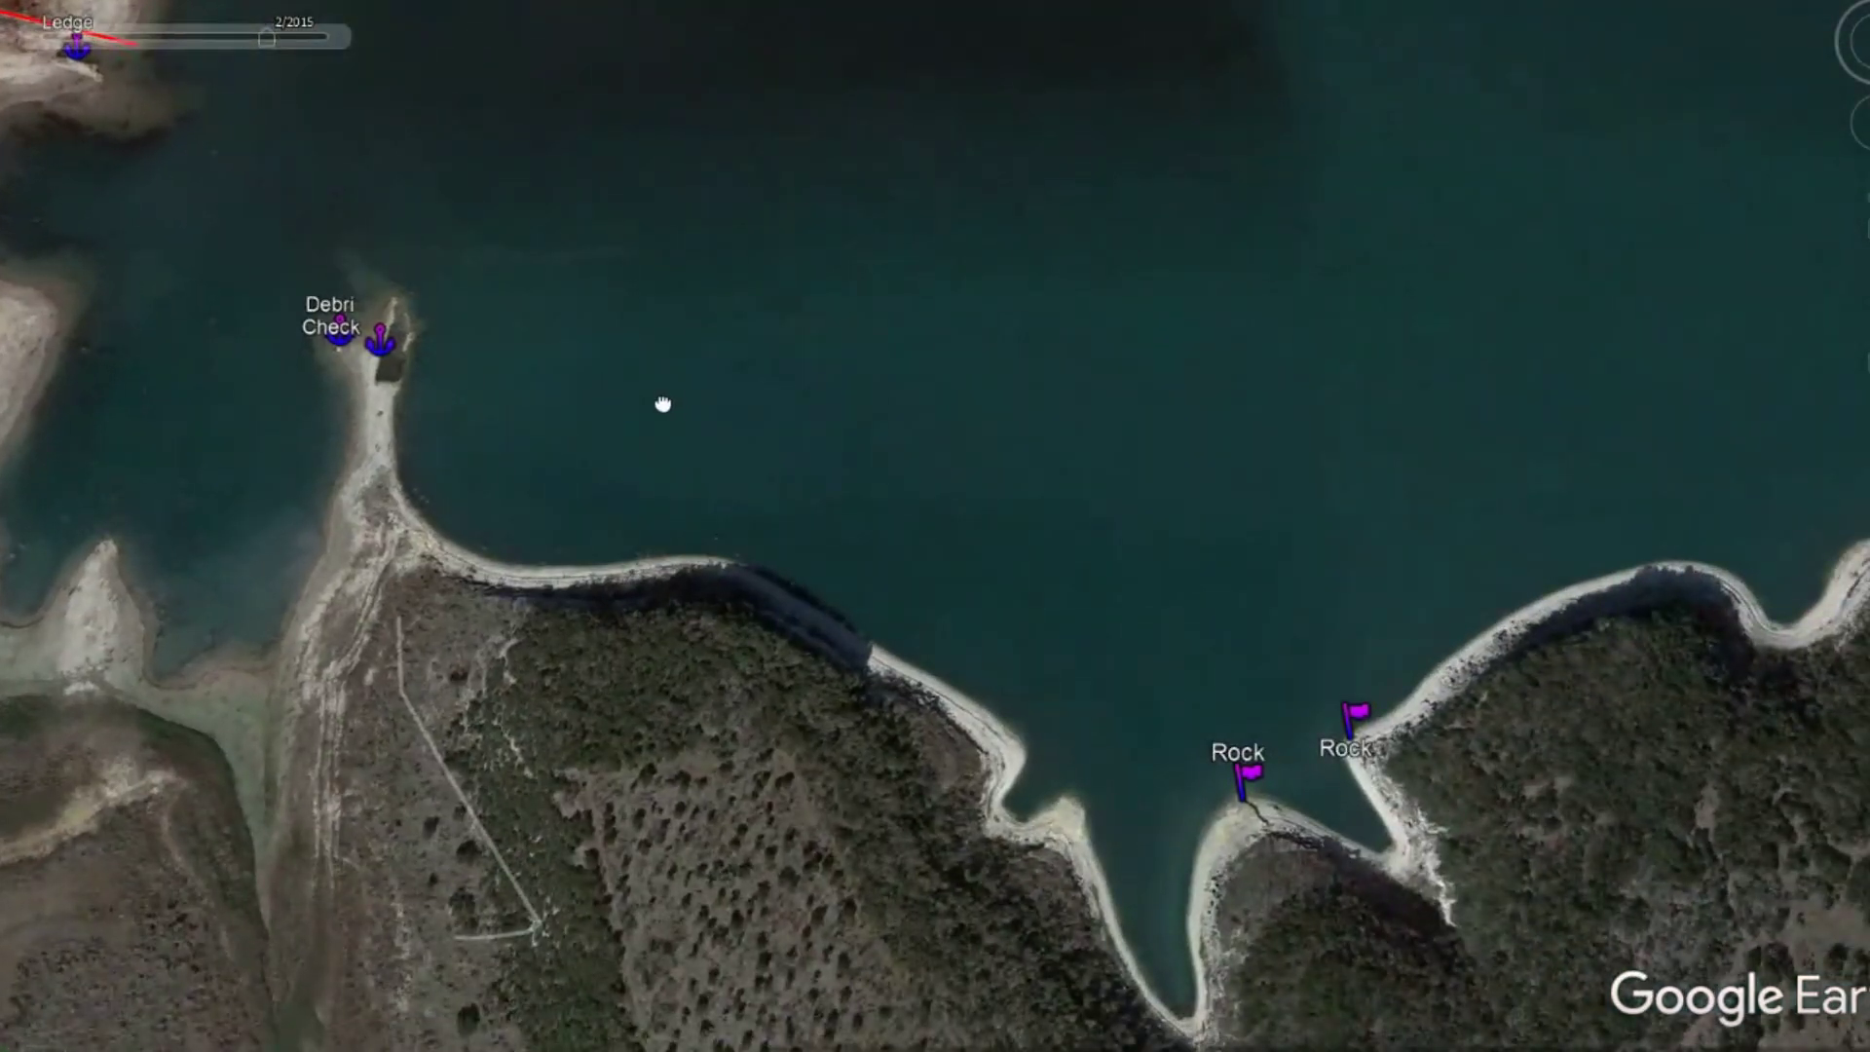
pyautogui.scroll(-5, 688, 502)
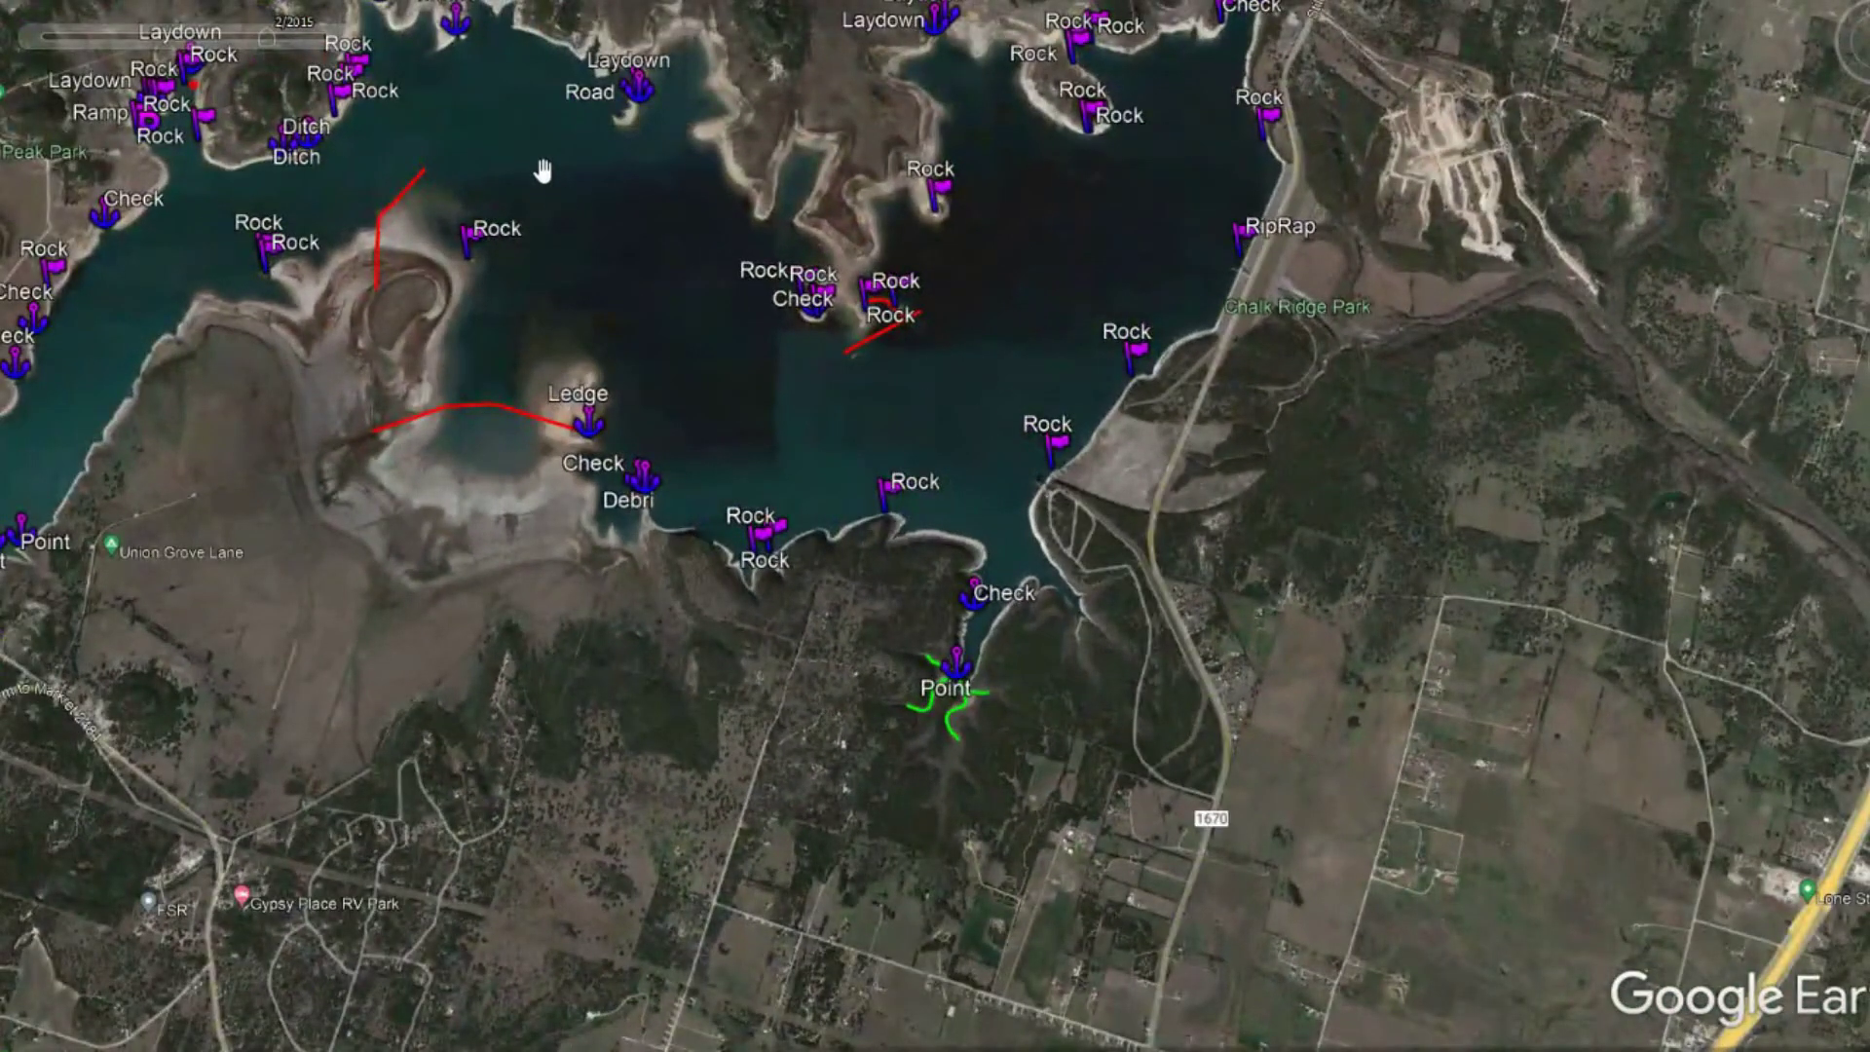
pyautogui.scroll(3, 764, 555)
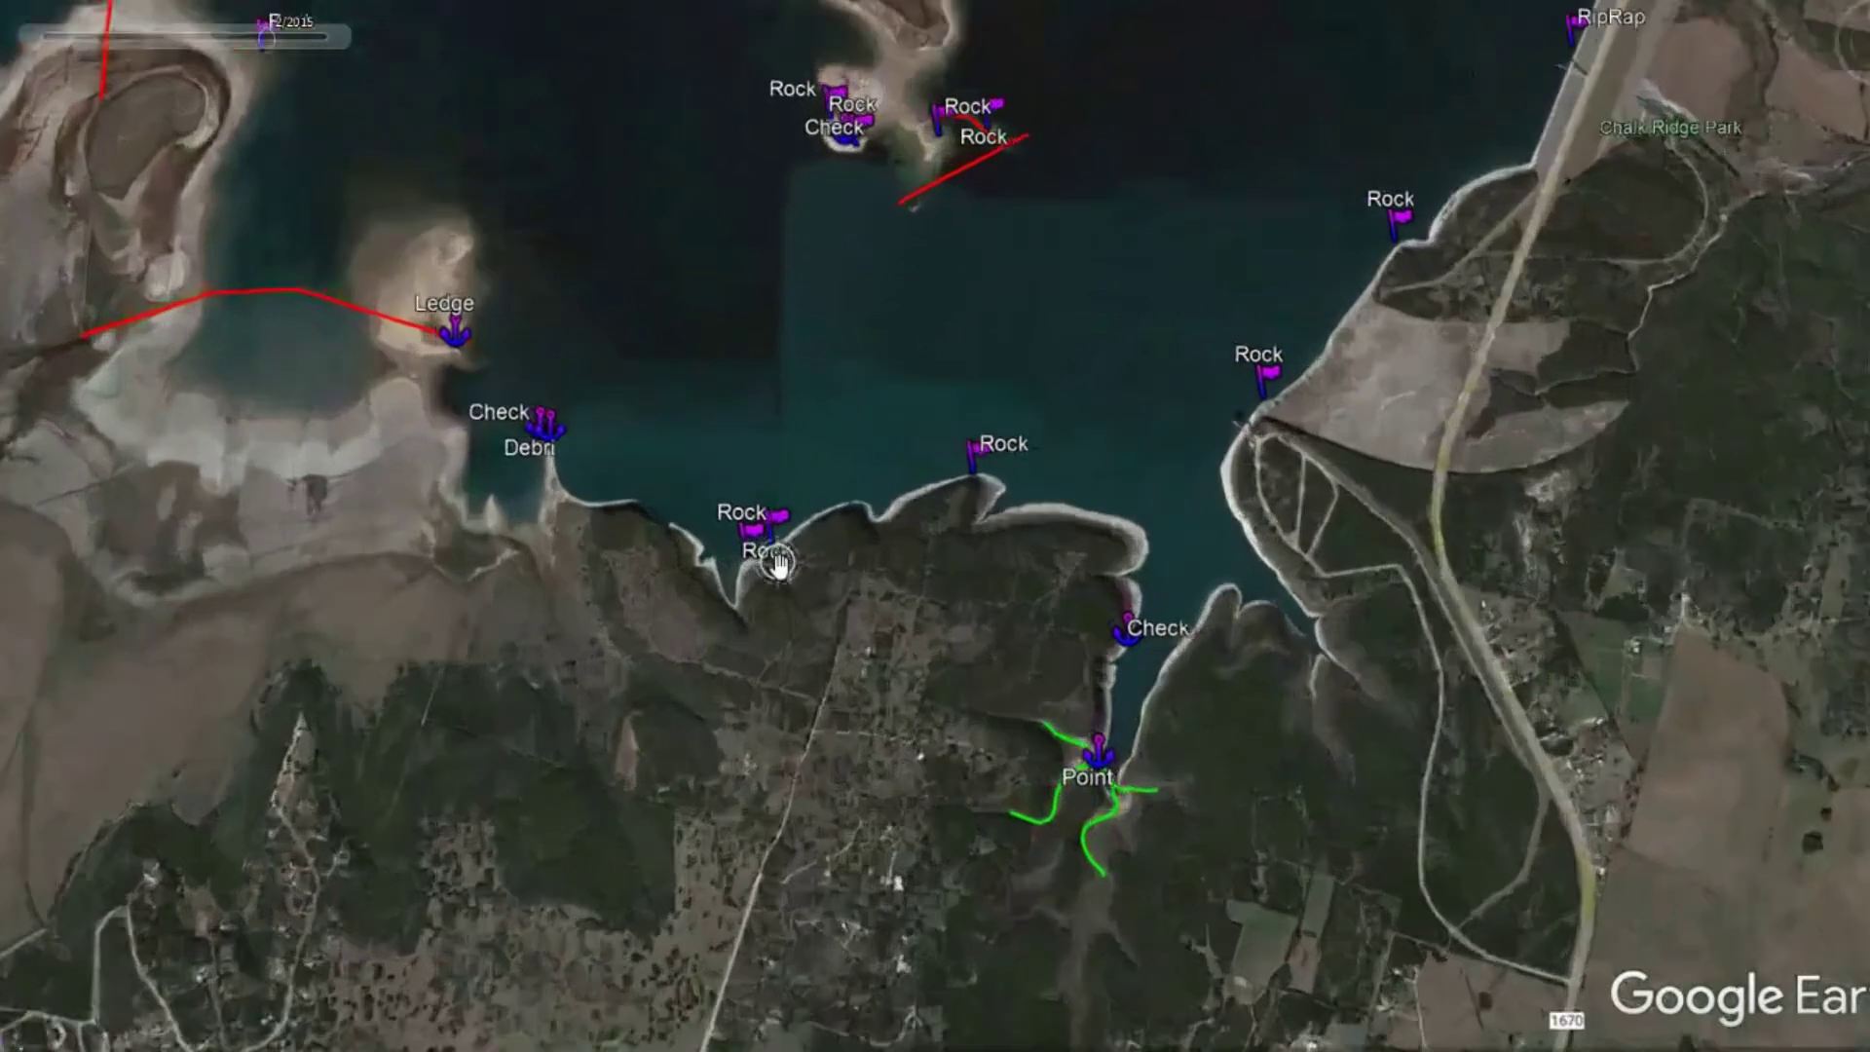
pyautogui.scroll(5, 776, 563)
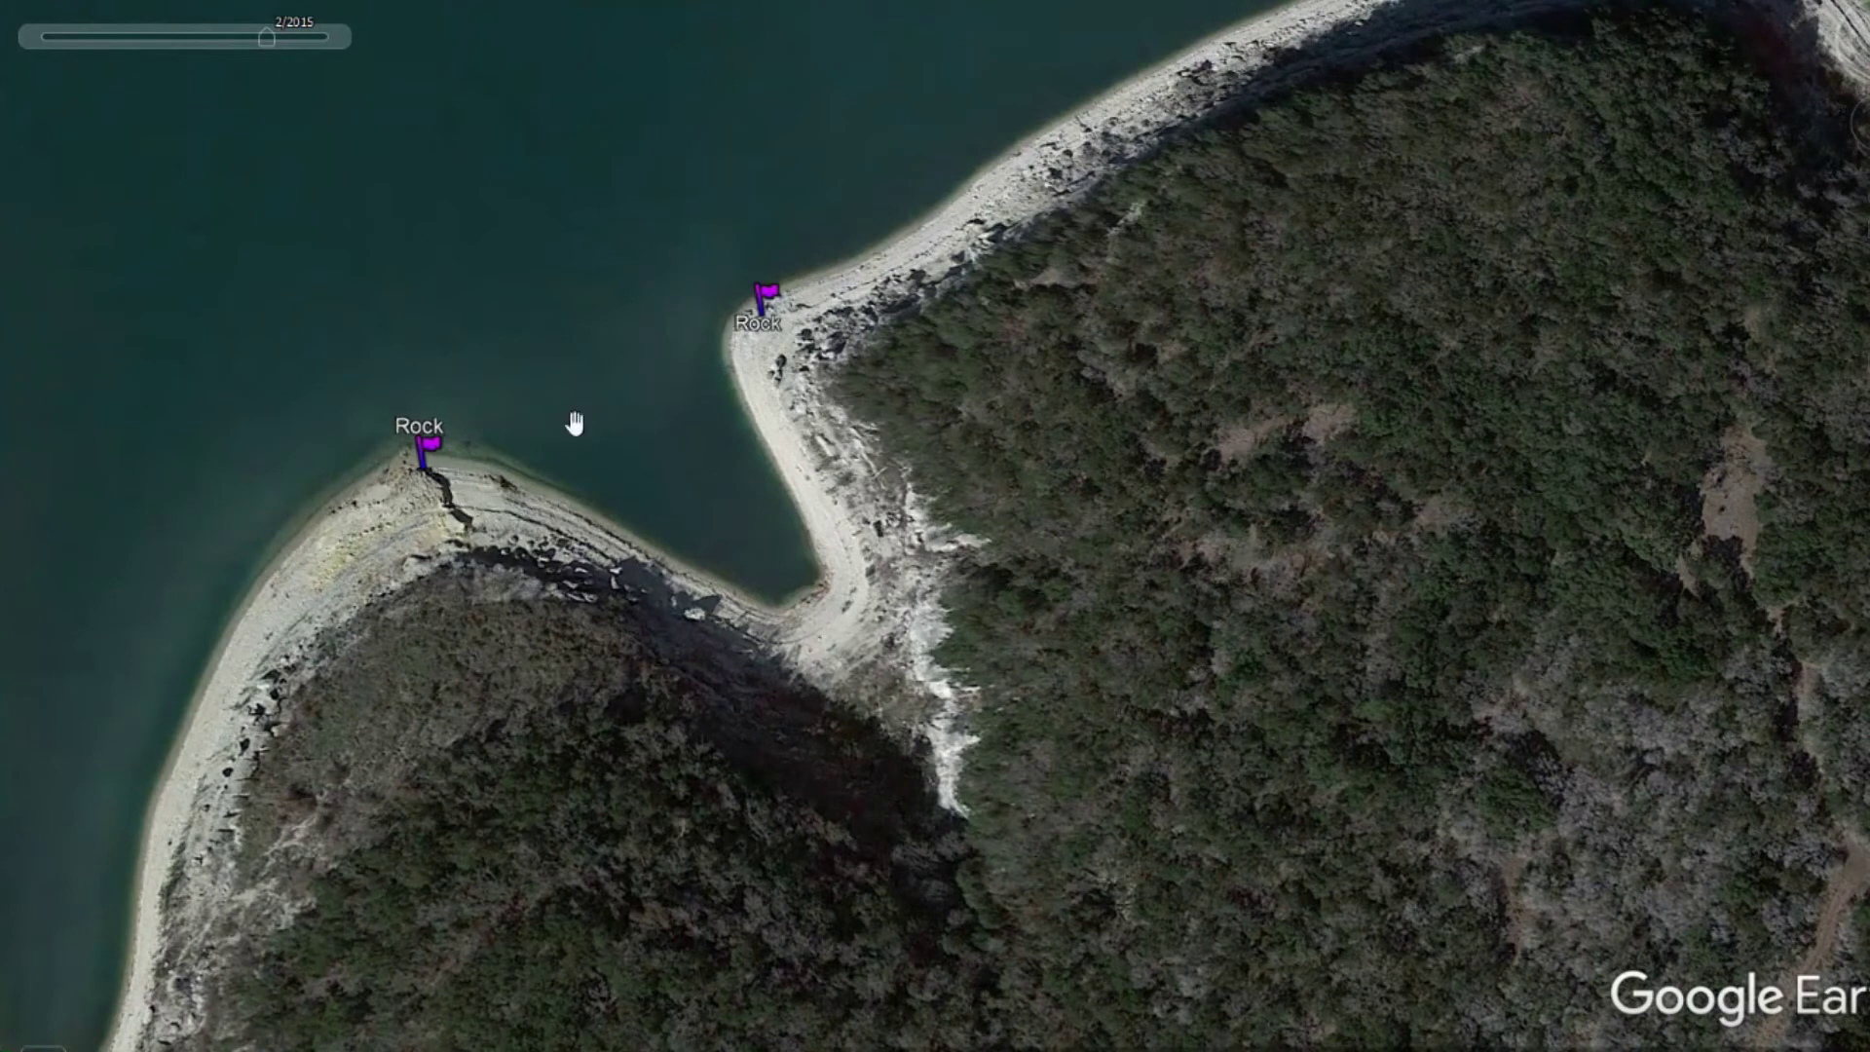
pyautogui.scroll(-3, 794, 321)
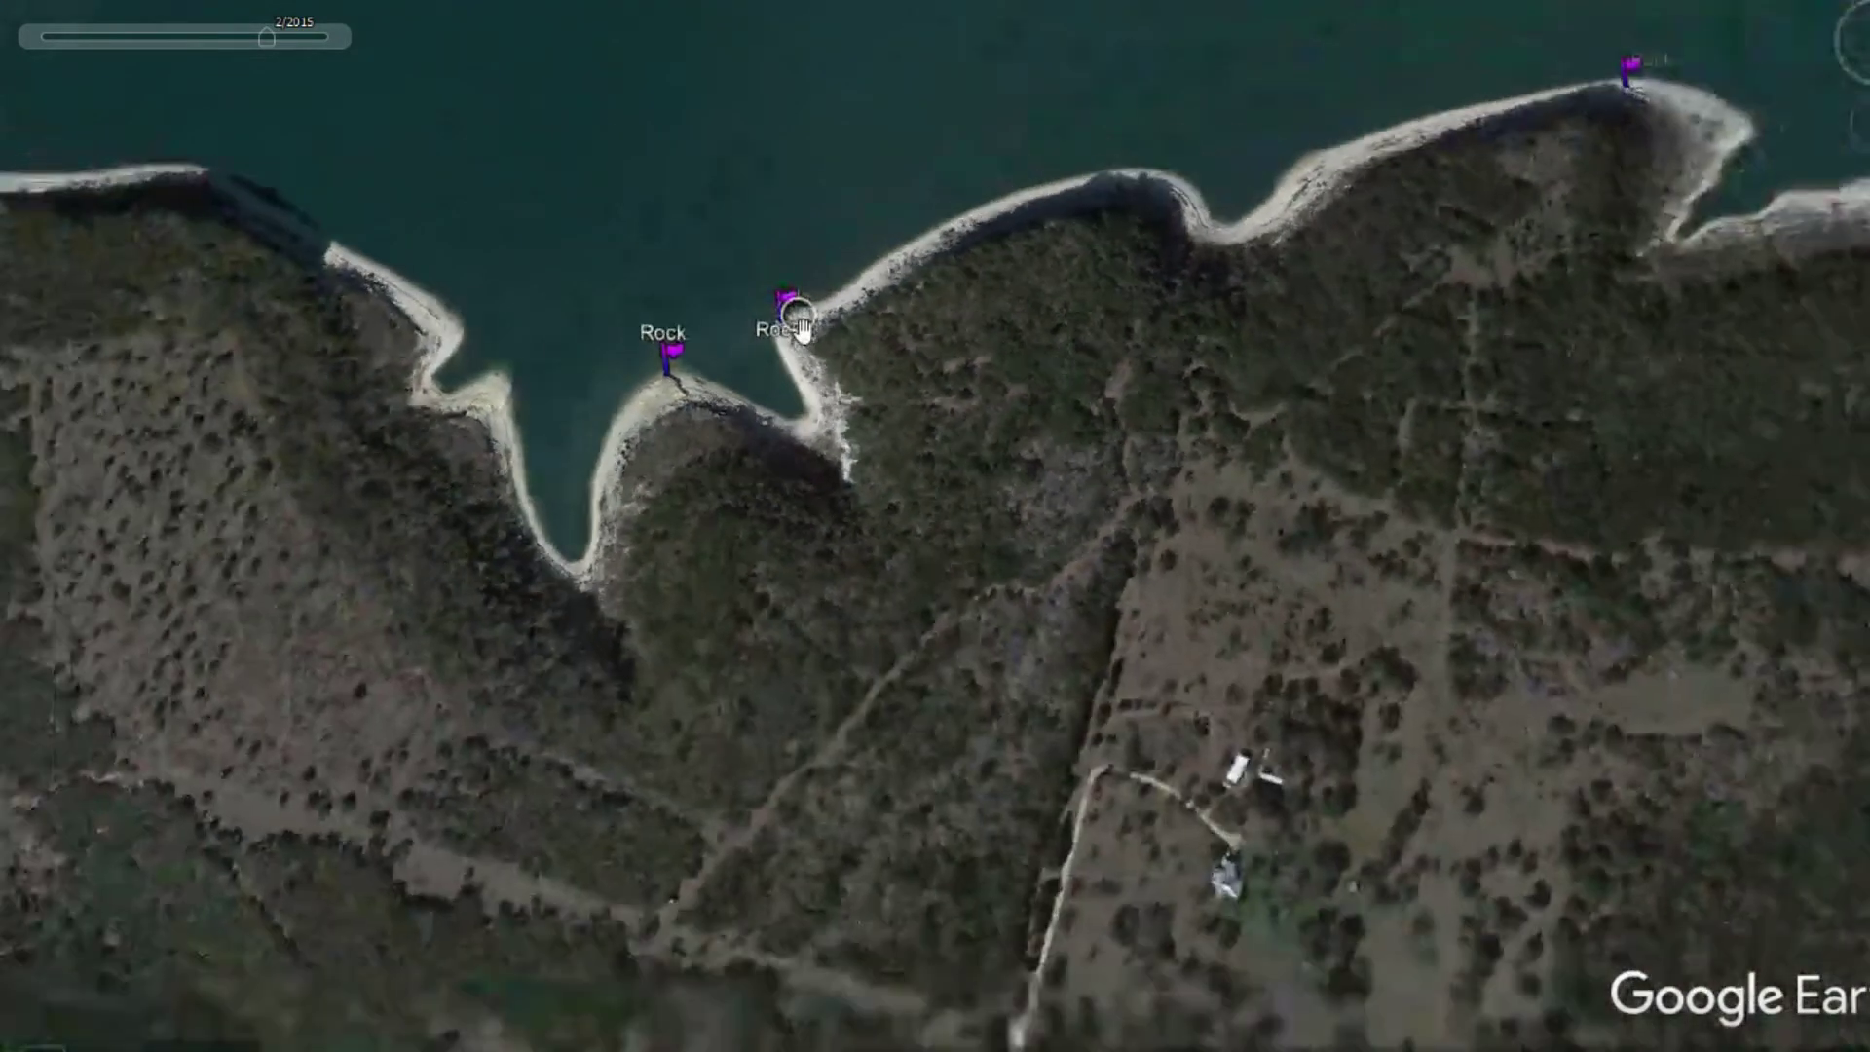
# Examine the boulders at the single Rock waypoint on the next wooded point to the east
pyautogui.scroll(-3, 800, 324)
pyautogui.moveTo(1210, 230)
pyautogui.mouseDown()
pyautogui.moveTo(1072, 351)
pyautogui.moveTo(857, 475)
pyautogui.mouseUp()
pyautogui.scroll(2, 859, 473)
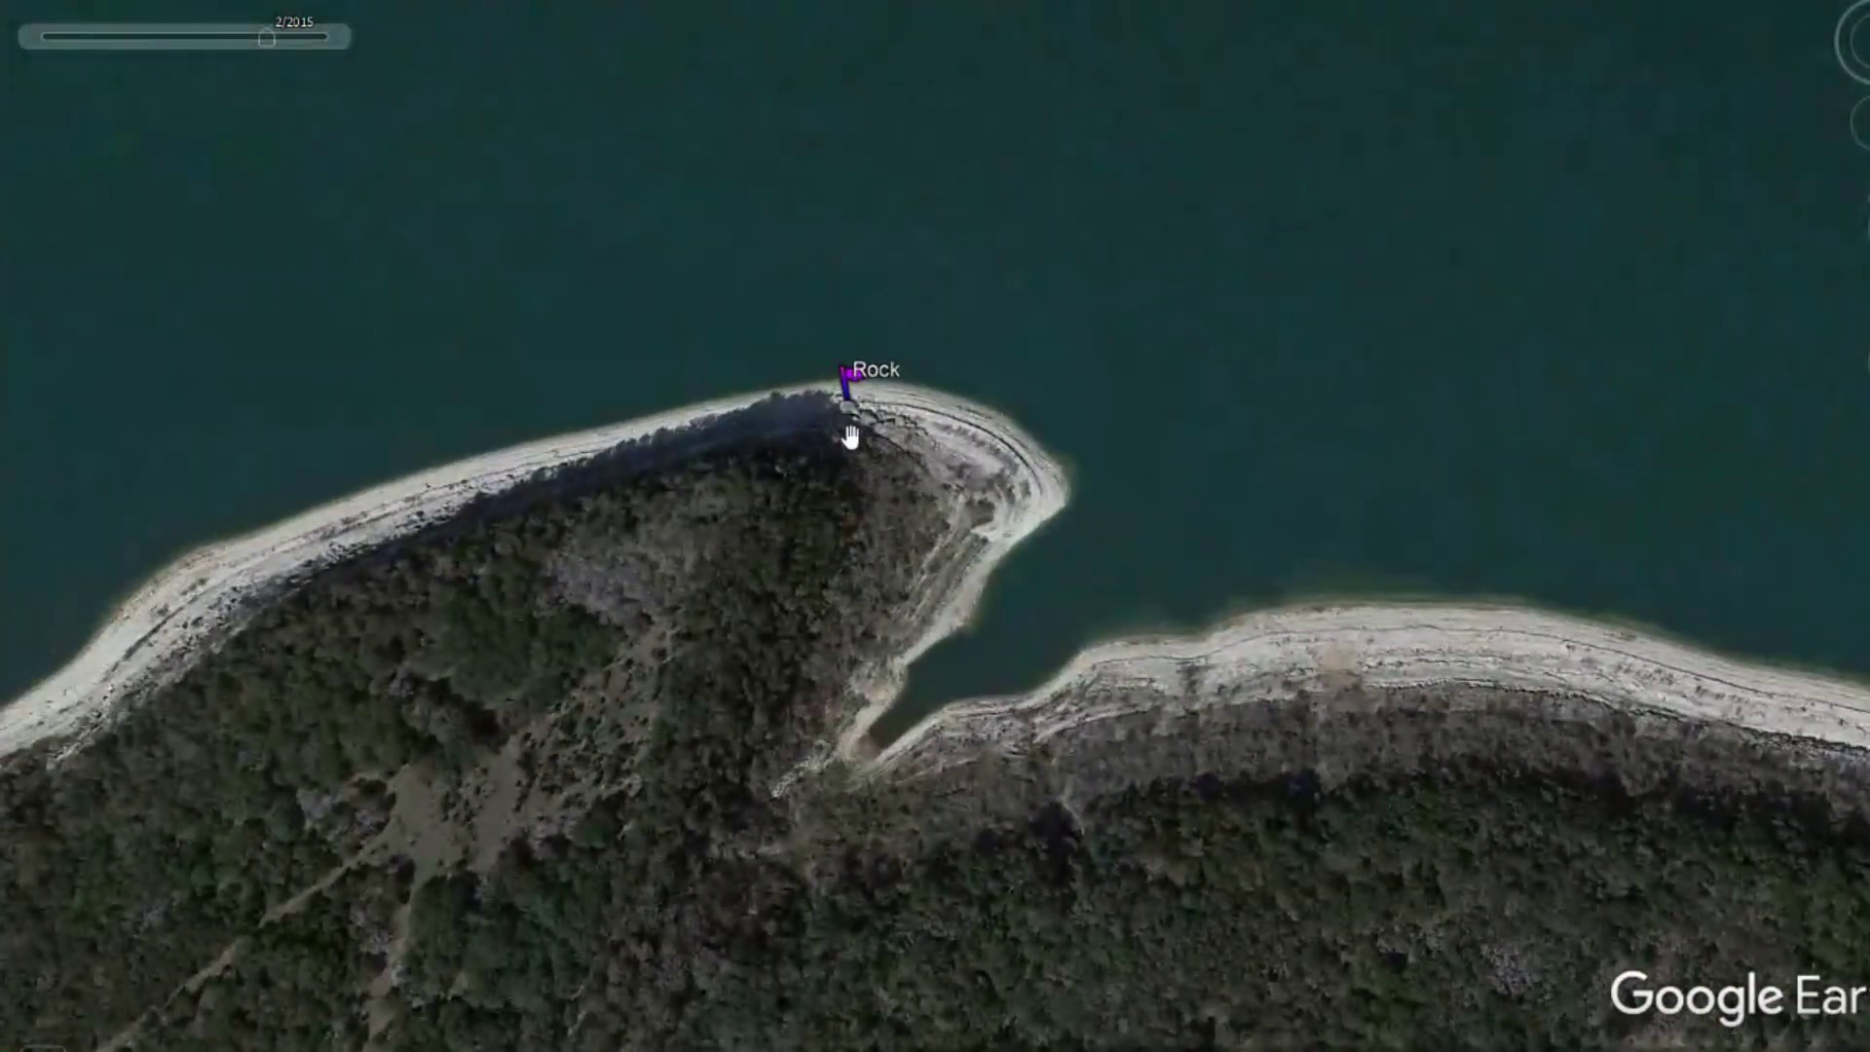
pyautogui.scroll(3, 849, 436)
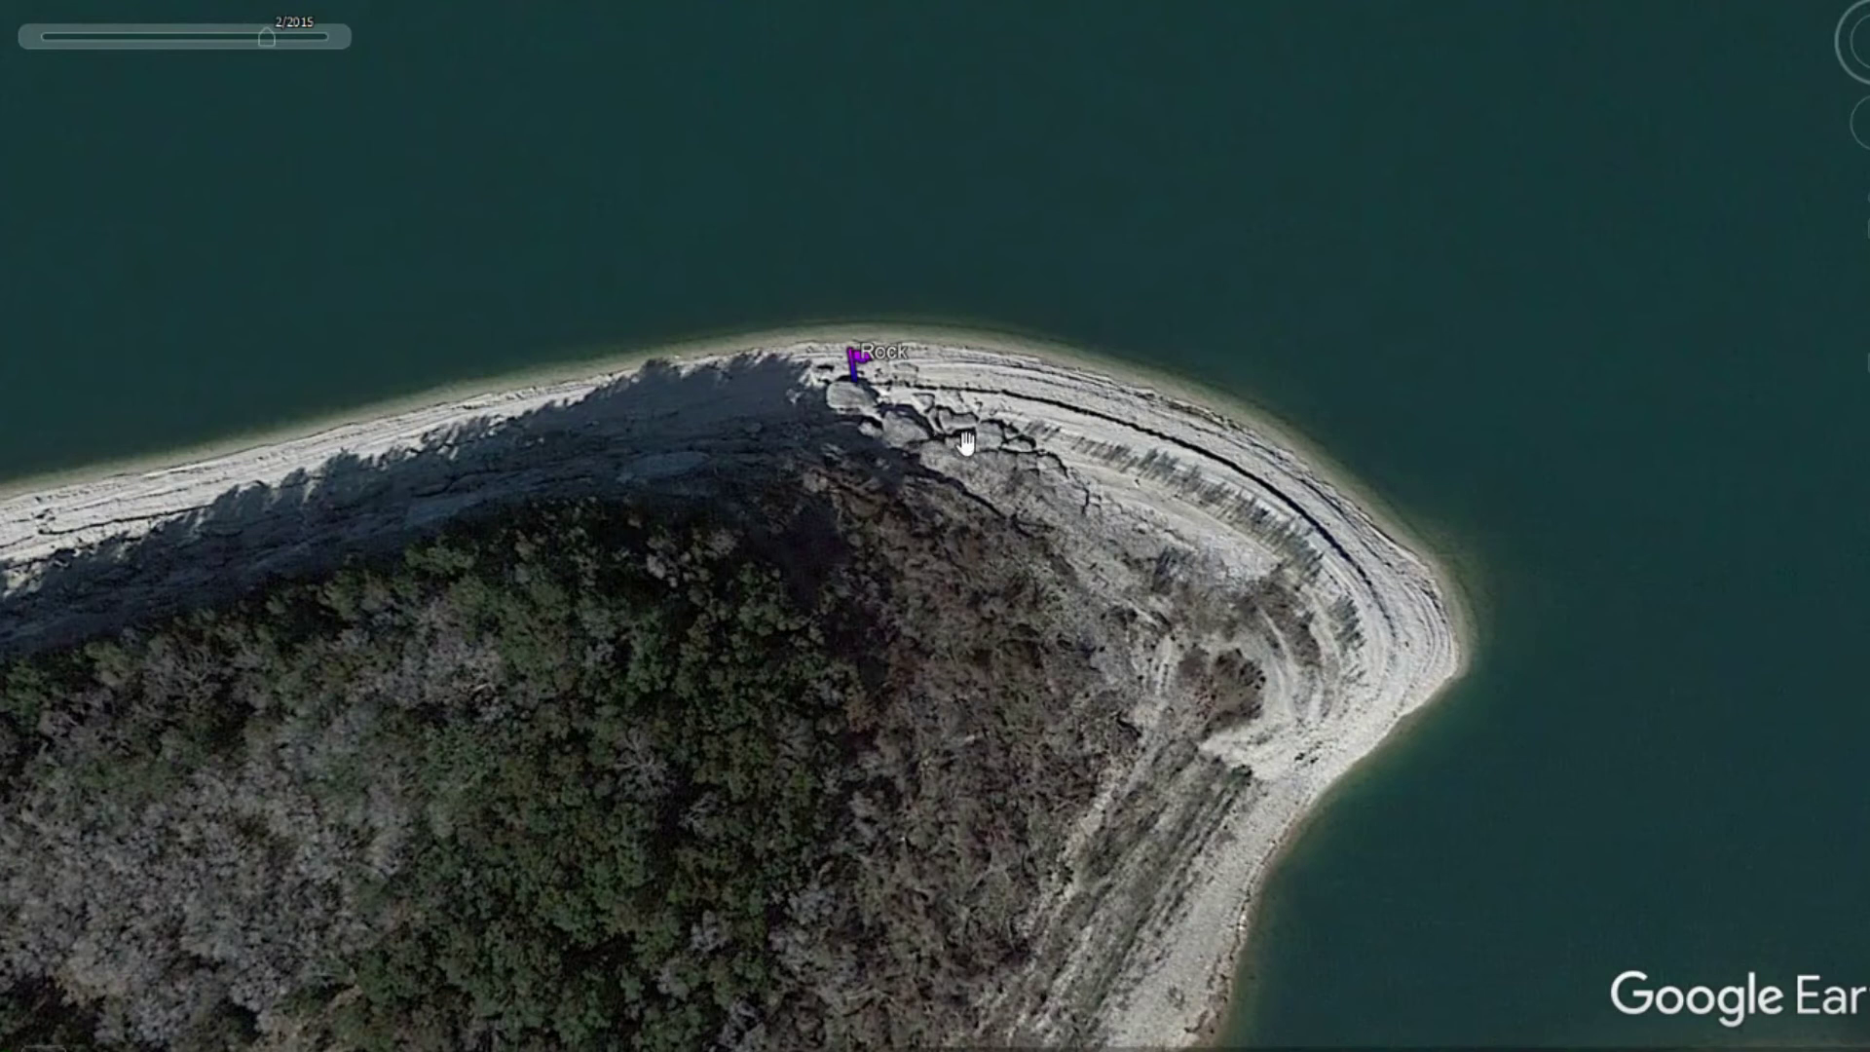
pyautogui.scroll(-3, 1221, 593)
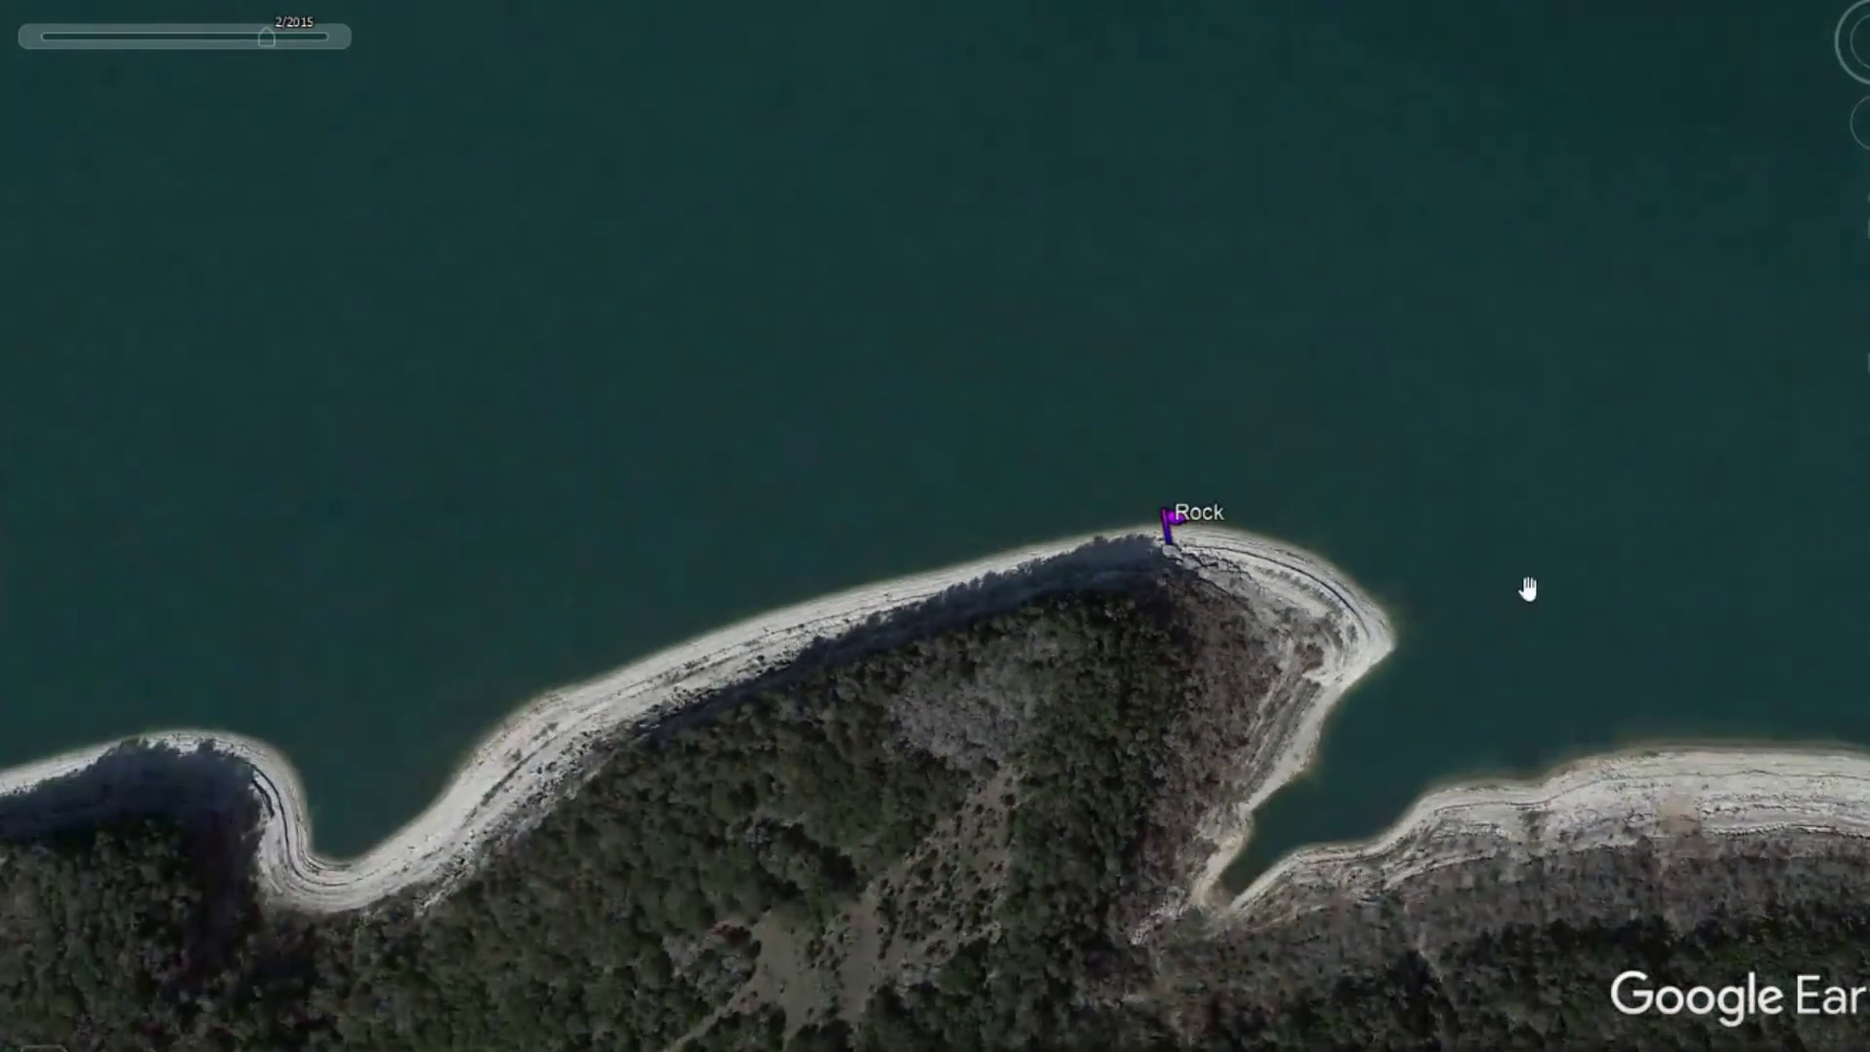
# Inspect the Check waypoint on the west bank of the creek arm and the shoreline around it
pyautogui.moveTo(1528, 588); pyautogui.dragTo(534, 218)
pyautogui.scroll(-4, 1050, 450)
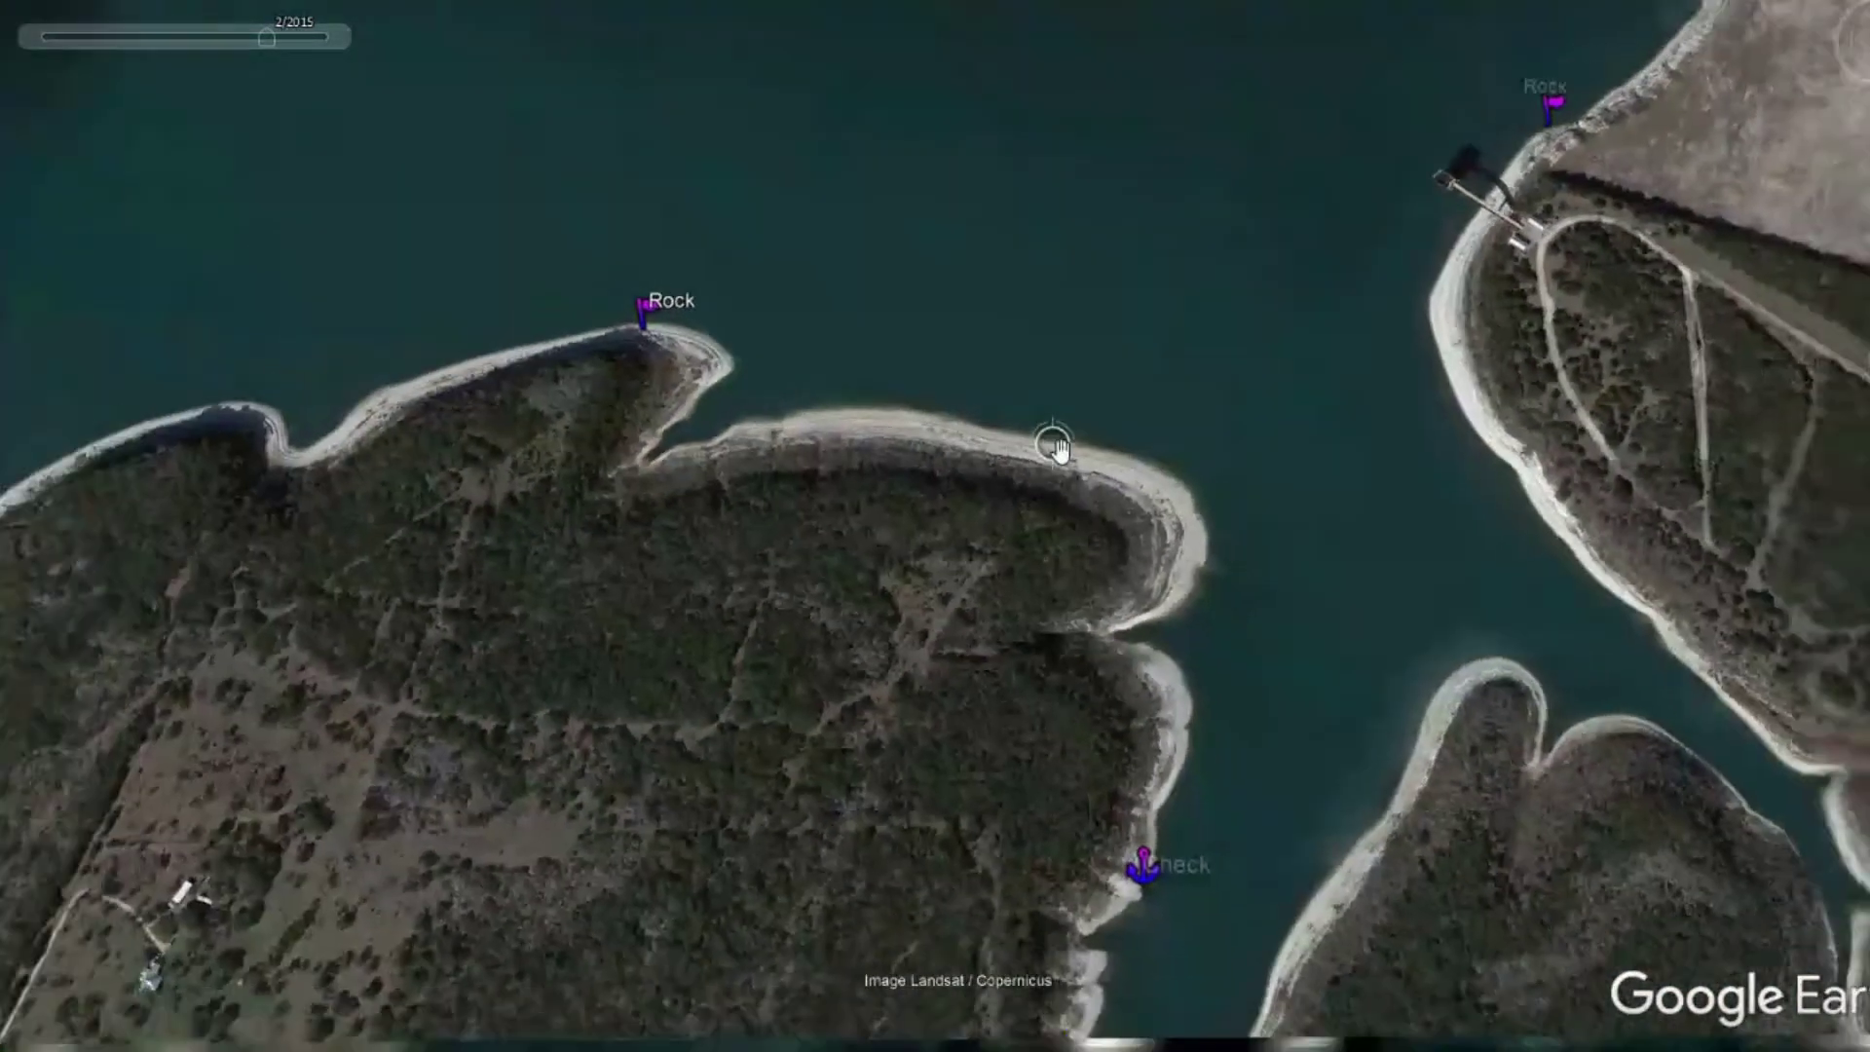
pyautogui.moveTo(1236, 610); pyautogui.dragTo(1148, 347)
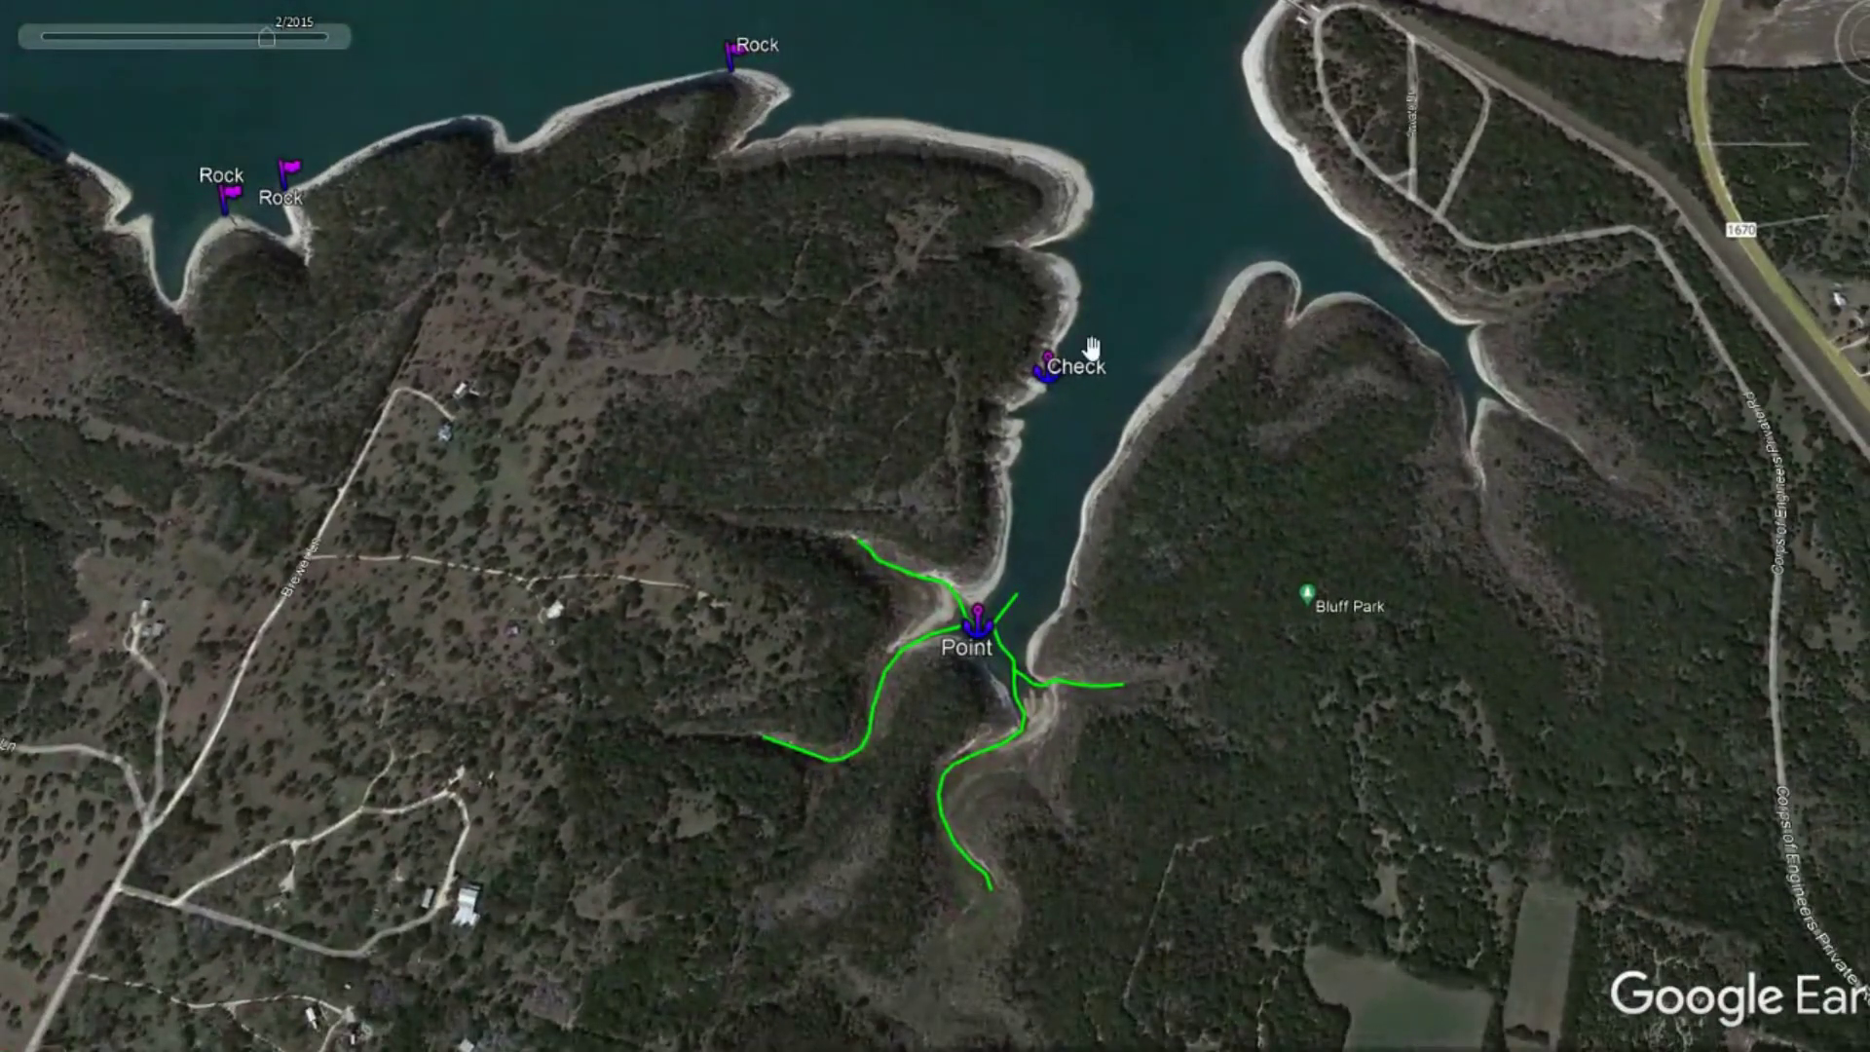
pyautogui.scroll(5, 1075, 433)
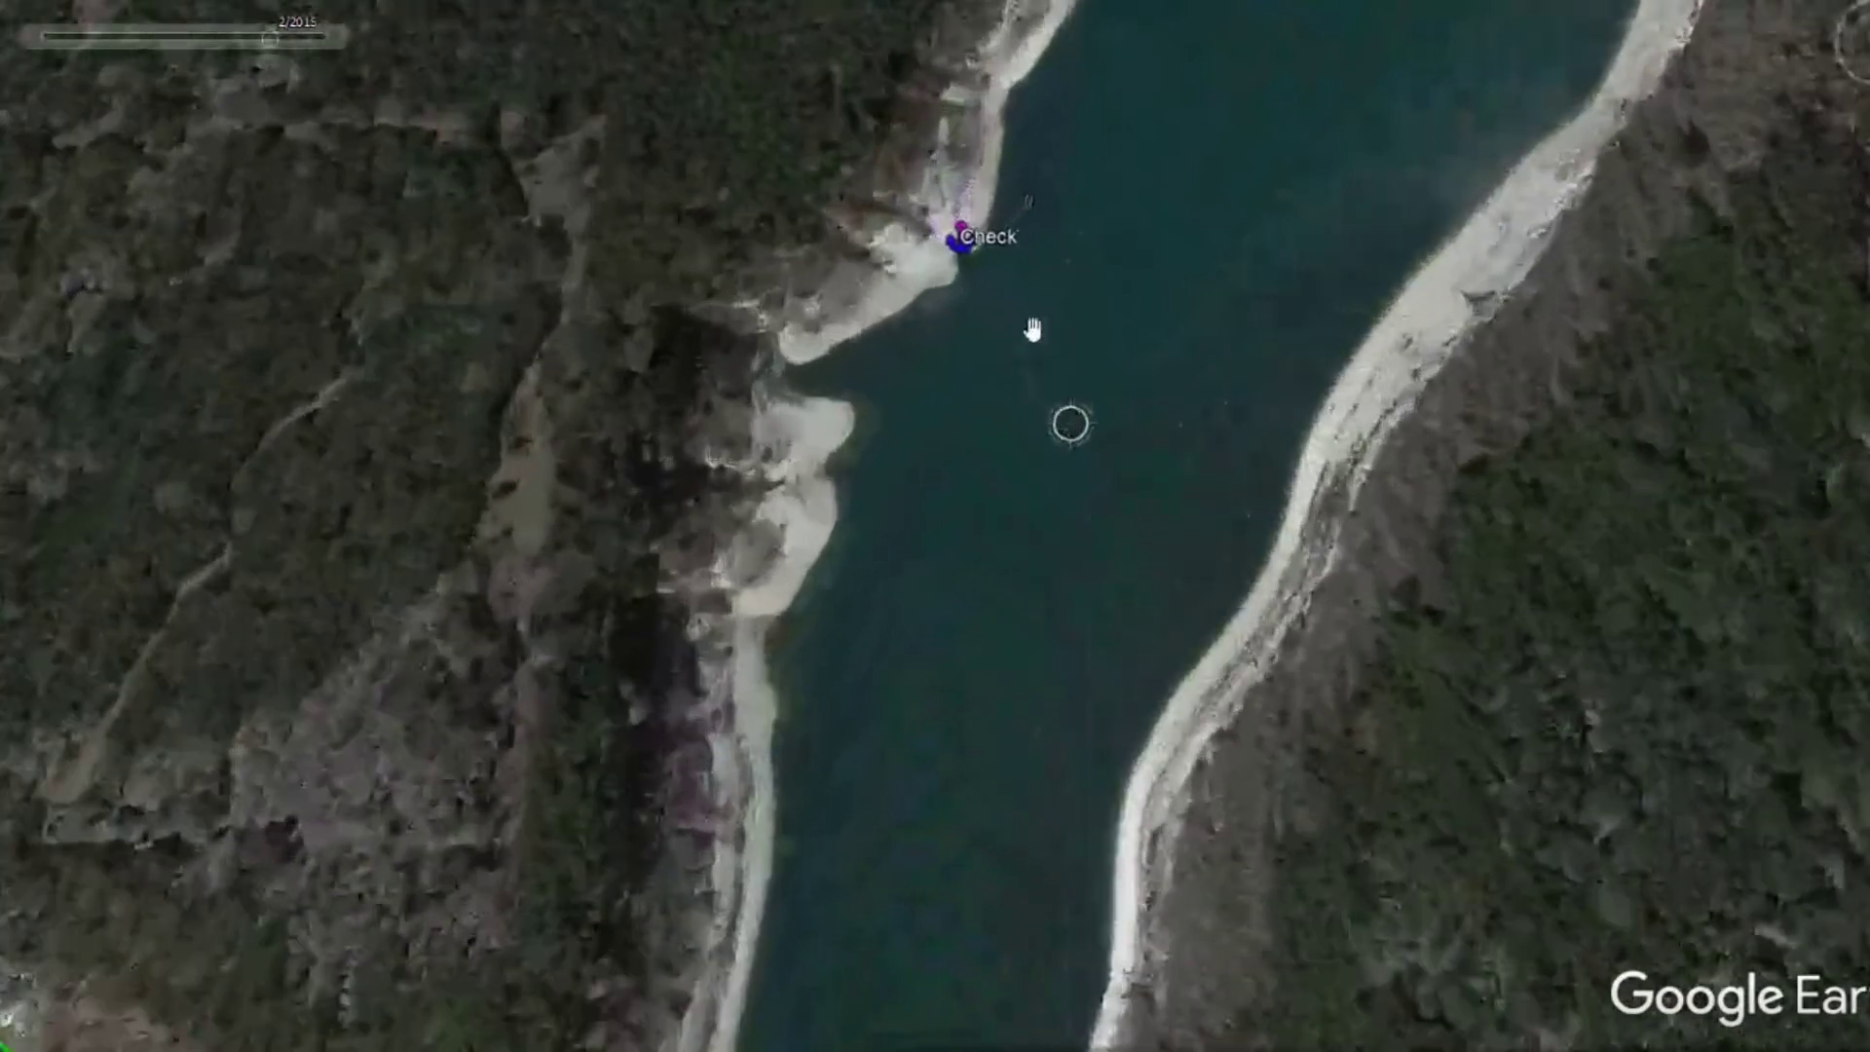
pyautogui.scroll(5, 1027, 448)
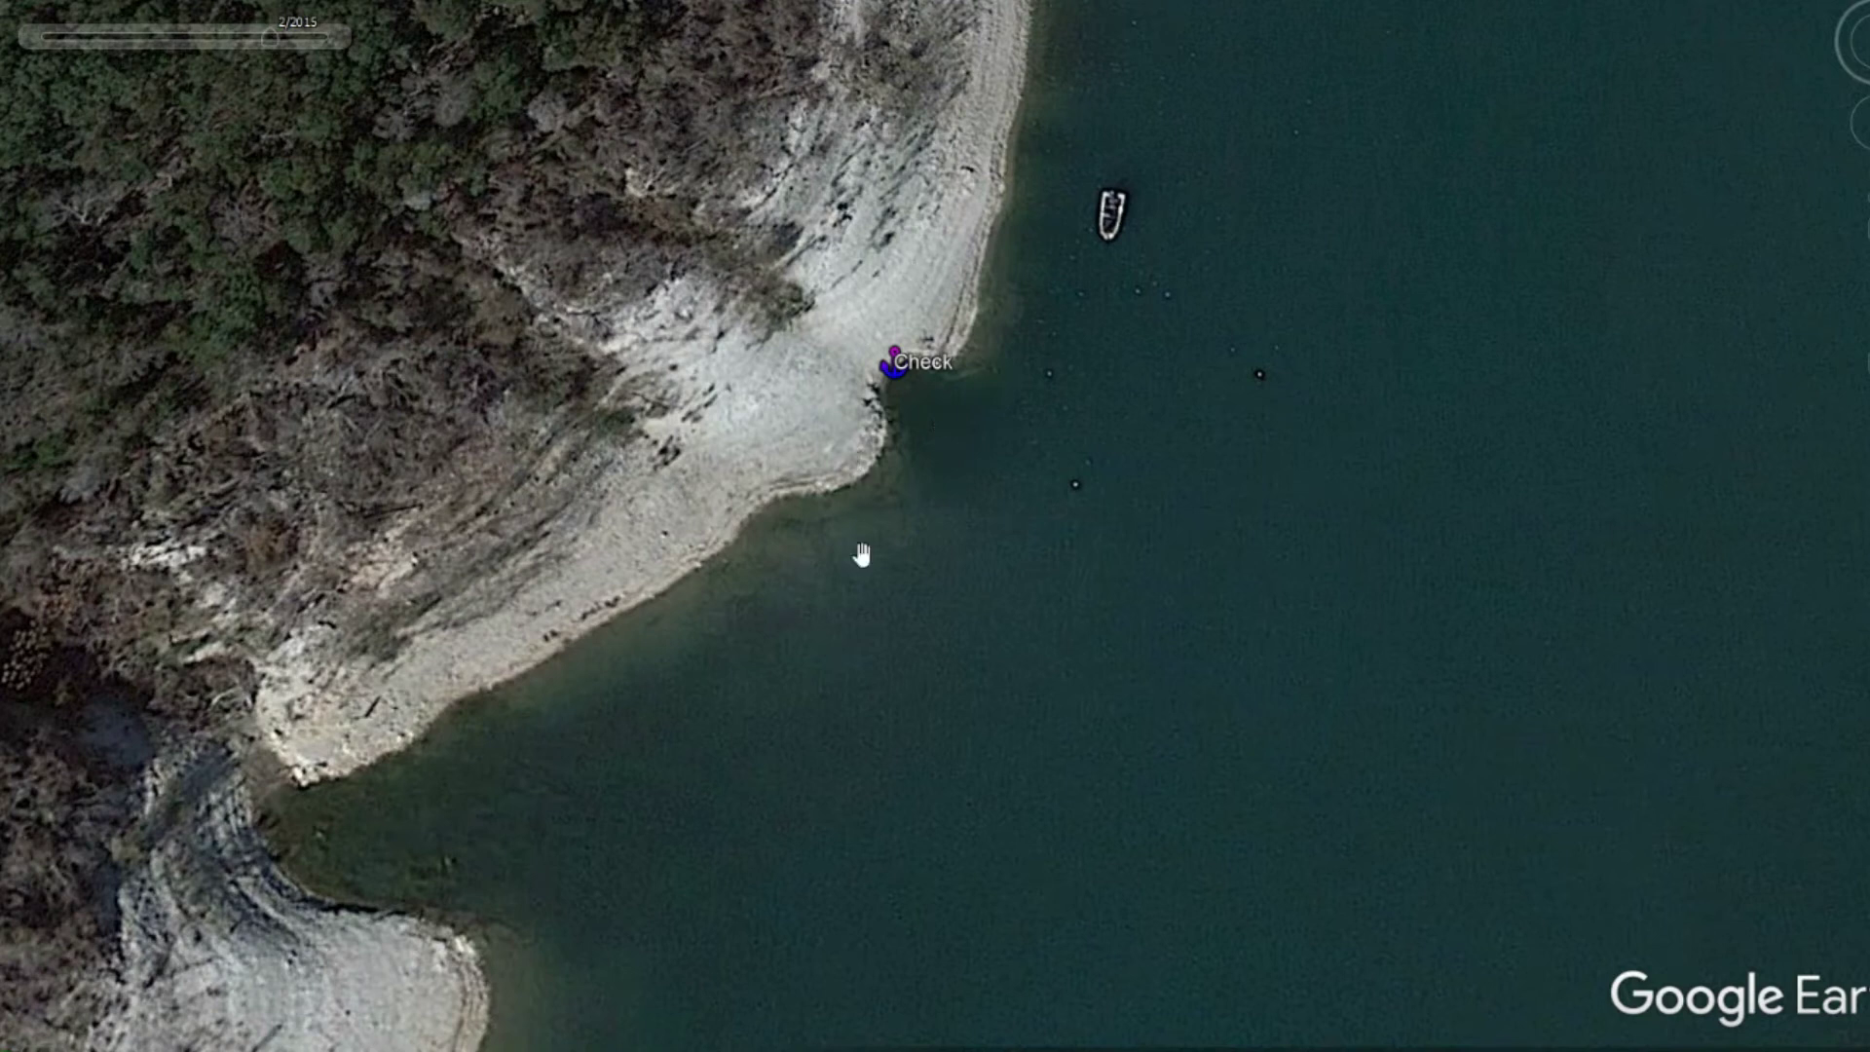
pyautogui.scroll(-3, 1000, 682)
pyautogui.scroll(-5, 998, 700)
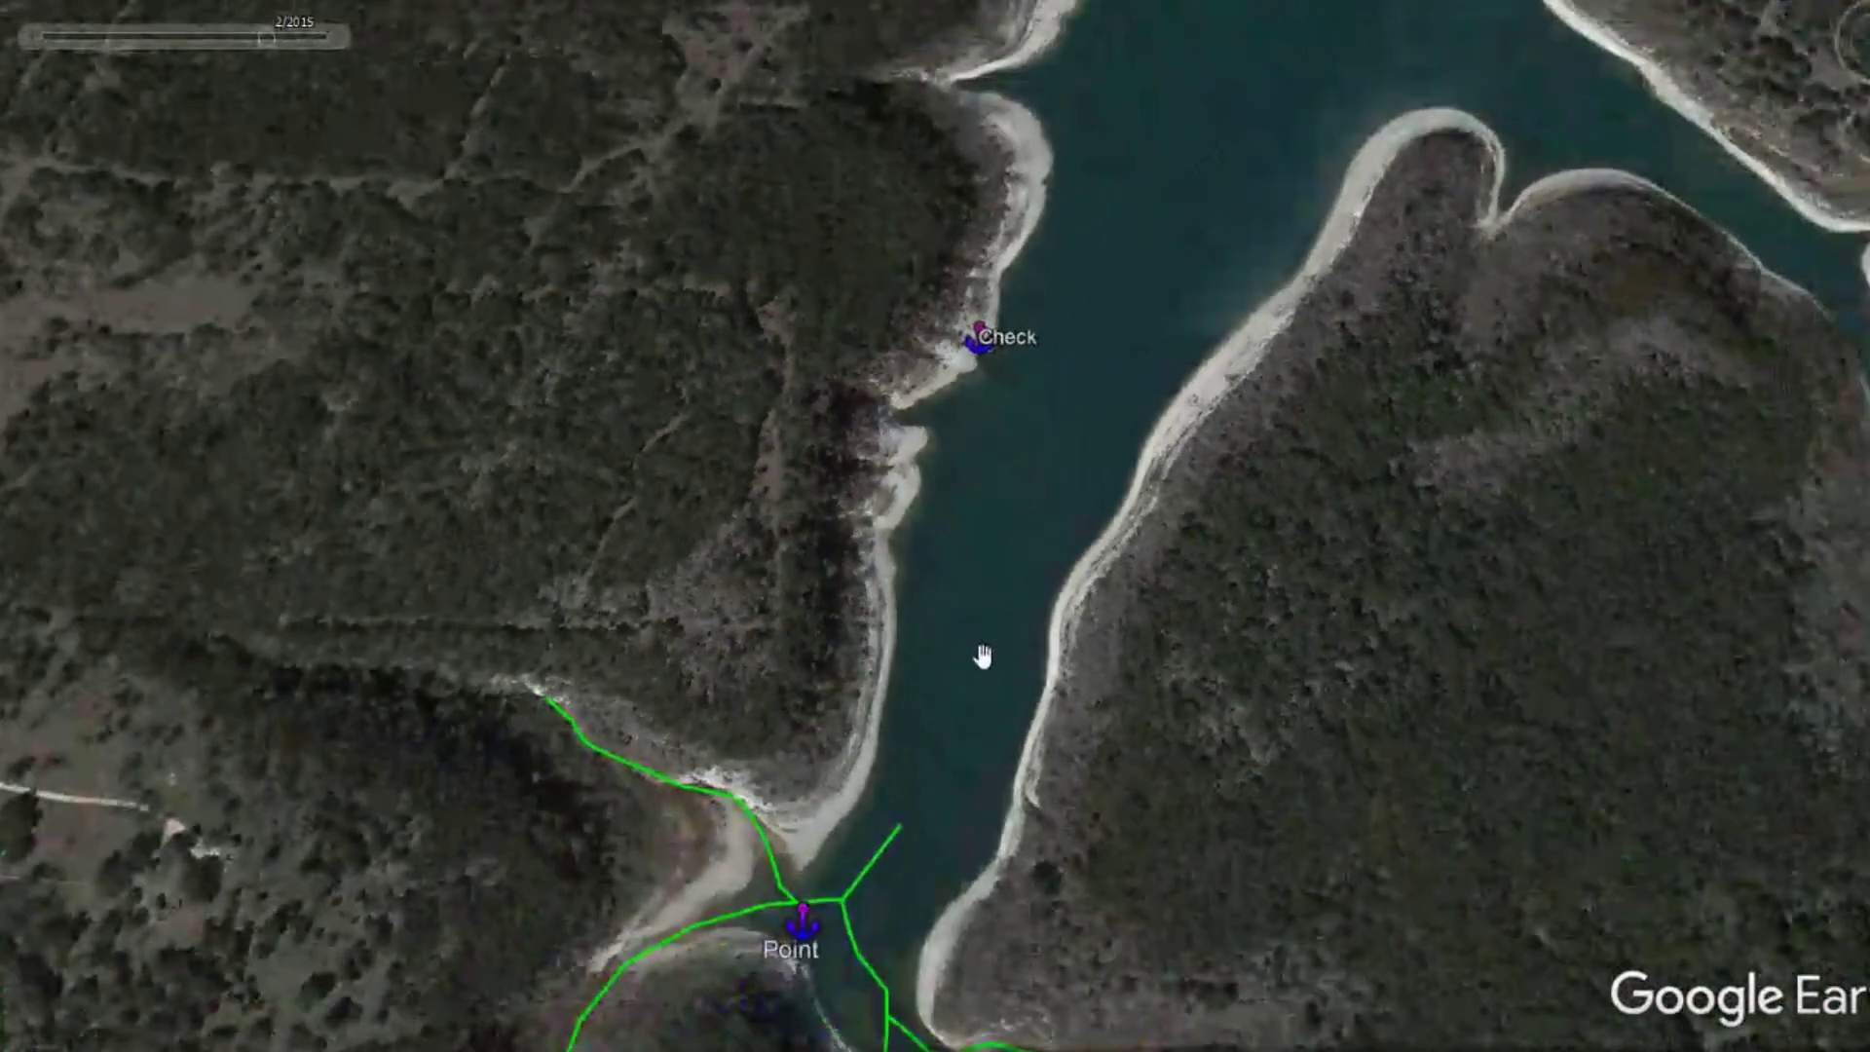
# Examine the Point waypoint and the green-traced creek channels branching at the back of the creek arm
pyautogui.moveTo(976, 655); pyautogui.dragTo(1115, 208)
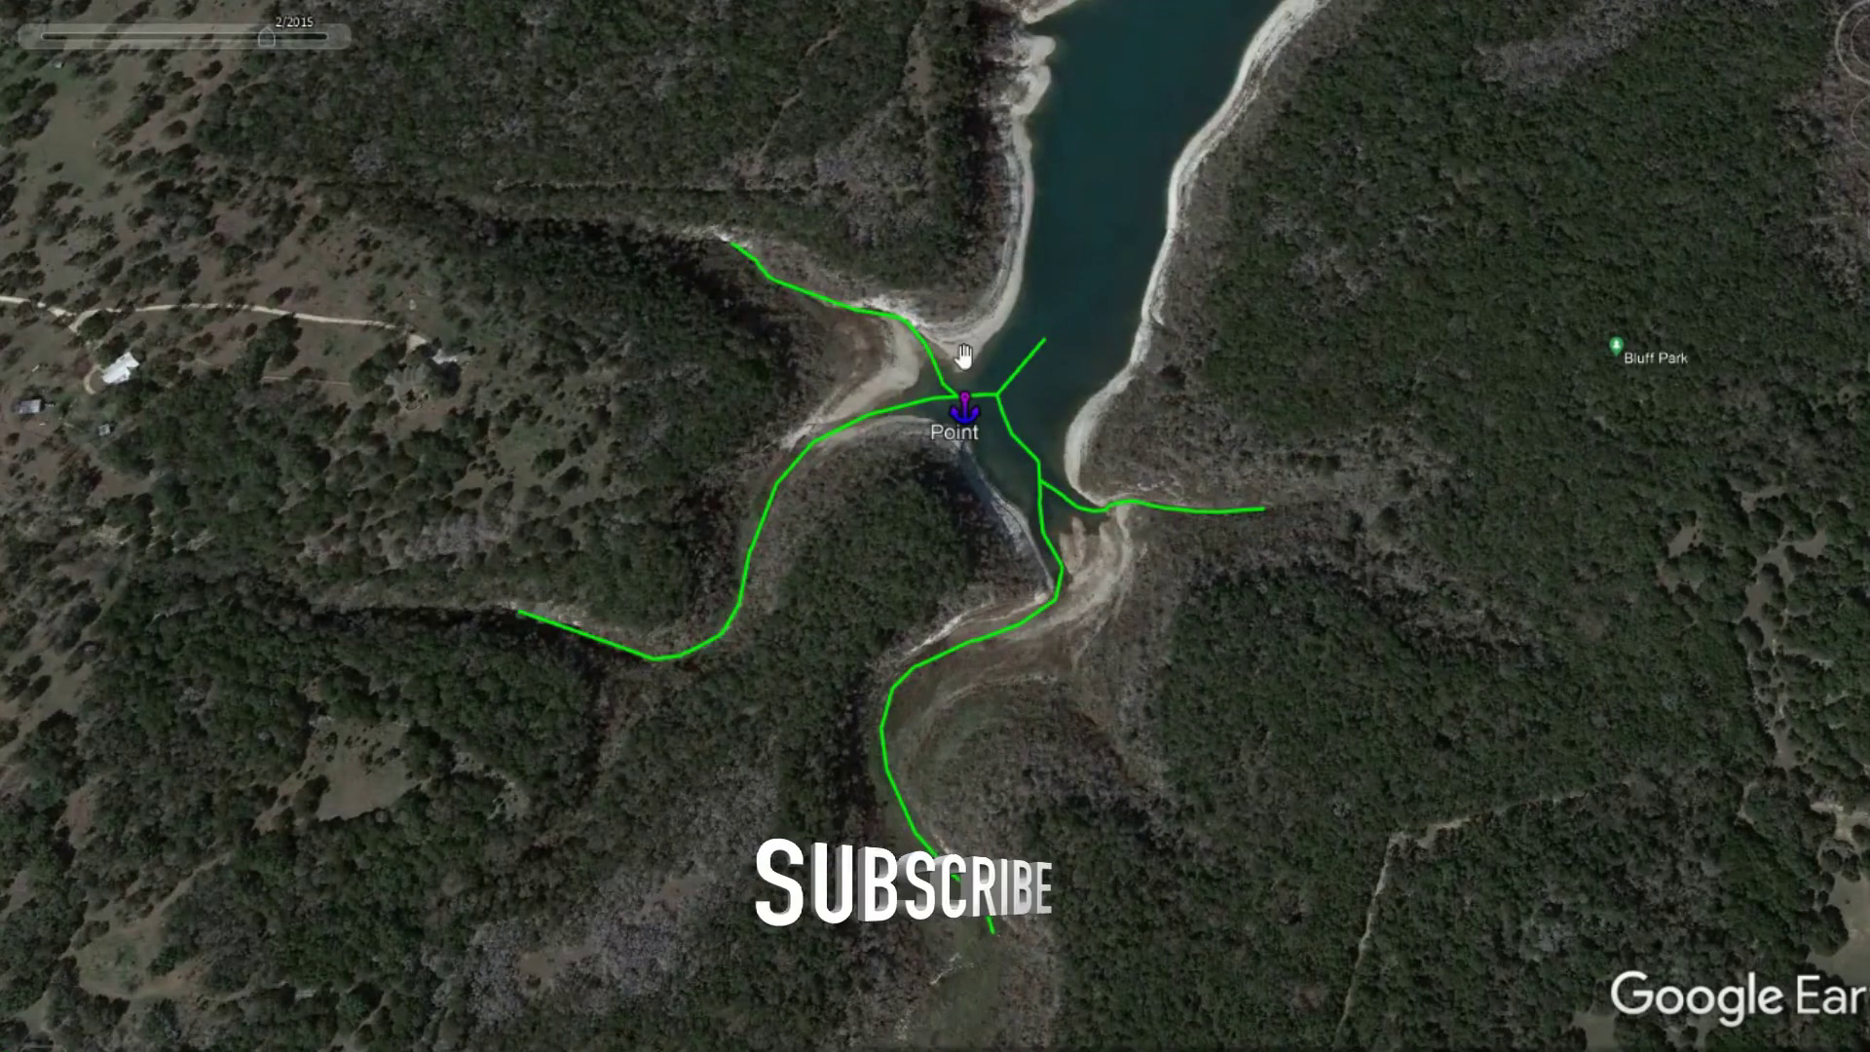
pyautogui.scroll(-2, 1068, 457)
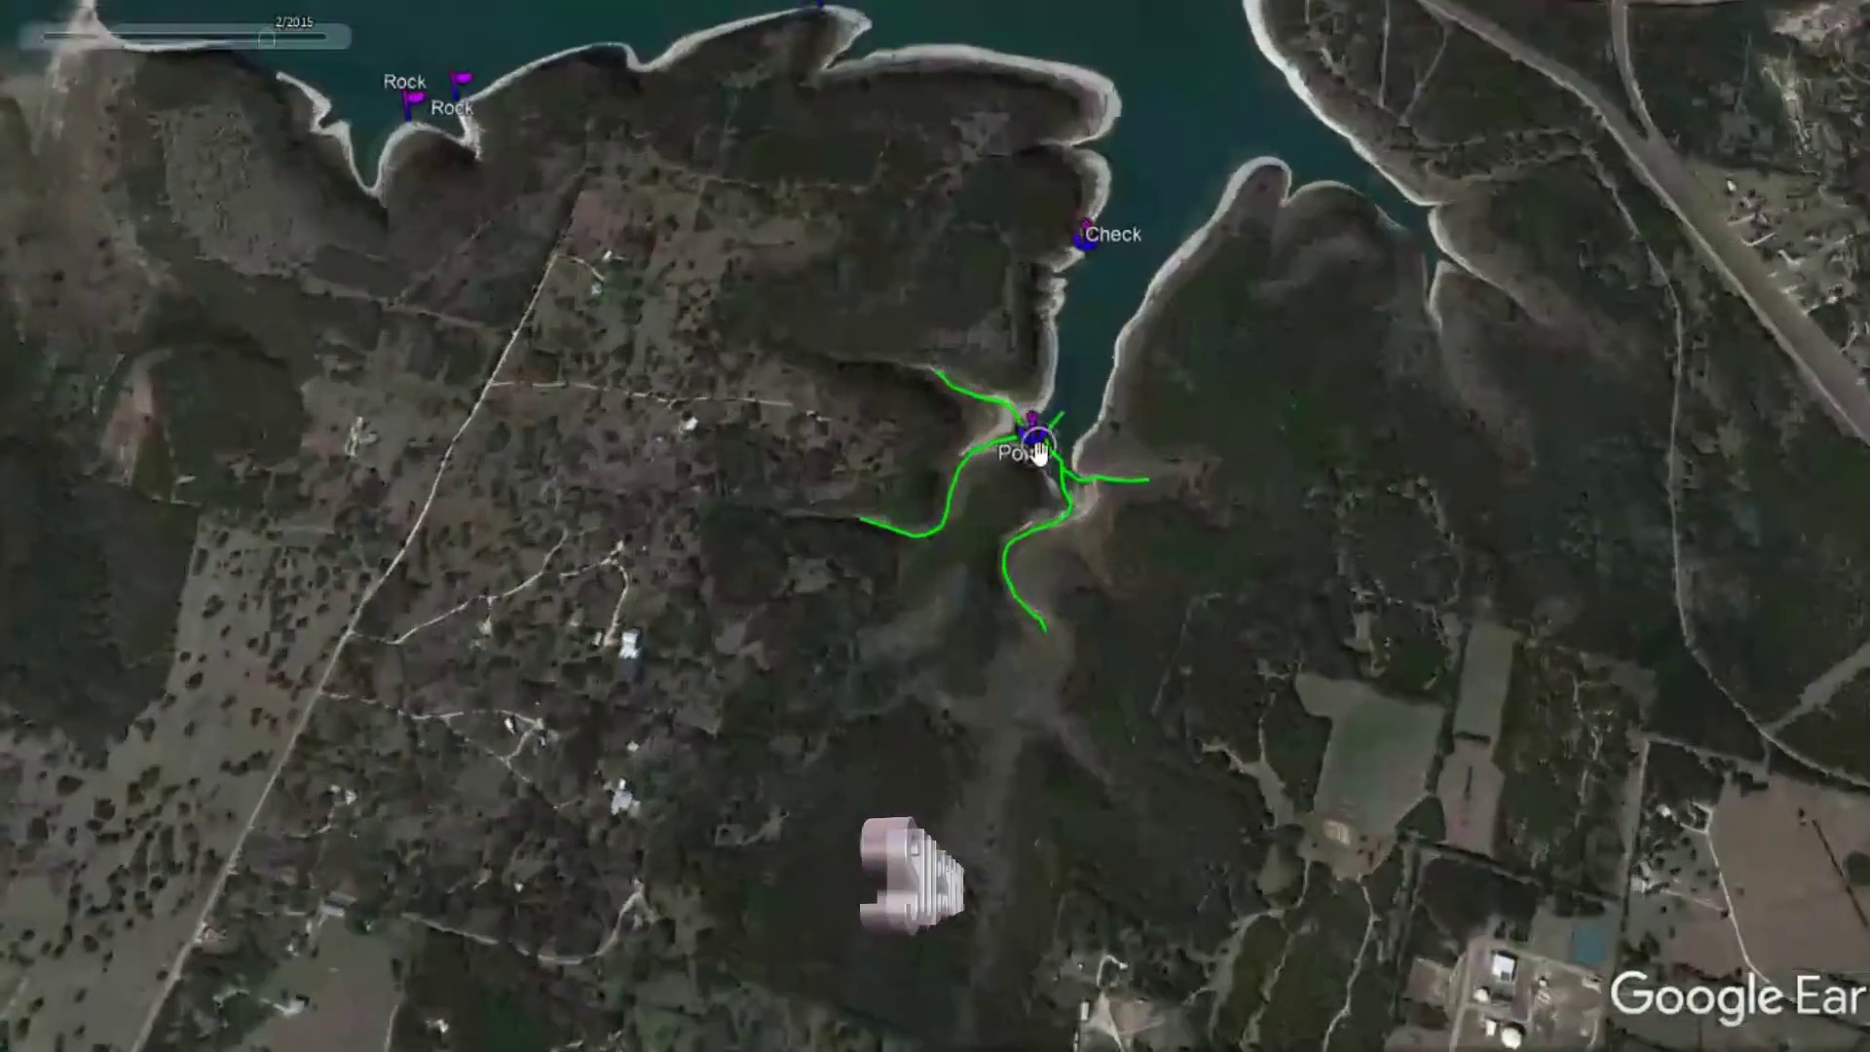
pyautogui.scroll(3, 1034, 440)
pyautogui.scroll(3, 1038, 447)
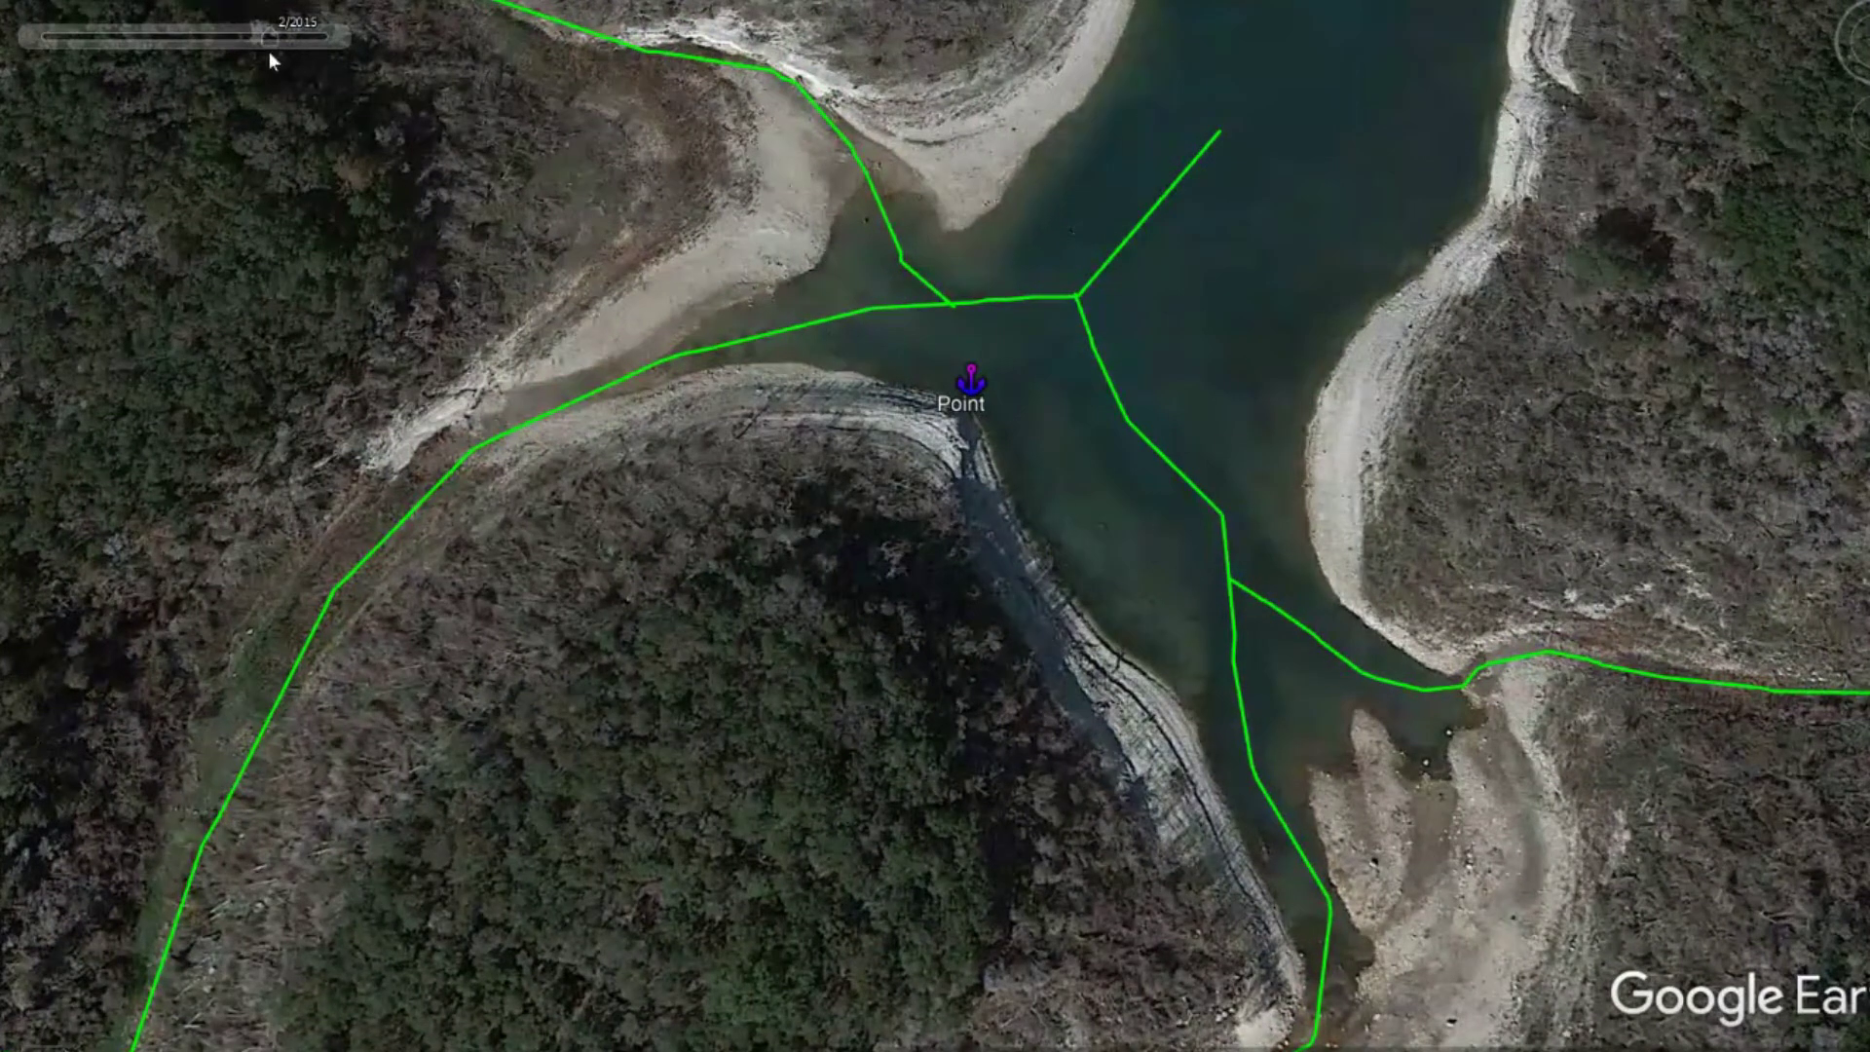
# Compare the creek arm around the Point waypoint in the 1/2022 imagery with the 2/2015 imagery
pyautogui.moveTo(274, 40)
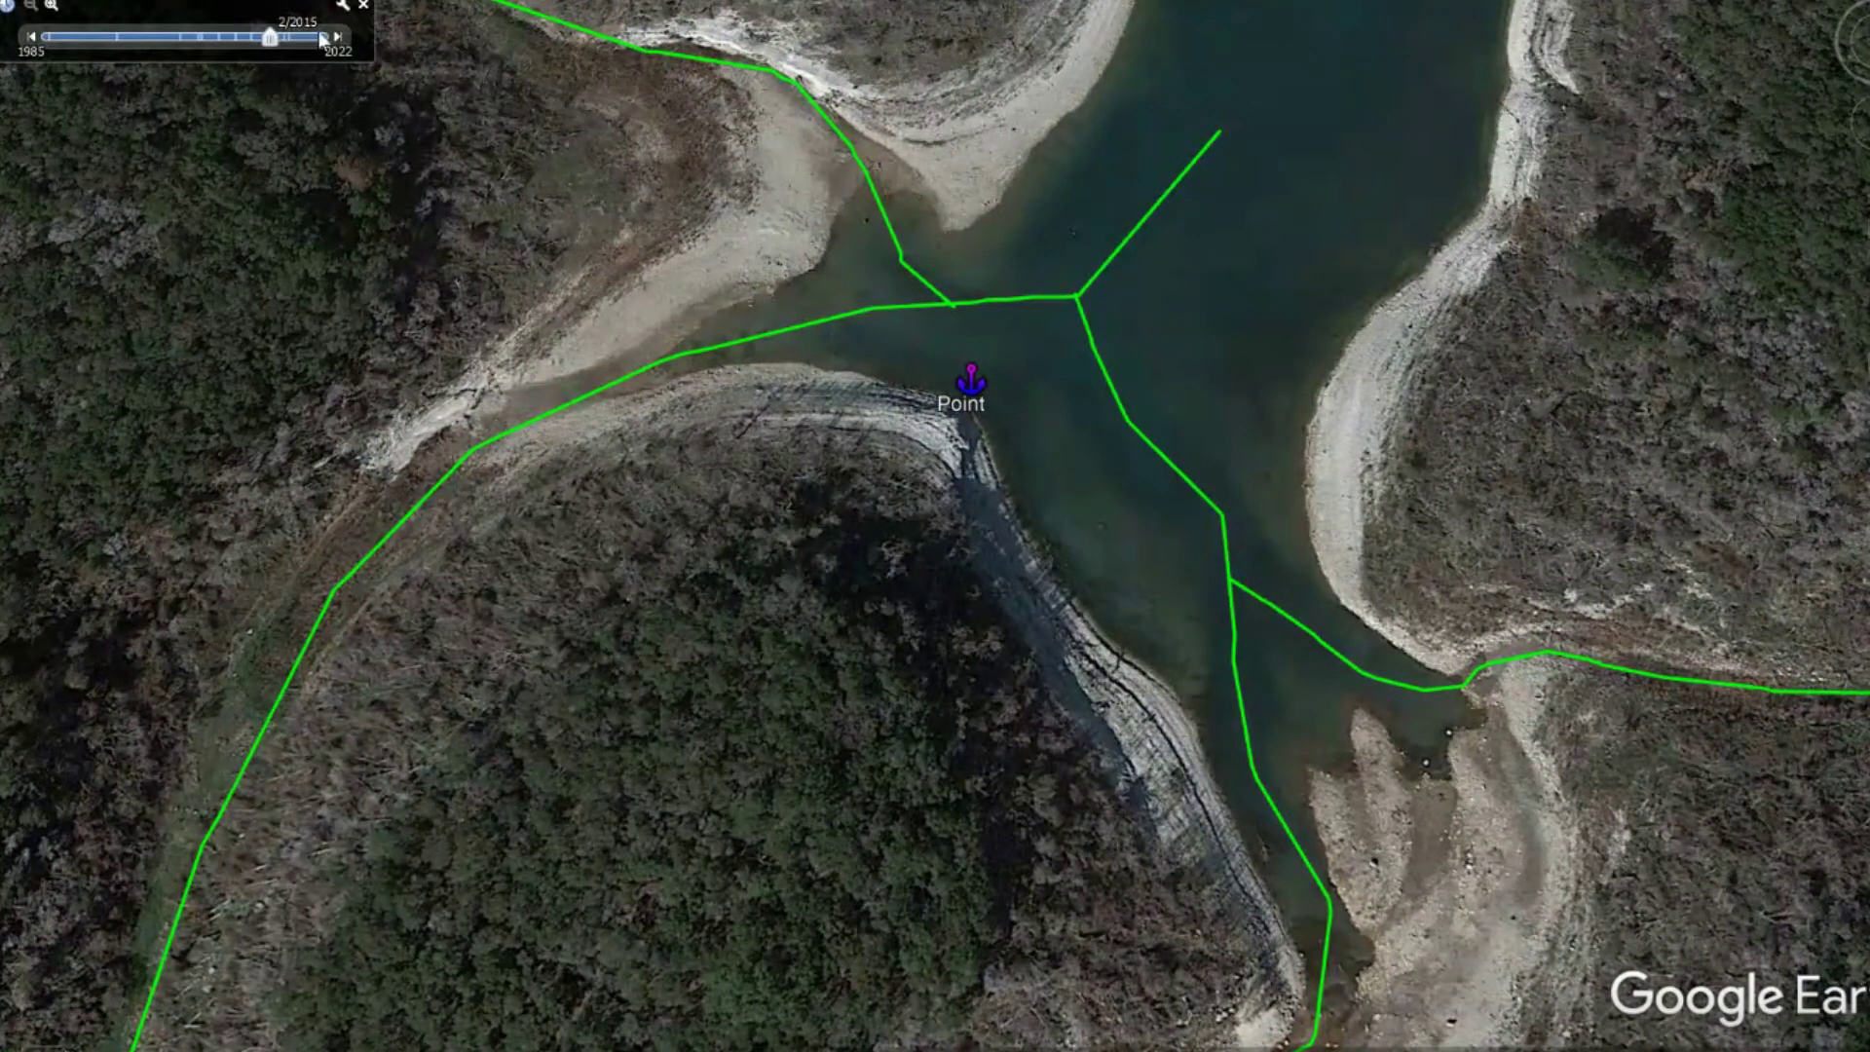
pyautogui.moveTo(273, 40); pyautogui.dragTo(398, 43)
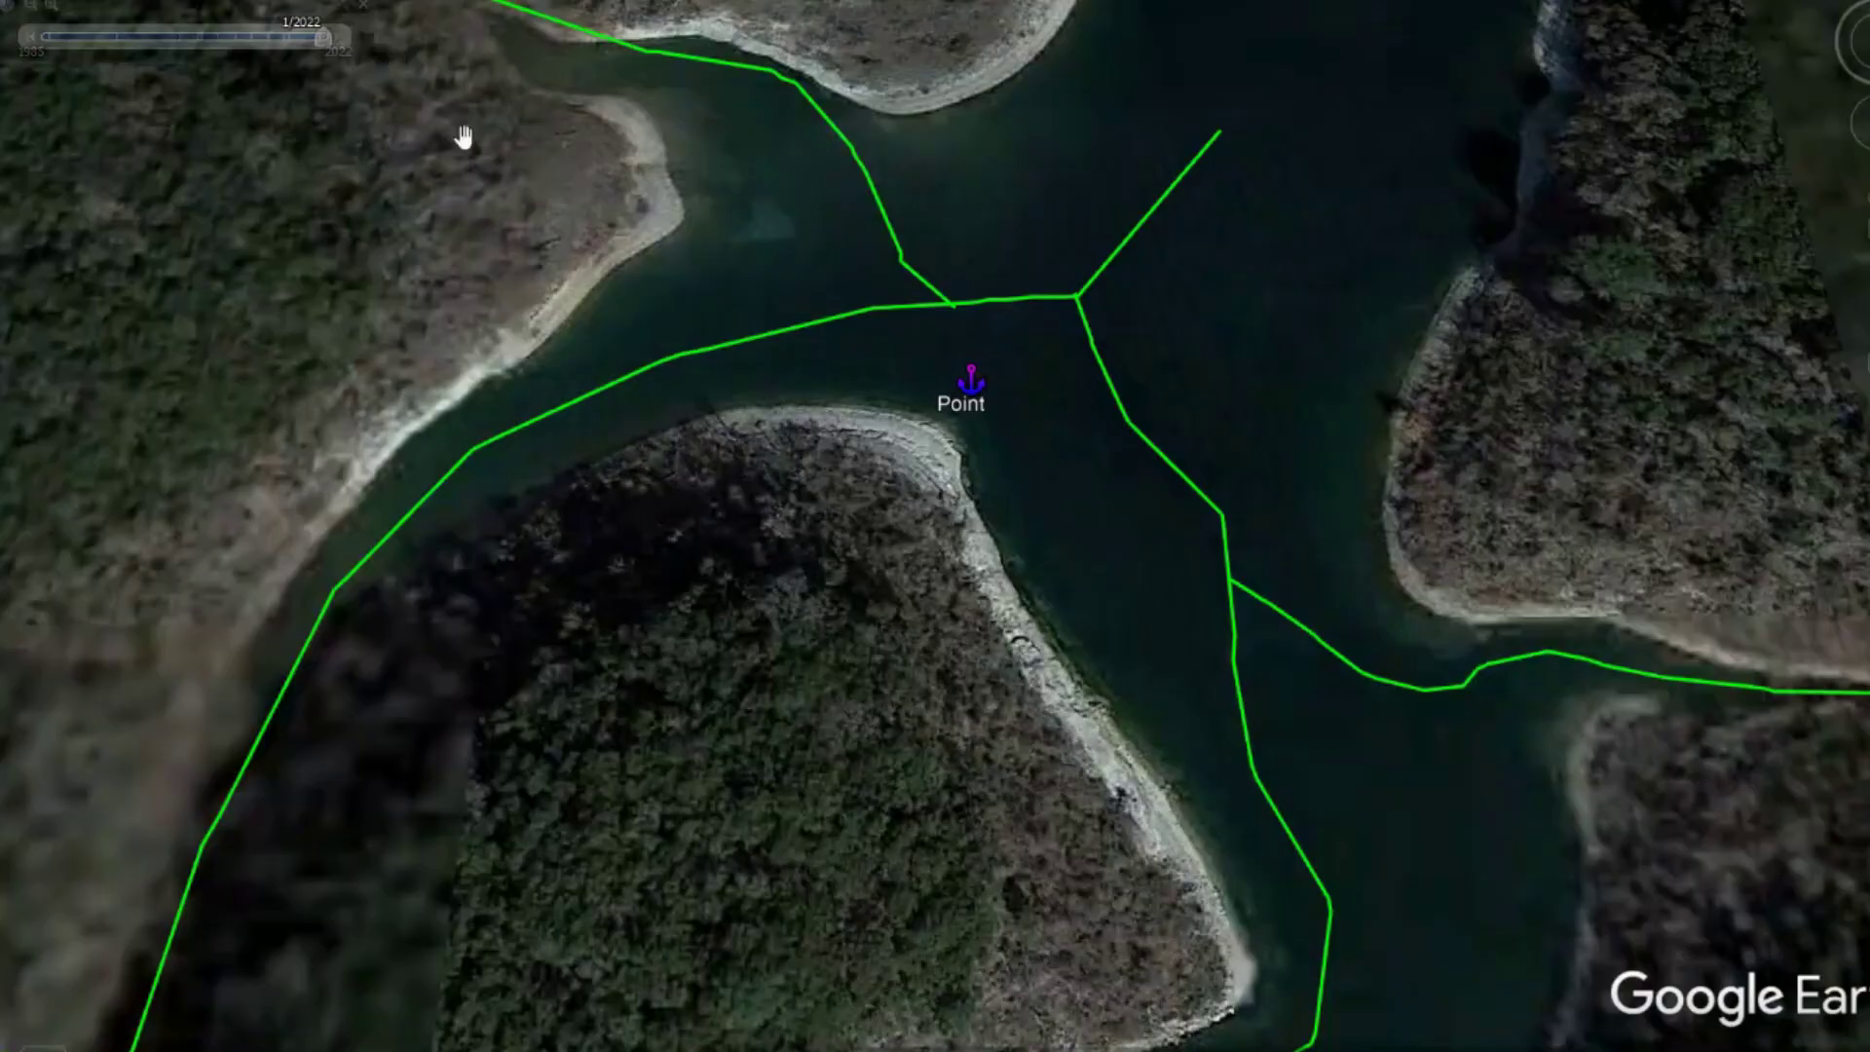
pyautogui.moveTo(1275, 153); pyautogui.dragTo(1135, 301)
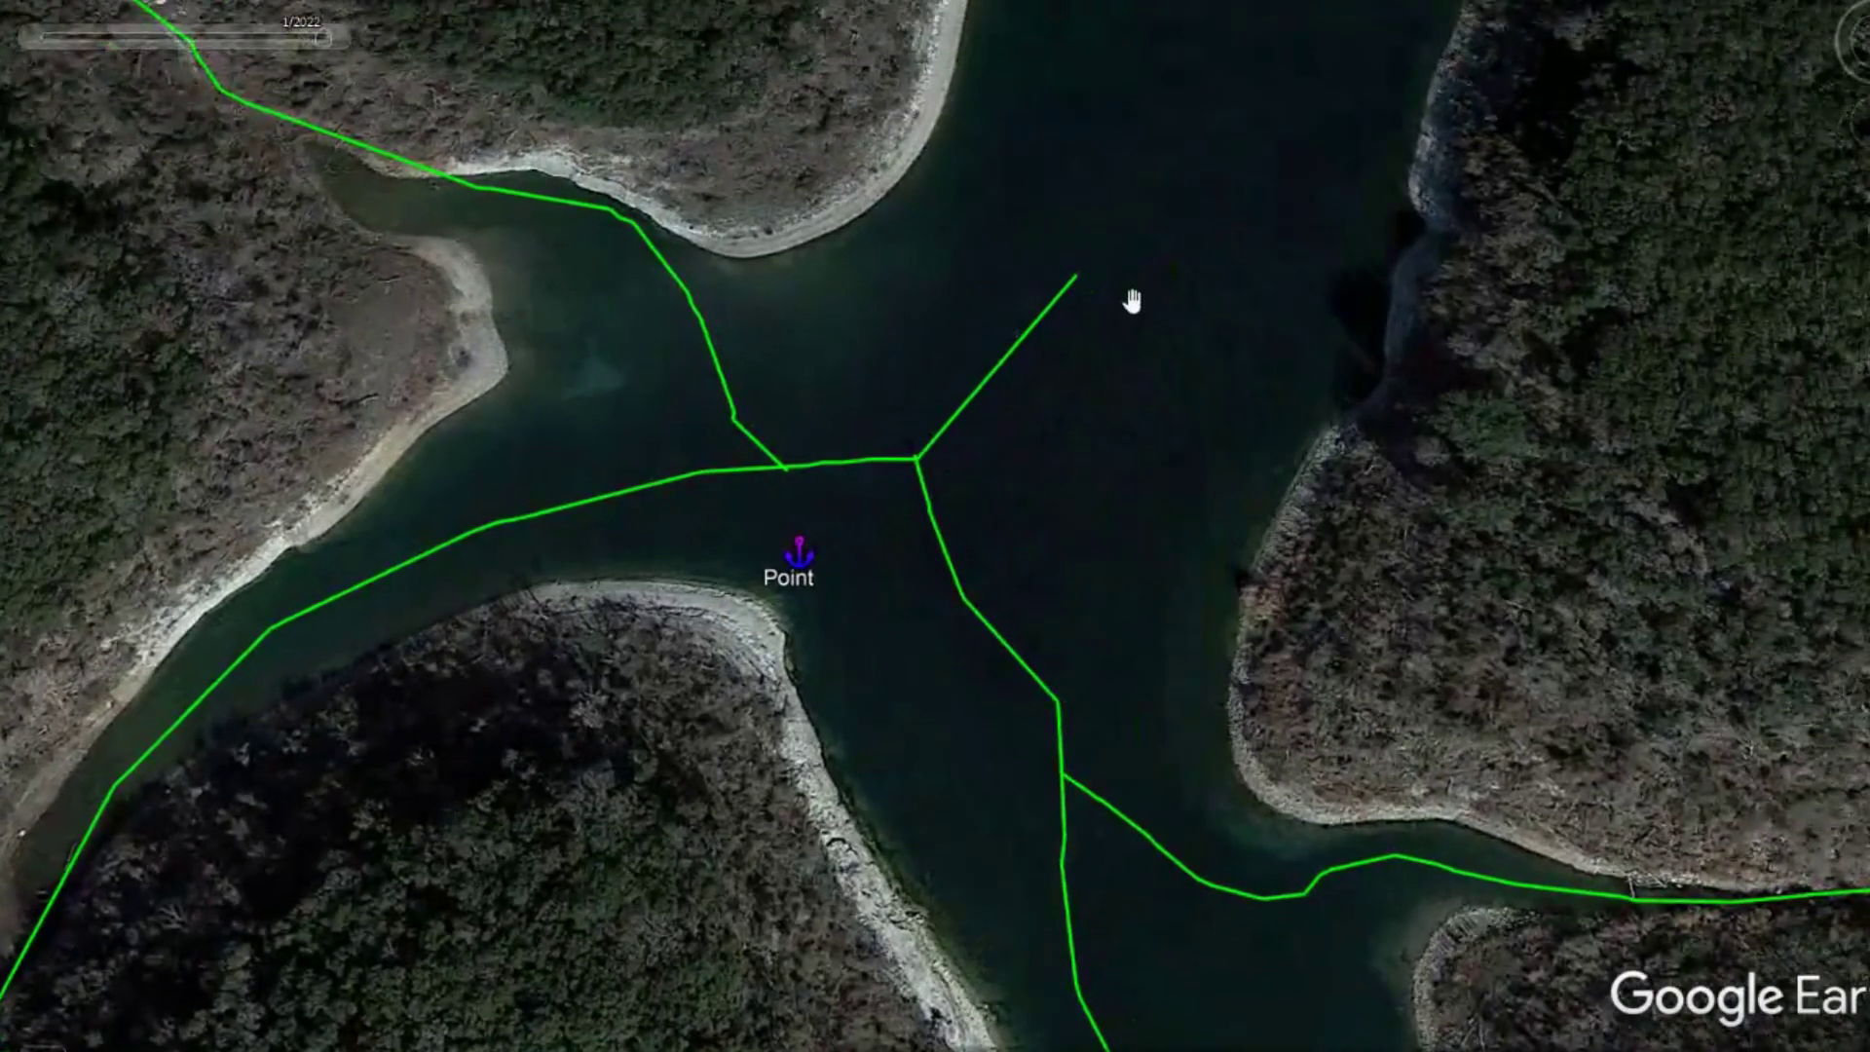
pyautogui.scroll(3, 985, 447)
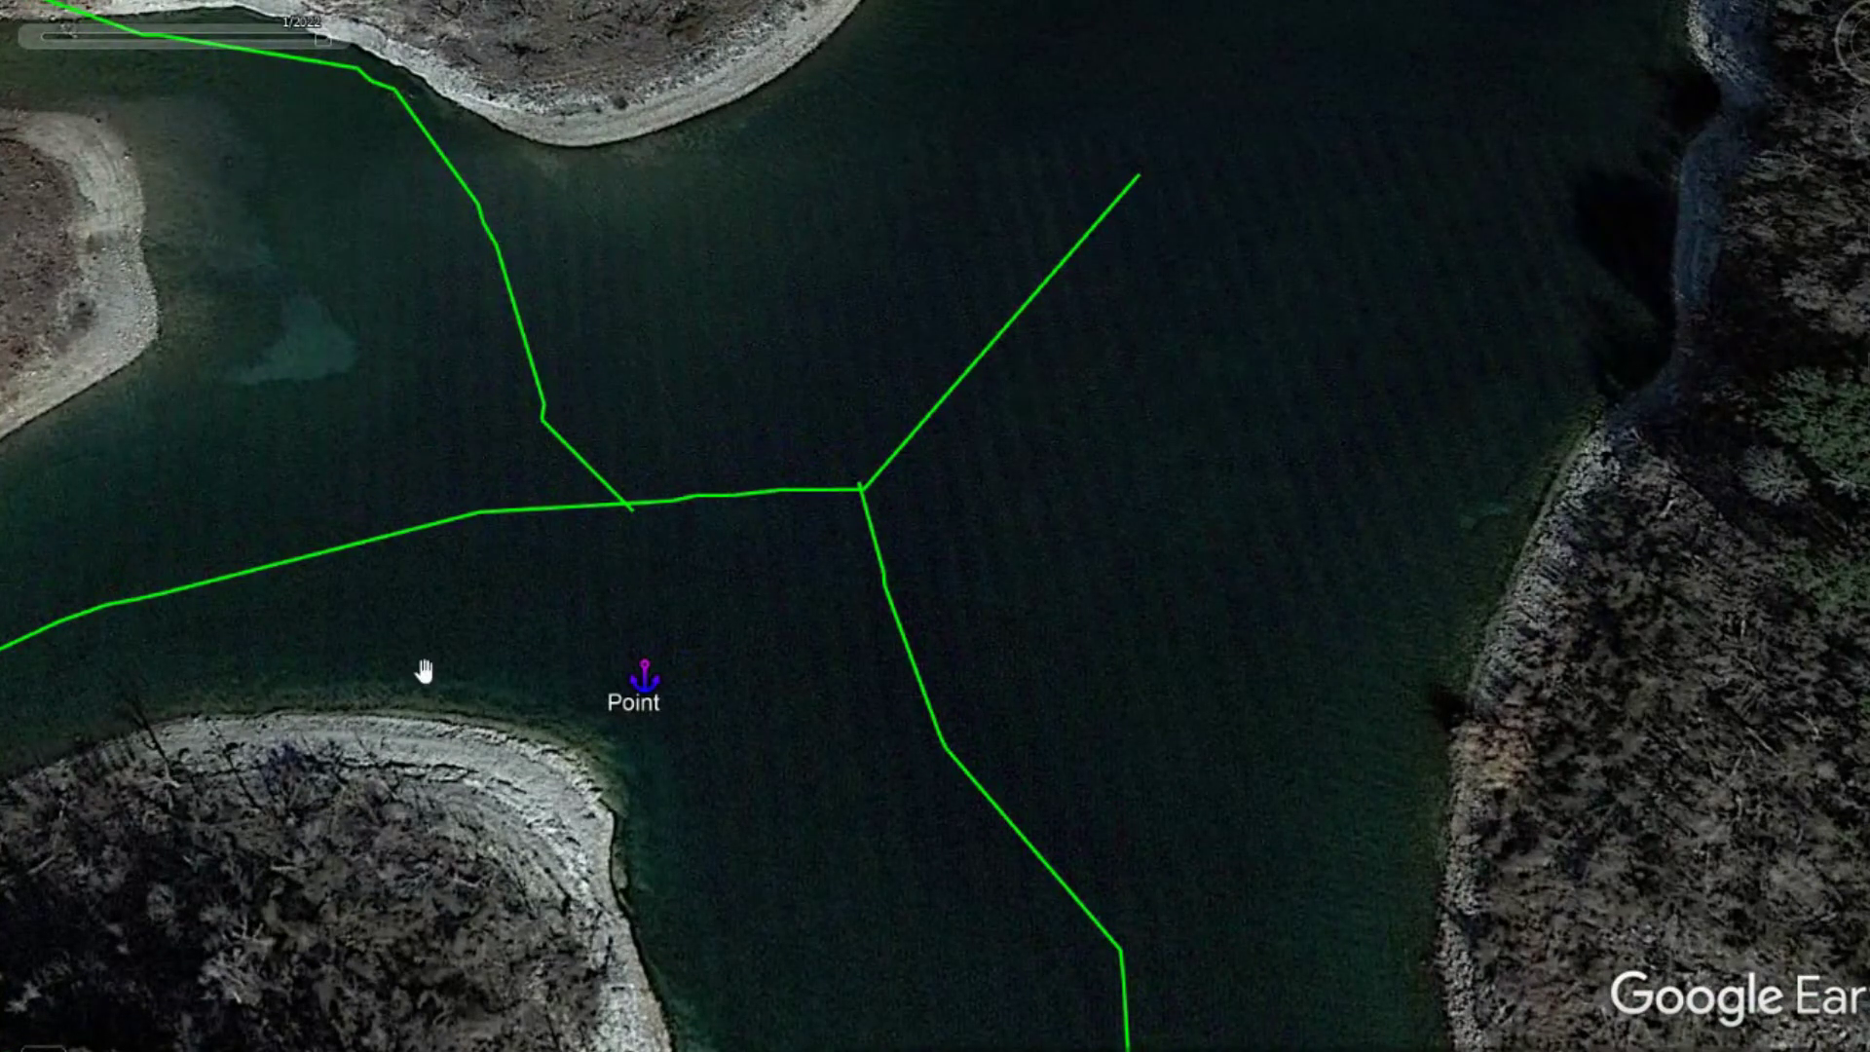
pyautogui.scroll(-3, 677, 857)
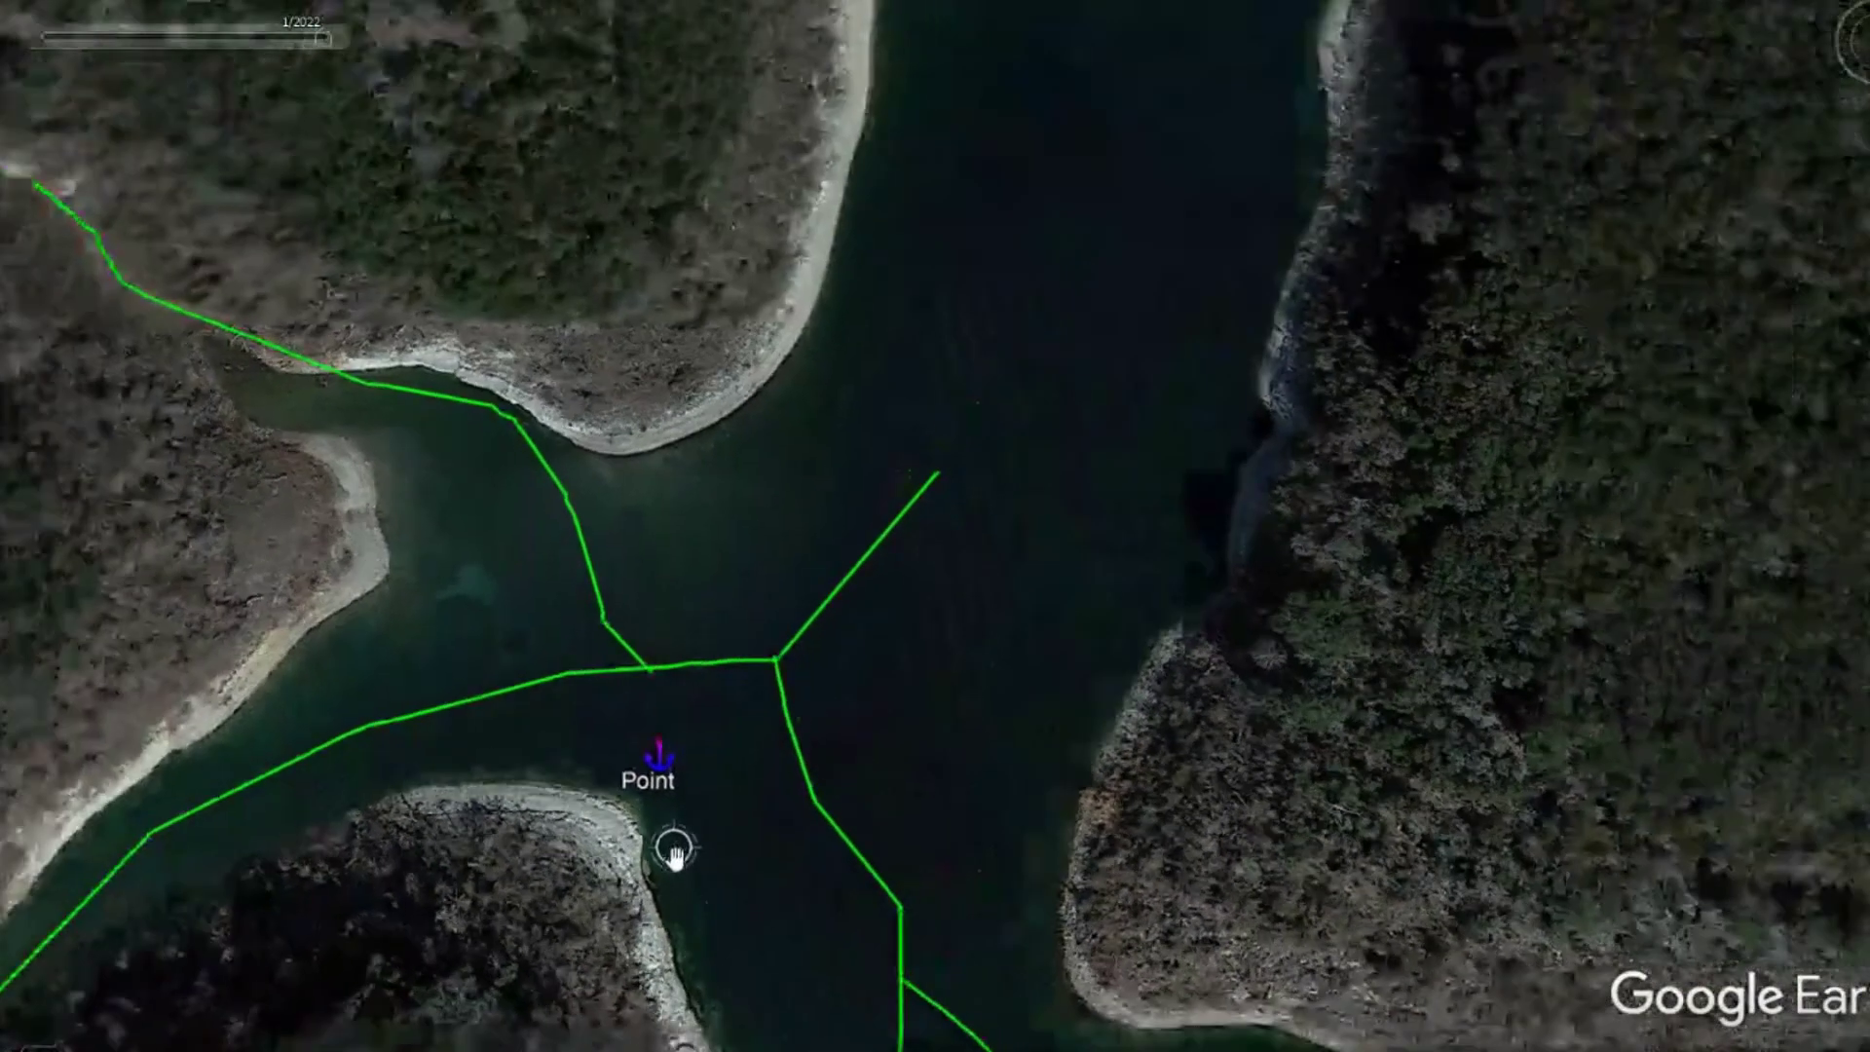
pyautogui.click(34, 39)
pyautogui.click(34, 39)
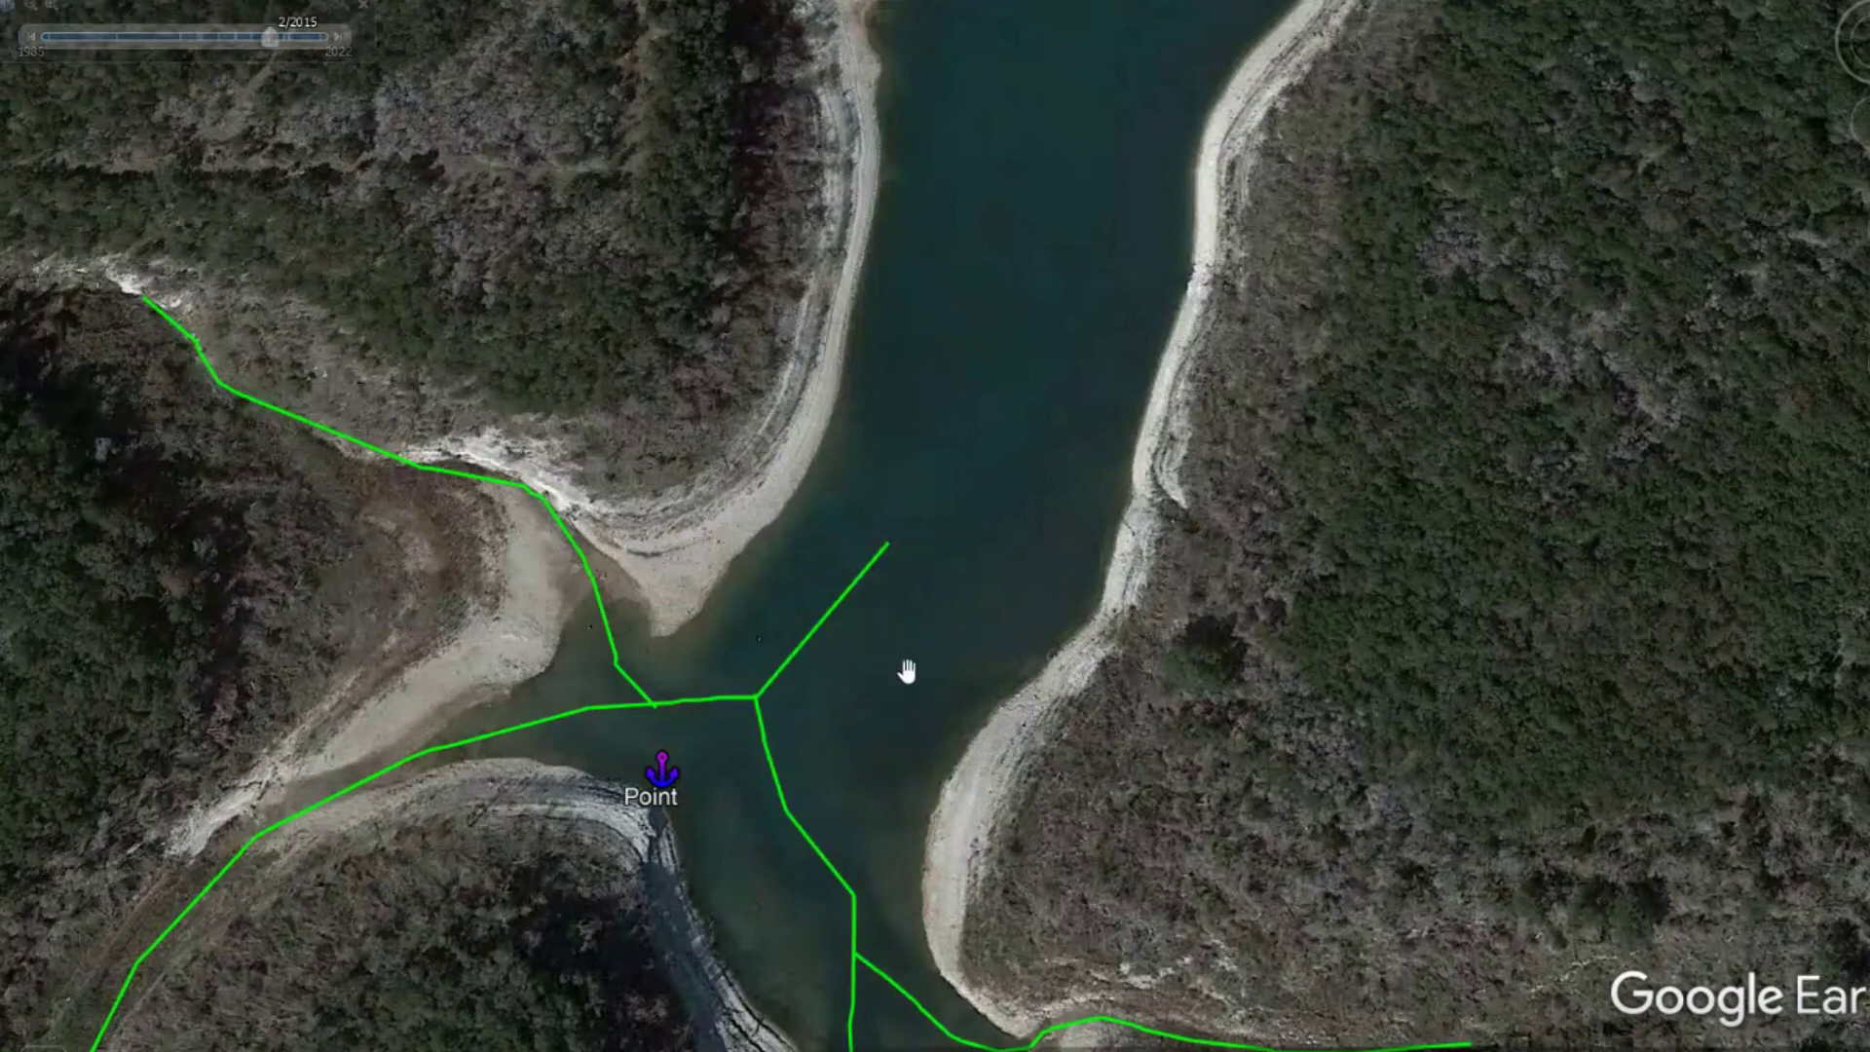
# Inspect the Rock waypoint northeast of the Check waypoint, including the rocky bank and the nearby pier structure
pyautogui.scroll(-5, 898, 672)
pyautogui.scroll(-3, 894, 682)
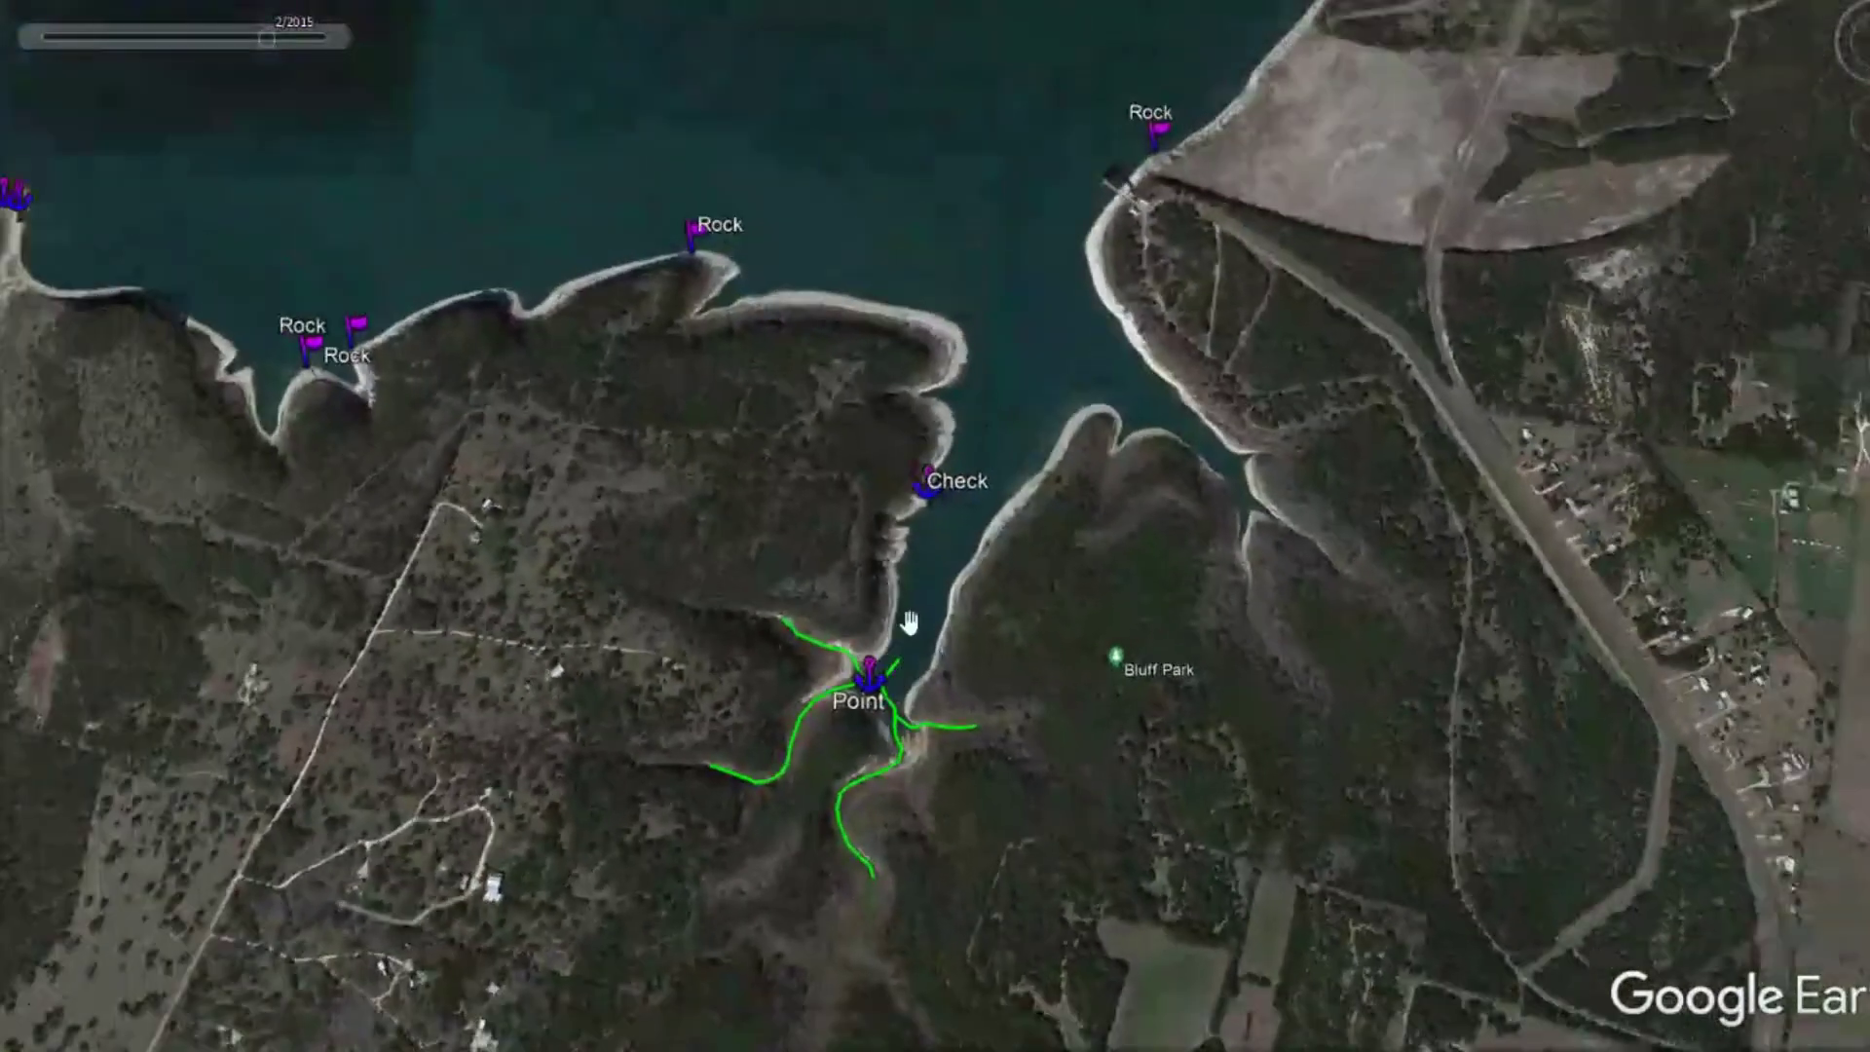
pyautogui.moveTo(1103, 440); pyautogui.dragTo(765, 701)
pyautogui.scroll(5, 755, 482)
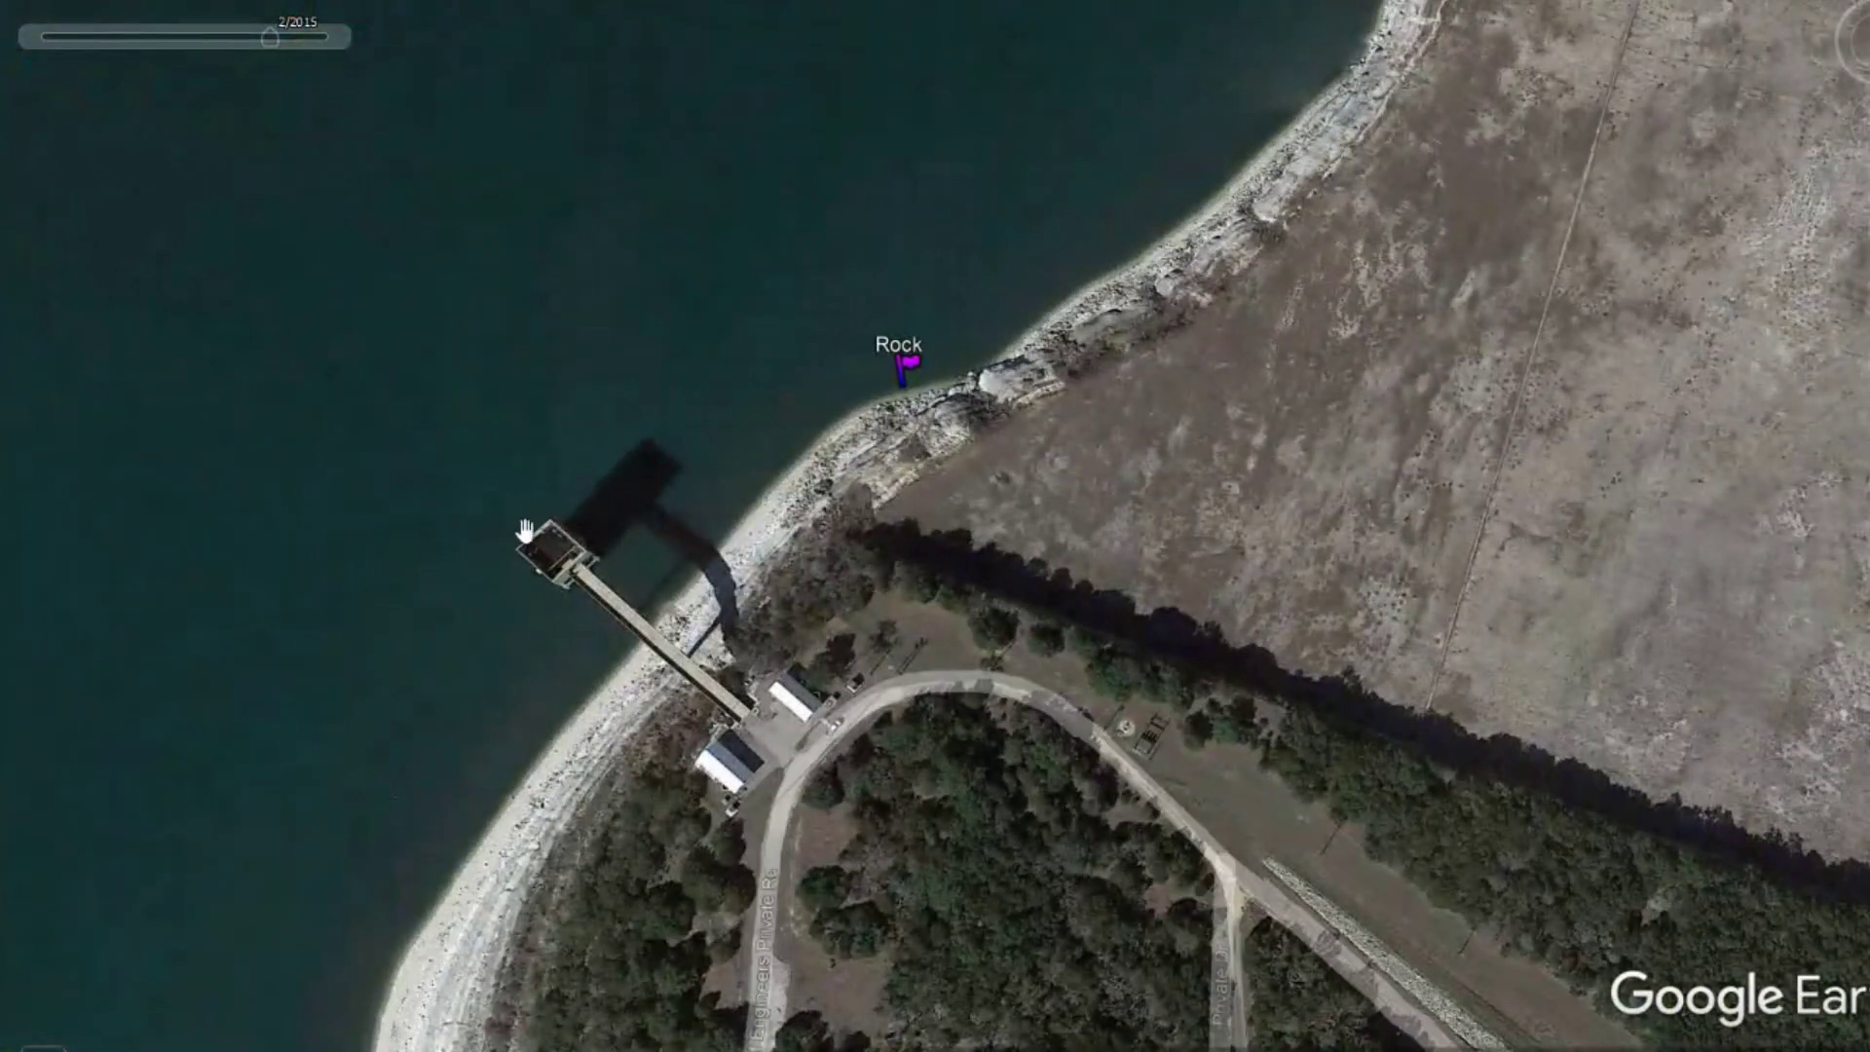
pyautogui.scroll(3, 1002, 493)
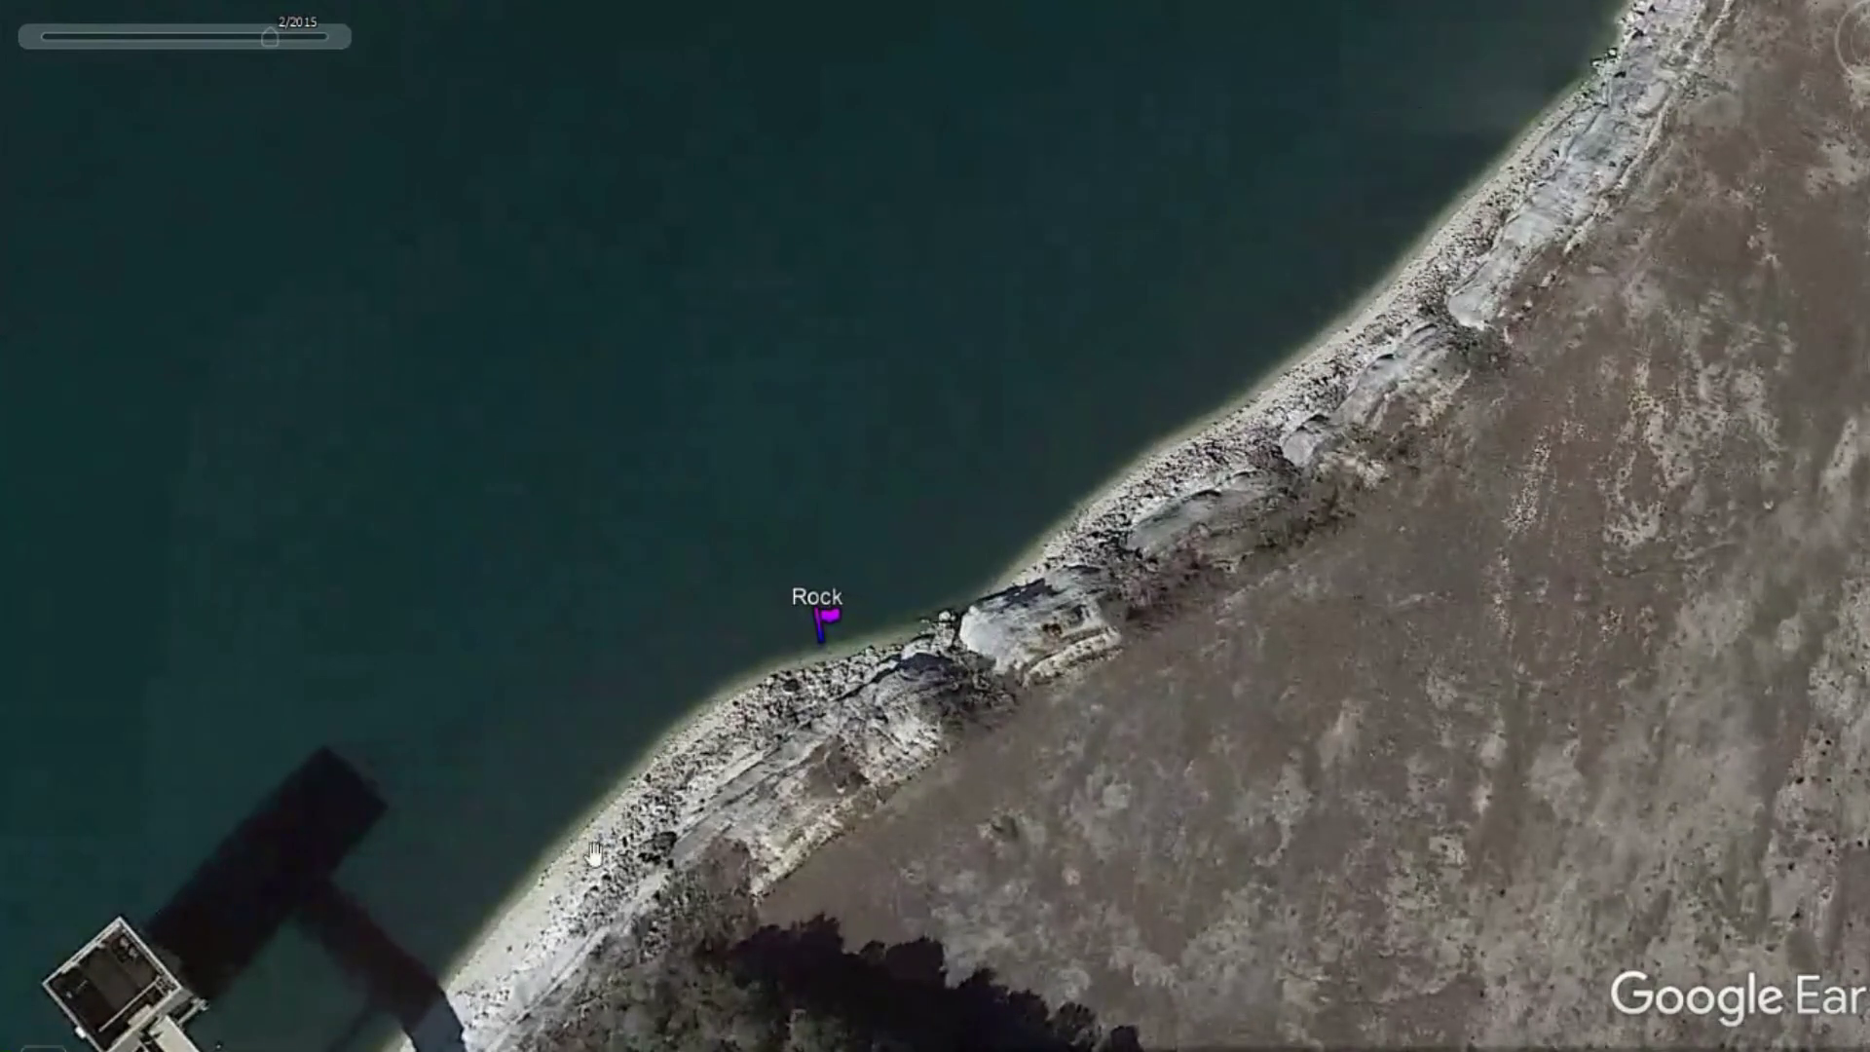
pyautogui.moveTo(699, 908); pyautogui.dragTo(1344, 396)
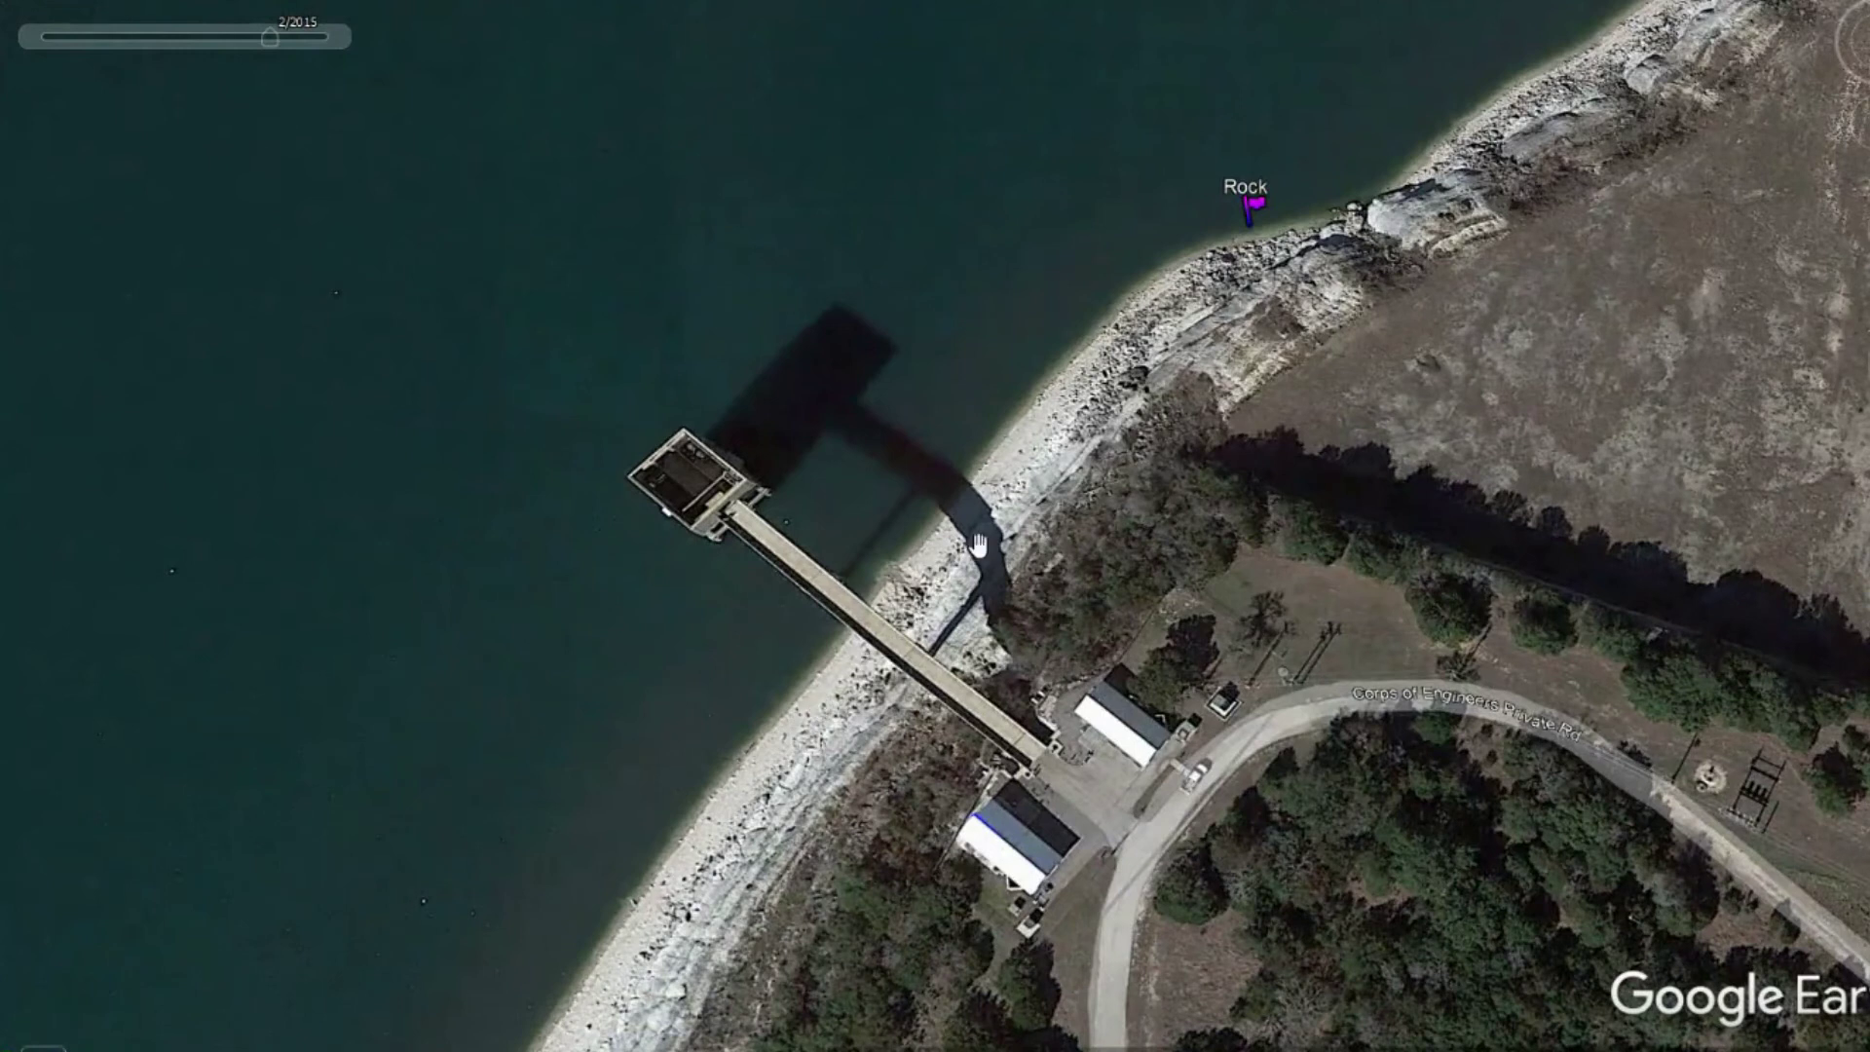
pyautogui.moveTo(1134, 426); pyautogui.dragTo(964, 596)
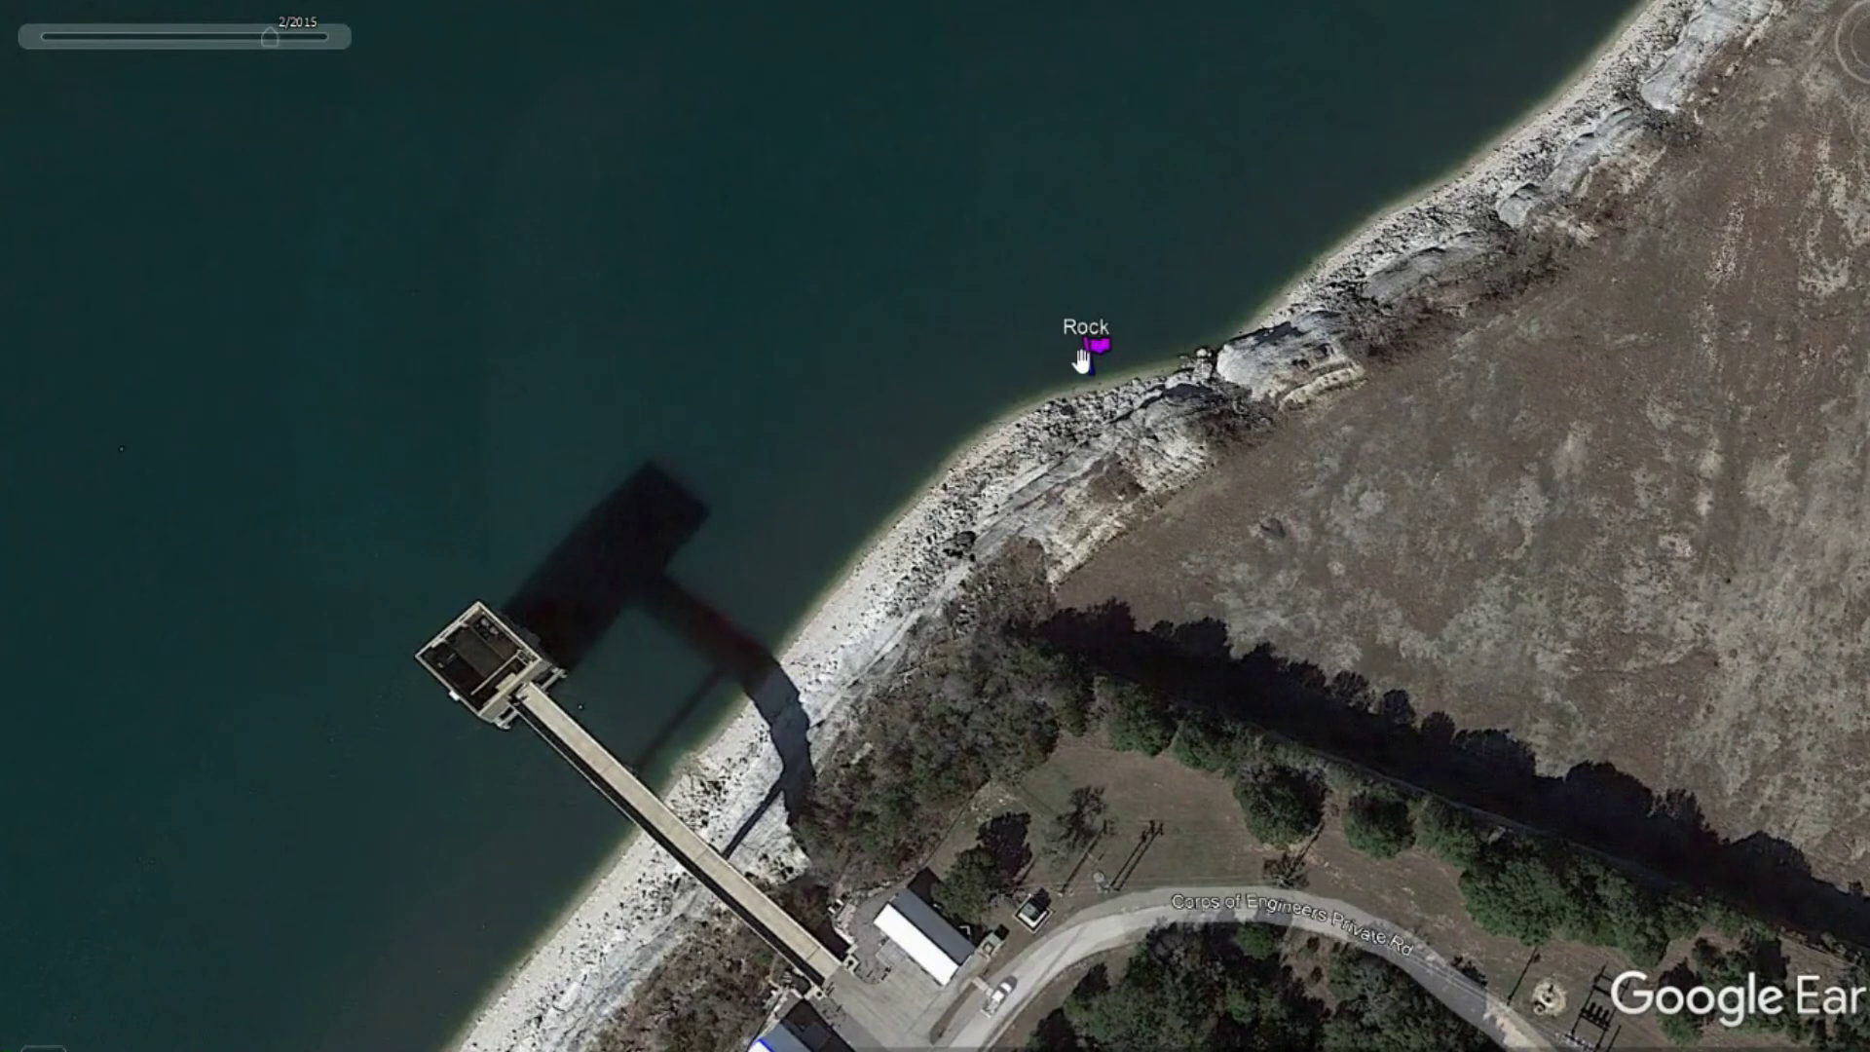
# Examine the Rock waypoint on the wooded point between the open field and the south end of the dam
pyautogui.scroll(-1, 1066, 346)
pyautogui.scroll(-4, 1120, 351)
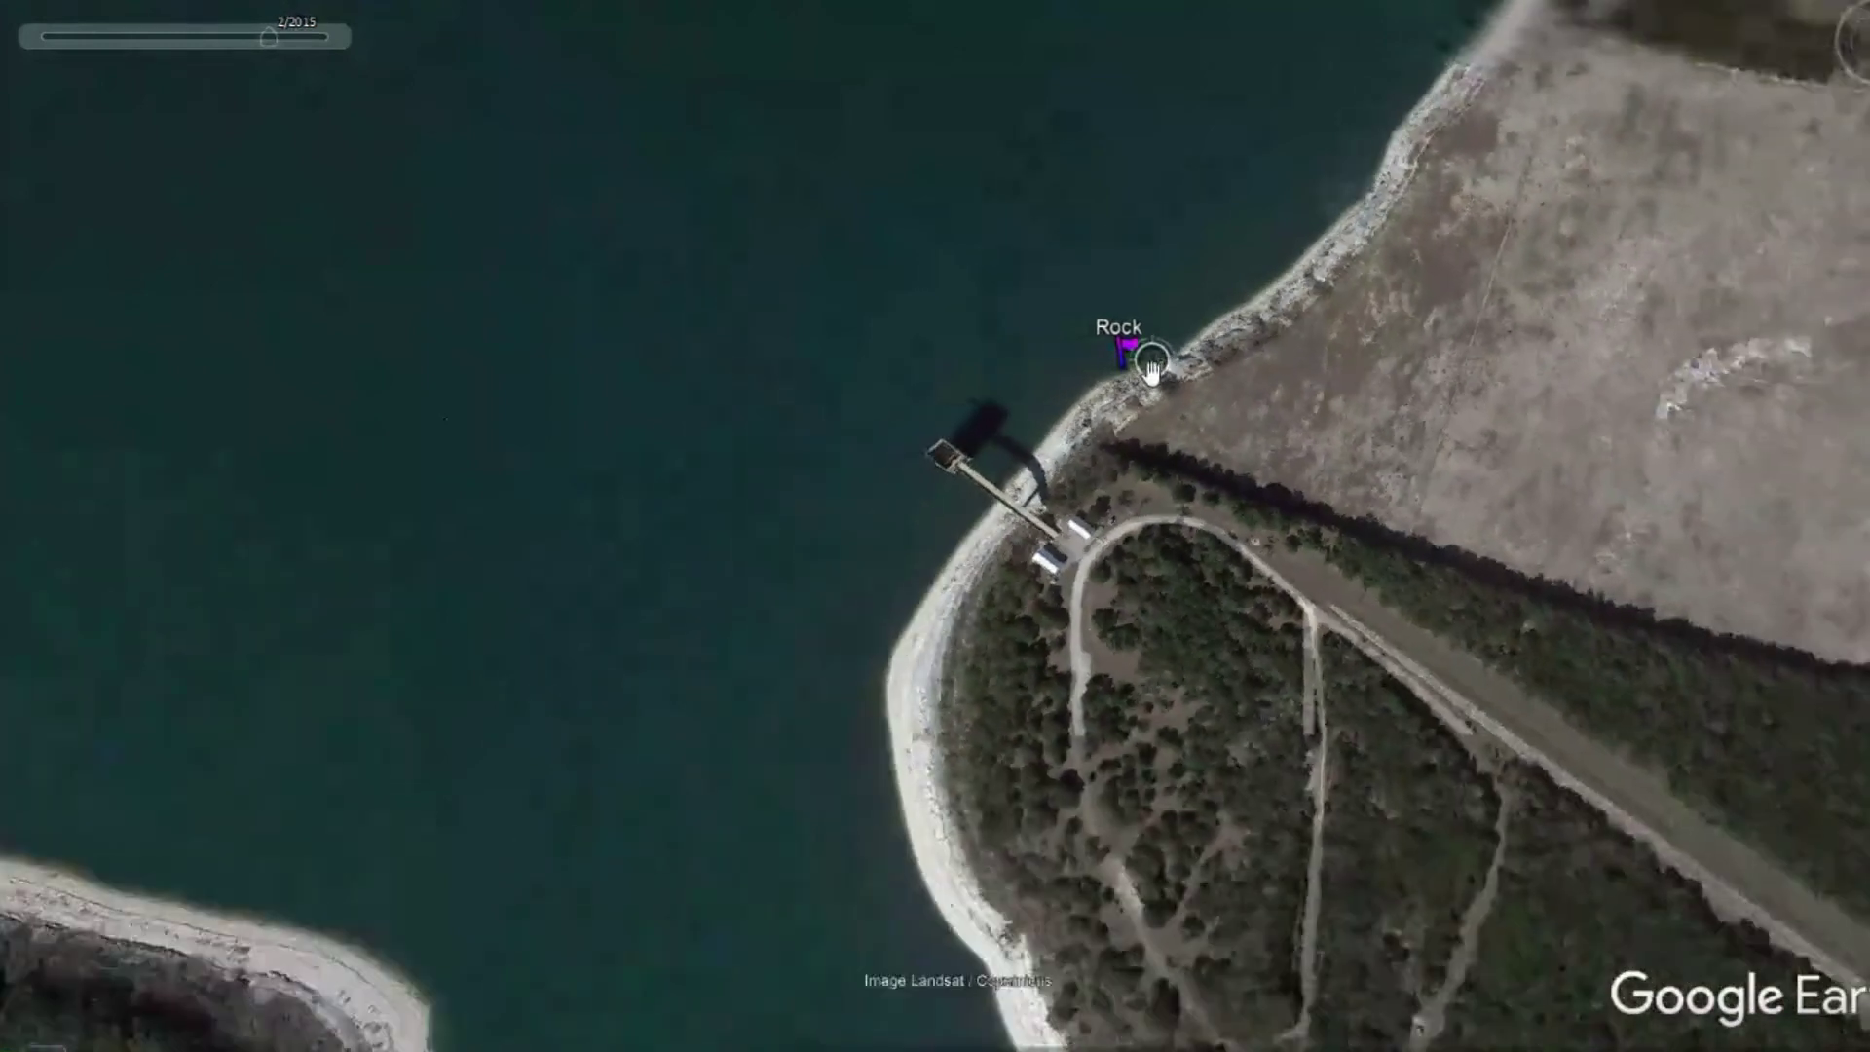
pyautogui.scroll(-3, 1153, 357)
pyautogui.moveTo(1149, 222); pyautogui.dragTo(779, 521)
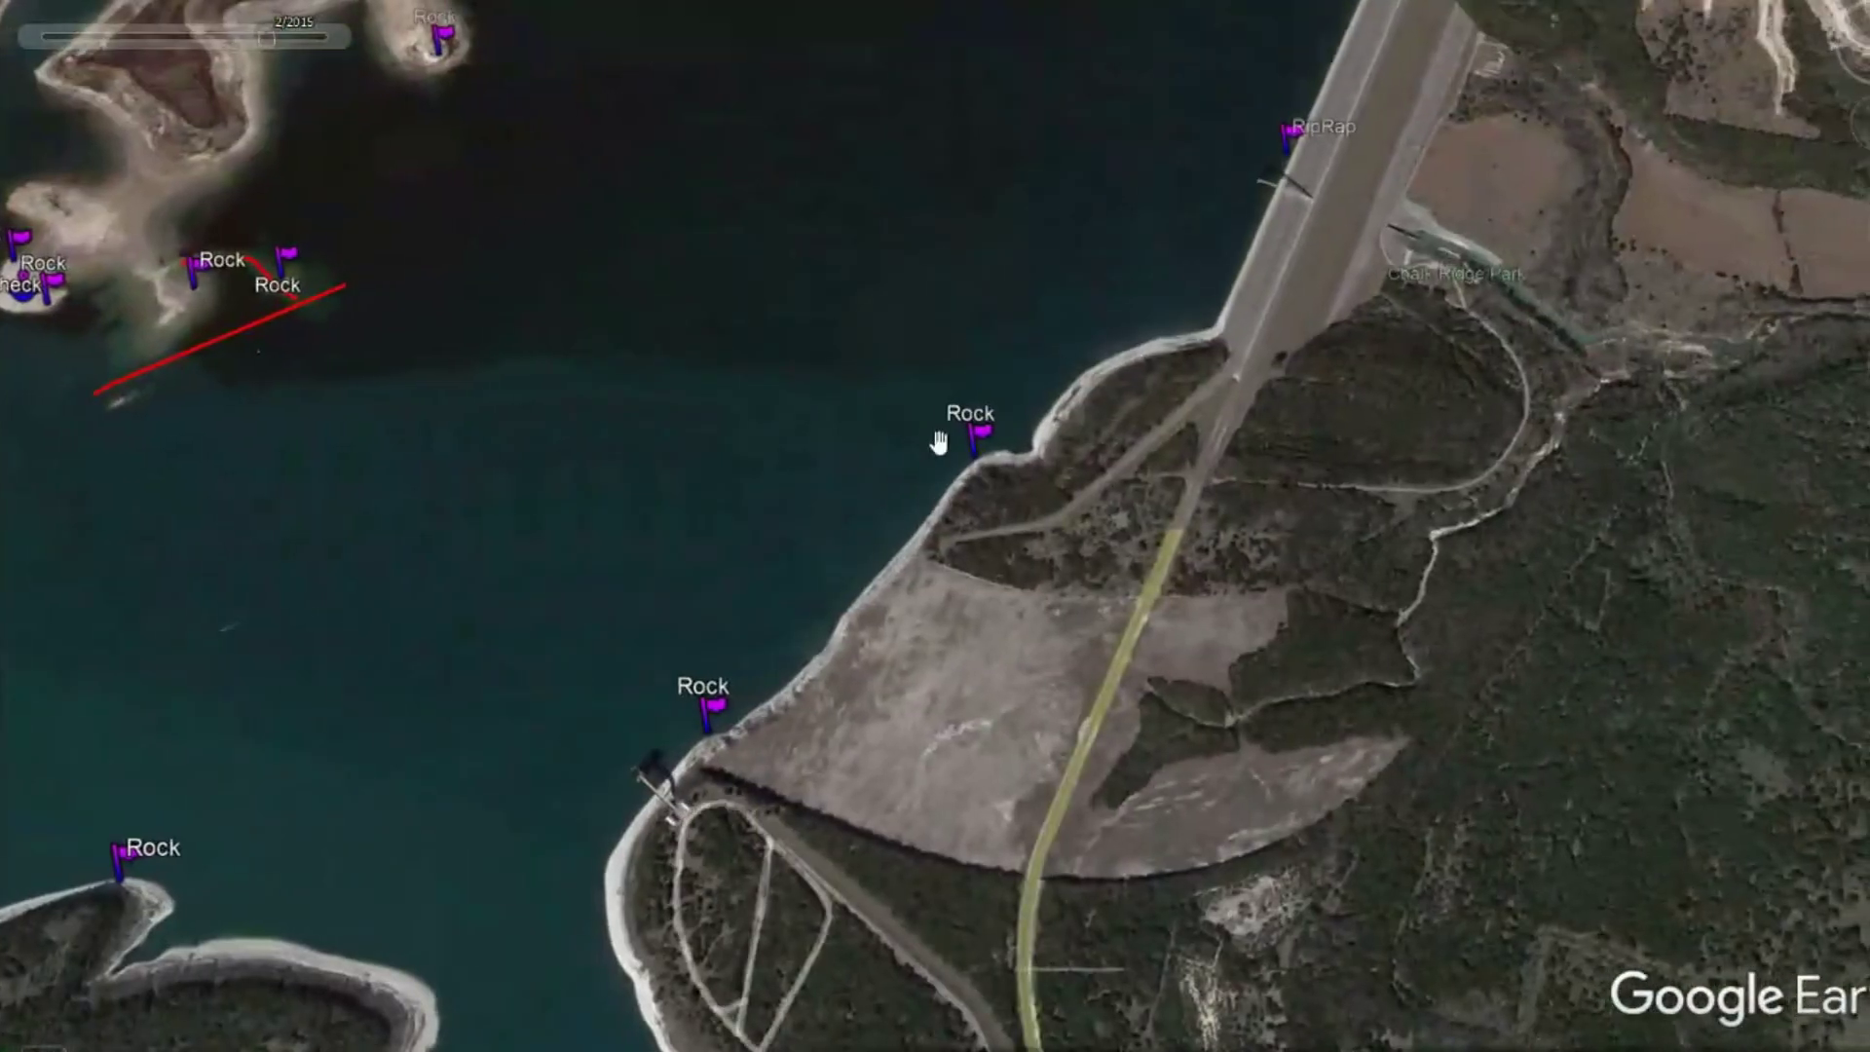
pyautogui.scroll(1, 959, 451)
pyautogui.scroll(3, 967, 453)
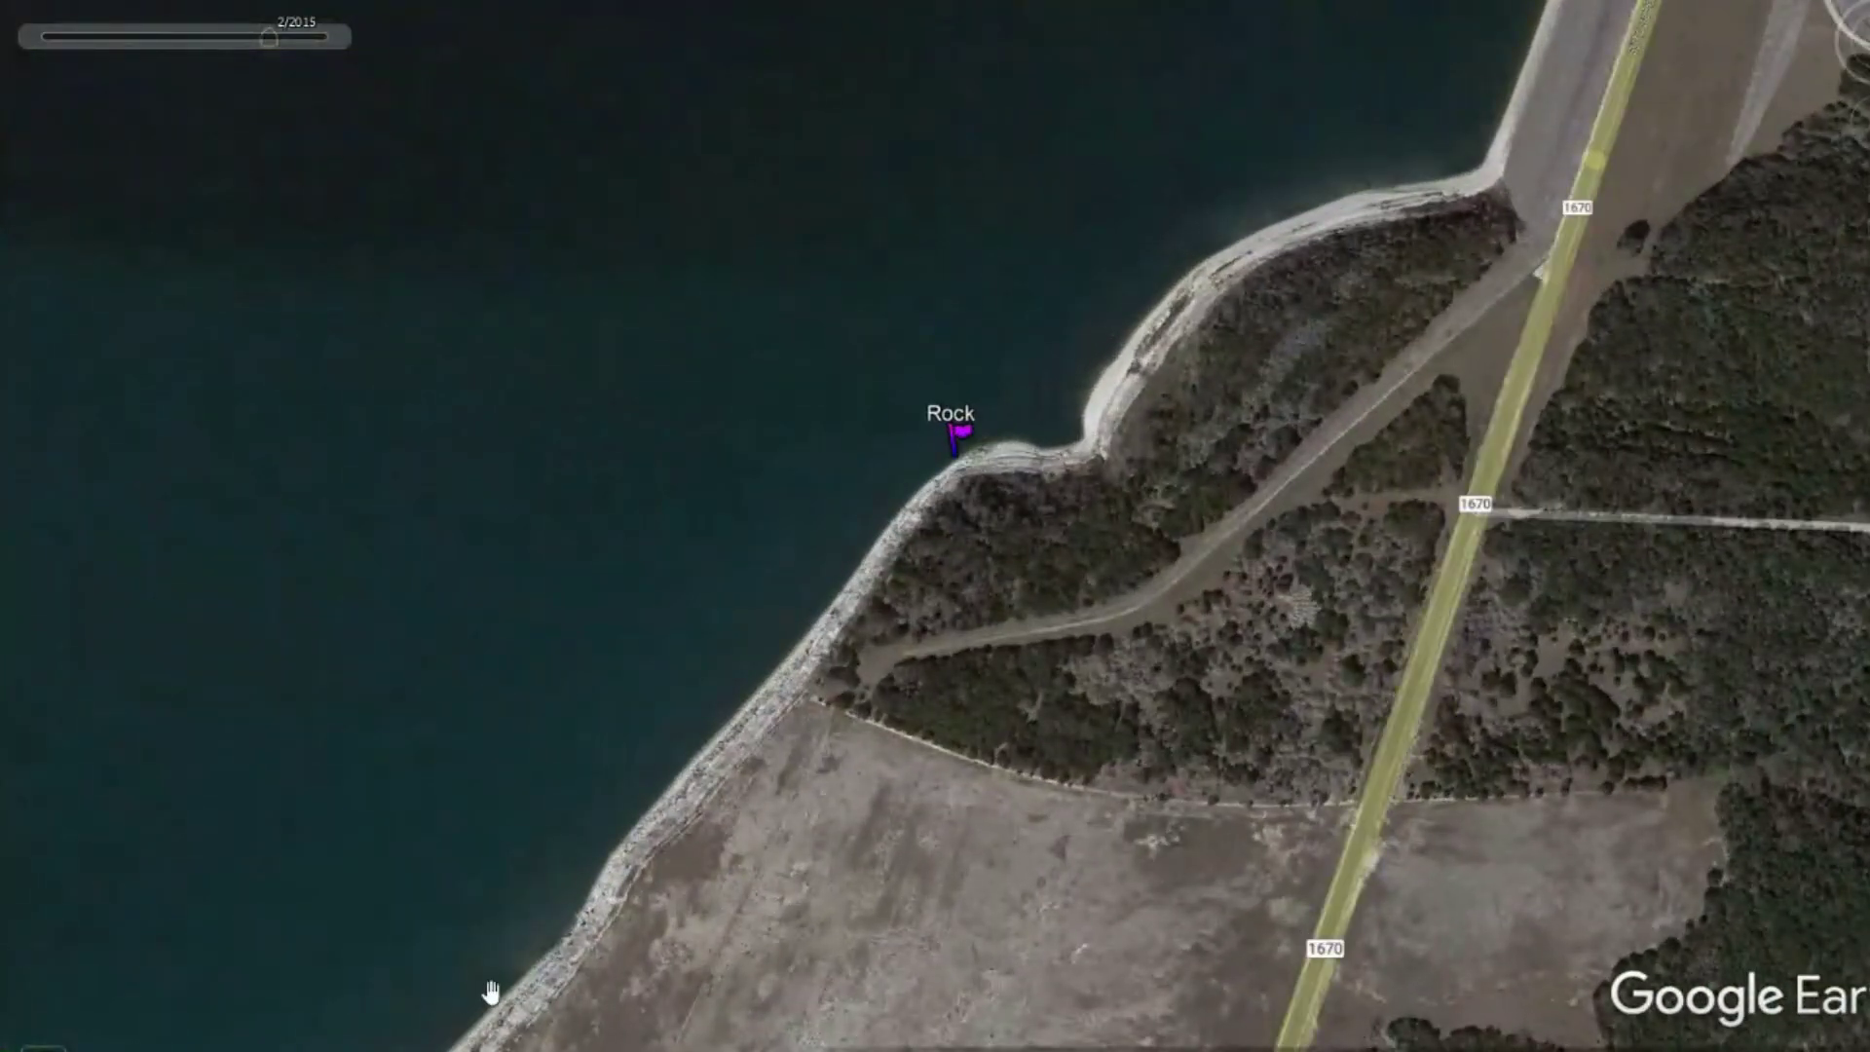
pyautogui.scroll(3, 951, 462)
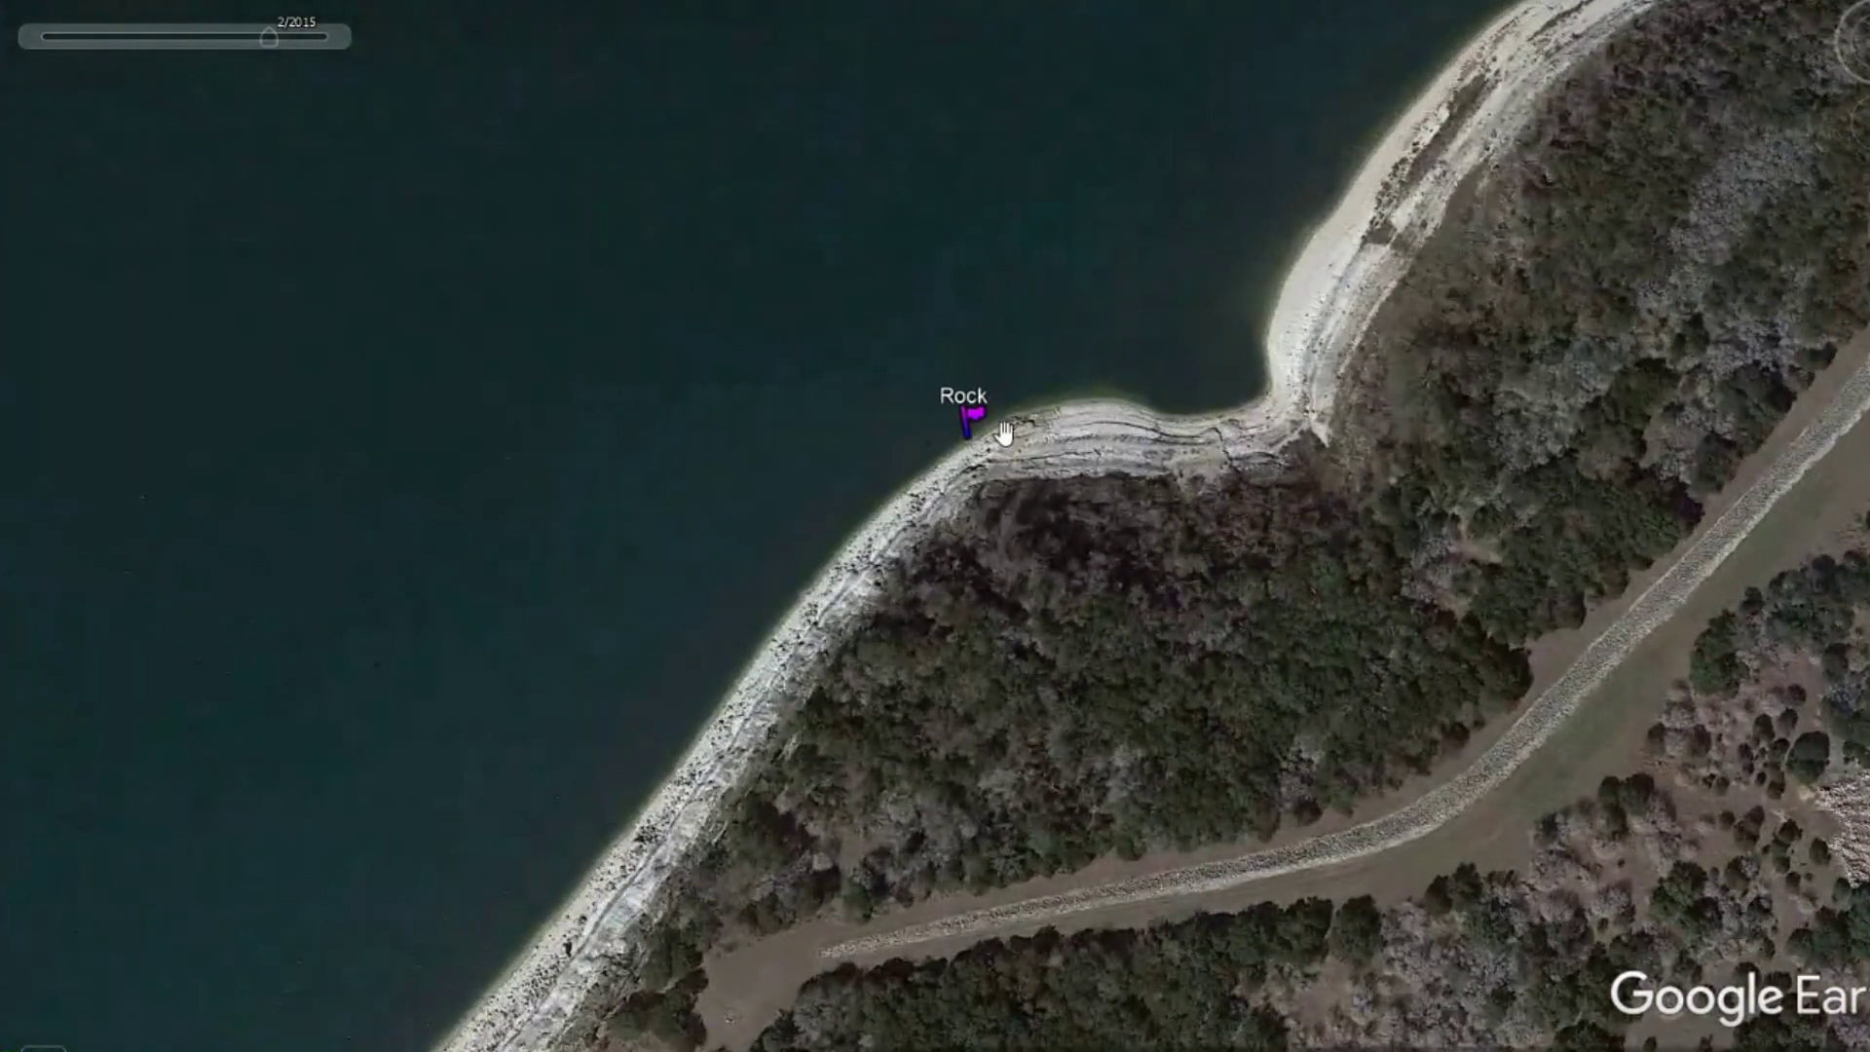
# Compare the bank between the two Rock waypoints southwest of the dam in the 7/2022 and 2/2015 imagery
pyautogui.scroll(-5, 991, 440)
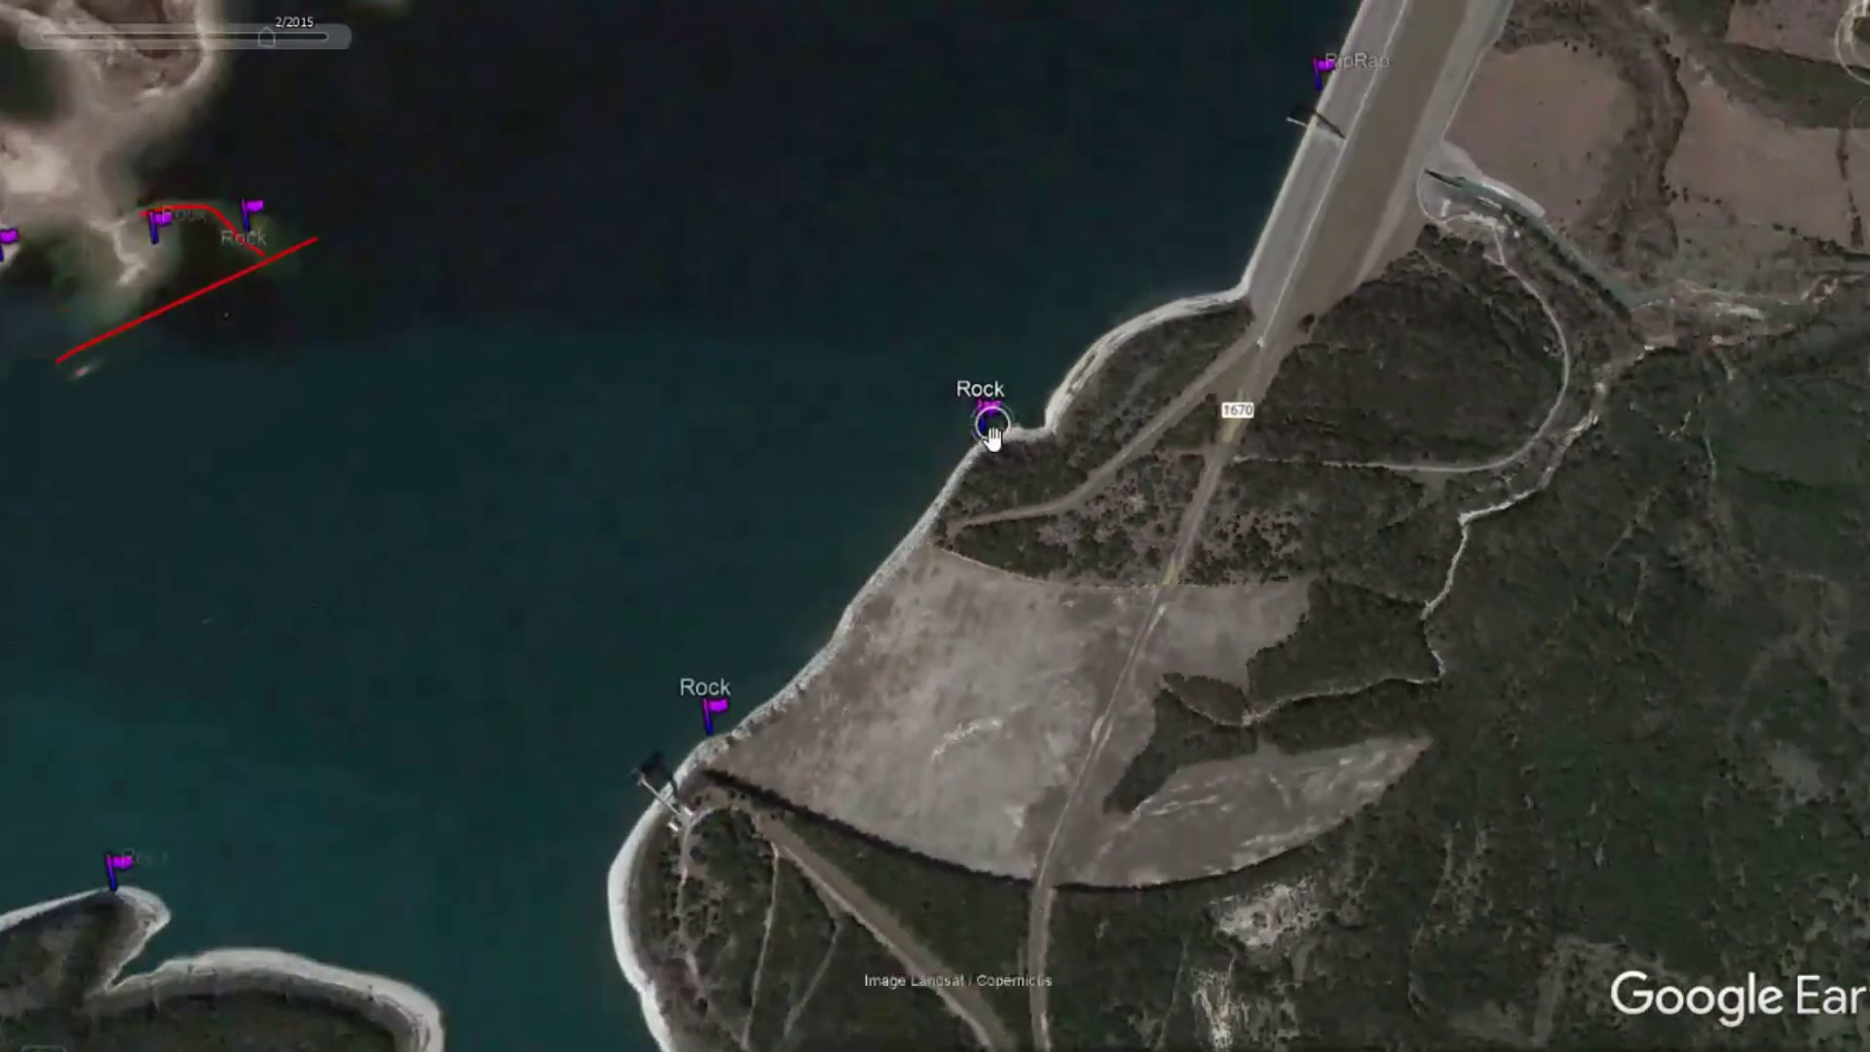
pyautogui.moveTo(268, 39); pyautogui.dragTo(435, 45)
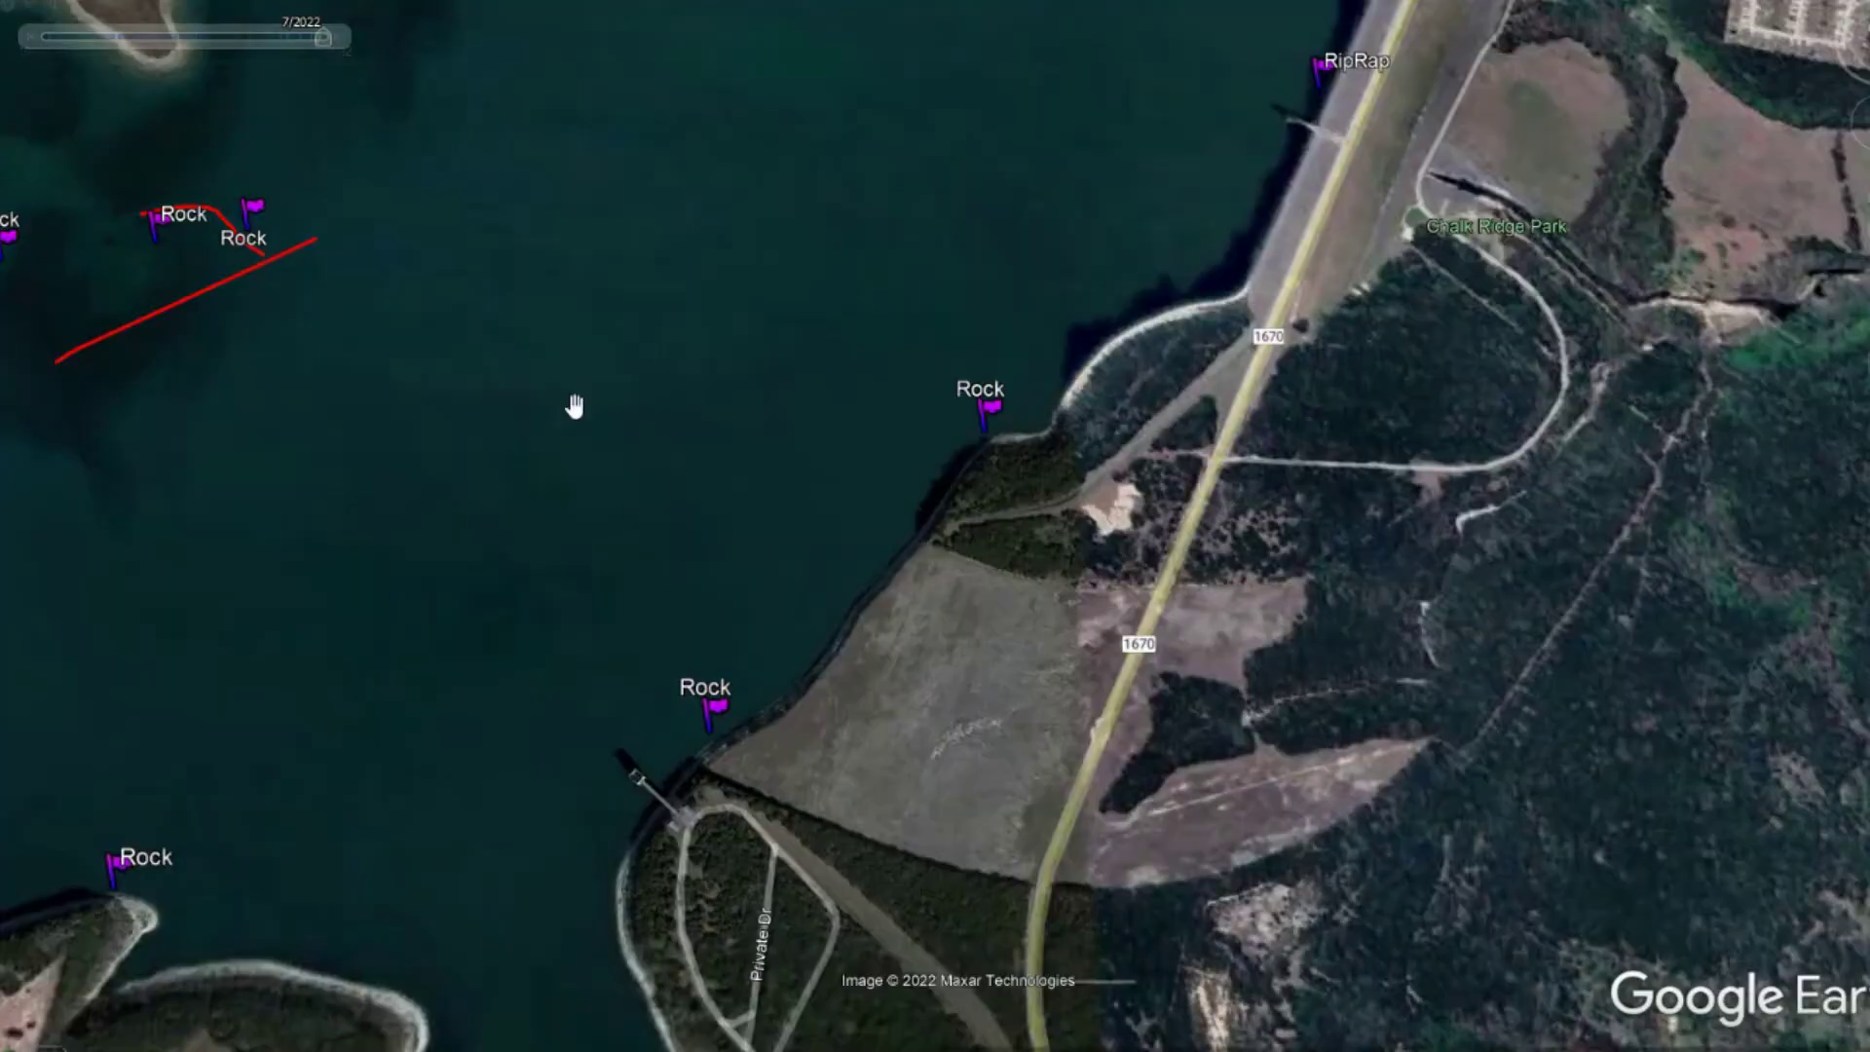
pyautogui.scroll(1, 796, 725)
pyautogui.scroll(3, 796, 726)
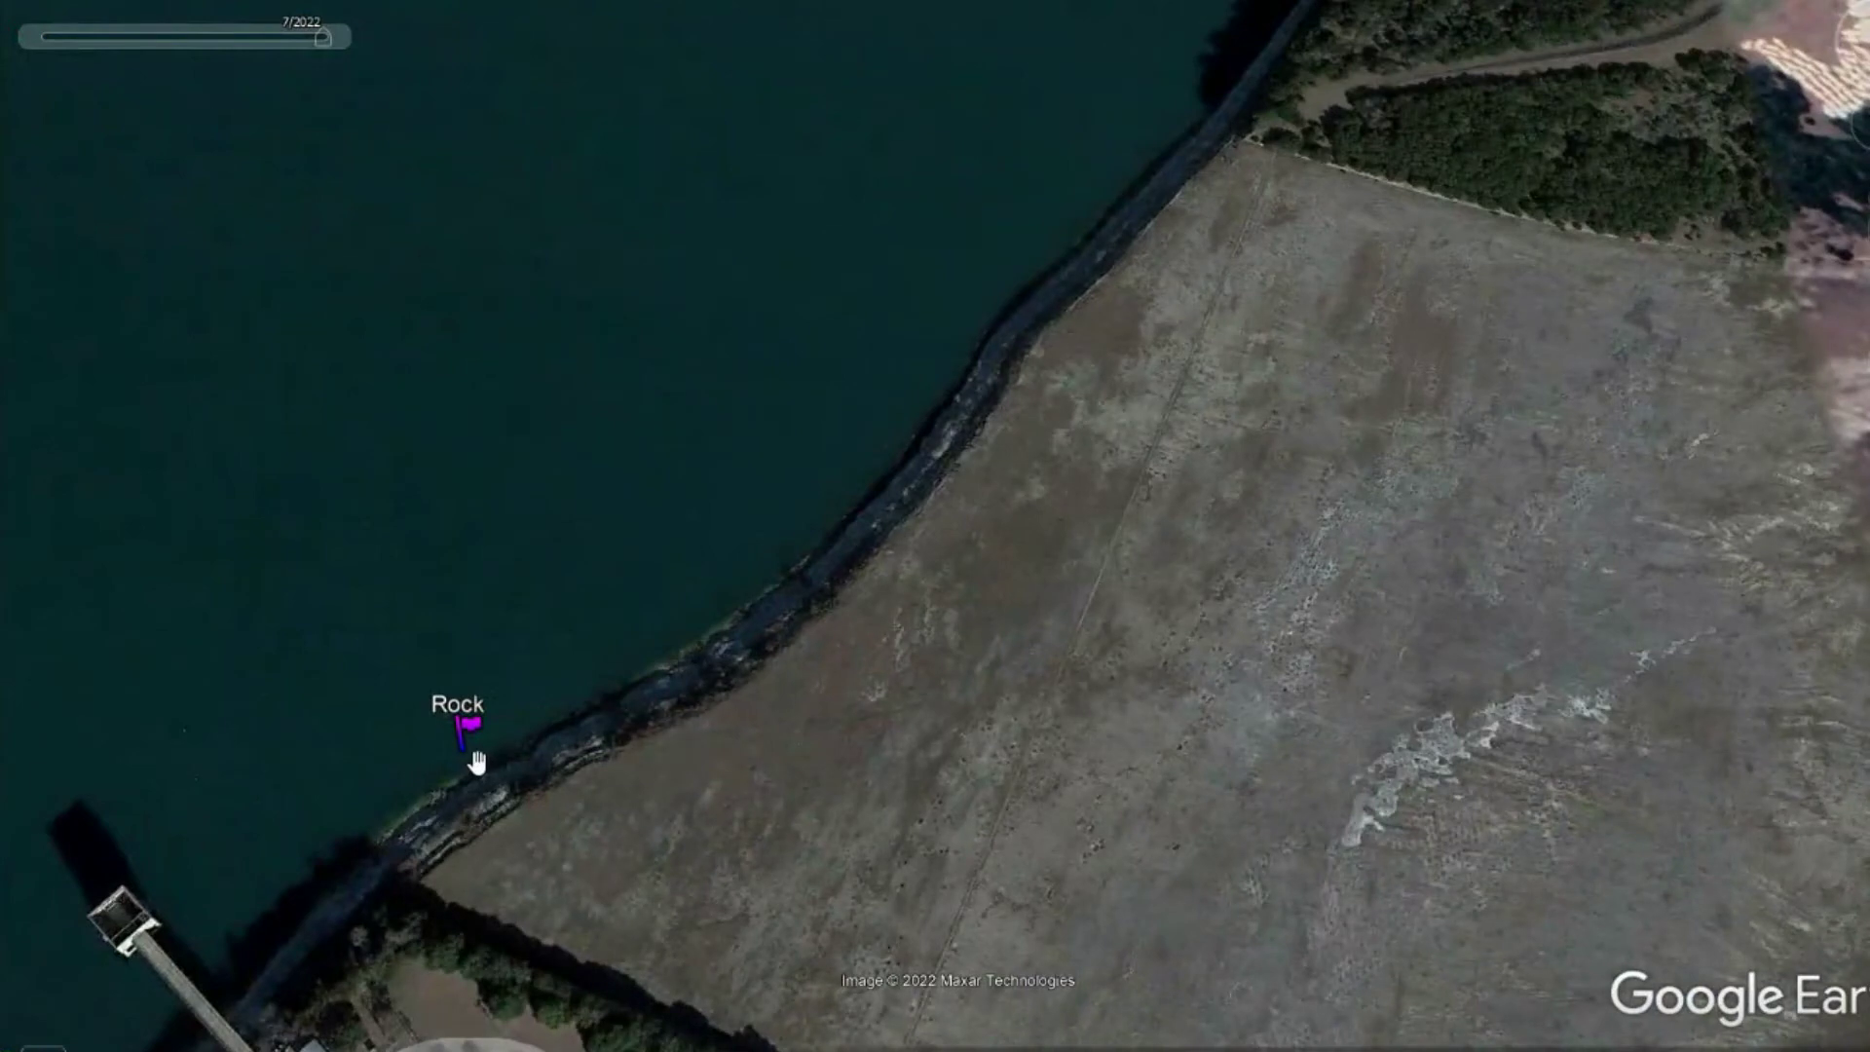
pyautogui.moveTo(1081, 259); pyautogui.dragTo(844, 599)
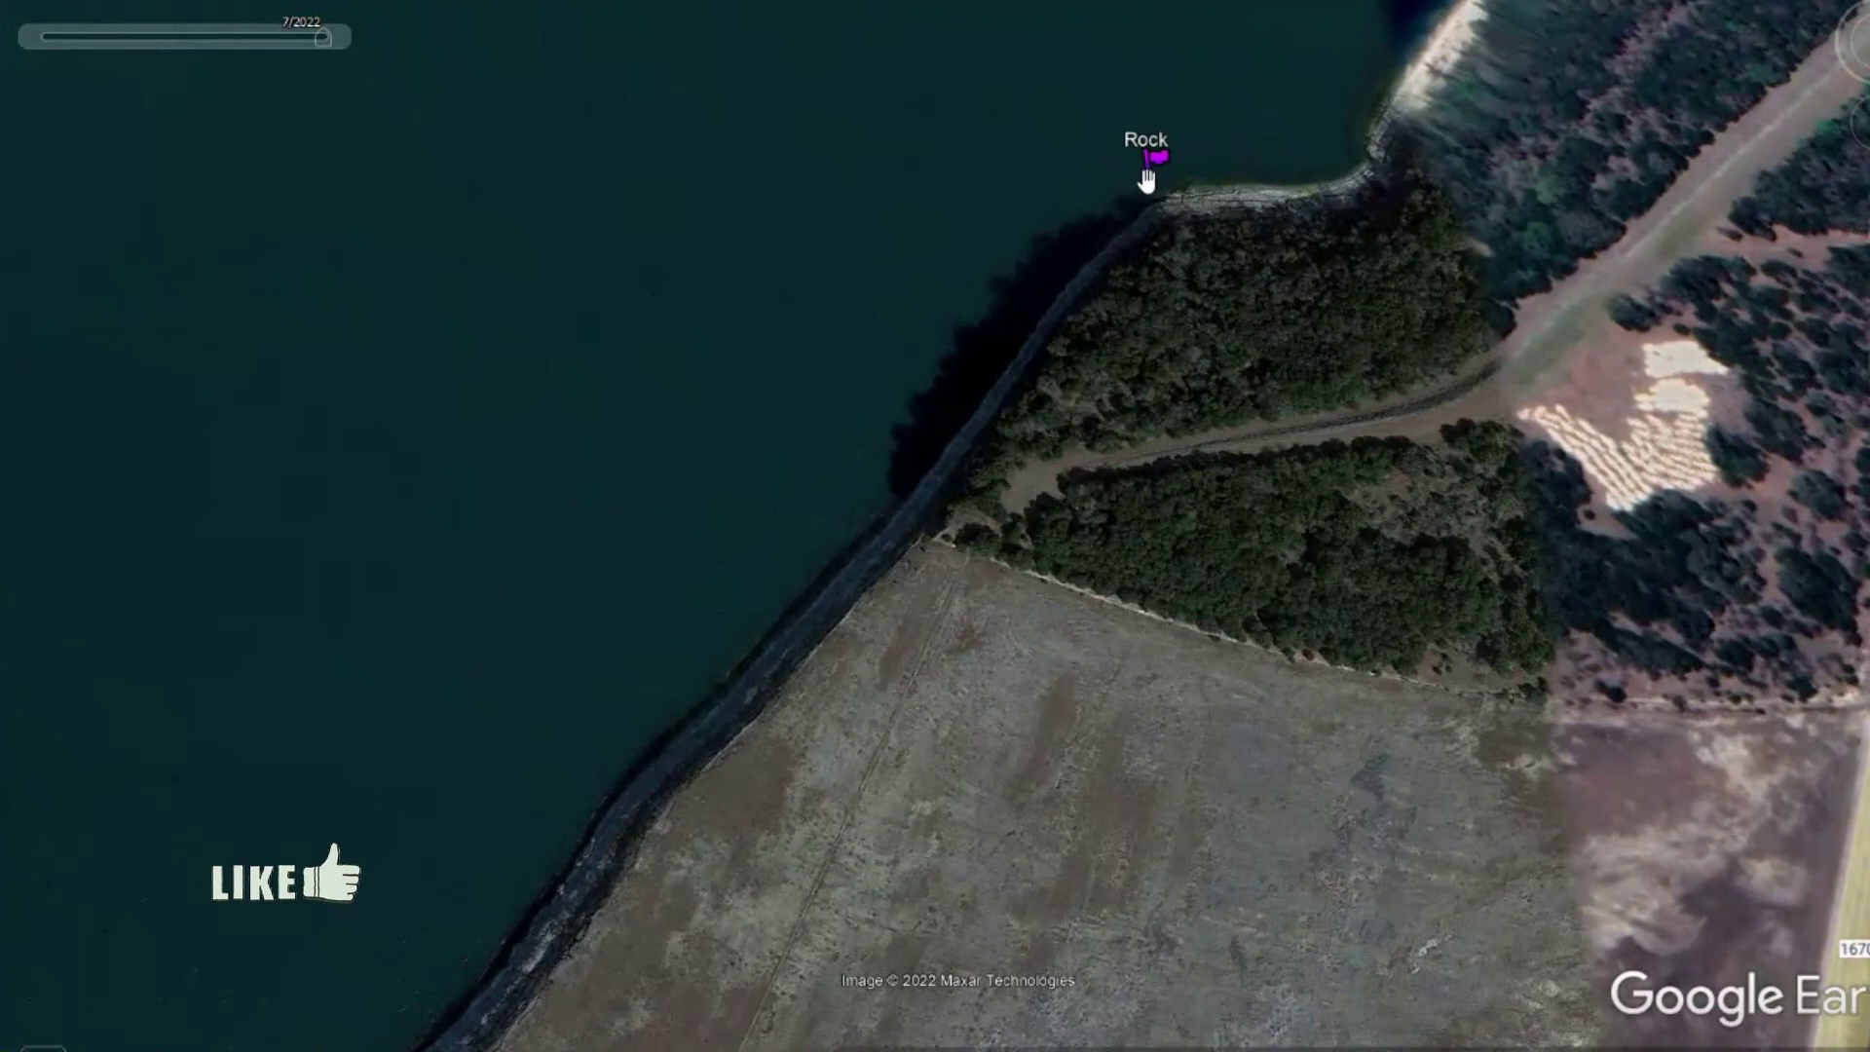
pyautogui.click(36, 38)
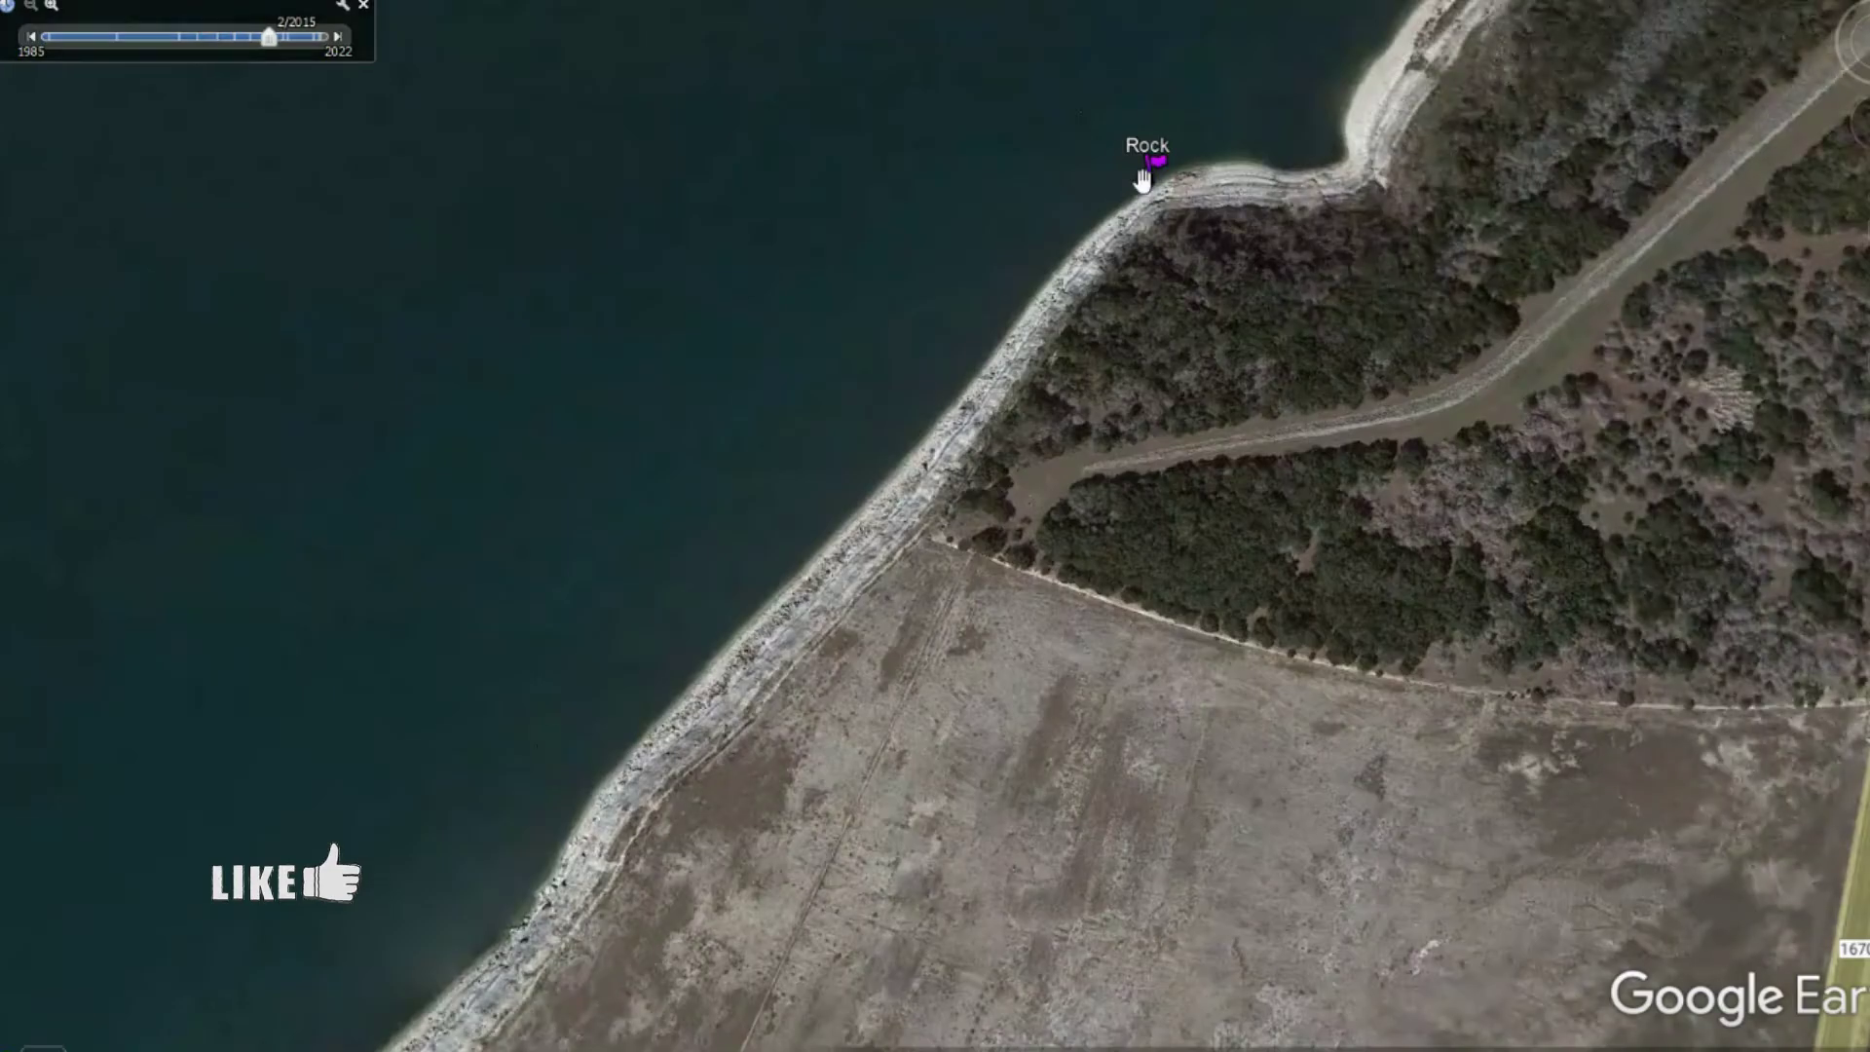
# Inspect the RipRap waypoint on the dam face and the walkway structure beside it
pyautogui.moveTo(1233, 361); pyautogui.dragTo(611, 925)
pyautogui.scroll(-3, 610, 926)
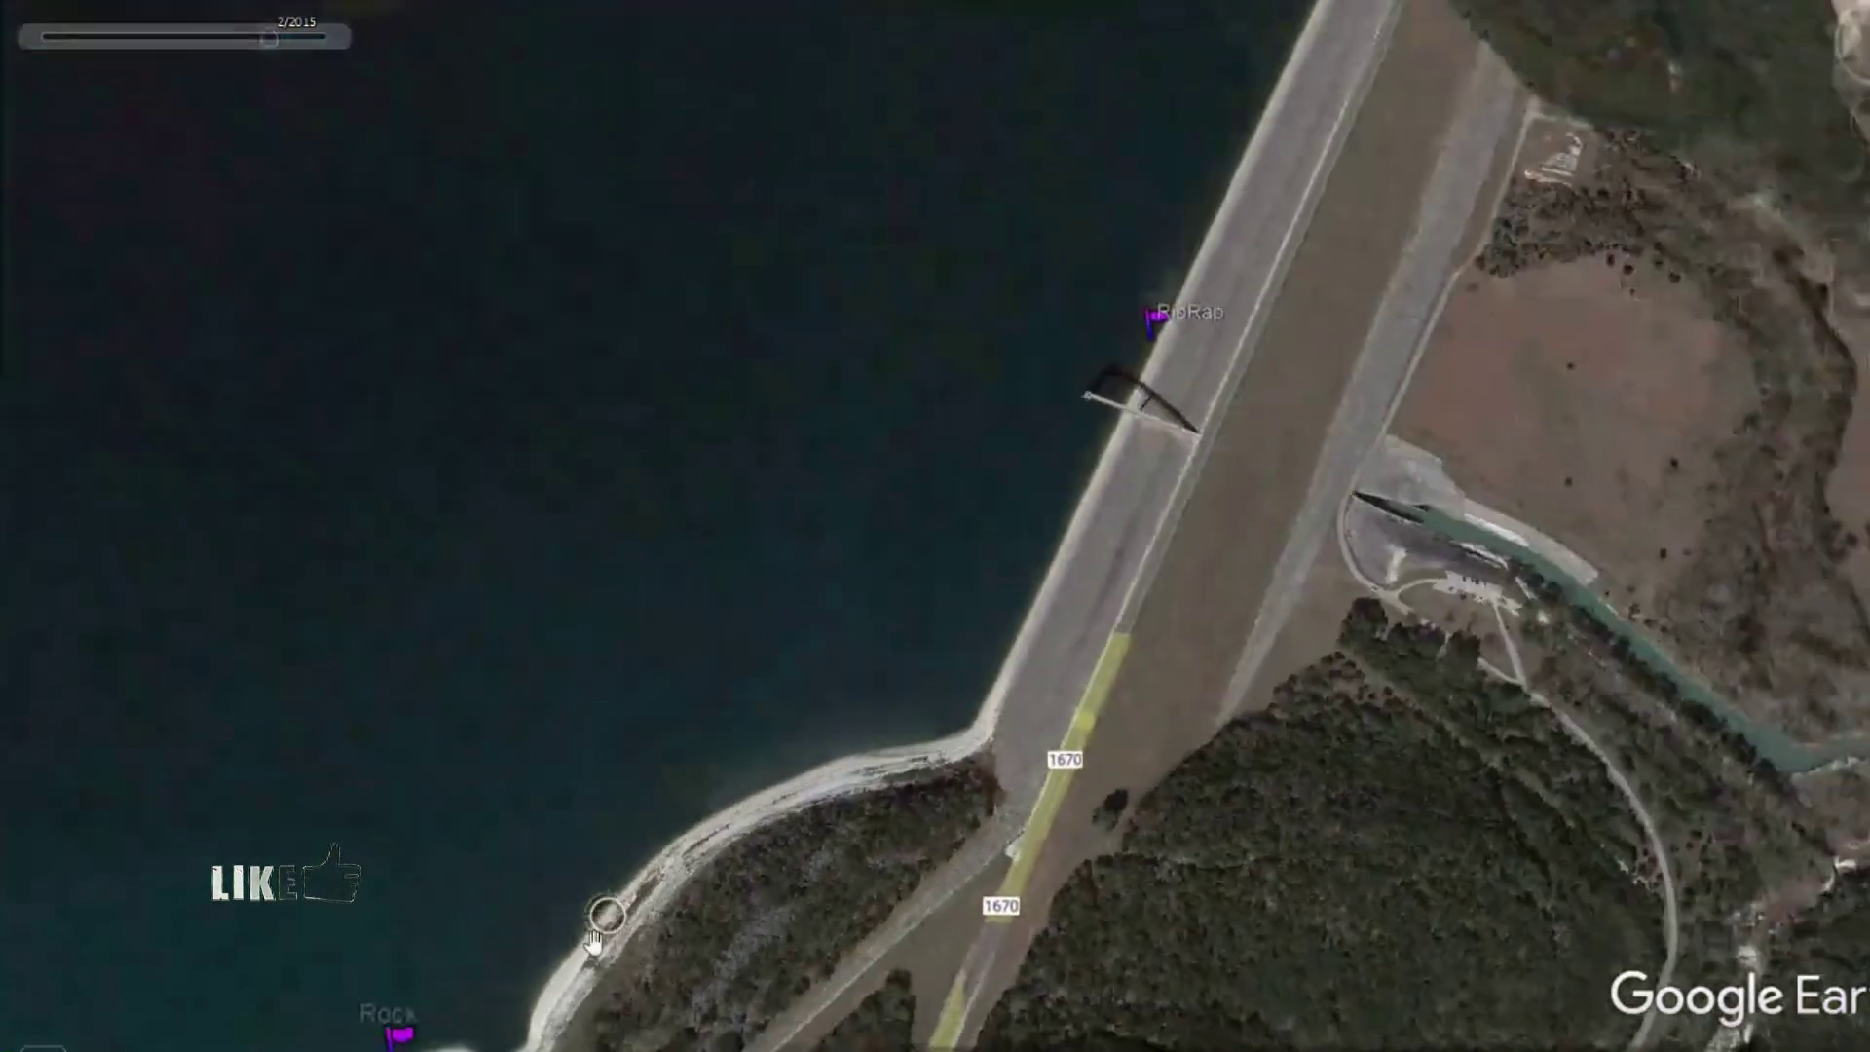
pyautogui.scroll(-3, 796, 826)
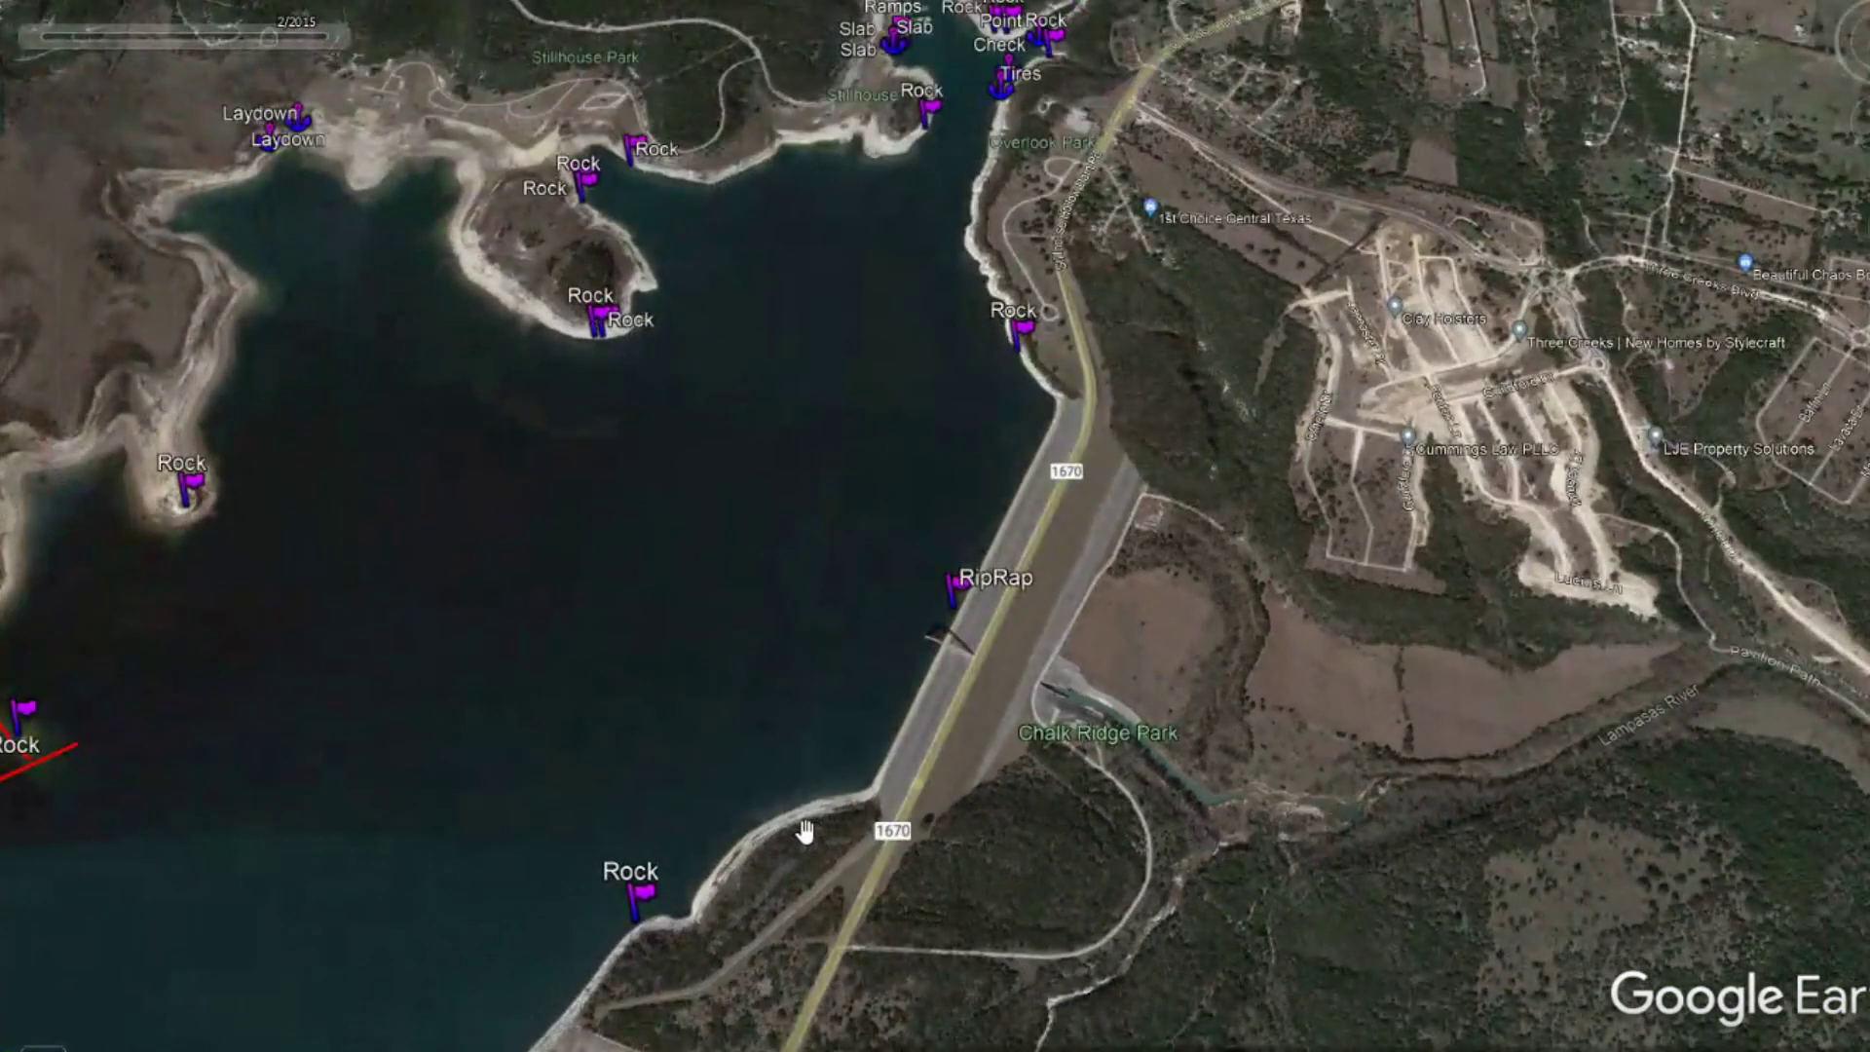
pyautogui.scroll(3, 939, 637)
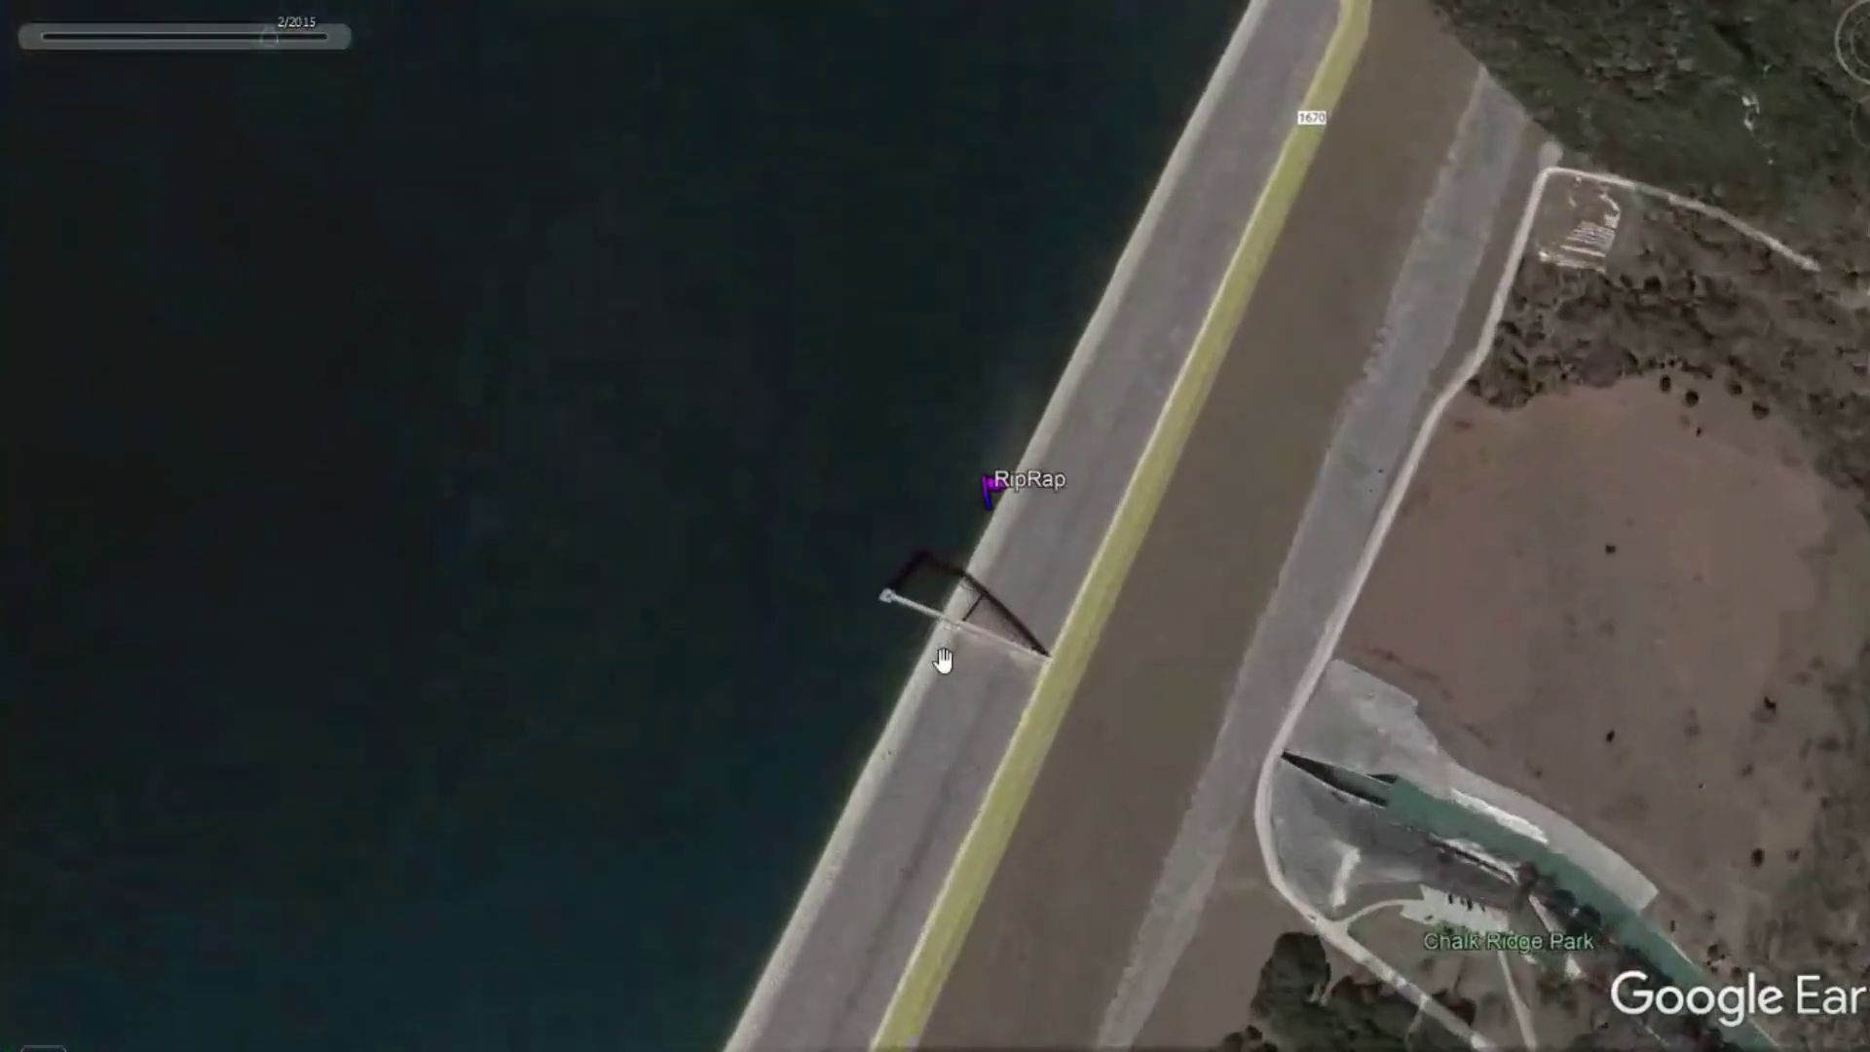
pyautogui.scroll(2, 931, 708)
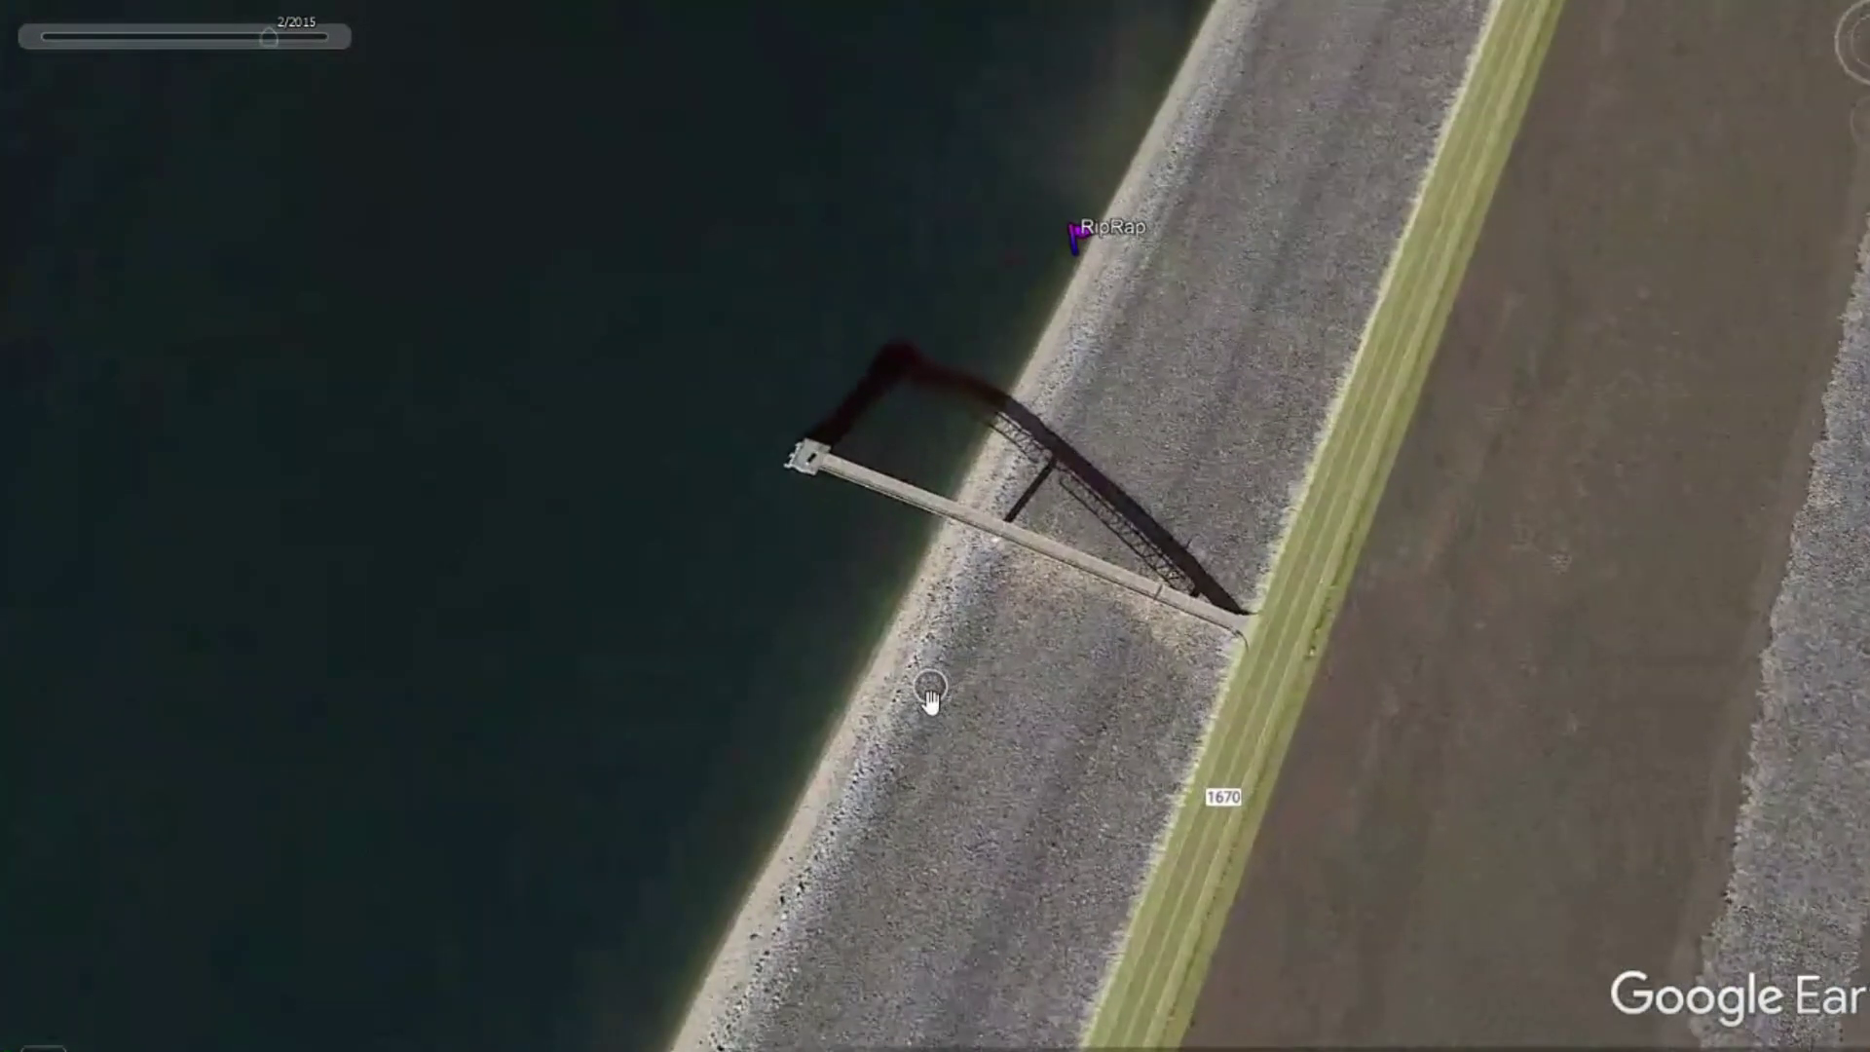
pyautogui.scroll(-3, 948, 645)
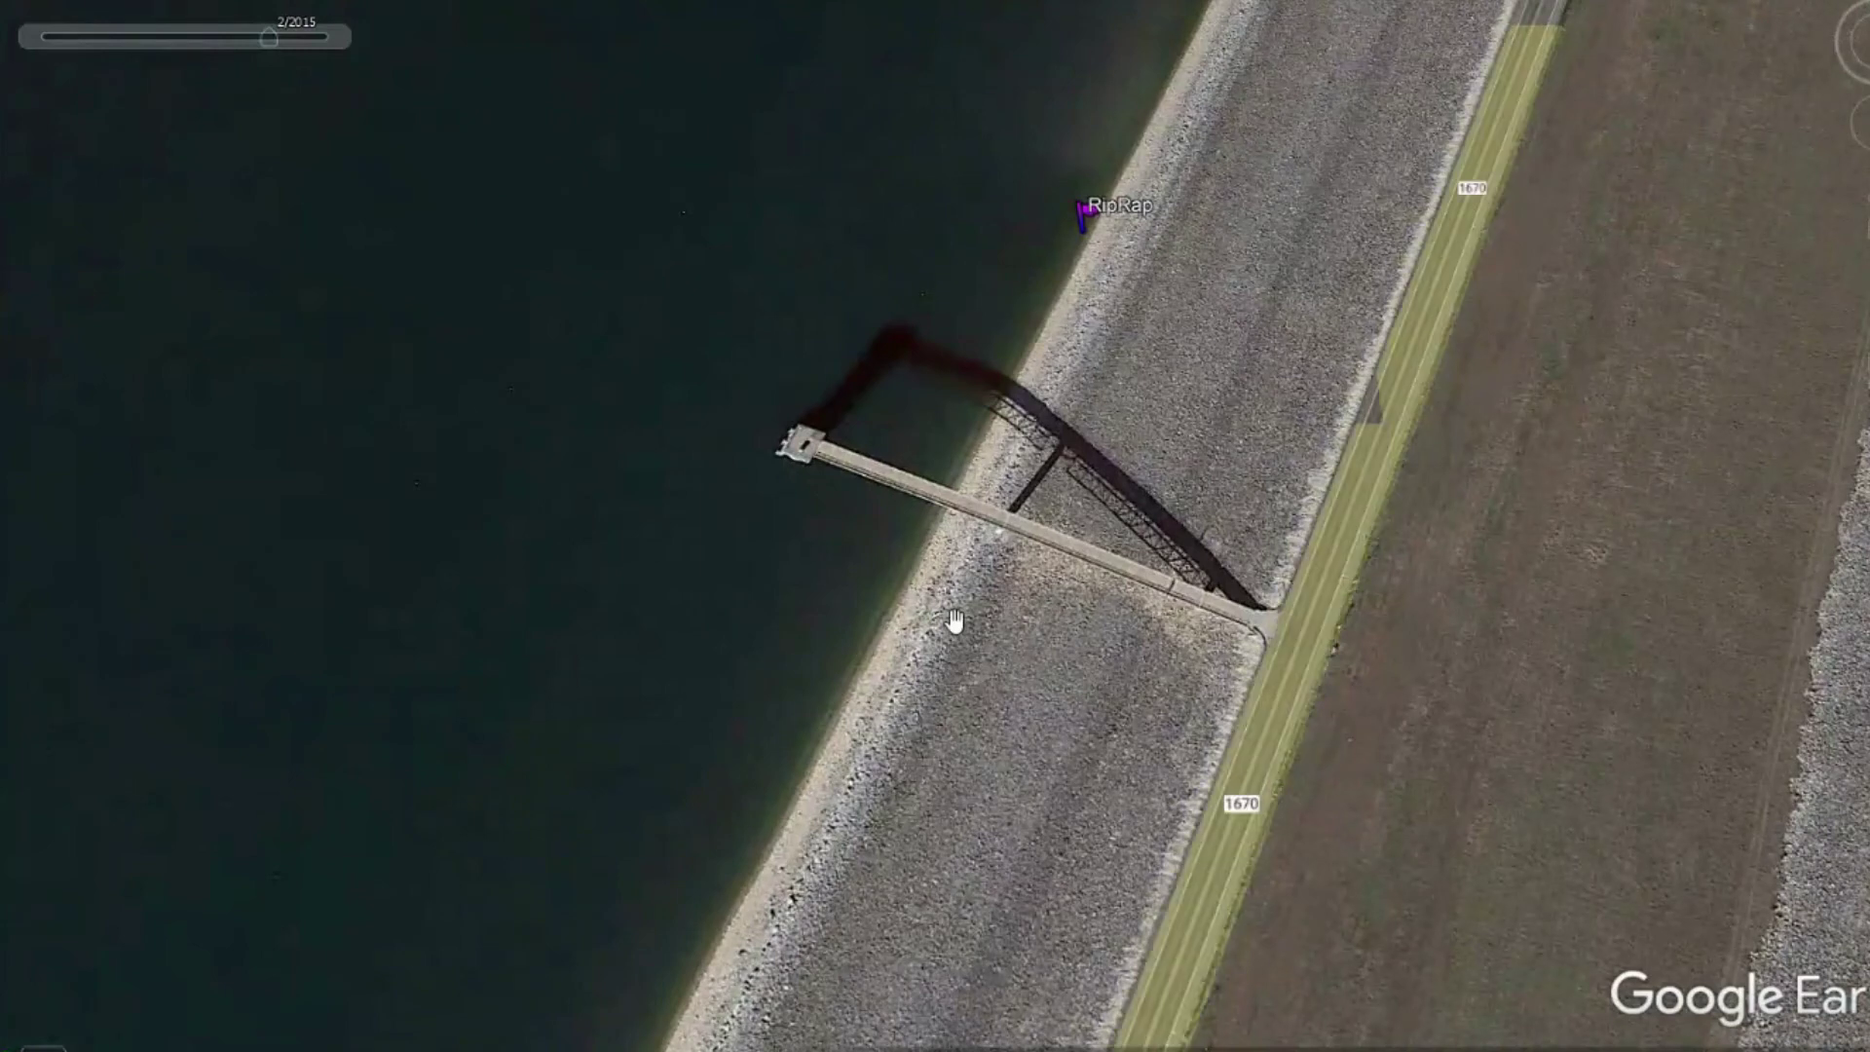
pyautogui.scroll(2, 908, 655)
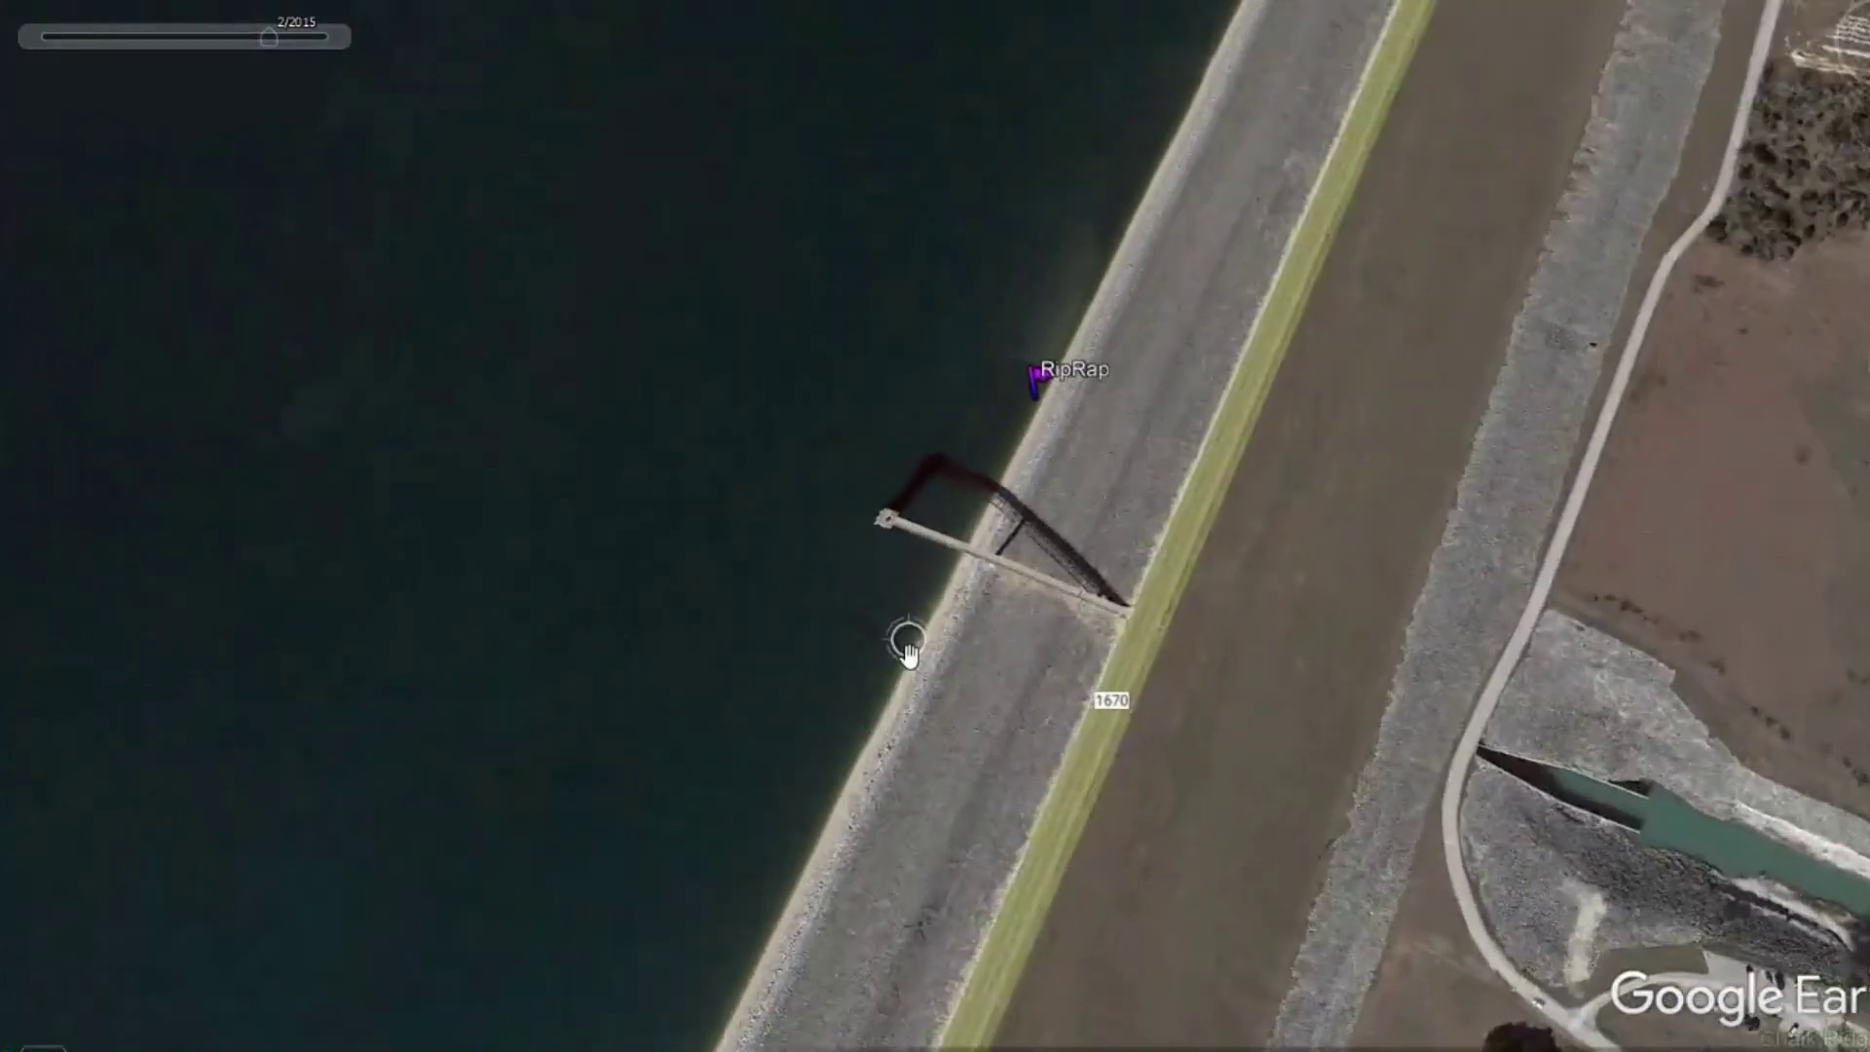
# Look over all the waypoints and traced lines across the entire lake
pyautogui.scroll(-1, 1115, 403)
pyautogui.scroll(-3, 1098, 450)
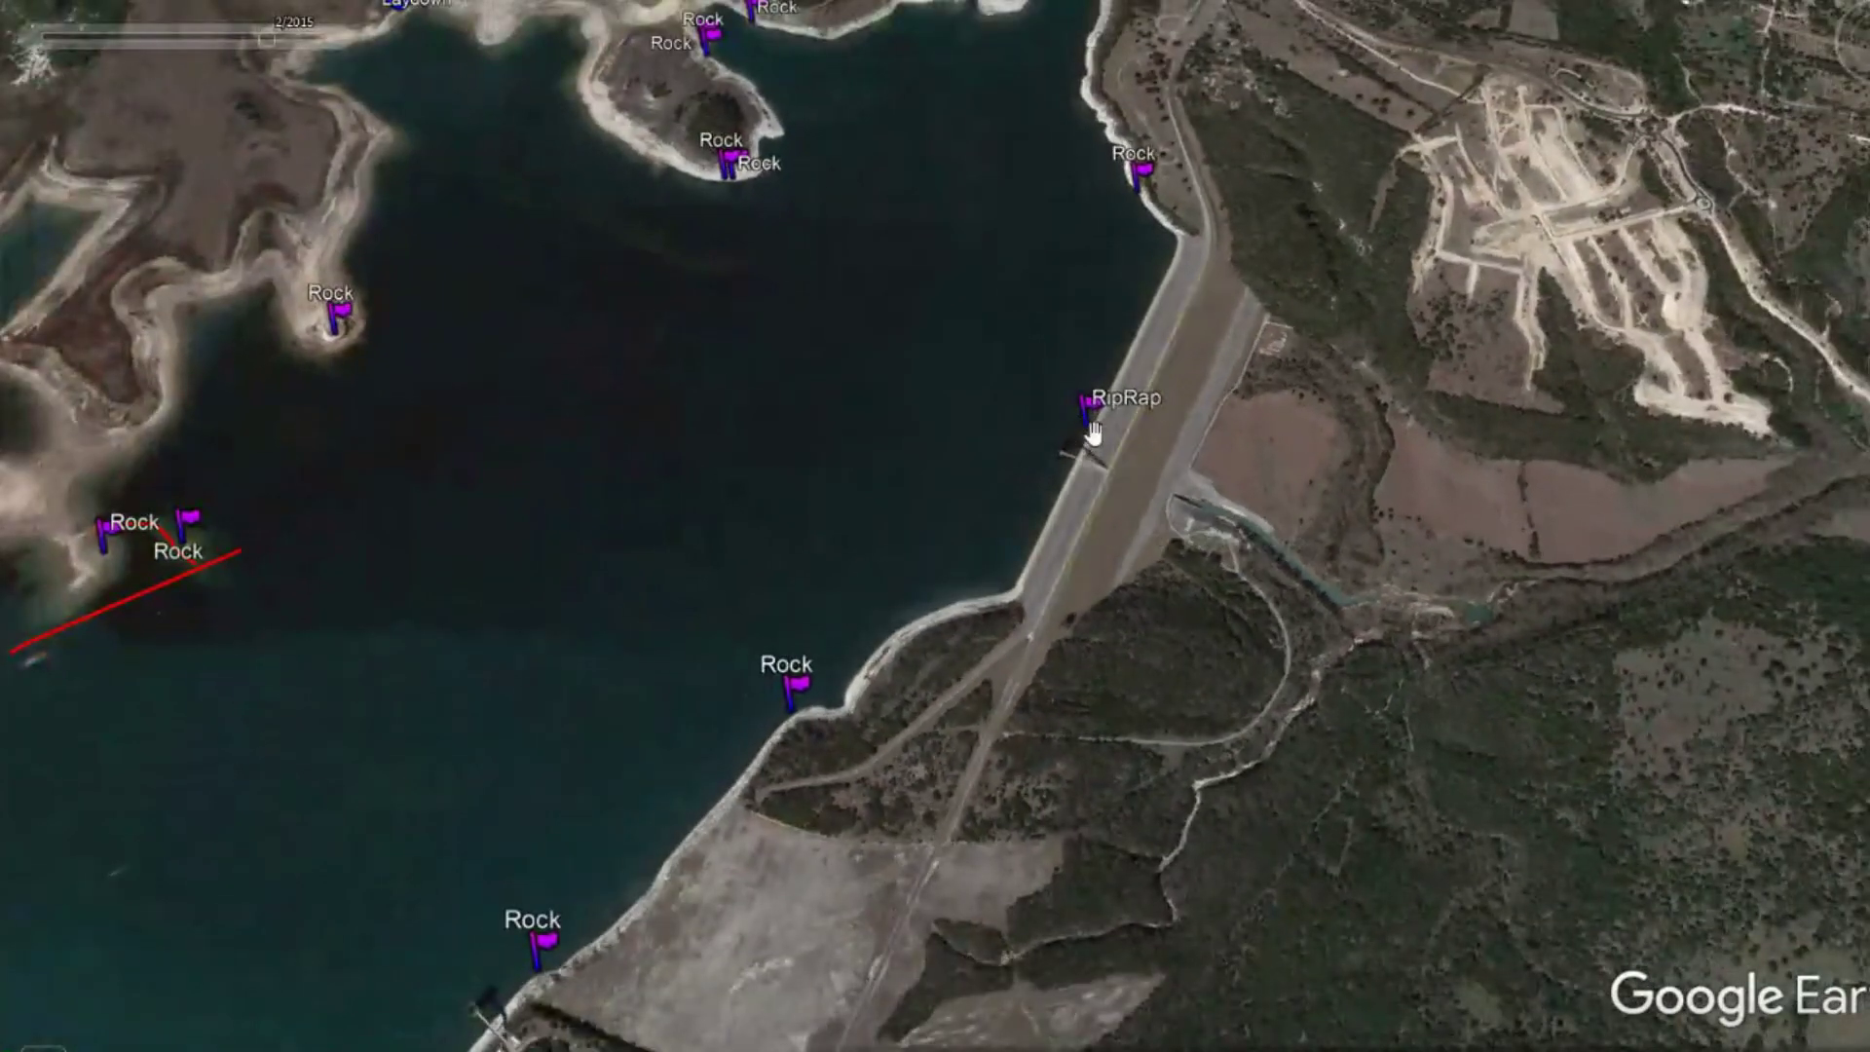
pyautogui.scroll(1, 1089, 429)
pyautogui.scroll(-5, 1089, 430)
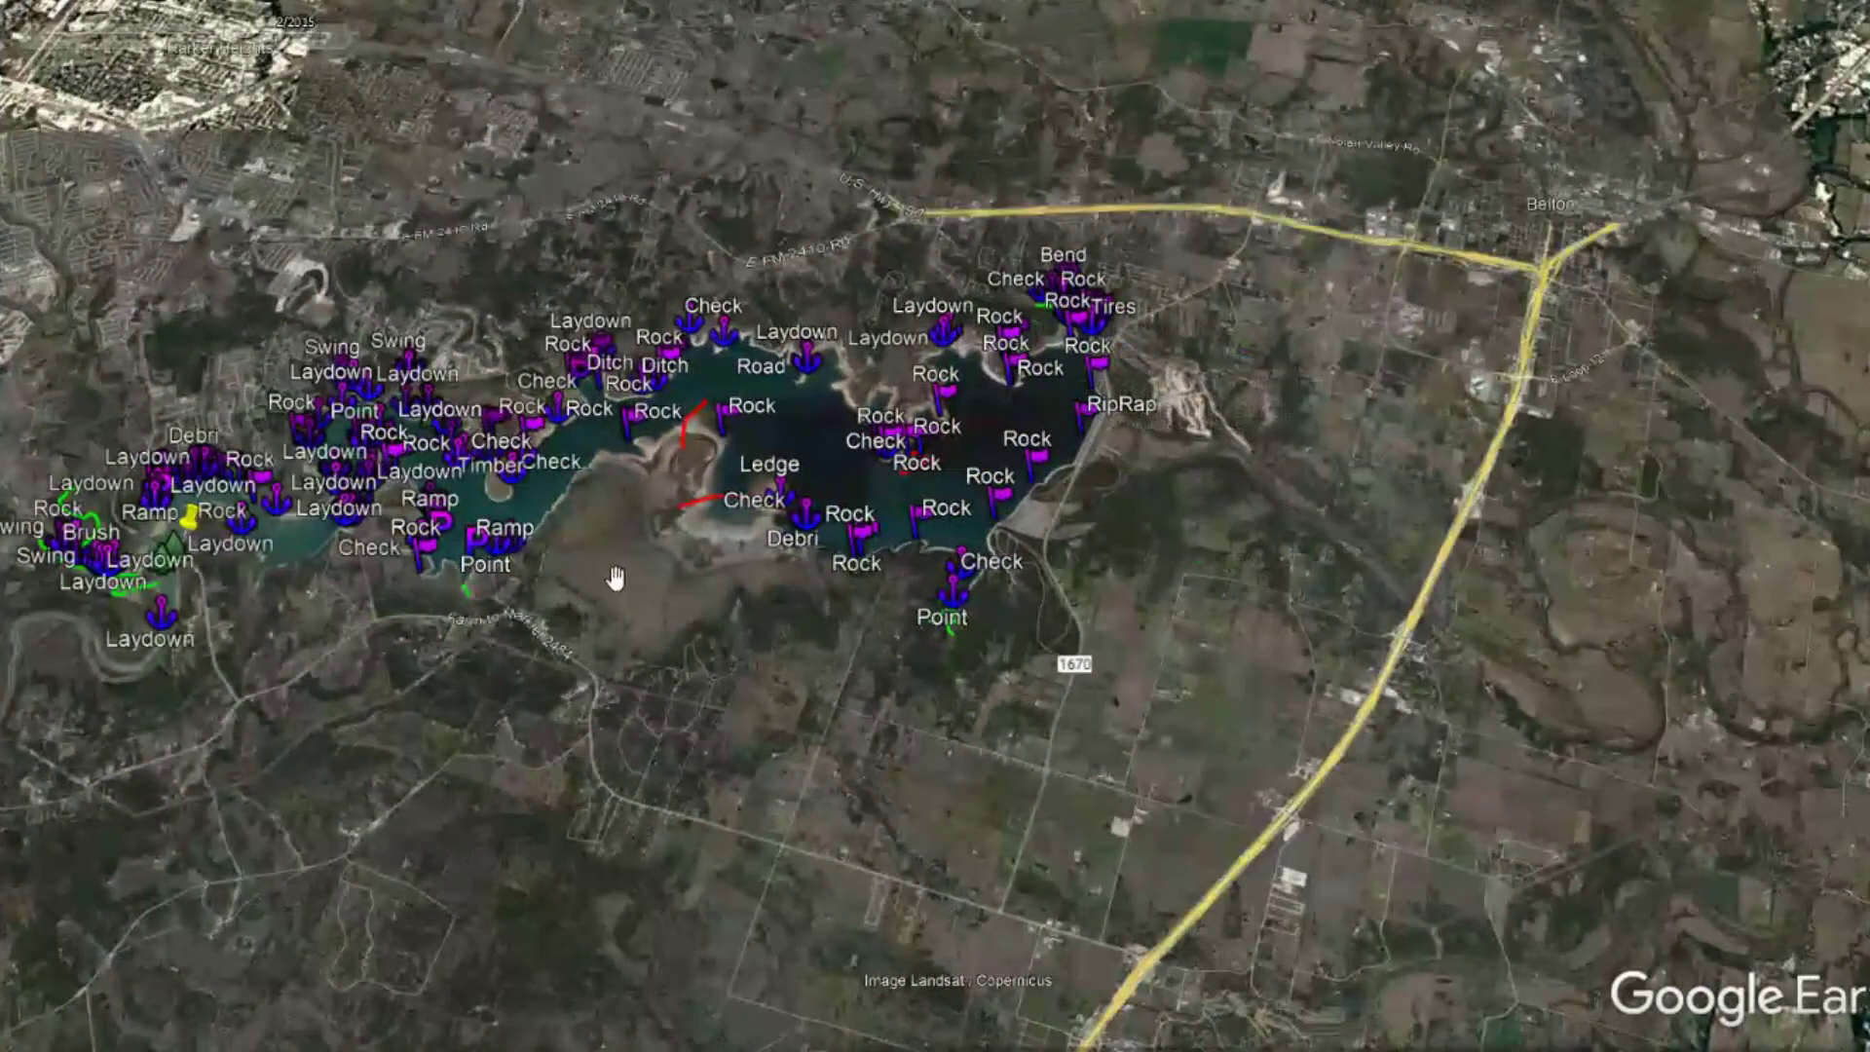
pyautogui.moveTo(716, 516); pyautogui.dragTo(1013, 736)
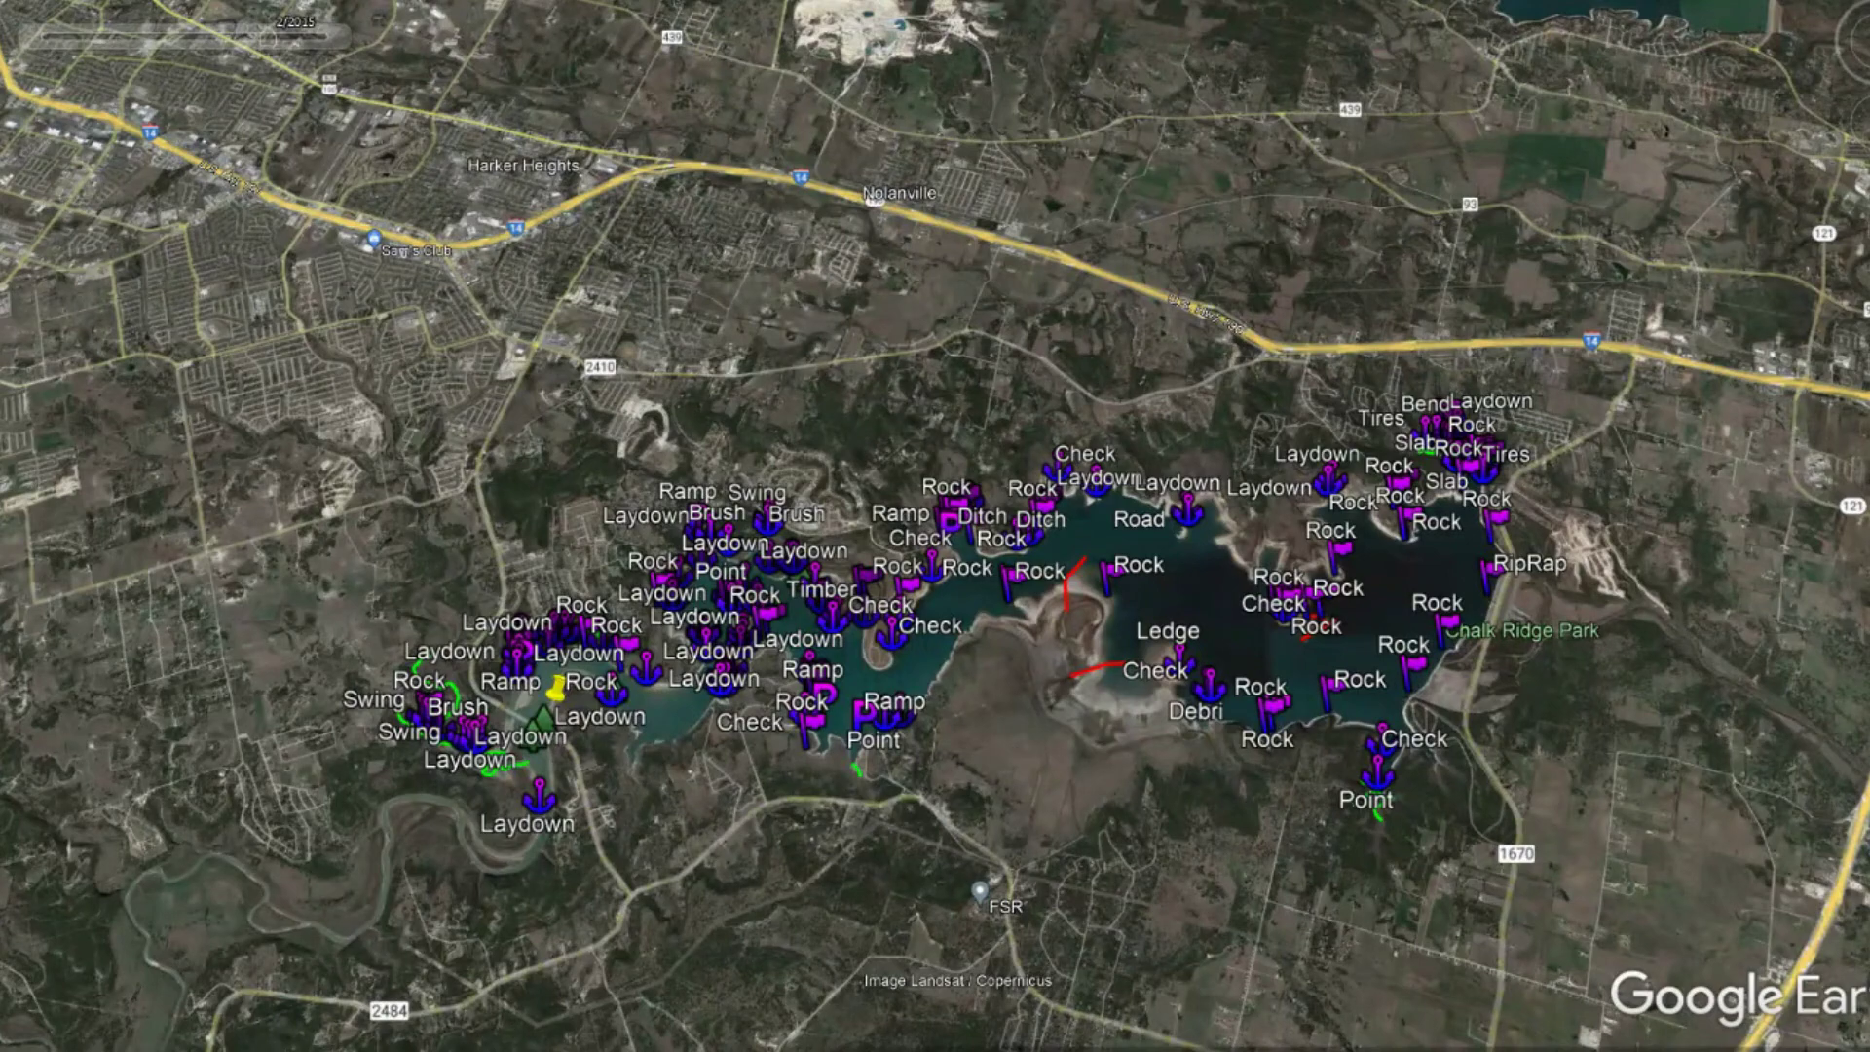
# Switch the lake overview to the latest 2022 imagery and look over the numbered markers
pyautogui.click(359, 37)
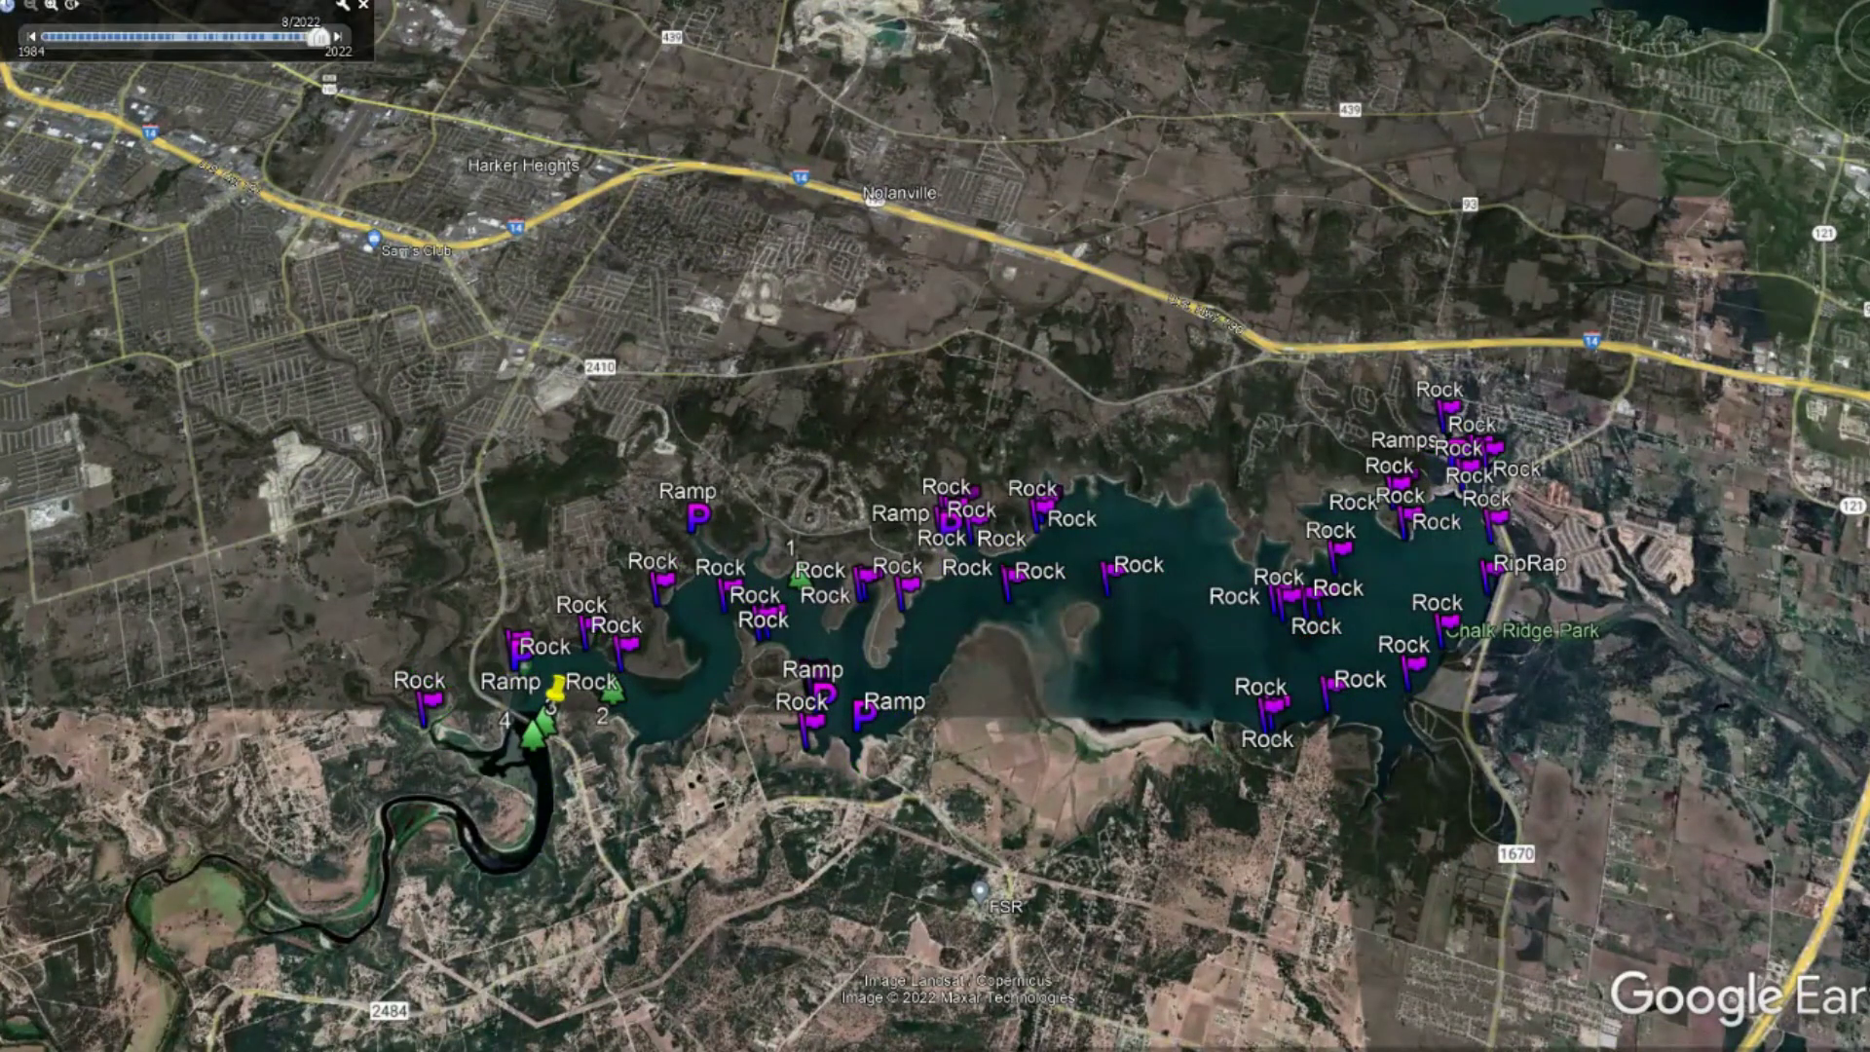
pyautogui.scroll(-2, 229, 766)
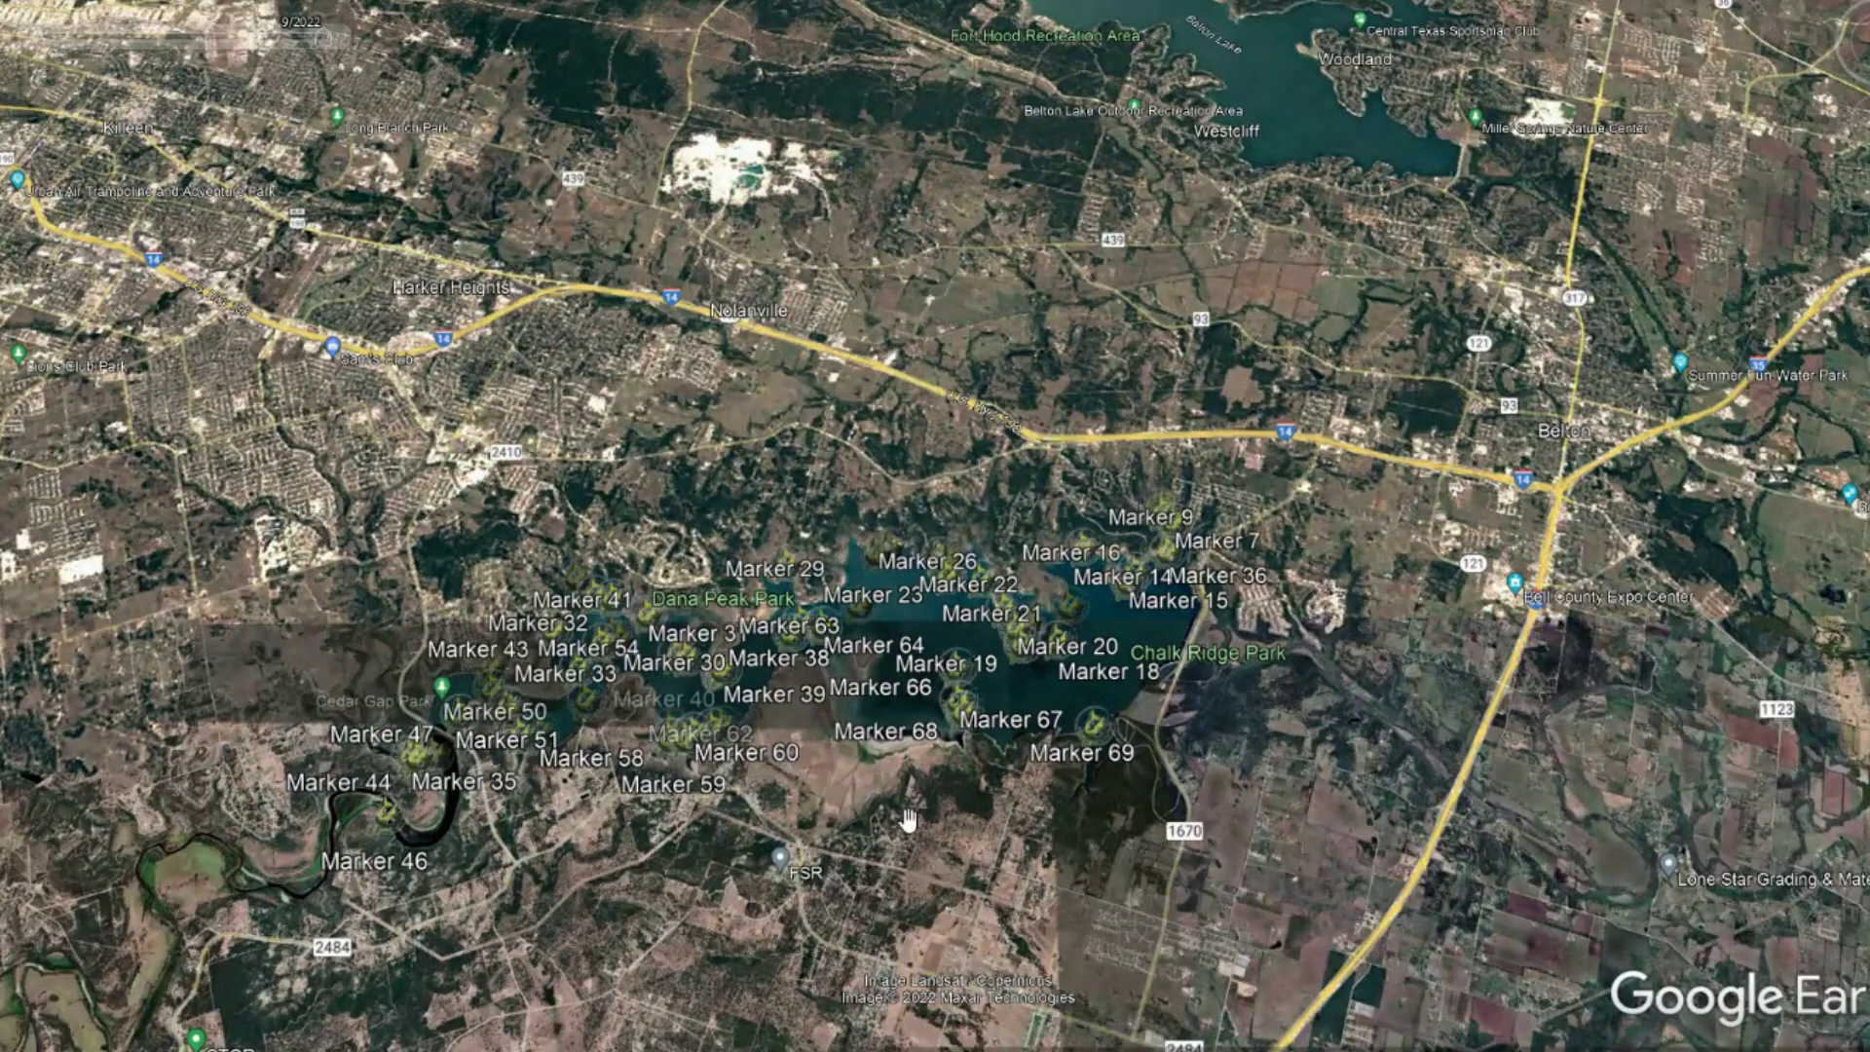
pyautogui.scroll(3, 867, 823)
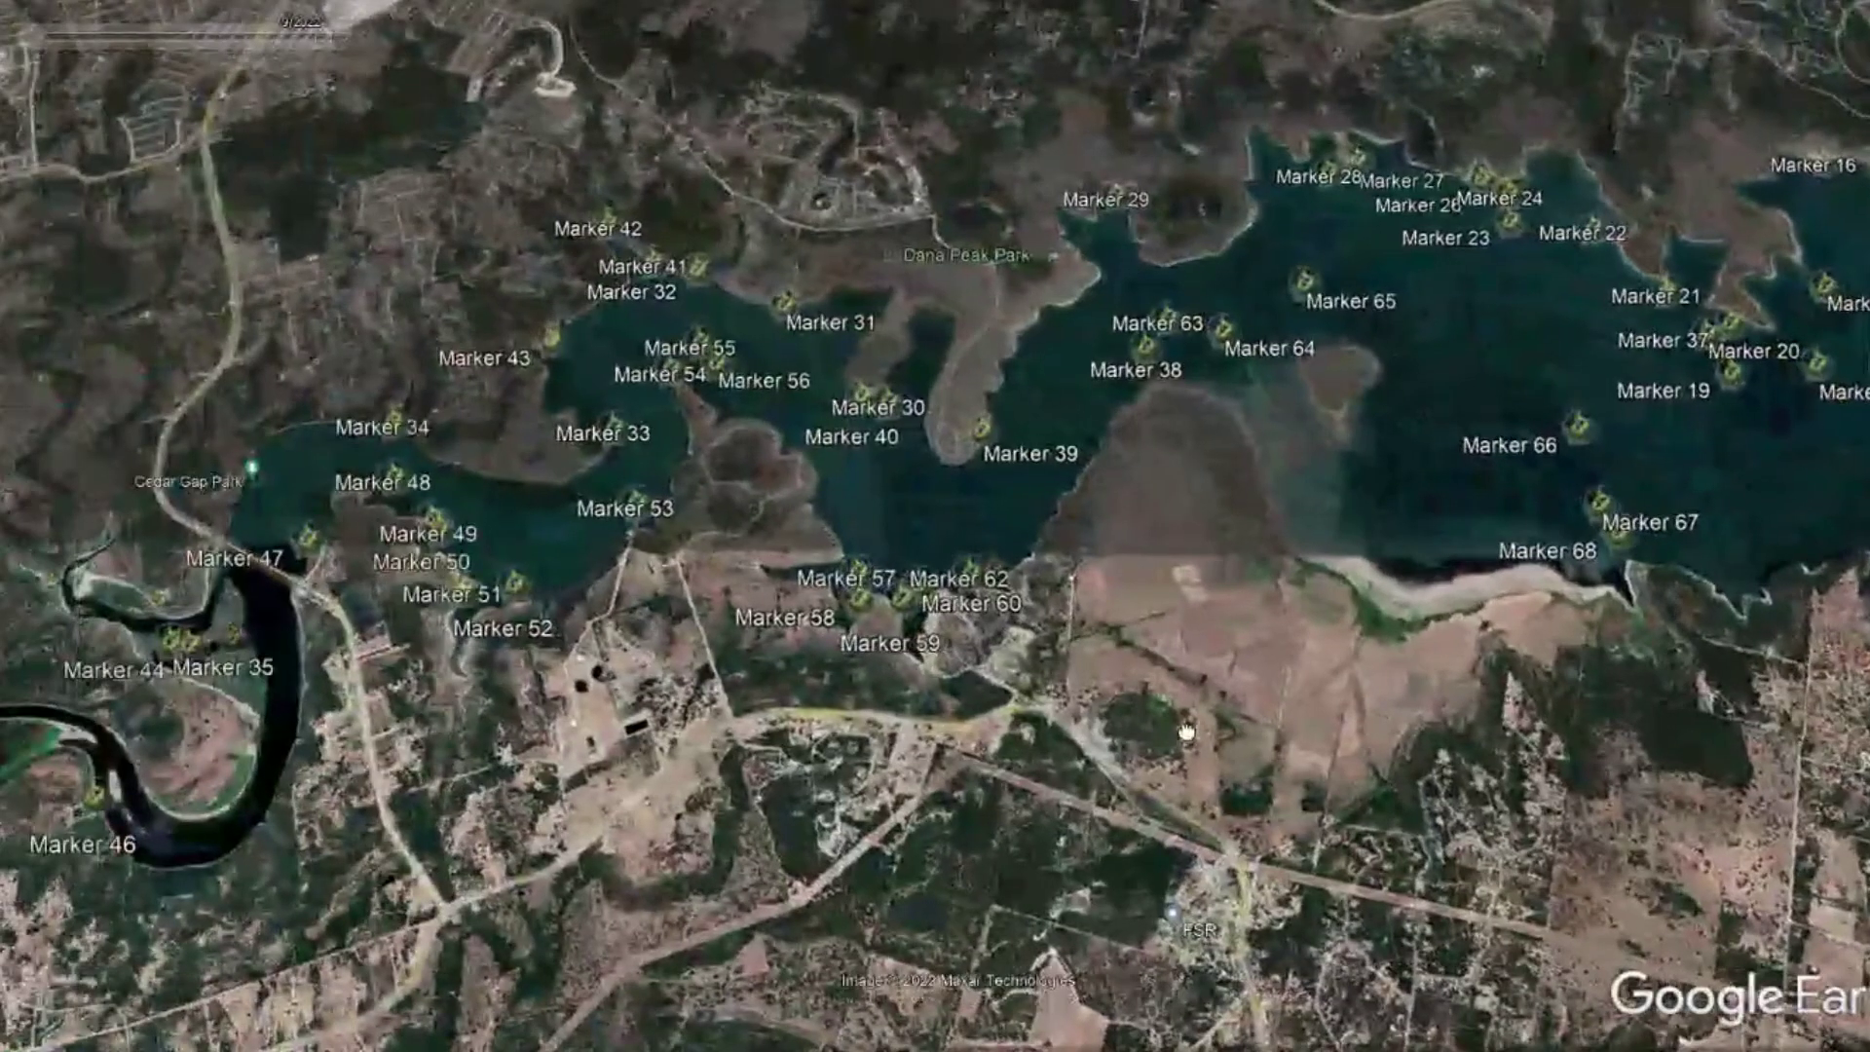